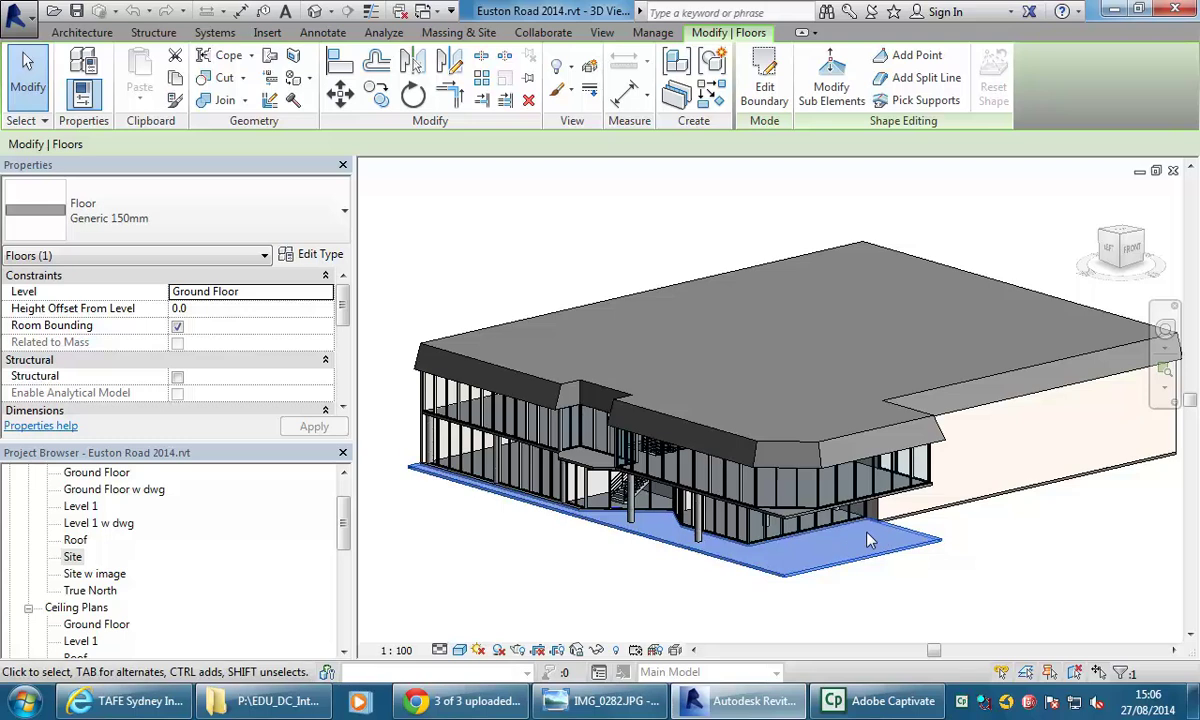
pyautogui.click(977, 551)
pyautogui.moveTo(344, 534); pyautogui.dragTo(344, 509)
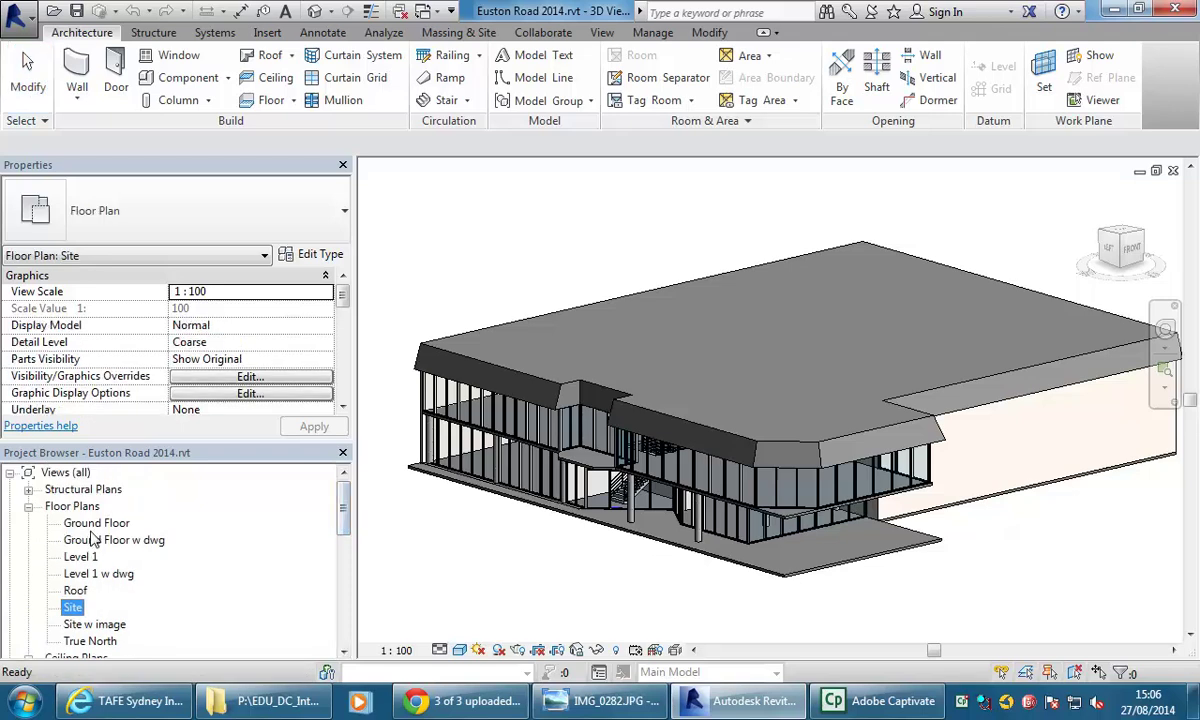
pyautogui.click(530, 585)
pyautogui.scroll(-3, 551, 588)
pyautogui.moveTo(551, 588); pyautogui.dragTo(557, 572, button='middle')
pyautogui.scroll(1, 557, 573)
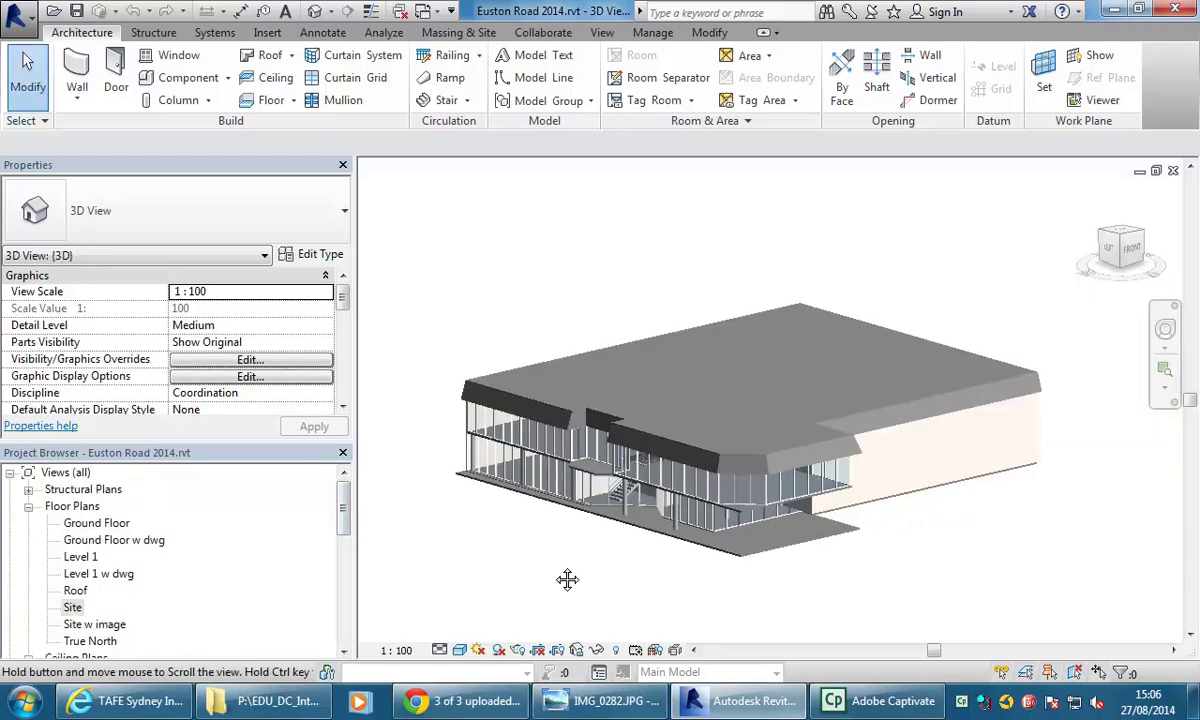
pyautogui.scroll(1, 557, 572)
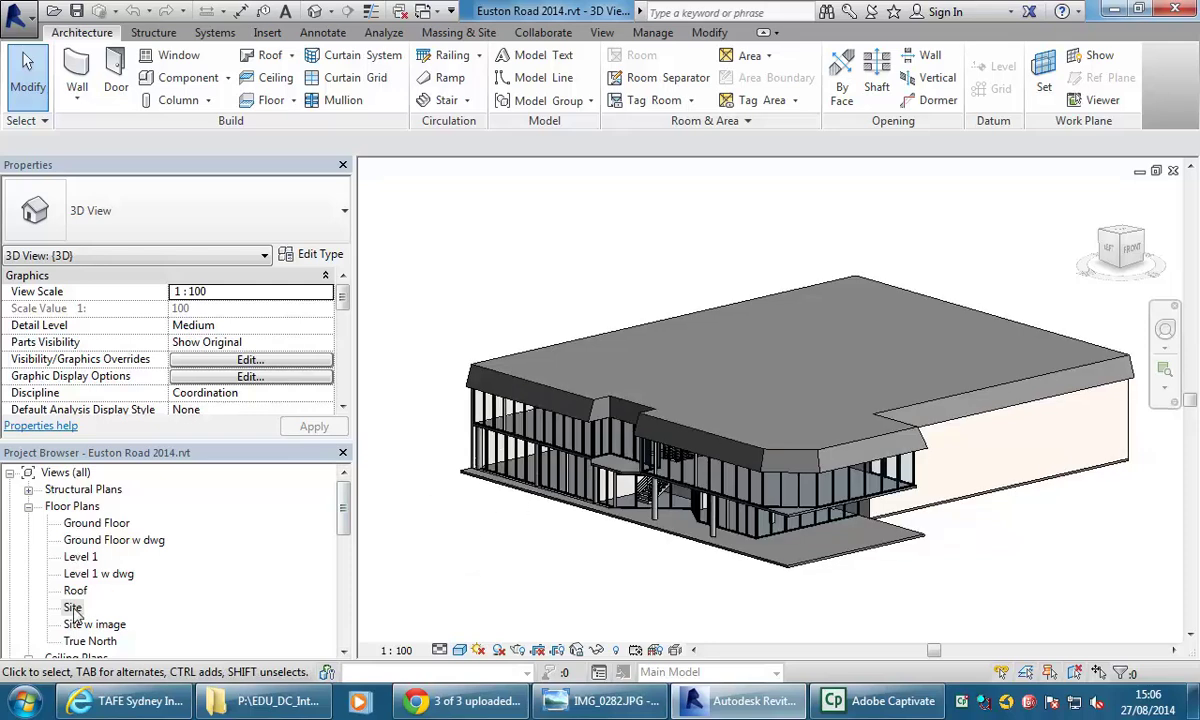
# Step: Open the Site floor plan and leave clear space around the building for the terrain
pyautogui.click(455, 34)
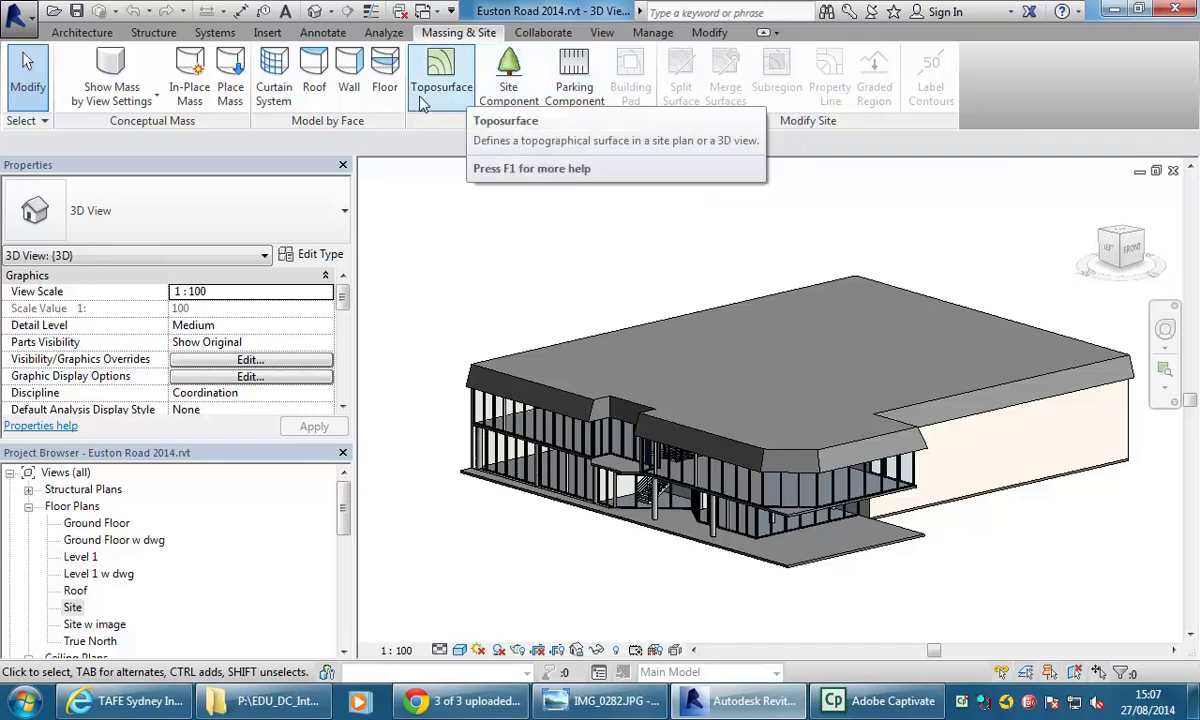
pyautogui.doubleClick(73, 607)
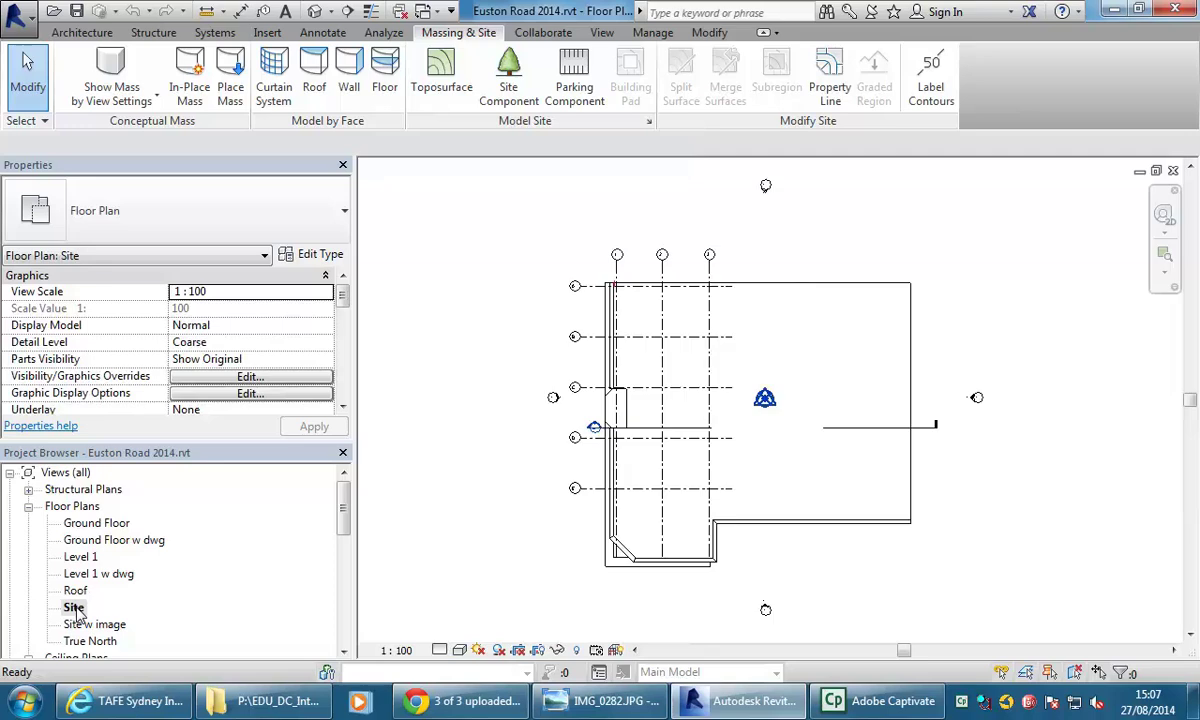
pyautogui.scroll(-4, 549, 321)
pyautogui.moveTo(533, 321)
pyautogui.mouseDown(button='middle')
pyautogui.moveTo(552, 356)
pyautogui.moveTo(470, 339)
pyautogui.mouseUp(button='middle')
pyautogui.scroll(1, 470, 339)
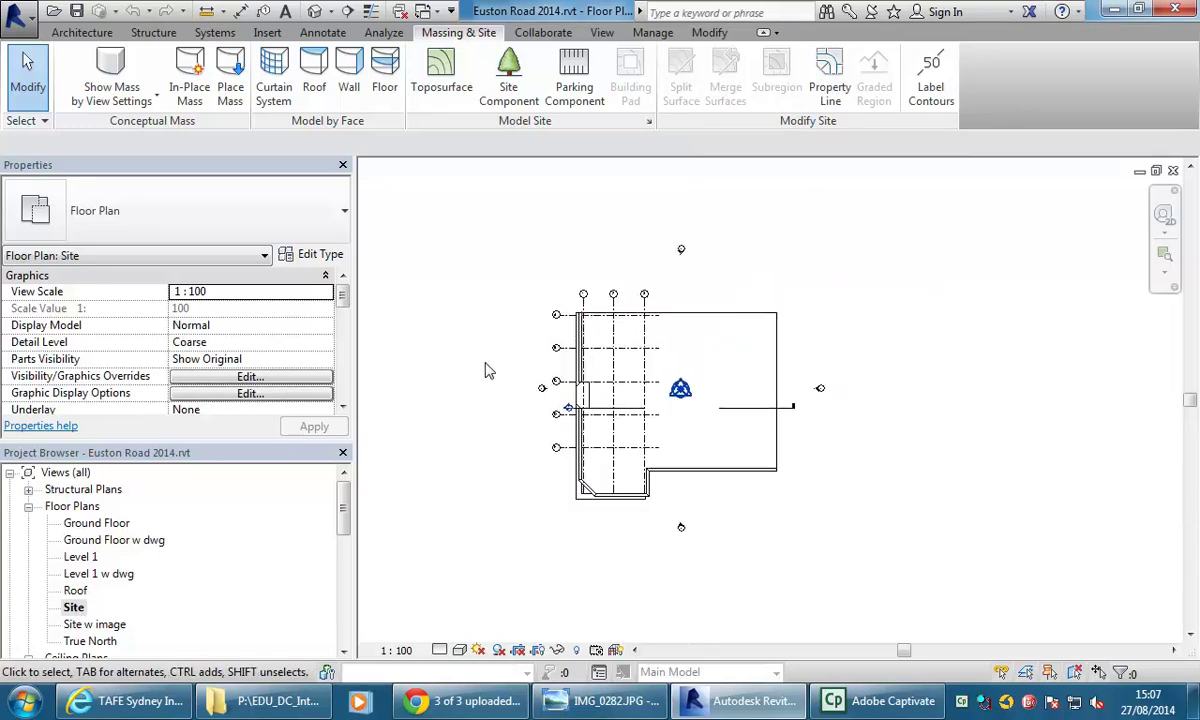
# Step: Start a toposurface and place four corner points at absolute elevation -10 in a large quadrilateral around the building
pyautogui.click(438, 88)
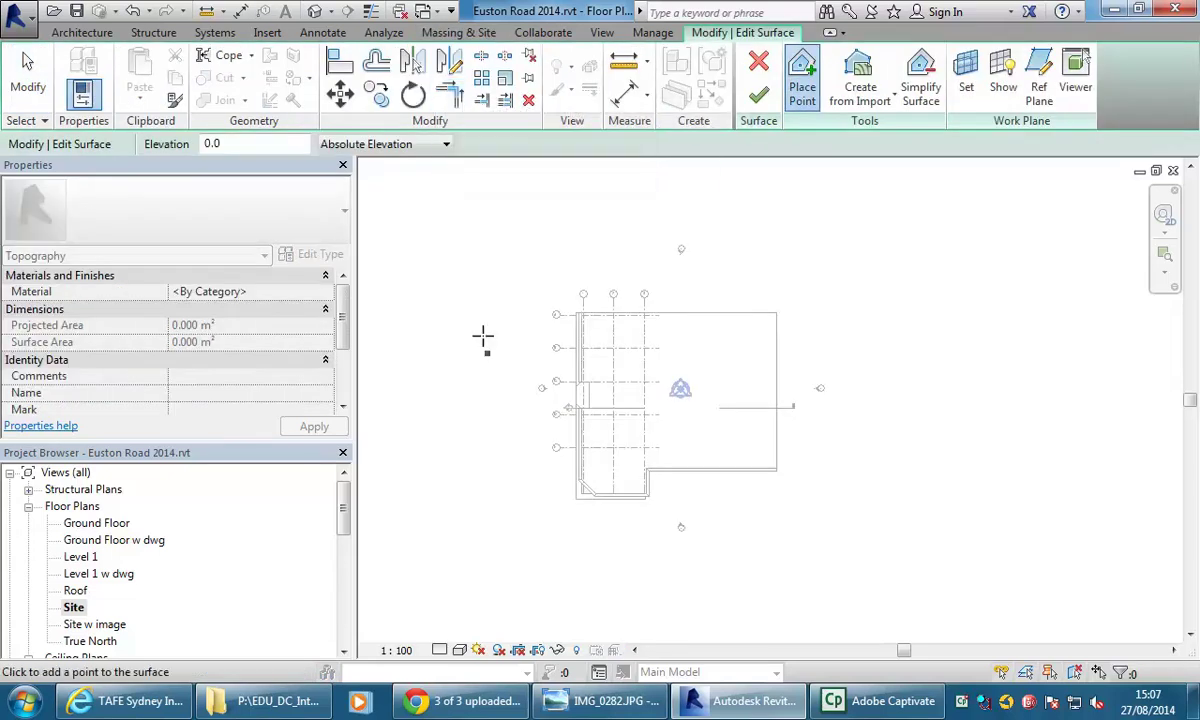
pyautogui.scroll(-1, 549, 279)
pyautogui.scroll(-1, 493, 225)
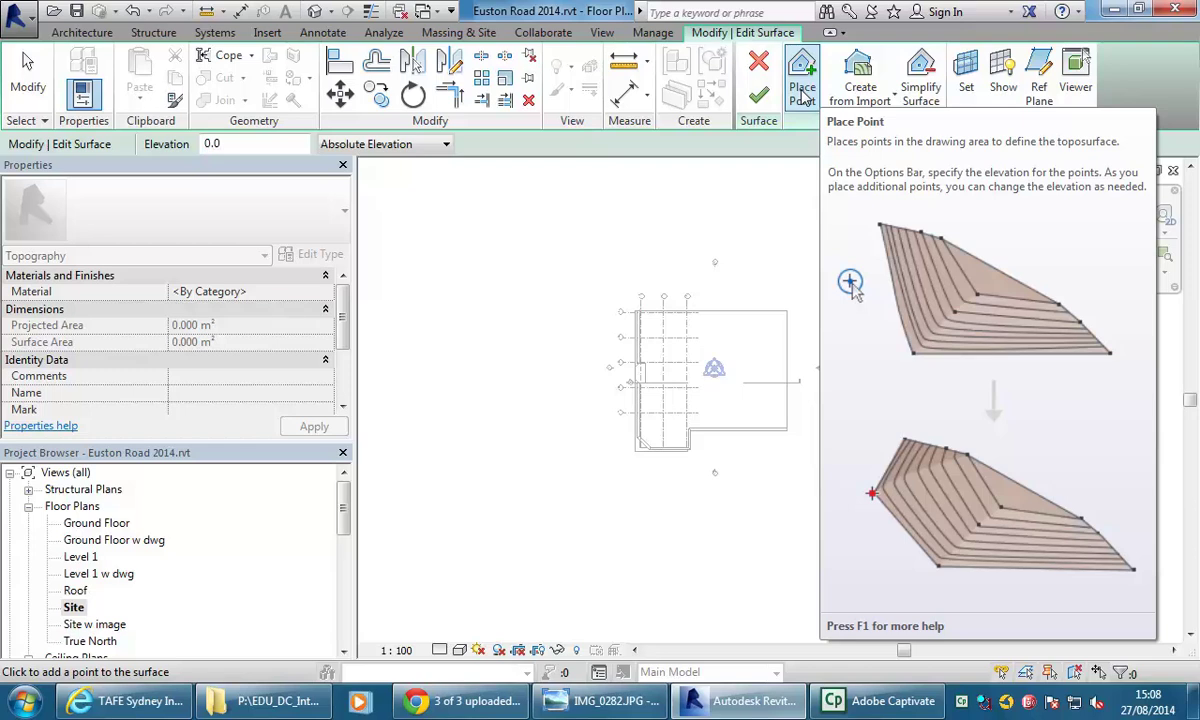
pyautogui.click(803, 92)
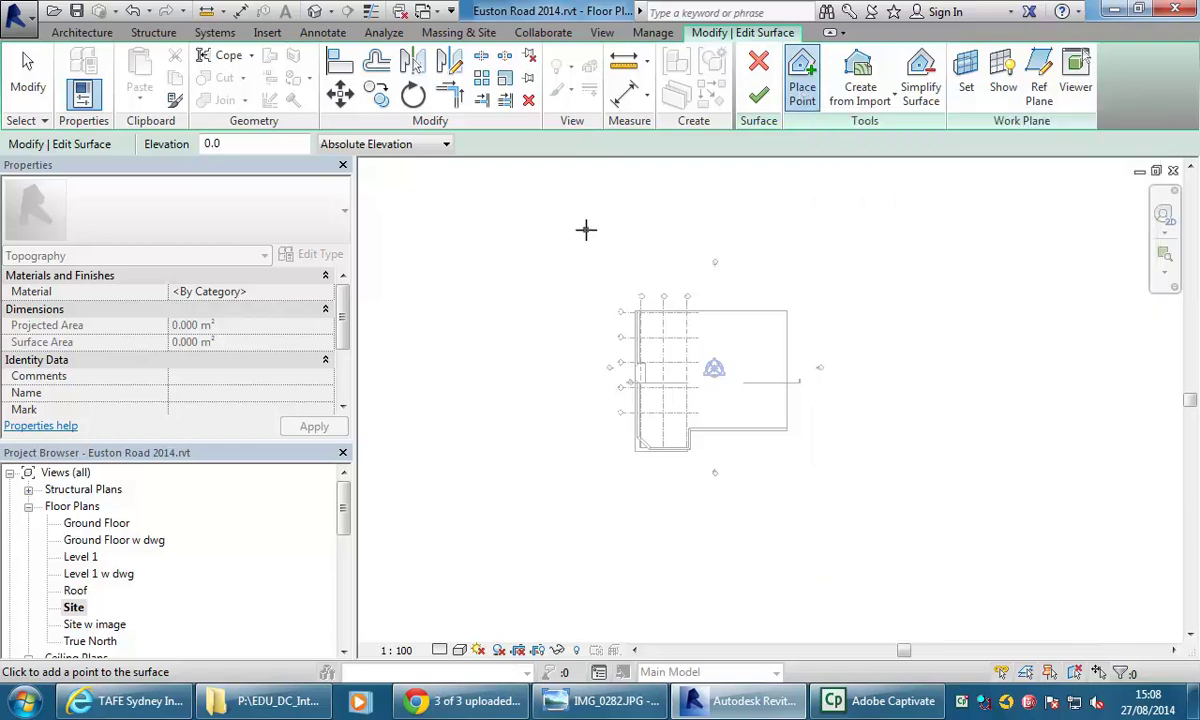
pyautogui.moveTo(263, 146); pyautogui.dragTo(161, 148)
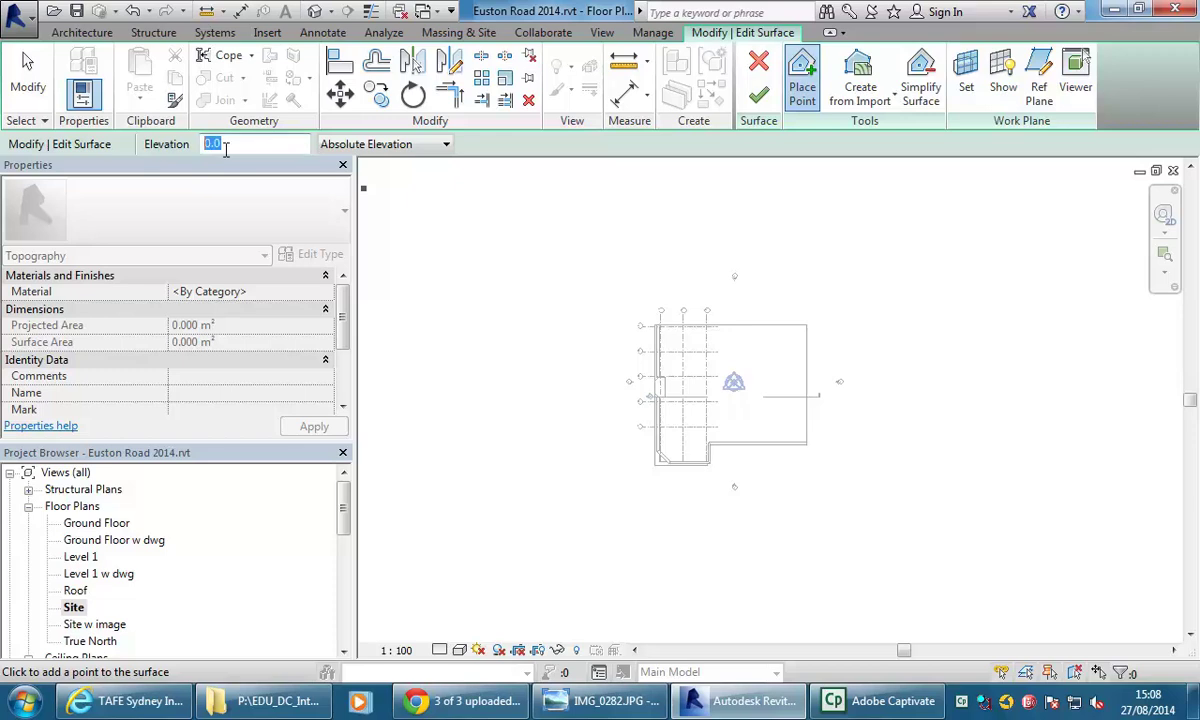
pyautogui.write('-10.0')
pyautogui.scroll(-1, 520, 249)
pyautogui.moveTo(520, 249)
pyautogui.mouseDown(button='middle')
pyautogui.moveTo(536, 271)
pyautogui.moveTo(520, 252)
pyautogui.mouseUp(button='middle')
pyautogui.scroll(1, 520, 252)
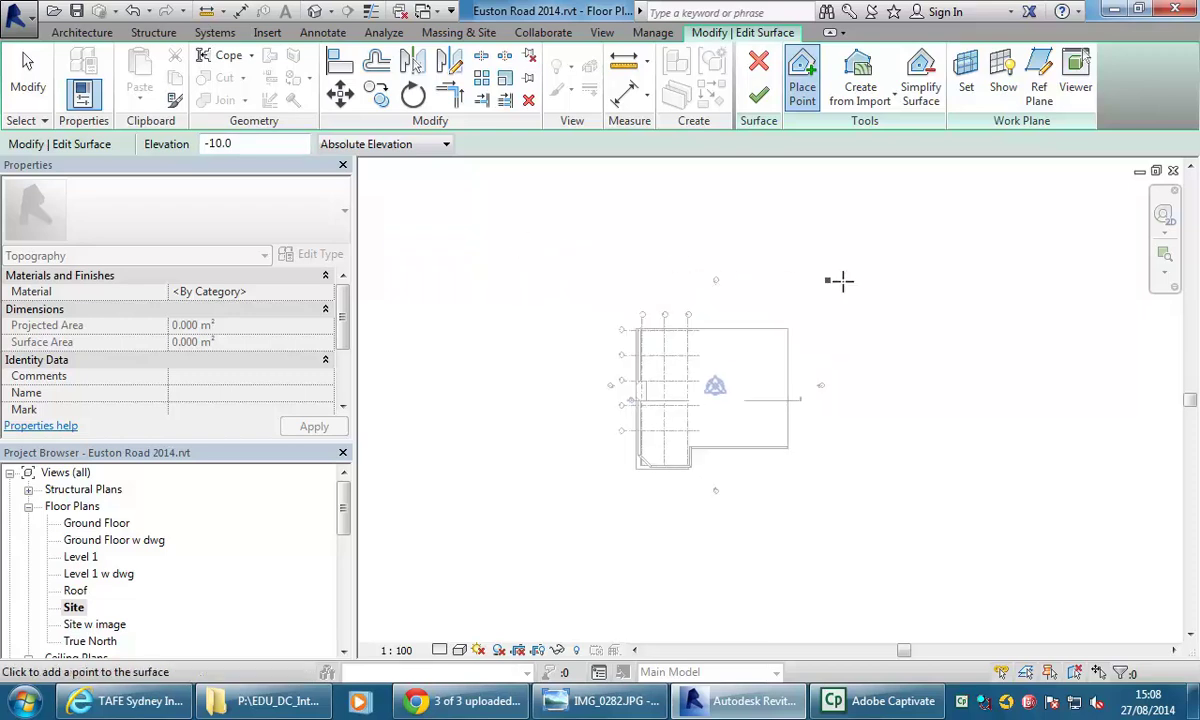
pyautogui.moveTo(457, 228)
pyautogui.mouseDown(button='middle')
pyautogui.moveTo(487, 244)
pyautogui.moveTo(478, 231)
pyautogui.mouseUp(button='middle')
pyautogui.click(515, 238)
pyautogui.click(993, 222)
pyautogui.click(986, 338)
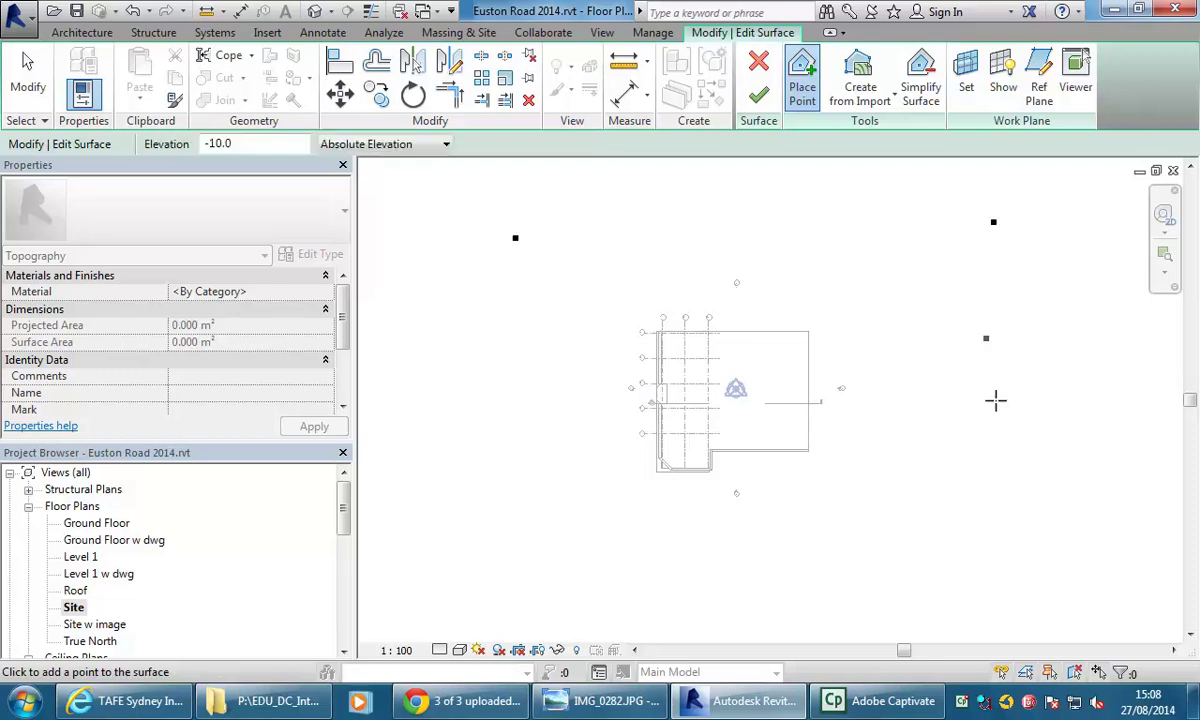
pyautogui.click(1010, 577)
pyautogui.click(497, 577)
pyautogui.click(697, 305)
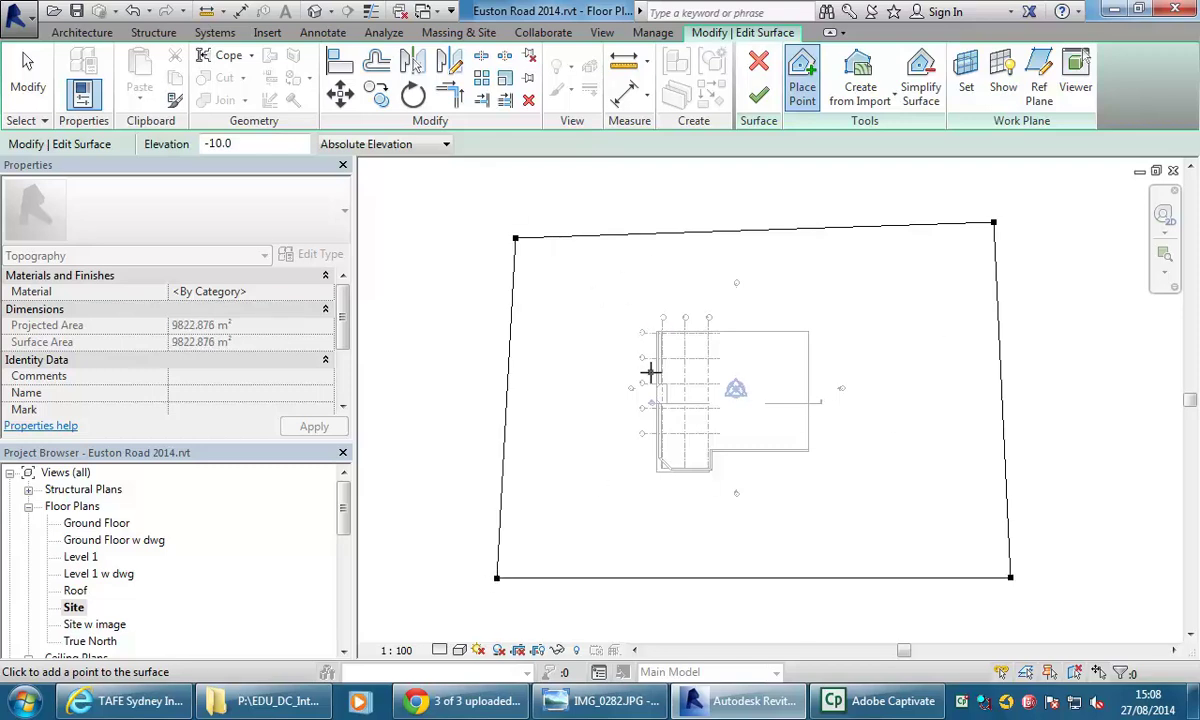
# Step: Add three surface points at elevation 2000, two beyond the upper boundary edge and one further out past the upper-right corner
pyautogui.scroll(-1, 656, 203)
pyautogui.moveTo(656, 203); pyautogui.dragTo(667, 316, button='middle')
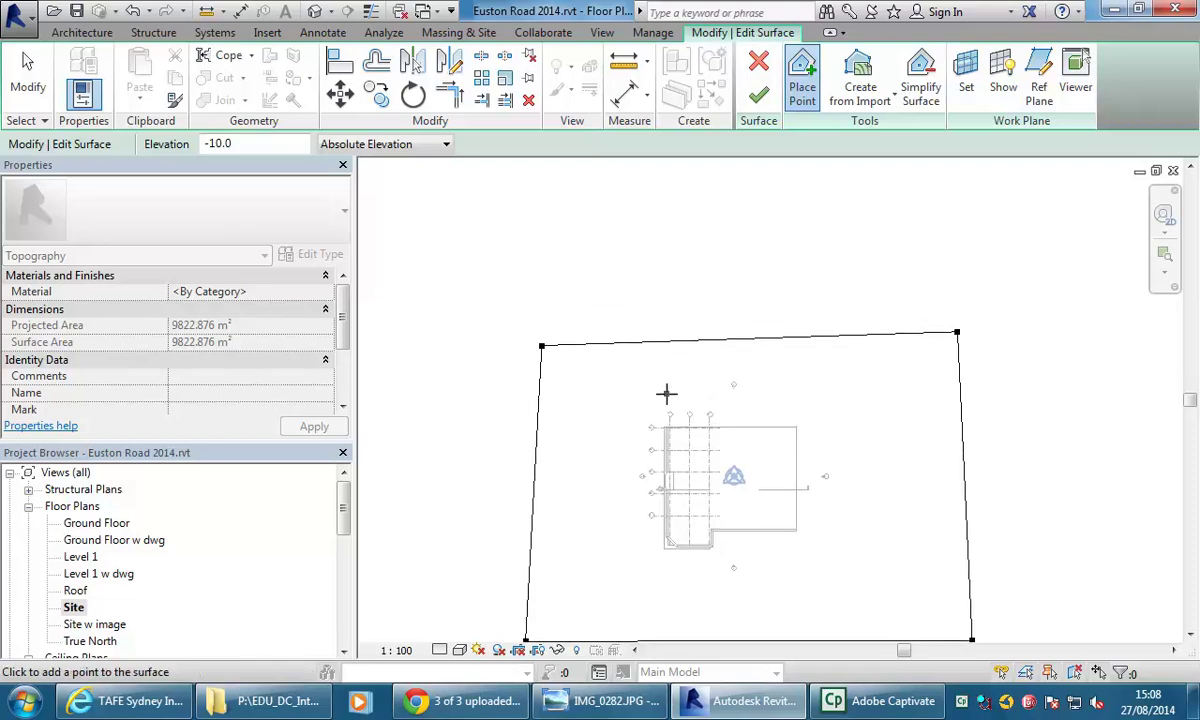
pyautogui.doubleClick(268, 144)
pyautogui.write('2')
pyautogui.moveTo(646, 262); pyautogui.dragTo(560, 257, button='middle')
pyautogui.scroll(-1, 487, 268)
pyautogui.click(454, 268)
pyautogui.click(842, 251)
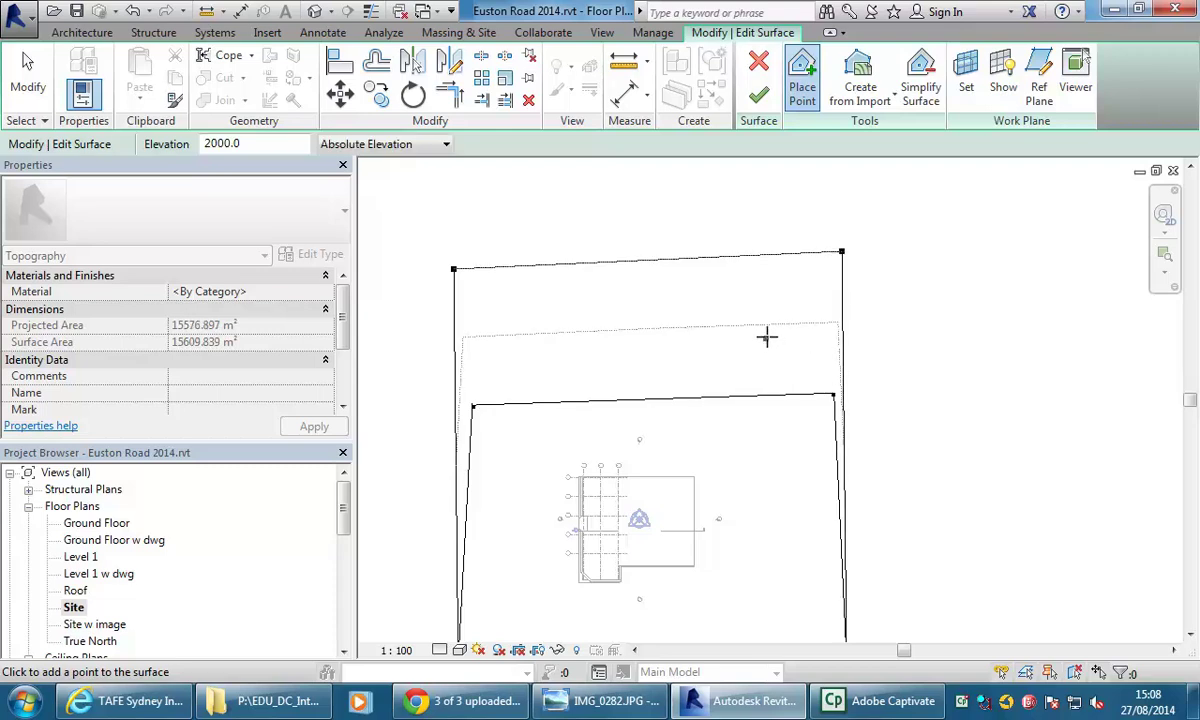
pyautogui.scroll(-1, 560, 222)
pyautogui.moveTo(616, 303); pyautogui.dragTo(646, 239, button='middle')
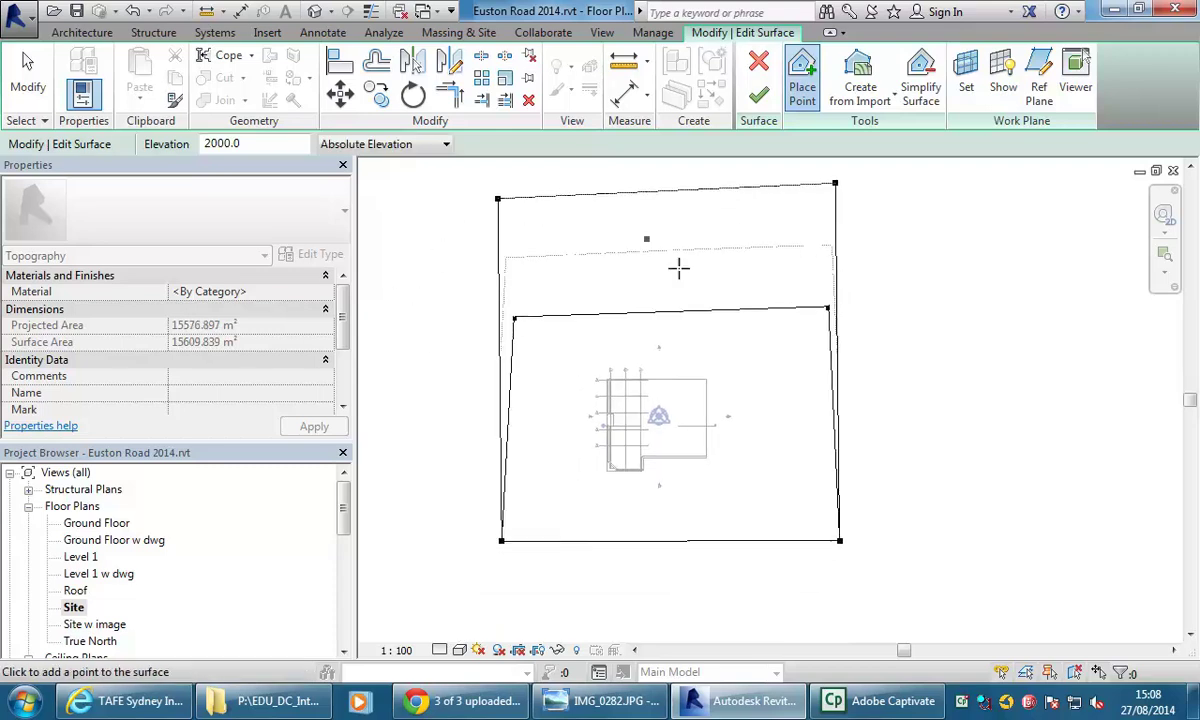
pyautogui.click(971, 238)
pyautogui.moveTo(865, 303); pyautogui.dragTo(863, 321, button='middle')
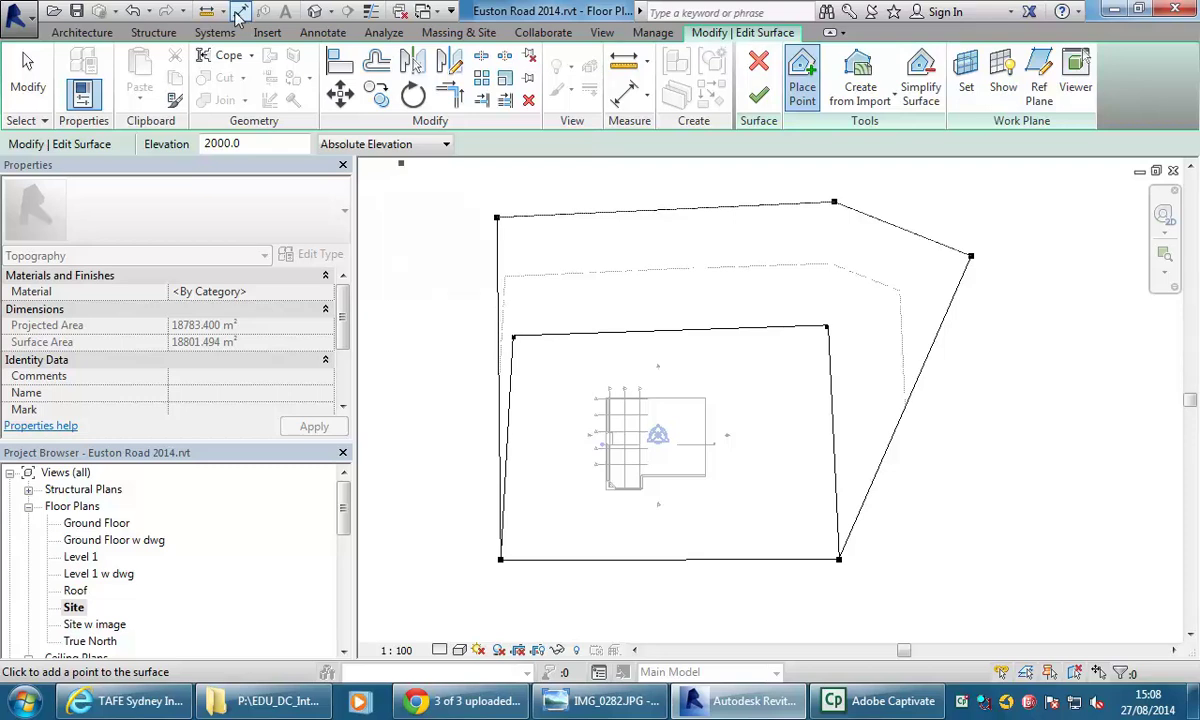
# Step: Undo the three surface points placed at elevation 2000
pyautogui.click(134, 12)
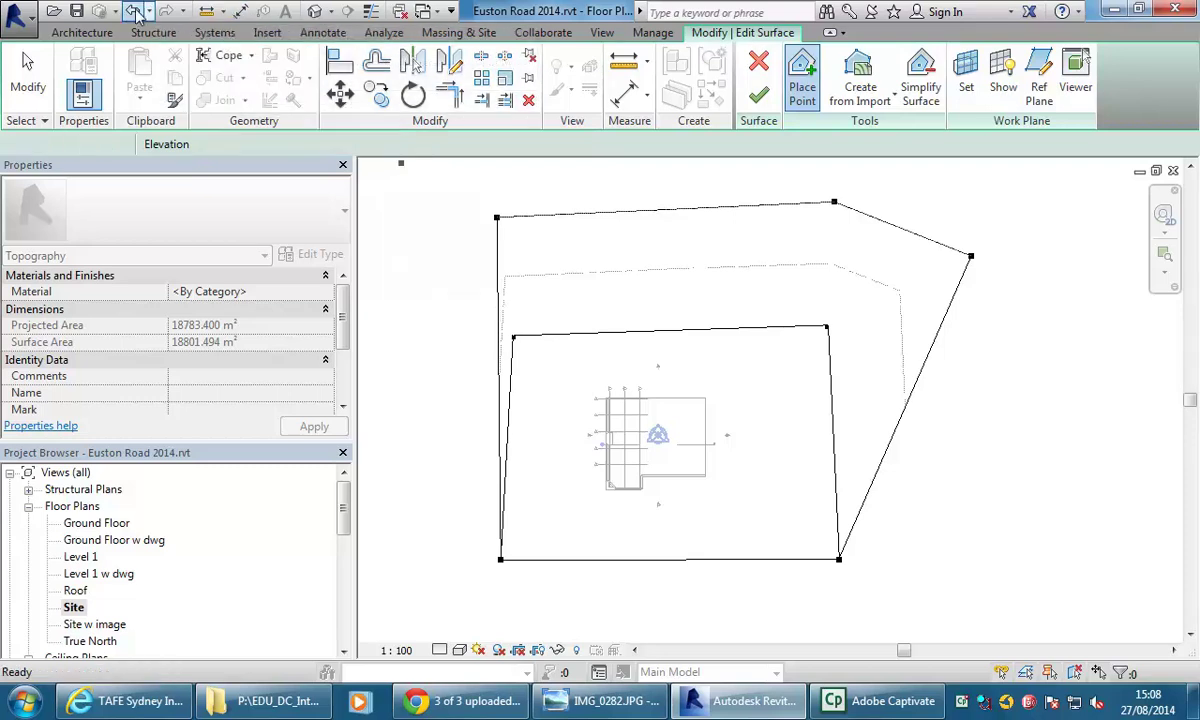
pyautogui.click(134, 12)
pyautogui.click(138, 15)
# Step: Finish the toposurface with its four corner points around the building
pyautogui.scroll(-1, 753, 386)
pyautogui.moveTo(753, 386); pyautogui.dragTo(777, 328, button='middle')
pyautogui.scroll(1, 797, 398)
pyautogui.moveTo(799, 401); pyautogui.dragTo(825, 394, button='middle')
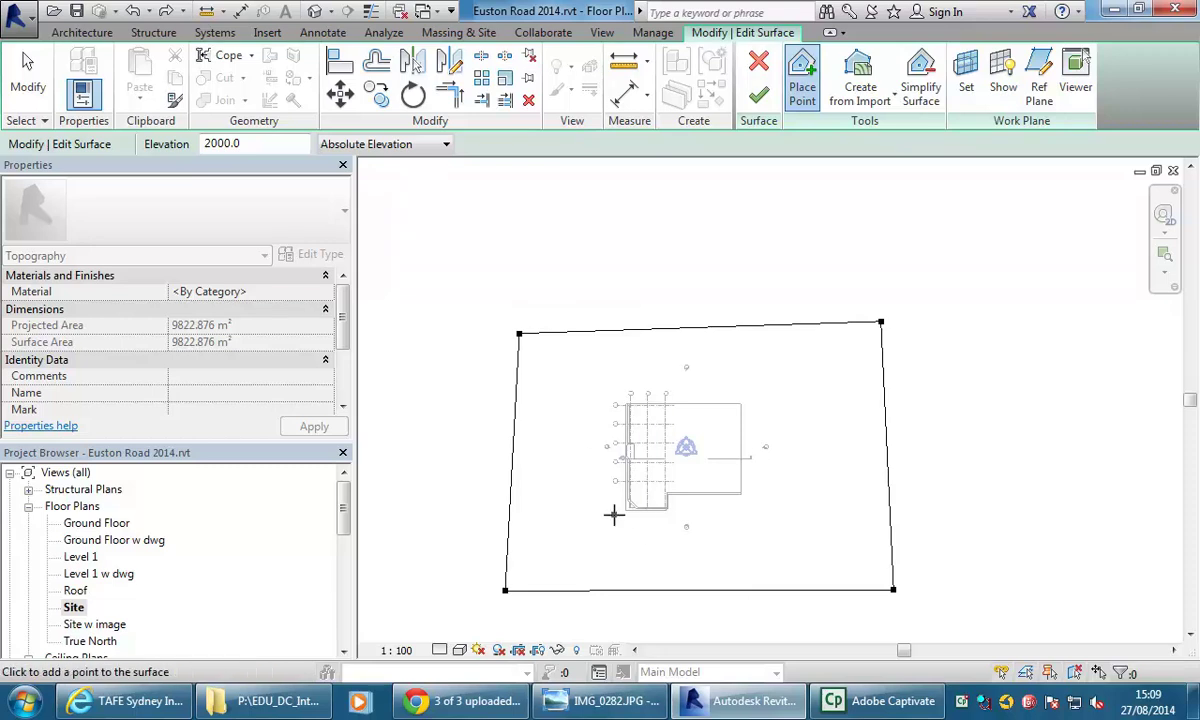
pyautogui.click(757, 100)
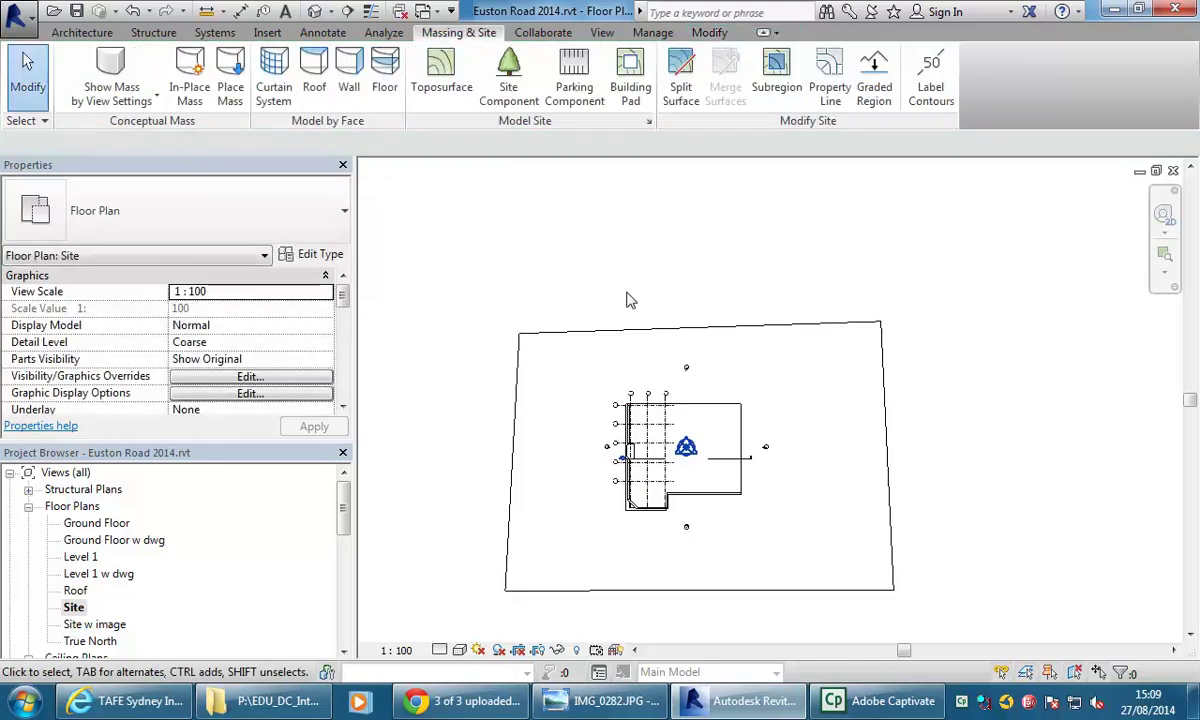
pyautogui.scroll(2, 648, 410)
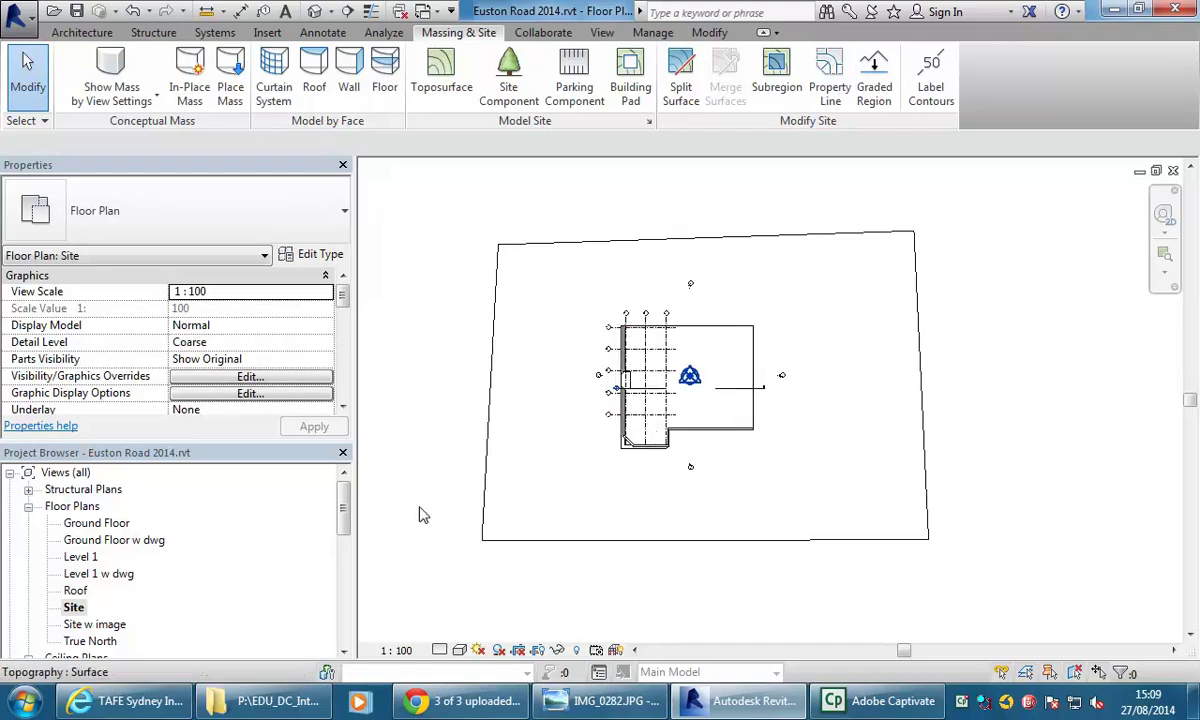
# Step: Open Section 1 and examine how the ground surface meets the edge of the ground floor slab
pyautogui.moveTo(343, 520); pyautogui.dragTo(343, 590)
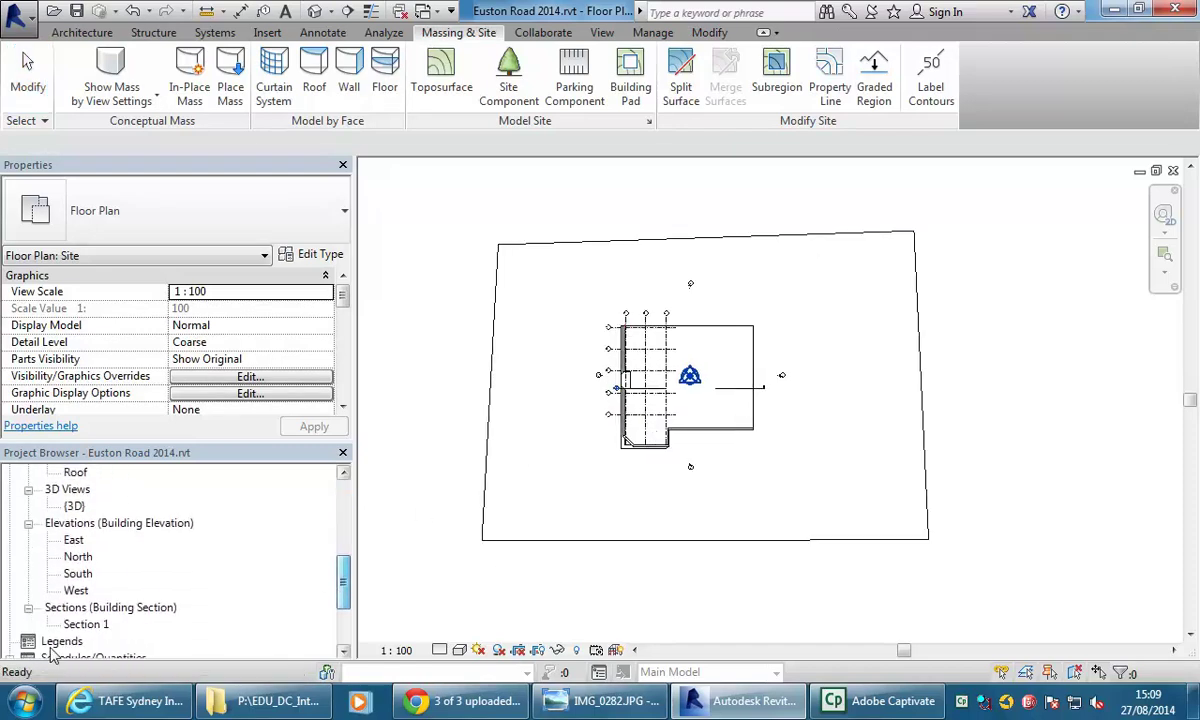
pyautogui.doubleClick(86, 623)
pyautogui.scroll(6, 660, 530)
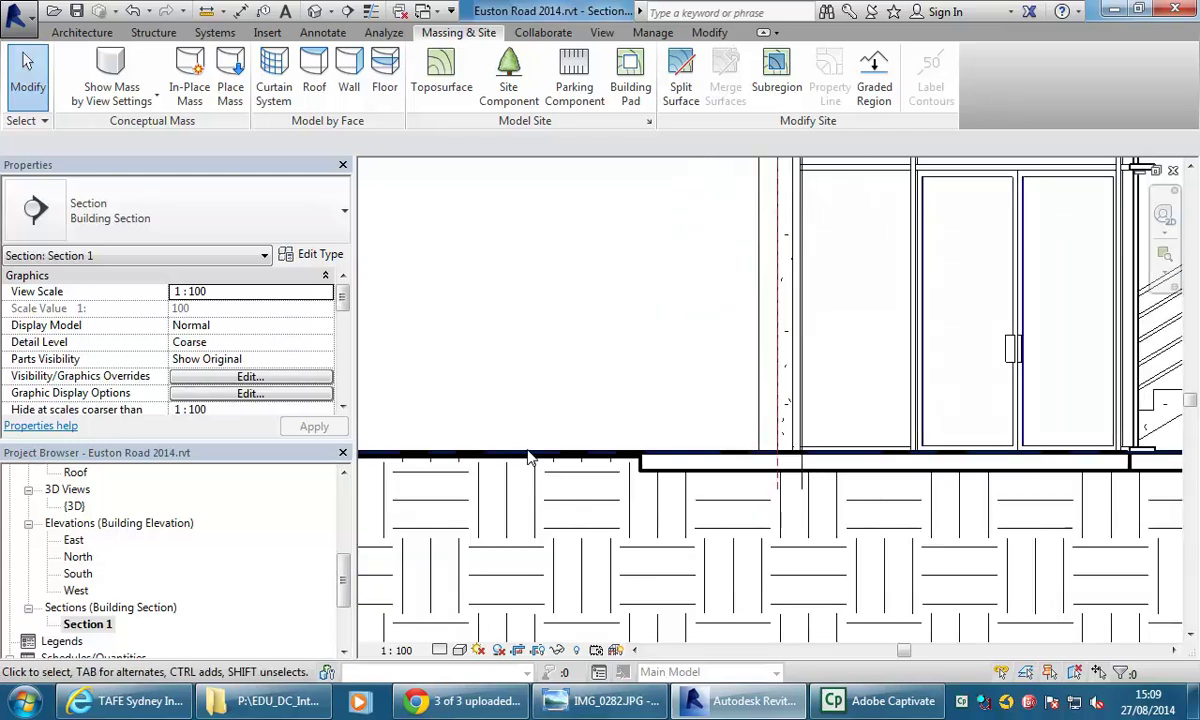
pyautogui.scroll(3, 617, 440)
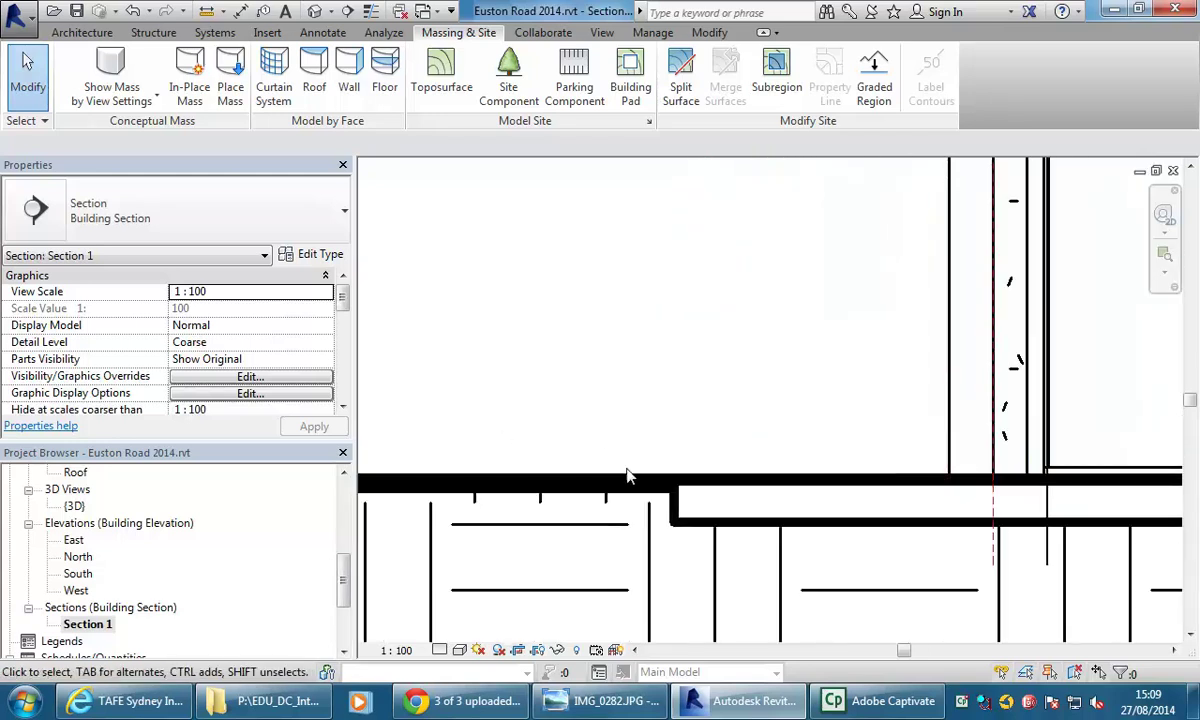
pyautogui.scroll(-5, 700, 540)
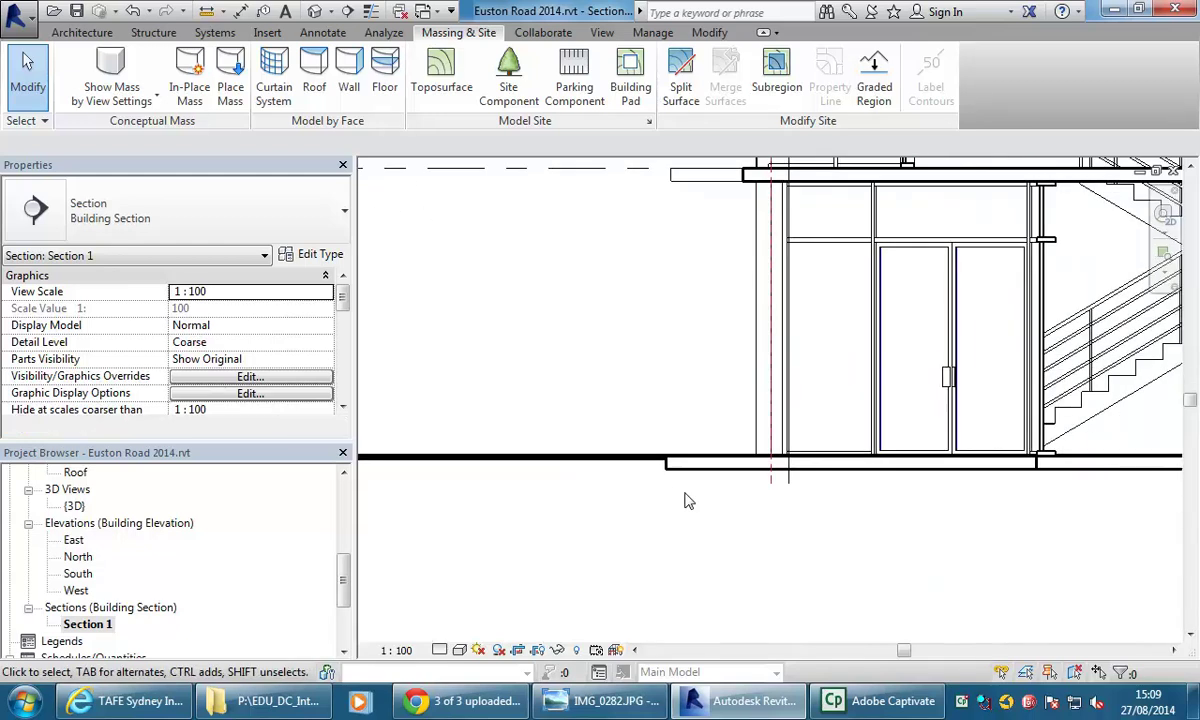
# Step: Open the East elevation and examine the ground line and earth hatching against the building's levels
pyautogui.doubleClick(73, 540)
pyautogui.scroll(3, 660, 433)
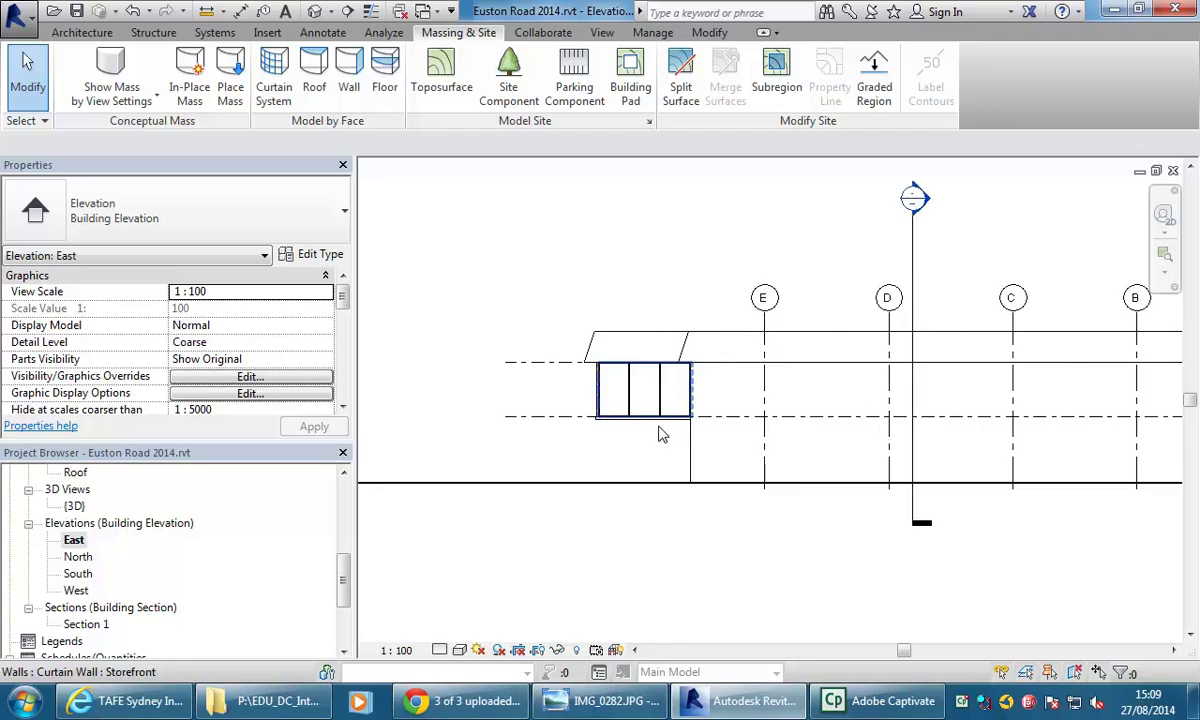
pyautogui.scroll(-3, 549, 450)
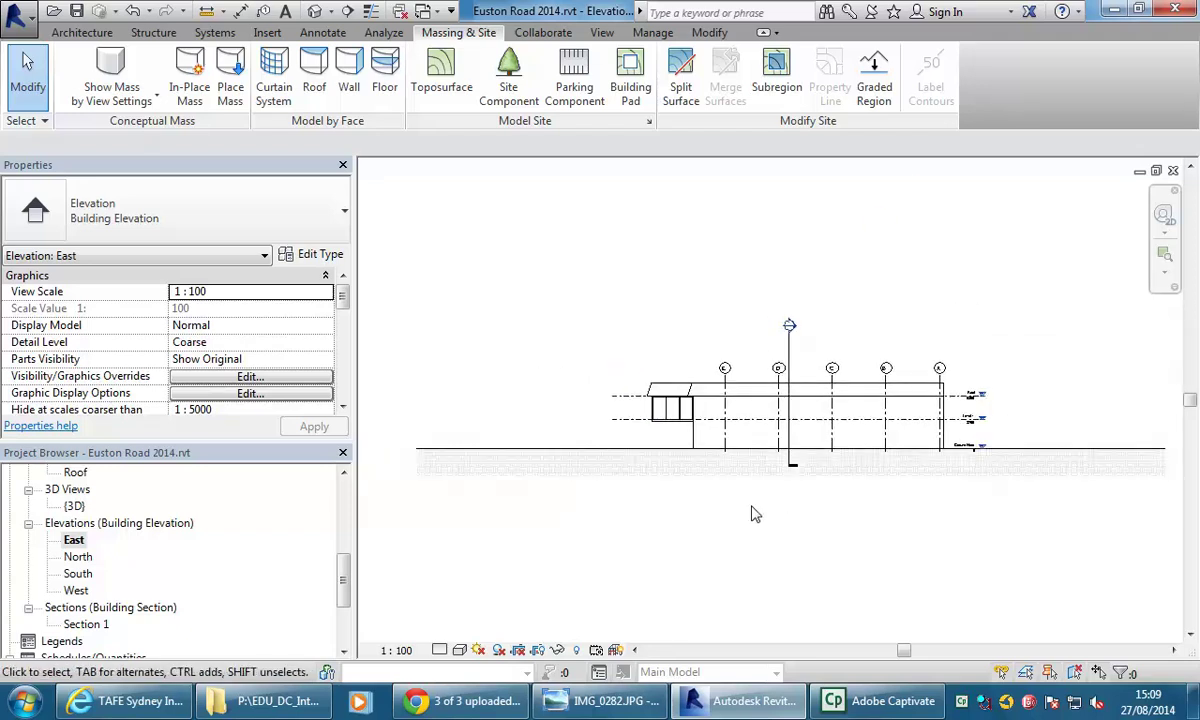
pyautogui.scroll(4, 897, 502)
pyautogui.moveTo(930, 455); pyautogui.dragTo(836, 536, button='middle')
pyautogui.scroll(3, 1003, 468)
pyautogui.scroll(2, 1005, 472)
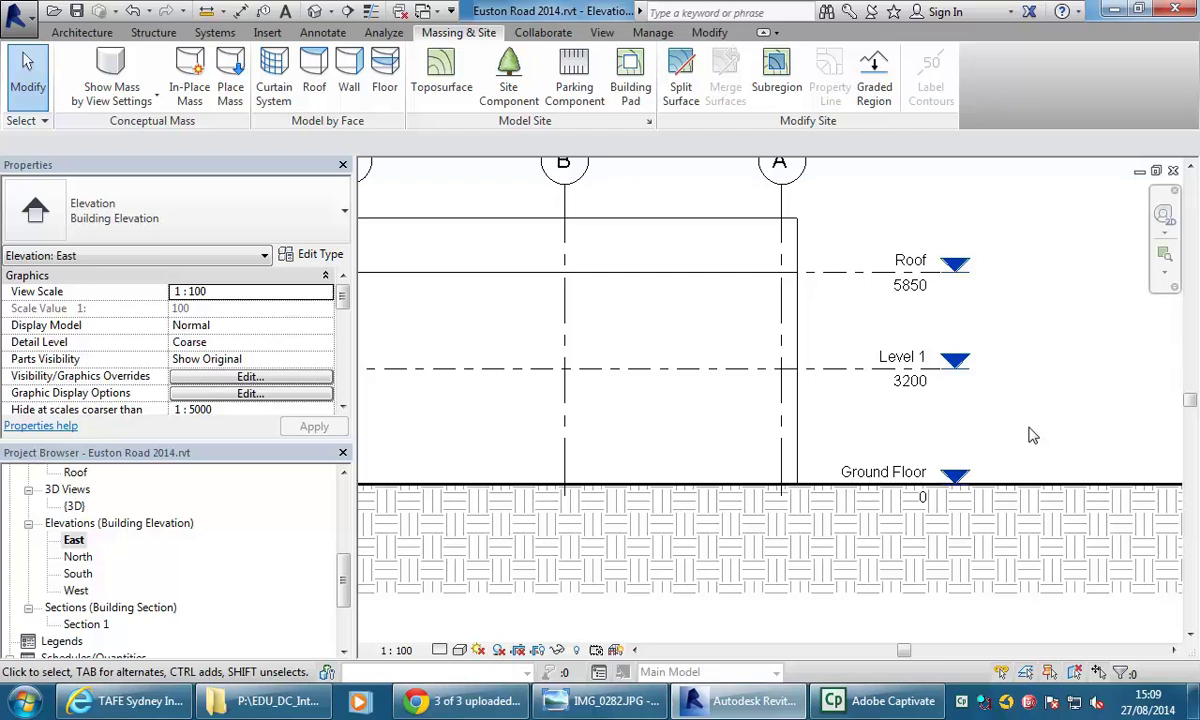
pyautogui.scroll(-4, 1032, 435)
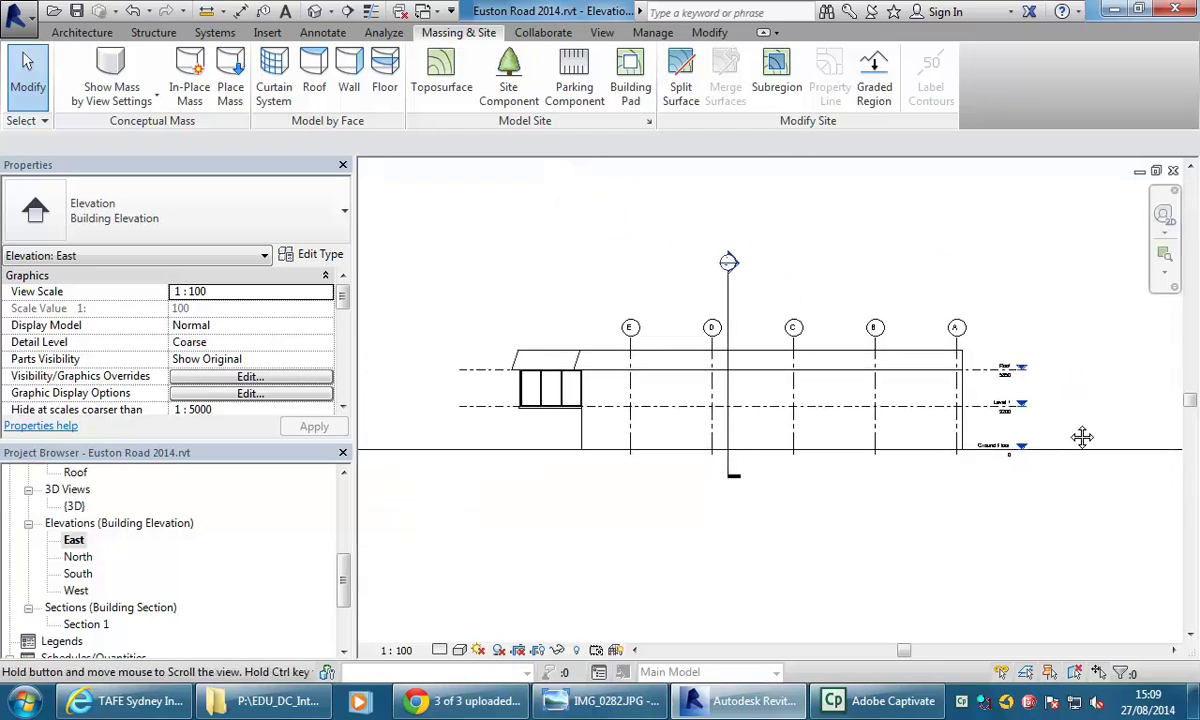
pyautogui.scroll(-1, 430, 396)
pyautogui.moveTo(434, 399); pyautogui.dragTo(546, 391, button='middle')
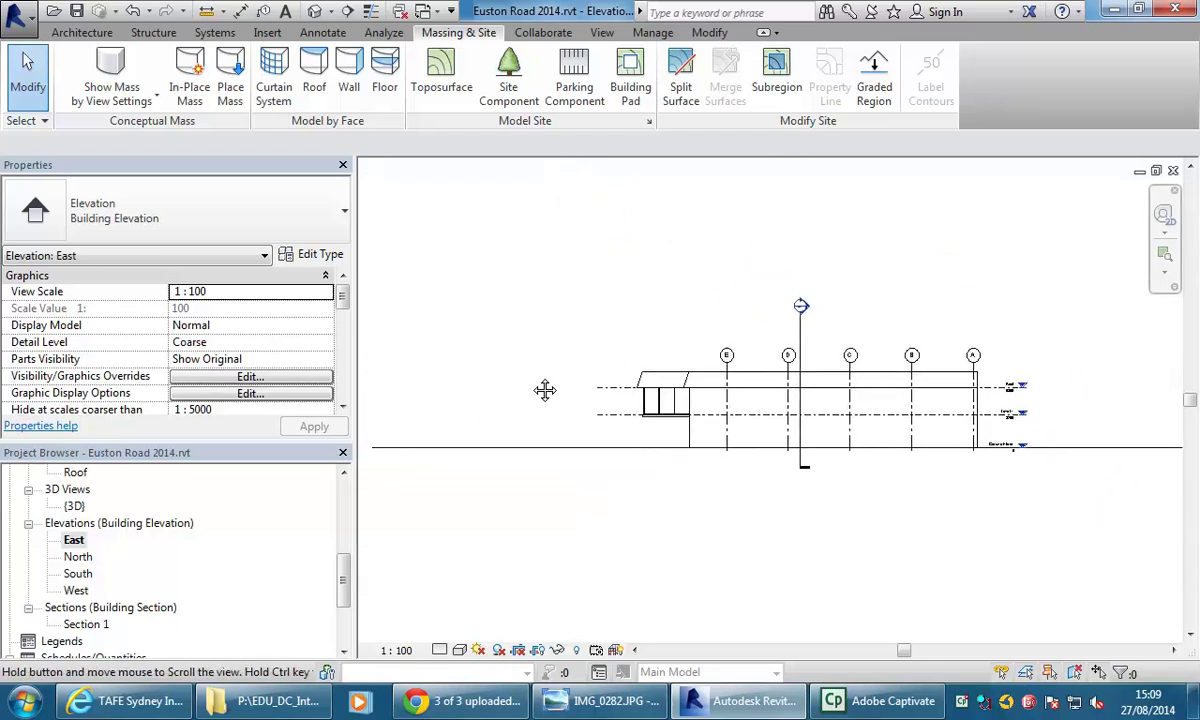
# Step: Open the by-element graphics override for the toposurface in the East elevation and check its cut pattern settings
pyautogui.scroll(5, 538, 421)
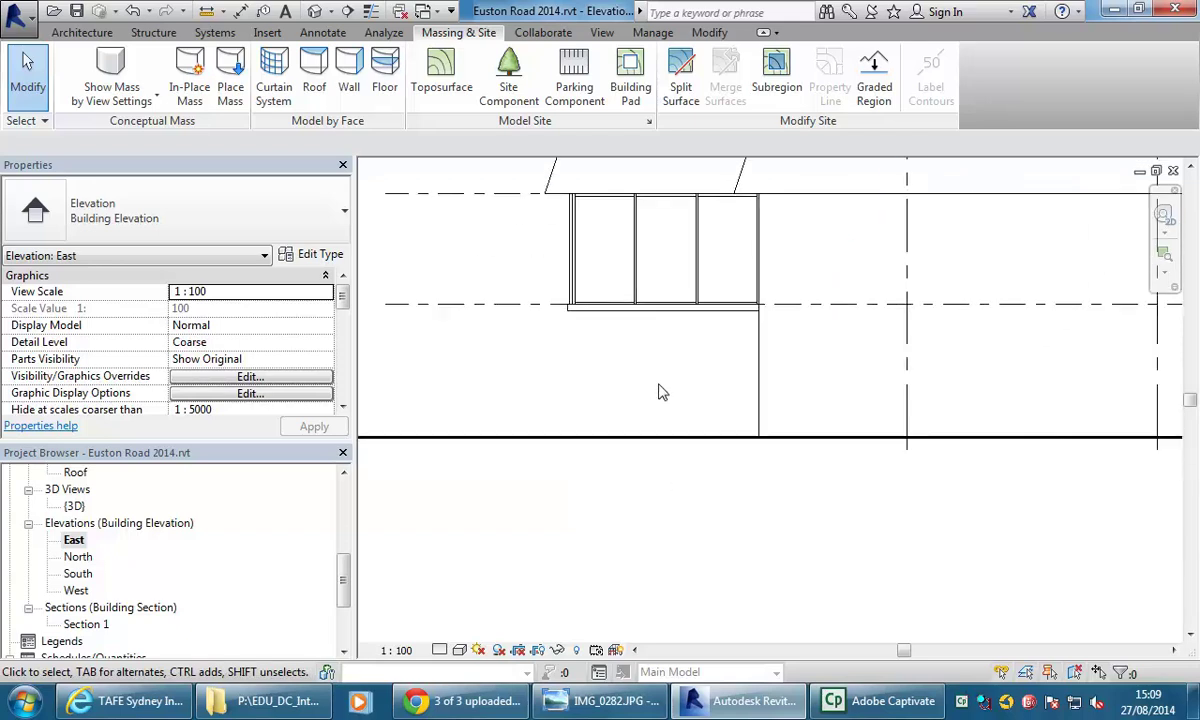
pyautogui.moveTo(658, 391); pyautogui.dragTo(624, 407, button='middle')
pyautogui.scroll(1, 620, 412)
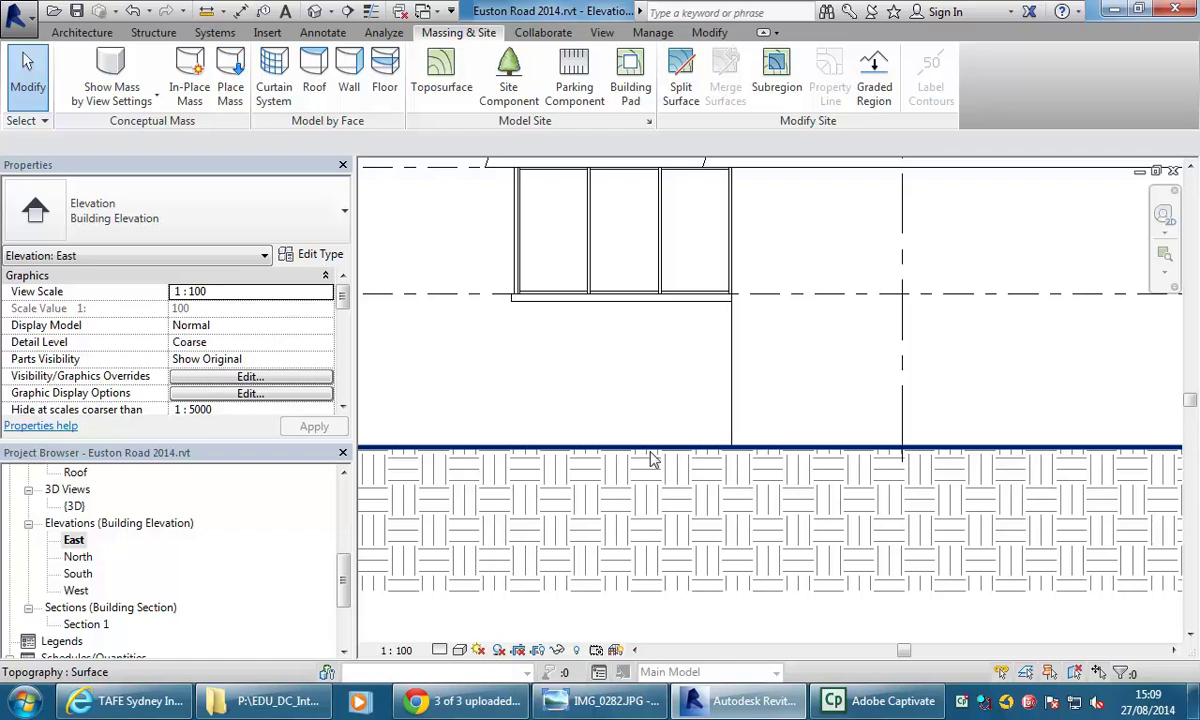
pyautogui.click(645, 449)
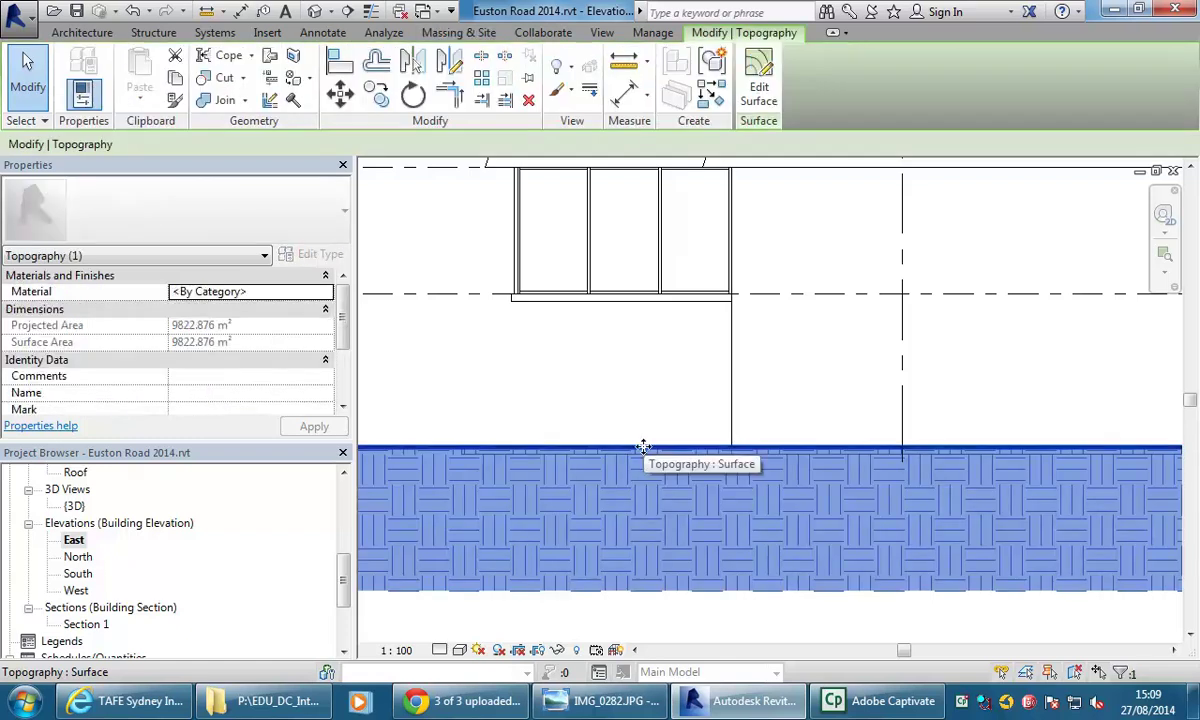
pyautogui.rightClick(645, 449)
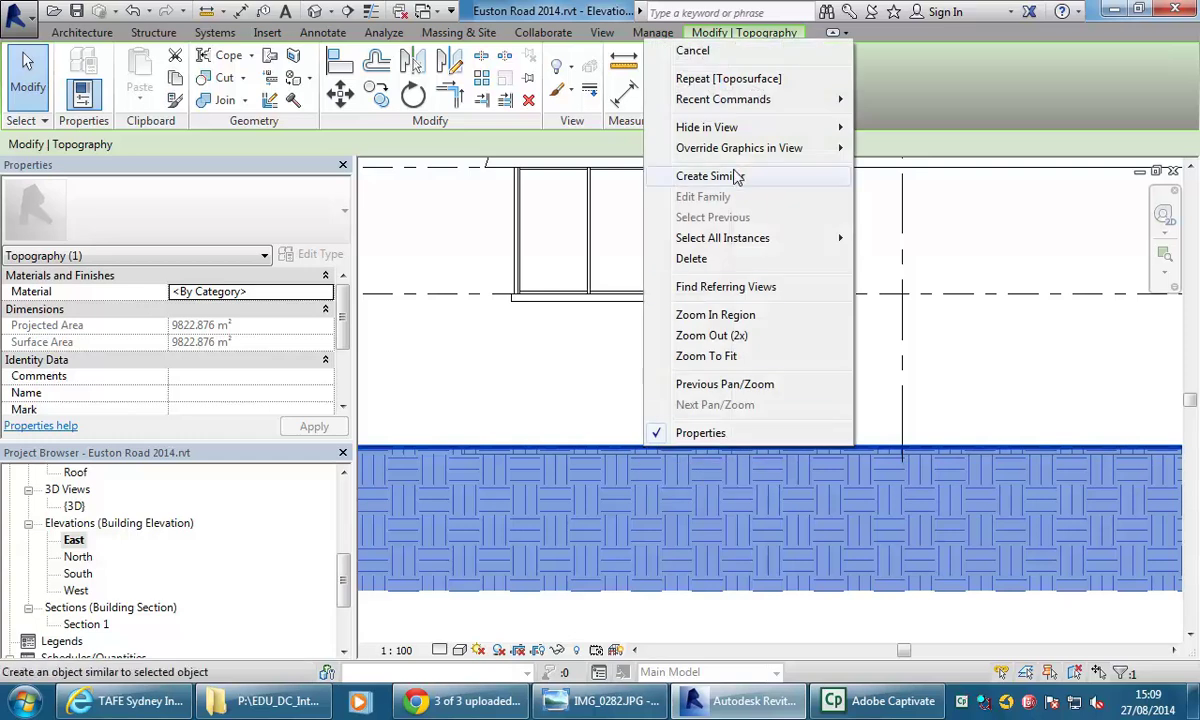
pyautogui.moveTo(755, 150)
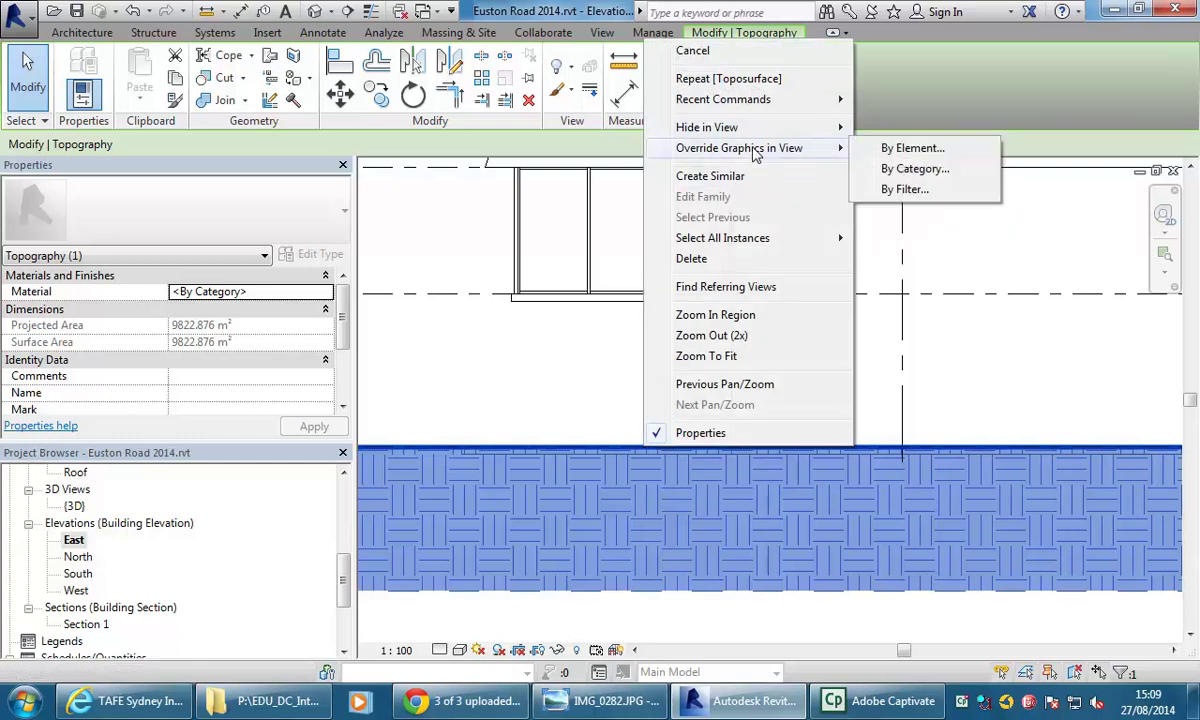
pyautogui.click(910, 148)
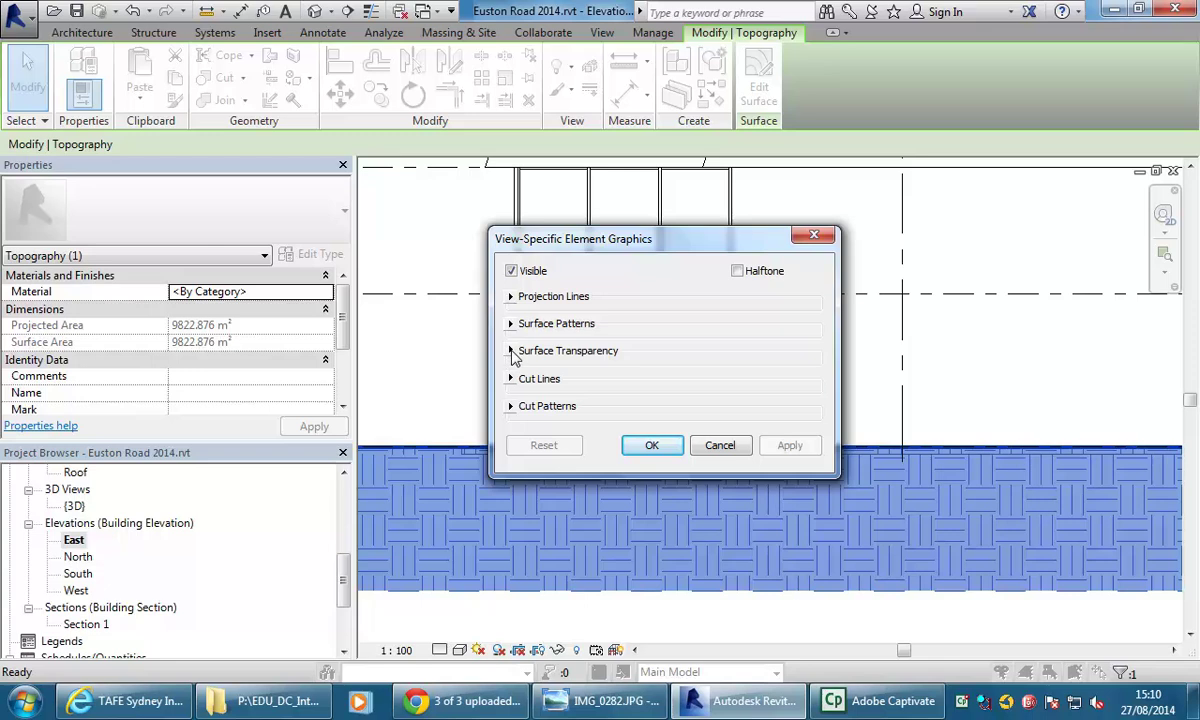
pyautogui.click(511, 407)
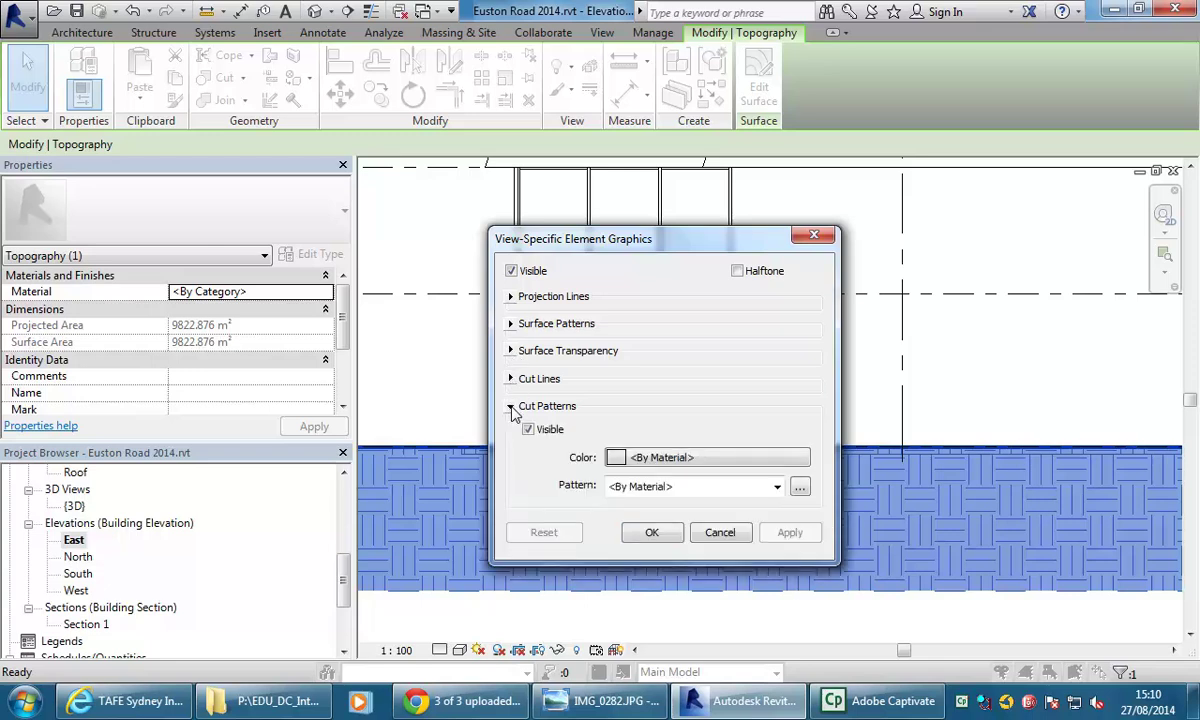
pyautogui.click(511, 407)
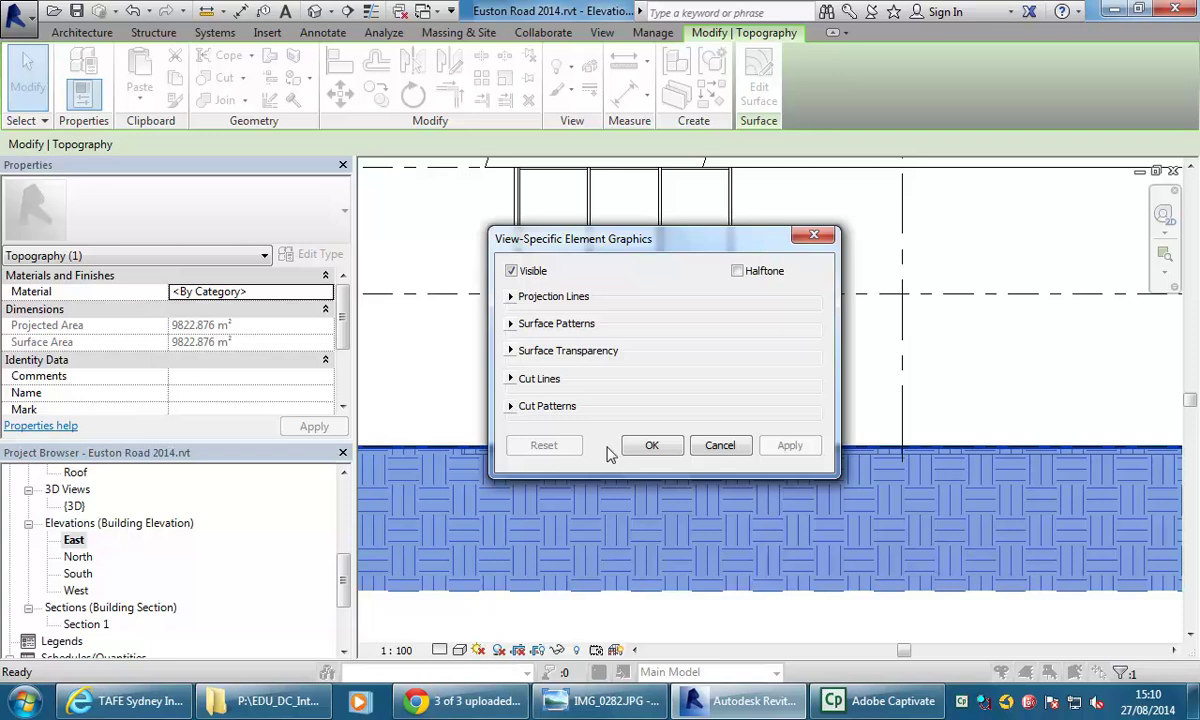
# Step: Turn off the surface pattern visibility of the toposurface in the East elevation and apply the override
pyautogui.click(511, 324)
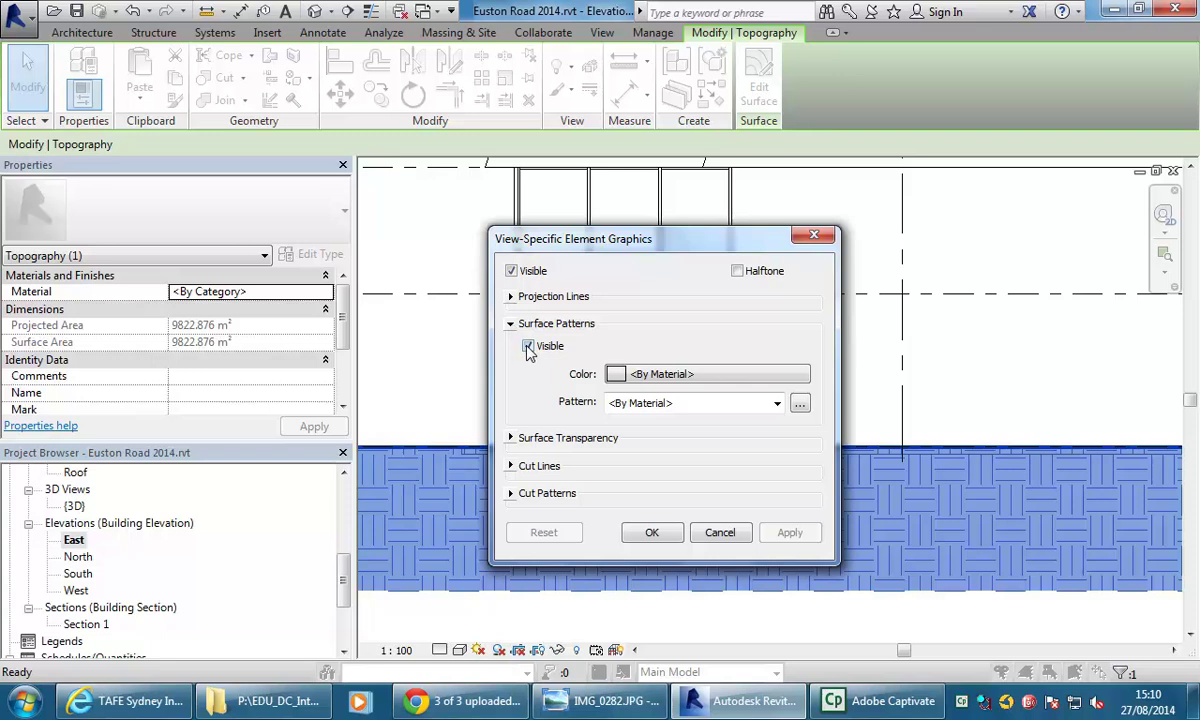
pyautogui.click(528, 346)
pyautogui.click(786, 532)
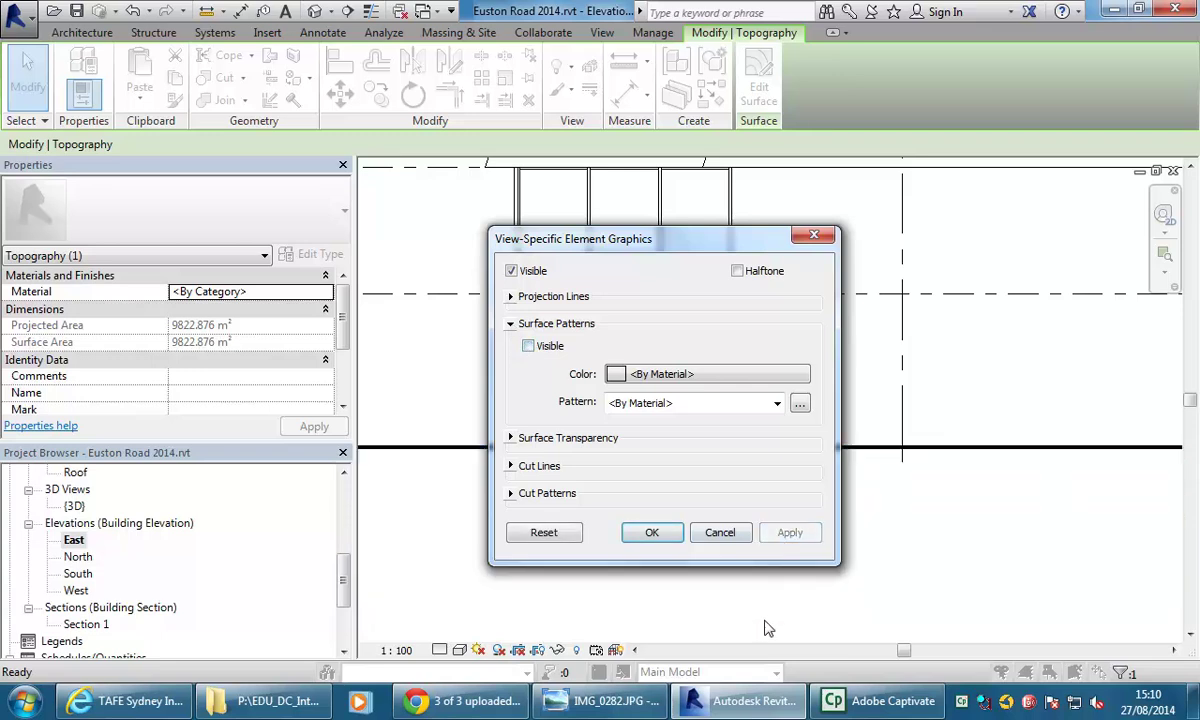
pyautogui.click(645, 532)
pyautogui.click(528, 359)
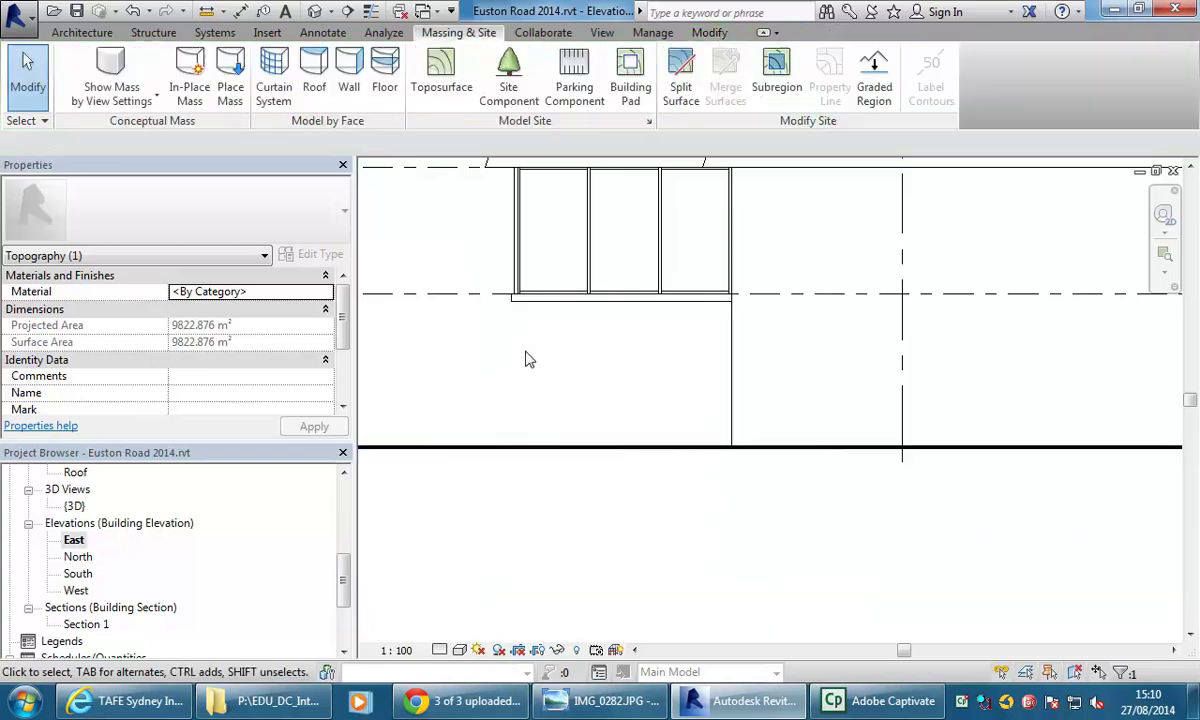
pyautogui.scroll(-2, 547, 365)
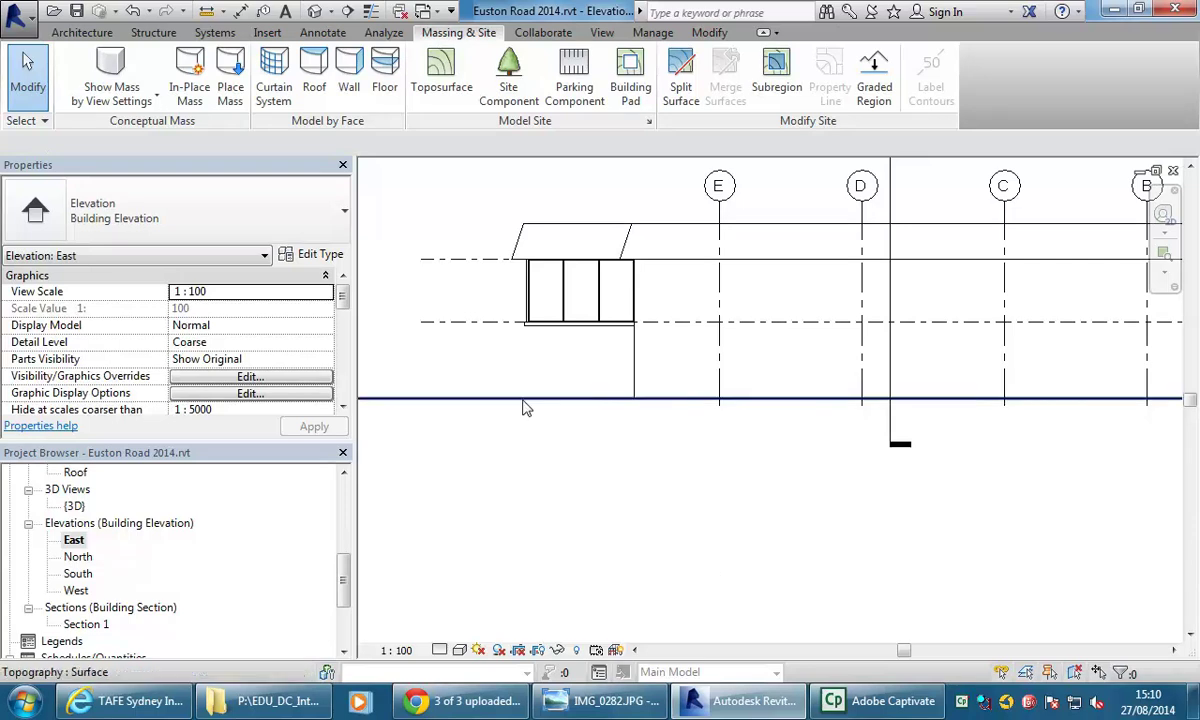
pyautogui.moveTo(529, 389); pyautogui.dragTo(563, 404, button='middle')
# Step: Open the North elevation and hide the toposurface's surface pattern with a by-element graphics override
pyautogui.click(80, 557)
pyautogui.doubleClick(82, 558)
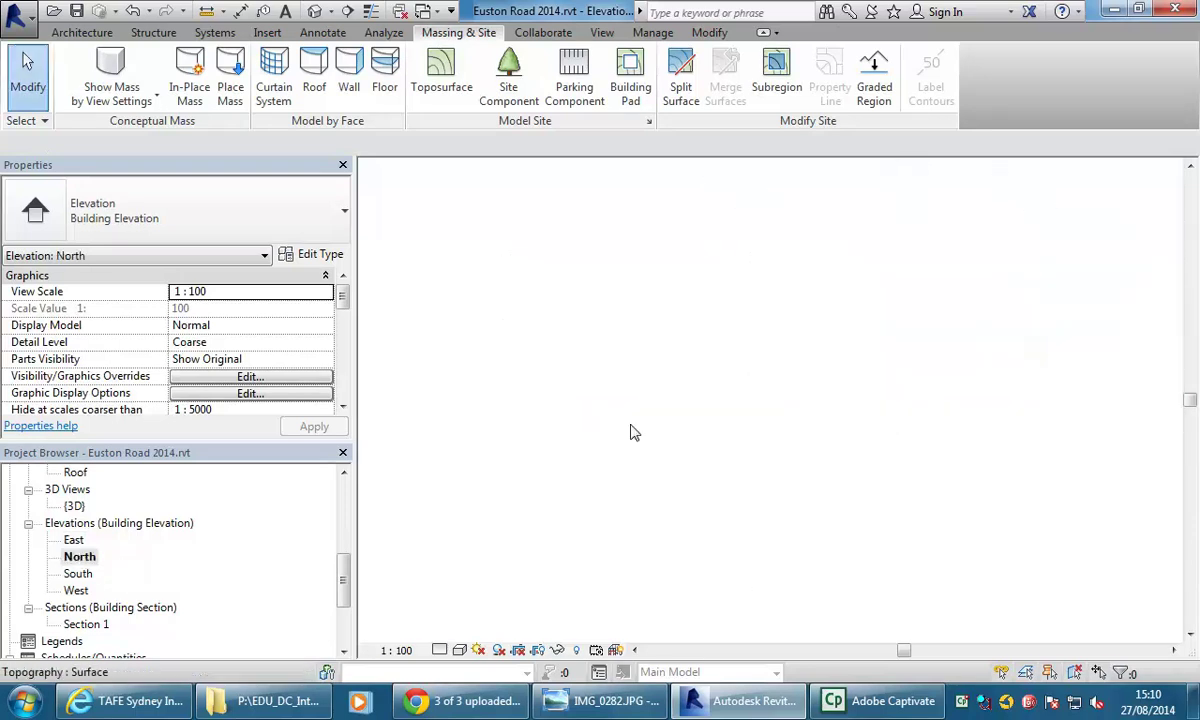
pyautogui.scroll(4, 731, 418)
pyautogui.scroll(-4, 762, 418)
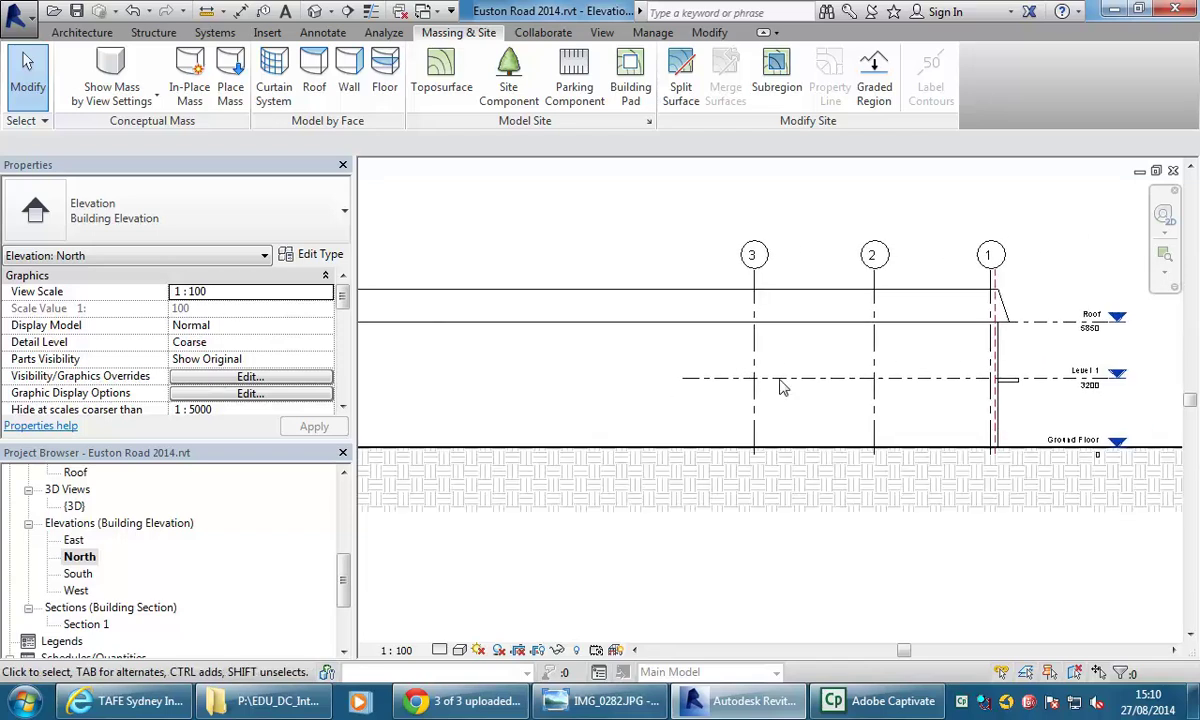
pyautogui.click(1010, 458)
pyautogui.rightClick(660, 458)
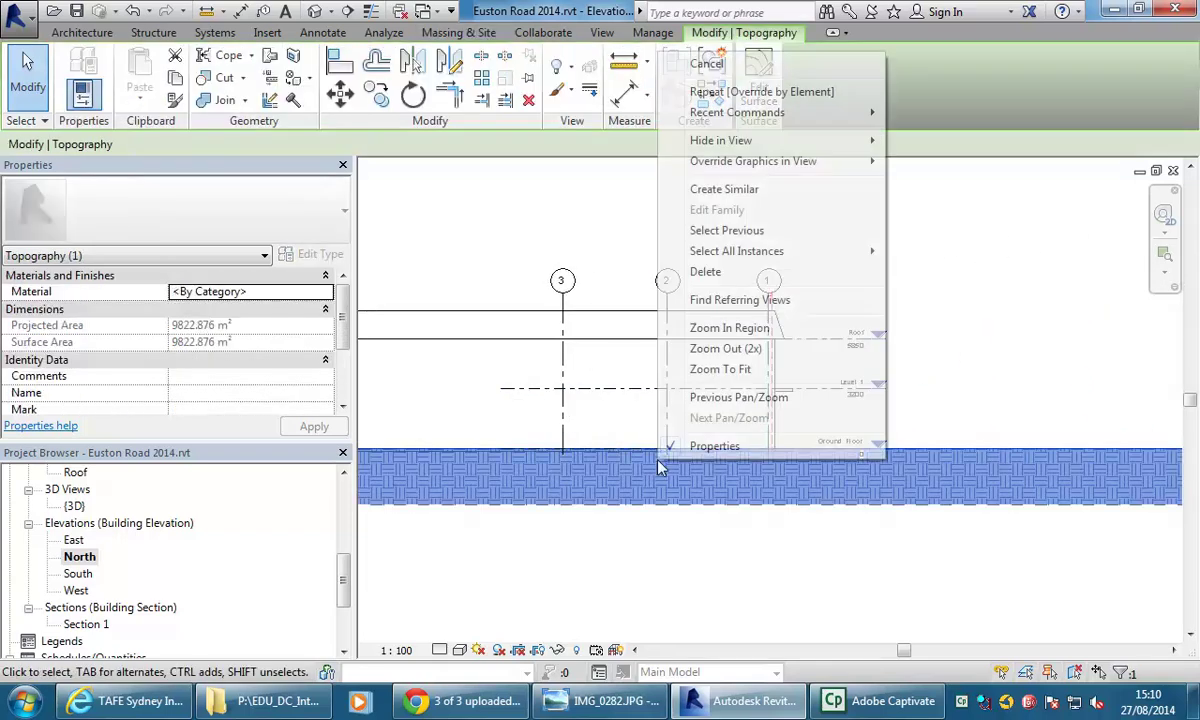
pyautogui.moveTo(743, 165)
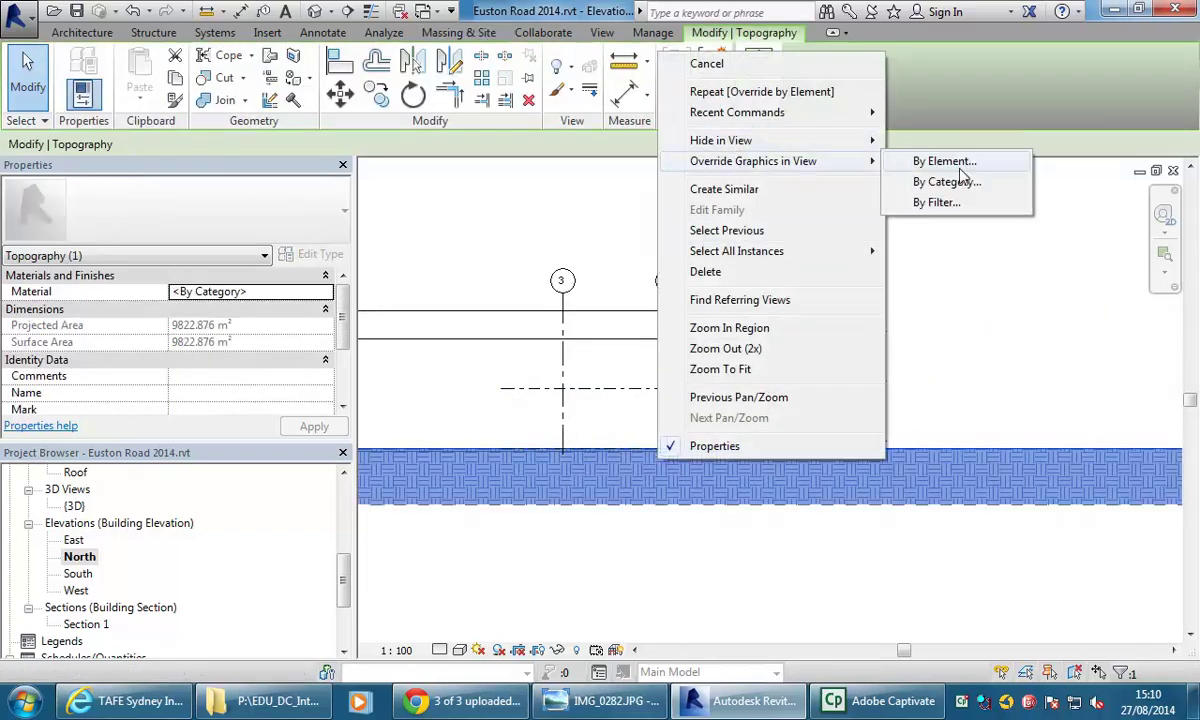
pyautogui.click(930, 161)
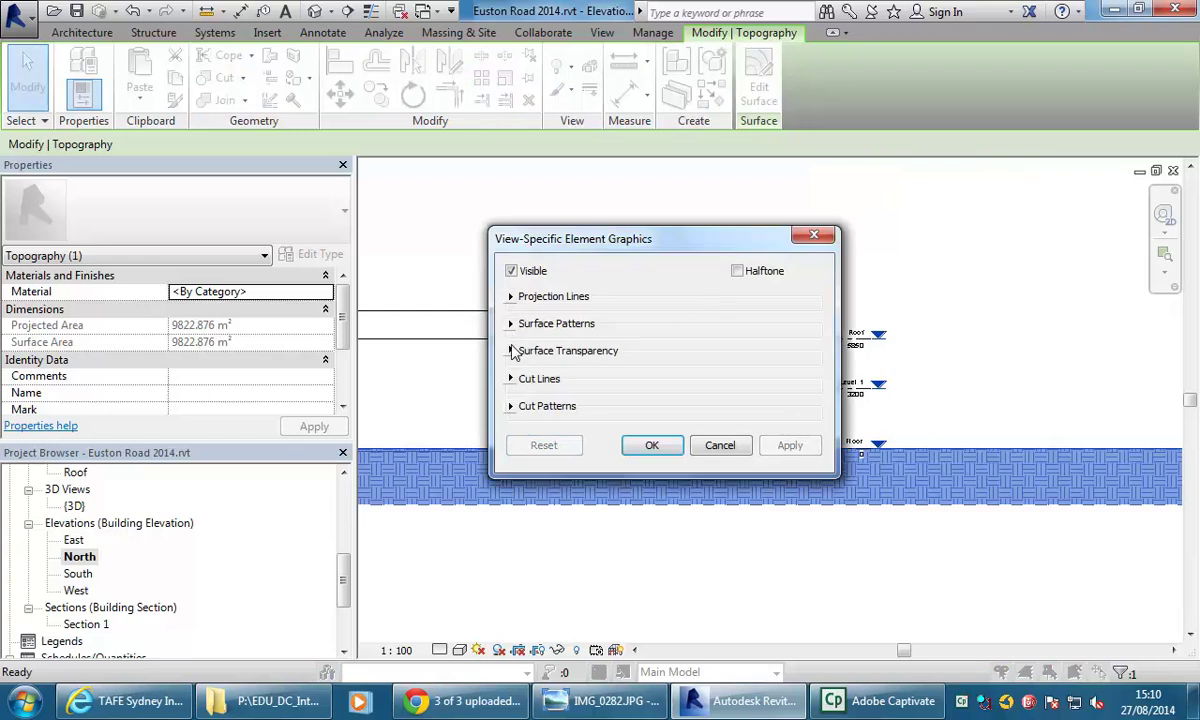
pyautogui.click(512, 324)
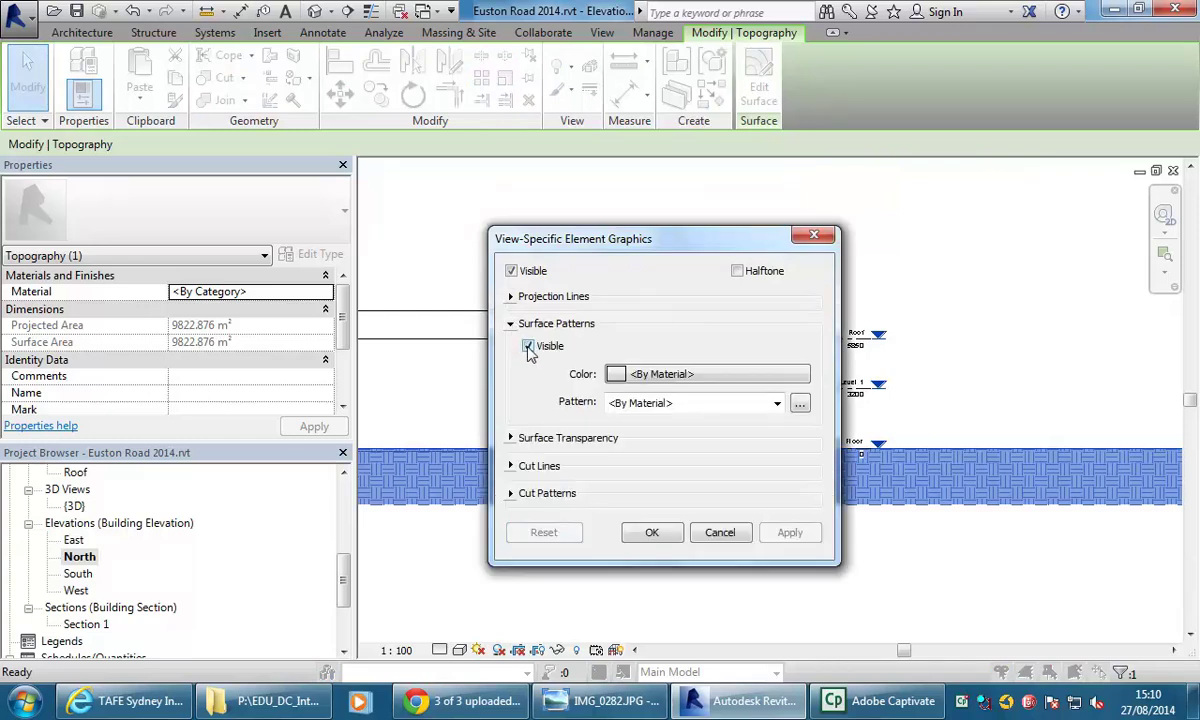
pyautogui.click(529, 347)
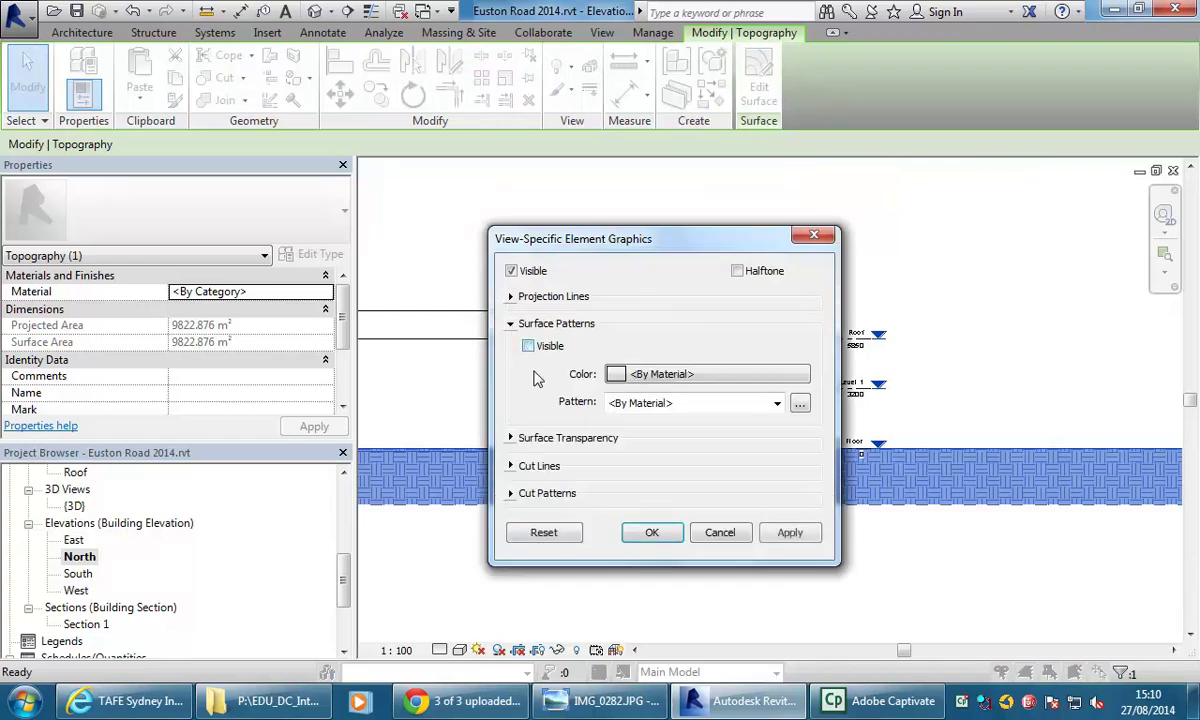
pyautogui.click(651, 533)
pyautogui.click(830, 490)
pyautogui.scroll(2, 836, 445)
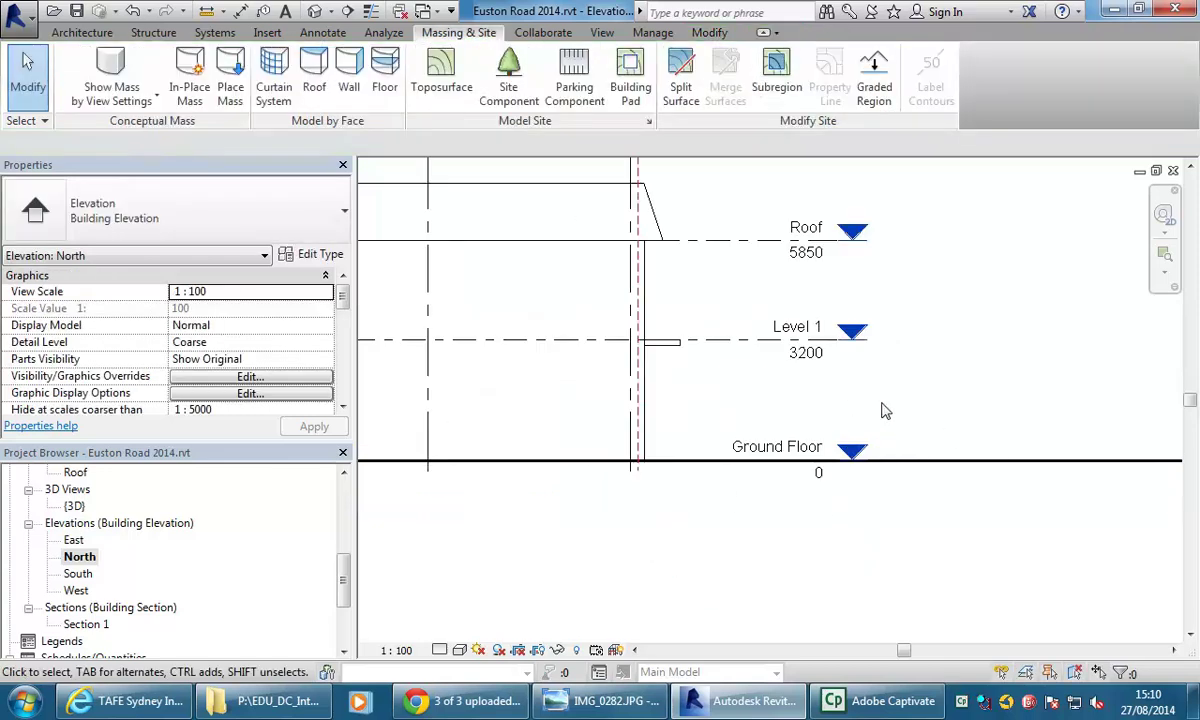
pyautogui.scroll(-3, 924, 441)
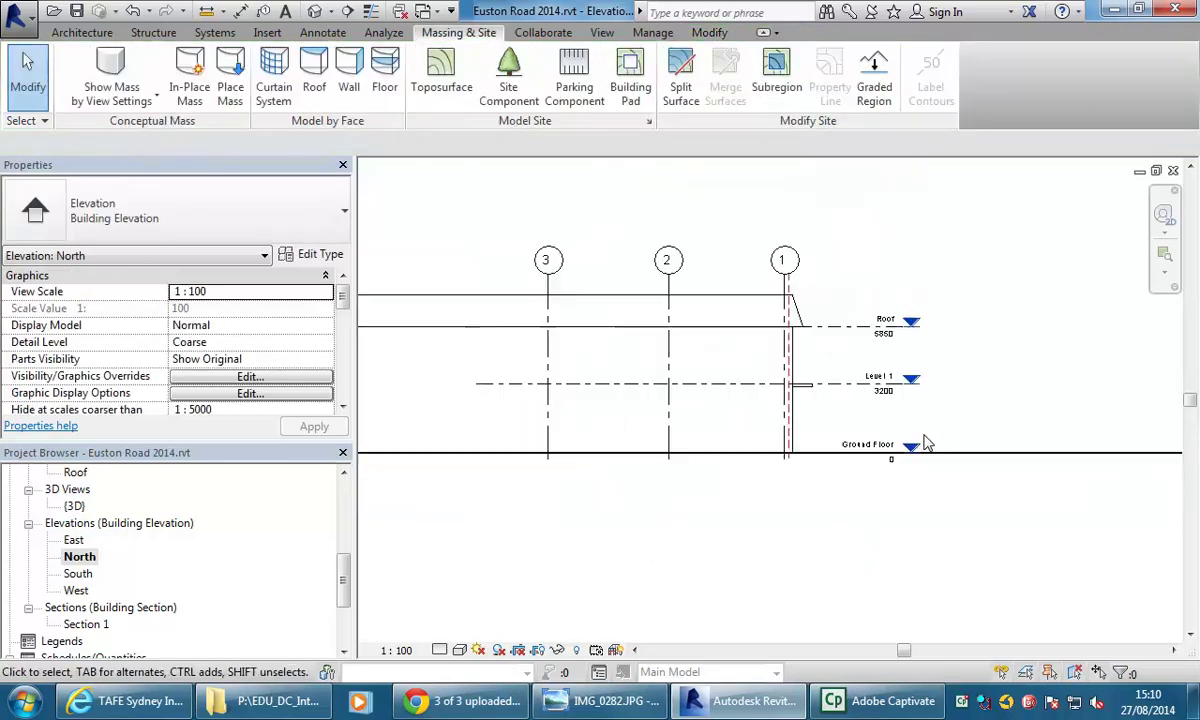
# Step: Open the South elevation and override the toposurface's graphics by element so its surface pattern is not visible
pyautogui.doubleClick(78, 574)
pyautogui.scroll(2, 600, 412)
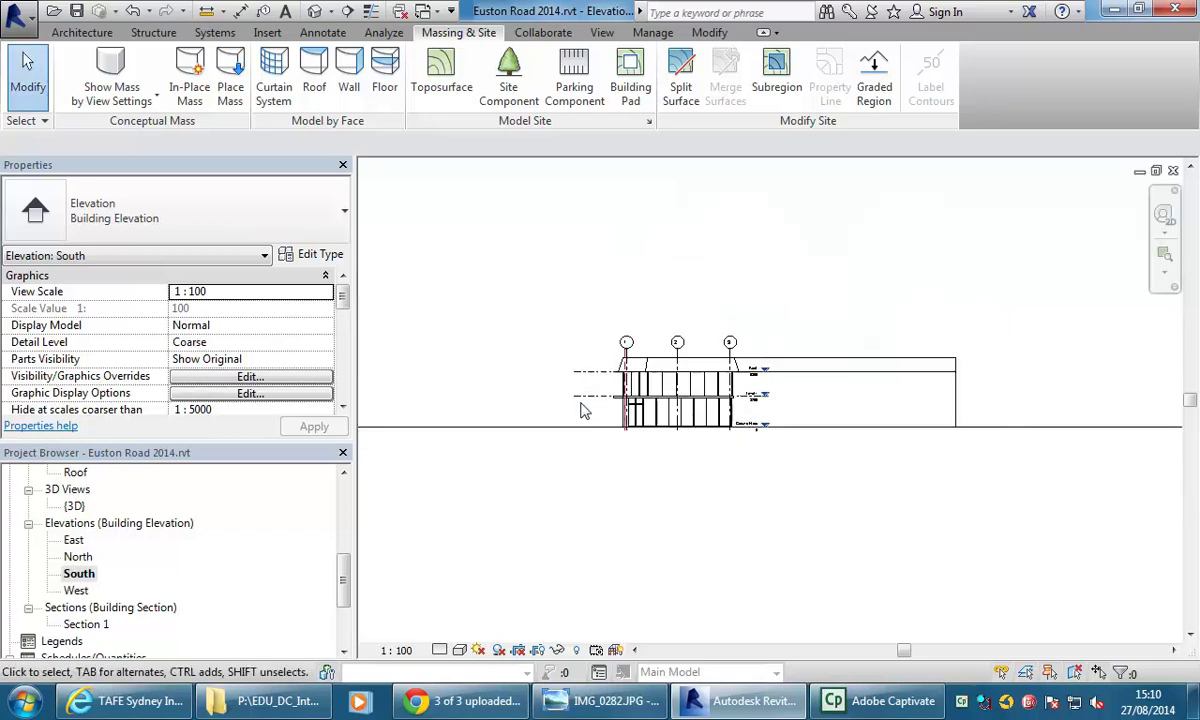
pyautogui.click(560, 428)
pyautogui.rightClick(558, 425)
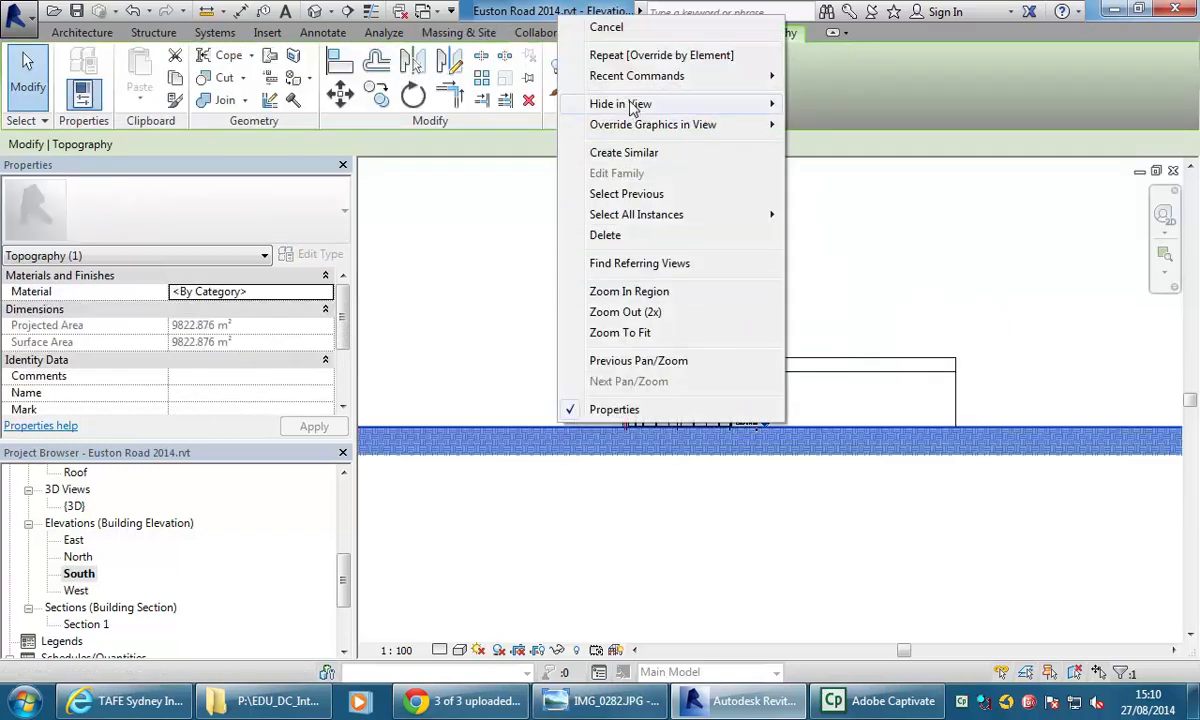
pyautogui.moveTo(640, 125)
pyautogui.click(850, 123)
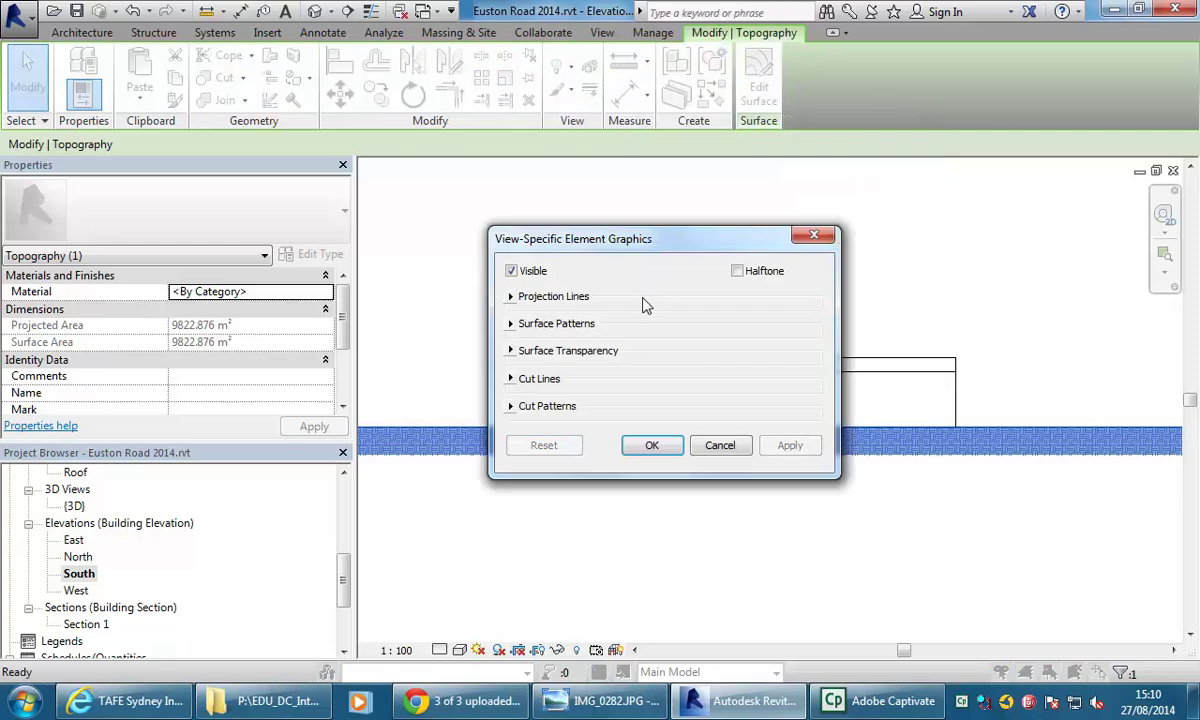
pyautogui.click(510, 323)
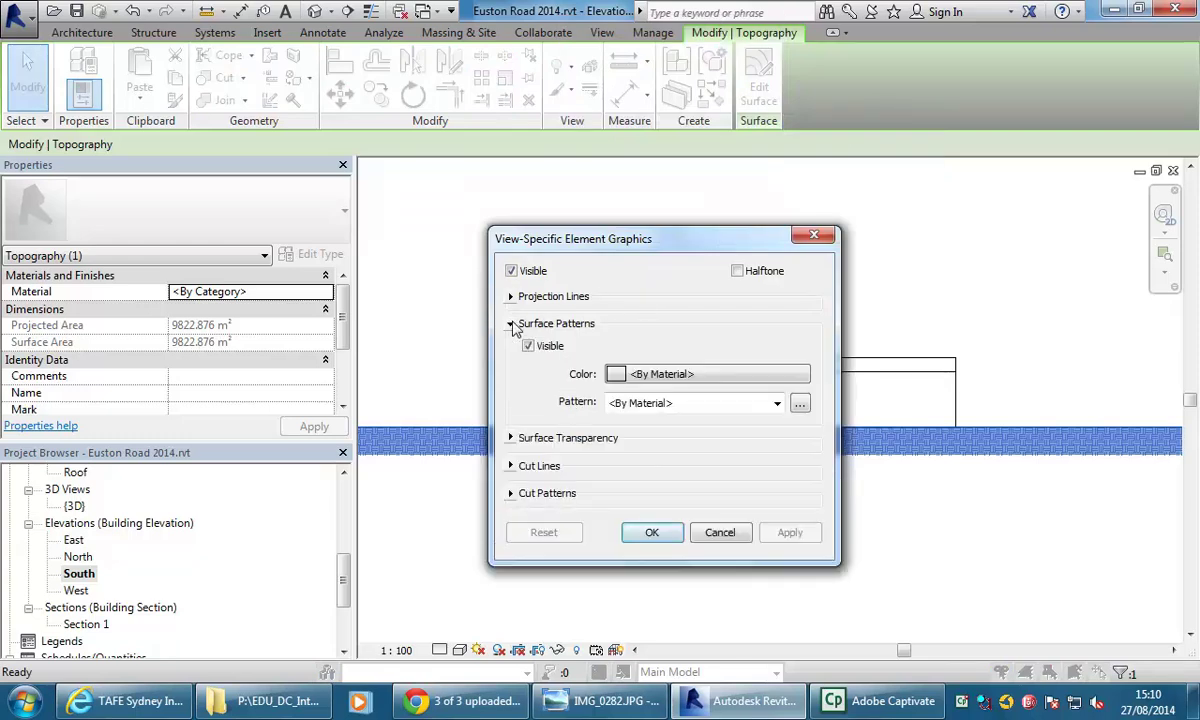
pyautogui.click(527, 345)
pyautogui.click(652, 533)
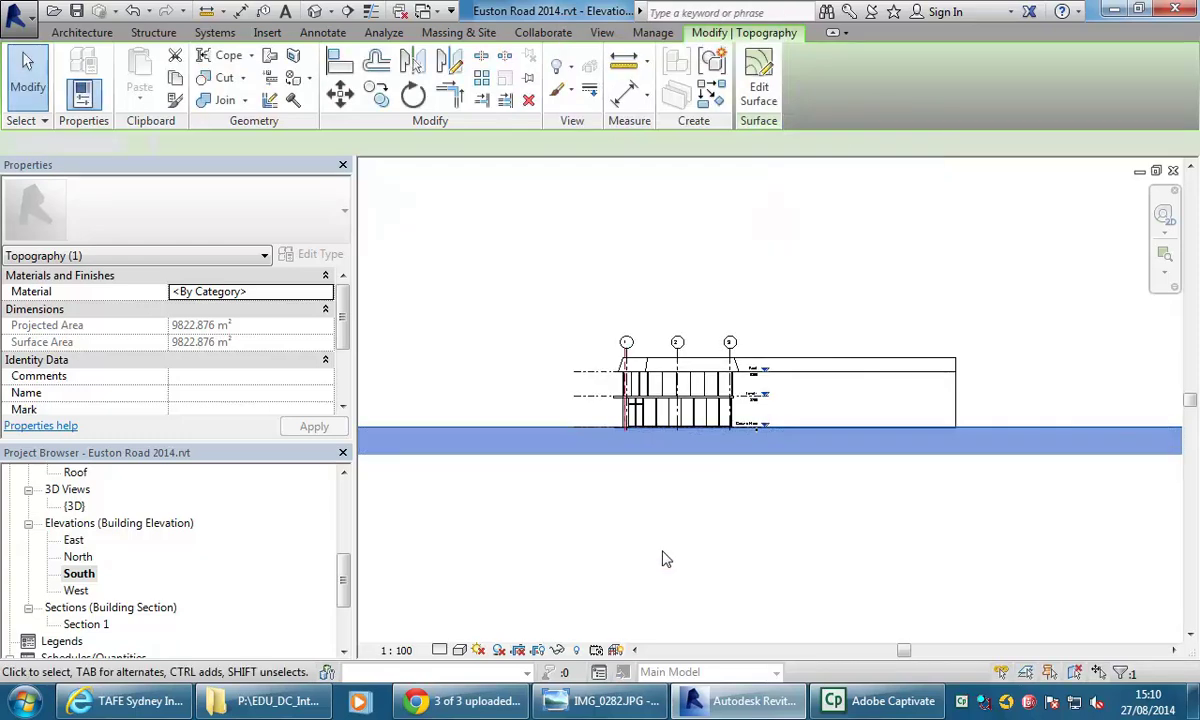
pyautogui.click(661, 557)
# Step: Open the West elevation and switch off the toposurface's surface pattern through a by-element graphics override
pyautogui.click(75, 591)
pyautogui.doubleClick(75, 591)
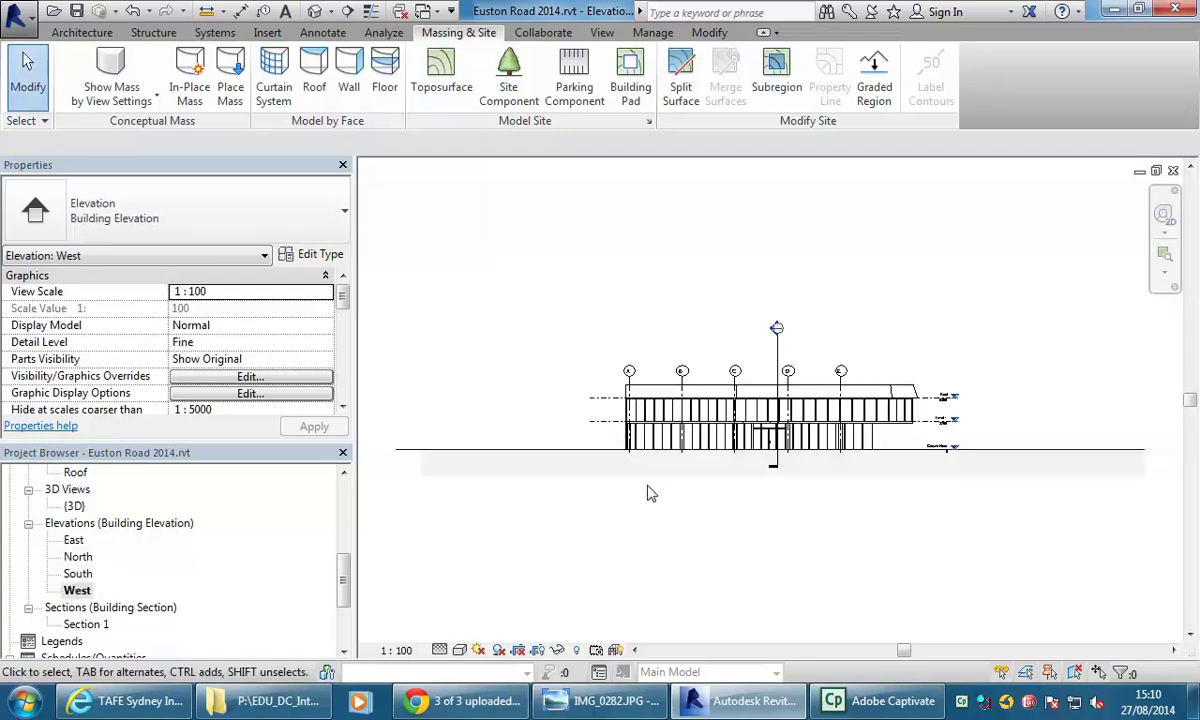
pyautogui.scroll(3, 580, 465)
pyautogui.click(595, 430)
pyautogui.scroll(4, 595, 430)
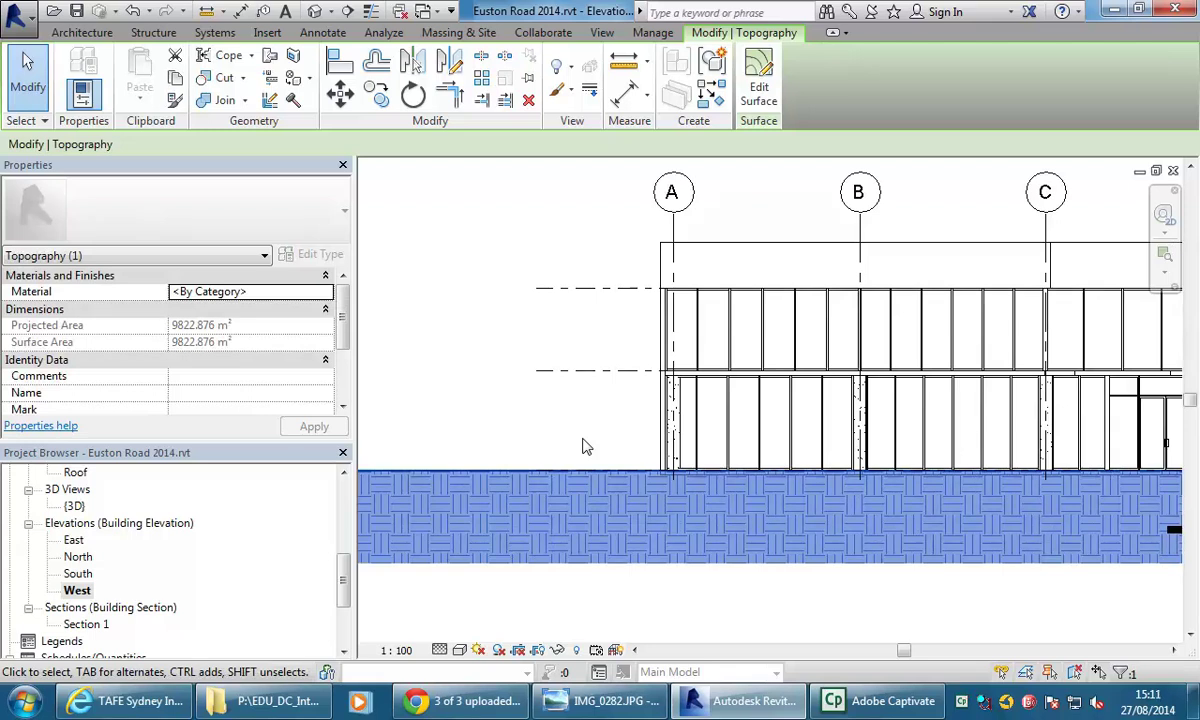
pyautogui.rightClick(596, 465)
pyautogui.moveTo(680, 181)
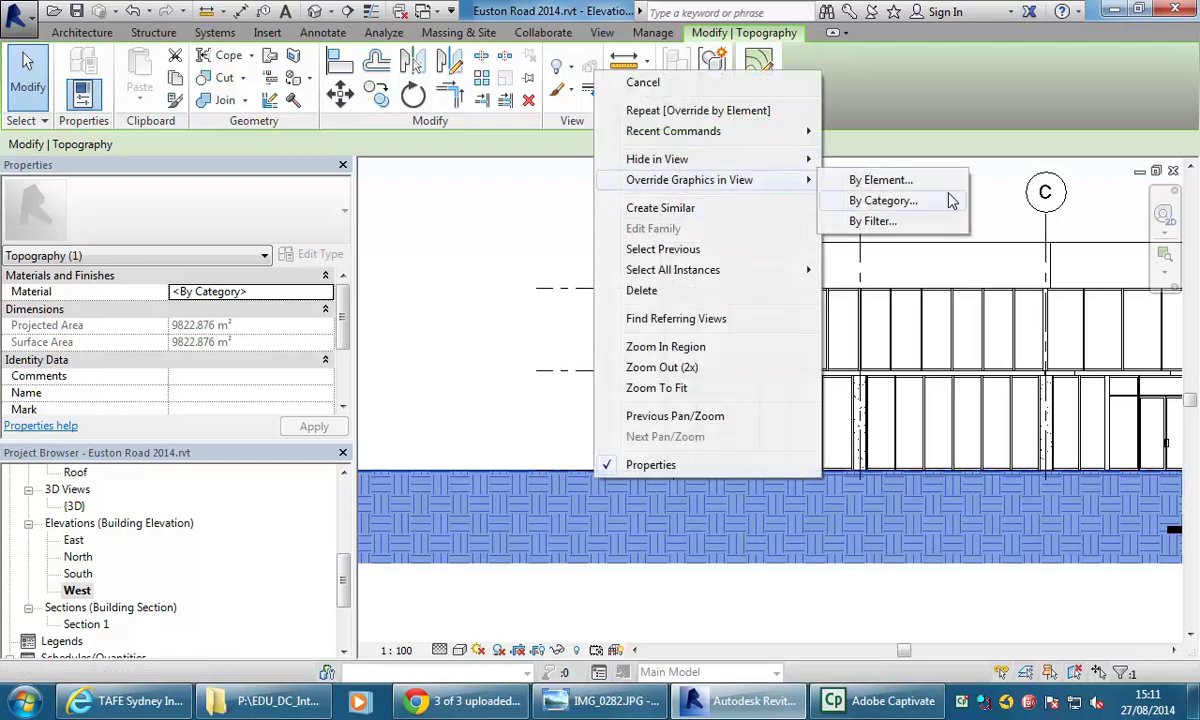
pyautogui.click(870, 180)
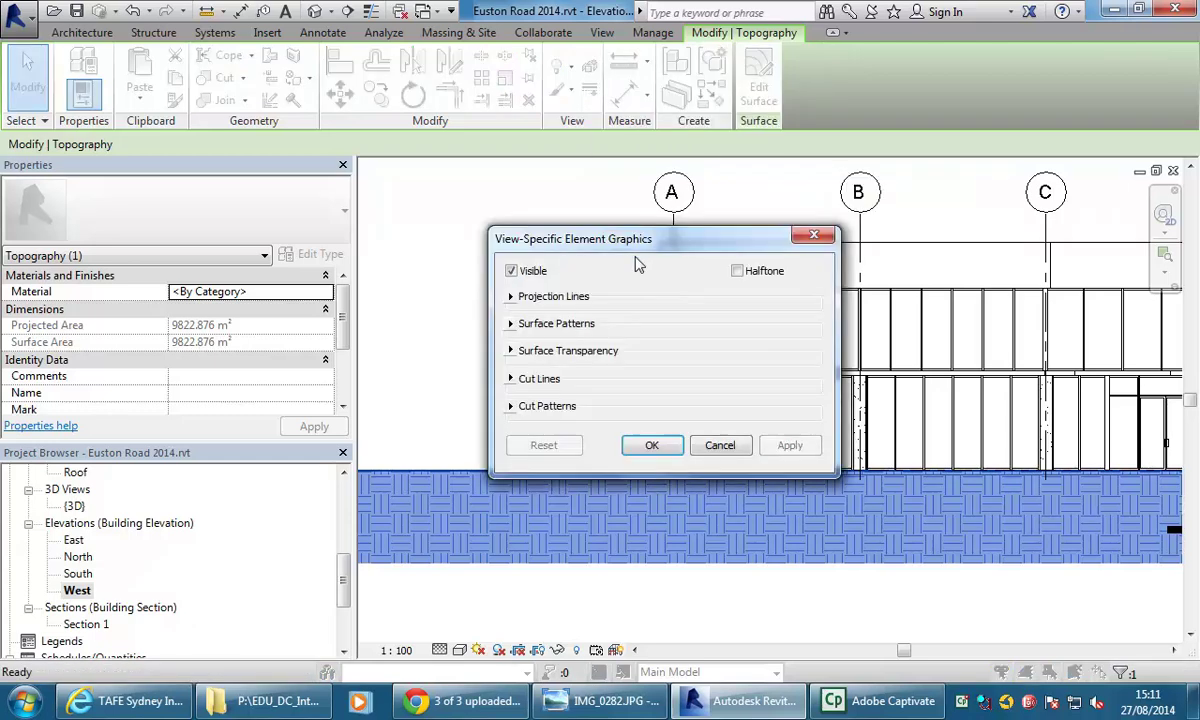
pyautogui.click(520, 326)
pyautogui.click(527, 346)
pyautogui.click(651, 532)
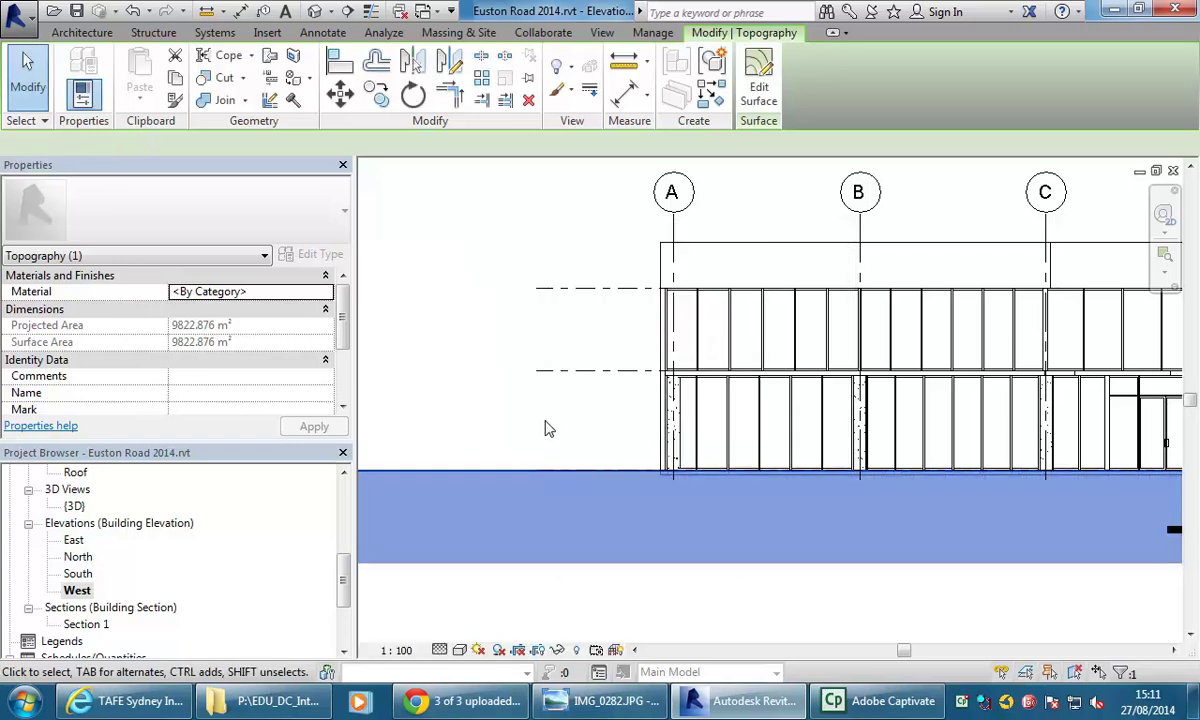
pyautogui.click(509, 410)
pyautogui.scroll(-3, 563, 442)
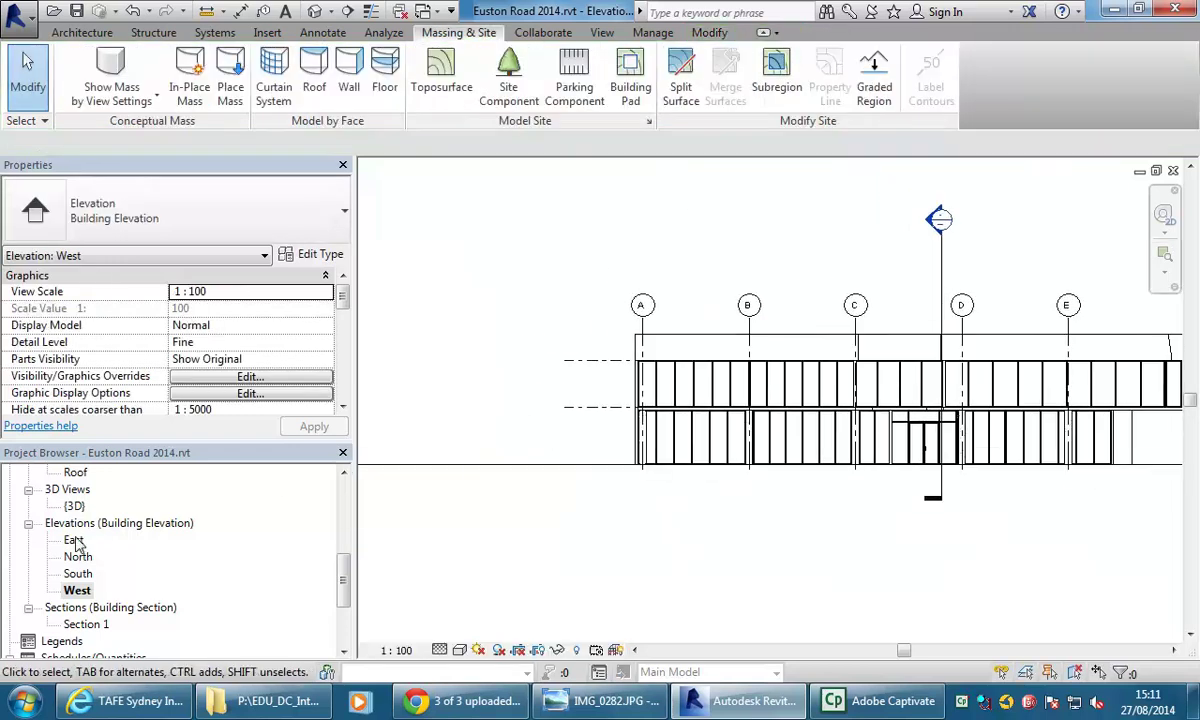
# Step: Examine the ground line along the full length of the West elevation
pyautogui.click(75, 506)
pyautogui.click(490, 545)
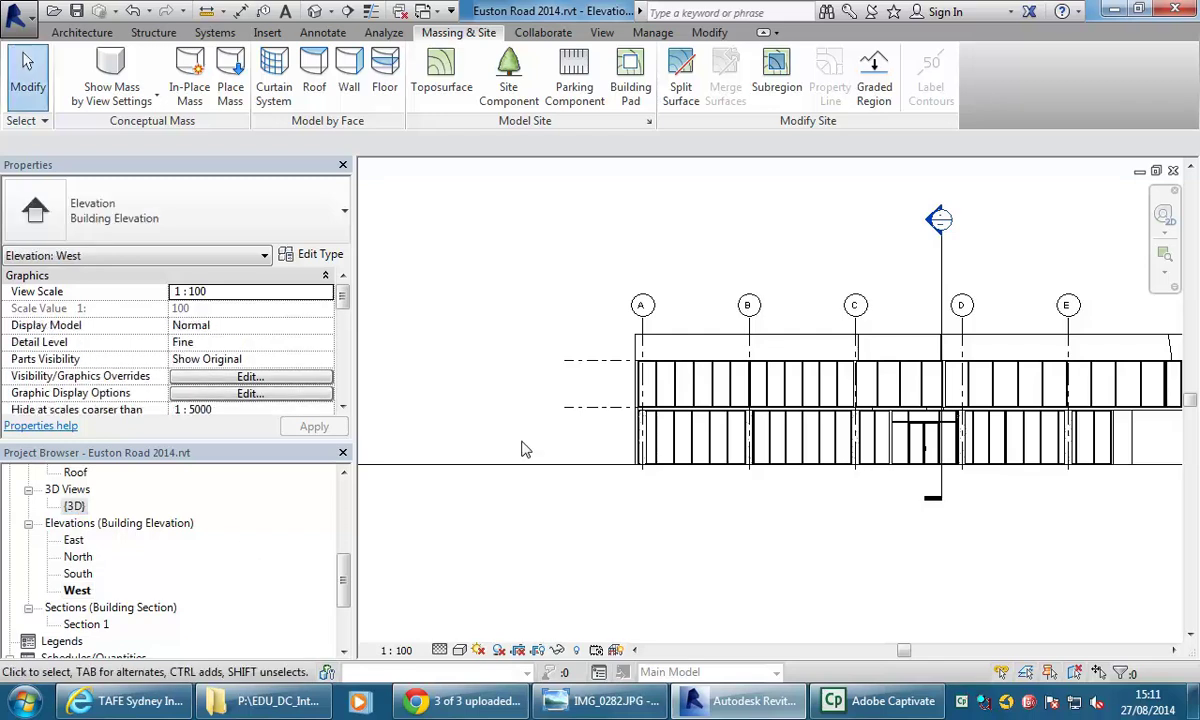
pyautogui.middleClick(447, 415)
pyautogui.scroll(4, 1003, 466)
pyautogui.scroll(-4, 1003, 466)
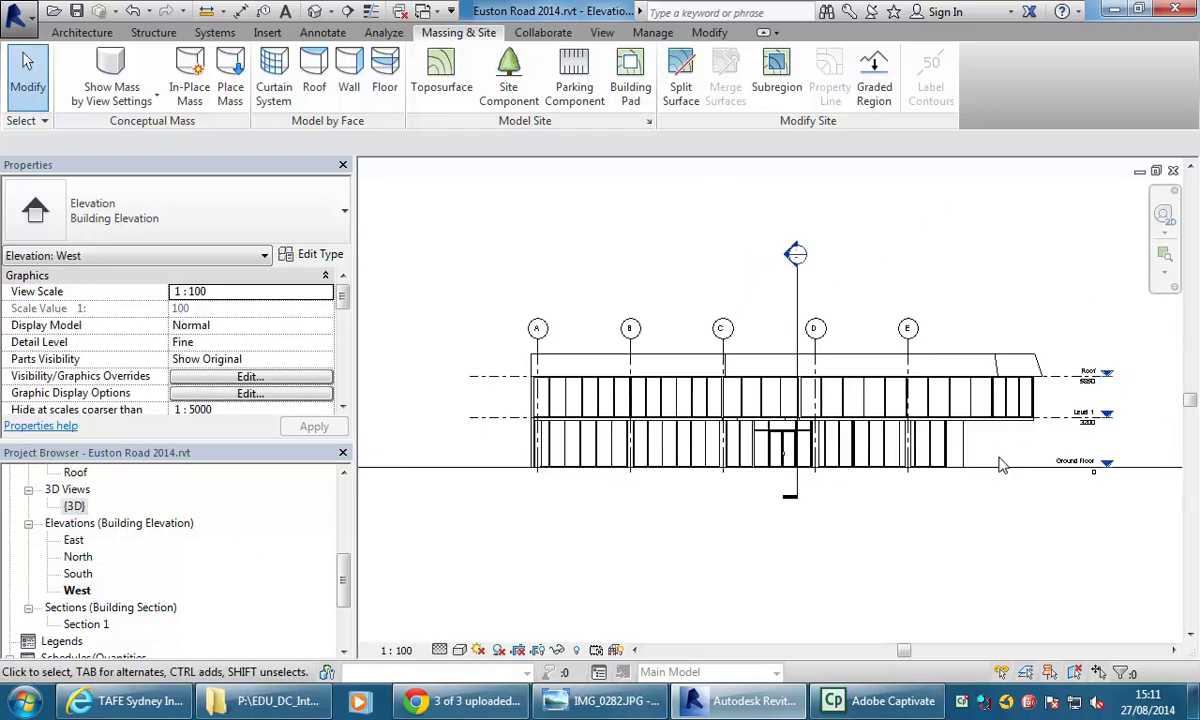
# Step: Open Section 1 and examine the ground hatching beneath the building
pyautogui.doubleClick(95, 628)
pyautogui.middleClick(582, 432)
pyautogui.scroll(2, 564, 433)
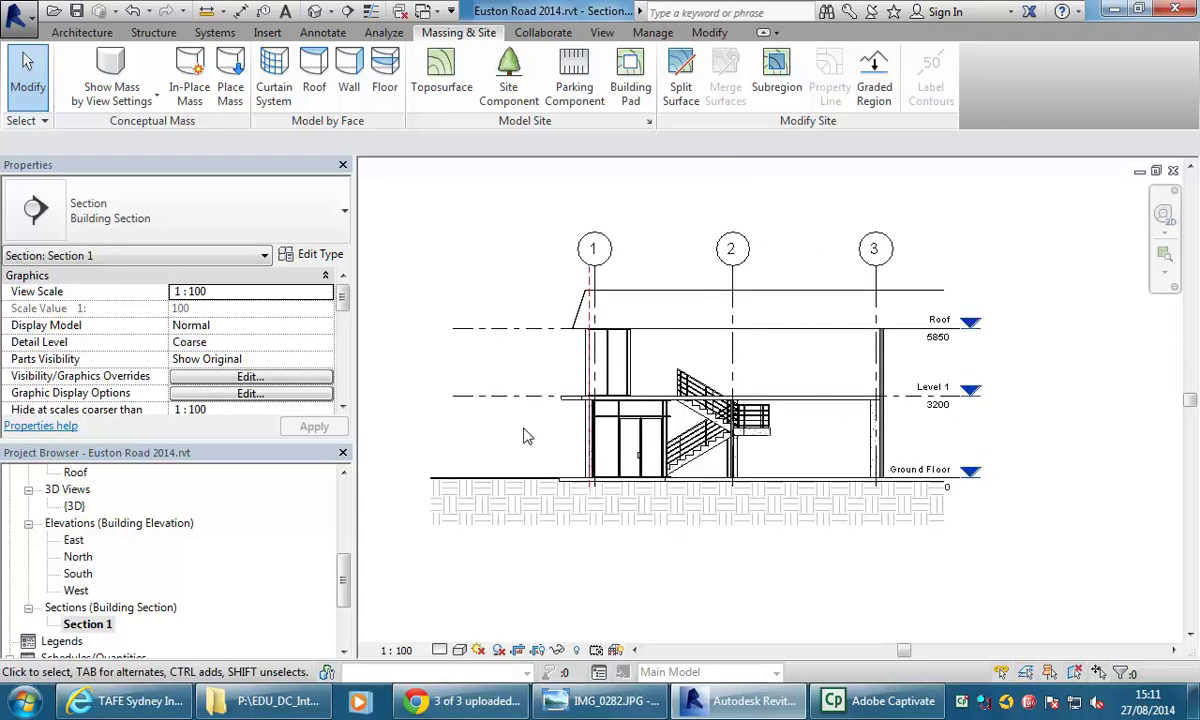
# Step: Open the Site floor plan and examine the toposurface's extent around the building
pyautogui.scroll(5, 322, 540)
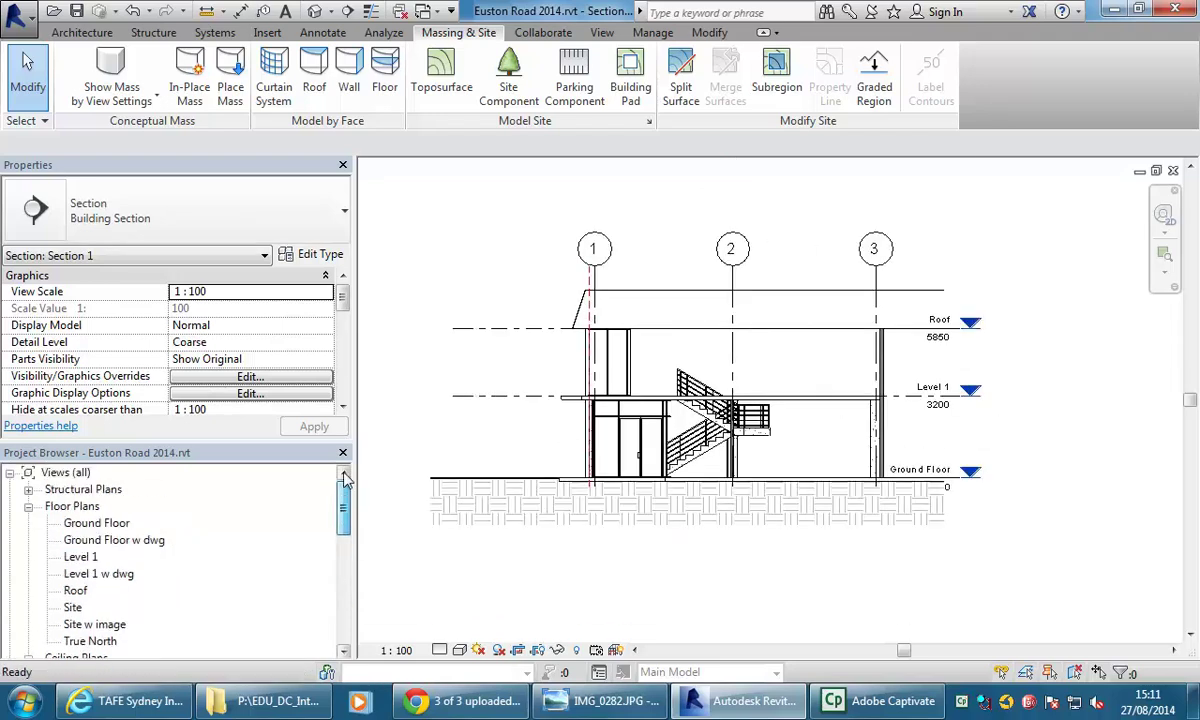
pyautogui.click(72, 608)
pyautogui.doubleClick(72, 608)
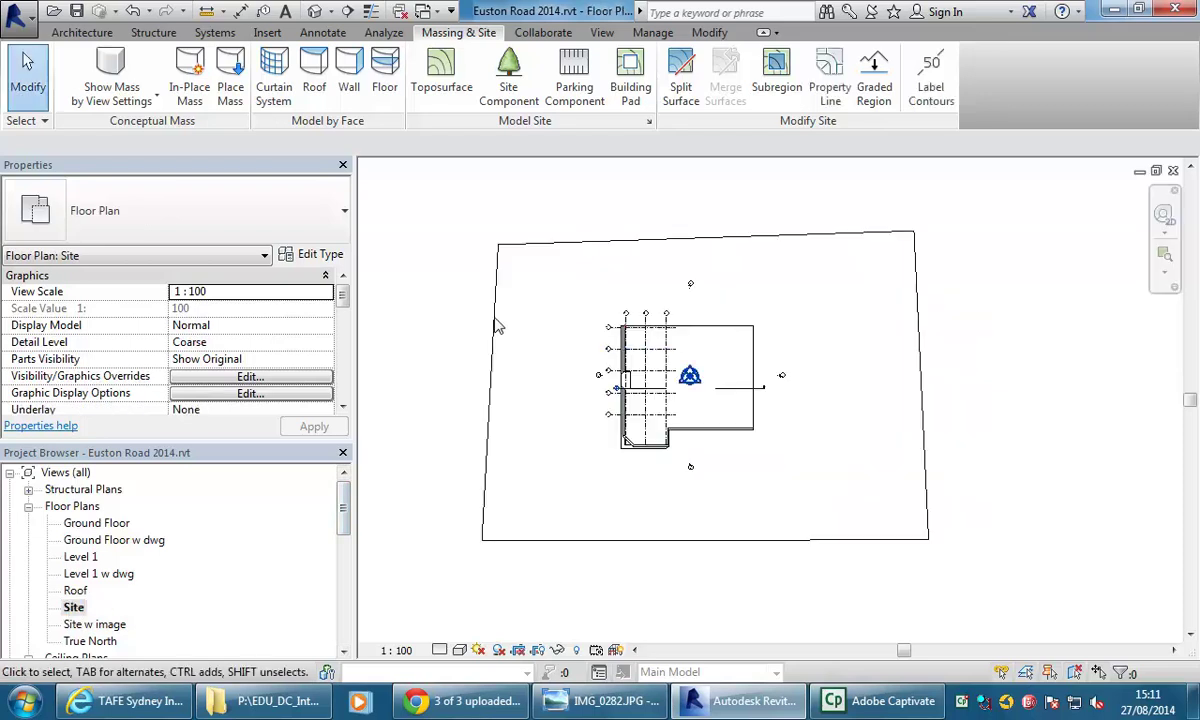
pyautogui.scroll(3, 545, 342)
pyautogui.scroll(-1, 528, 354)
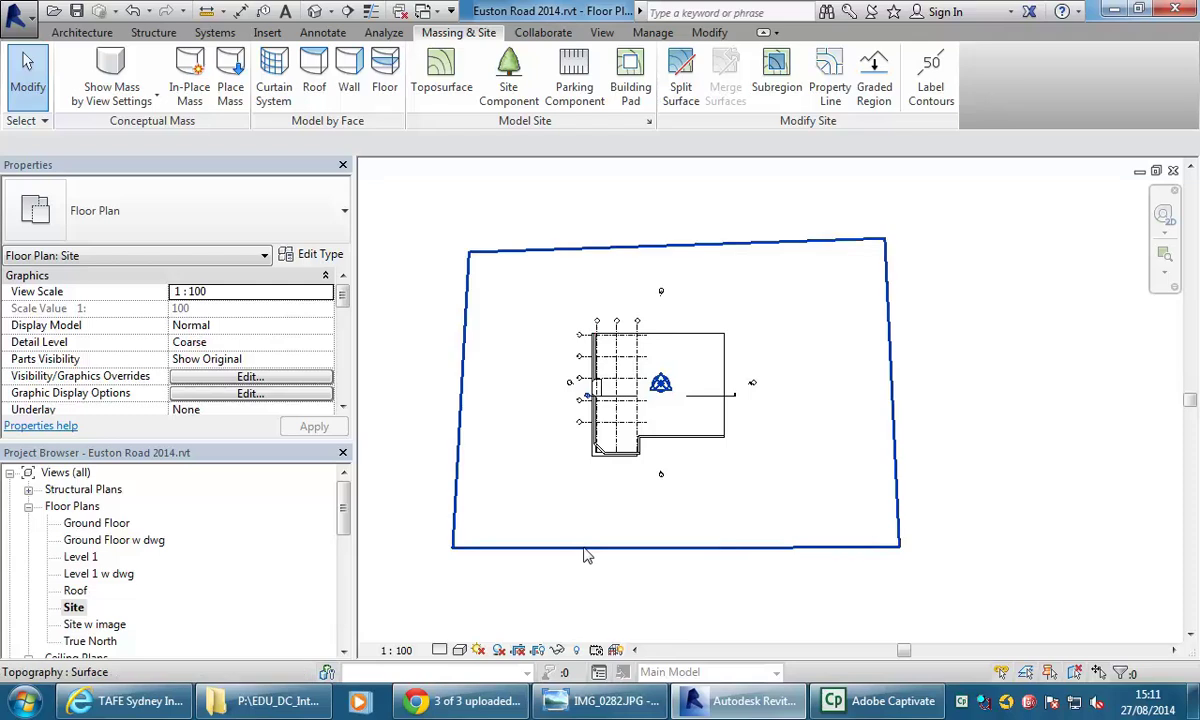
pyautogui.click(829, 557)
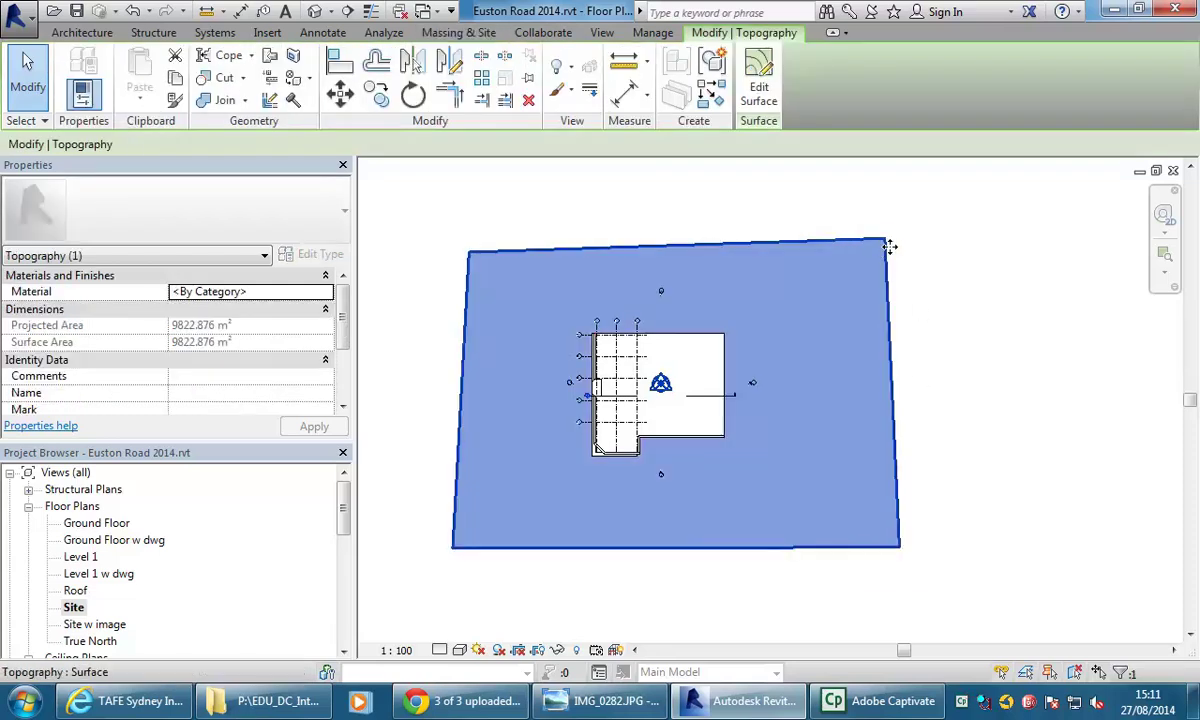
pyautogui.click(474, 212)
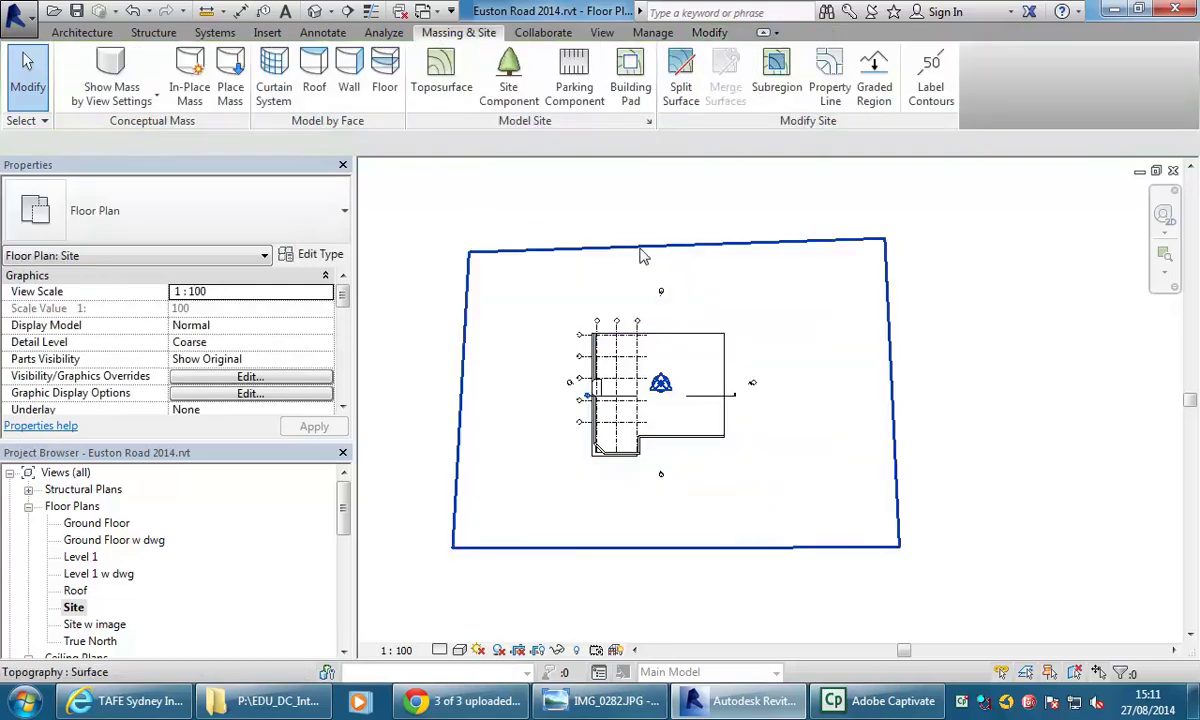
# Step: Show the Site plan's crop region and pull its four edges inside the toposurface boundary to crop off the surface's outline
pyautogui.click(541, 652)
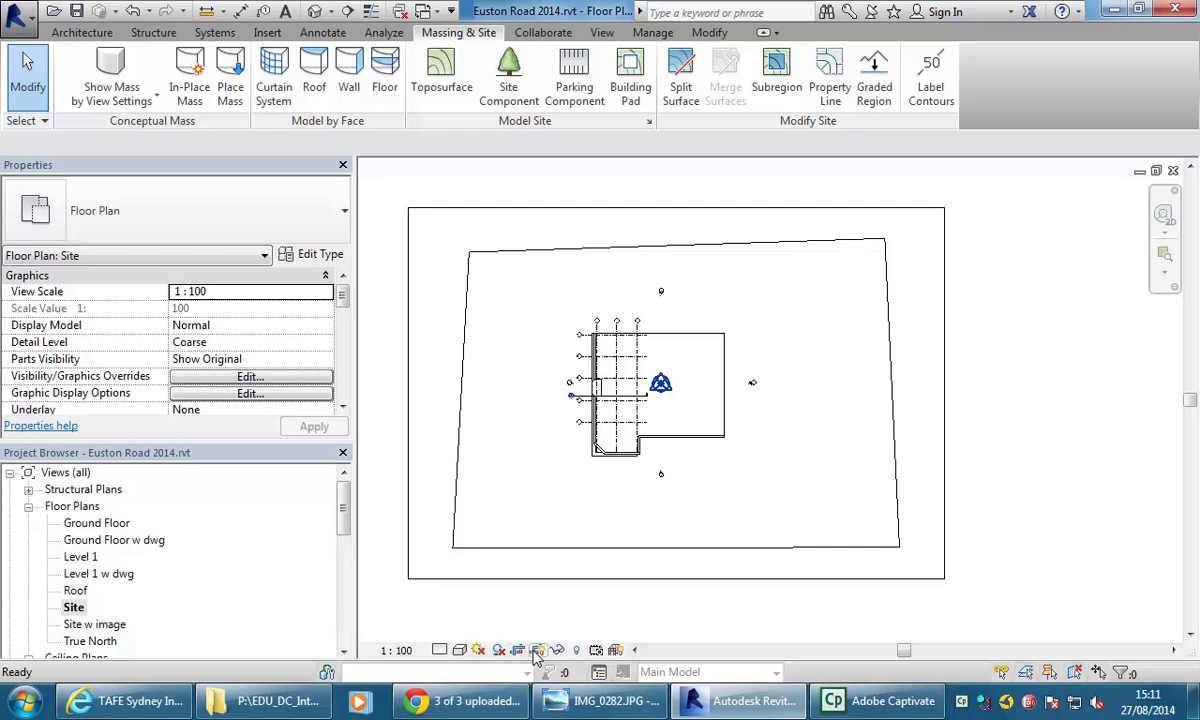
pyautogui.click(631, 581)
pyautogui.moveTo(677, 581); pyautogui.dragTo(678, 535)
pyautogui.moveTo(944, 371); pyautogui.dragTo(876, 371)
pyautogui.moveTo(641, 208); pyautogui.dragTo(642, 256)
pyautogui.moveTo(407, 397); pyautogui.dragTo(475, 510)
pyautogui.click(593, 588)
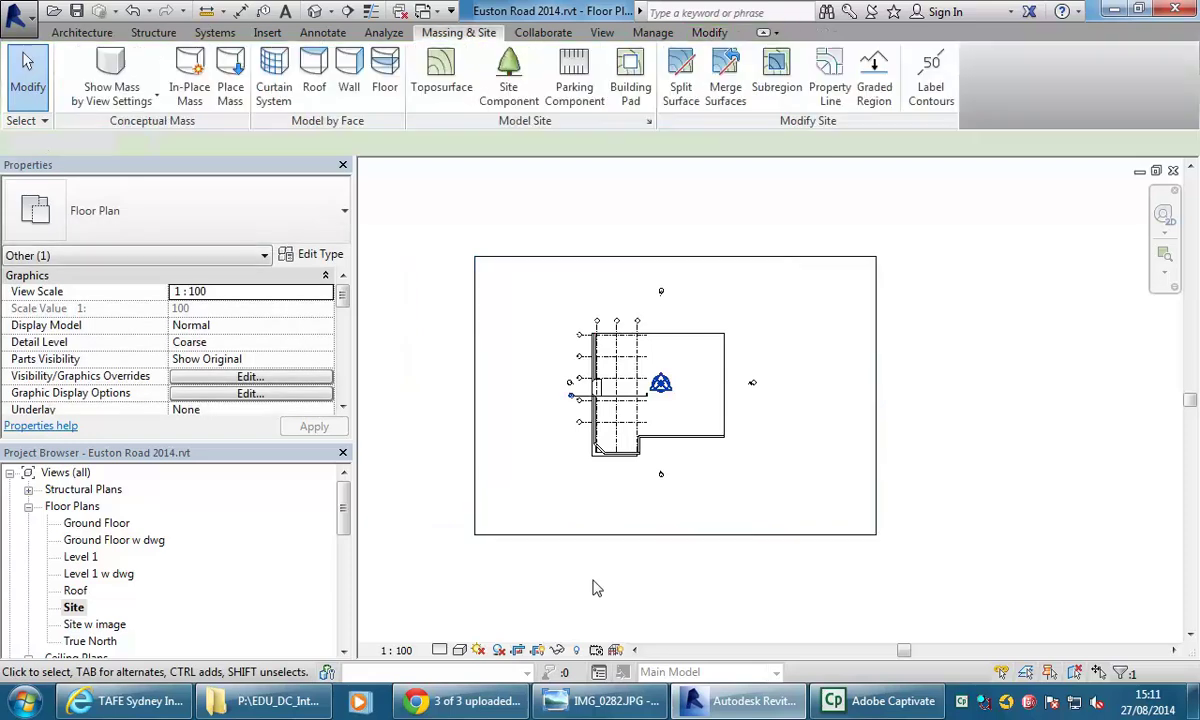
pyautogui.moveTo(549, 485); pyautogui.dragTo(596, 502, button='middle')
pyautogui.scroll(-1, 579, 501)
pyautogui.scroll(1, 481, 461)
pyautogui.moveTo(492, 473); pyautogui.dragTo(480, 475, button='middle')
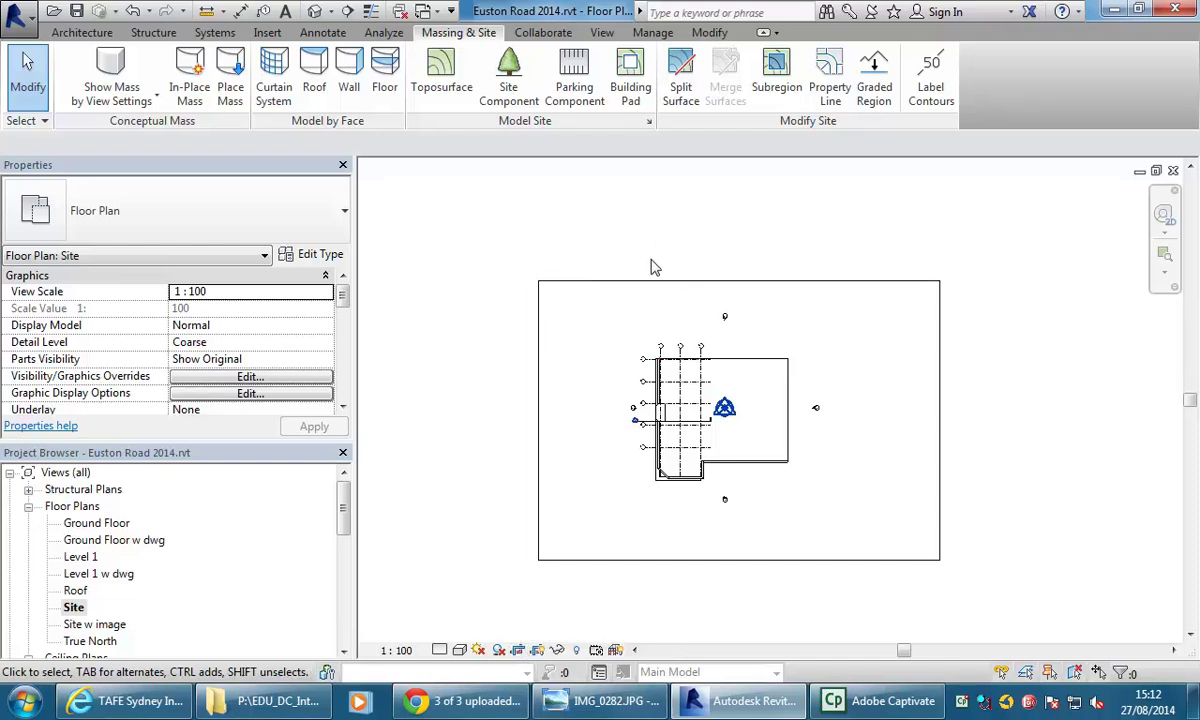
# Step: Switch the Site plan's view cropping off to compare the toposurface outline with the crop region, and switch cropping back on
pyautogui.click(518, 651)
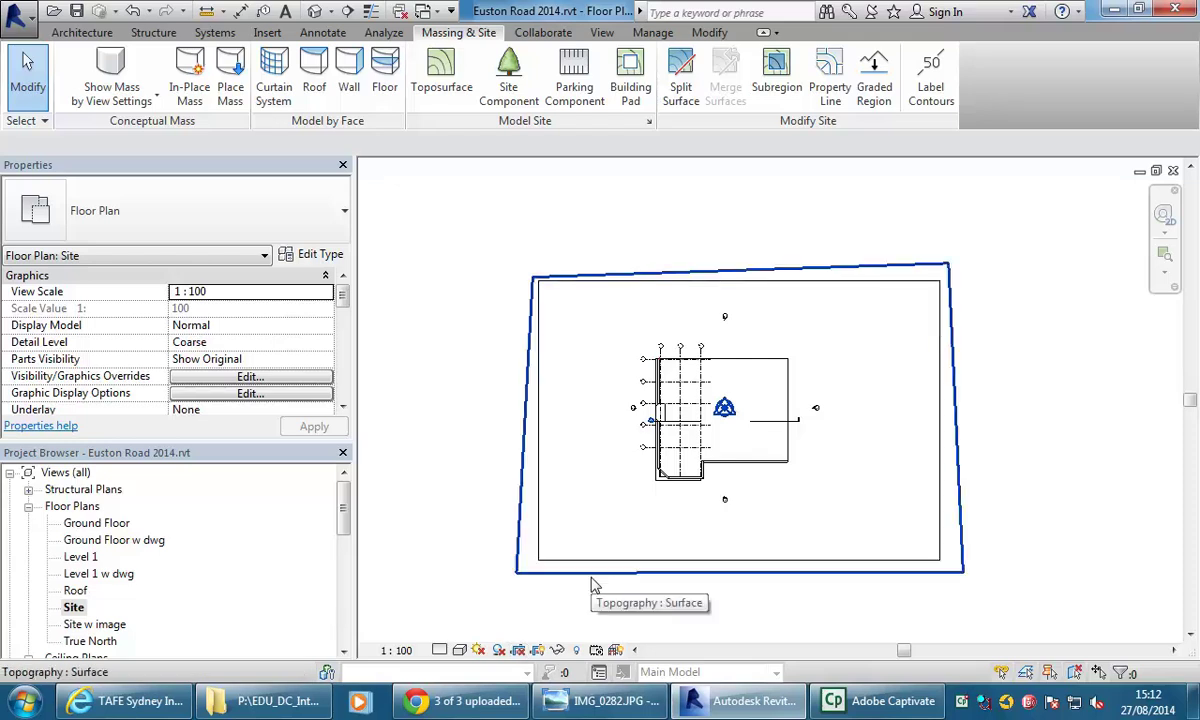
pyautogui.scroll(1, 608, 434)
pyautogui.moveTo(605, 442); pyautogui.dragTo(577, 431, button='middle')
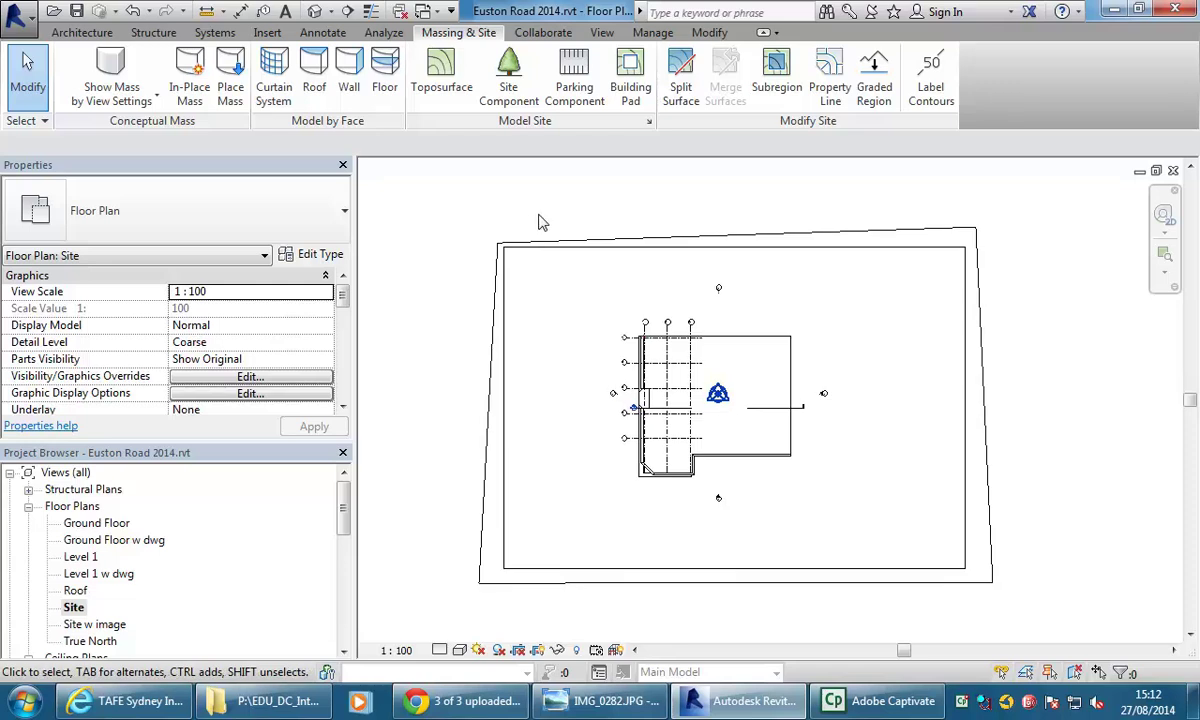
pyautogui.moveTo(544, 222); pyautogui.dragTo(477, 226, button='middle')
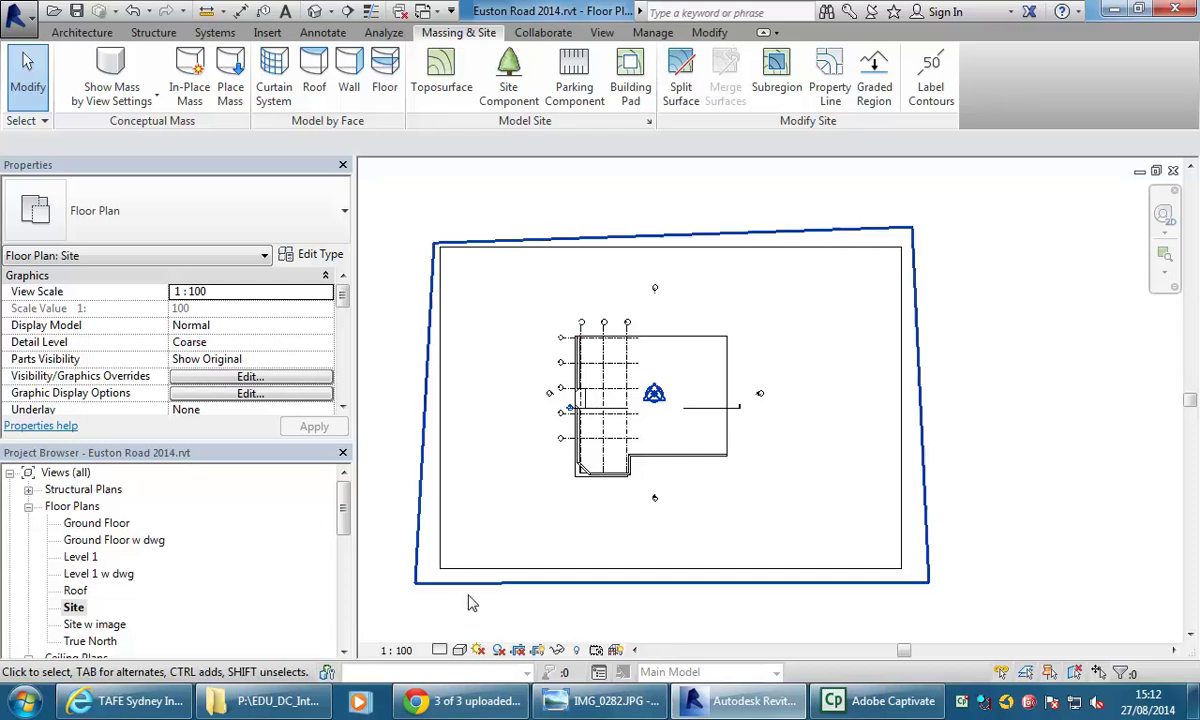
pyautogui.click(518, 653)
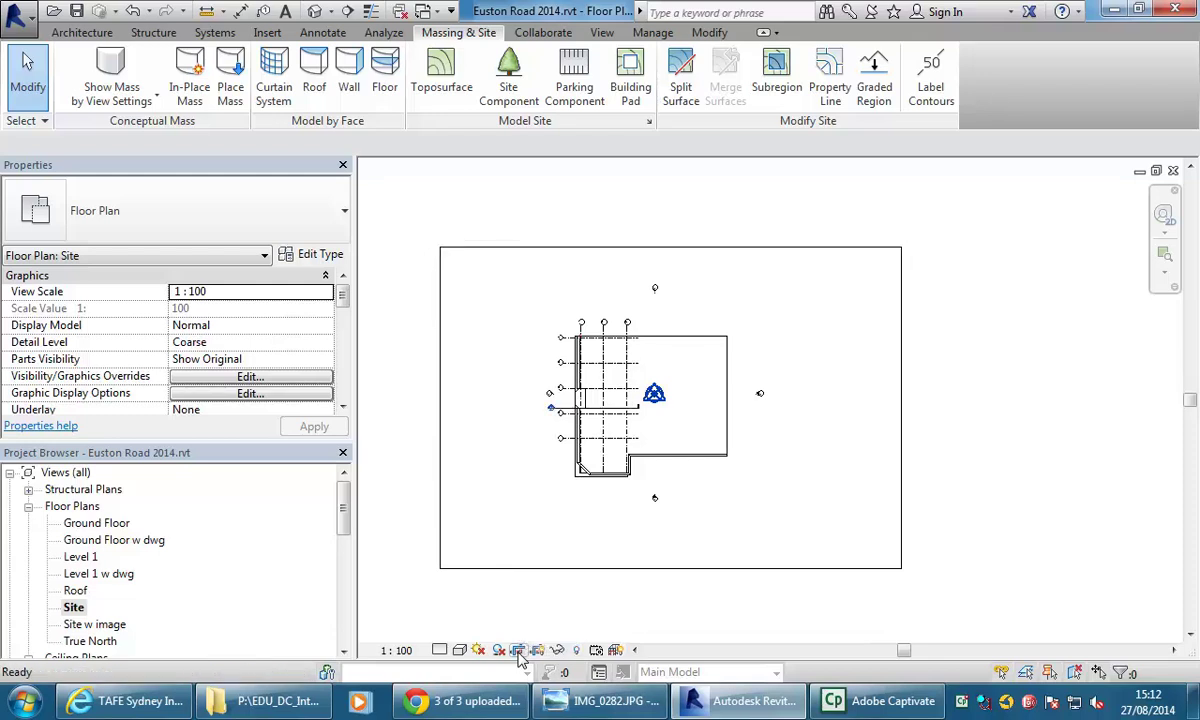
pyautogui.scroll(-2, 411, 379)
pyautogui.moveTo(411, 379); pyautogui.dragTo(447, 380, button='middle')
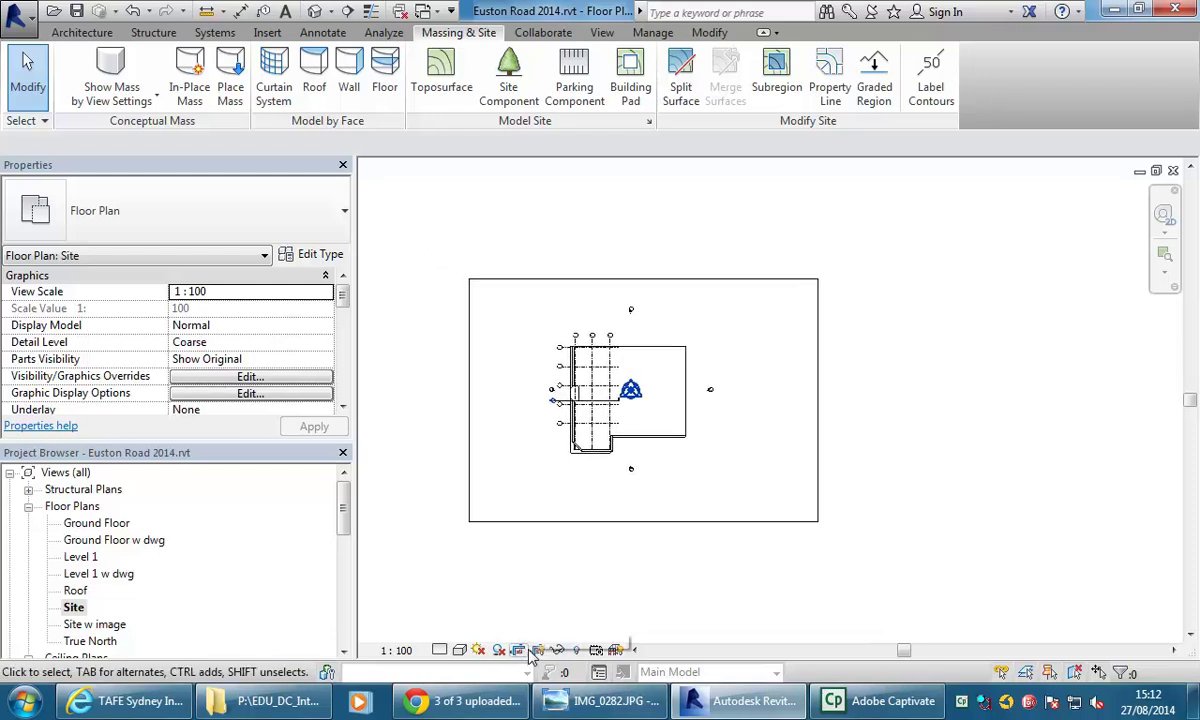
# Step: Open the Site w image floor plan and set its visual style to Wireframe so the satellite image shows through the toposurface
pyautogui.doubleClick(95, 624)
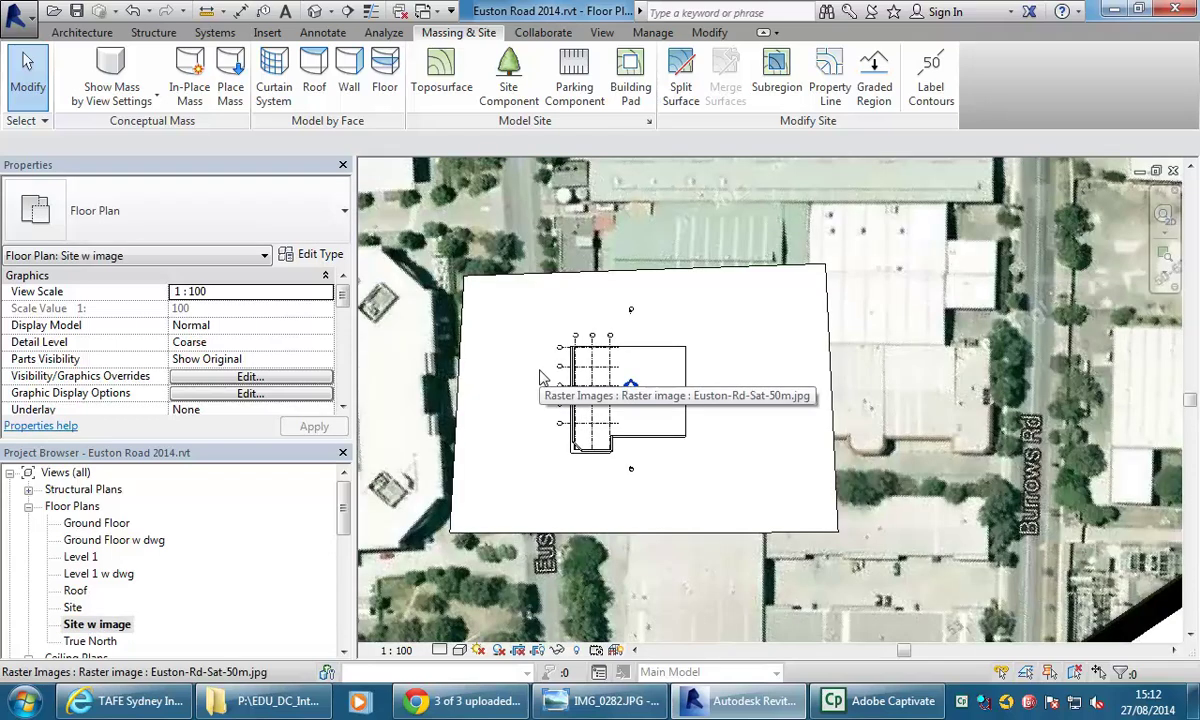
pyautogui.scroll(-1, 547, 367)
pyautogui.moveTo(547, 367); pyautogui.dragTo(610, 388, button='middle')
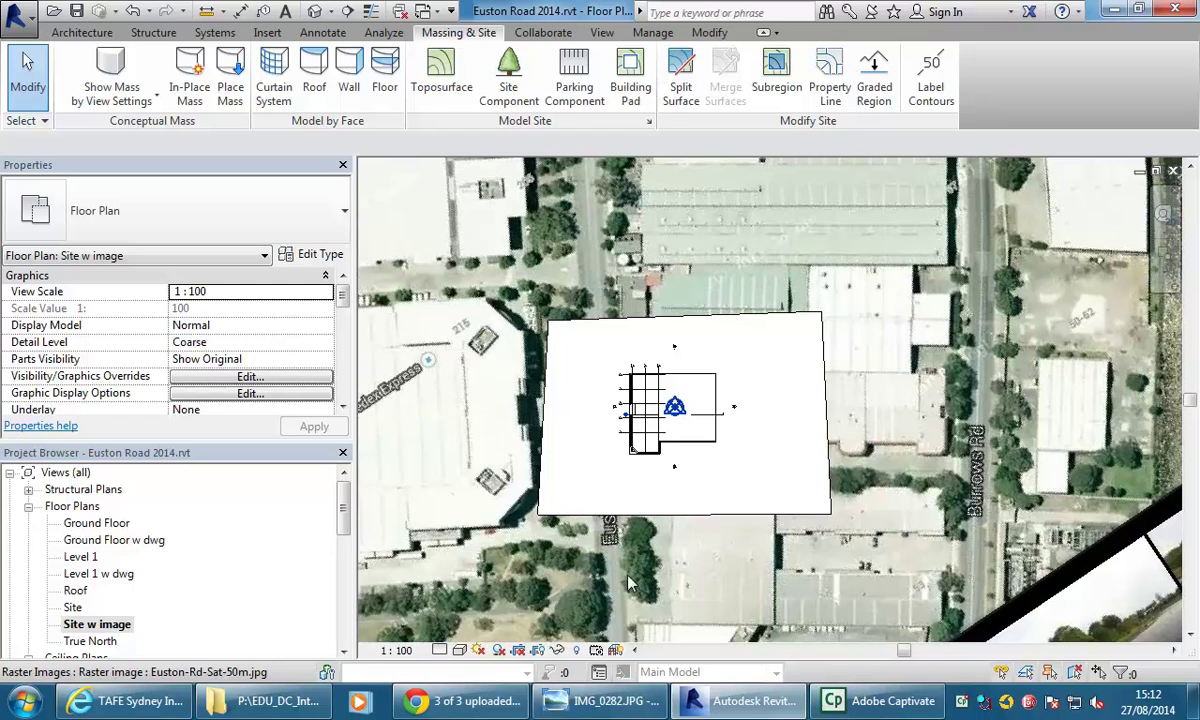
pyautogui.scroll(3, 613, 368)
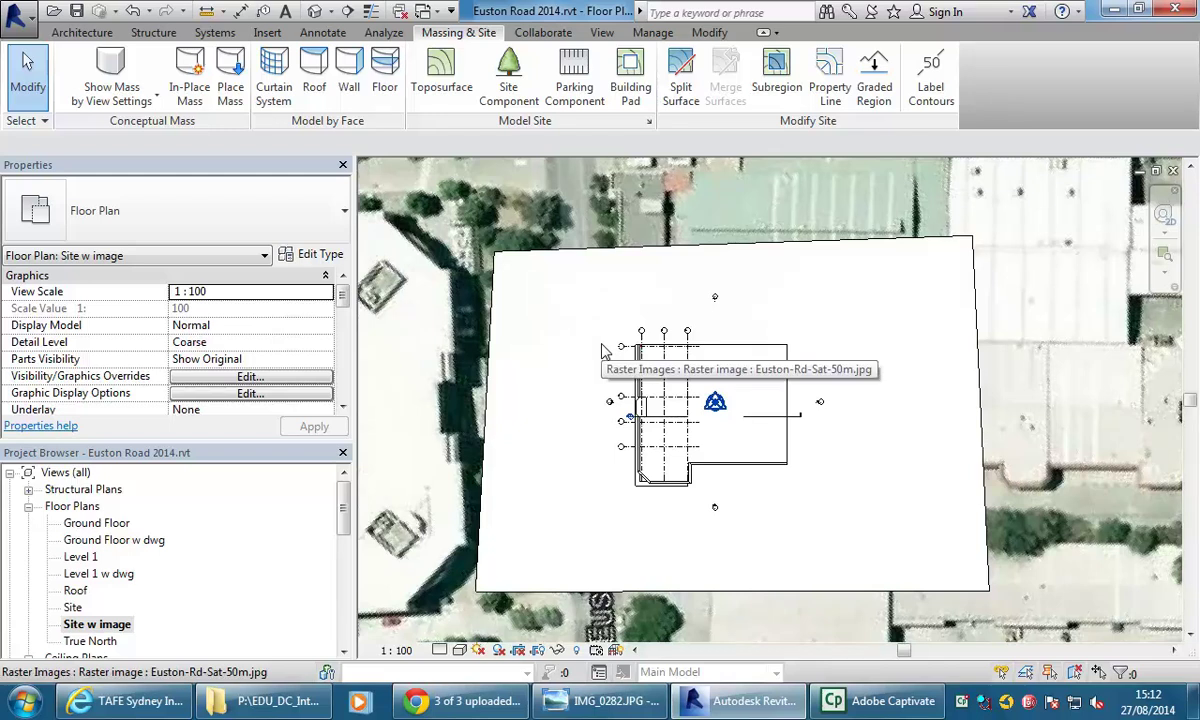
pyautogui.scroll(2, 550, 355)
pyautogui.scroll(-1, 561, 352)
pyautogui.moveTo(561, 352); pyautogui.dragTo(545, 317, button='middle')
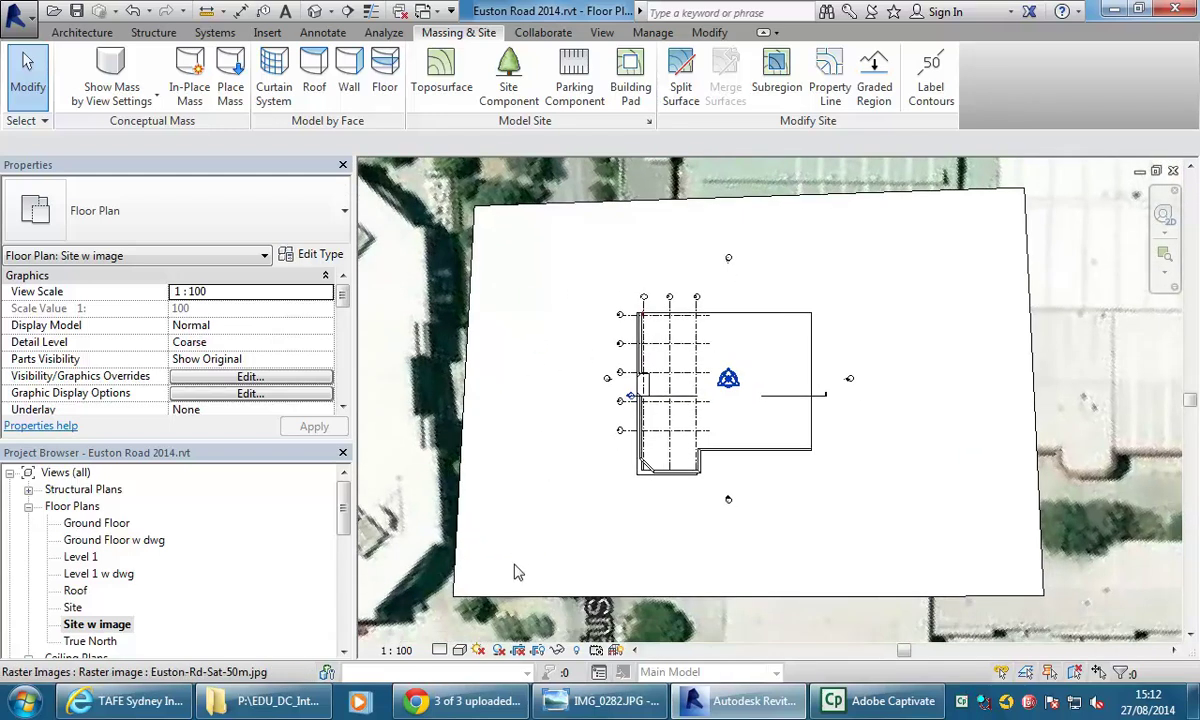
pyautogui.click(460, 650)
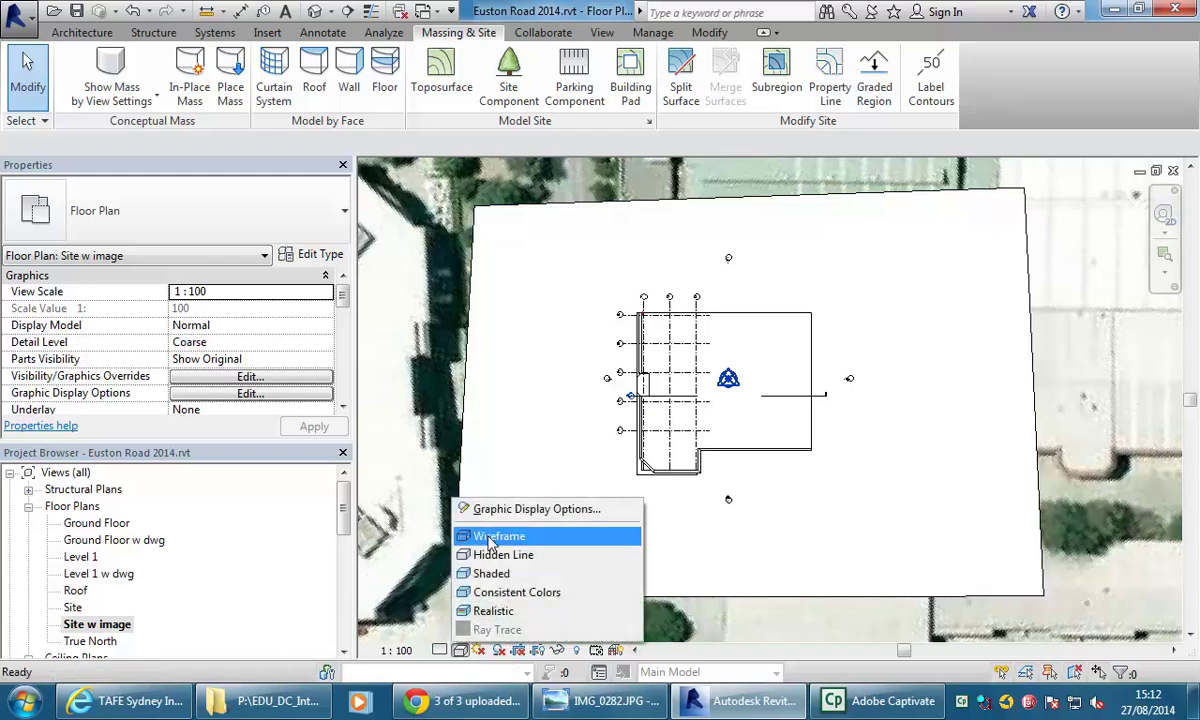
pyautogui.click(491, 538)
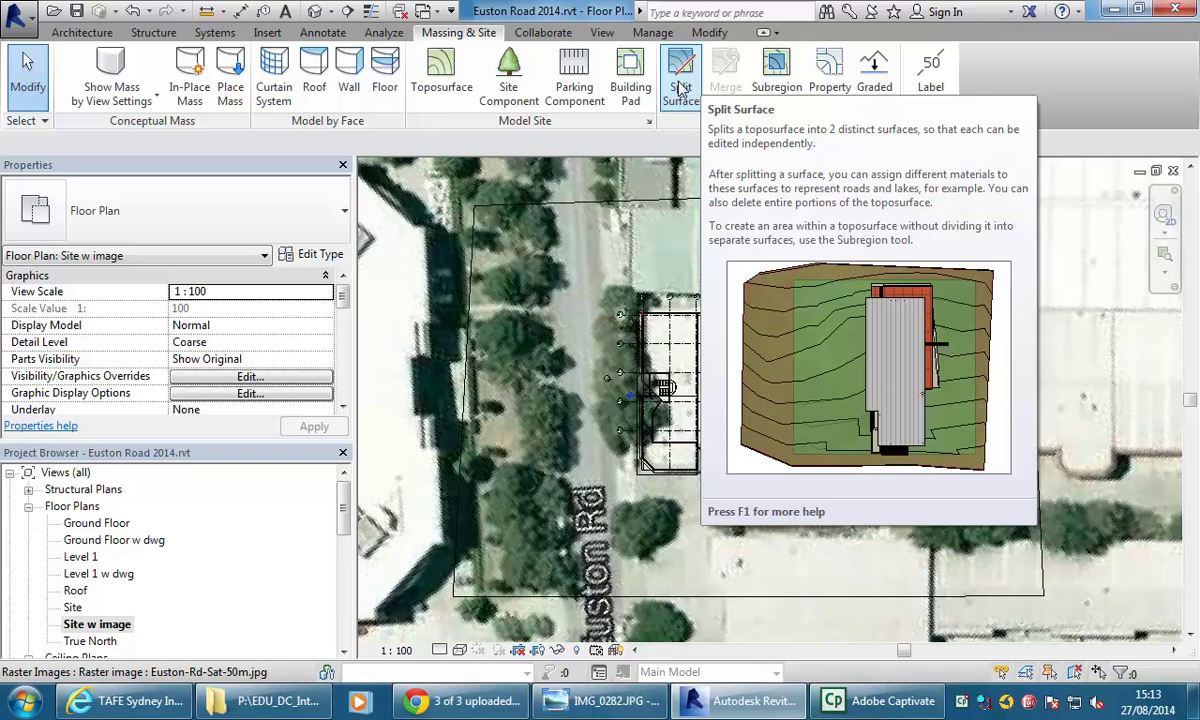
# Step: Start a toposurface subregion and draw its first line along the building side of the Euston Rd footpath, overshooting the surface at both ends
pyautogui.click(779, 89)
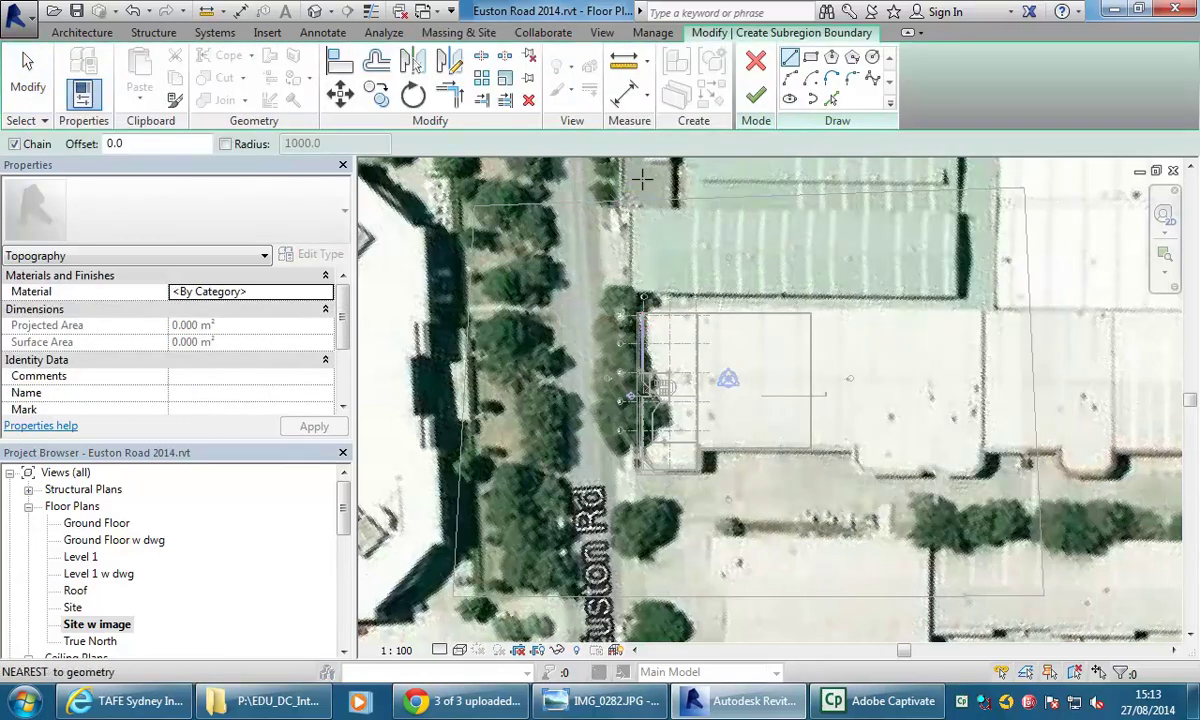
pyautogui.scroll(3, 605, 194)
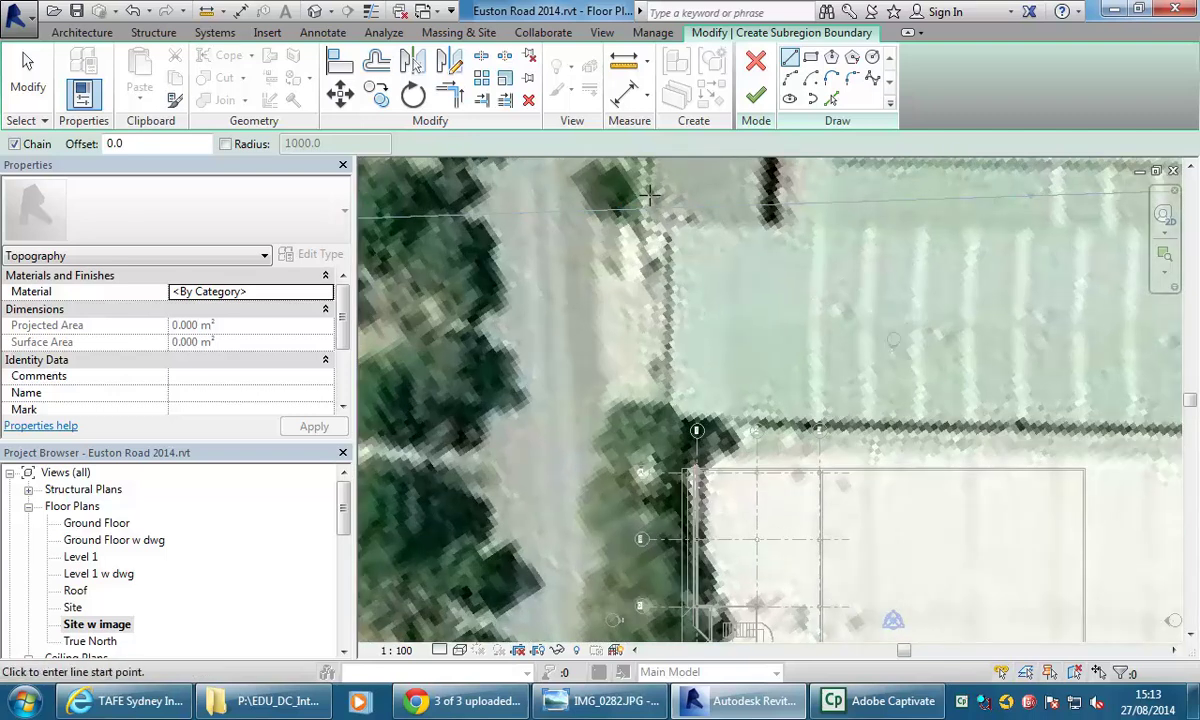
pyautogui.click(651, 195)
pyautogui.scroll(-3, 670, 430)
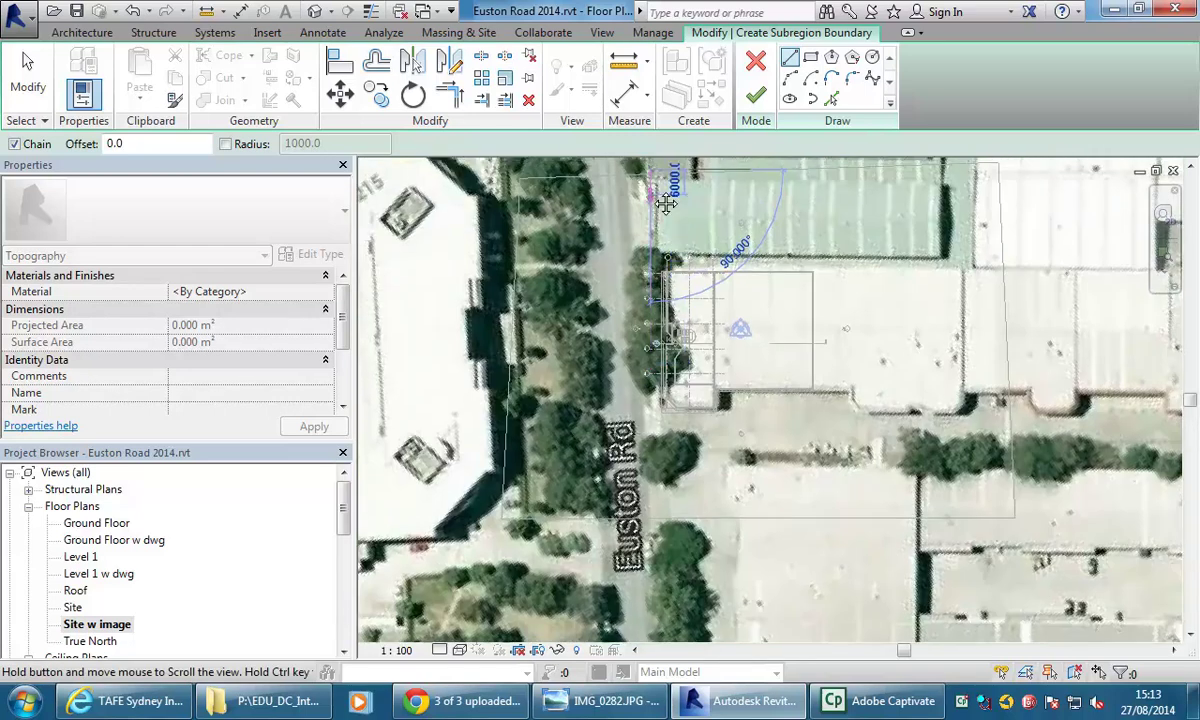
pyautogui.scroll(2, 663, 535)
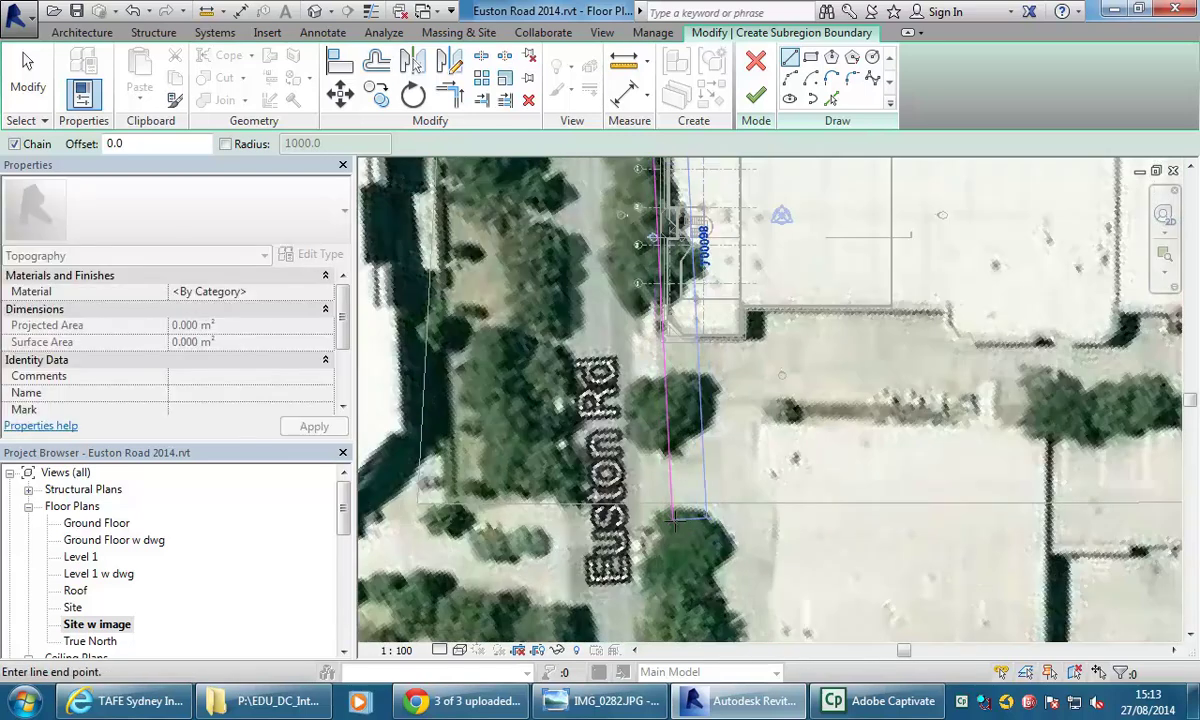
pyautogui.scroll(2, 675, 512)
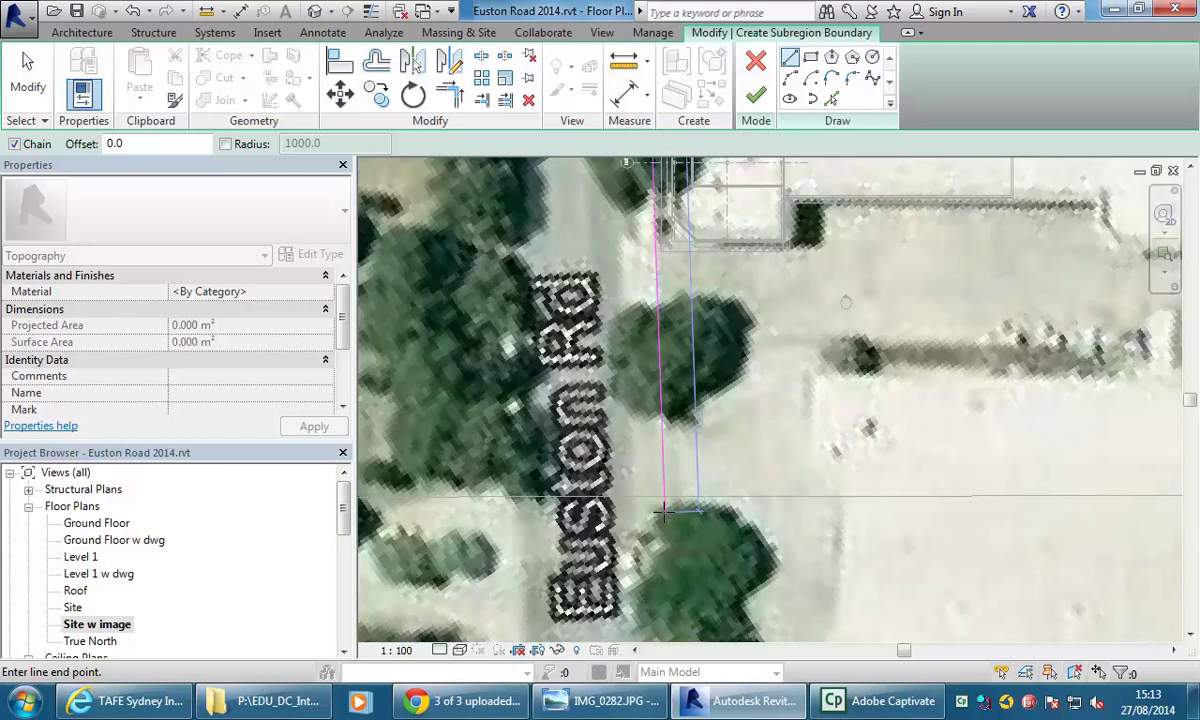
pyautogui.scroll(-3, 660, 358)
pyautogui.moveTo(660, 361); pyautogui.dragTo(667, 404, button='middle')
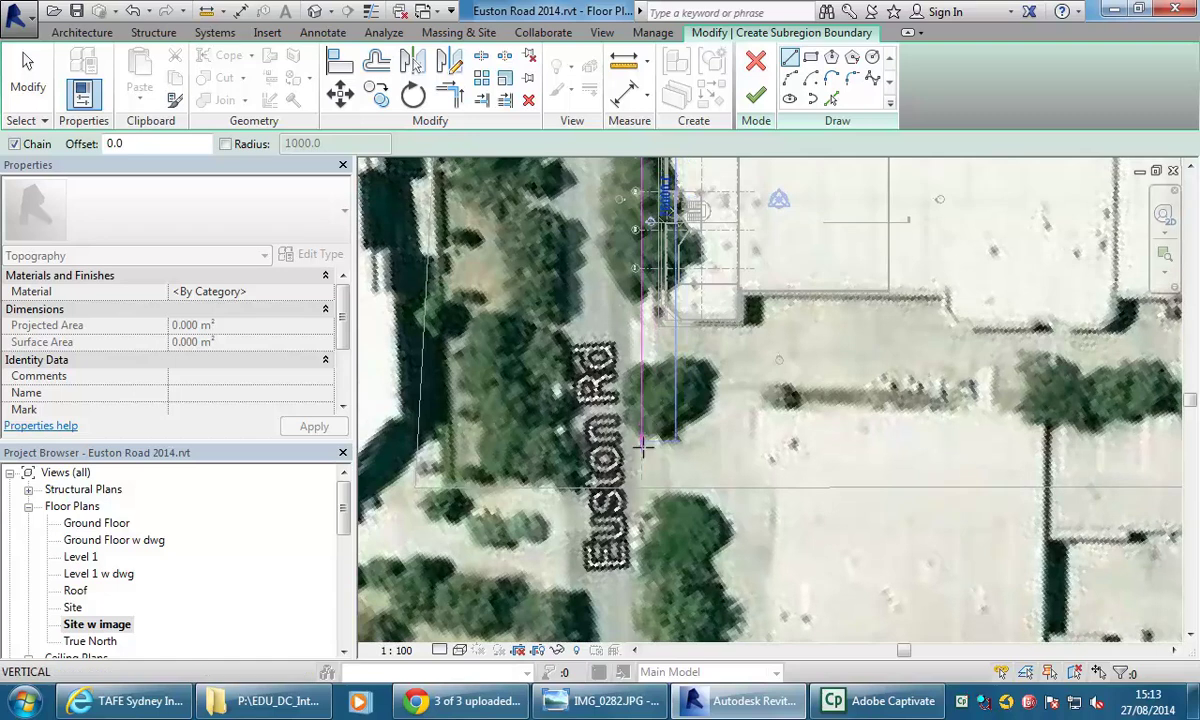
pyautogui.scroll(1, 665, 401)
pyautogui.scroll(-3, 662, 402)
pyautogui.scroll(3, 660, 487)
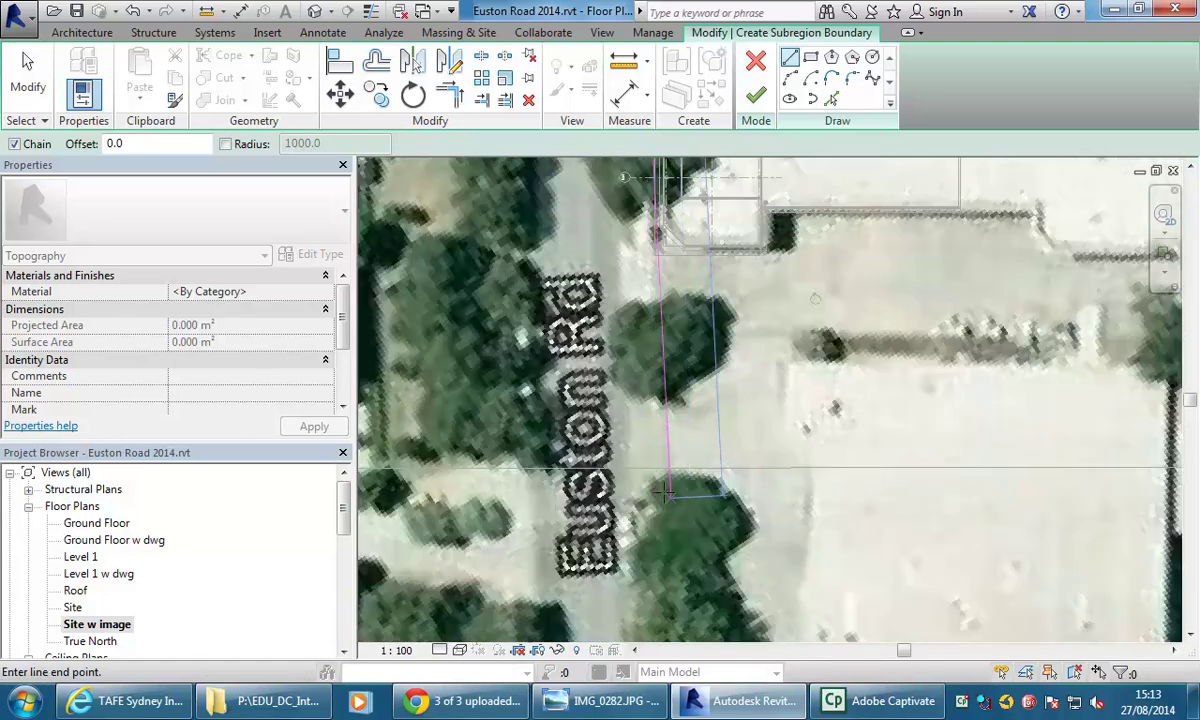
pyautogui.scroll(1, 660, 487)
pyautogui.scroll(2, 661, 485)
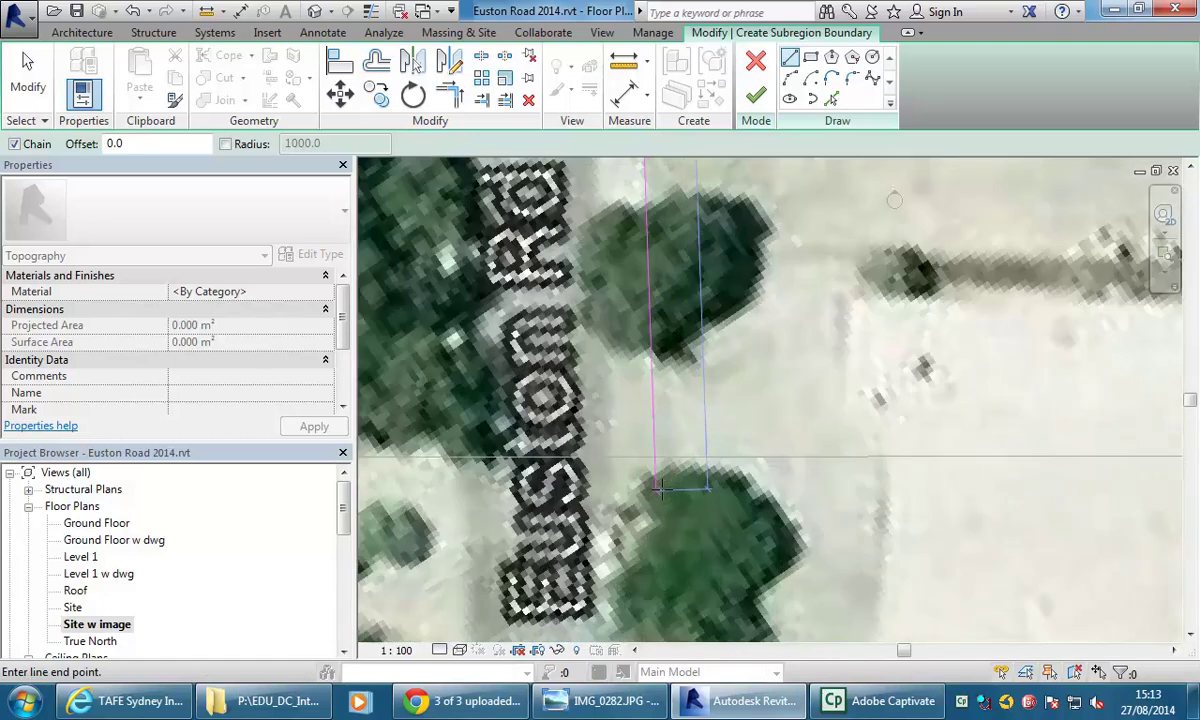
pyautogui.scroll(-2, 660, 484)
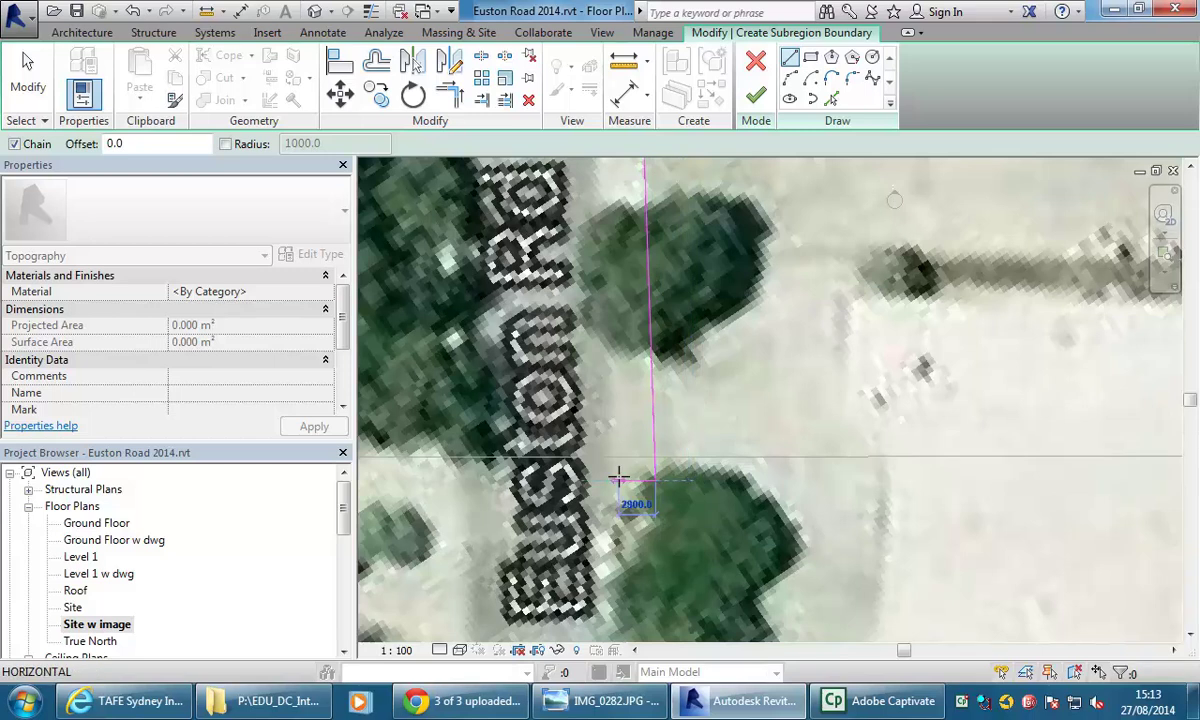
pyautogui.scroll(-2, 640, 492)
pyautogui.moveTo(655, 503); pyautogui.dragTo(657, 505, button='middle')
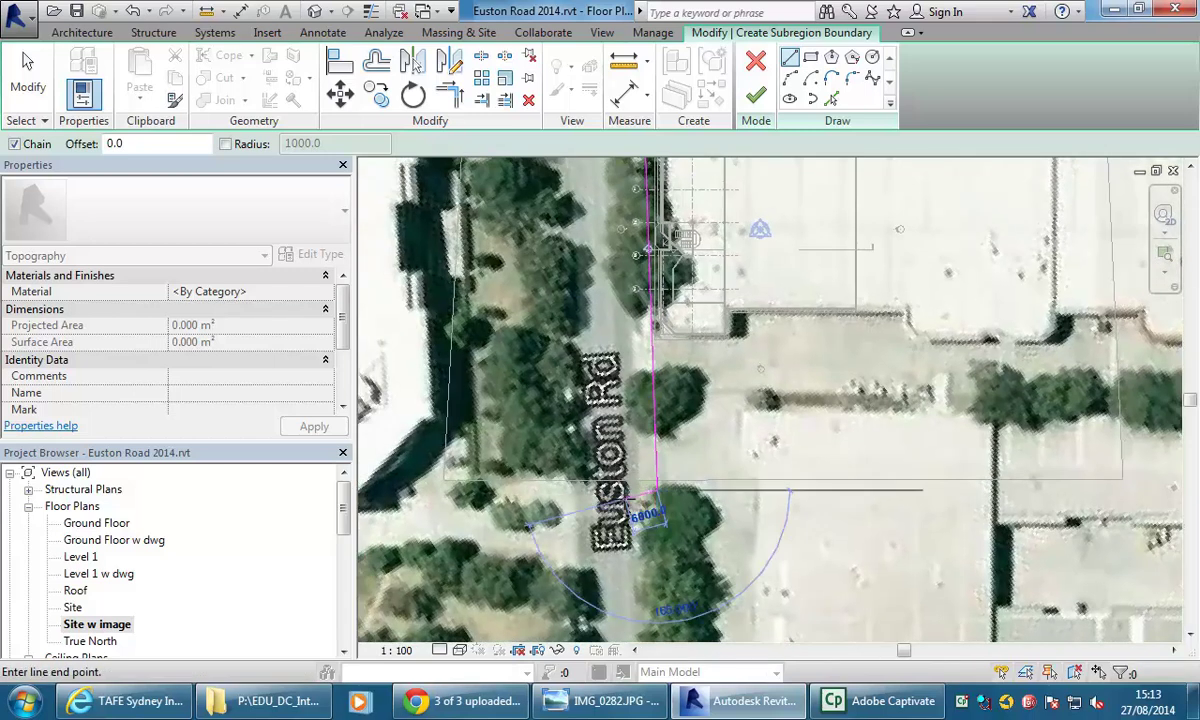
# Step: Draw the lower end, the road-side edge and the upper end of the footpath strip to close the subregion boundary
pyautogui.click(638, 491)
pyautogui.scroll(-1, 634, 270)
pyautogui.moveTo(632, 316); pyautogui.dragTo(641, 501, button='middle')
pyautogui.scroll(3, 633, 271)
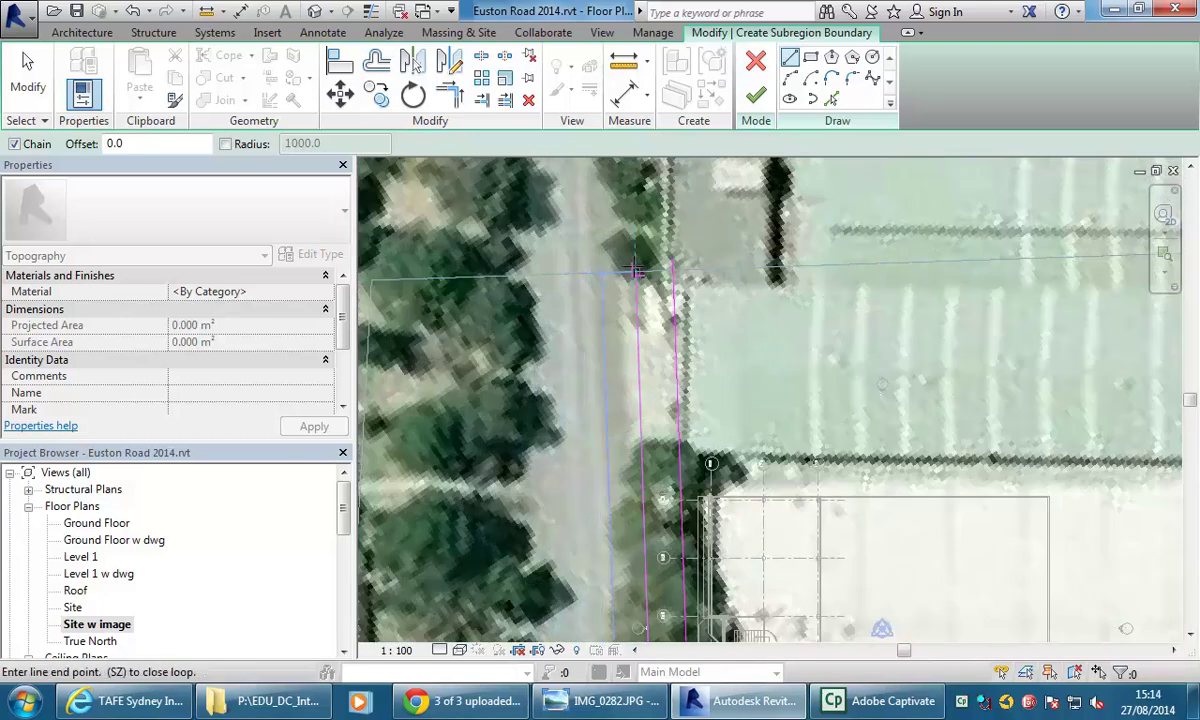
pyautogui.click(636, 264)
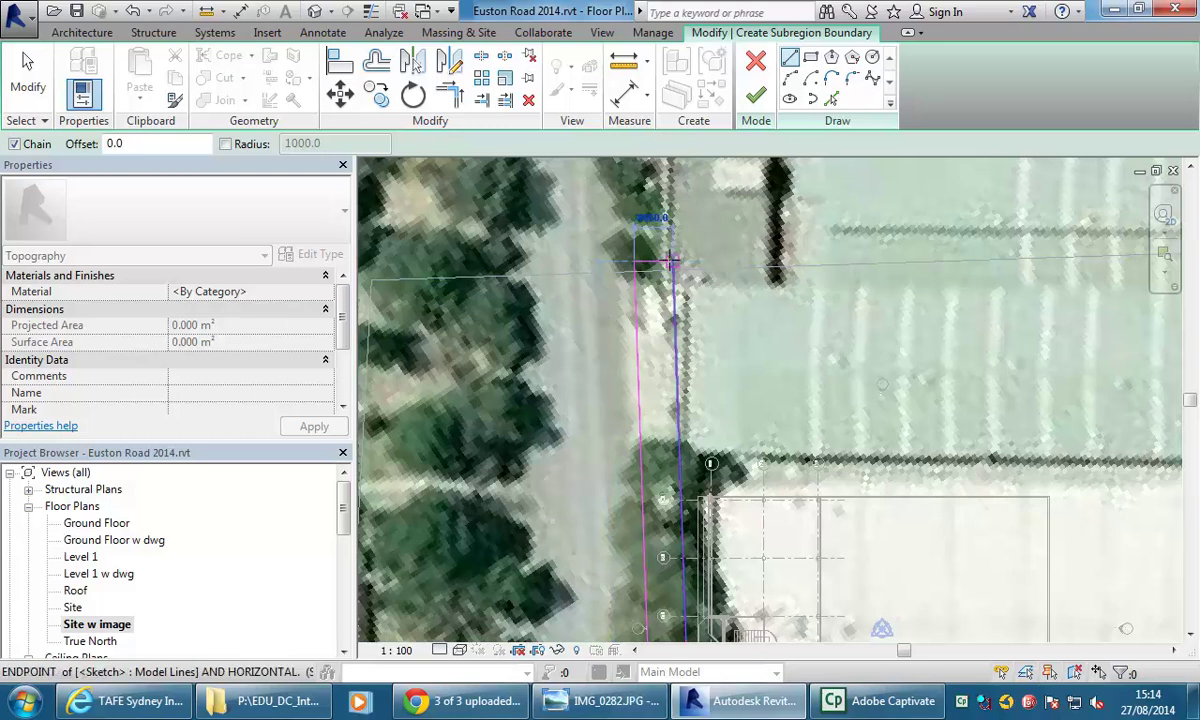
pyautogui.click(672, 262)
# Step: Finish the footpath subregion sketch and deselect the new subregion
pyautogui.scroll(-2, 617, 310)
pyautogui.moveTo(619, 325); pyautogui.dragTo(618, 225, button='middle')
pyautogui.scroll(-1, 606, 400)
pyautogui.moveTo(586, 500); pyautogui.dragTo(615, 478, button='middle')
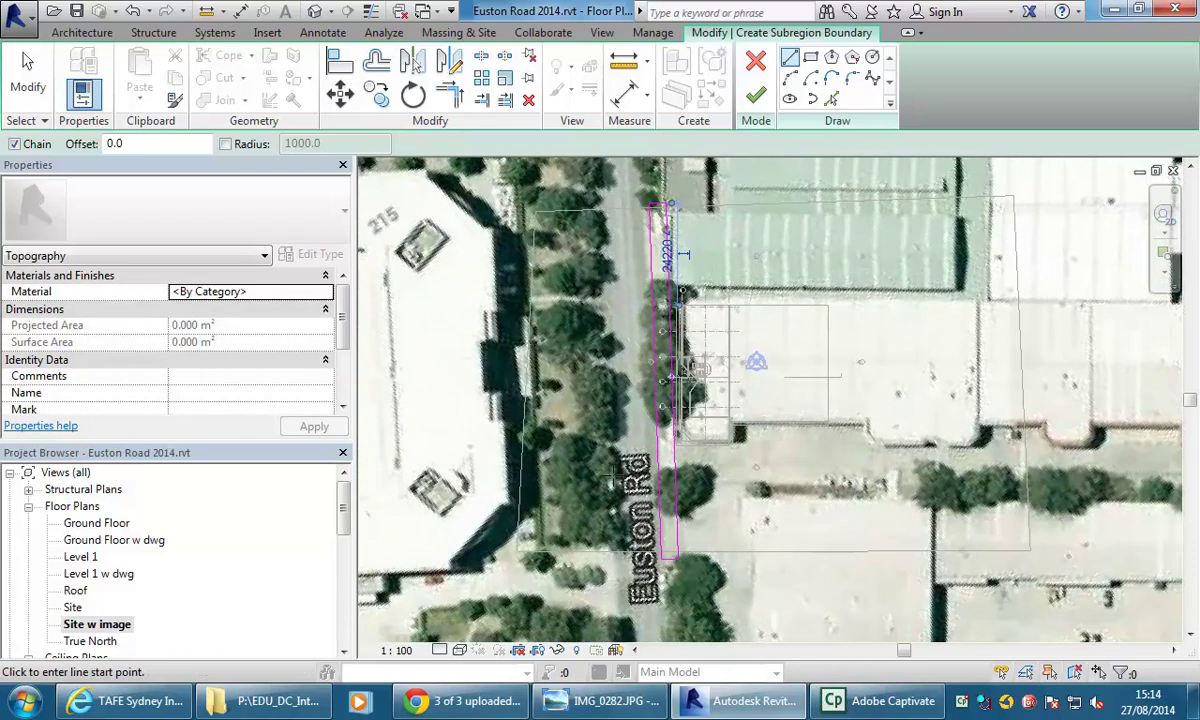
pyautogui.scroll(1, 610, 480)
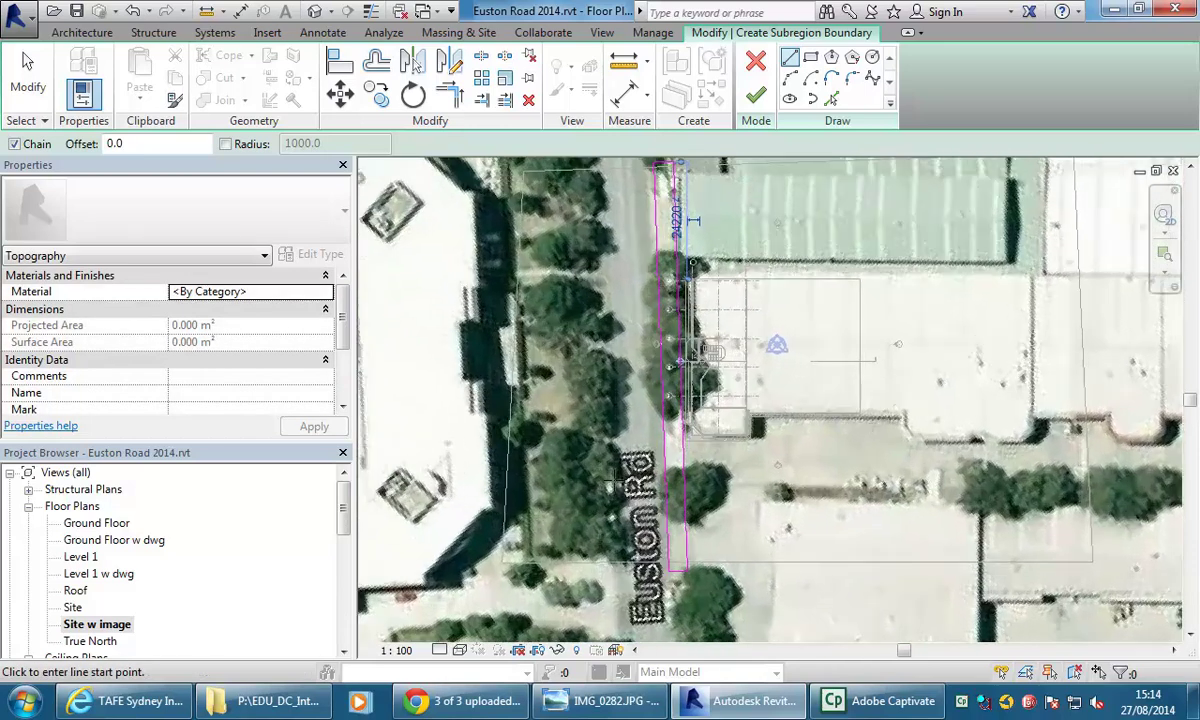
pyautogui.click(755, 97)
pyautogui.moveTo(673, 256); pyautogui.dragTo(674, 304, button='middle')
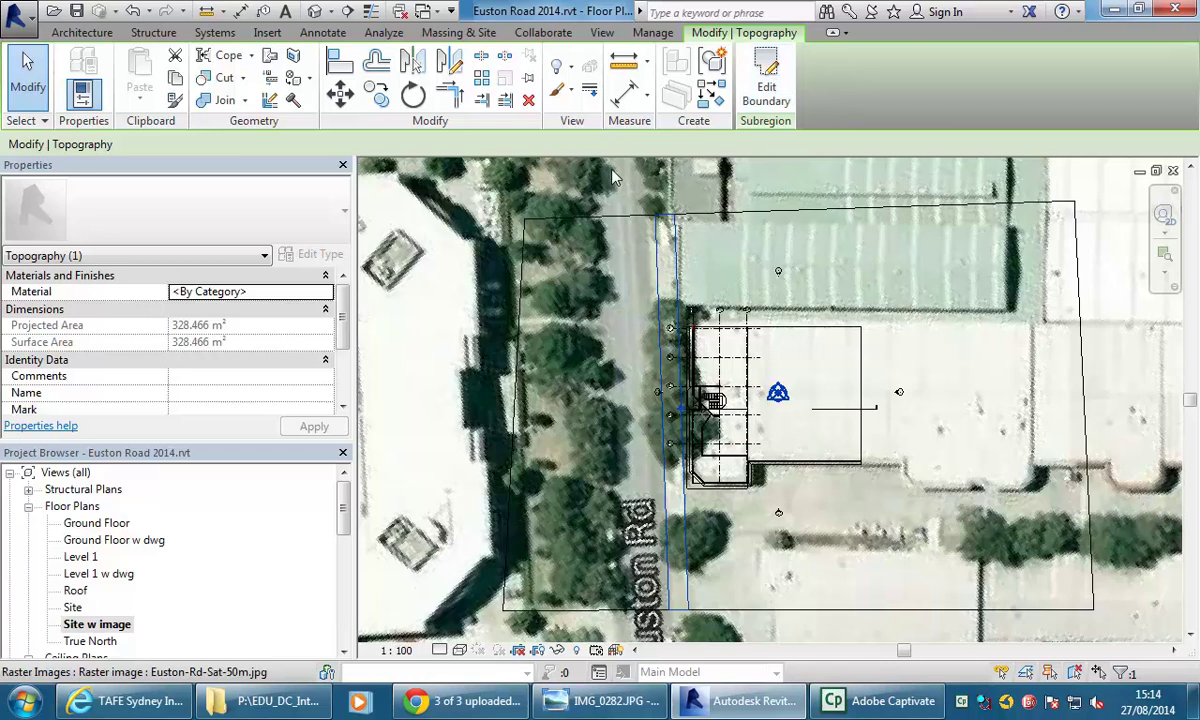
pyautogui.click(573, 160)
pyautogui.press('Escape')
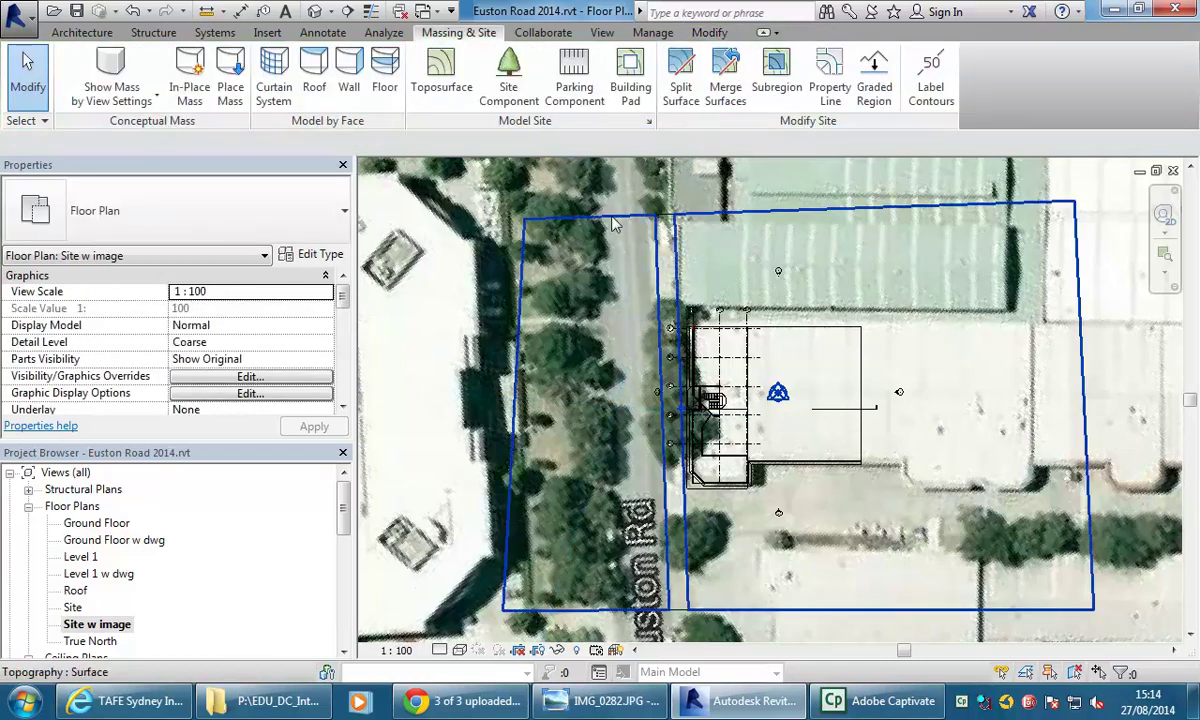
# Step: Start another subregion and draw the road-side edge and upper end of the footpath strip across Euston Rd from the building
pyautogui.click(778, 65)
pyautogui.scroll(1, 620, 630)
pyautogui.moveTo(620, 630); pyautogui.dragTo(624, 567, button='middle')
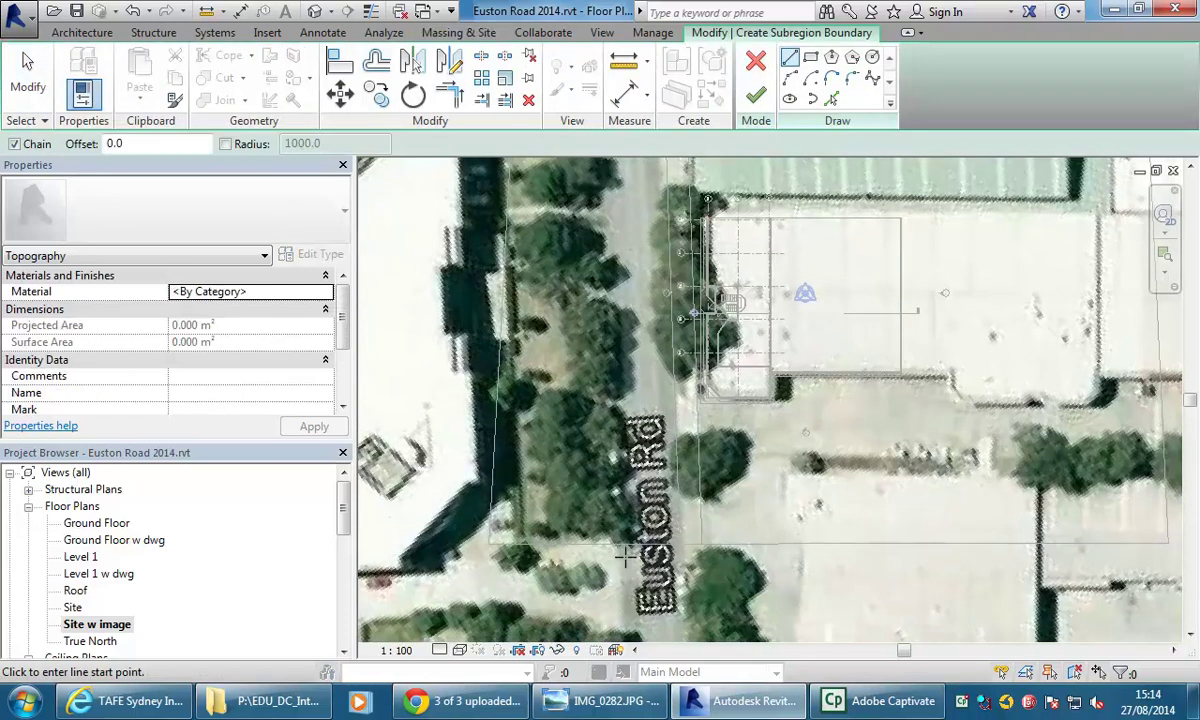
pyautogui.click(618, 555)
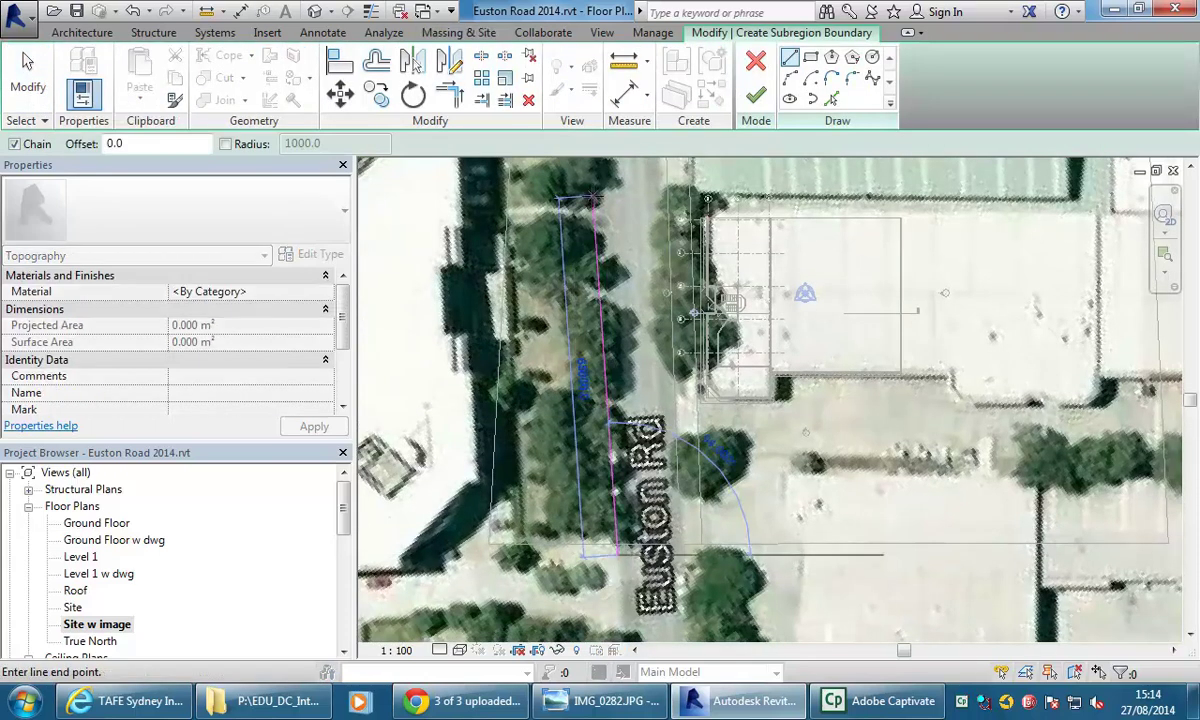
pyautogui.moveTo(593, 198); pyautogui.dragTo(593, 336, button='middle')
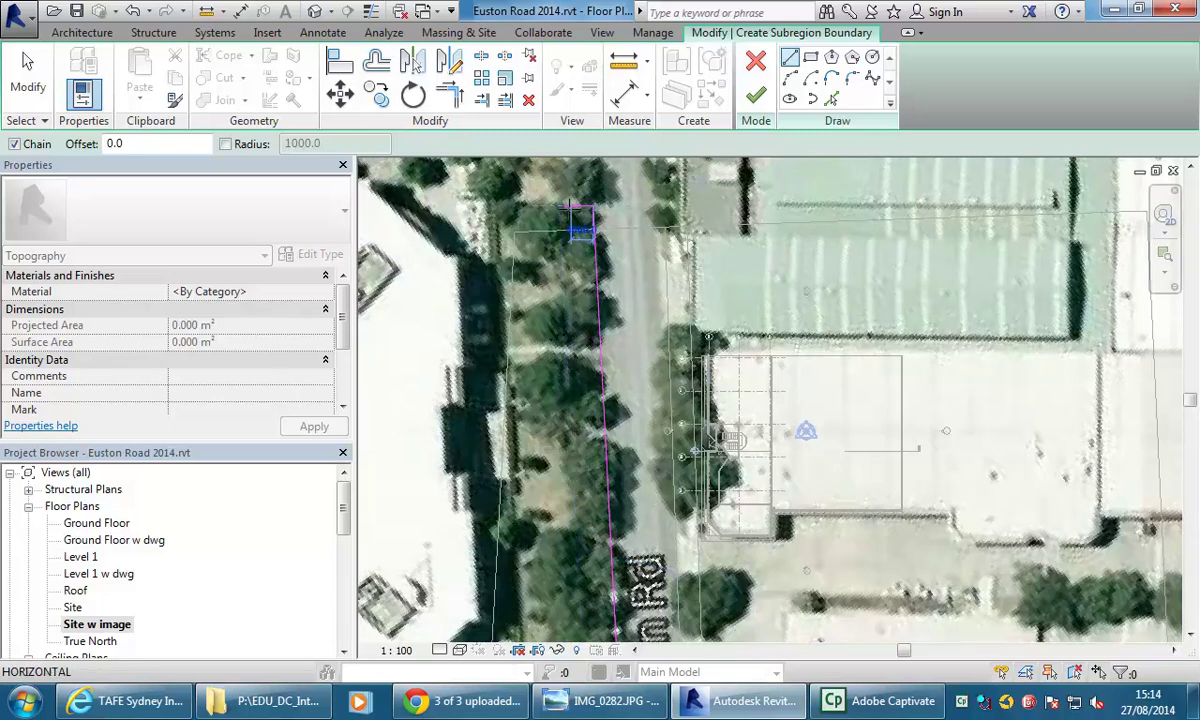
pyautogui.click(570, 206)
# Step: Draw the outer edge and lower end of the far footpath strip to close its boundary, and finish the subregion
pyautogui.scroll(-2, 575, 290)
pyautogui.scroll(3, 590, 428)
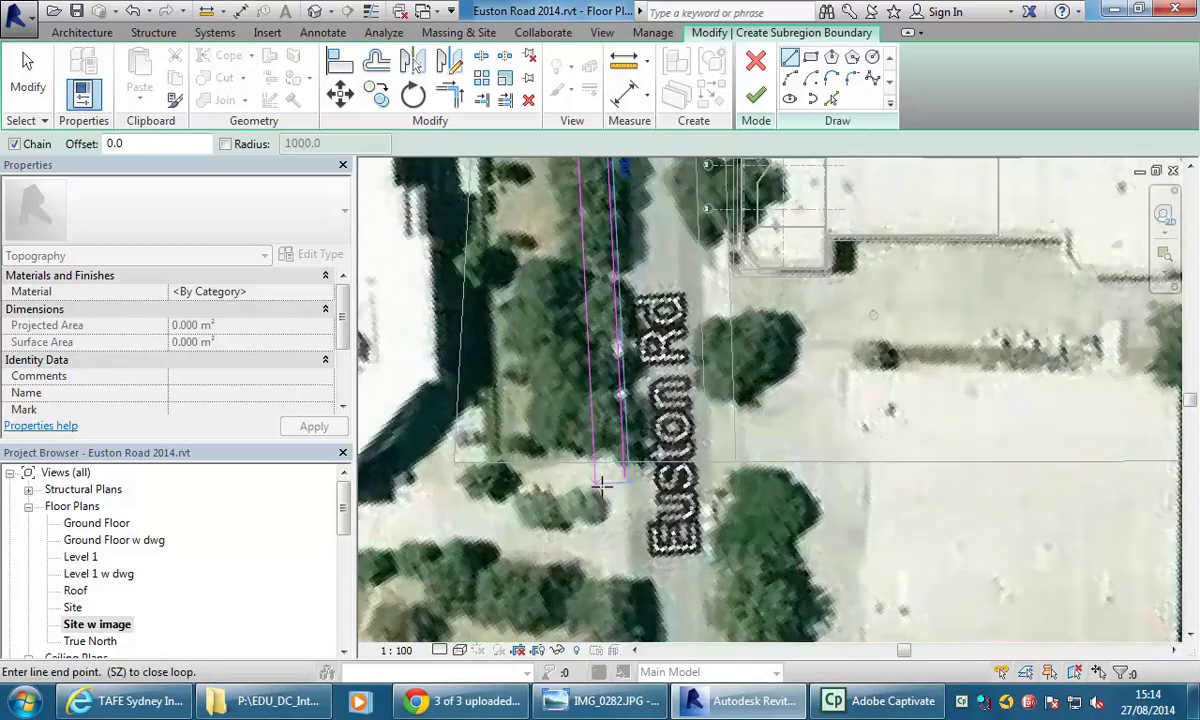
pyautogui.scroll(2, 598, 472)
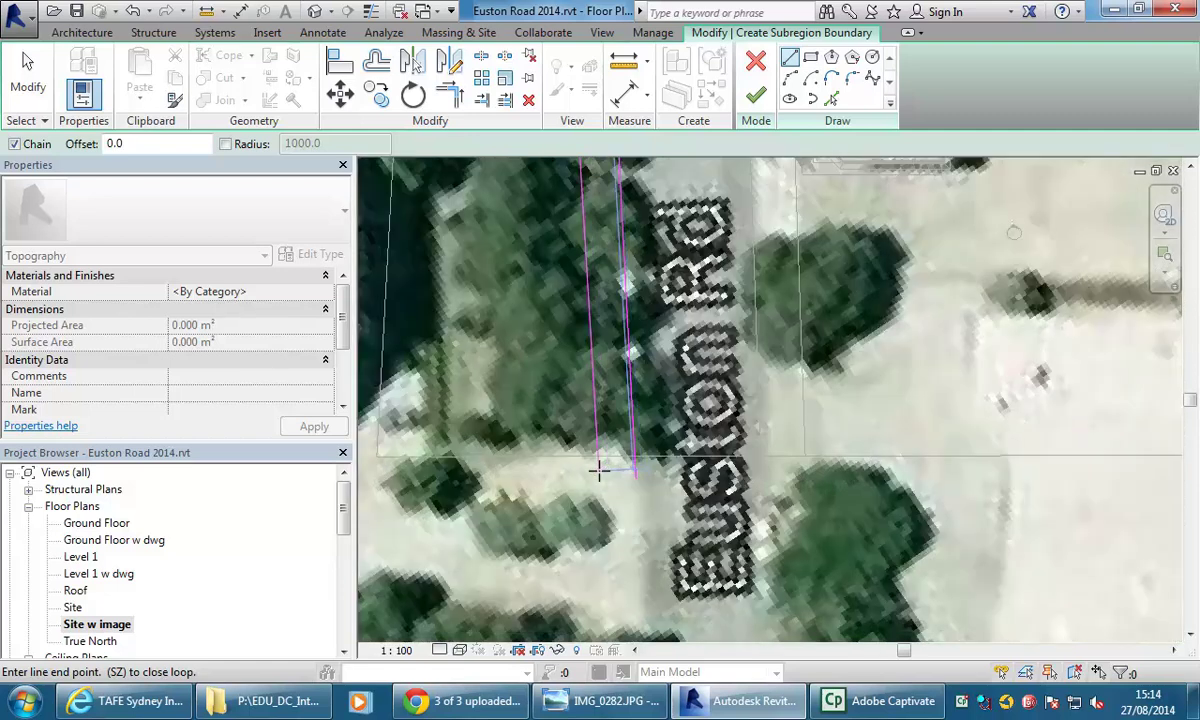
pyautogui.scroll(-1, 600, 478)
pyautogui.click(633, 474)
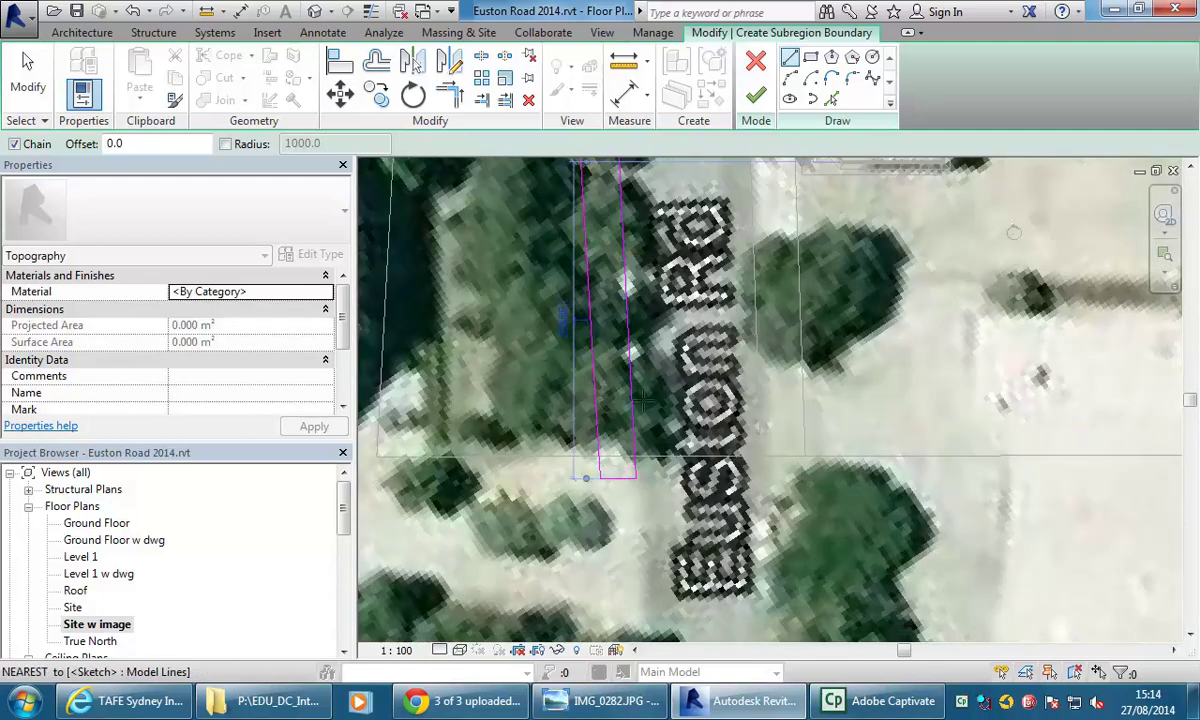
pyautogui.scroll(-2, 632, 474)
pyautogui.press('Escape')
pyautogui.scroll(-3, 678, 345)
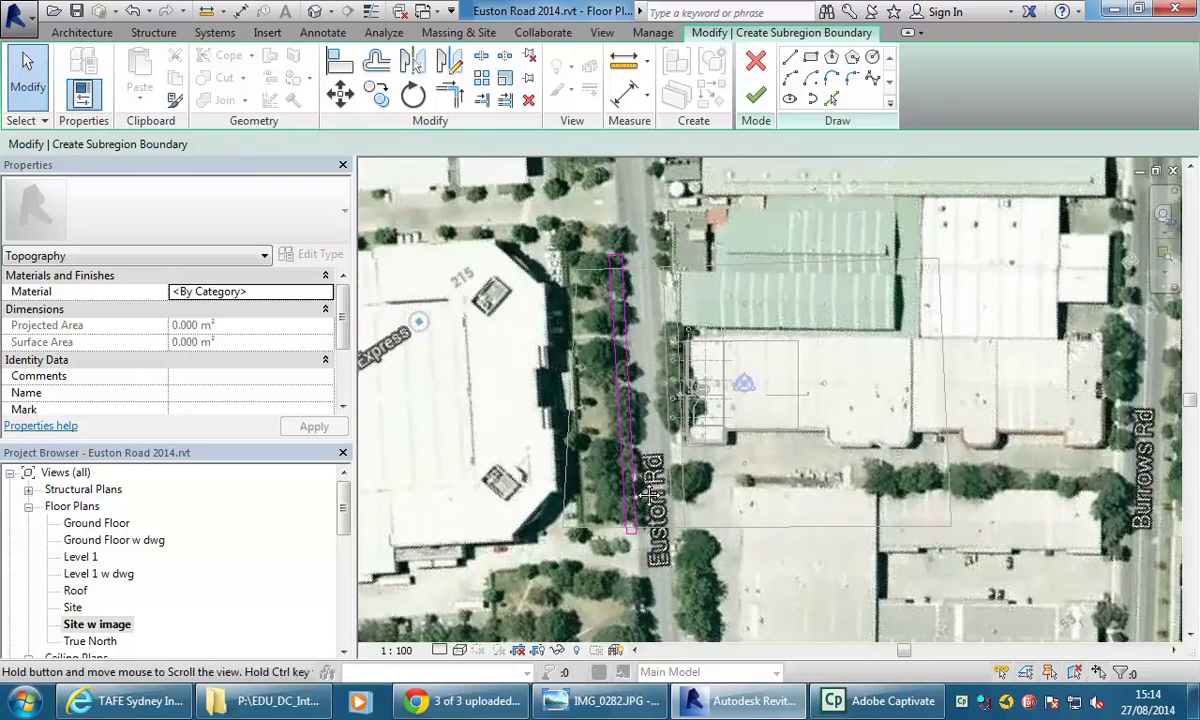
pyautogui.click(768, 92)
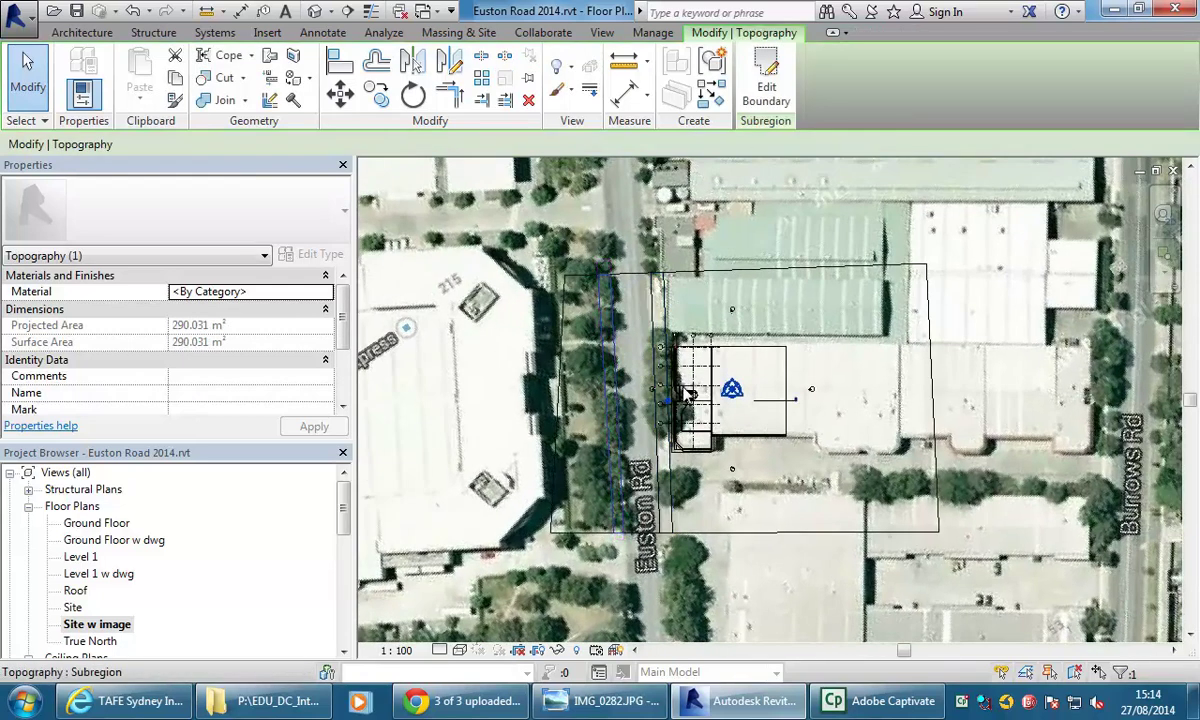
pyautogui.press('Escape')
# Step: Open the {3D} view and orbit around the model to inspect both footpath subregions from the front above
pyautogui.moveTo(342, 522); pyautogui.dragTo(343, 563)
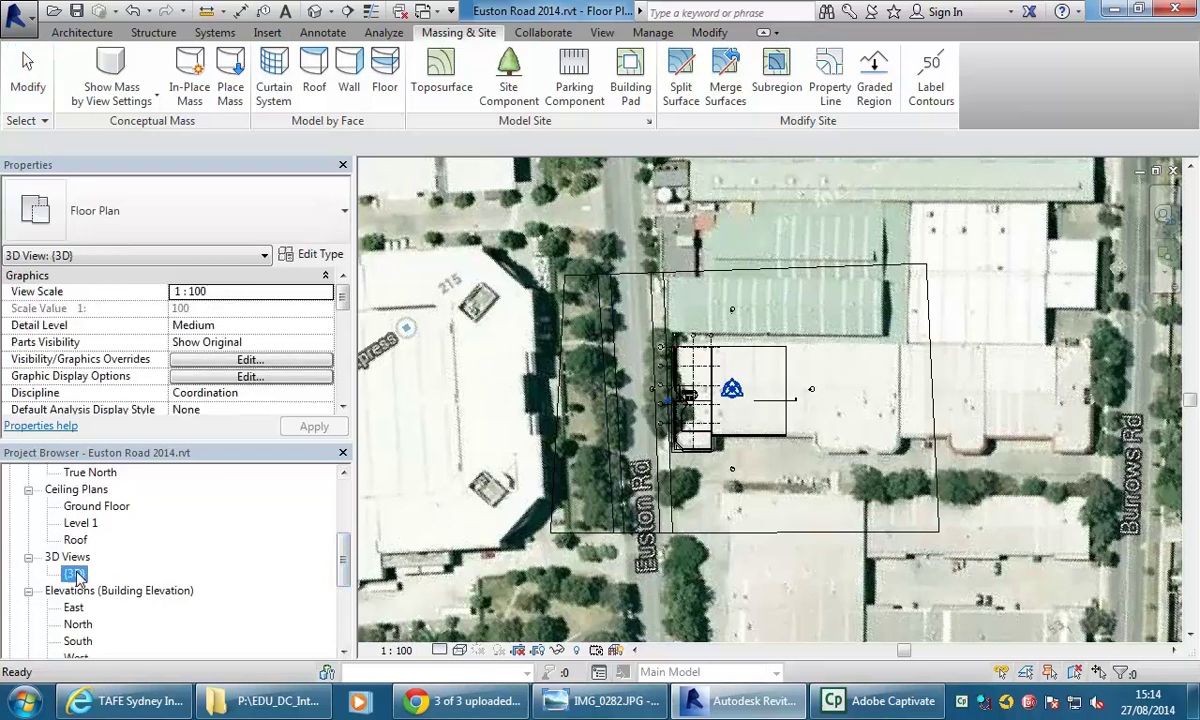
pyautogui.doubleClick(73, 574)
pyautogui.scroll(-3, 518, 344)
pyautogui.click(473, 243)
pyautogui.keyDown('shift'); pyautogui.moveTo(473, 243); pyautogui.dragTo(594, 556, button='middle'); pyautogui.keyUp('shift')
pyautogui.keyDown('shift'); pyautogui.moveTo(567, 420); pyautogui.dragTo(525, 415, button='middle'); pyautogui.keyUp('shift')
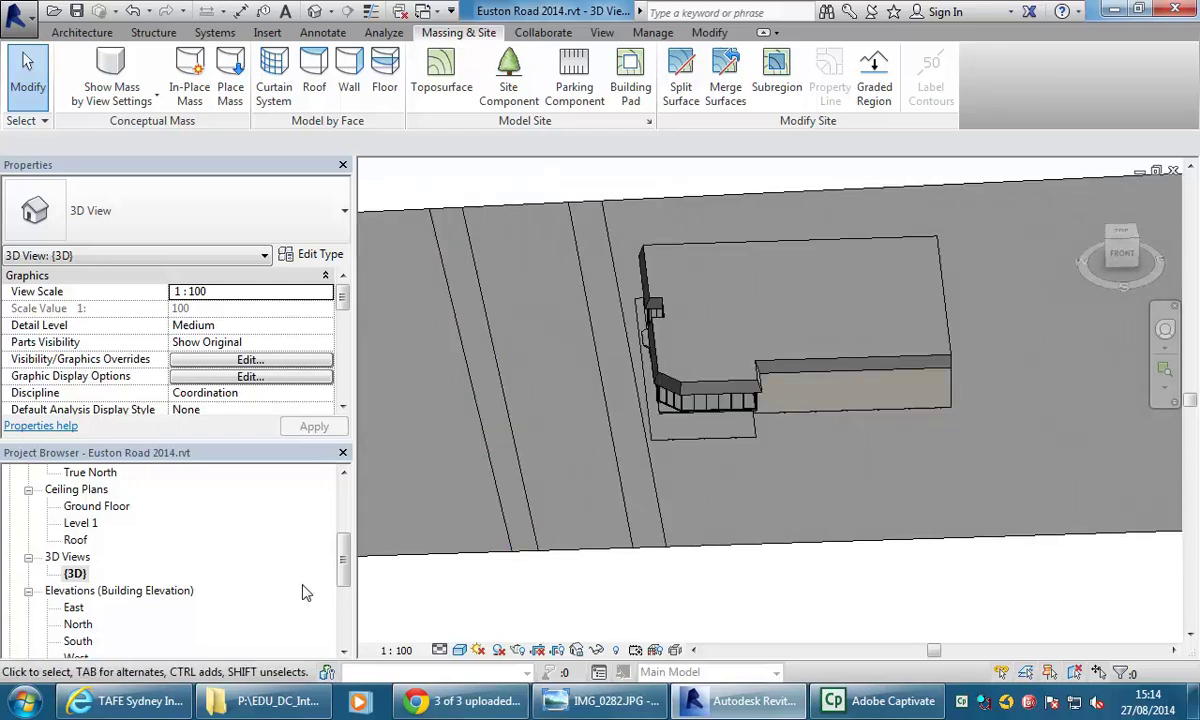
# Step: Open the Site floor plan and start editing the boundary of the footpath subregion farther from the building
pyautogui.moveTo(345, 580); pyautogui.dragTo(345, 542)
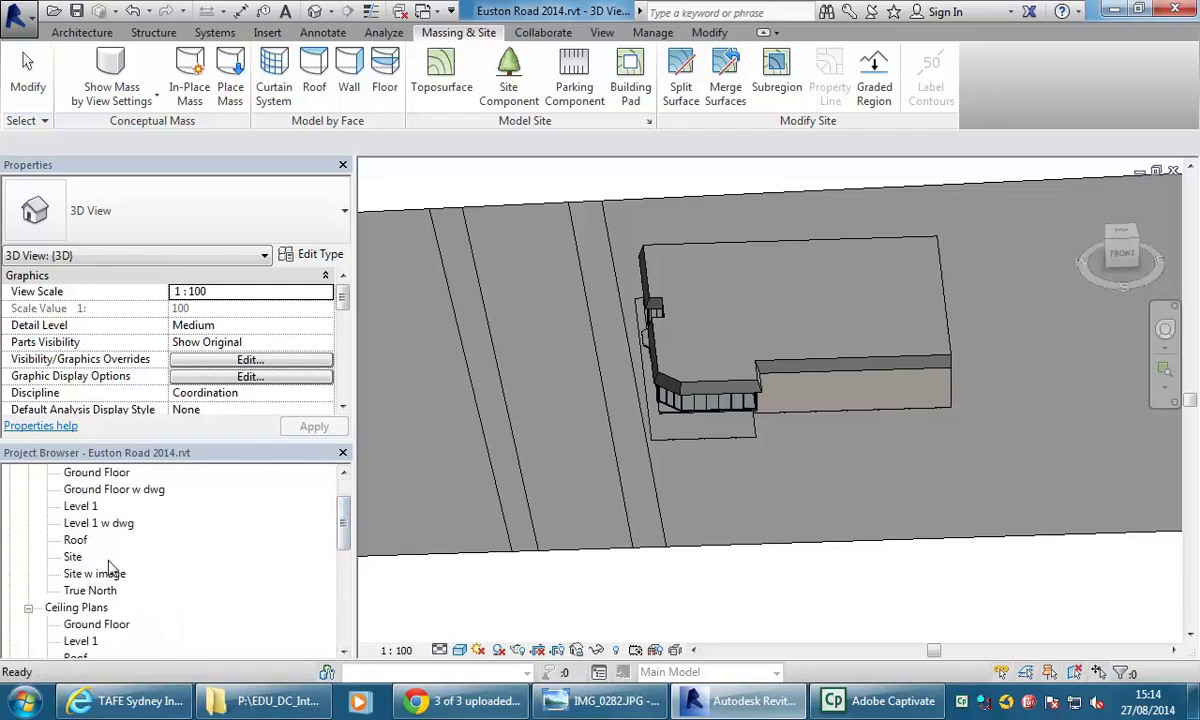
pyautogui.doubleClick(73, 558)
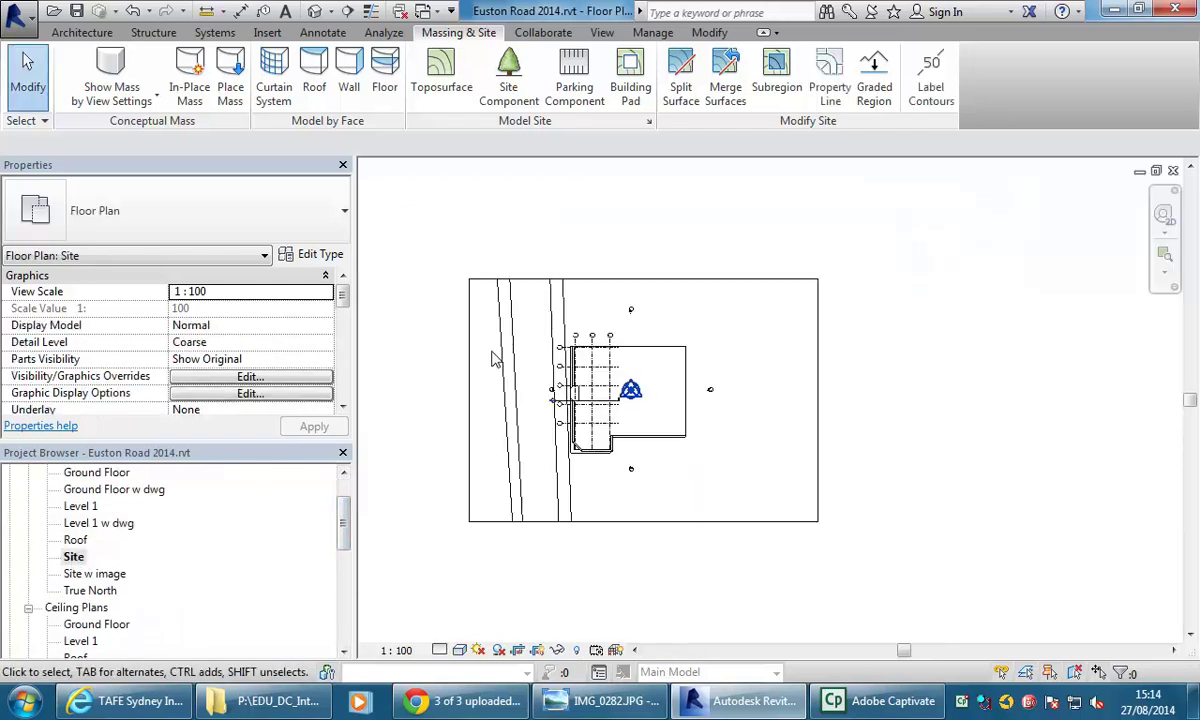
pyautogui.scroll(3, 505, 318)
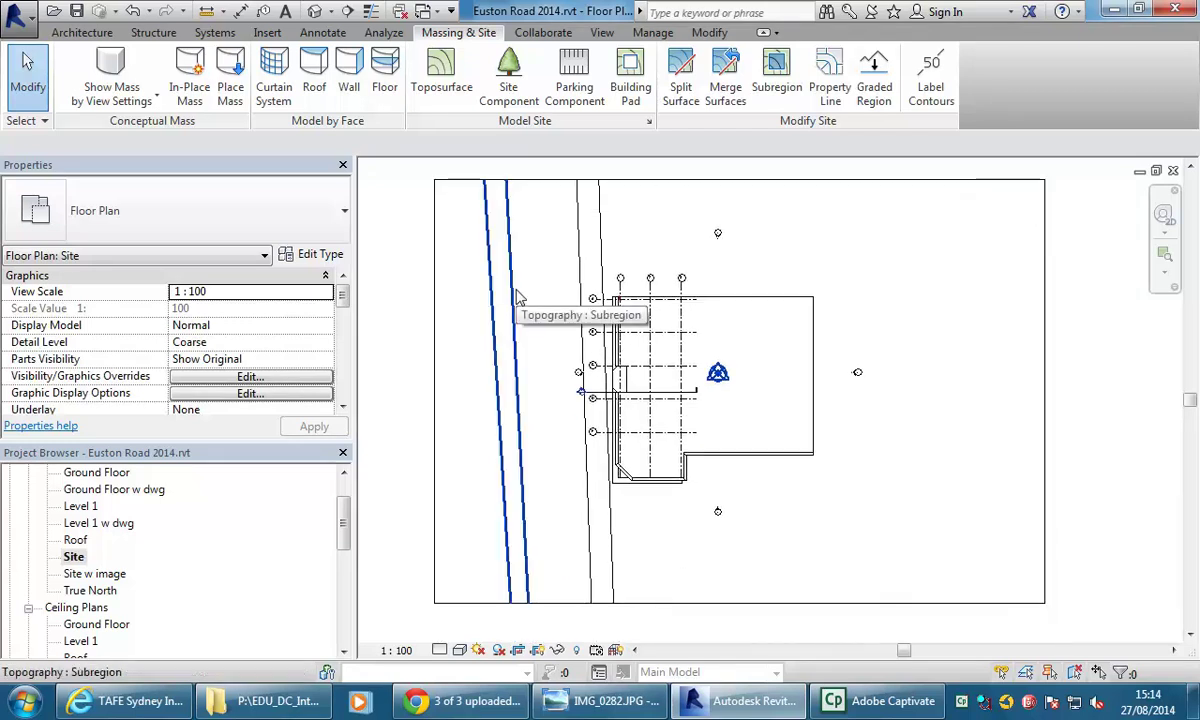
pyautogui.click(517, 297)
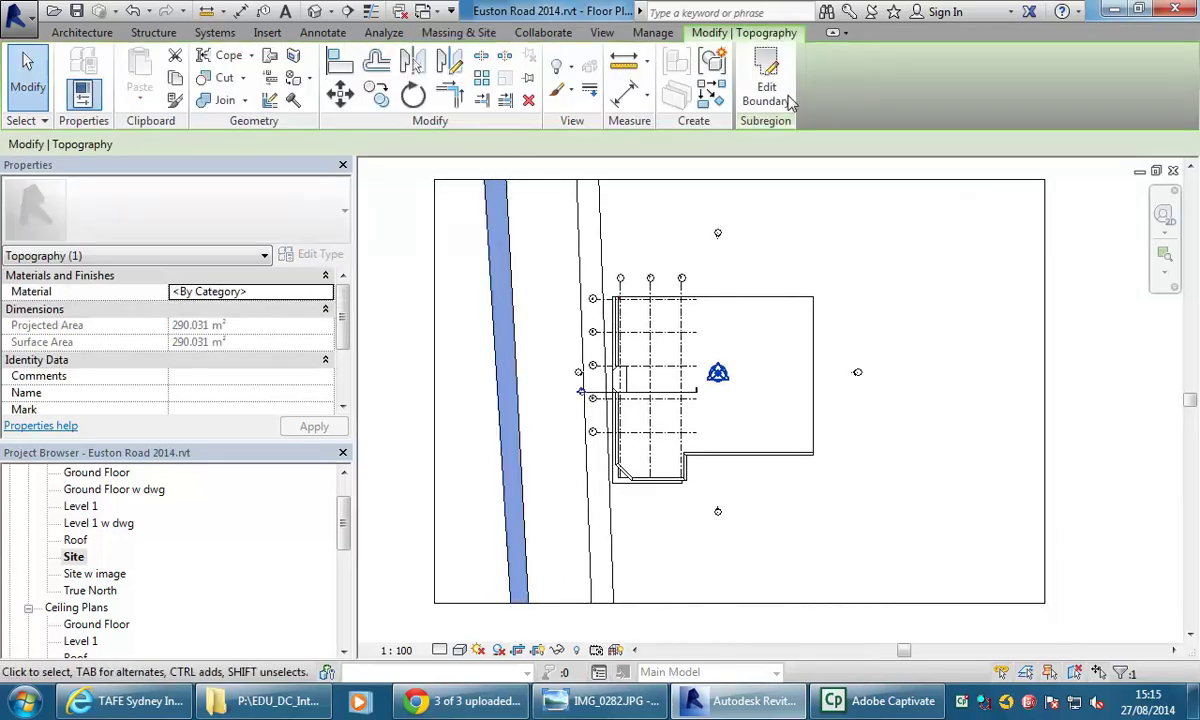
pyautogui.click(767, 92)
# Step: Shift the upper ends of both long edges of the far footpath's boundary slightly toward the road
pyautogui.click(512, 258)
pyautogui.moveTo(527, 316); pyautogui.dragTo(546, 375, button='middle')
pyautogui.moveTo(517, 203)
pyautogui.mouseDown()
pyautogui.moveTo(530, 195)
pyautogui.moveTo(514, 192)
pyautogui.mouseUp()
pyautogui.scroll(4, 520, 196)
pyautogui.scroll(2, 388, 281)
pyautogui.click(405, 265)
pyautogui.moveTo(405, 265); pyautogui.dragTo(481, 286, button='middle')
pyautogui.scroll(1, 481, 286)
pyautogui.moveTo(458, 209)
pyautogui.mouseDown()
pyautogui.moveTo(485, 220)
pyautogui.moveTo(480, 192)
pyautogui.mouseUp()
pyautogui.scroll(-3, 482, 214)
pyautogui.click(617, 267)
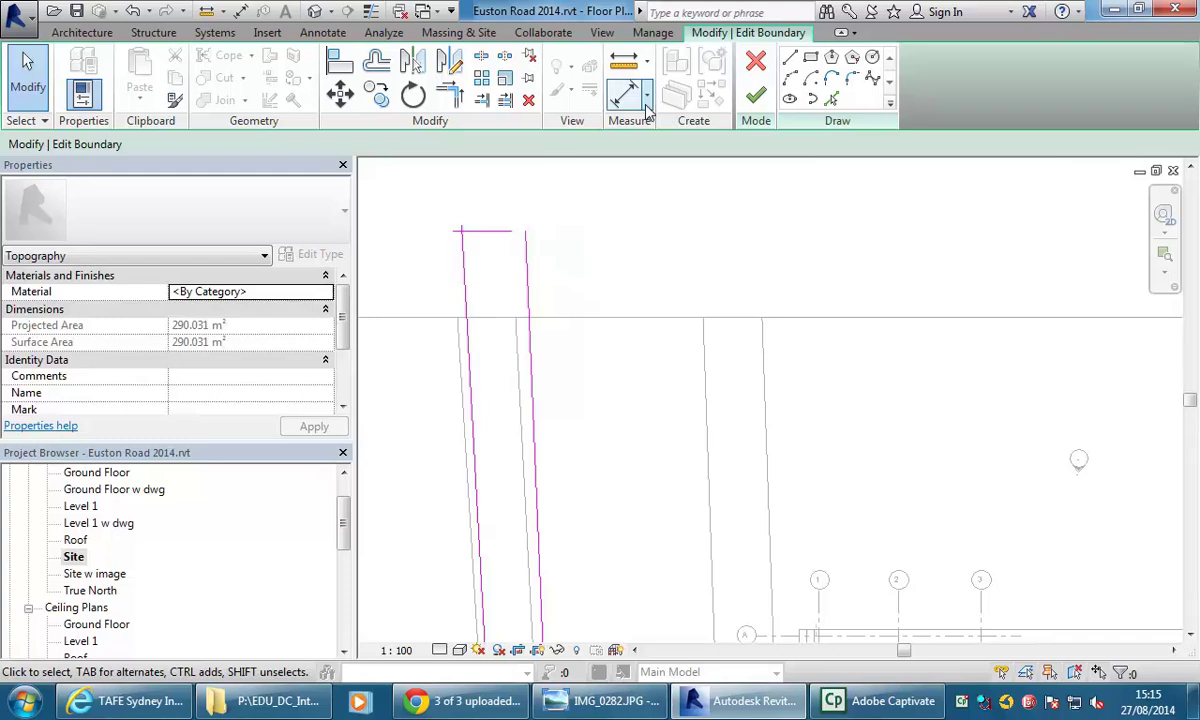
# Step: Trim the upper end line and the long edges to a closed corner, and finish the far footpath's boundary
pyautogui.click(450, 92)
pyautogui.click(521, 257)
pyautogui.click(492, 238)
pyautogui.scroll(-3, 461, 241)
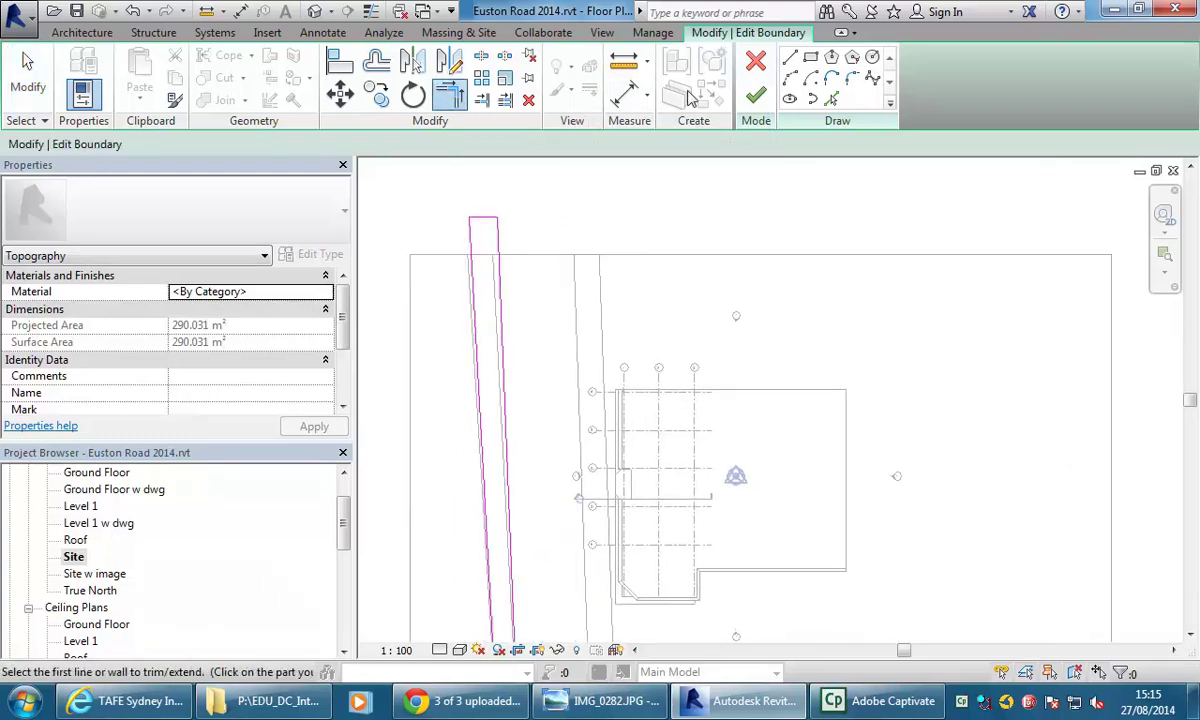
pyautogui.click(755, 95)
pyautogui.scroll(-2, 660, 200)
pyautogui.click(645, 203)
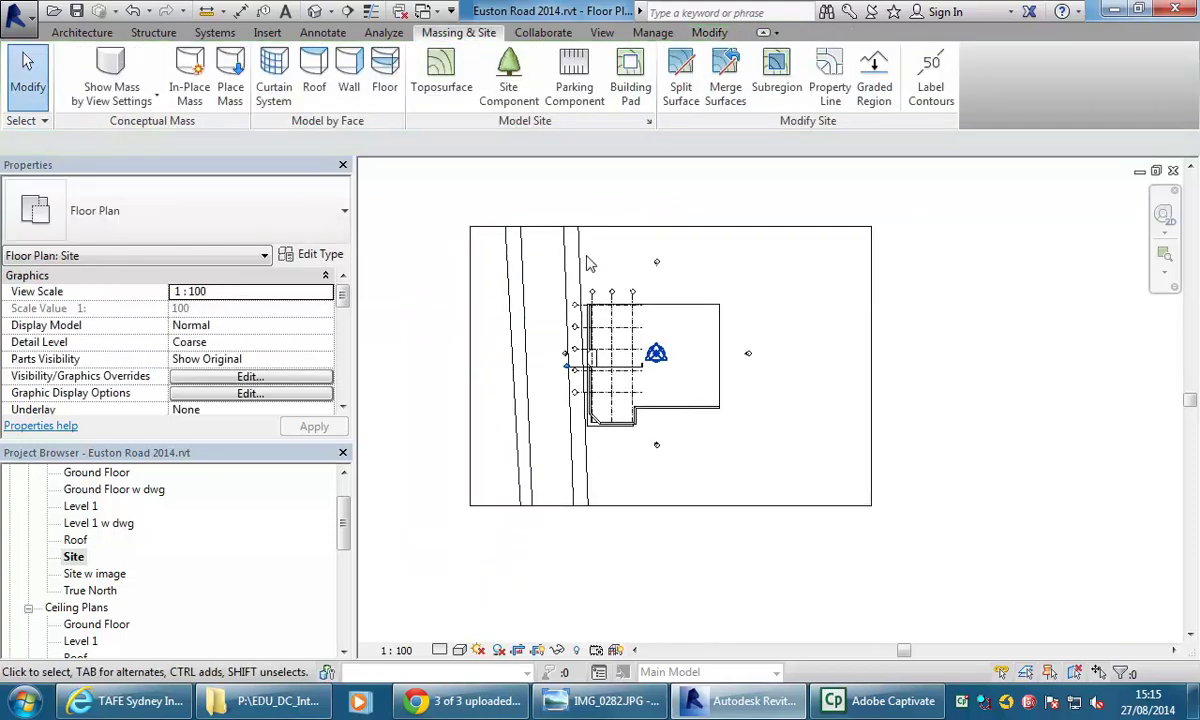
pyautogui.scroll(1, 530, 220)
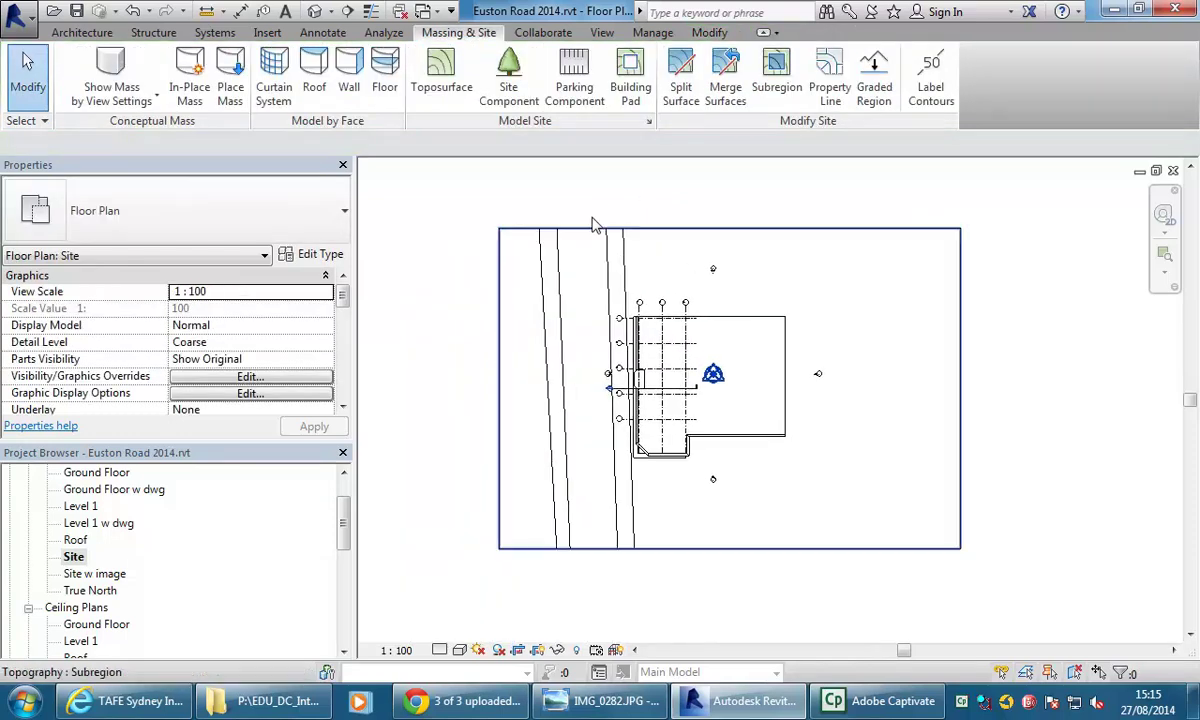
pyautogui.click(777, 70)
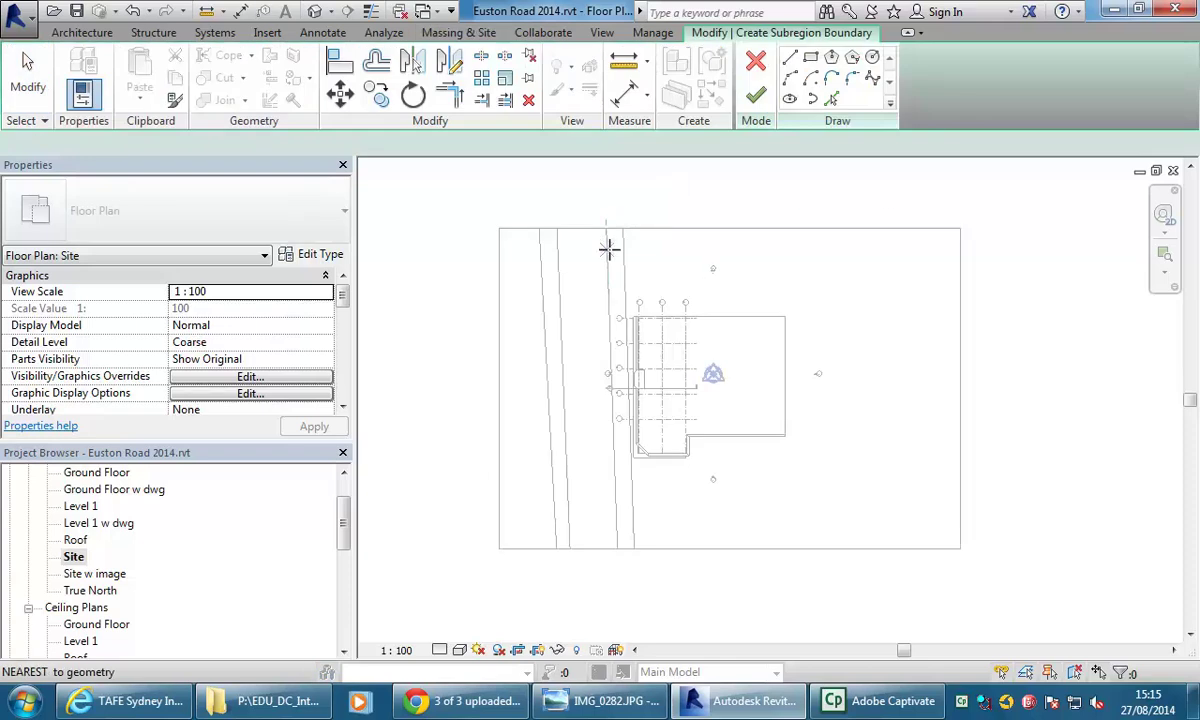
pyautogui.scroll(3, 603, 228)
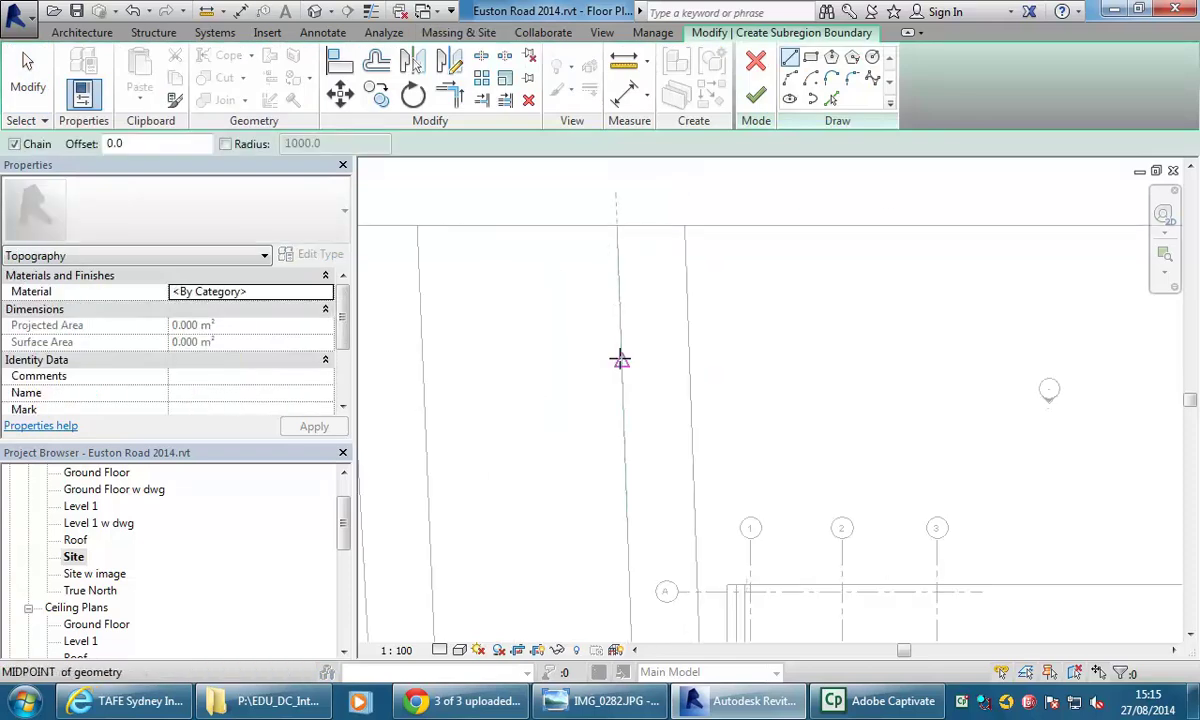
pyautogui.moveTo(620, 360); pyautogui.dragTo(618, 158, button='middle')
pyautogui.scroll(-3, 619, 423)
pyautogui.moveTo(619, 423); pyautogui.dragTo(609, 80, button='middle')
pyautogui.scroll(-2, 642, 404)
pyautogui.scroll(3, 604, 482)
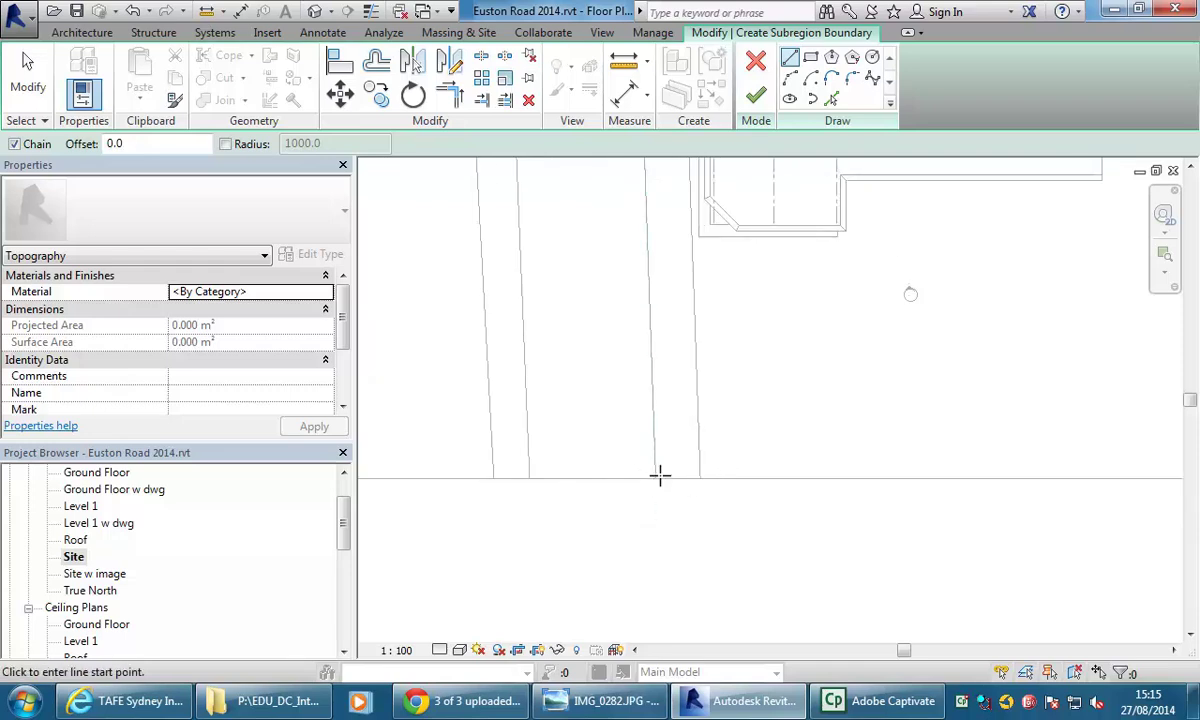
pyautogui.scroll(-5, 605, 400)
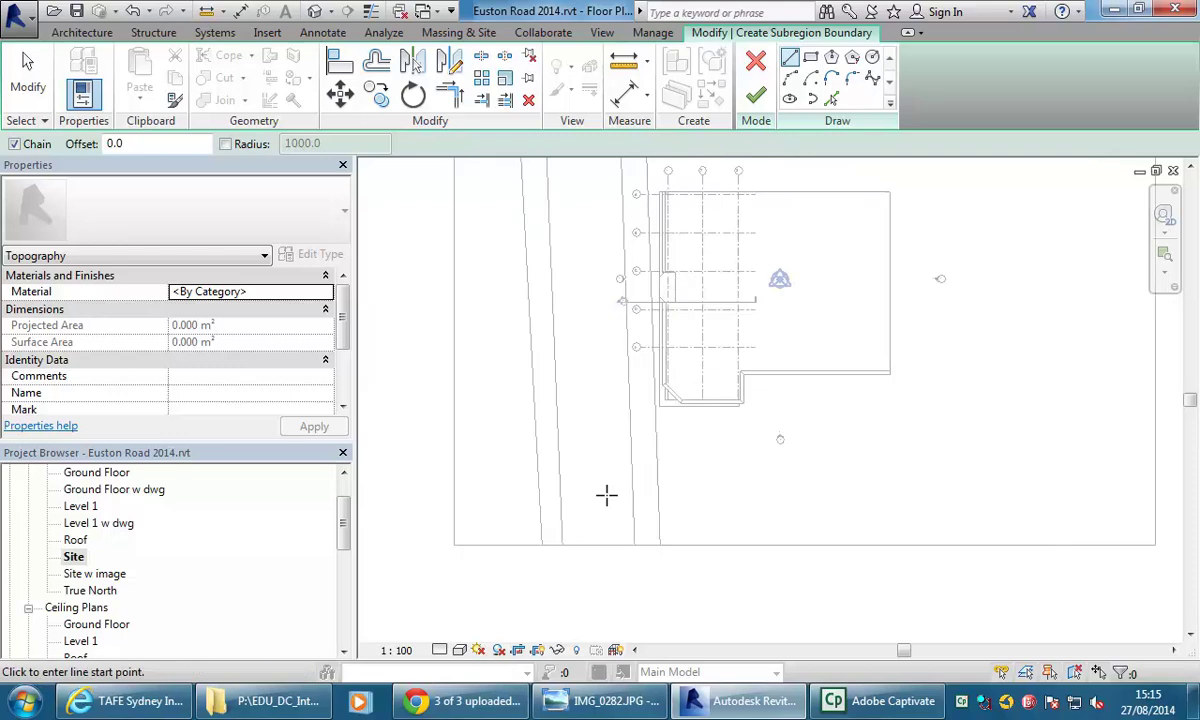
pyautogui.press('Escape')
pyautogui.press('Escape')
pyautogui.click(756, 58)
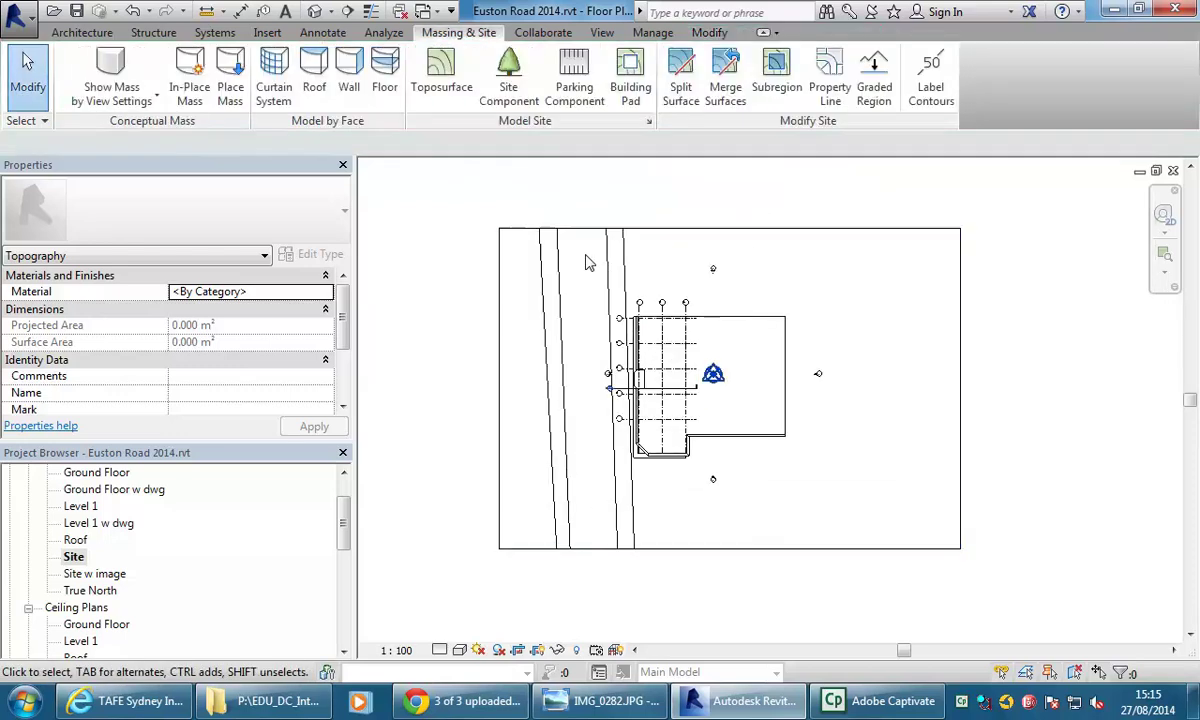
# Step: Draw a reference plane along the road-side edge of the building-side footpath, extending past the site surface at both ends
pyautogui.click(76, 34)
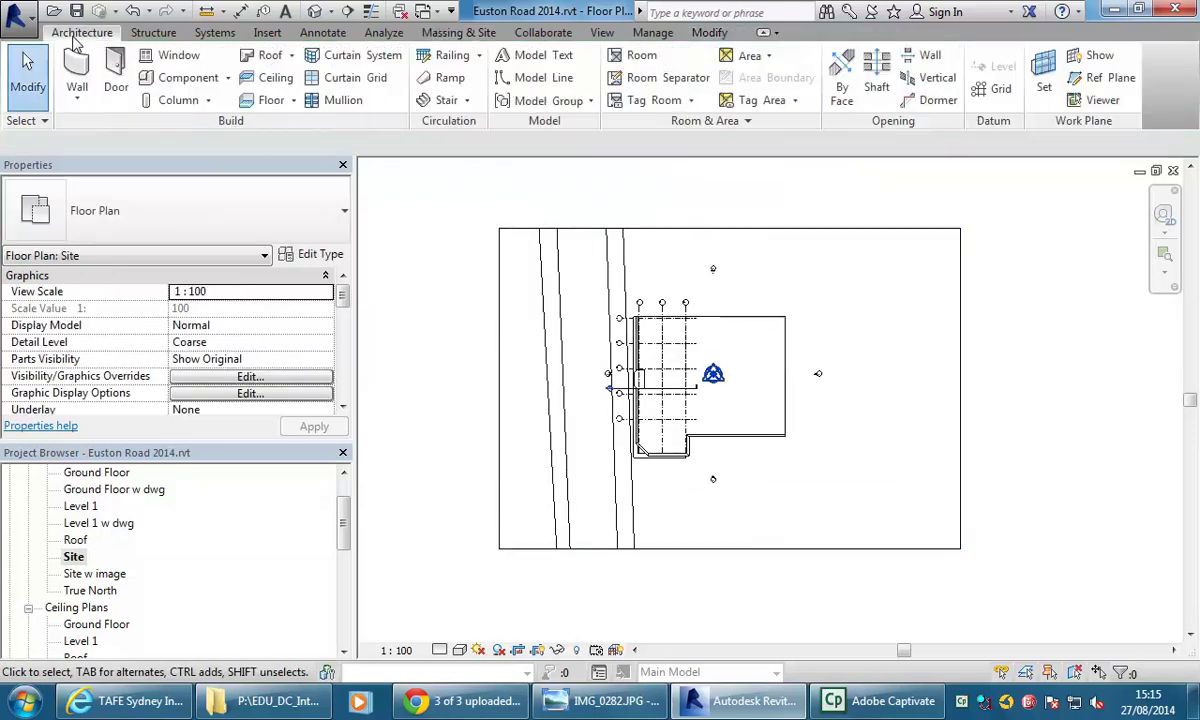
pyautogui.click(1100, 79)
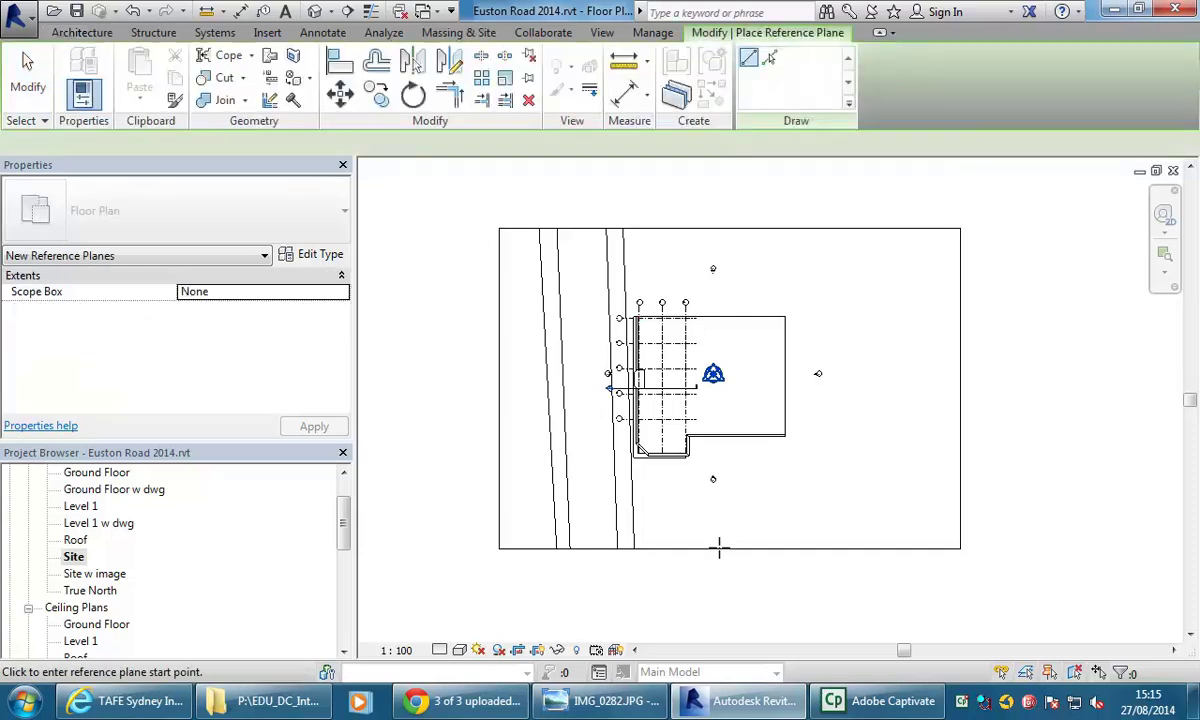
pyautogui.scroll(3, 611, 556)
pyautogui.scroll(2, 610, 556)
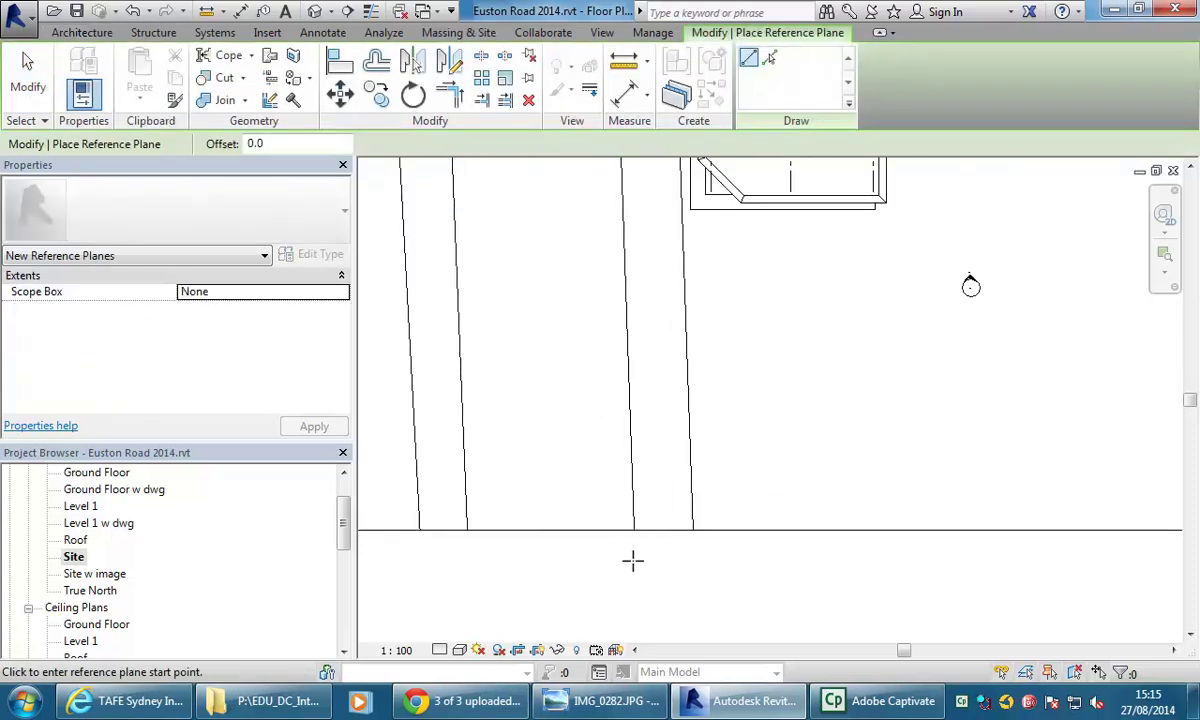
pyautogui.click(633, 561)
pyautogui.scroll(-3, 603, 461)
pyautogui.moveTo(606, 470); pyautogui.dragTo(643, 630, button='middle')
pyautogui.scroll(-2, 636, 480)
pyautogui.scroll(1, 624, 226)
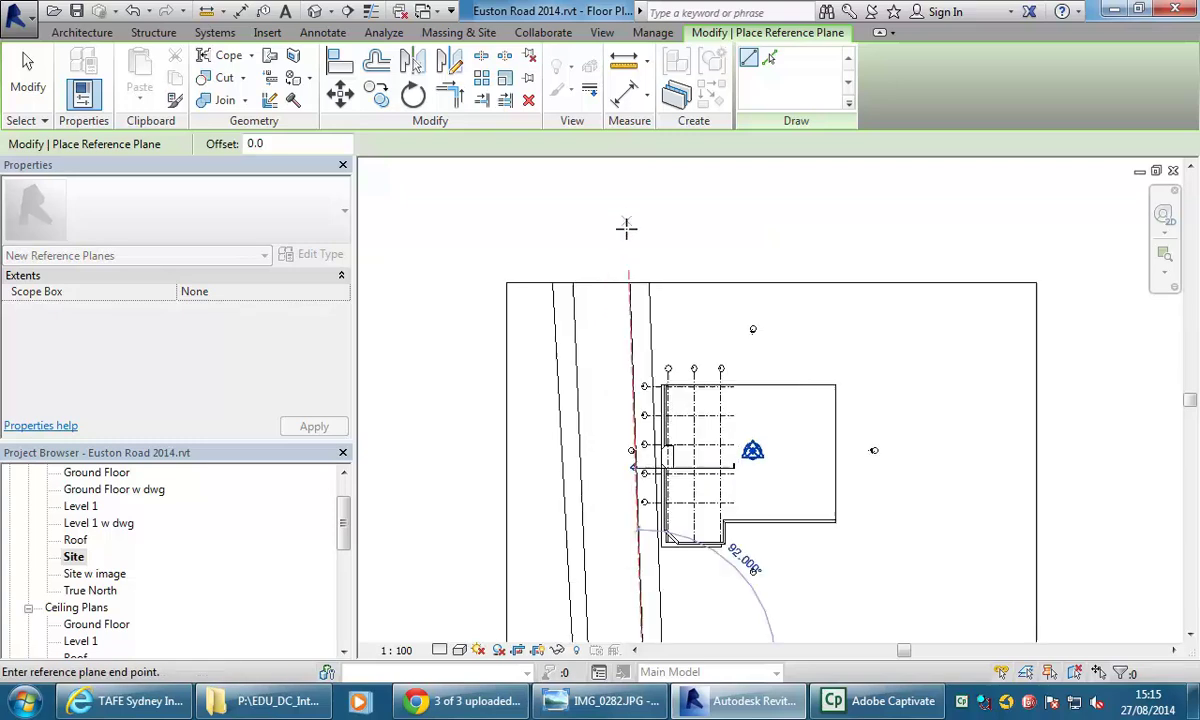
pyautogui.scroll(2, 628, 245)
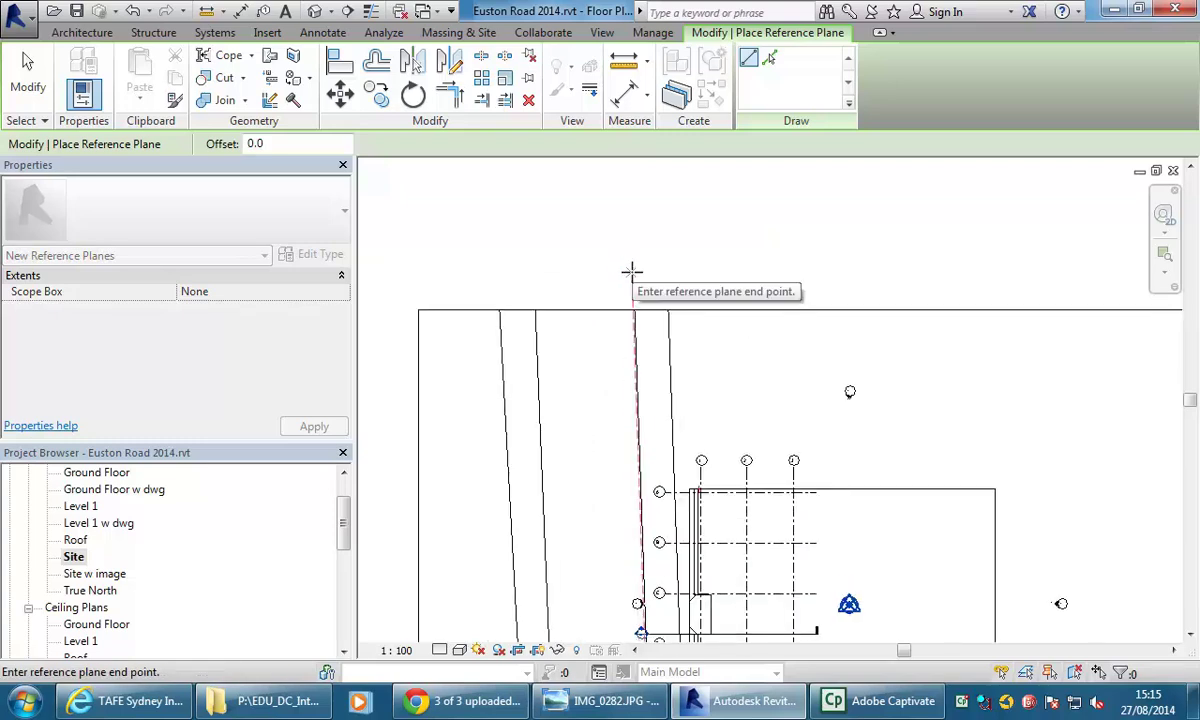
pyautogui.click(631, 270)
pyautogui.press('Escape')
pyautogui.press('Escape')
pyautogui.scroll(2, 636, 300)
# Step: Copy the reference plane 4000 mm horizontally onto the building-side edge of the same footpath
pyautogui.click(641, 262)
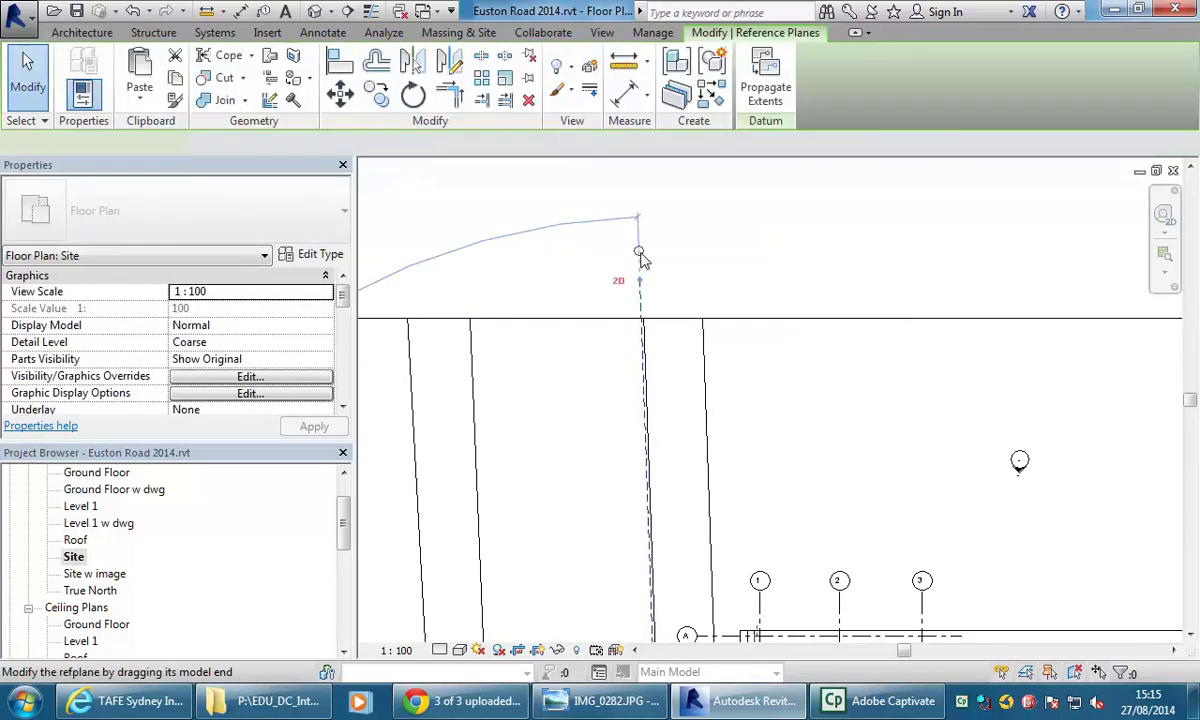
pyautogui.scroll(3, 641, 258)
pyautogui.click(368, 92)
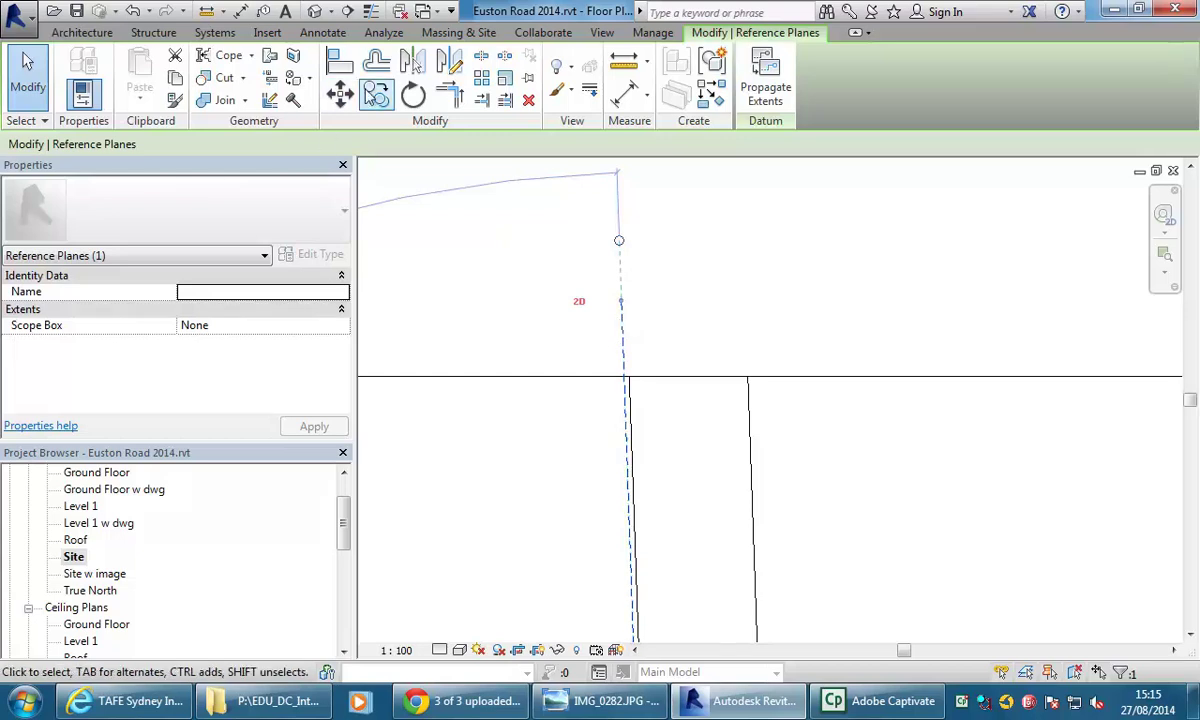
pyautogui.click(622, 378)
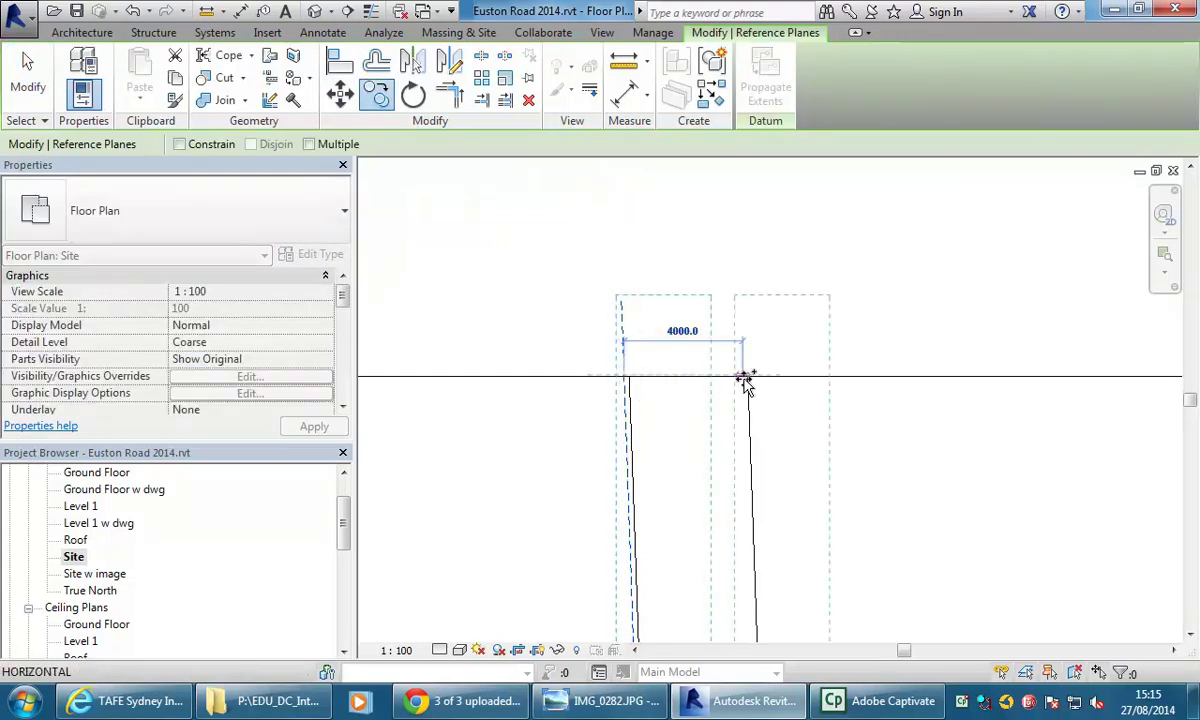
pyautogui.click(745, 378)
# Step: Copy the building-side reference plane 15800 mm across the road to the road-side edge of the far footpath
pyautogui.scroll(-2, 745, 378)
pyautogui.moveTo(745, 378); pyautogui.dragTo(795, 312, button='middle')
pyautogui.scroll(2, 735, 276)
pyautogui.click(376, 94)
pyautogui.click(845, 346)
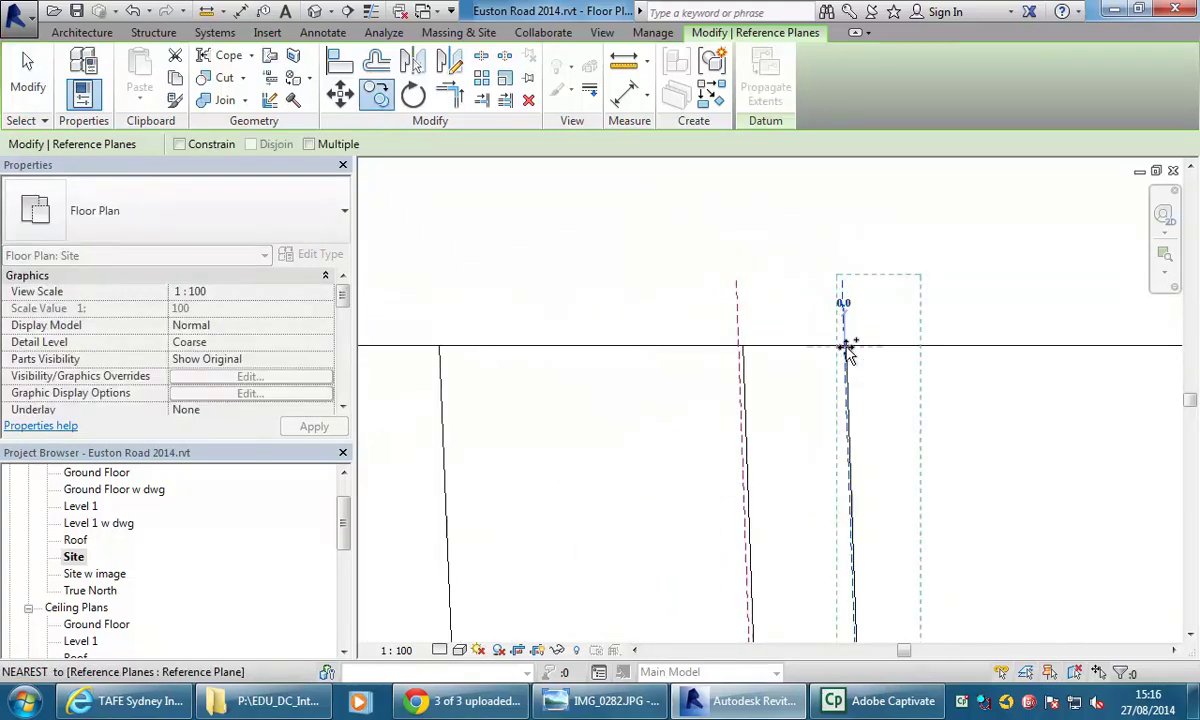
pyautogui.moveTo(536, 343); pyautogui.dragTo(640, 337, button='middle')
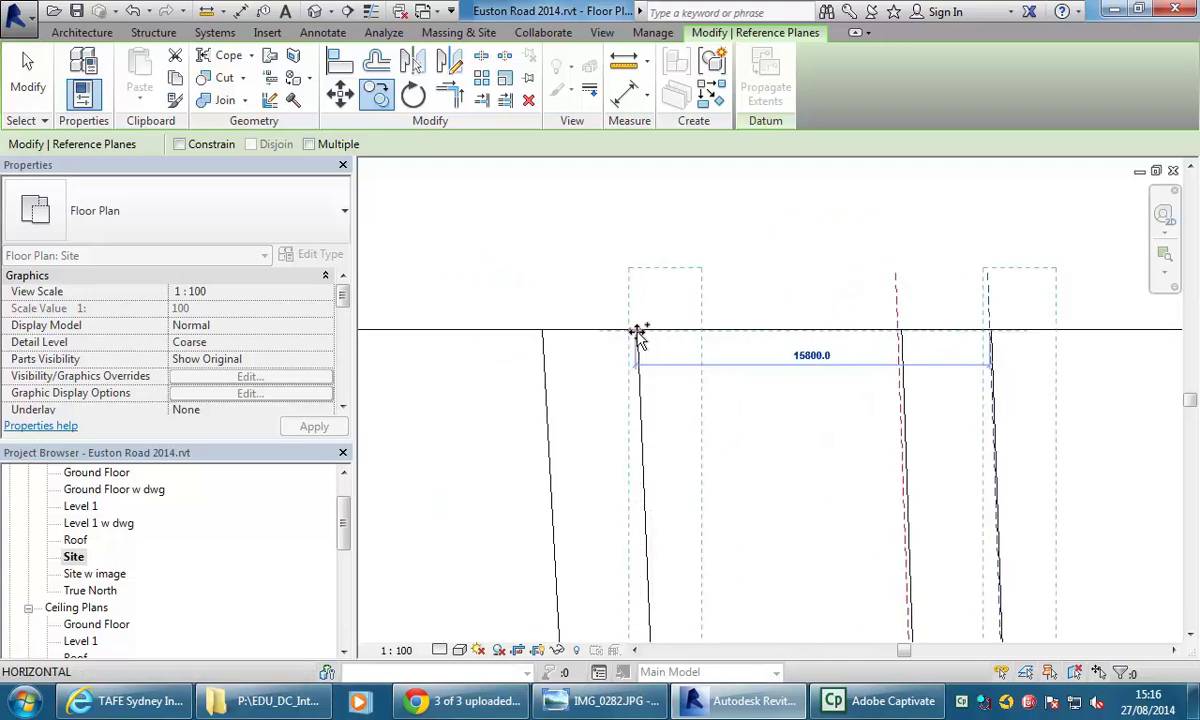
pyautogui.click(638, 334)
# Step: Copy the far footpath's road-side reference plane onto that footpath's outer edge
pyautogui.click(638, 340)
pyautogui.click(545, 335)
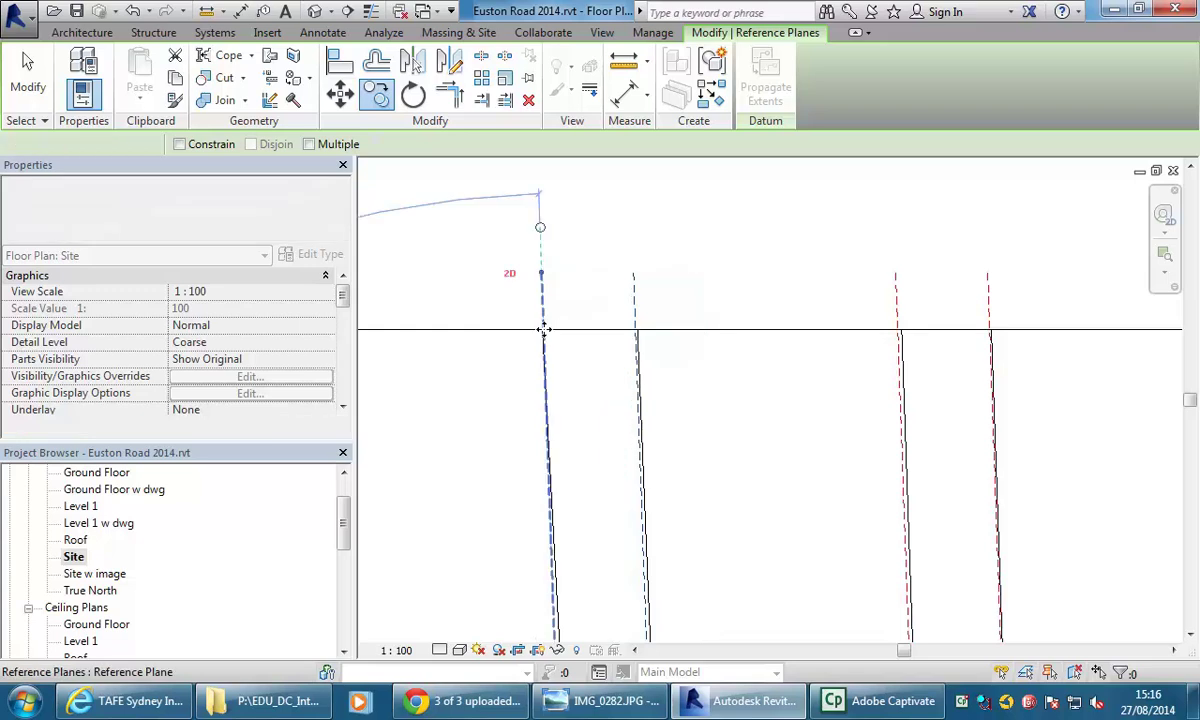
pyautogui.press('Escape')
pyautogui.scroll(-5, 460, 280)
pyautogui.scroll(-1, 556, 370)
pyautogui.moveTo(559, 434); pyautogui.dragTo(577, 324, button='middle')
pyautogui.scroll(-2, 576, 326)
pyautogui.scroll(5, 619, 536)
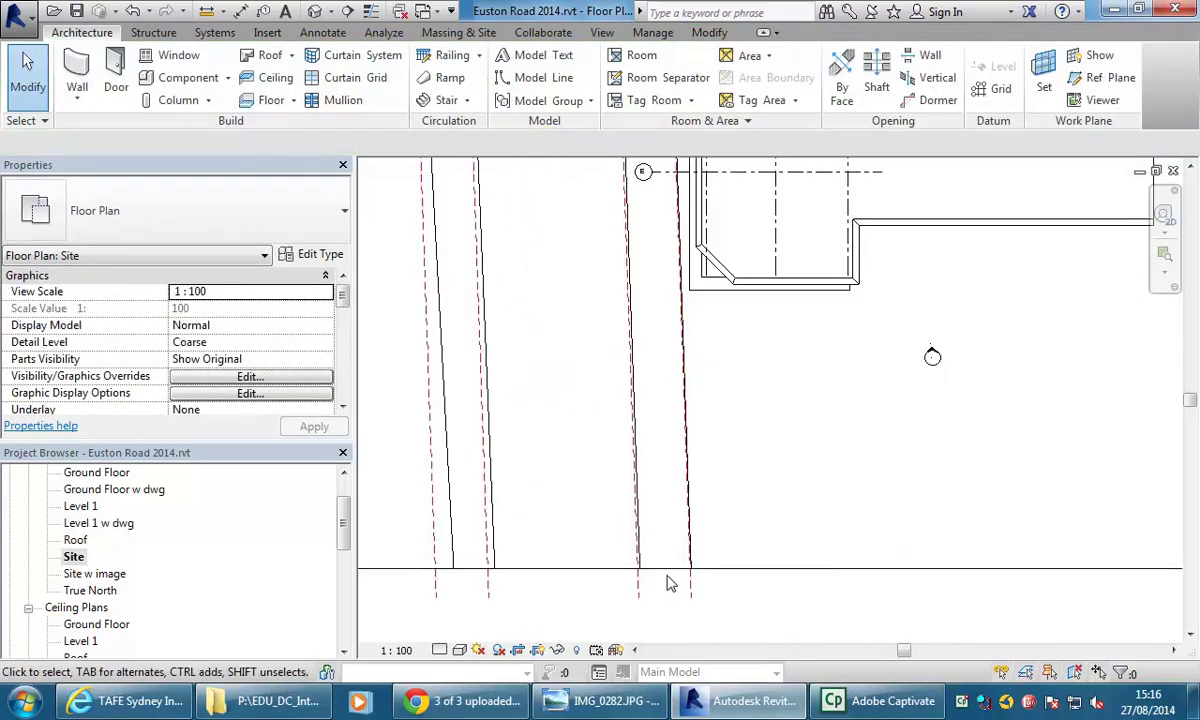
# Step: Edit the boundary of the building-side footpath subregion and align its building-side edge to the matching reference plane
pyautogui.click(666, 569)
pyautogui.press('Escape')
pyautogui.scroll(2, 643, 550)
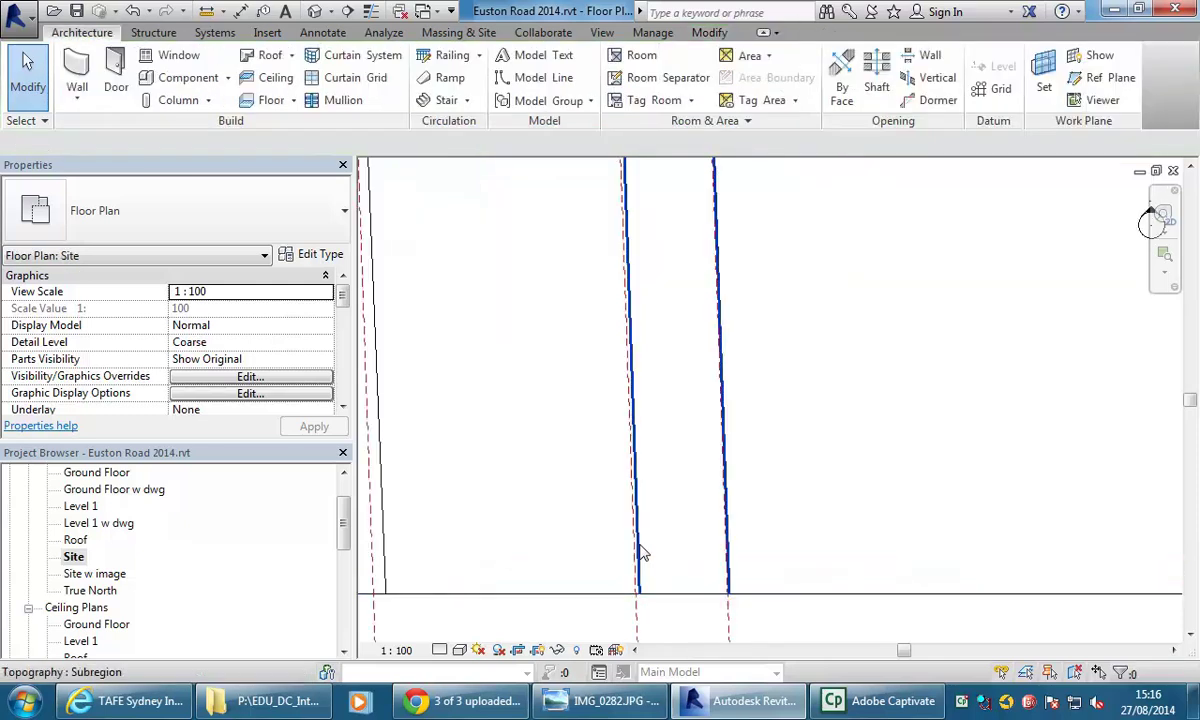
pyautogui.click(640, 555)
pyautogui.scroll(-4, 793, 372)
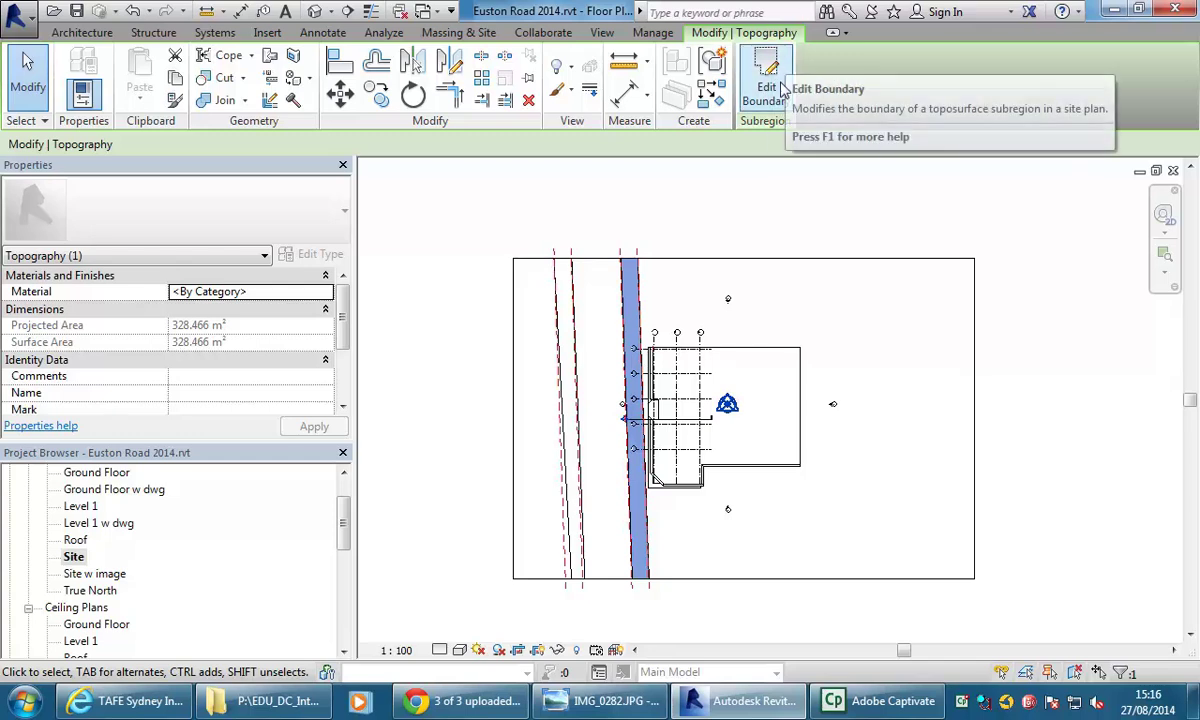
pyautogui.click(780, 88)
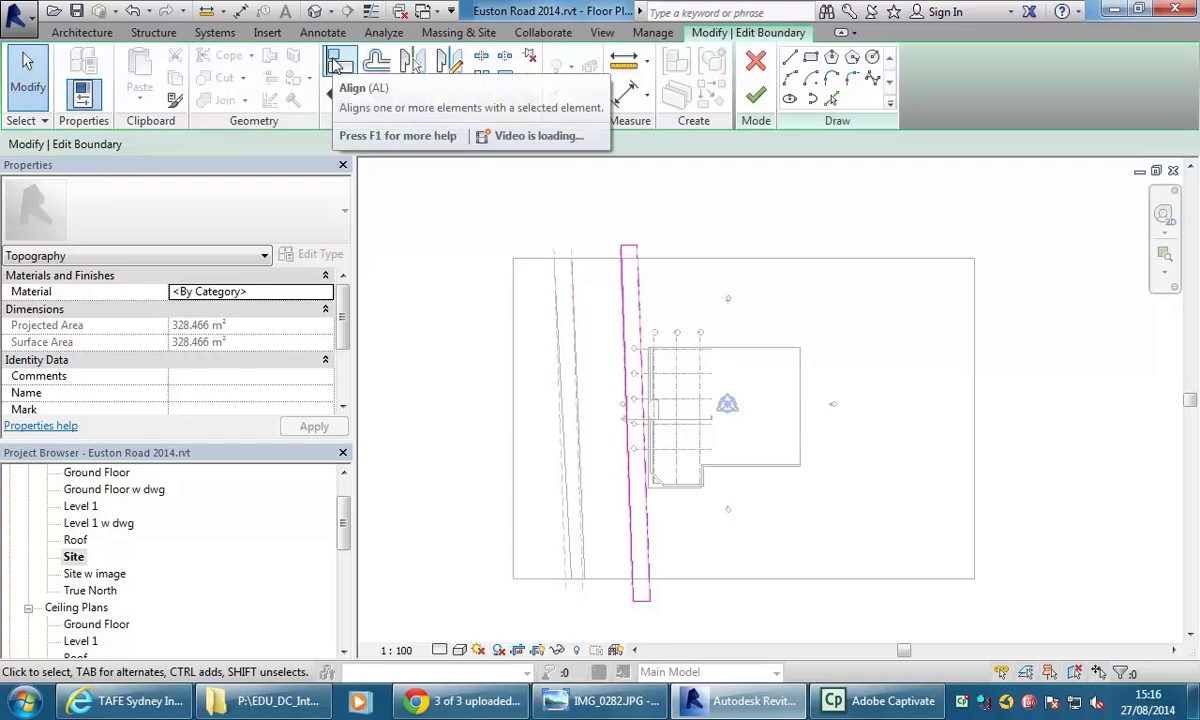
pyautogui.click(337, 65)
pyautogui.scroll(3, 640, 250)
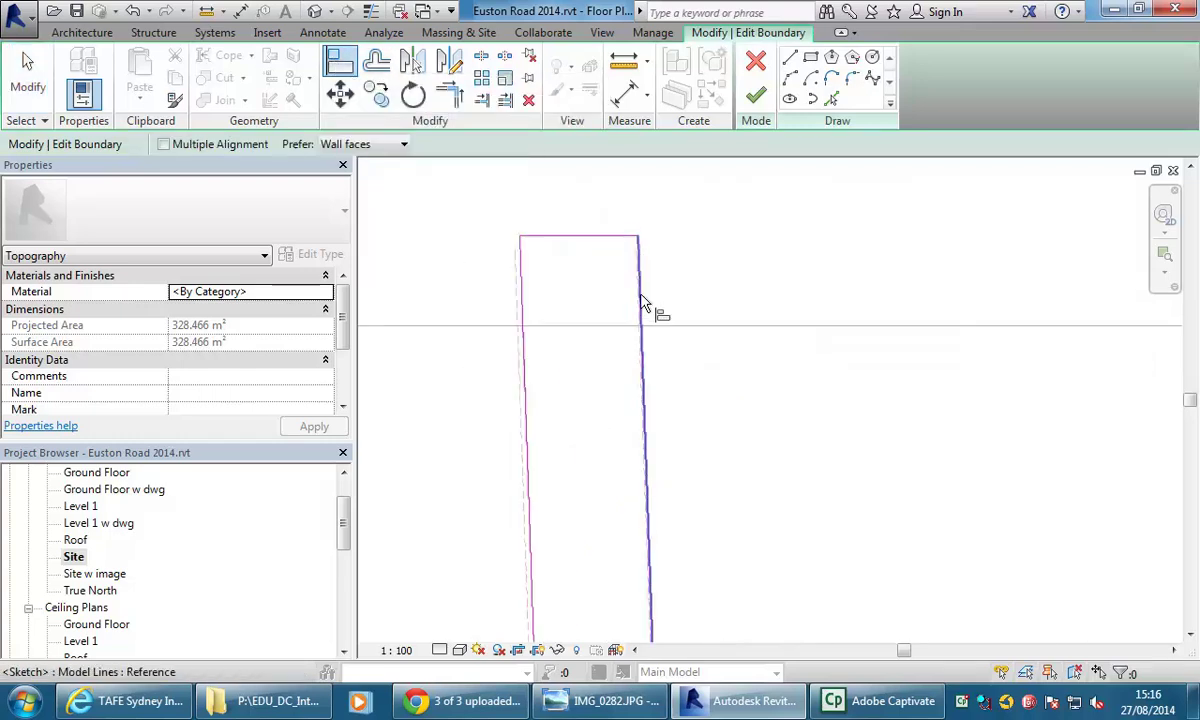
pyautogui.scroll(3, 624, 370)
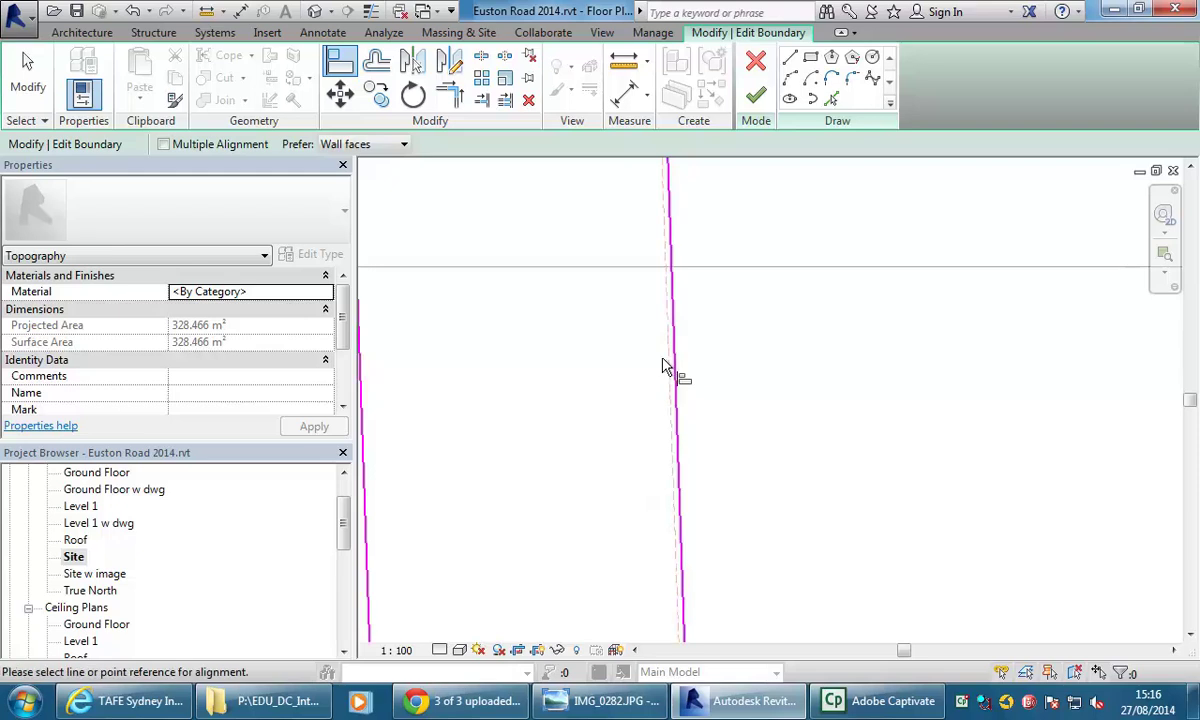
pyautogui.moveTo(616, 206); pyautogui.dragTo(666, 290, button='middle')
pyautogui.click(710, 300)
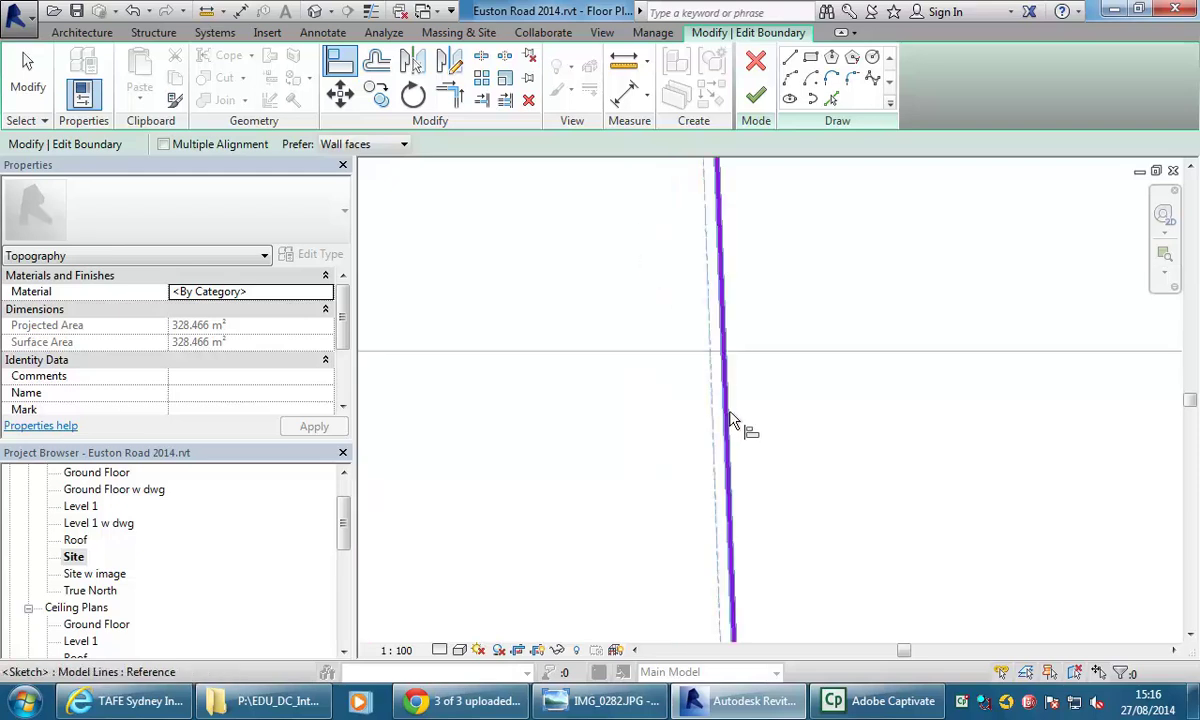
pyautogui.click(730, 420)
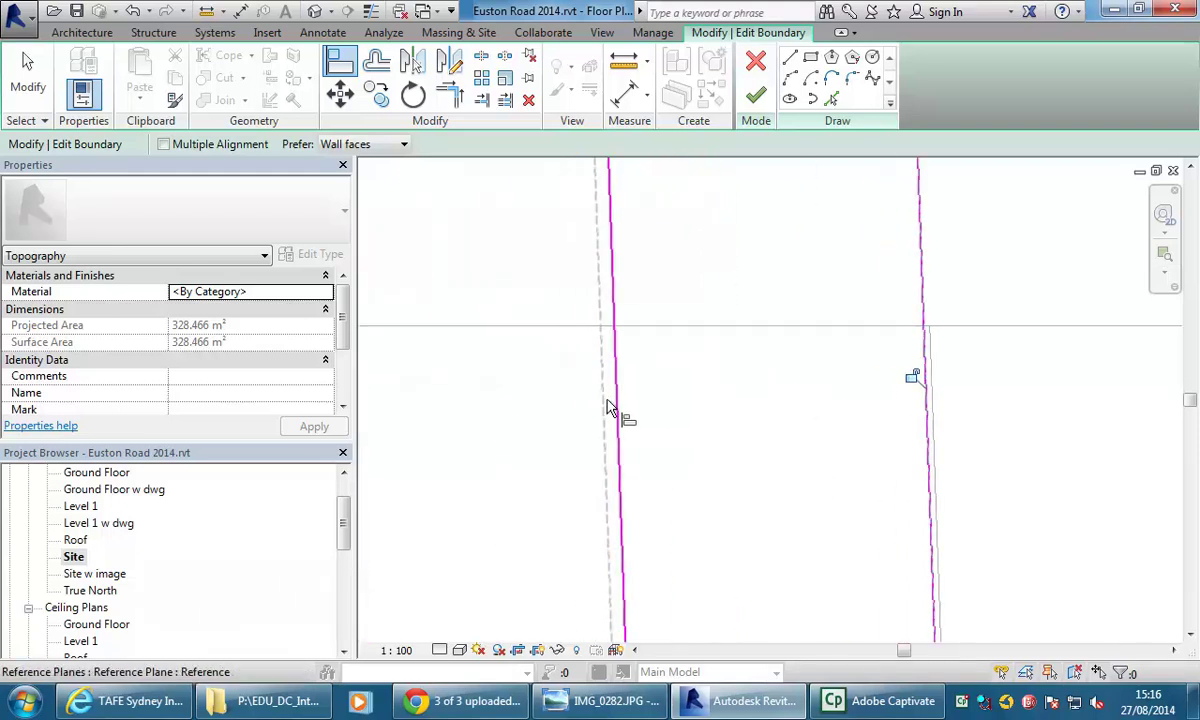
# Step: Align the road-side edge of the same footpath's boundary to its reference plane and finish the boundary edit
pyautogui.scroll(-5, 617, 405)
pyautogui.moveTo(611, 394); pyautogui.dragTo(654, 396, button='middle')
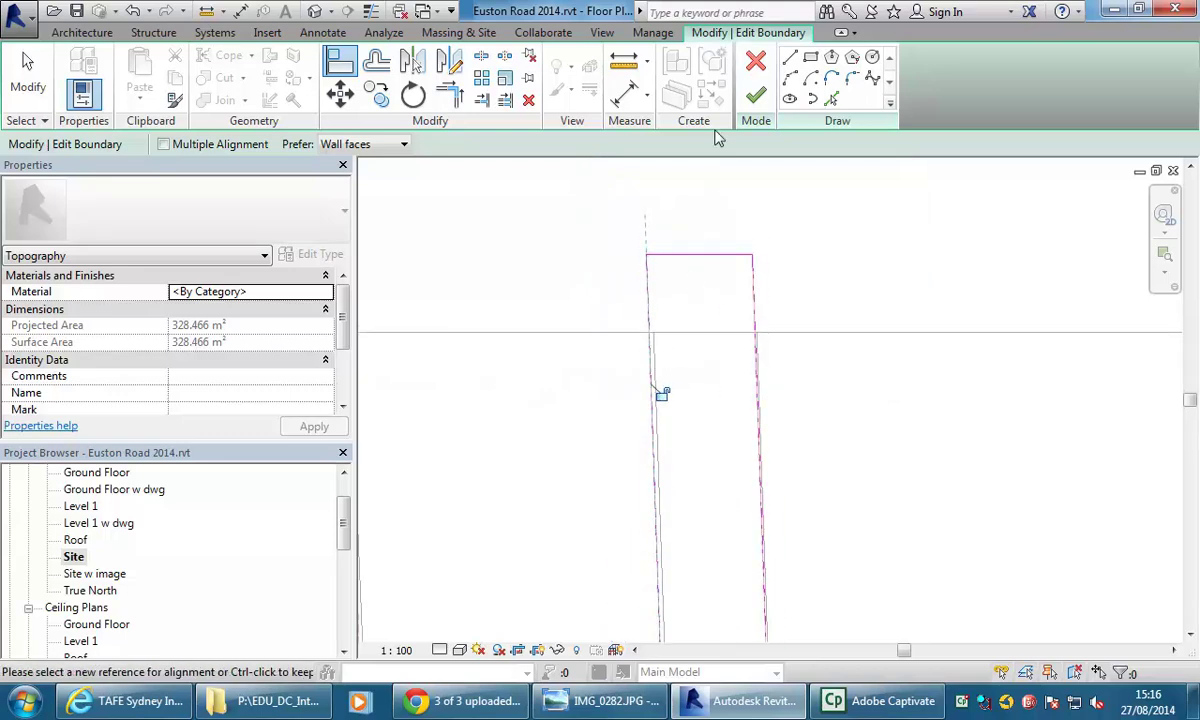
pyautogui.click(755, 95)
# Step: Edit the boundary of the far footpath subregion and align its road-side edge to the matching reference plane
pyautogui.moveTo(533, 361); pyautogui.dragTo(675, 241, button='middle')
pyautogui.click(619, 252)
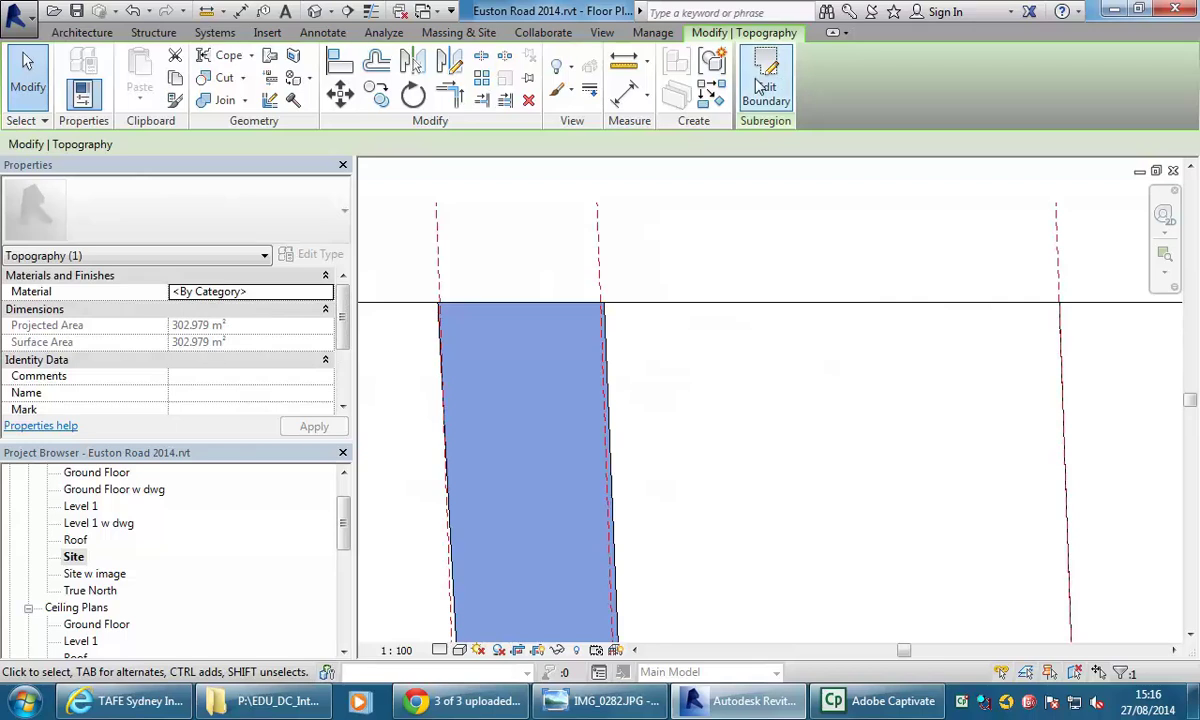
pyautogui.click(765, 88)
pyautogui.click(339, 62)
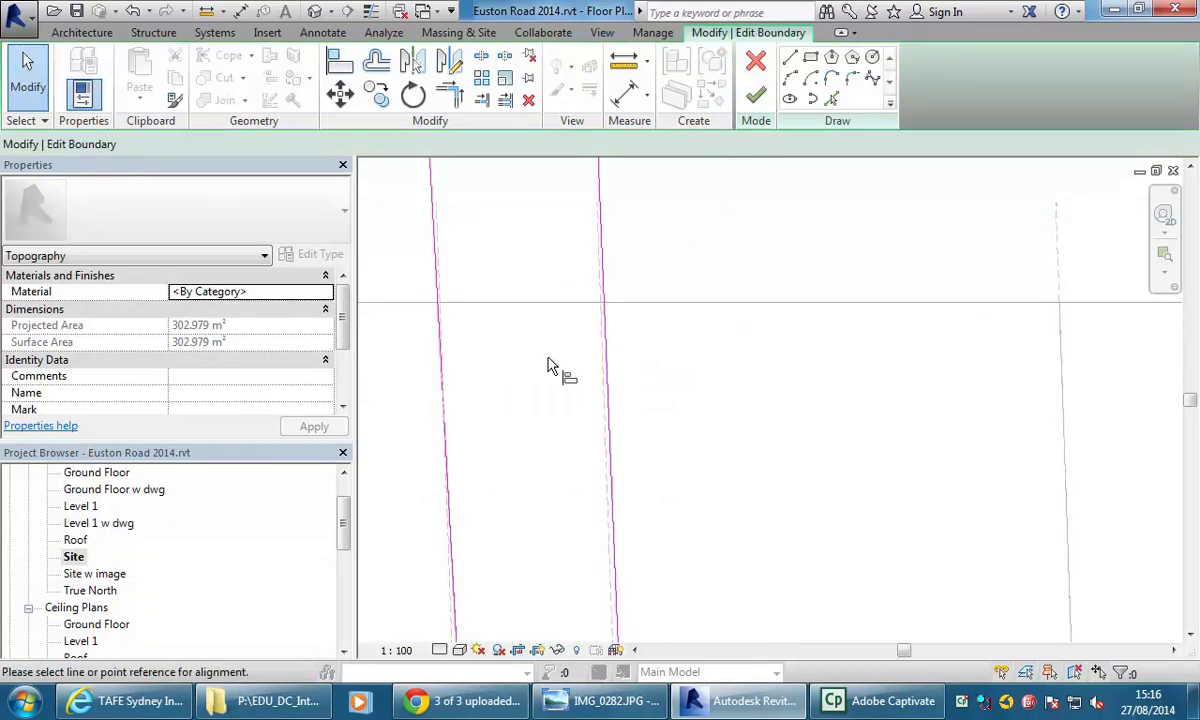
pyautogui.scroll(3, 549, 367)
pyautogui.scroll(-3, 713, 340)
pyautogui.scroll(3, 715, 367)
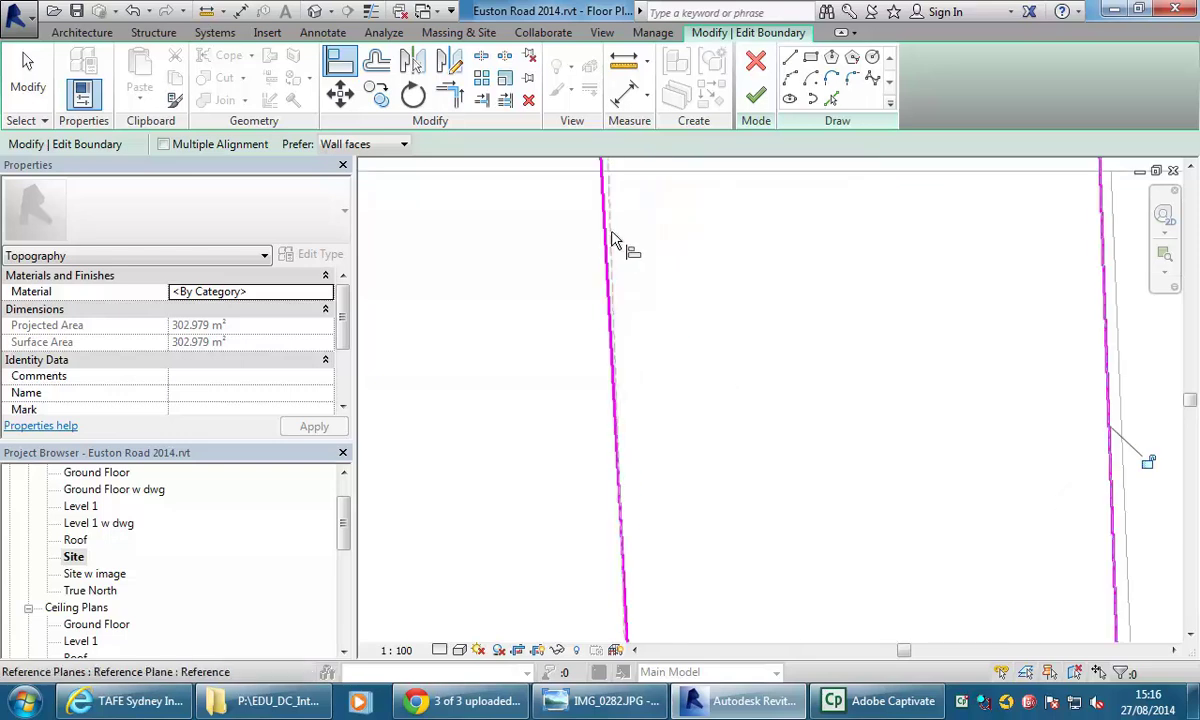
# Step: Align the far footpath's outer edge to its reference plane and finish editing its boundary
pyautogui.scroll(-5, 707, 372)
pyautogui.moveTo(722, 395); pyautogui.dragTo(563, 208, button='middle')
pyautogui.scroll(-3, 694, 386)
pyautogui.scroll(-2, 624, 407)
pyautogui.moveTo(624, 407); pyautogui.dragTo(594, 417, button='middle')
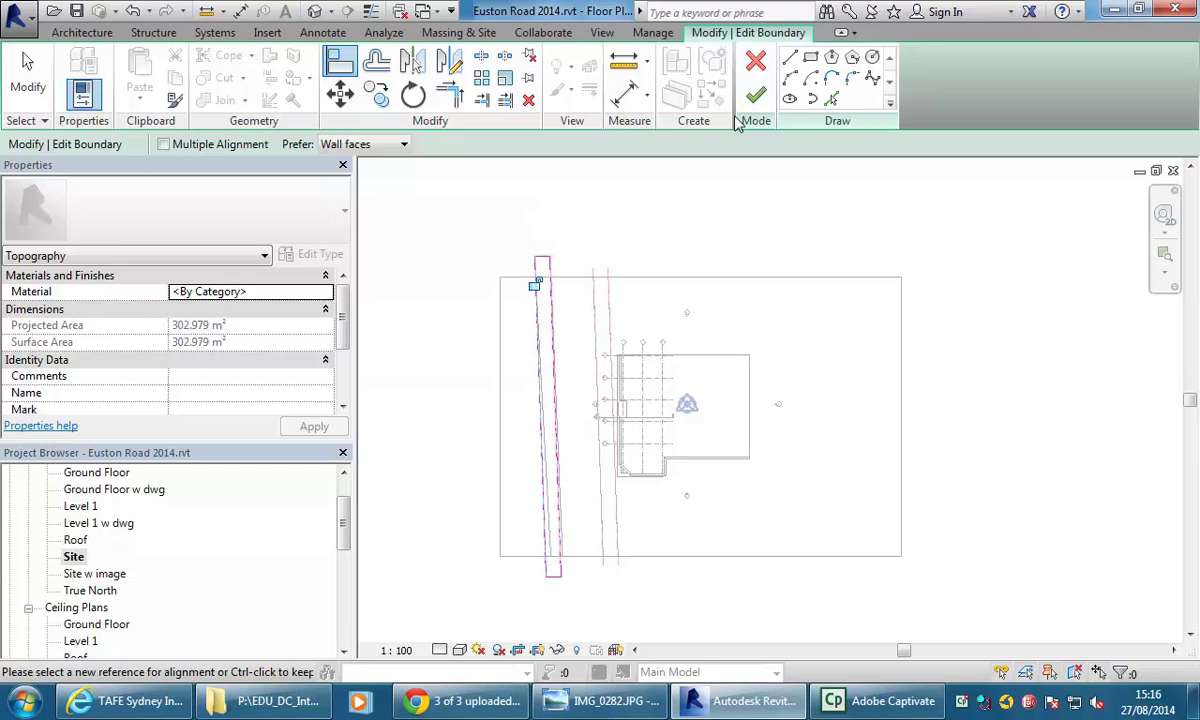
pyautogui.click(755, 95)
pyautogui.press('Escape')
pyautogui.scroll(2, 596, 393)
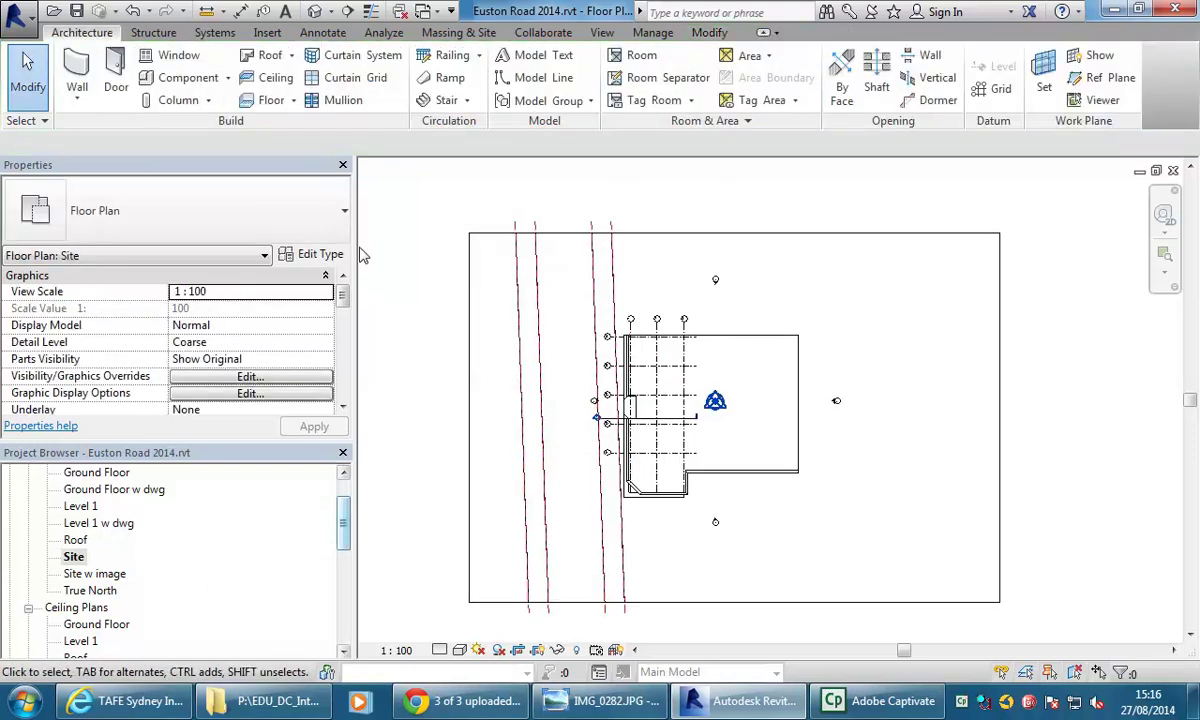
# Step: Switch to the 3D view, select the main site toposurface and open the material choices for it
pyautogui.click(313, 11)
pyautogui.keyDown('shift'); pyautogui.moveTo(595, 455); pyautogui.dragTo(620, 484, button='middle'); pyautogui.keyUp('shift')
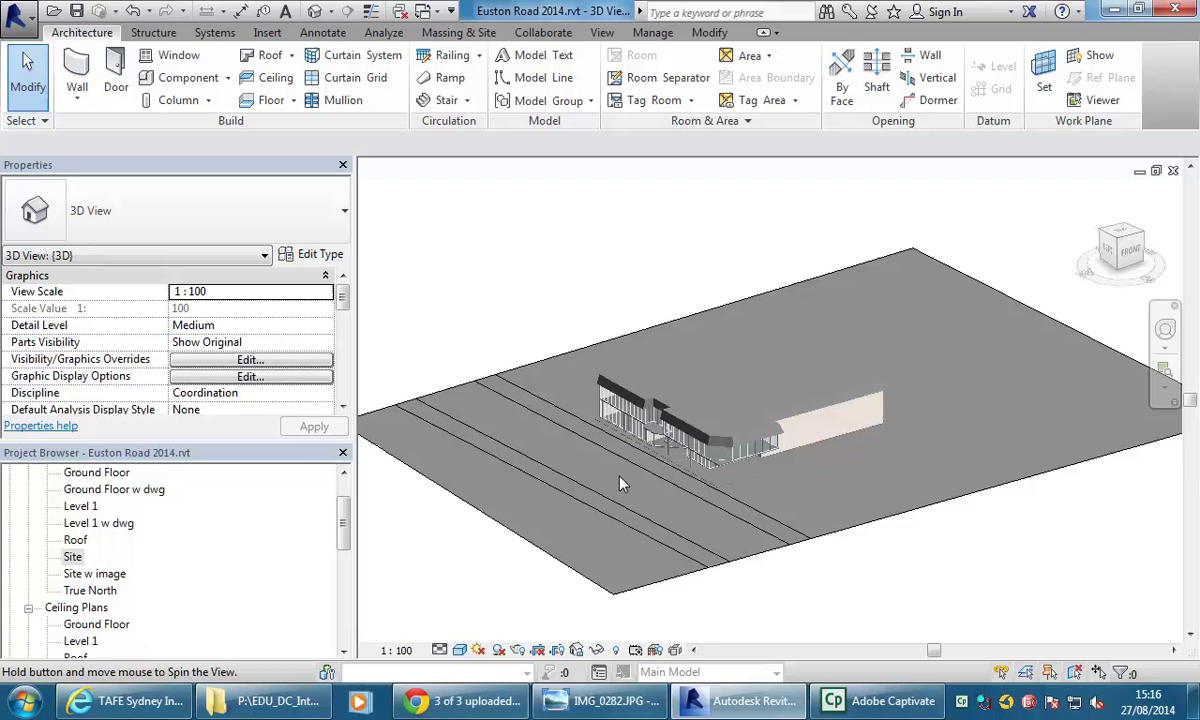
pyautogui.click(868, 530)
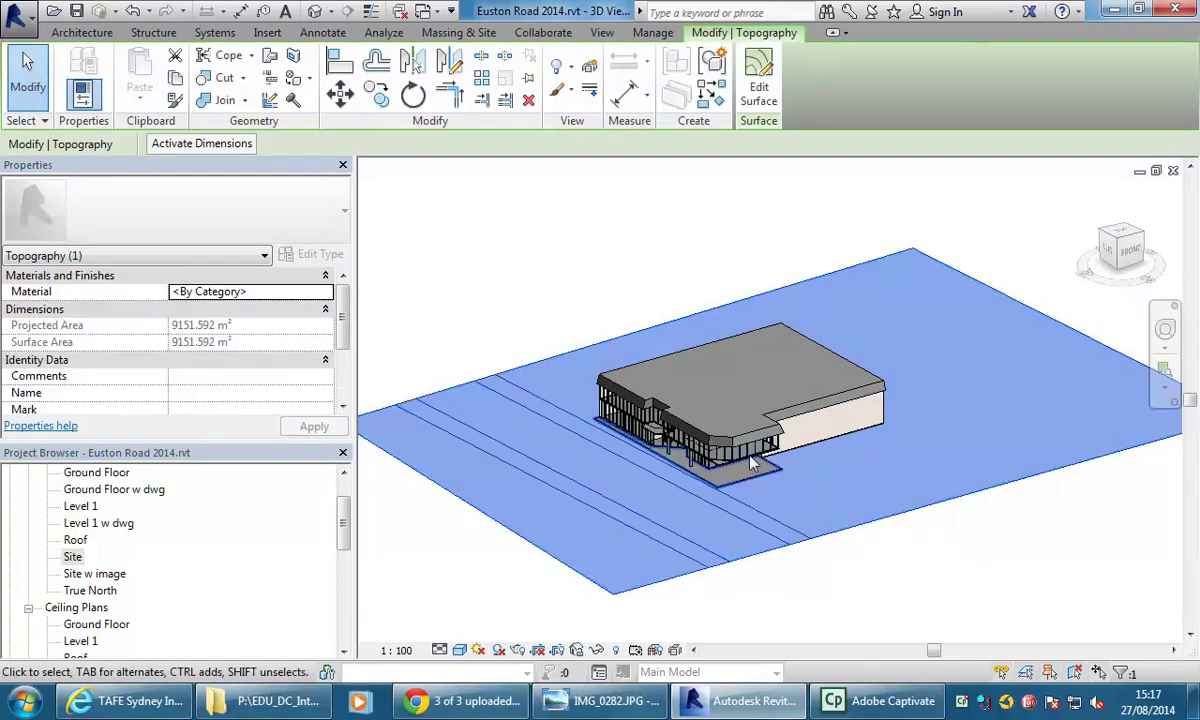
pyautogui.click(215, 295)
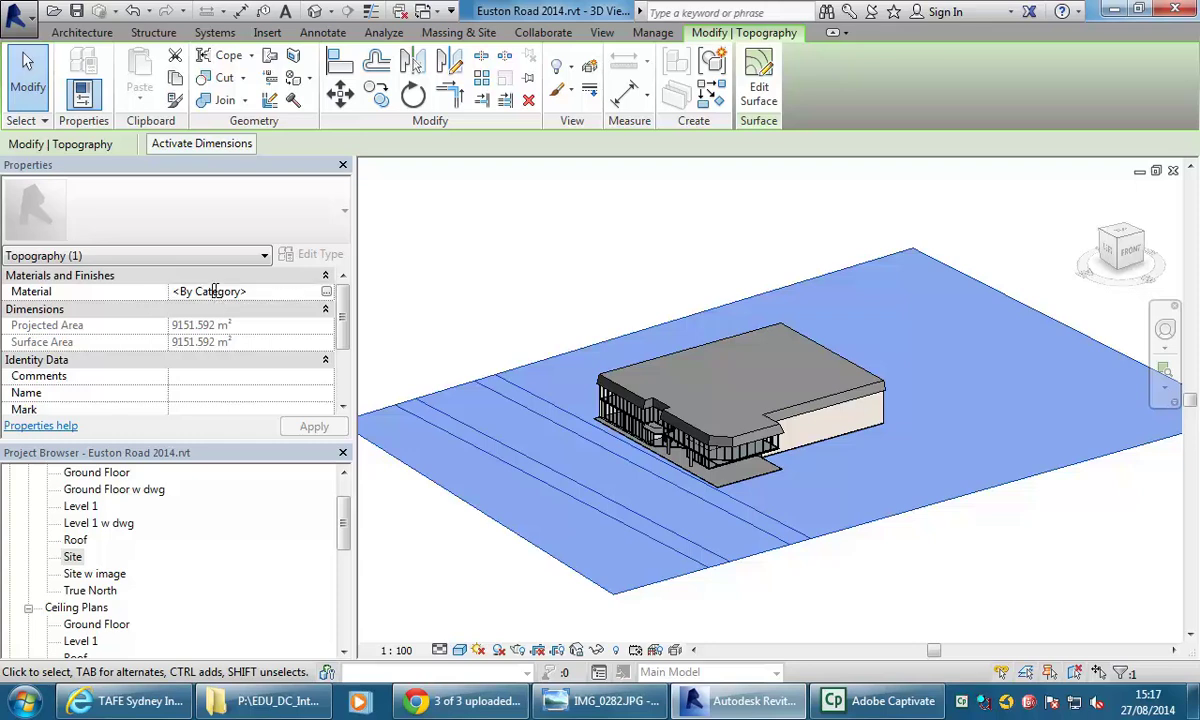
pyautogui.click(328, 293)
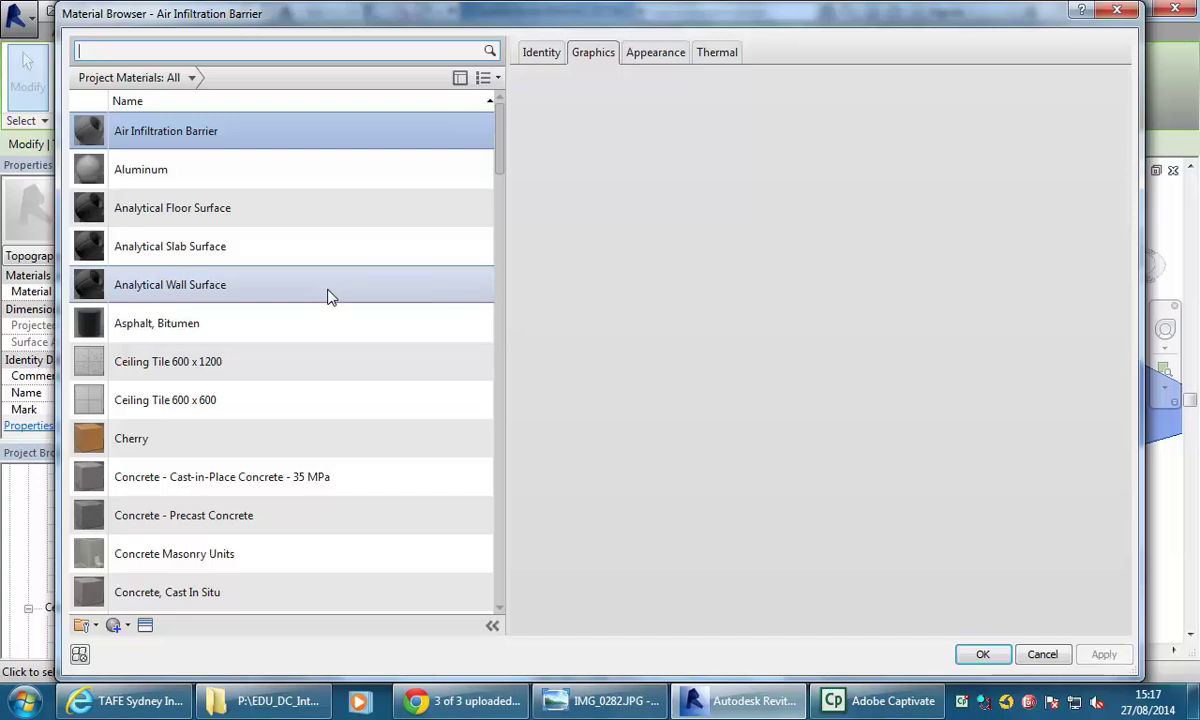
# Step: Duplicate the Site - Hardcore material and name the copy Site - Pavement
pyautogui.moveTo(500, 165); pyautogui.dragTo(501, 566)
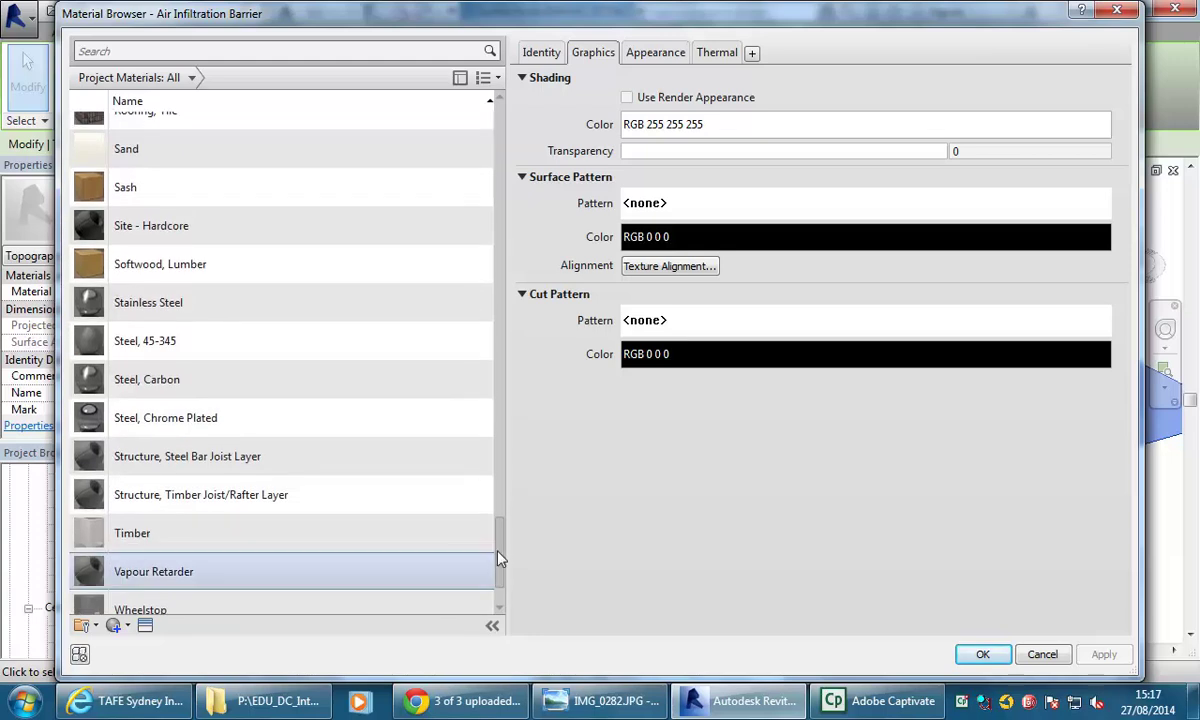
pyautogui.click(174, 228)
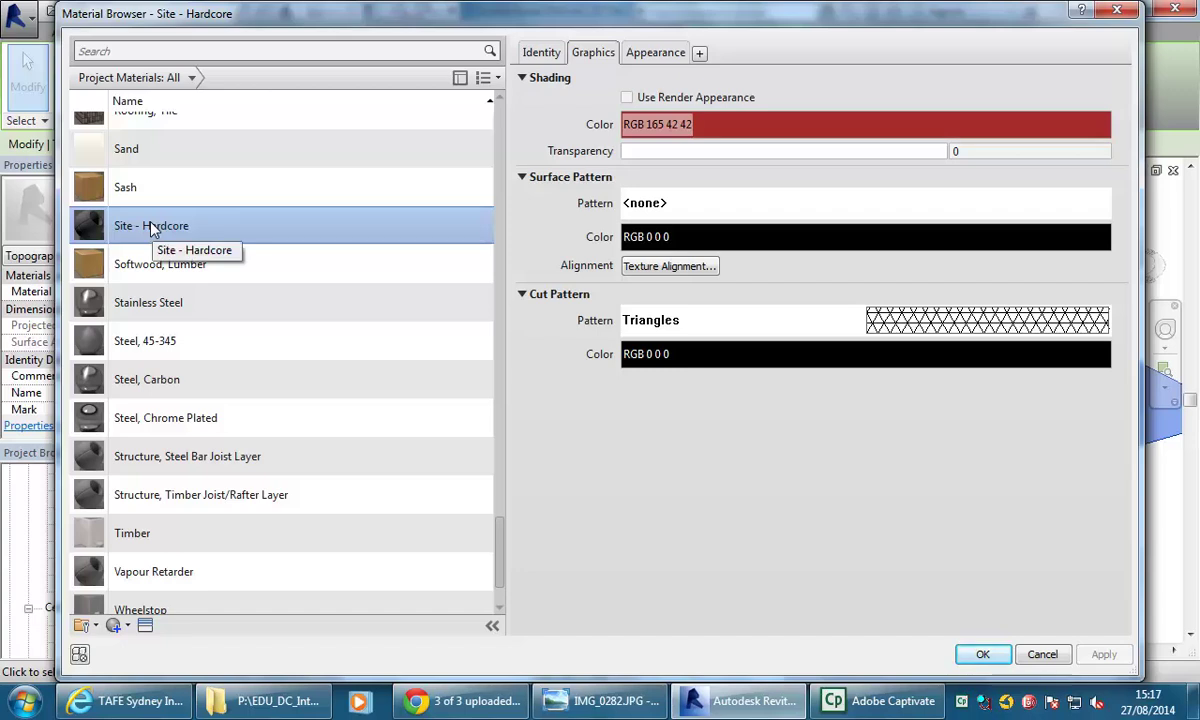
pyautogui.scroll(-1, 443, 520)
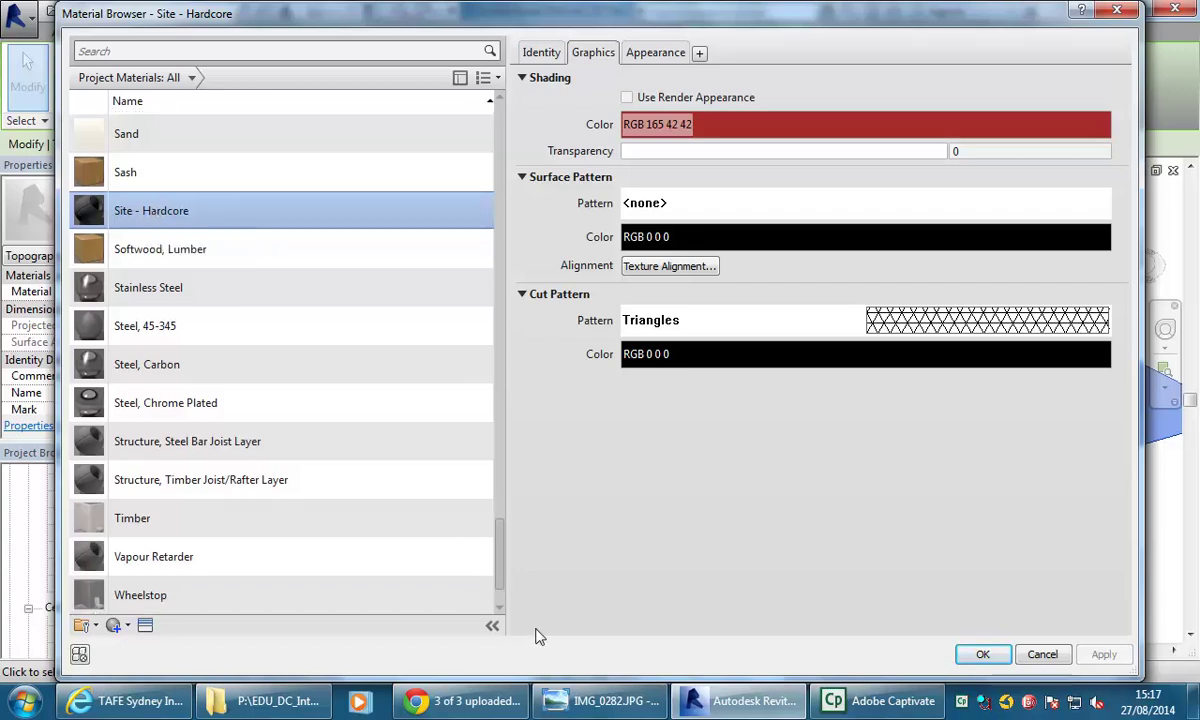
pyautogui.rightClick(163, 212)
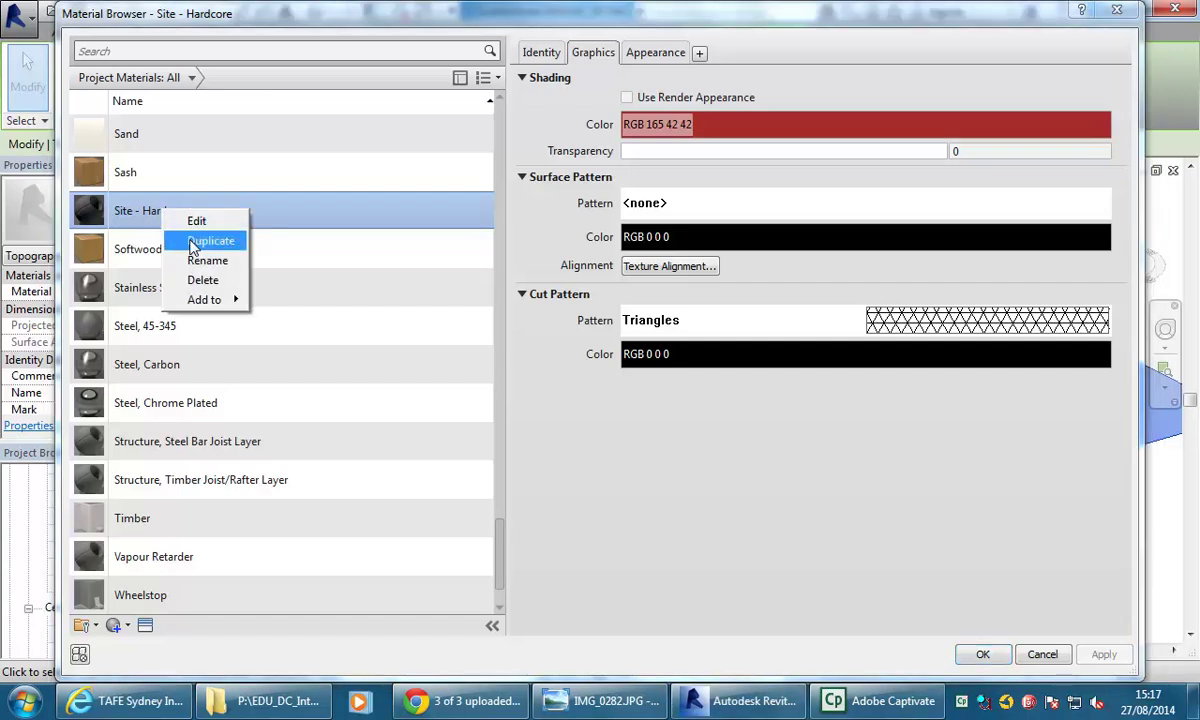
pyautogui.click(192, 244)
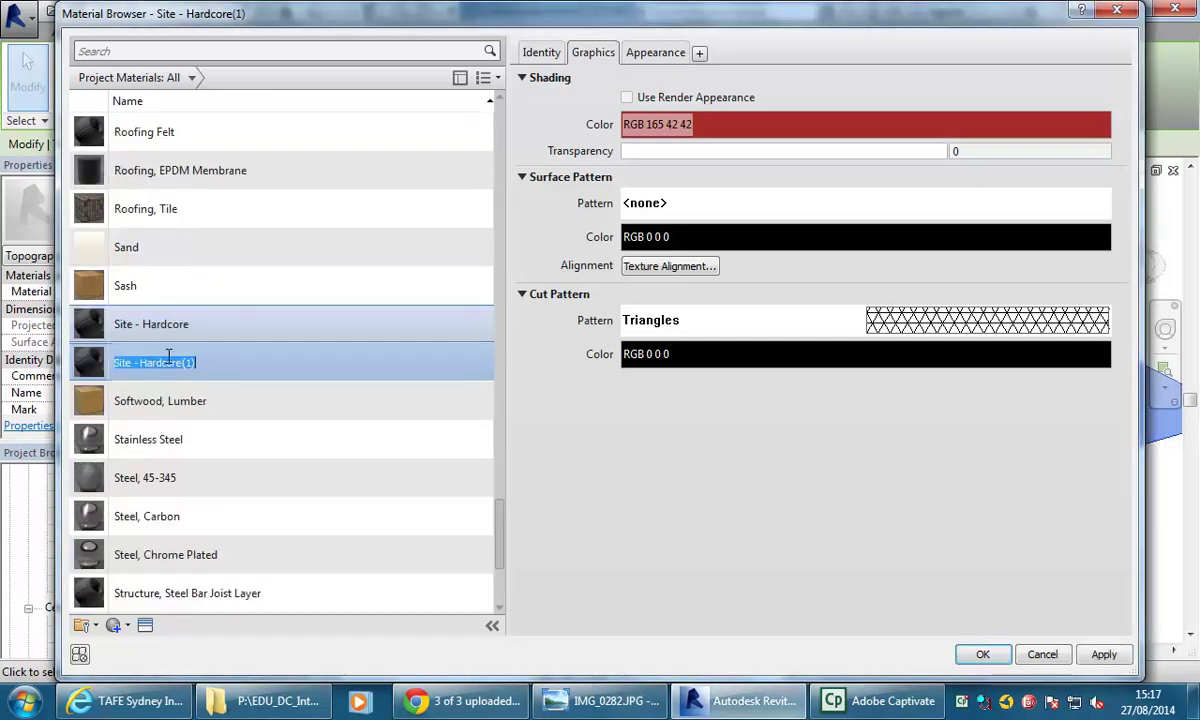
pyautogui.moveTo(141, 362); pyautogui.dragTo(241, 362)
pyautogui.press('BackSpace')
pyautogui.press('Return')
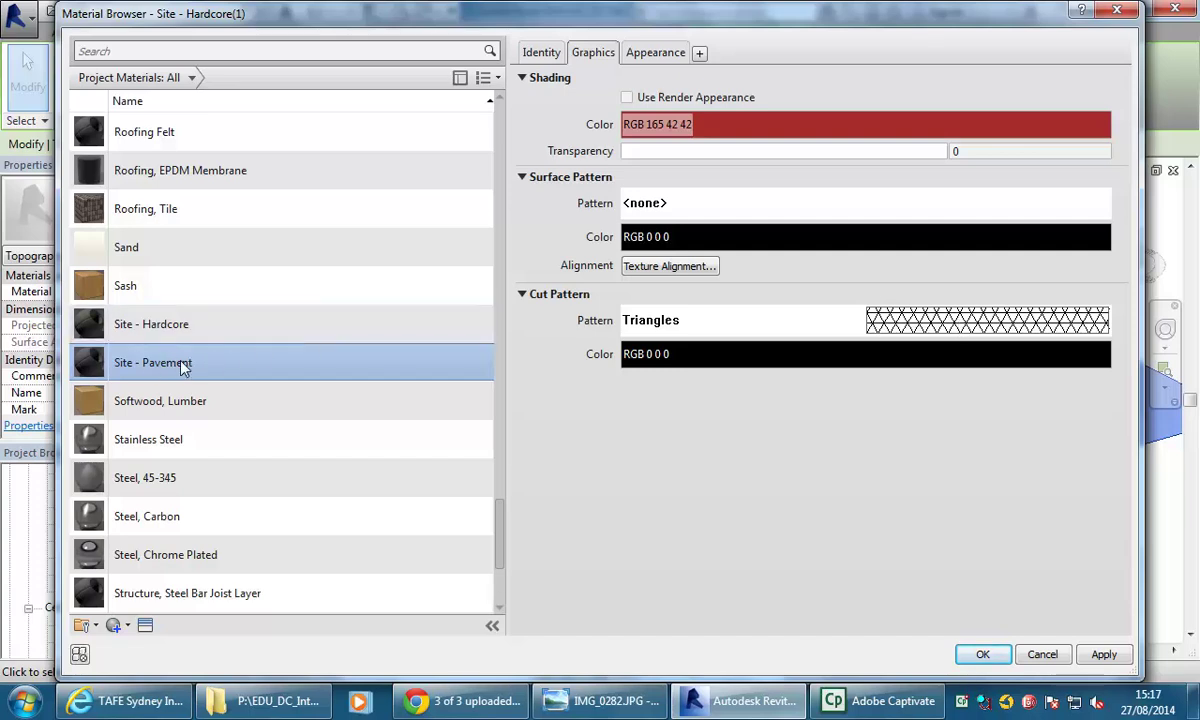
# Step: Replace the Site - Pavement material's appearance asset with Asphalt 1 from the Sitework category of the Appearance Library
pyautogui.click(657, 55)
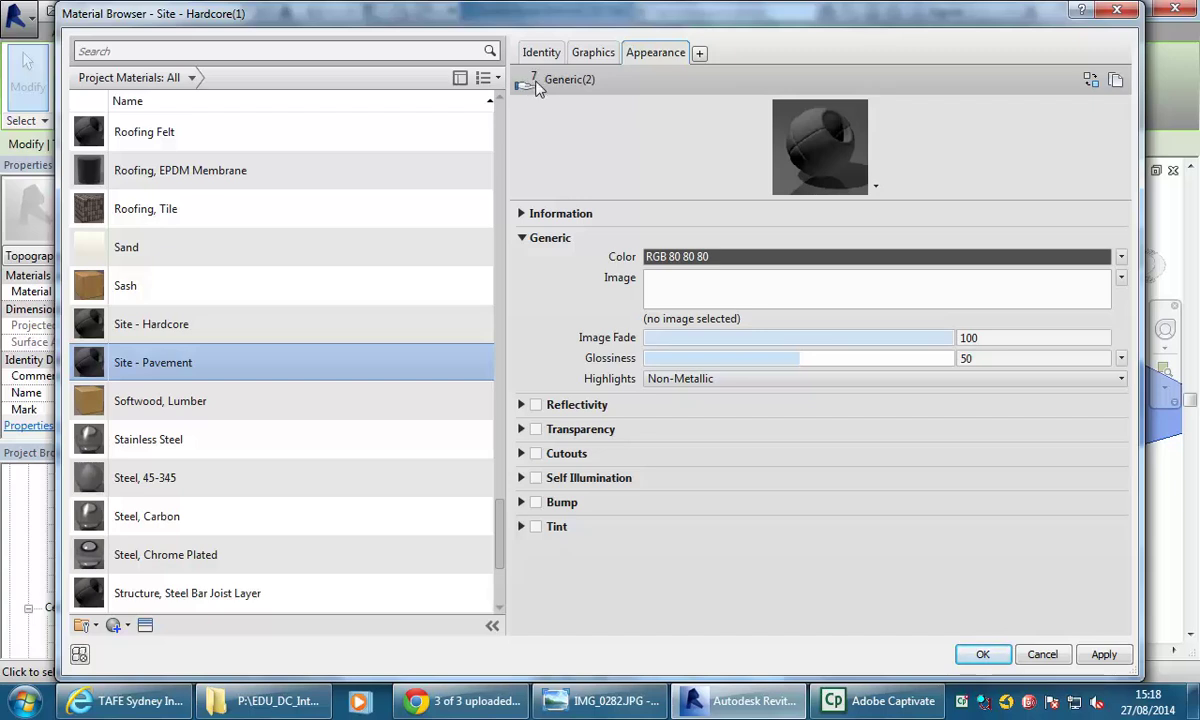
pyautogui.moveTo(538, 88)
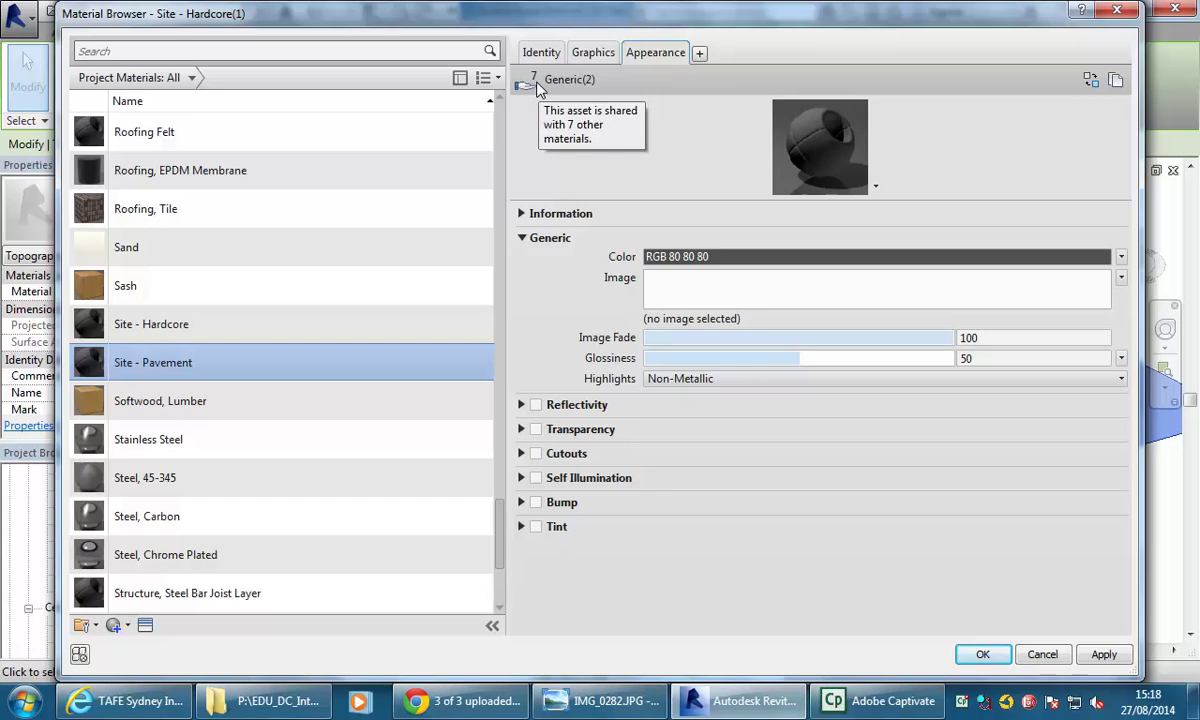
pyautogui.click(1090, 81)
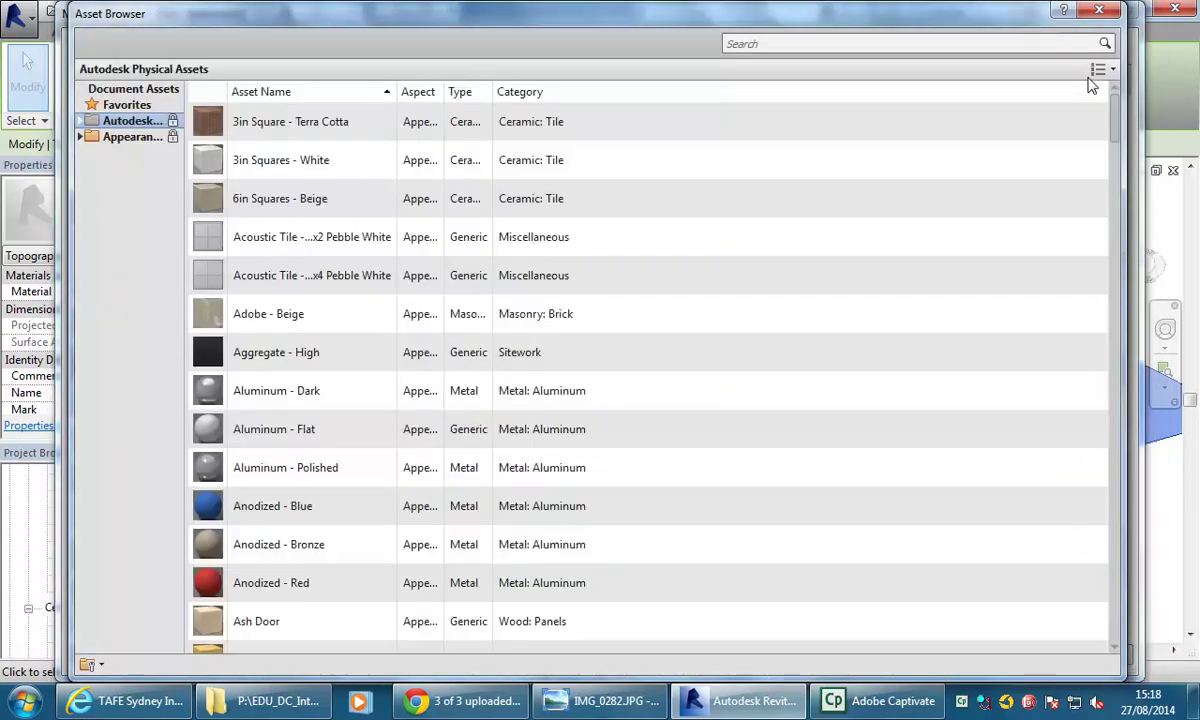
pyautogui.click(128, 140)
pyautogui.click(81, 138)
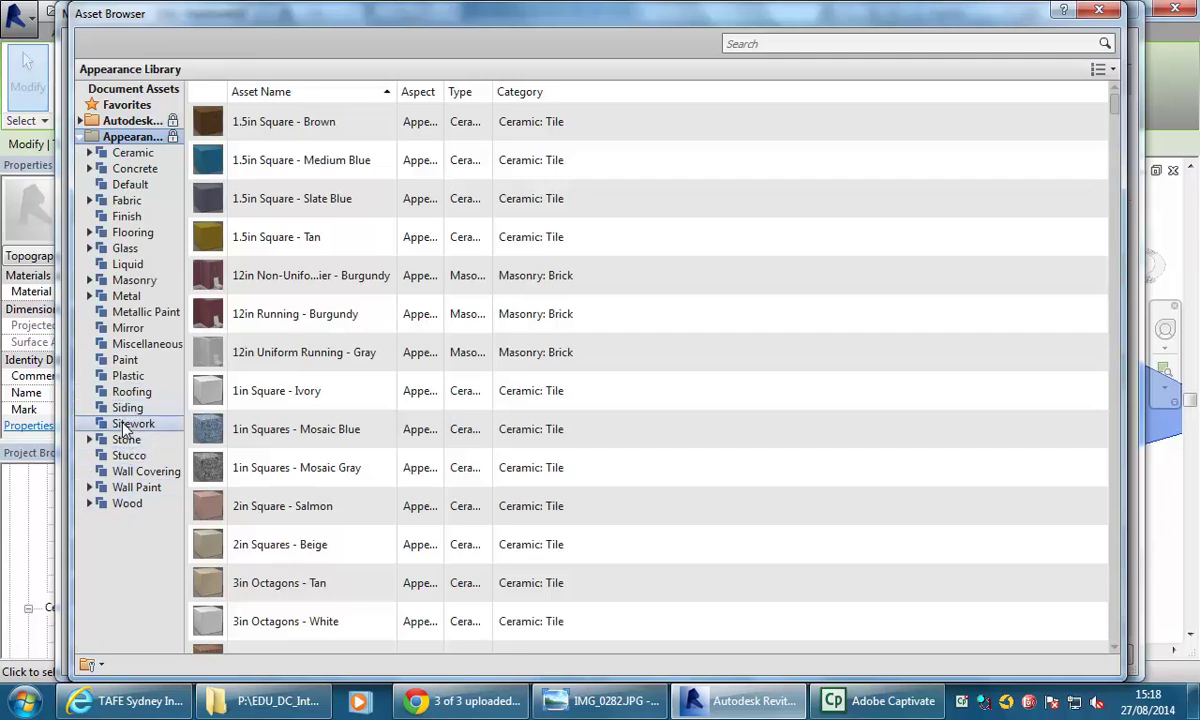
pyautogui.click(128, 421)
pyautogui.click(815, 236)
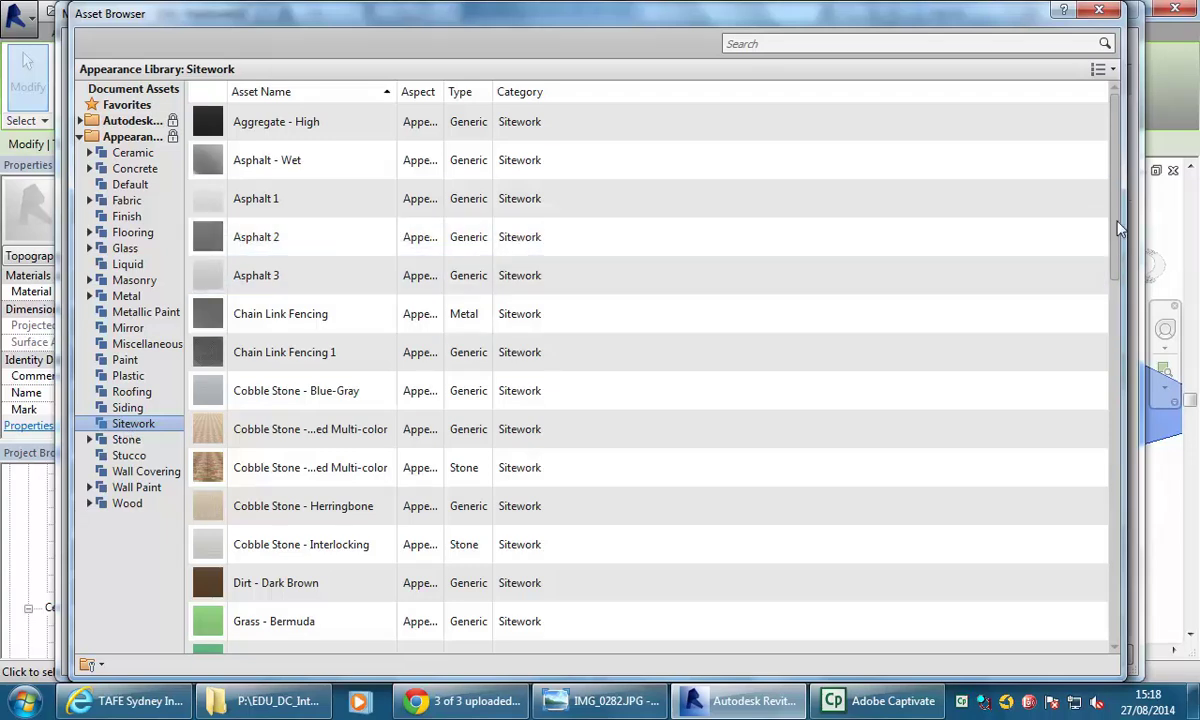
pyautogui.moveTo(1113, 219); pyautogui.dragTo(1136, 200)
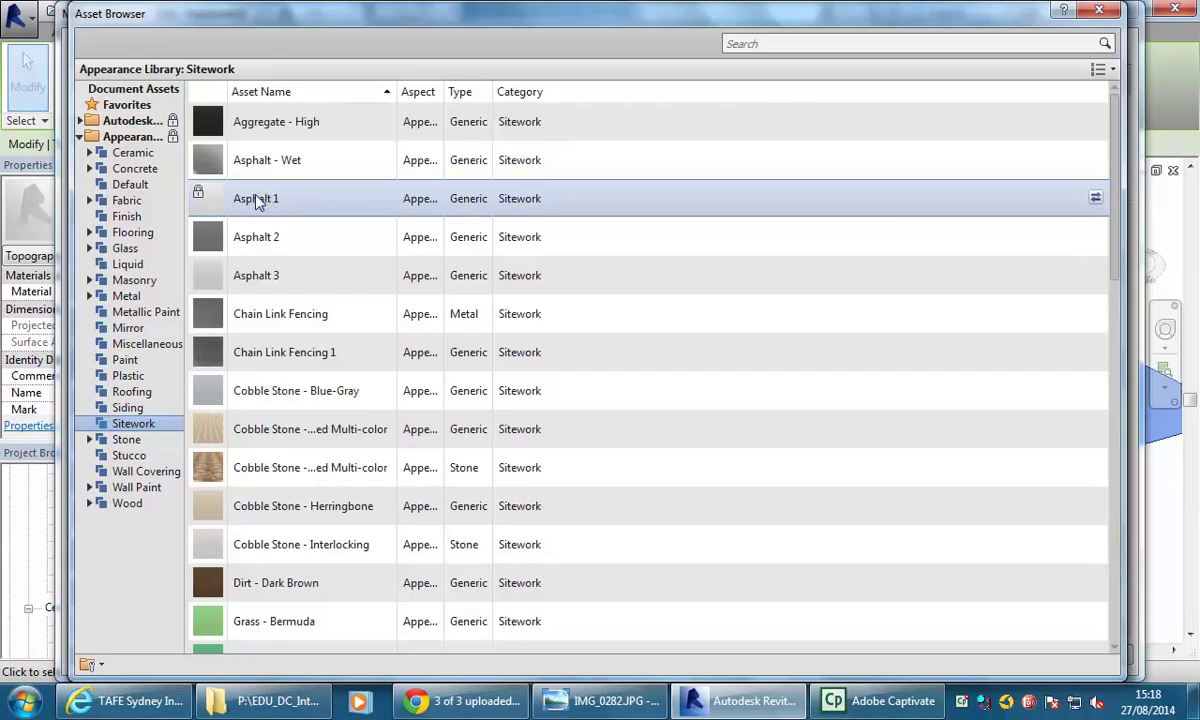
pyautogui.click(1095, 198)
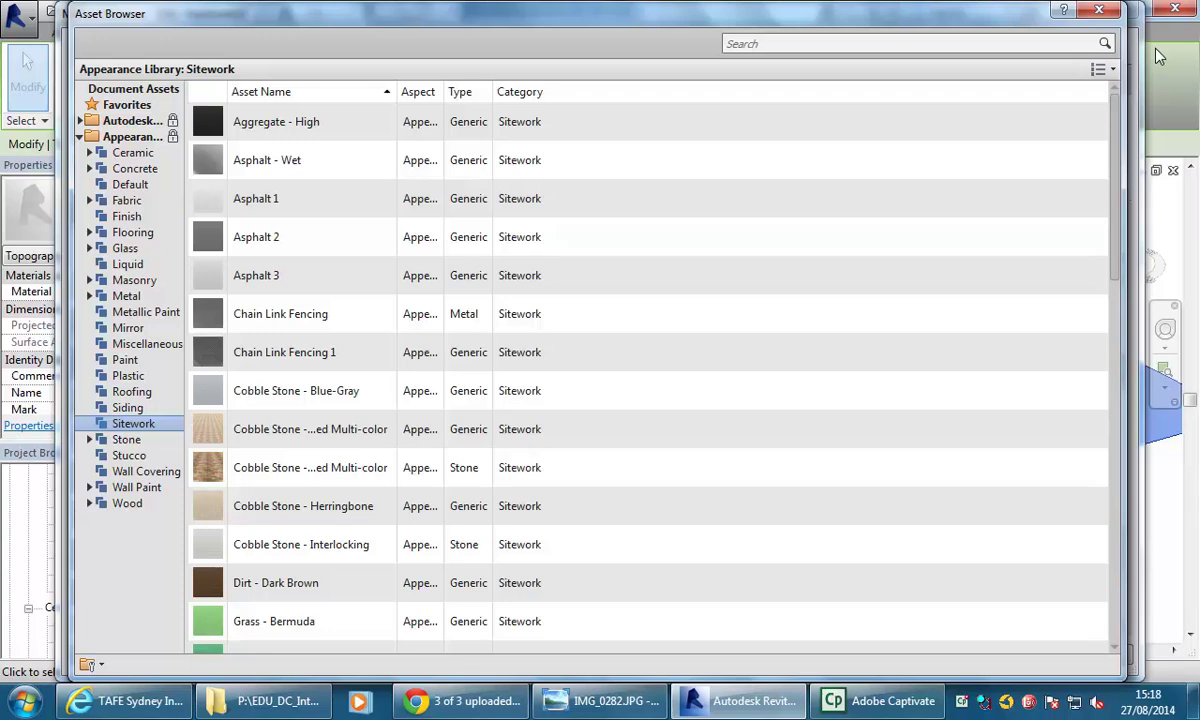
pyautogui.click(1099, 10)
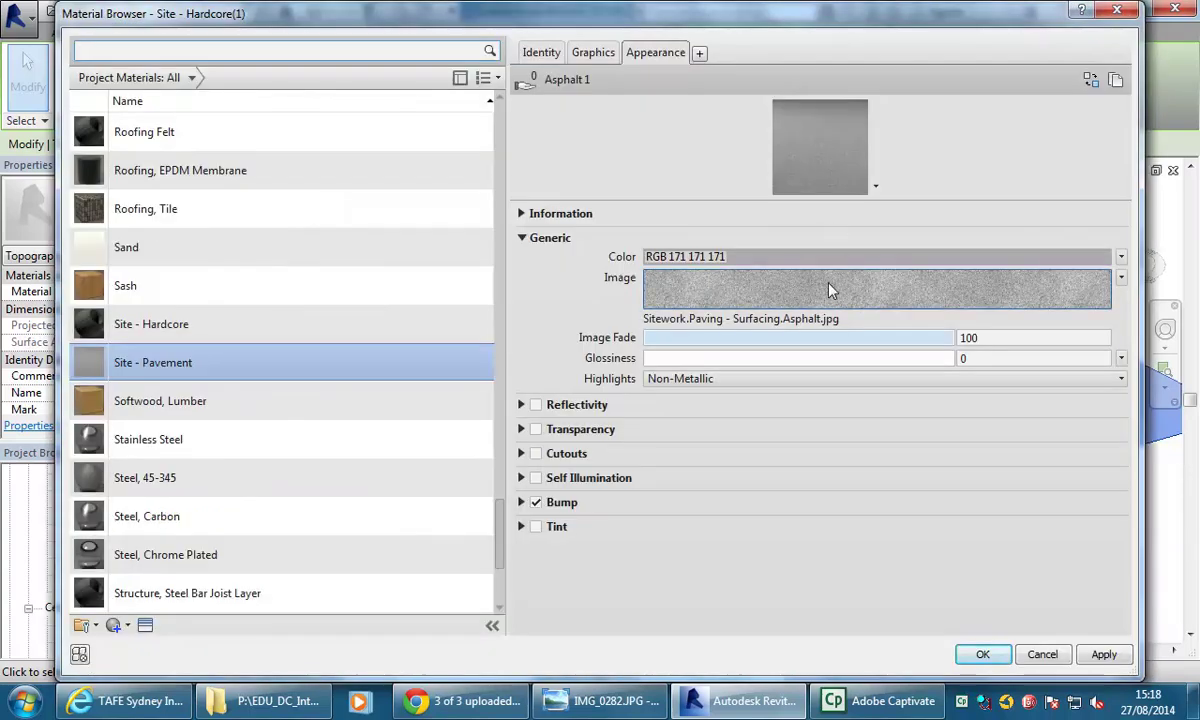
# Step: Use the render appearance for Site - Pavement's shading, assign the material to the site toposurface and deselect it
pyautogui.click(594, 56)
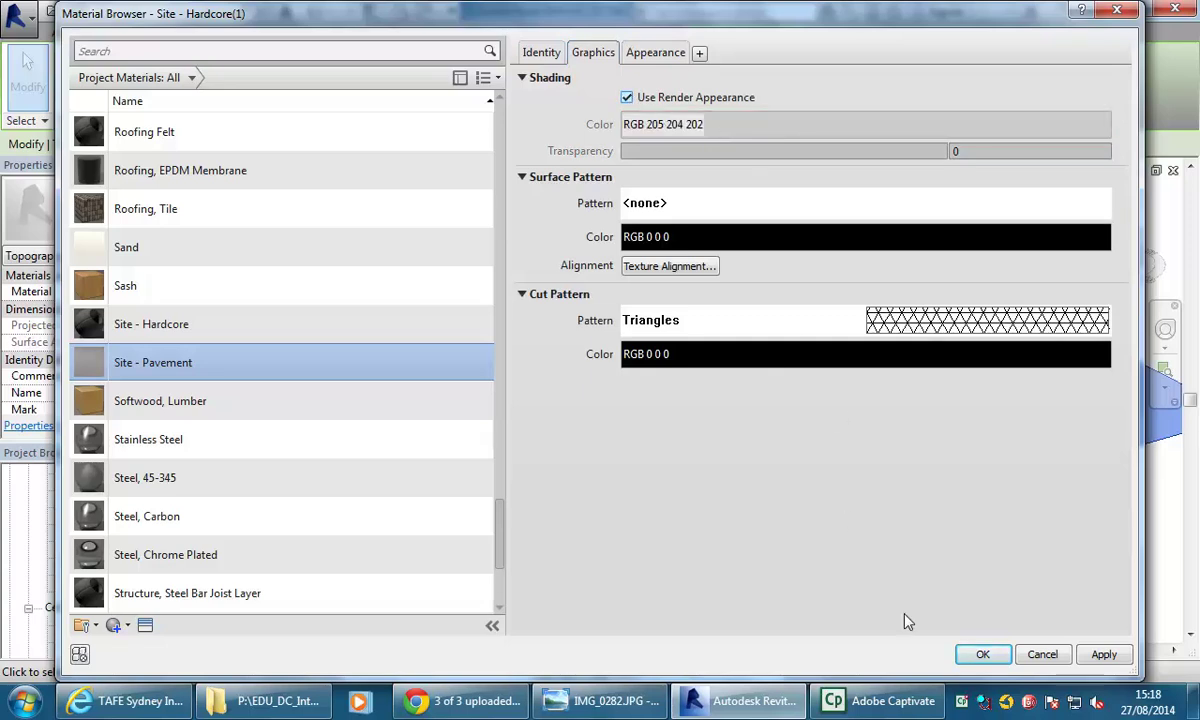
pyautogui.click(981, 657)
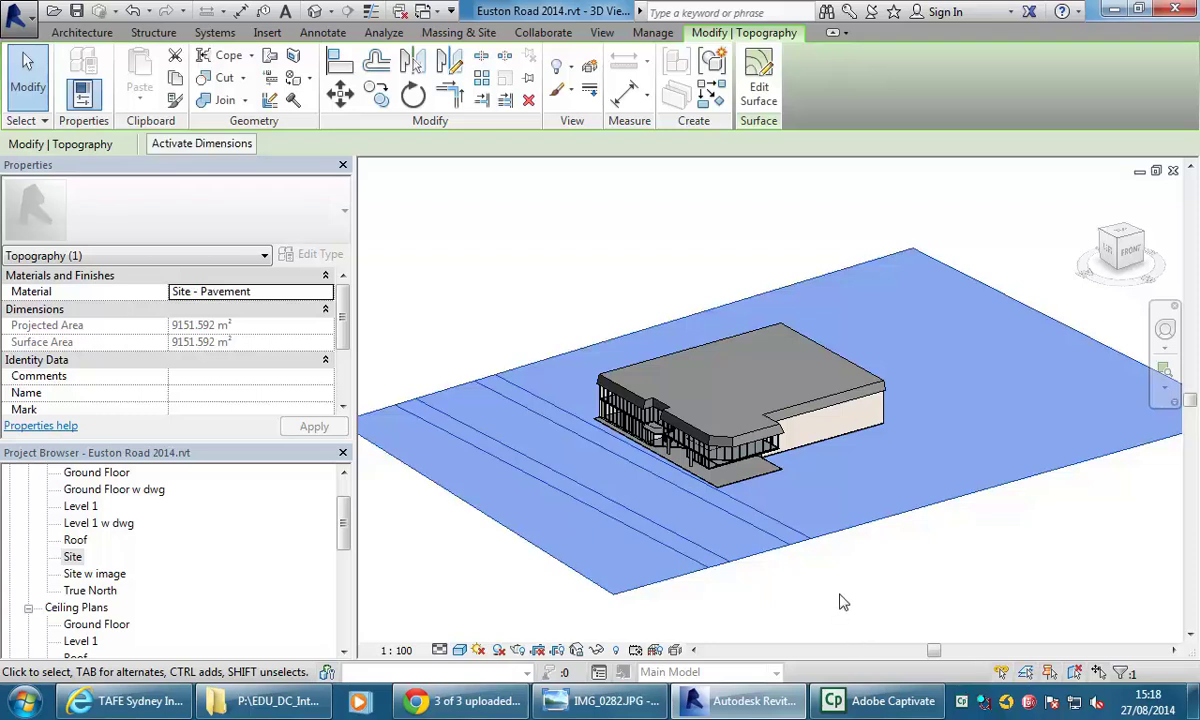
pyautogui.scroll(2, 763, 497)
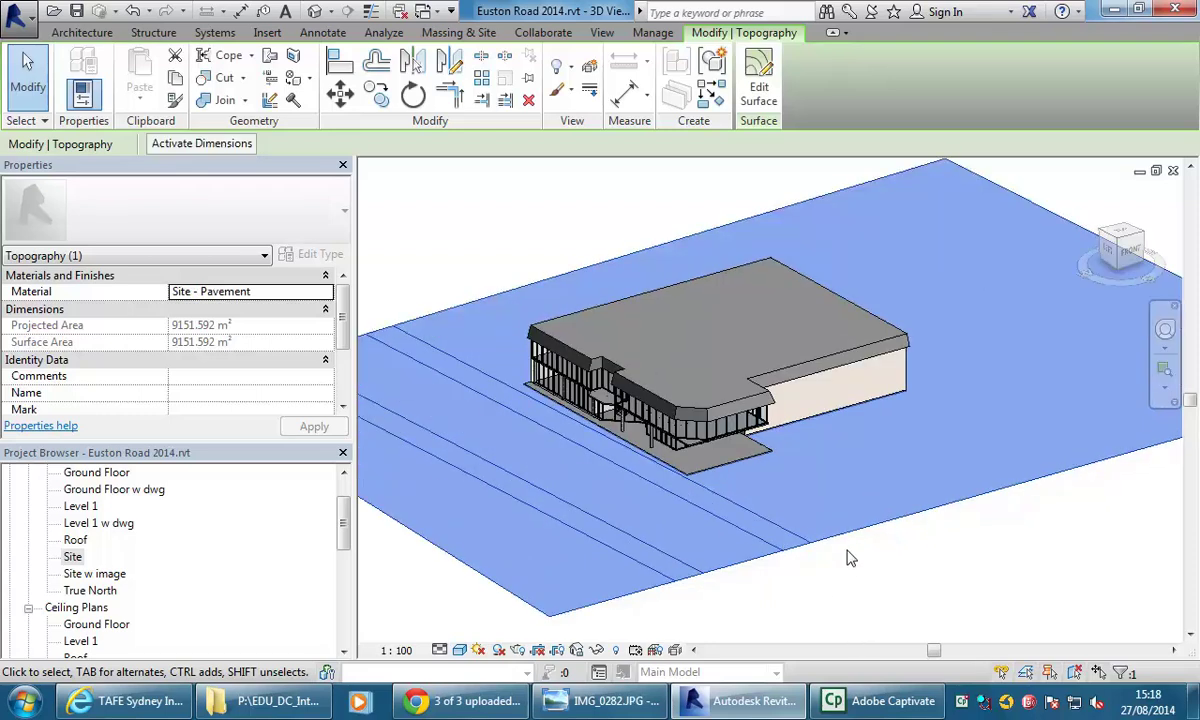
pyautogui.click(847, 572)
pyautogui.scroll(-3, 885, 567)
pyautogui.scroll(4, 835, 555)
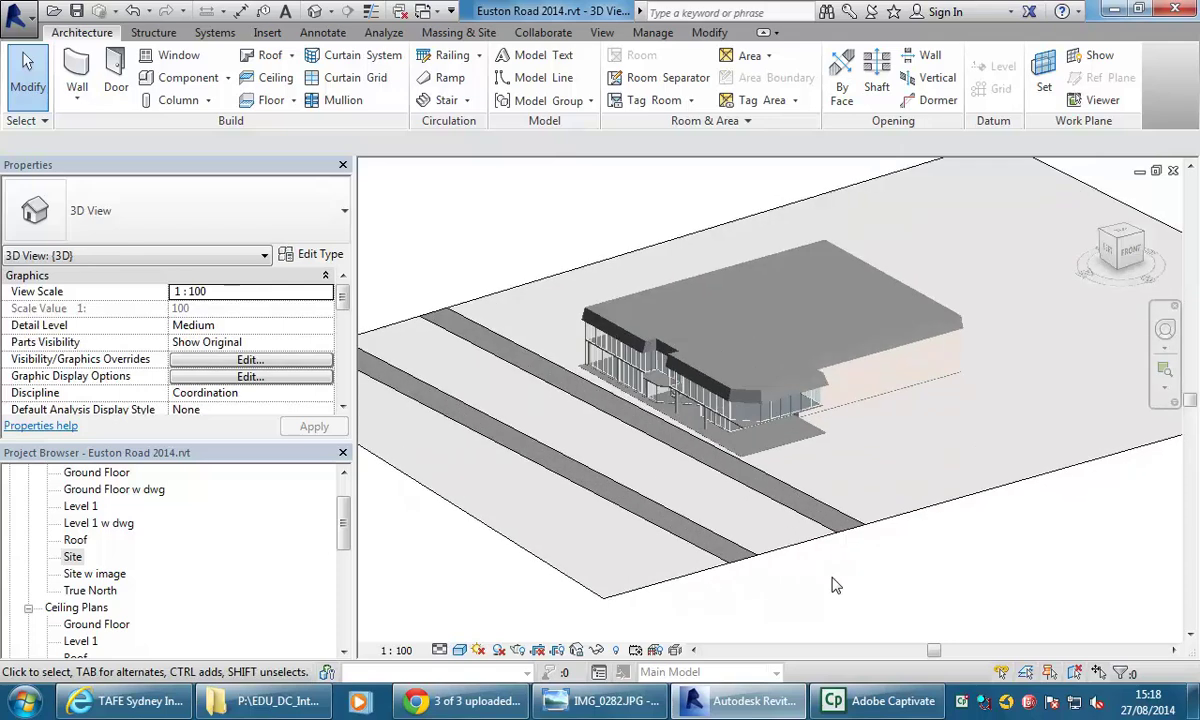
pyautogui.scroll(2, 825, 550)
pyautogui.click(796, 550)
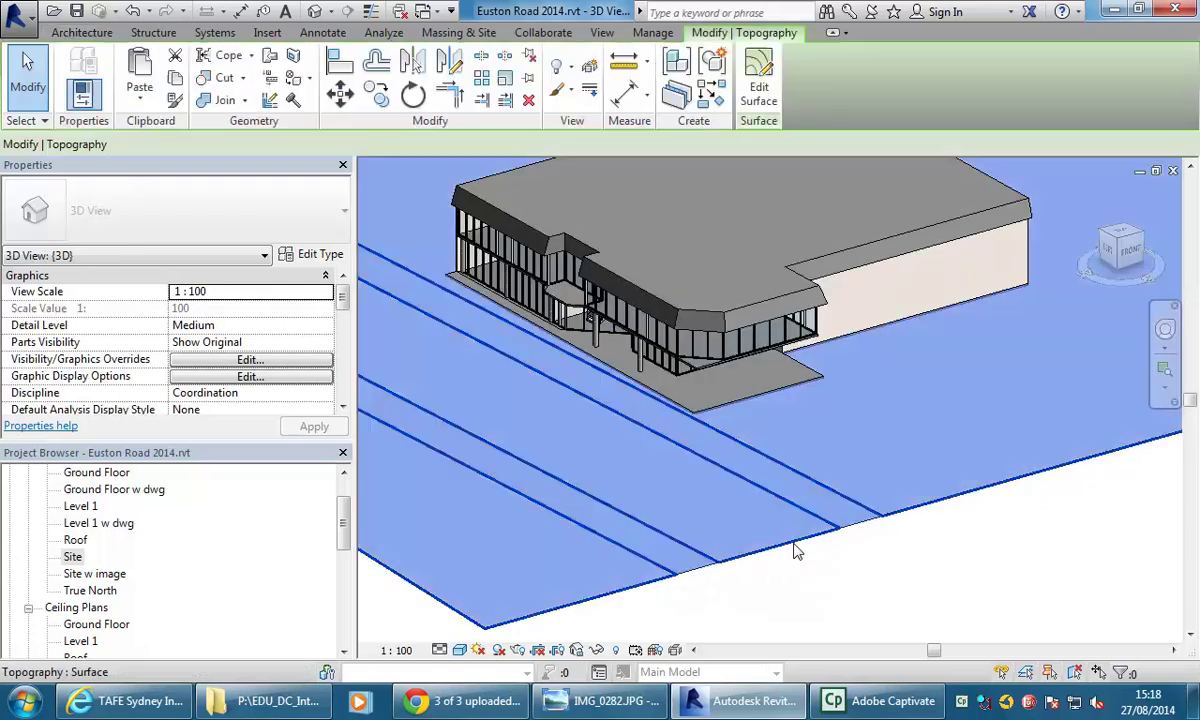
pyautogui.scroll(-3, 865, 560)
pyautogui.scroll(3, 887, 543)
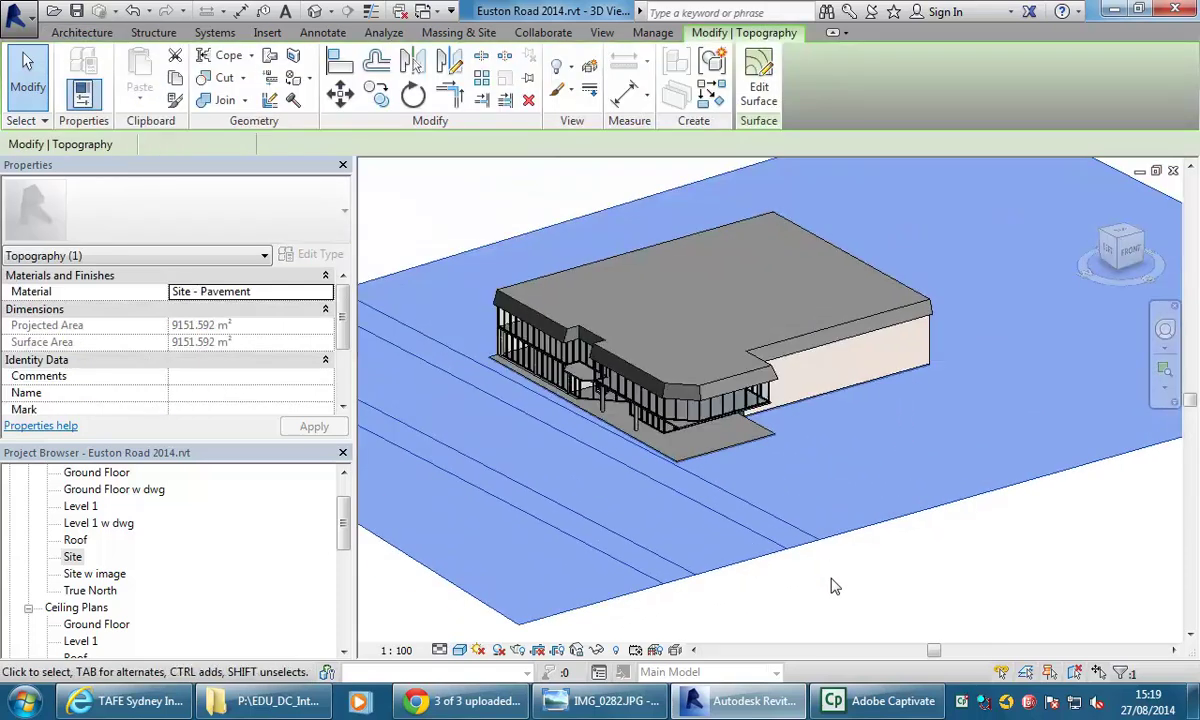
pyautogui.click(836, 584)
# Step: Select the main site toposurface and open the material choices for it
pyautogui.scroll(2, 800, 560)
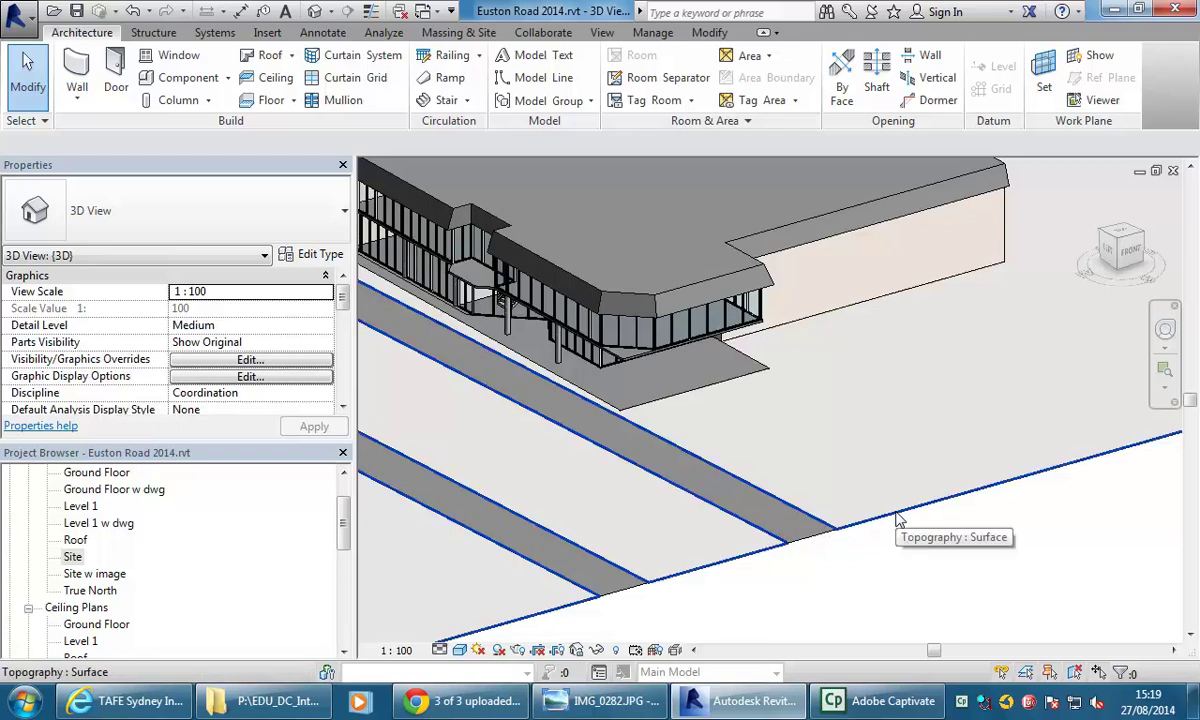
pyautogui.click(898, 519)
pyautogui.scroll(-3, 880, 528)
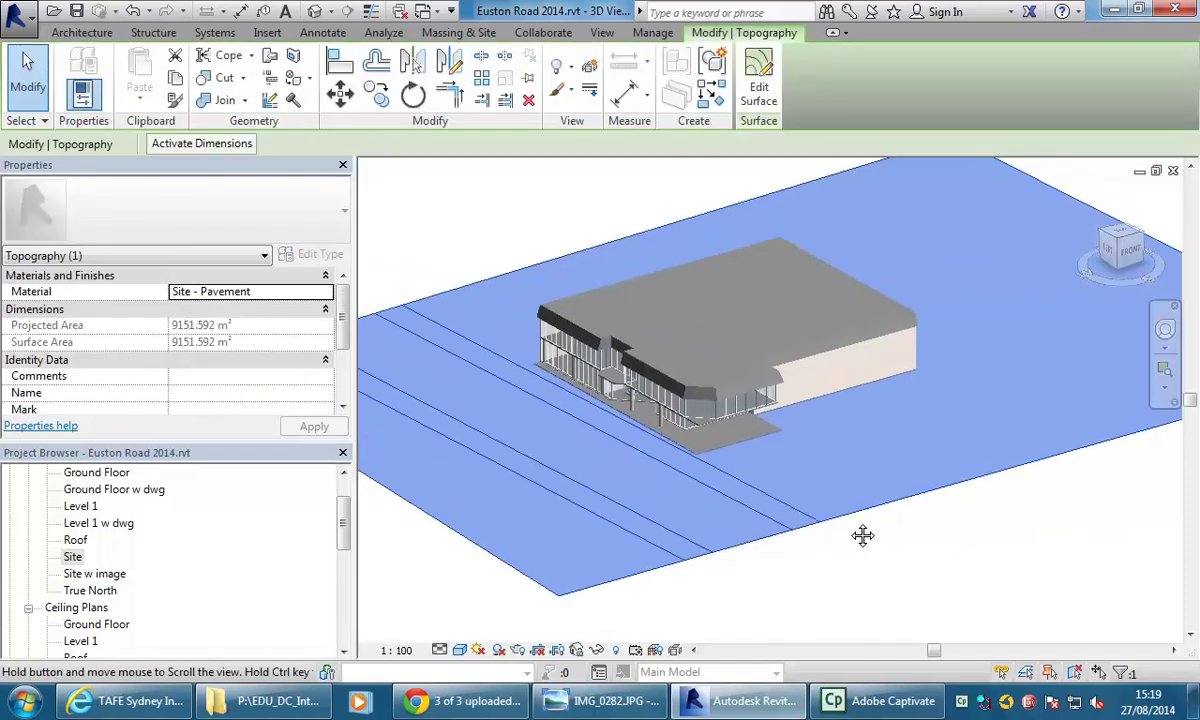
pyautogui.click(278, 293)
pyautogui.click(327, 292)
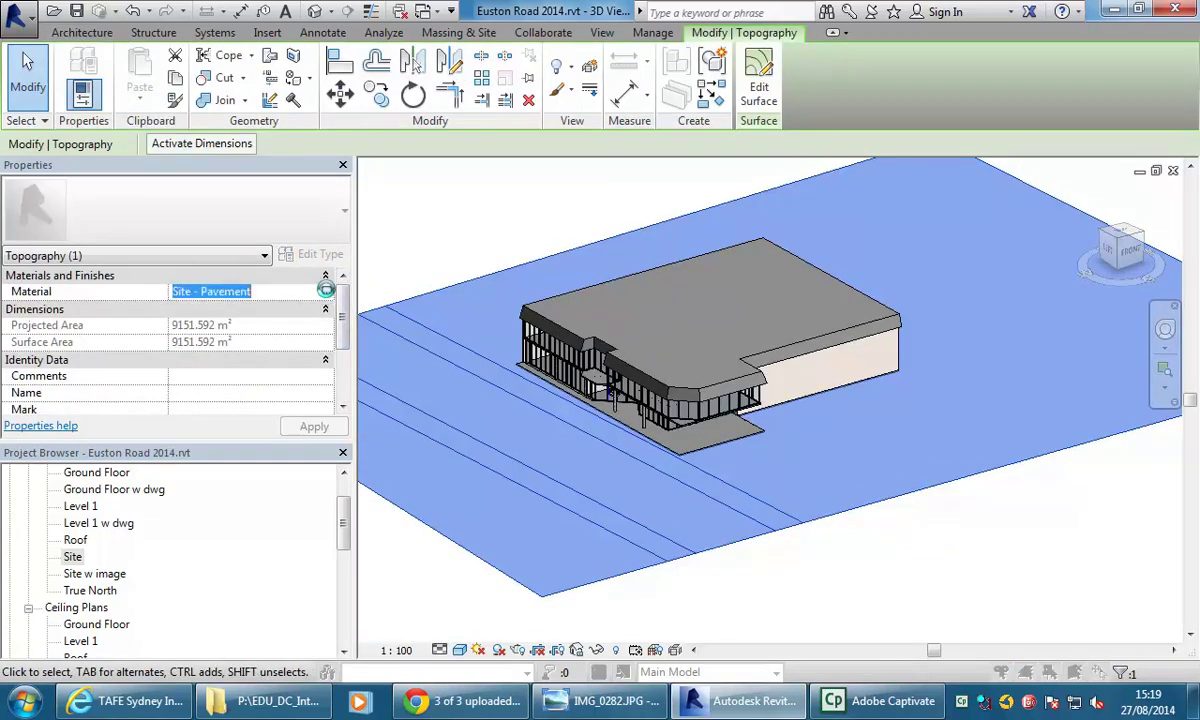
pyautogui.click(201, 328)
pyautogui.click(627, 97)
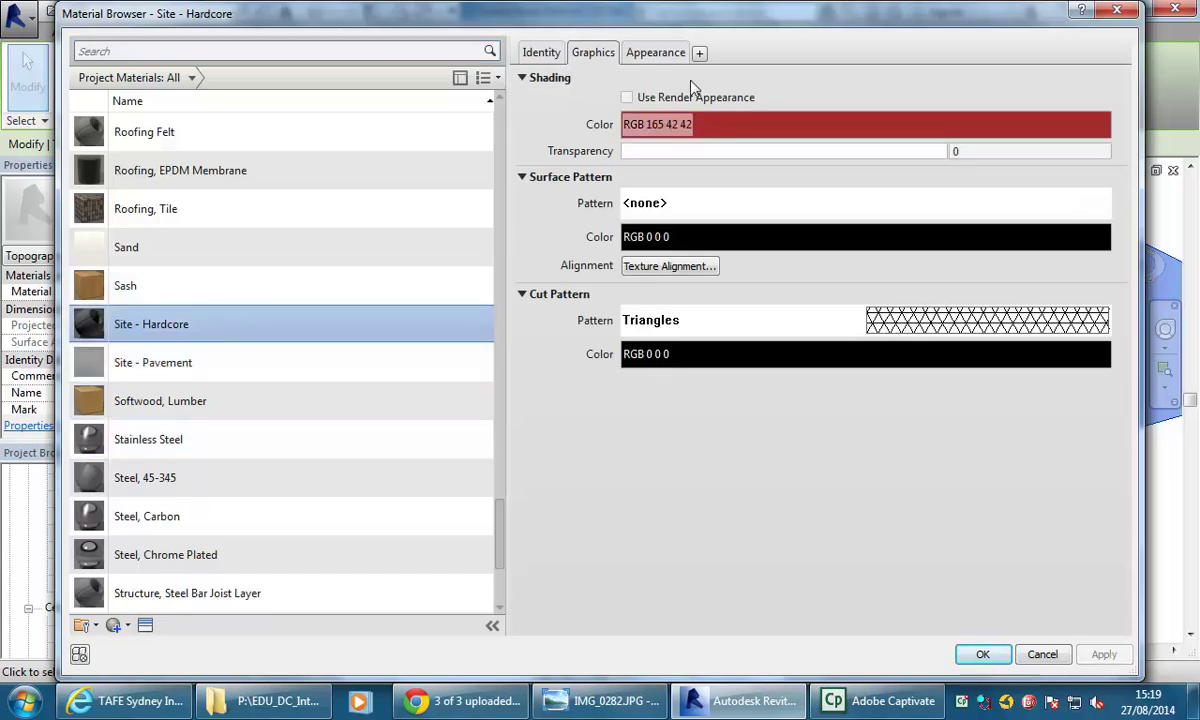
pyautogui.click(656, 54)
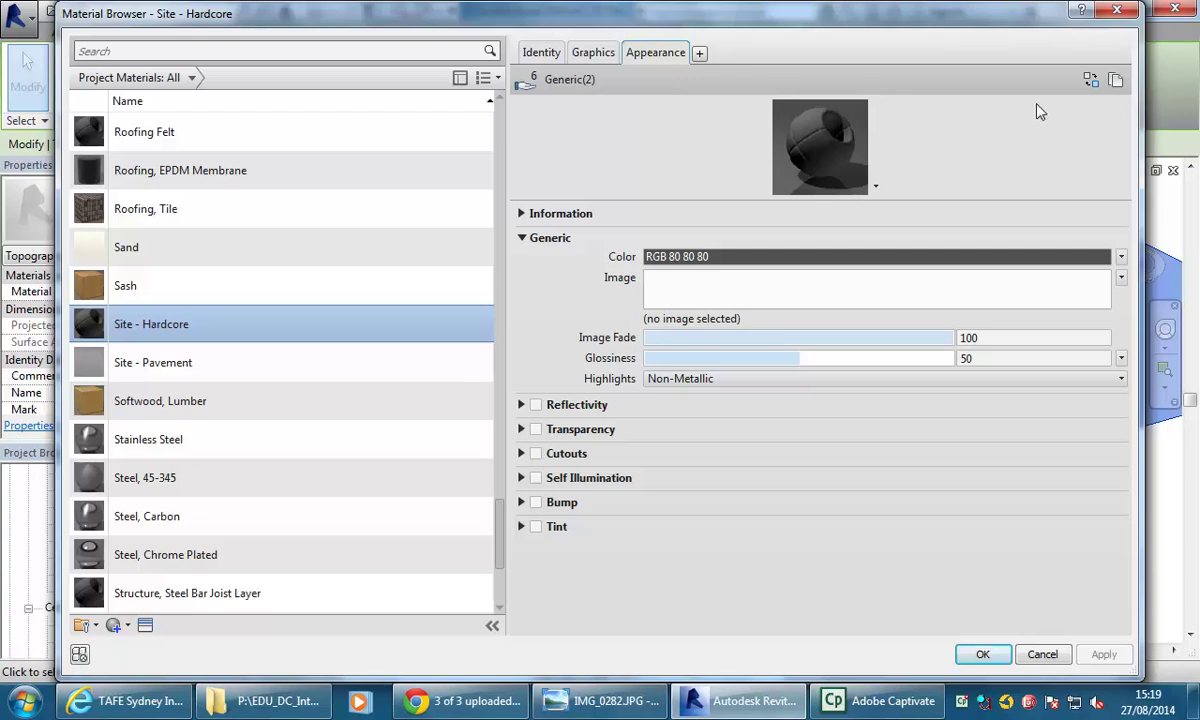
pyautogui.click(1090, 79)
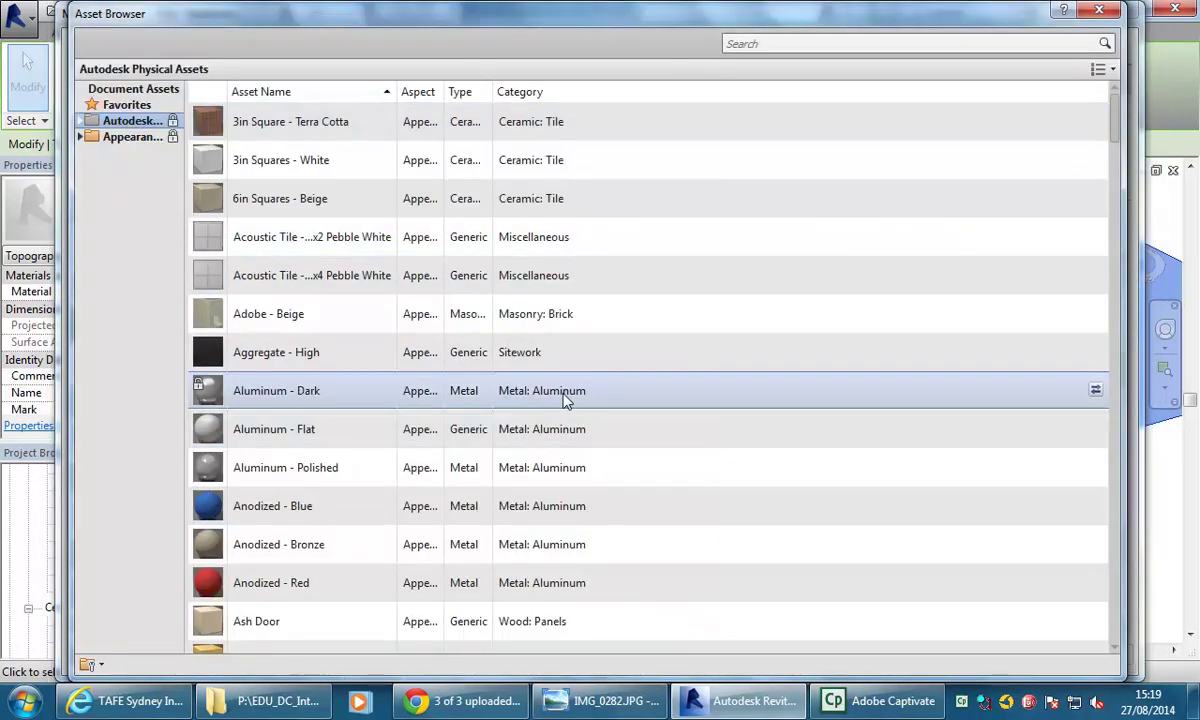
pyautogui.moveTo(1114, 121)
pyautogui.mouseDown()
pyautogui.moveTo(1114, 141)
pyautogui.moveTo(1115, 101)
pyautogui.mouseUp()
pyautogui.click(1099, 10)
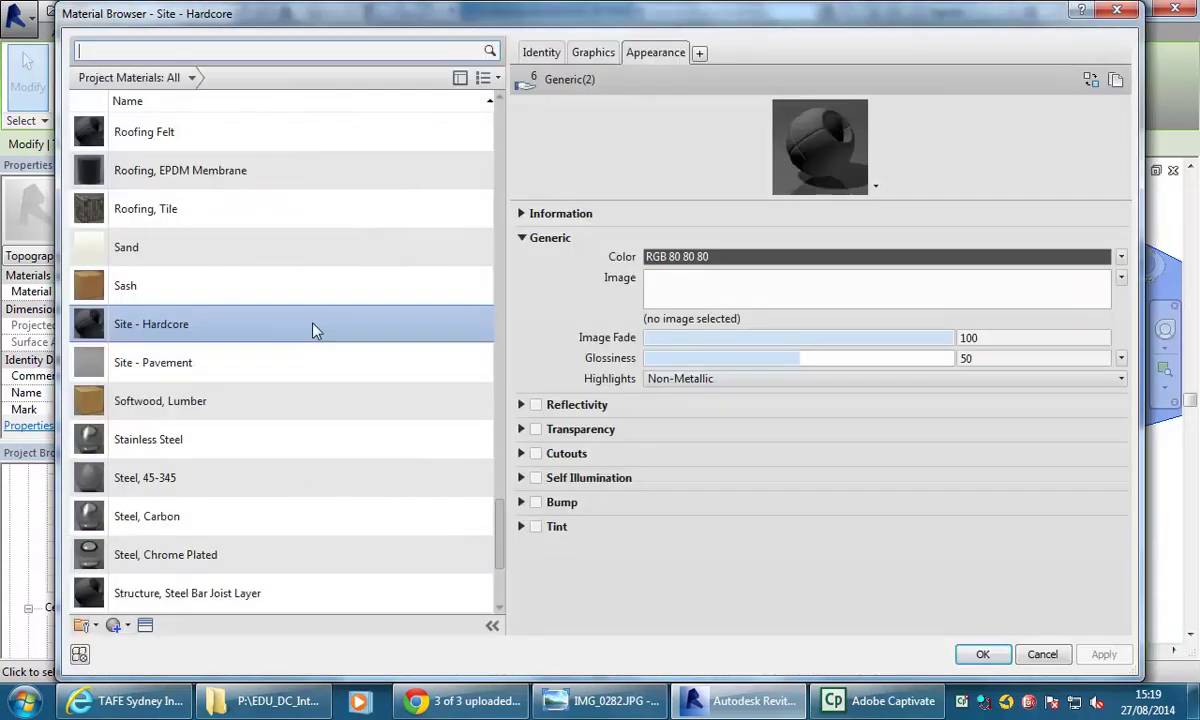
# Step: Duplicate the Site - Hardcore material and name the copy Site - Driveway
pyautogui.rightClick(155, 325)
pyautogui.click(200, 355)
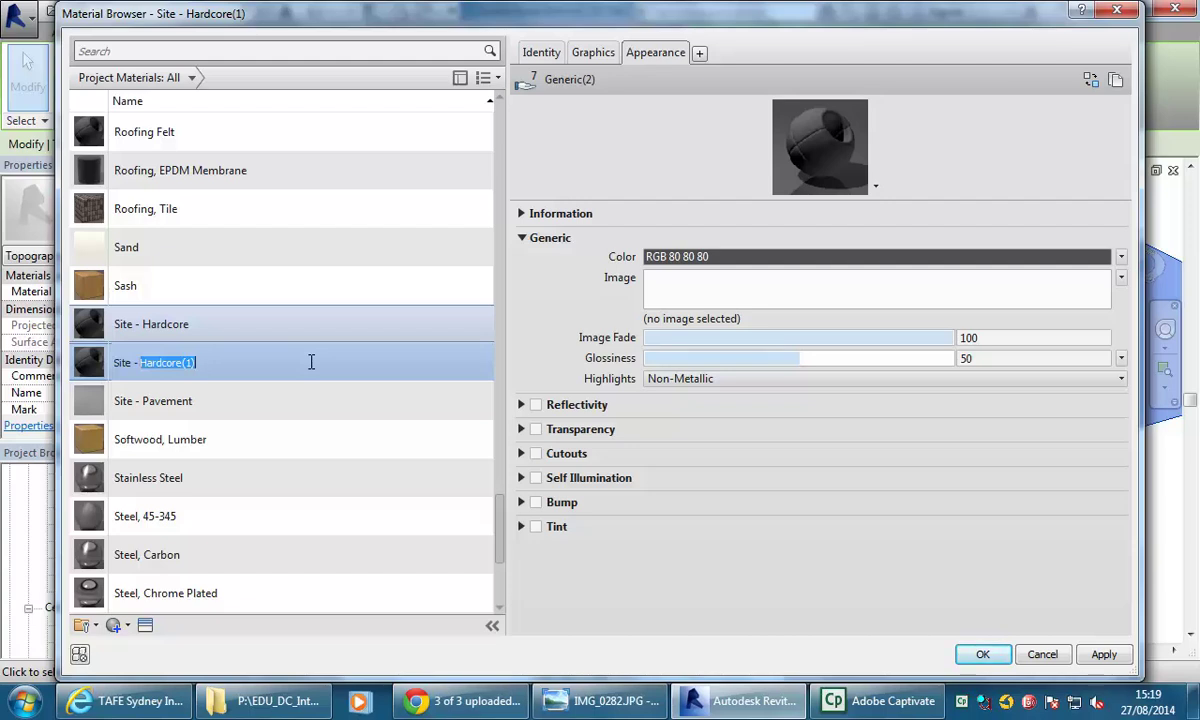
pyautogui.write('Driveway')
pyautogui.press('Return')
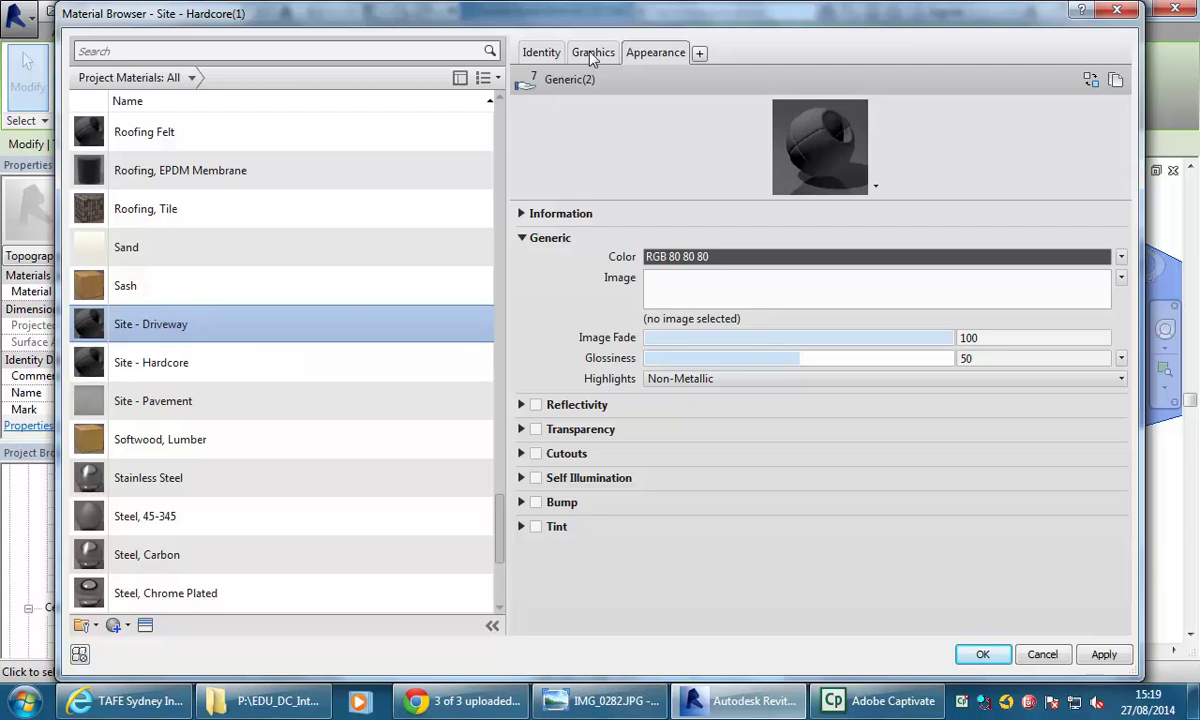
# Step: Replace the Site - Driveway material's appearance asset with Asphalt 3 from the Sitework category of the Appearance Library
pyautogui.click(1091, 81)
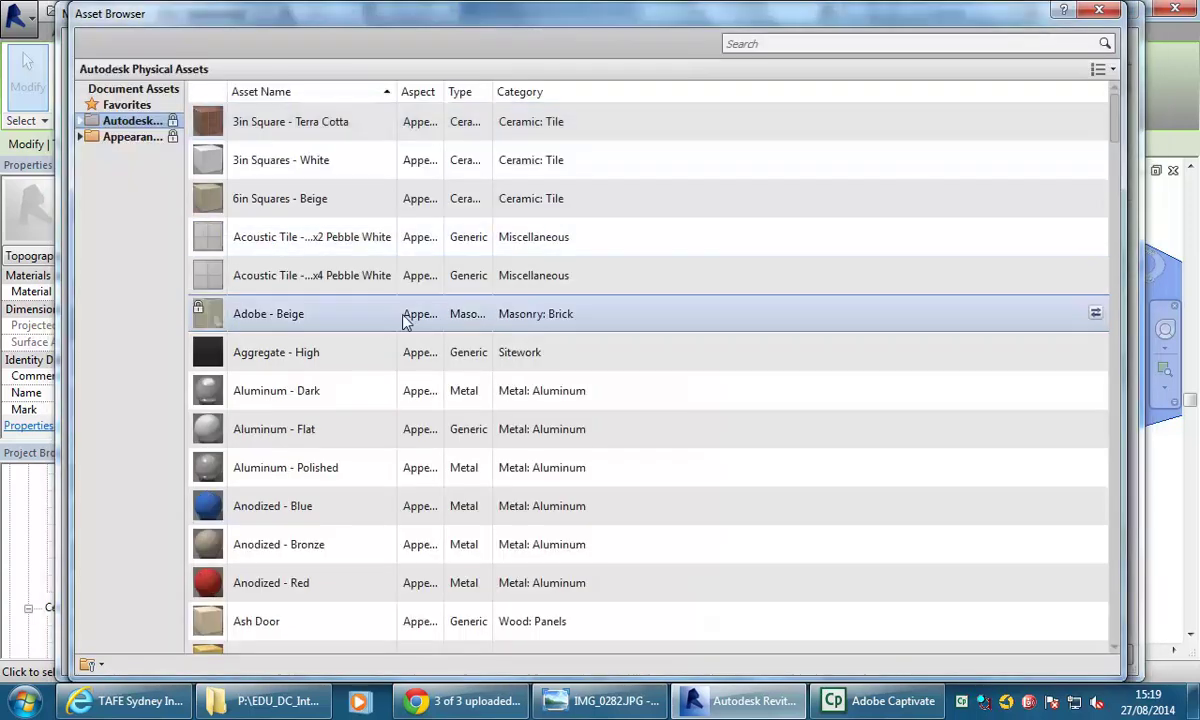
pyautogui.click(124, 140)
pyautogui.click(81, 137)
pyautogui.click(131, 424)
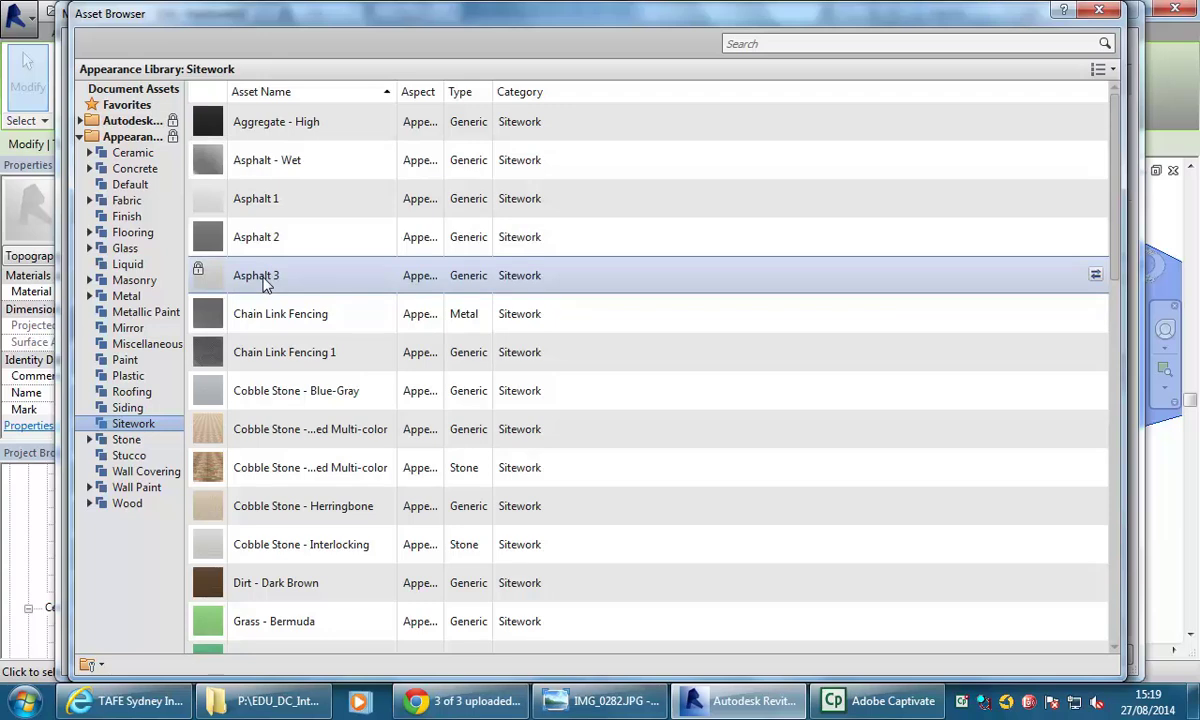
pyautogui.doubleClick(265, 283)
pyautogui.click(1099, 11)
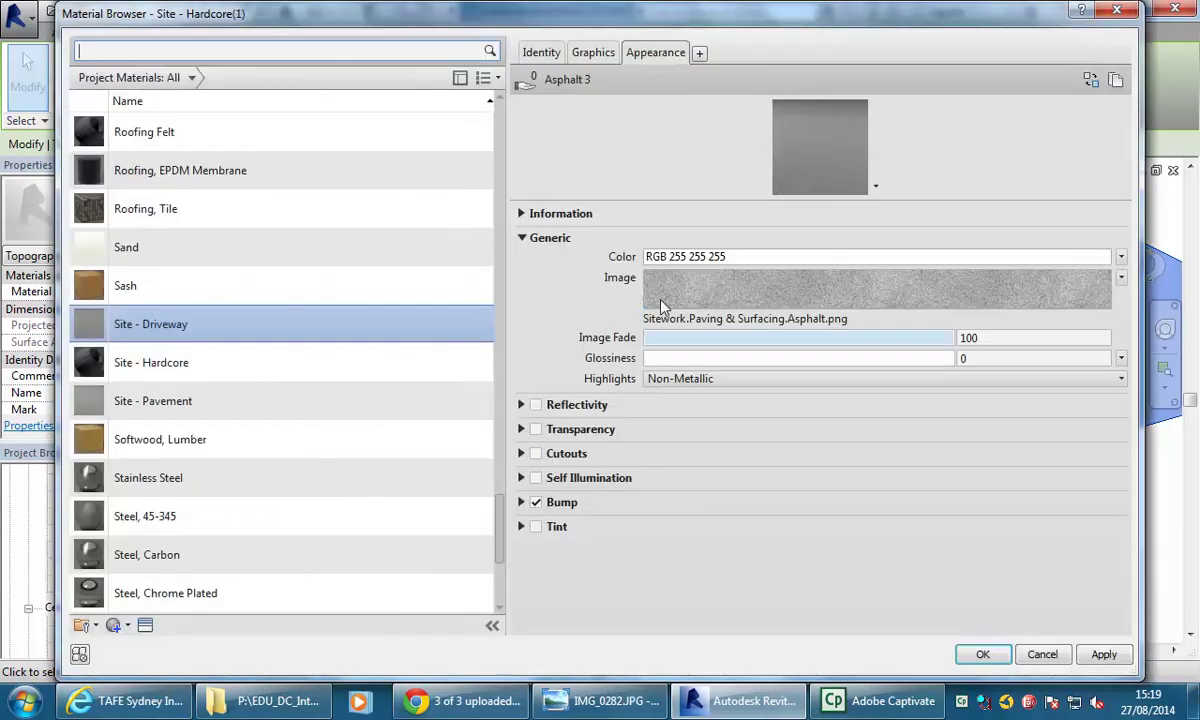
# Step: Use the render appearance for Site - Driveway's shading, assign the material to the main site toposurface and deselect it
pyautogui.click(593, 52)
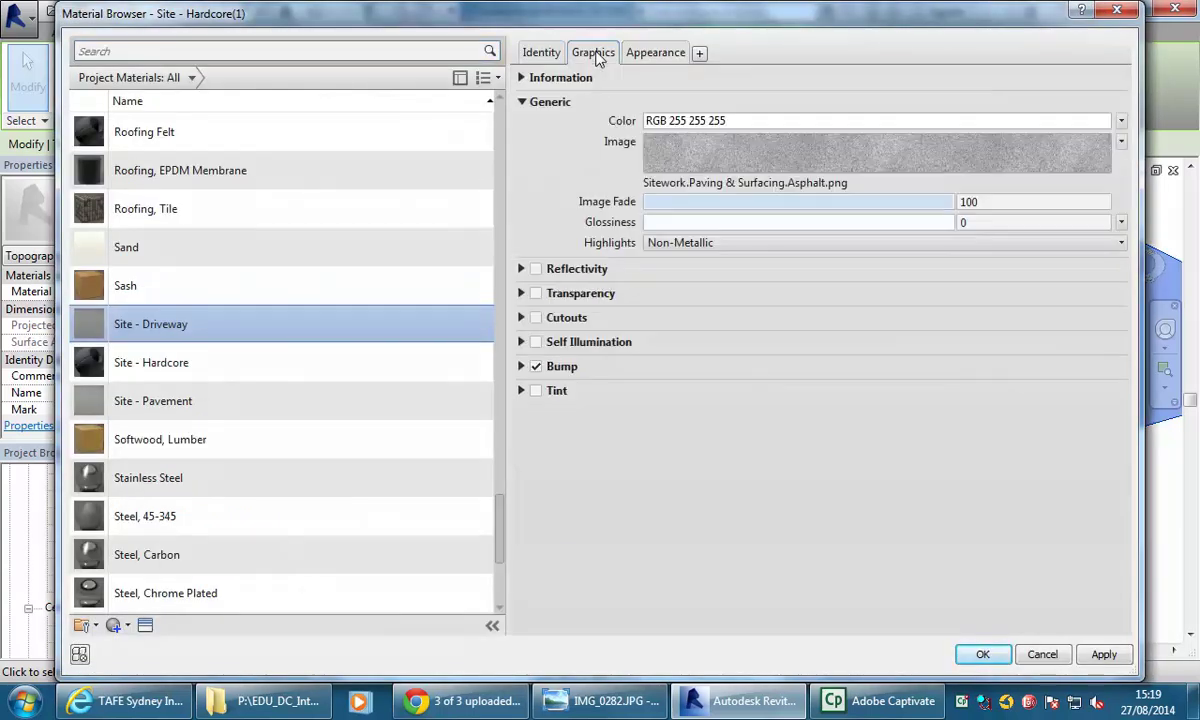
pyautogui.click(627, 97)
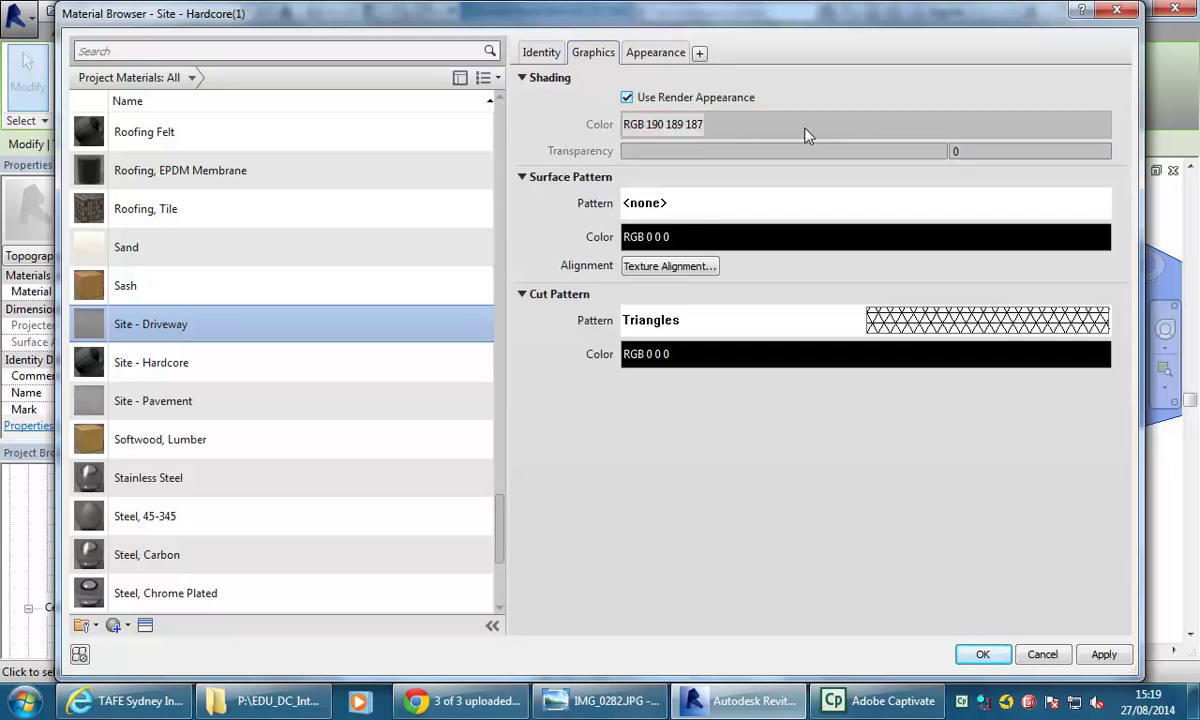
pyautogui.click(978, 655)
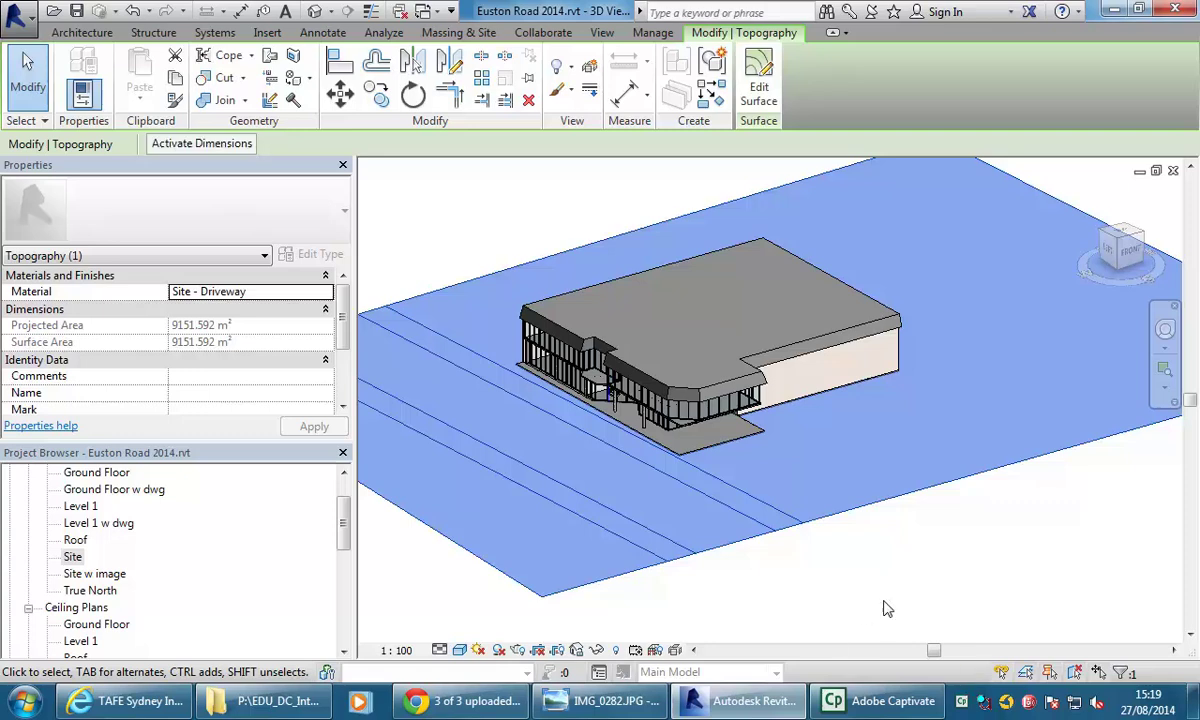
pyautogui.click(828, 590)
# Step: Select both footpath subregions, assign them the Site - Pavement material and deselect them
pyautogui.scroll(3, 800, 540)
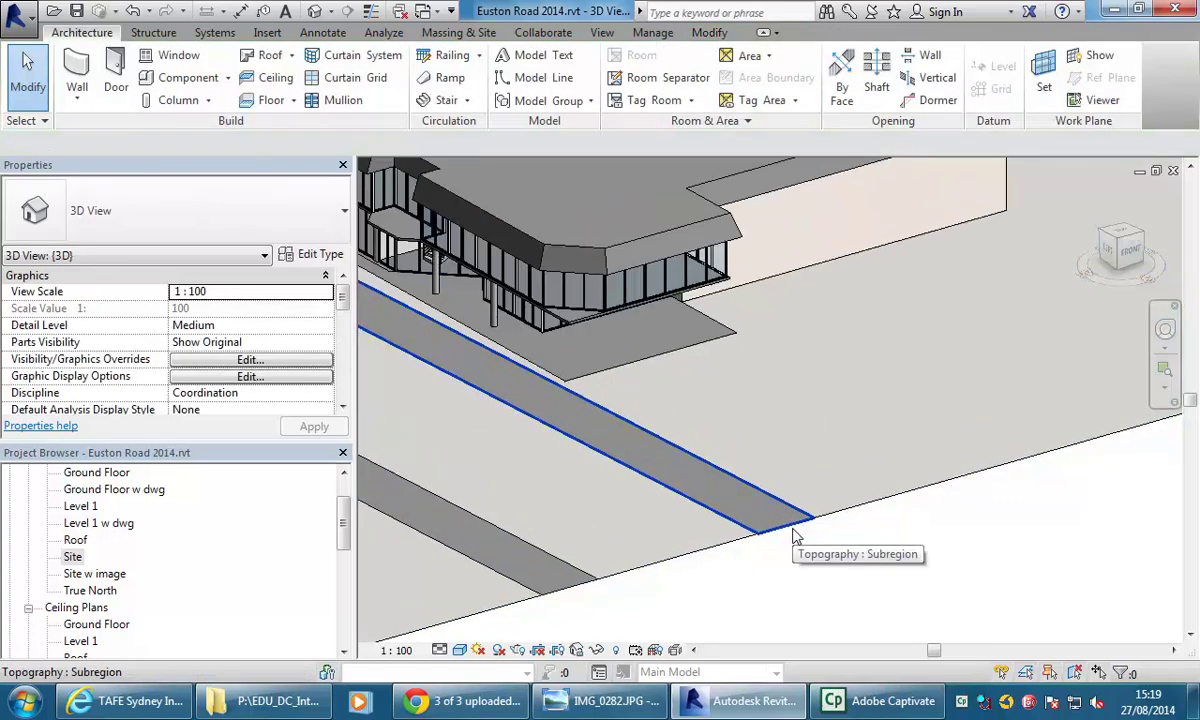
pyautogui.scroll(-5, 800, 530)
pyautogui.scroll(2, 870, 530)
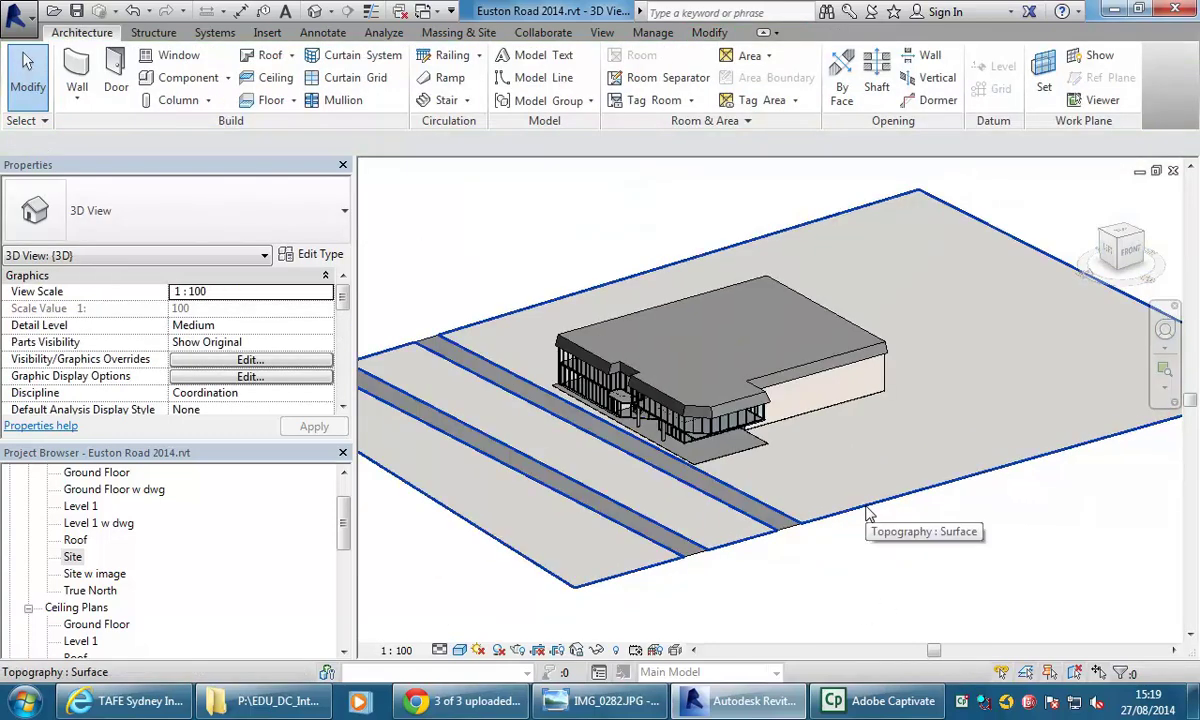
pyautogui.scroll(3, 868, 513)
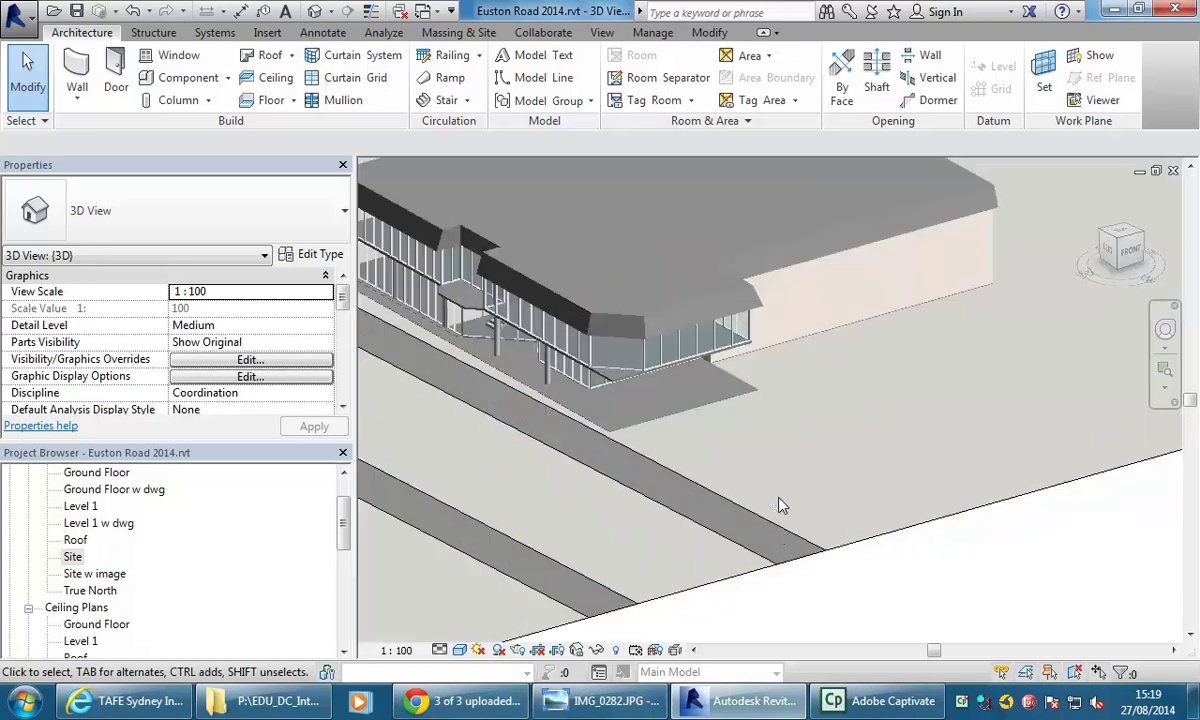
pyautogui.click(795, 566)
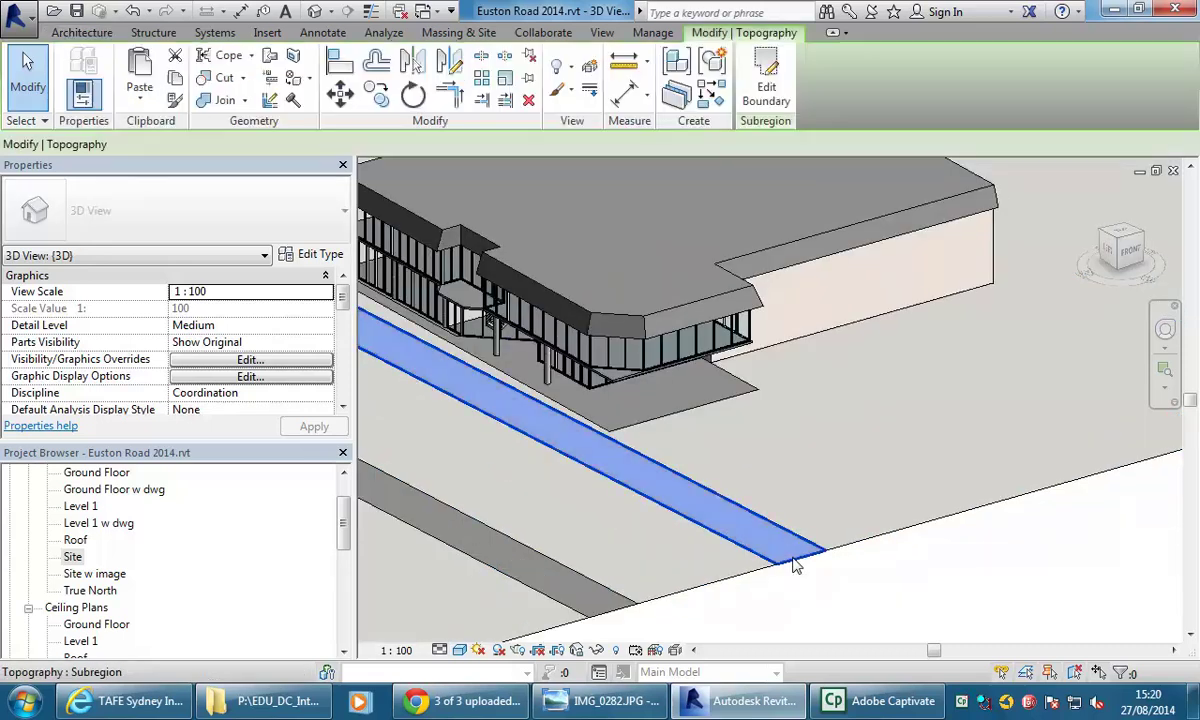
pyautogui.keyDown('ctrl'); pyautogui.click(610, 616); pyautogui.keyUp('ctrl')
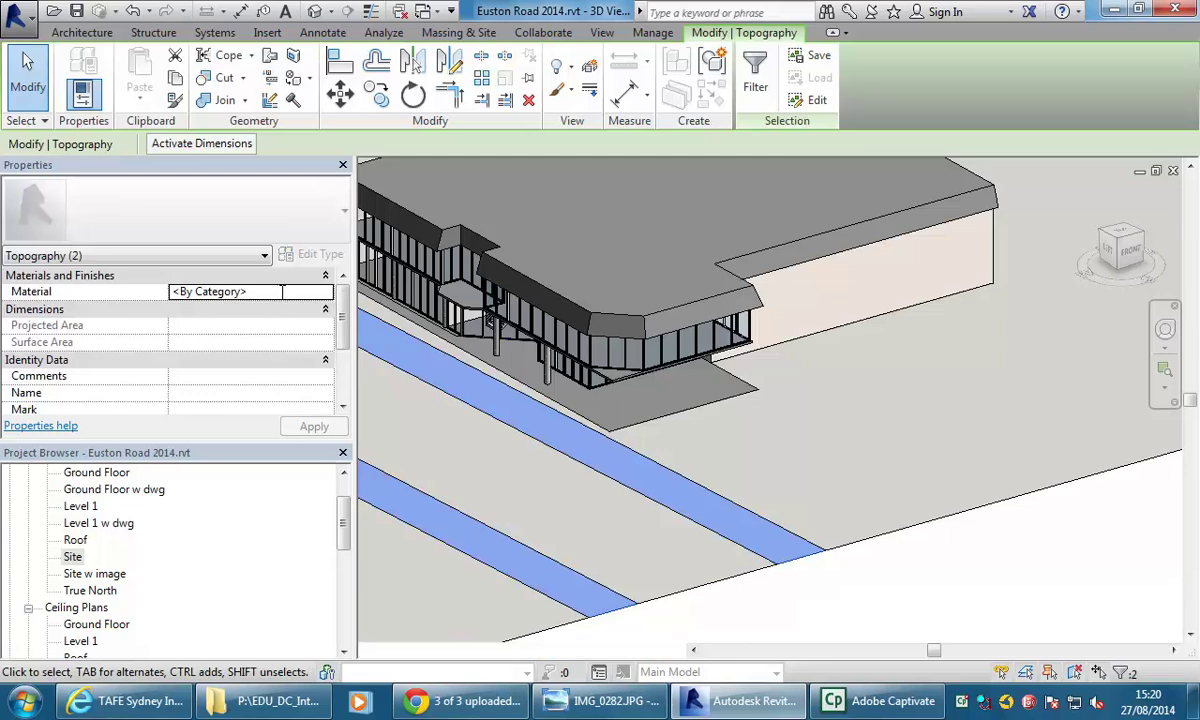
pyautogui.click(300, 291)
pyautogui.click(322, 291)
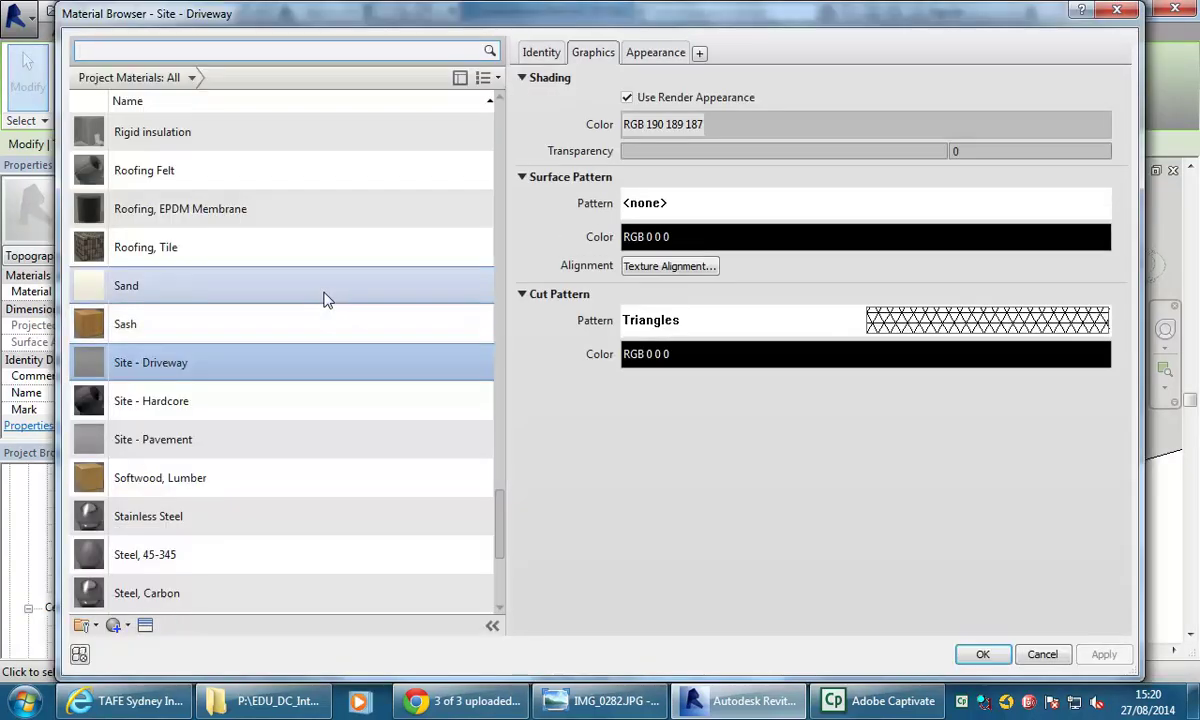
pyautogui.click(145, 447)
pyautogui.click(983, 654)
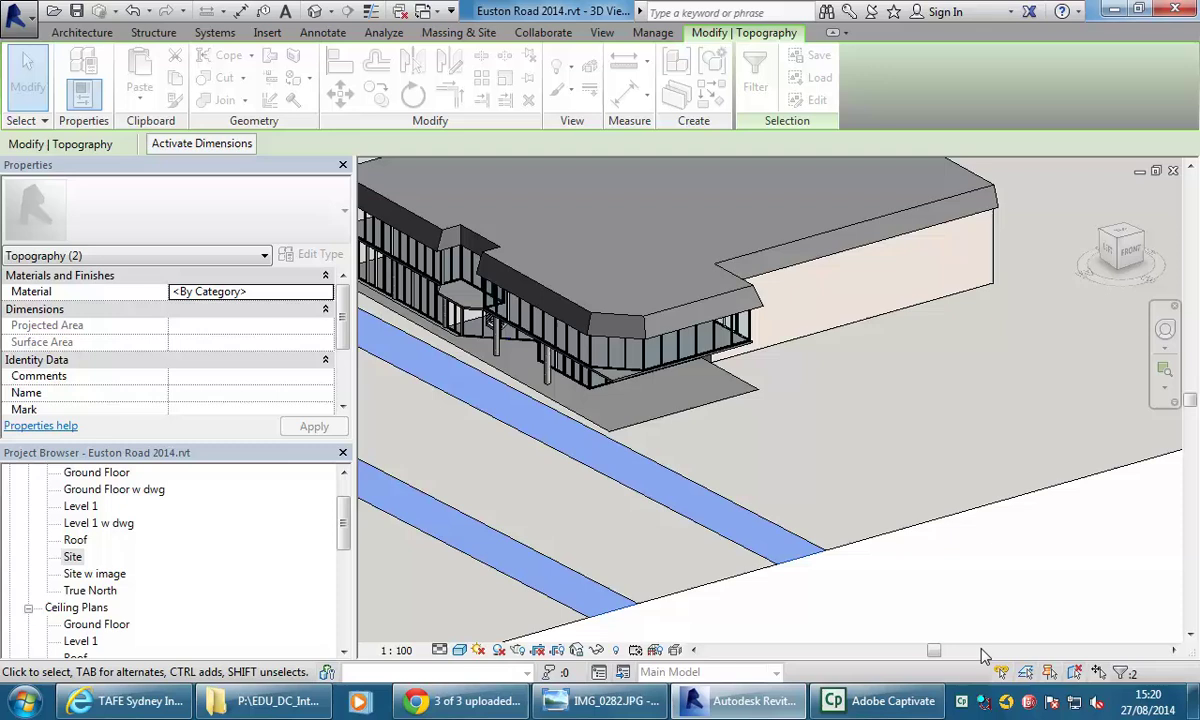
pyautogui.click(880, 612)
# Step: Open the Site w image floor plan showing the building and Euston Road
pyautogui.scroll(-5, 880, 612)
pyautogui.scroll(4, 892, 565)
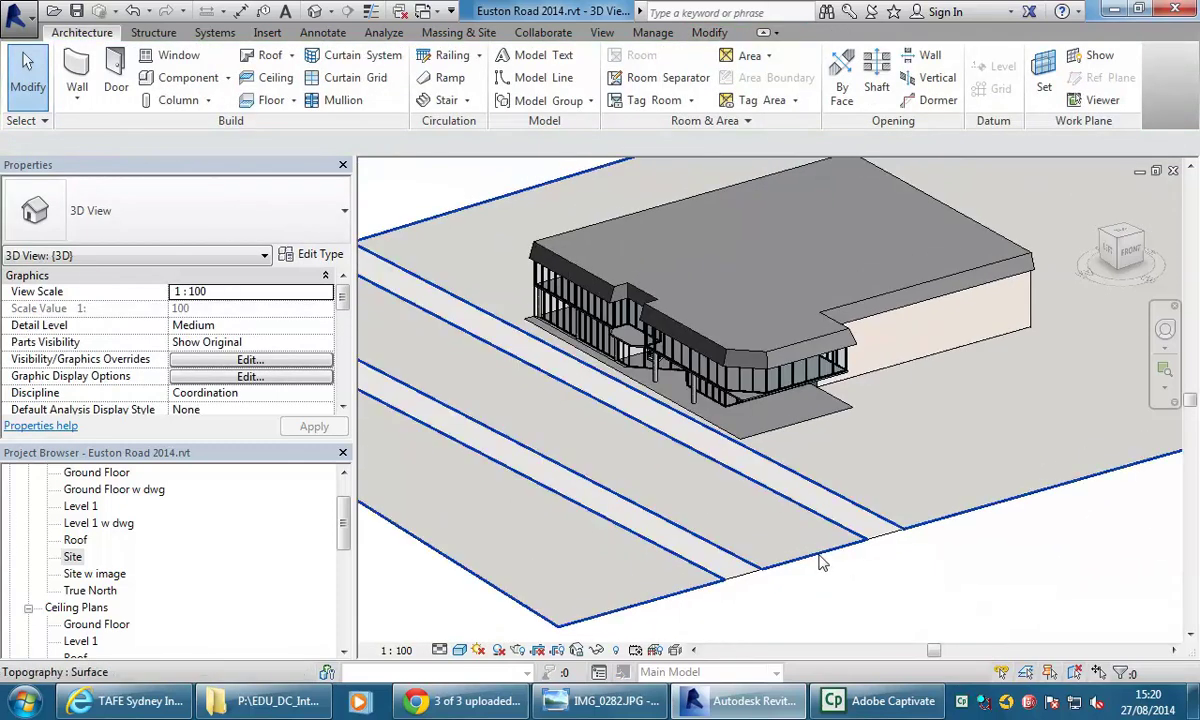
pyautogui.scroll(-2, 835, 568)
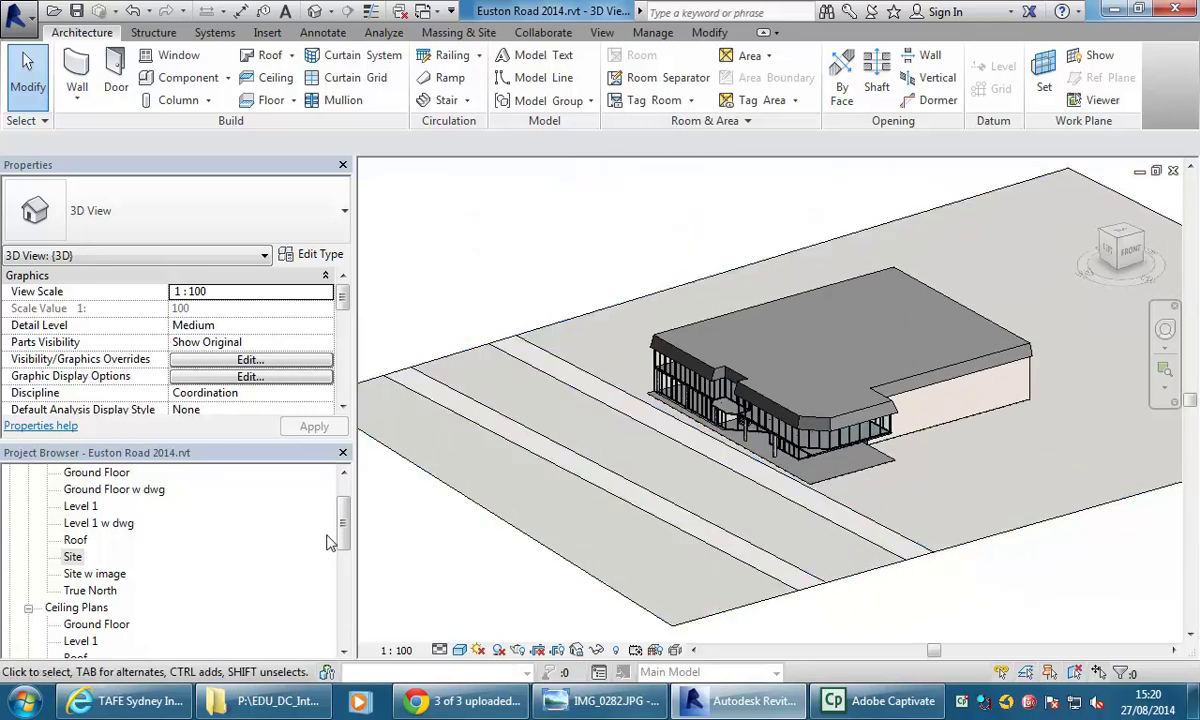
pyautogui.click(72, 557)
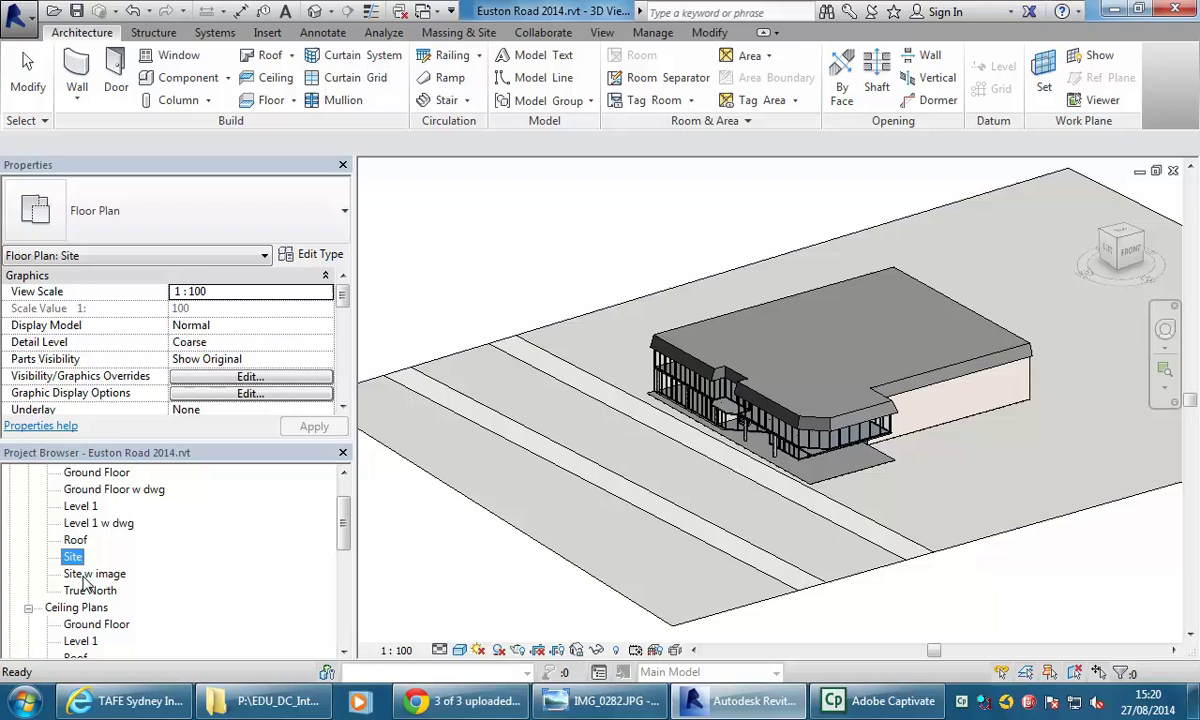
pyautogui.doubleClick(88, 575)
pyautogui.scroll(4, 630, 340)
pyautogui.scroll(-2, 633, 336)
pyautogui.moveTo(633, 336); pyautogui.dragTo(630, 304, button='middle')
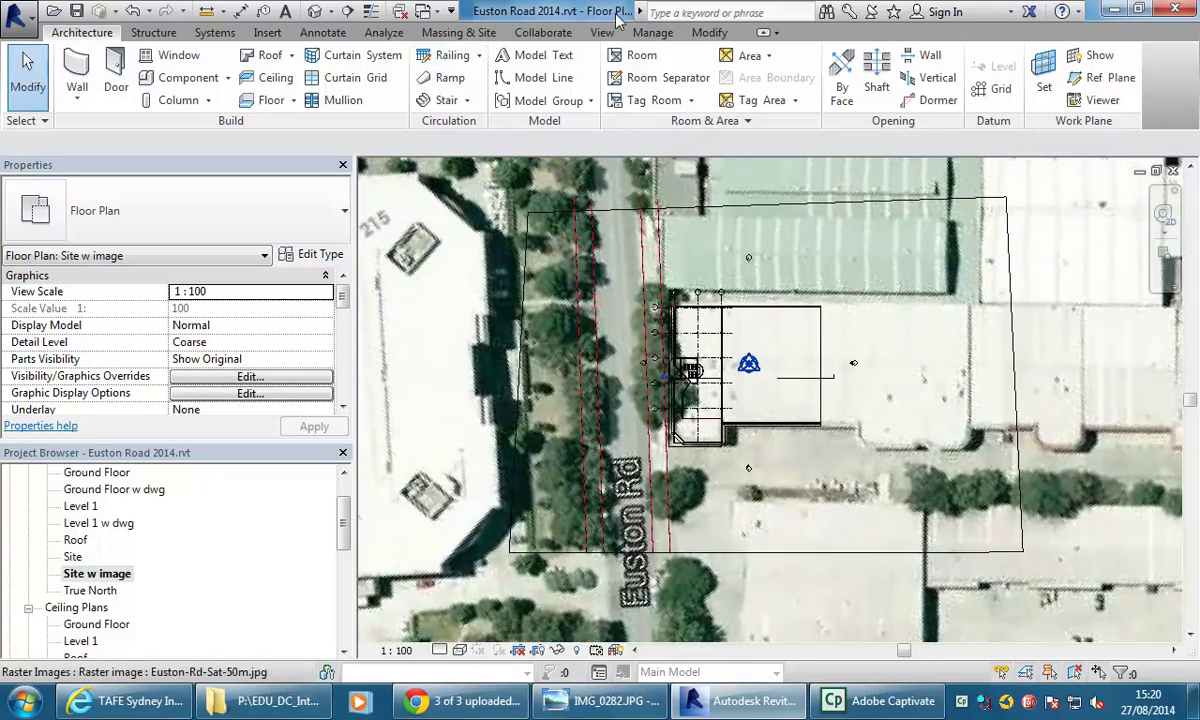
# Step: Start a topography subregion and pick the two reference planes along the road's edges as its boundary lines
pyautogui.click(458, 32)
pyautogui.click(777, 80)
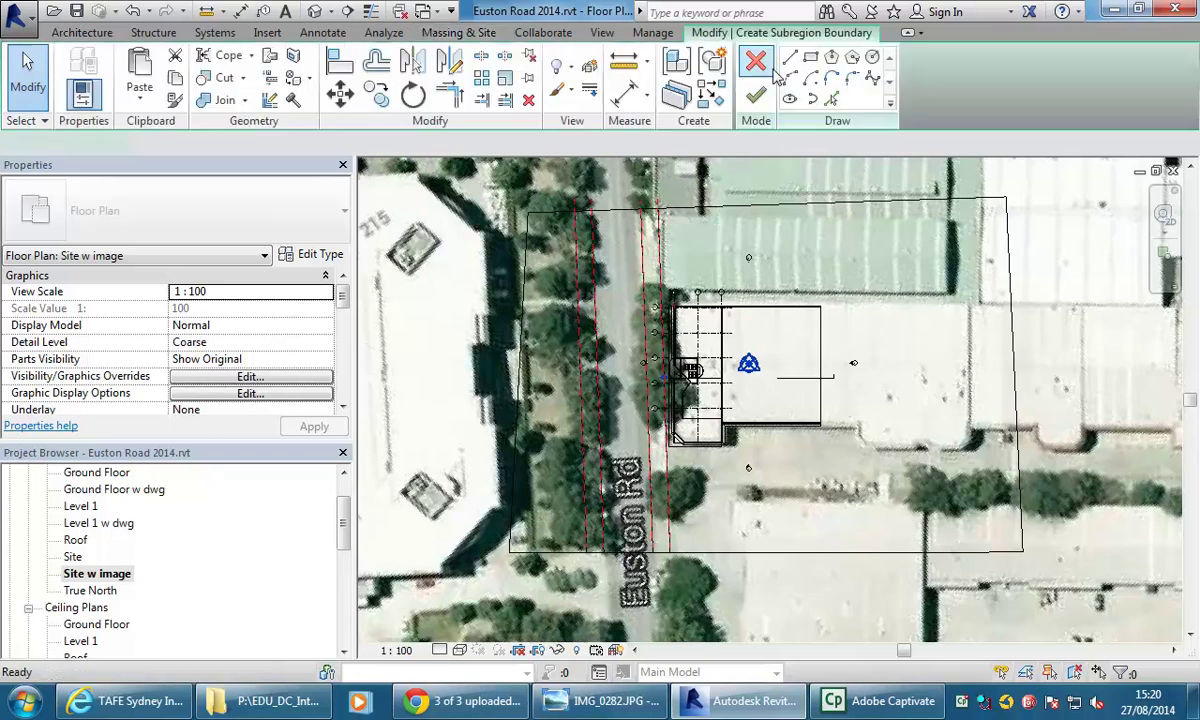
pyautogui.scroll(5, 600, 210)
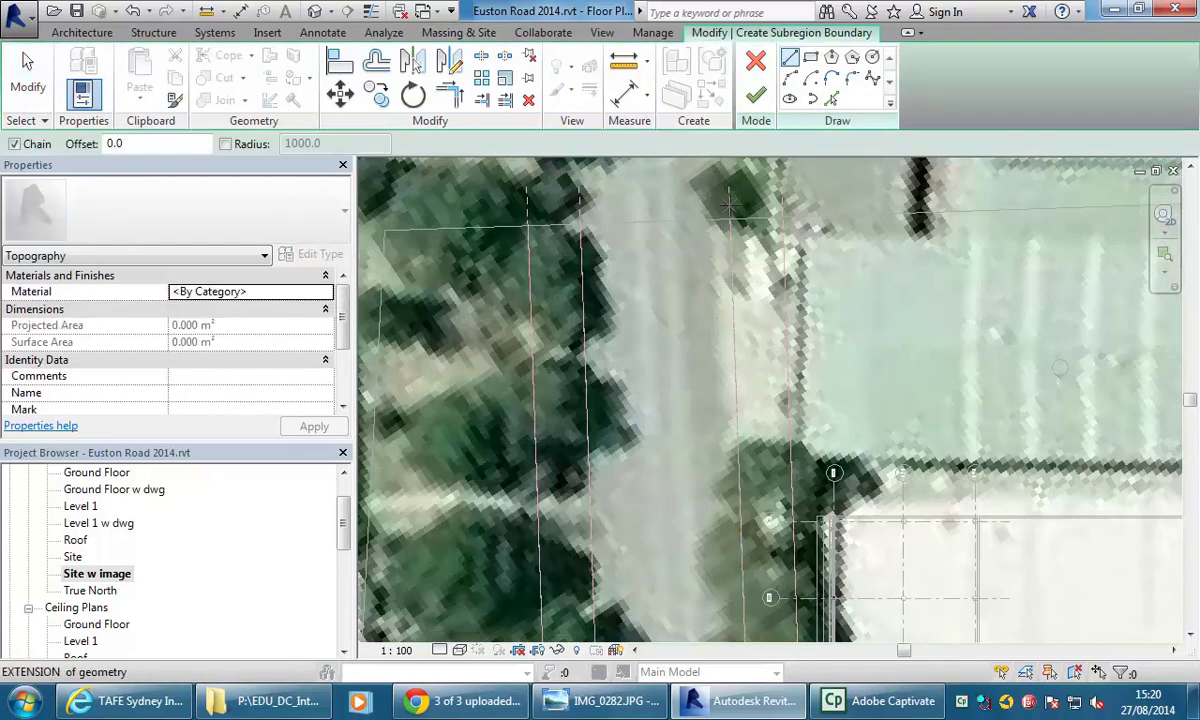
pyautogui.click(834, 100)
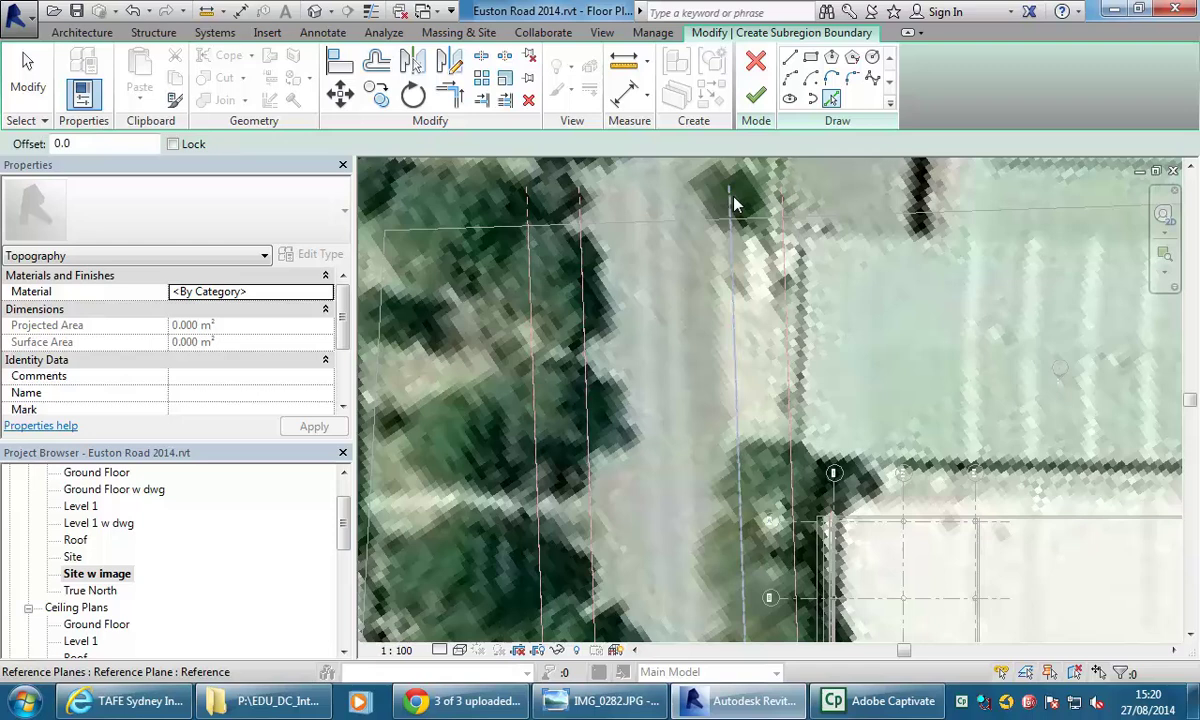
pyautogui.moveTo(680, 220); pyautogui.dragTo(703, 252, button='middle')
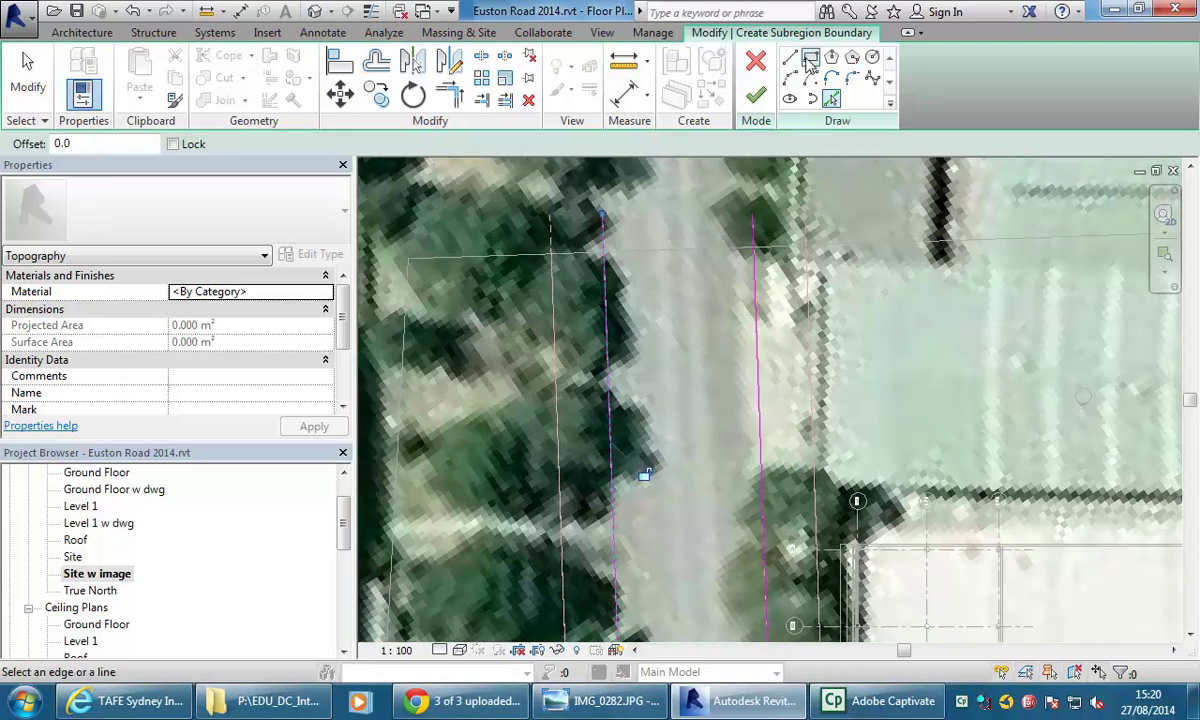
# Step: Draw a horizontal boundary line joining the upper ends of the road subregion's two edge lines
pyautogui.click(790, 57)
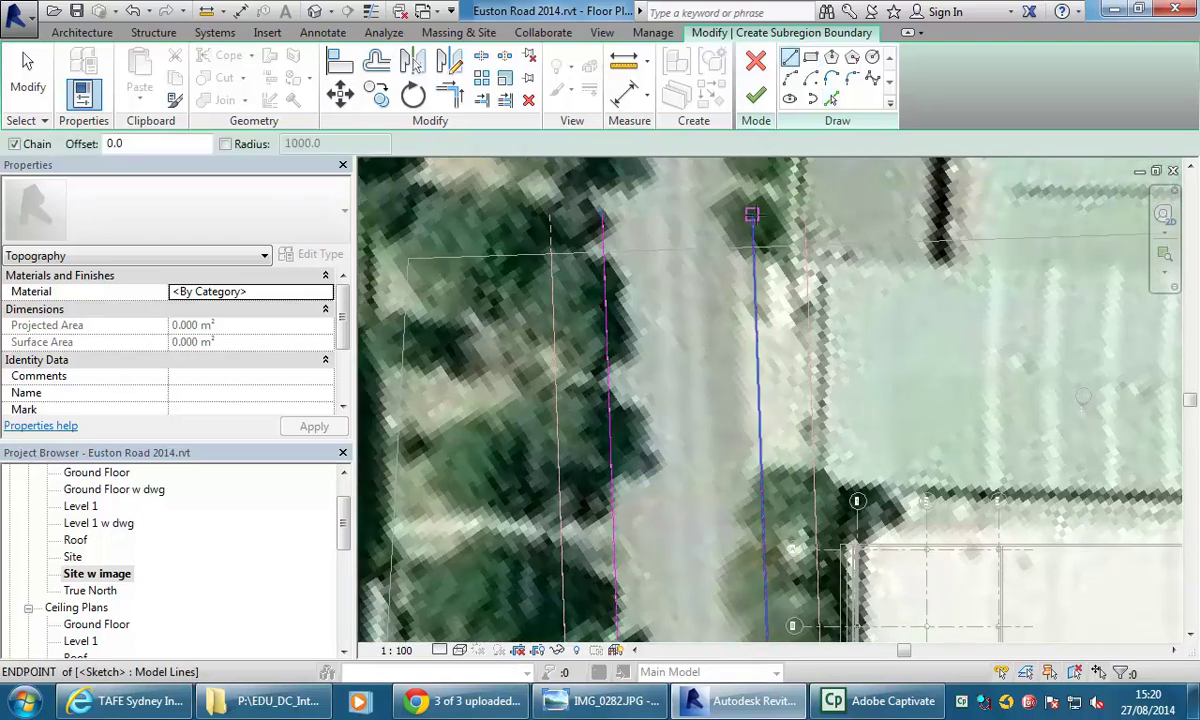
pyautogui.click(755, 215)
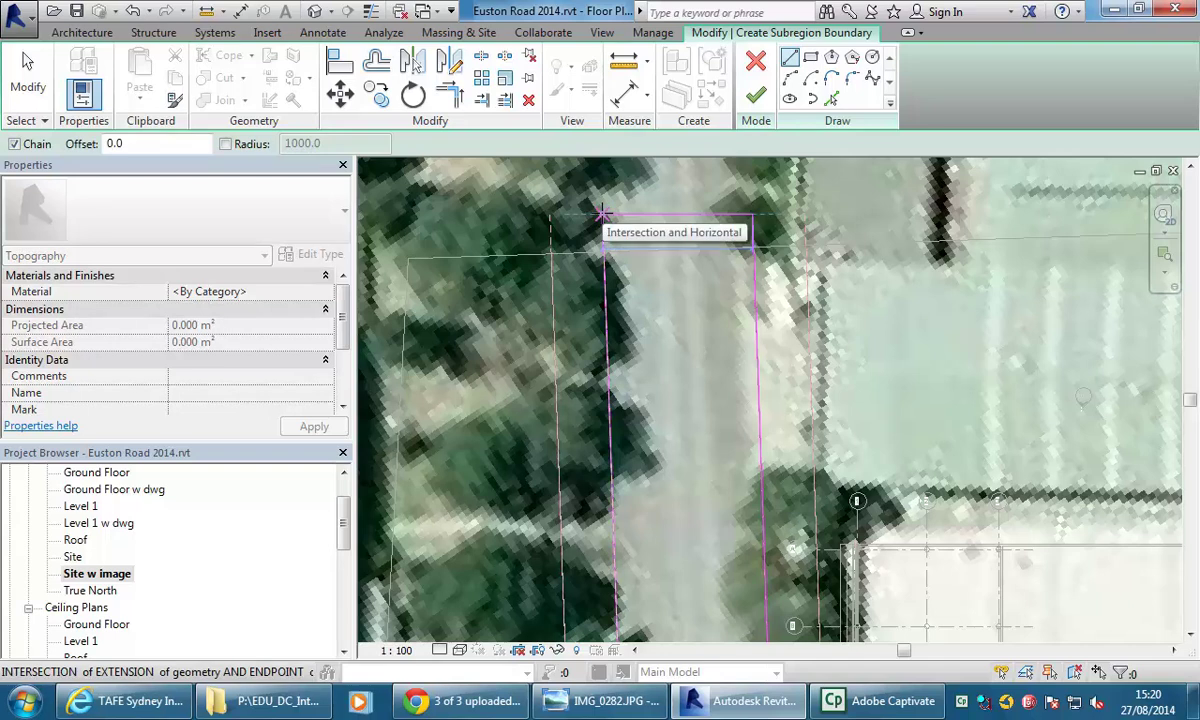
pyautogui.click(603, 213)
pyautogui.scroll(-2, 646, 322)
pyautogui.moveTo(646, 322); pyautogui.dragTo(624, 234, button='middle')
pyautogui.scroll(-2, 643, 241)
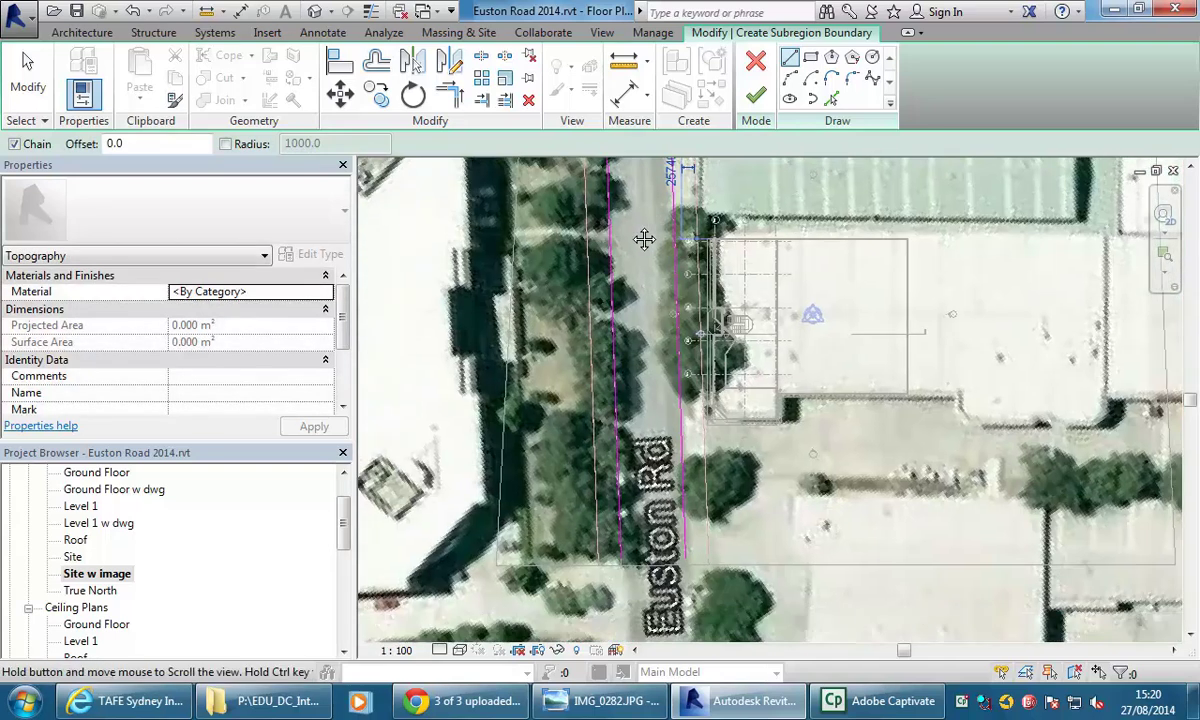
# Step: Draw a horizontal boundary line just beyond the lower ends of the road subregion's two edge lines
pyautogui.scroll(6, 700, 450)
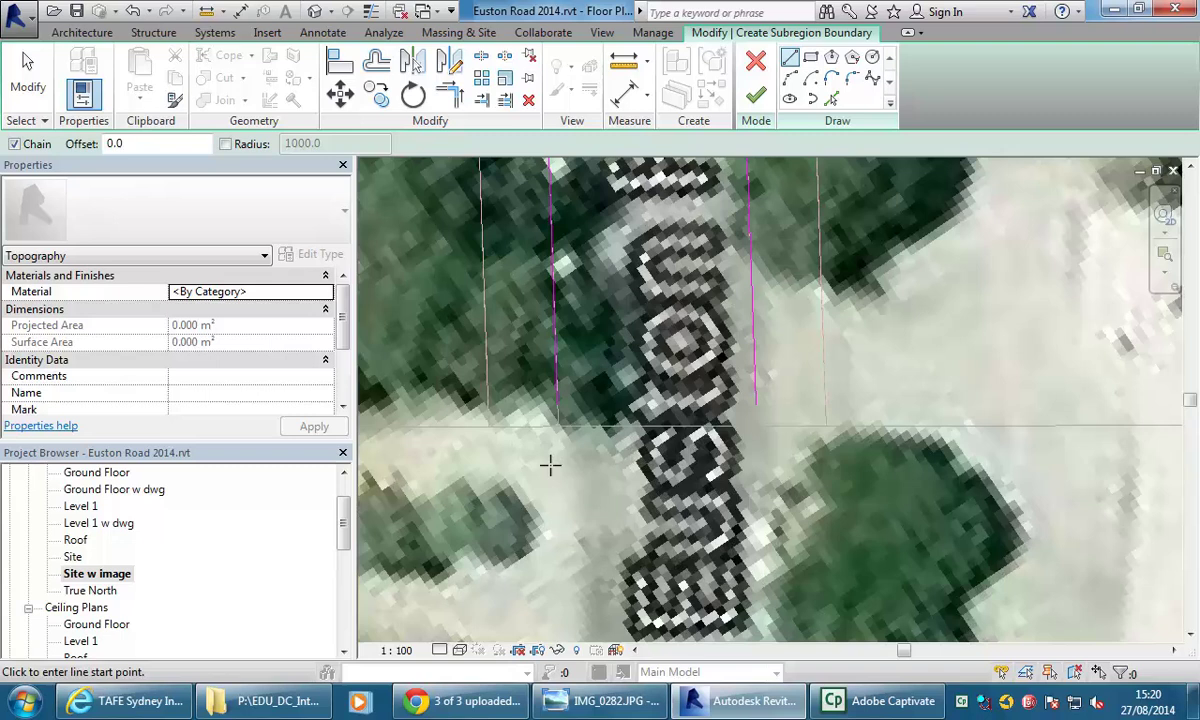
pyautogui.click(536, 470)
pyautogui.click(781, 470)
# Step: Trim both road edge lines and the lower boundary line into closed corners and finish the subregion
pyautogui.click(458, 102)
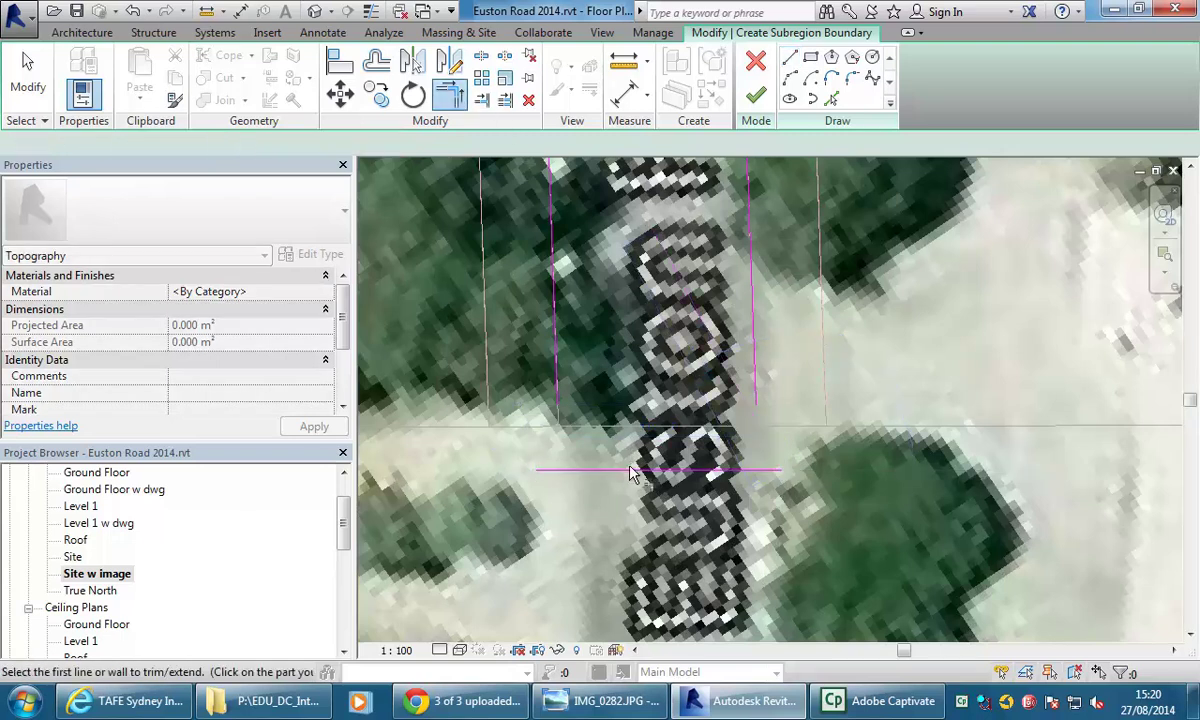
pyautogui.click(632, 470)
pyautogui.click(556, 395)
pyautogui.click(756, 377)
pyautogui.click(735, 470)
pyautogui.scroll(-3, 685, 290)
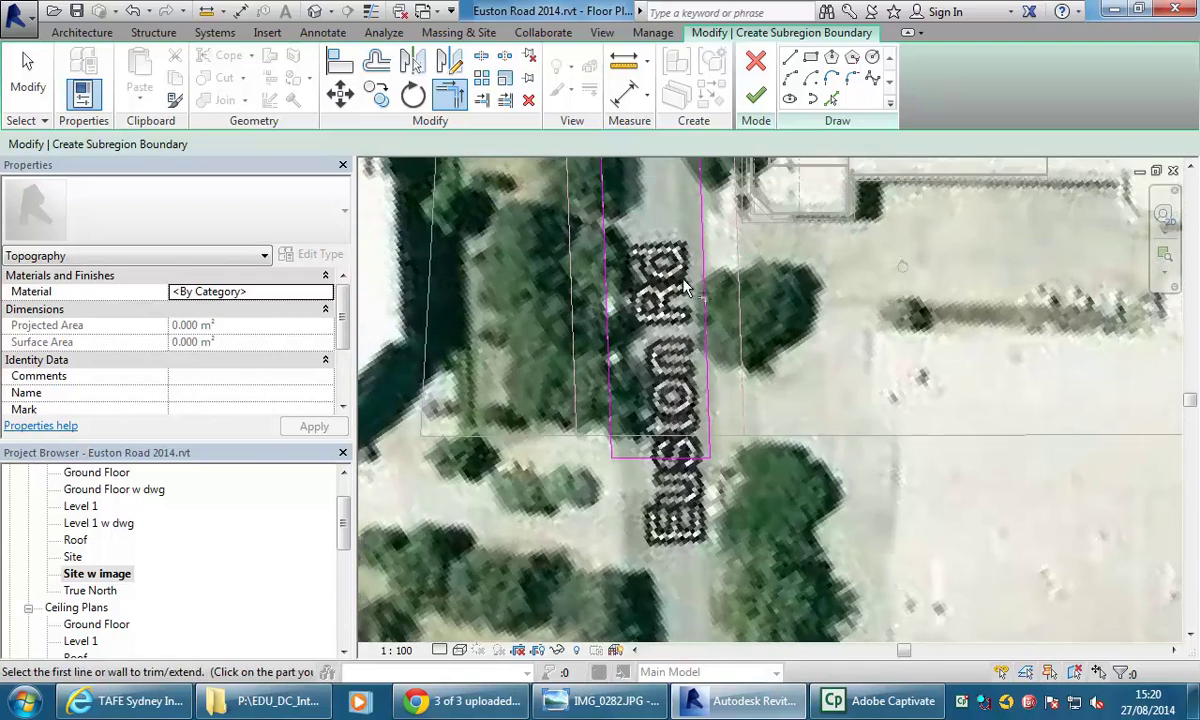
pyautogui.click(757, 94)
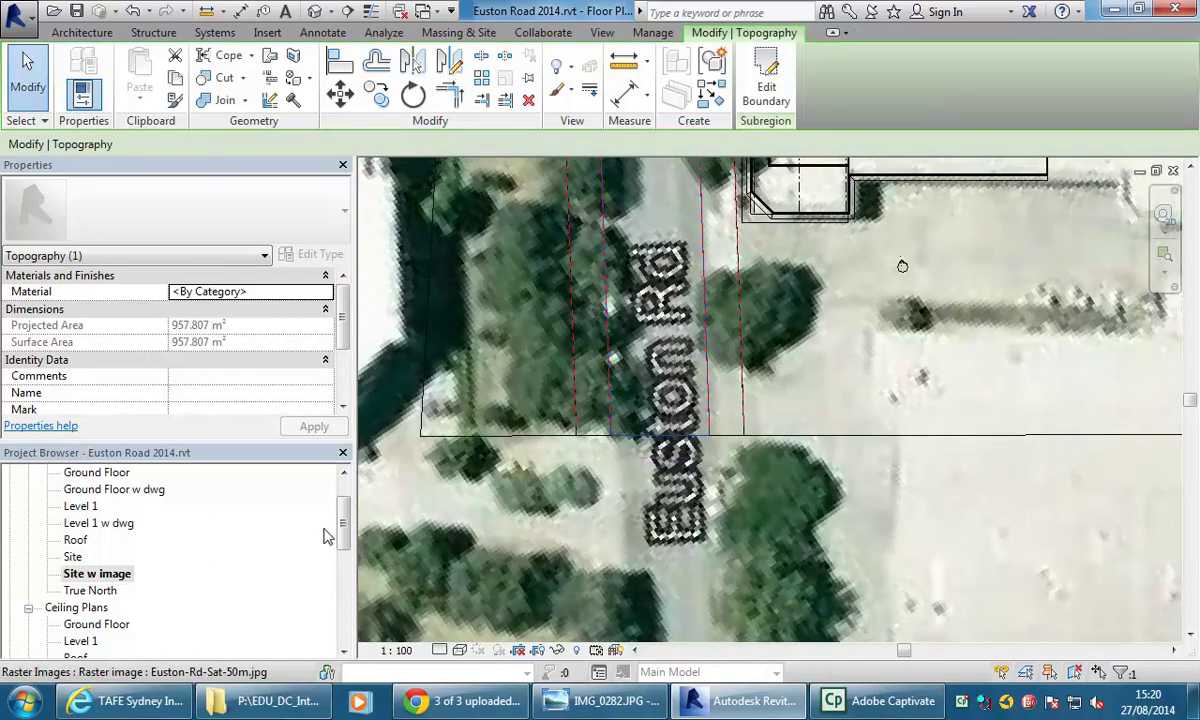
# Step: Show the selected road subregion in the {3D} view and duplicate Site - Pavement as Site - Road for its material
pyautogui.scroll(-2, 323, 537)
pyautogui.doubleClick(75, 590)
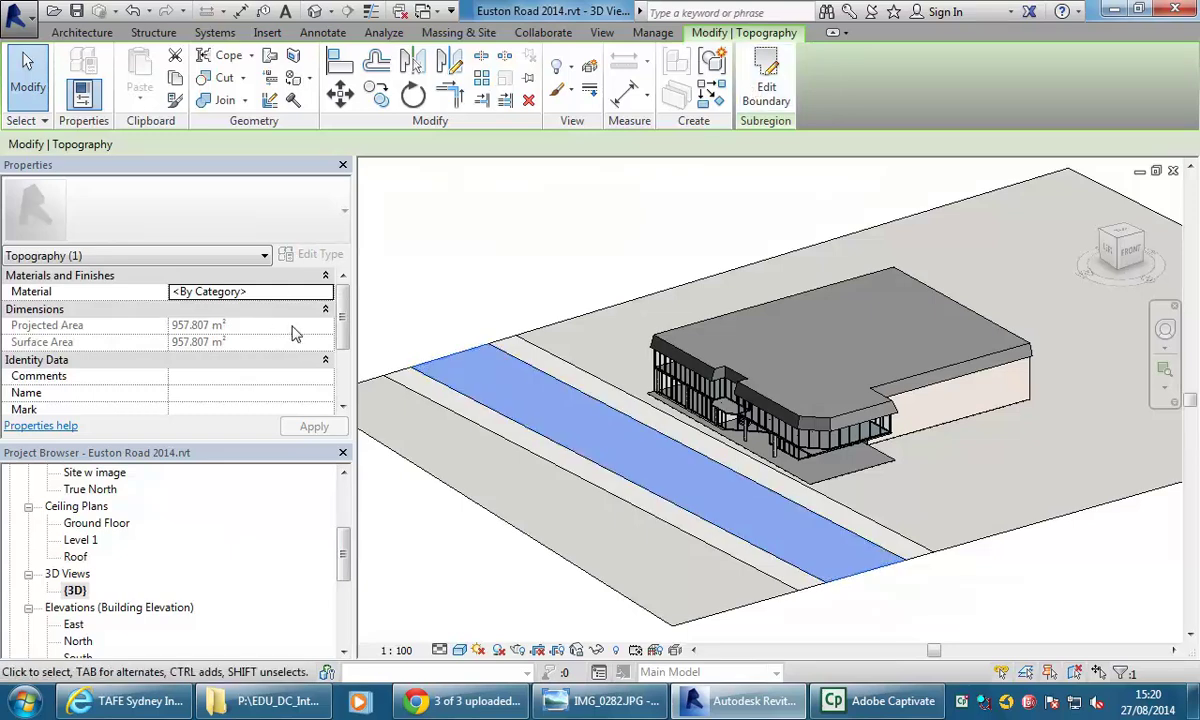
pyautogui.click(323, 291)
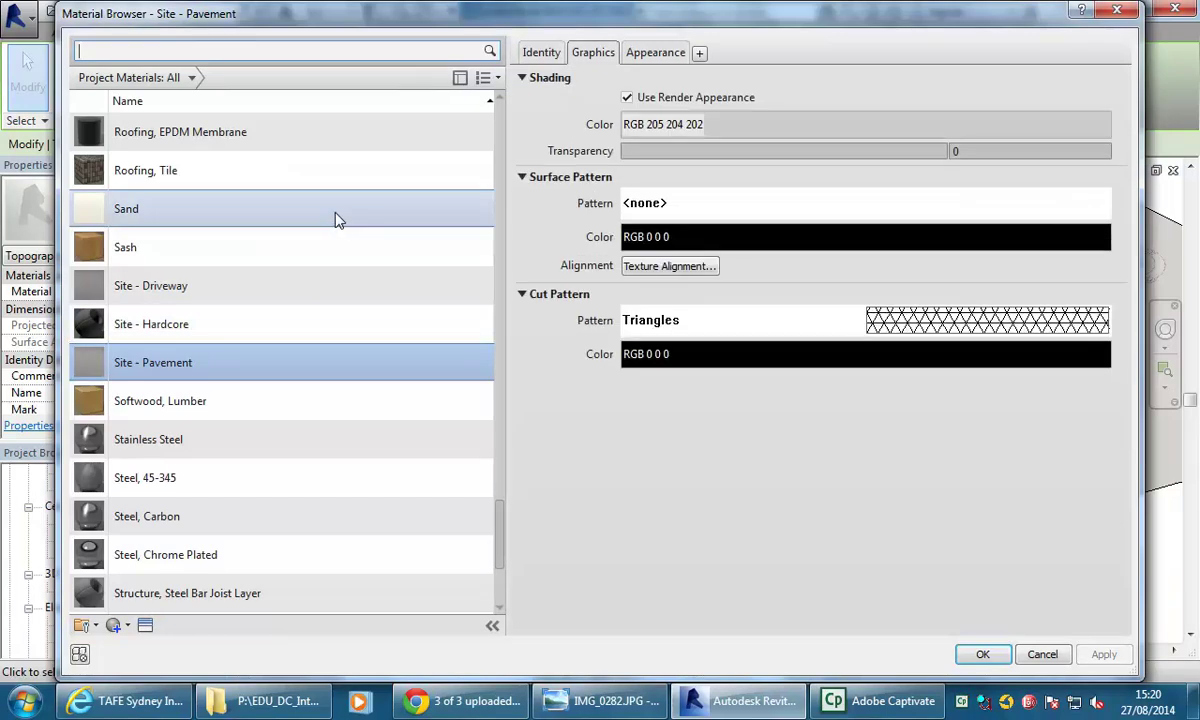
pyautogui.rightClick(155, 363)
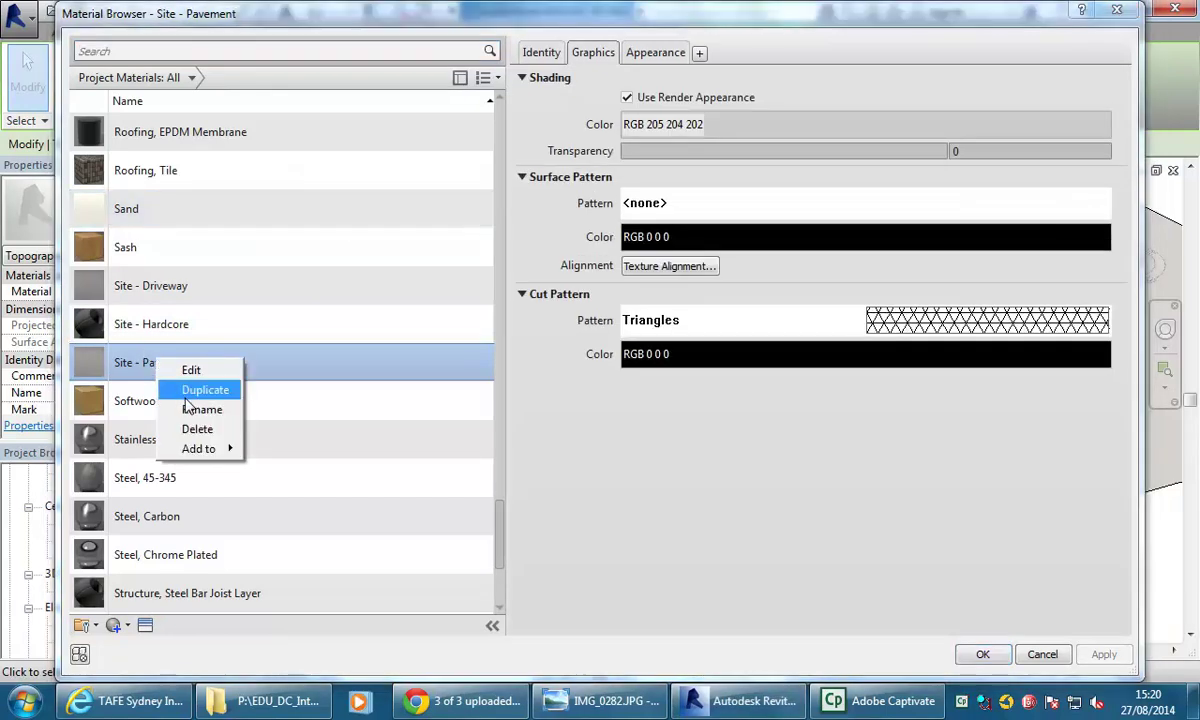
pyautogui.click(201, 389)
pyautogui.moveTo(141, 363); pyautogui.dragTo(345, 357)
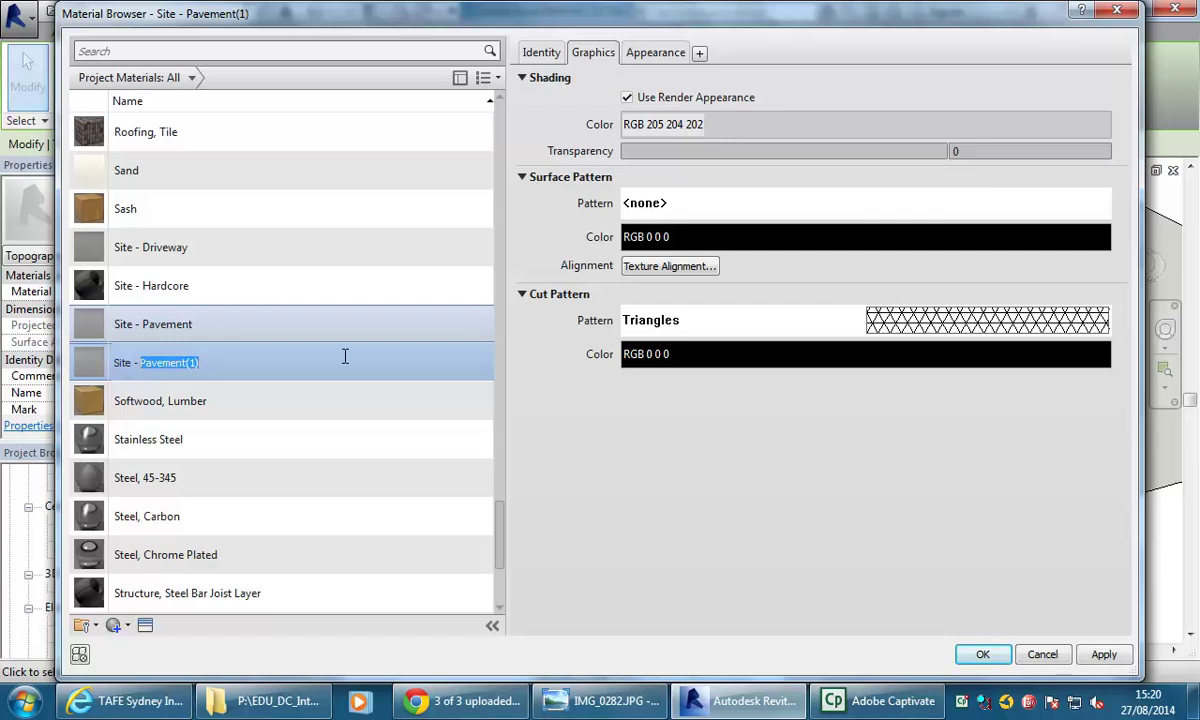
pyautogui.write('Road')
pyautogui.press('Return')
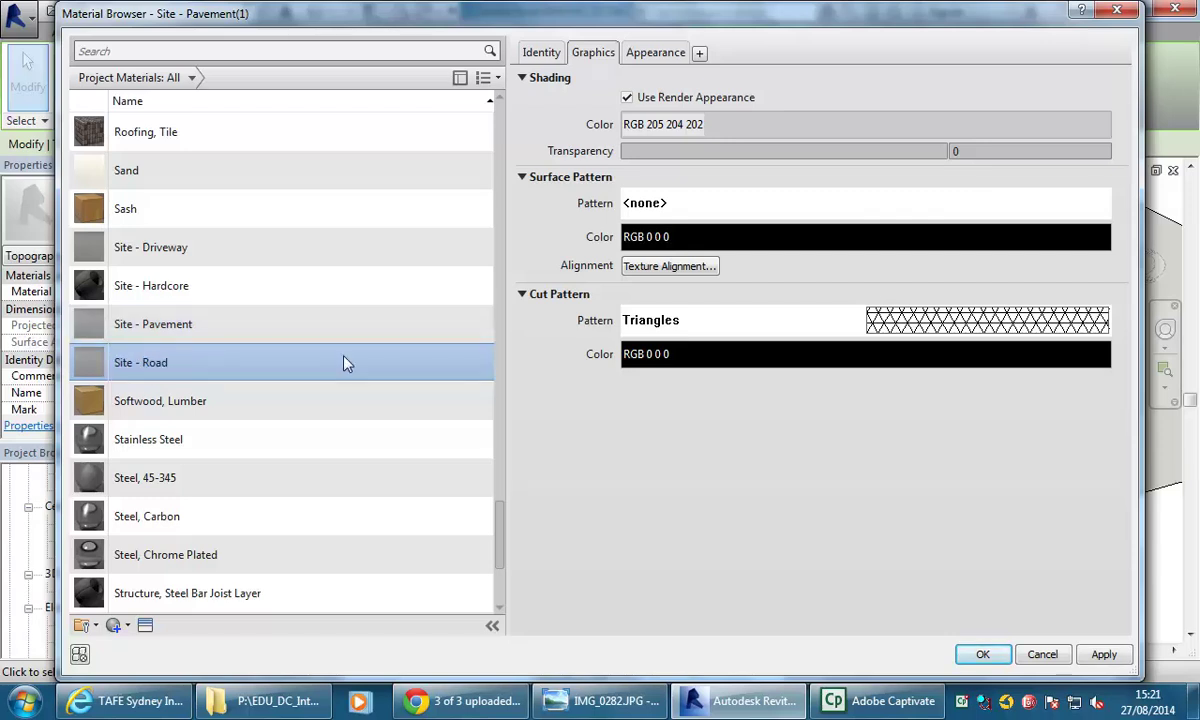
# Step: Give the Site - Road material the Sitework appearance Asphalt 2, assign it to the road subregion and deselect it
pyautogui.click(632, 55)
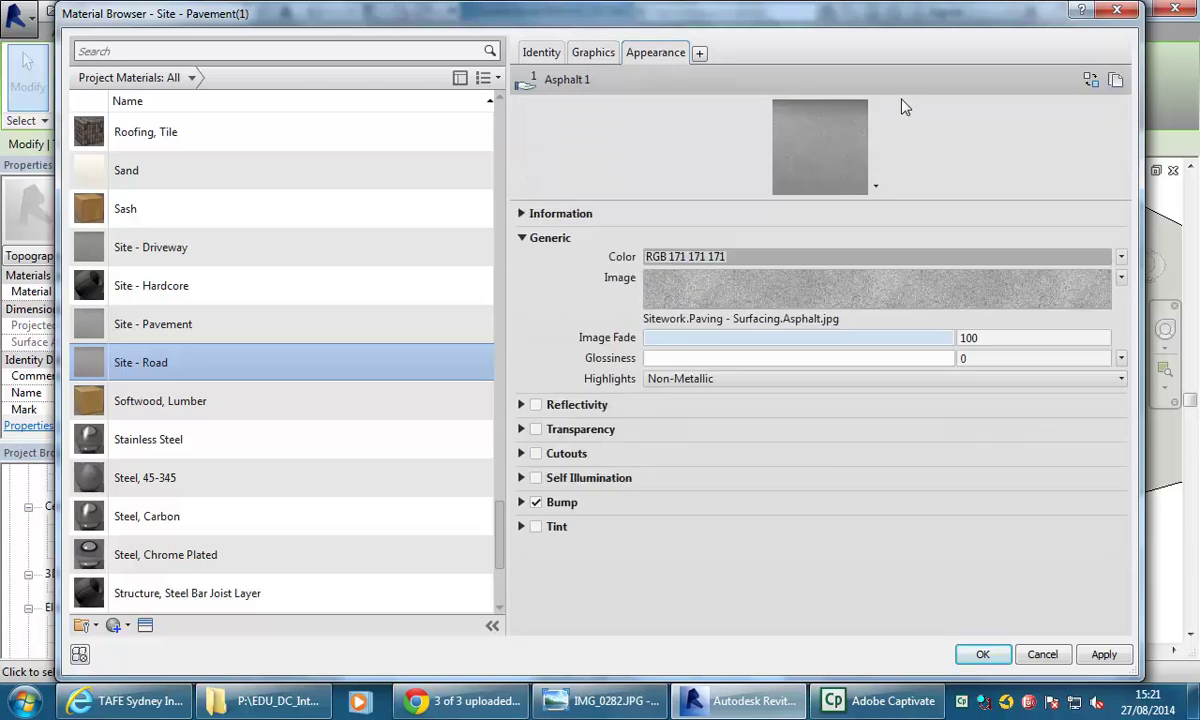
pyautogui.click(1024, 80)
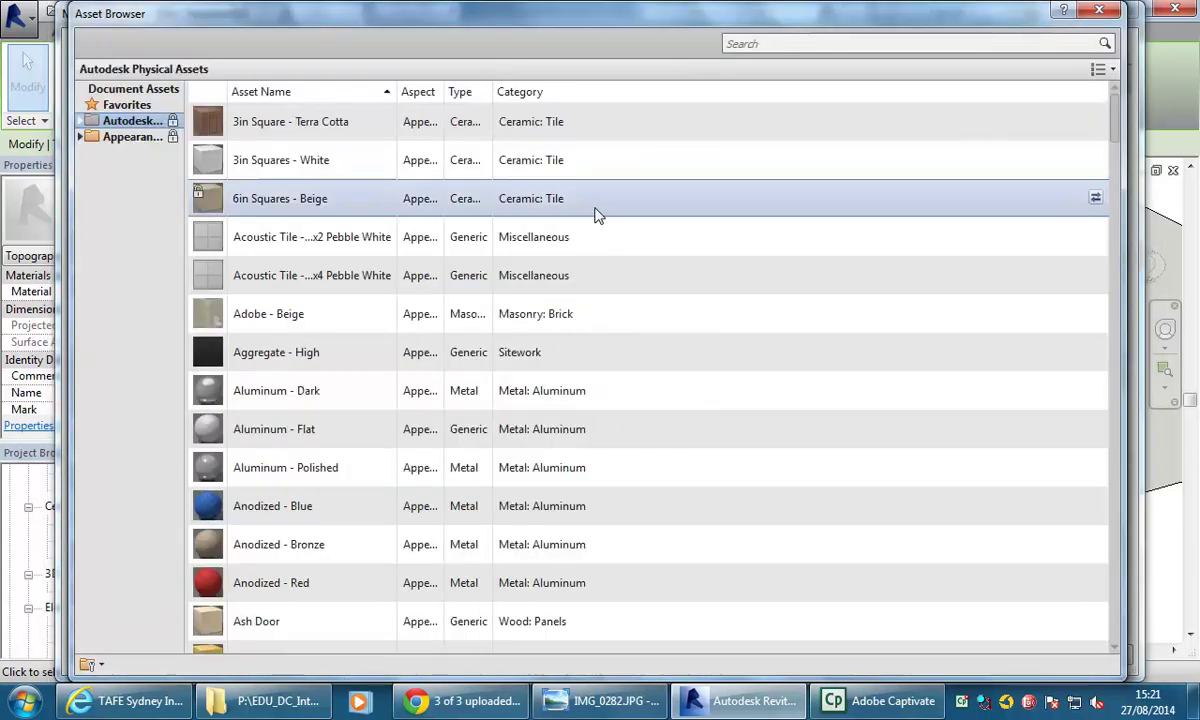
pyautogui.click(81, 136)
pyautogui.click(130, 424)
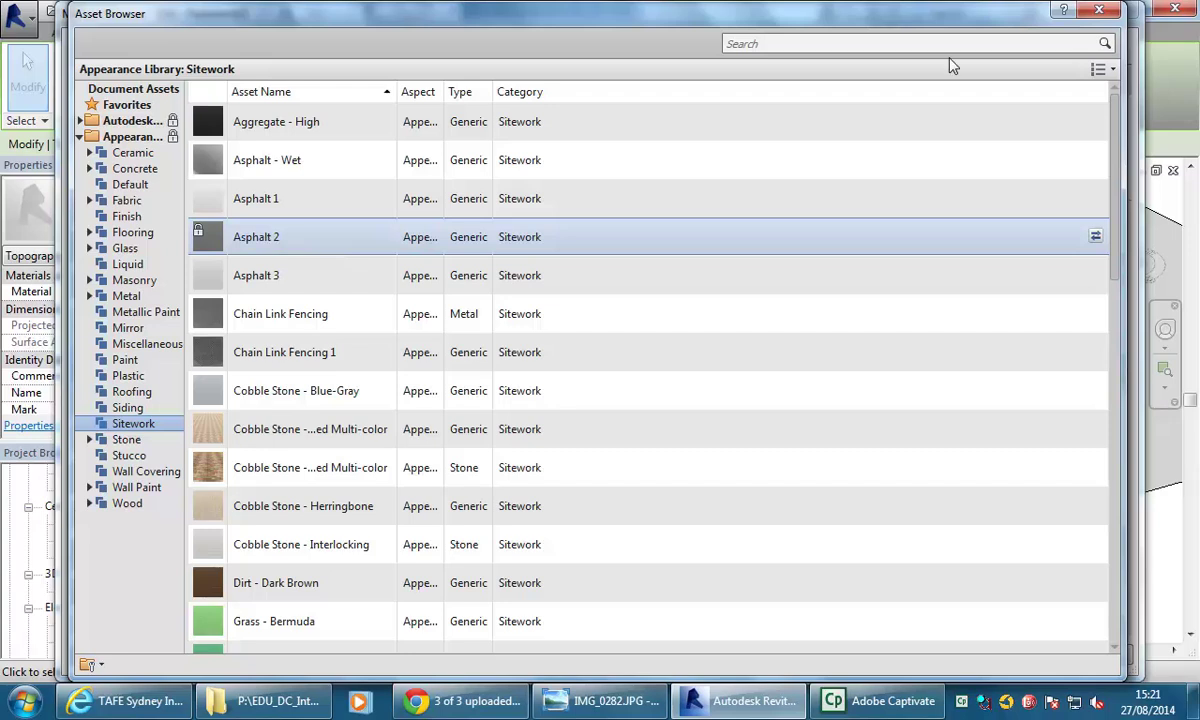
pyautogui.click(1099, 10)
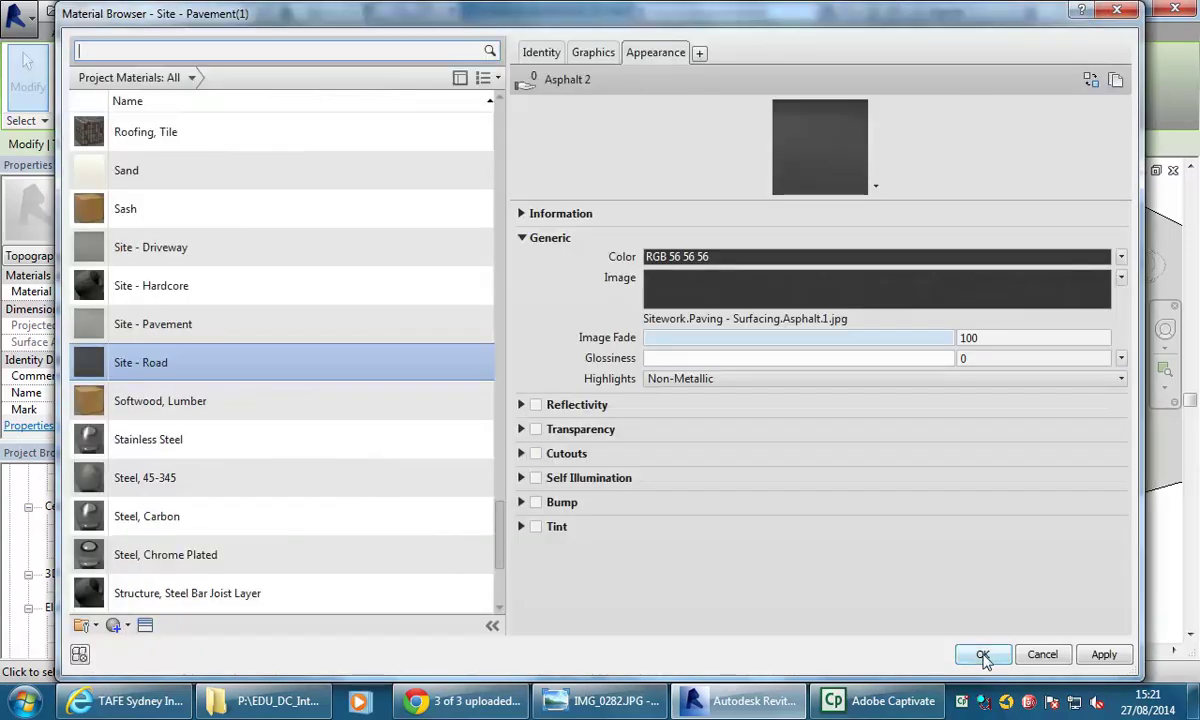
pyautogui.click(588, 55)
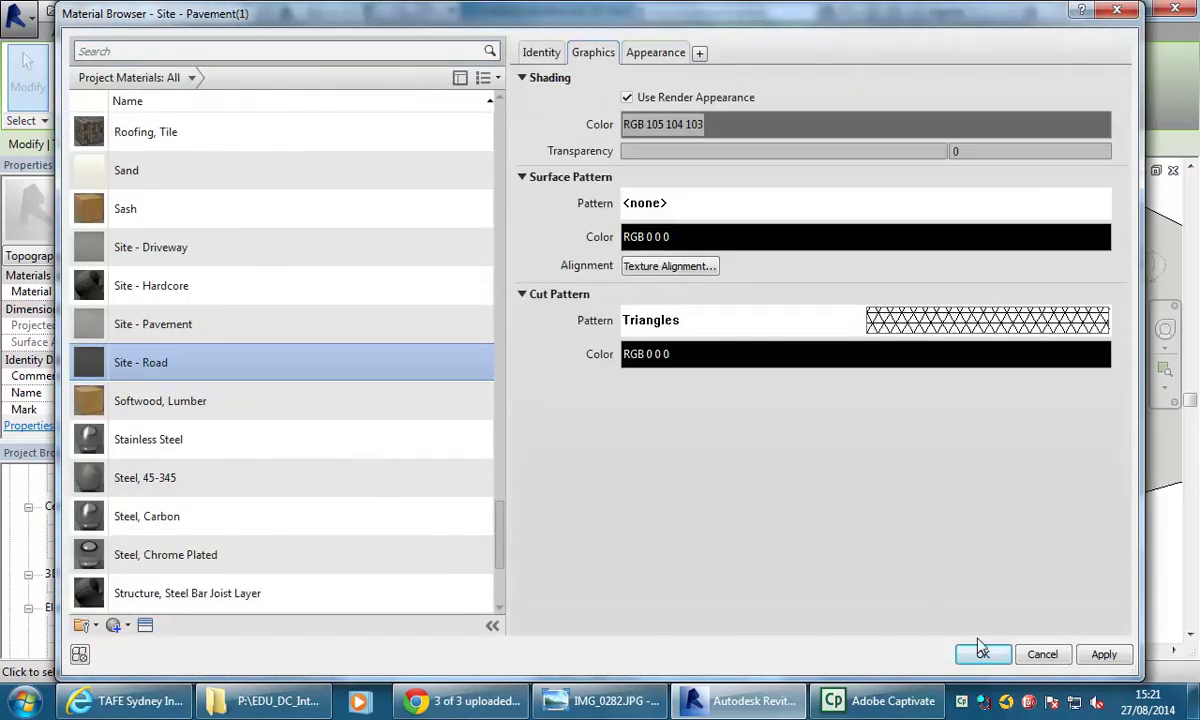
pyautogui.click(981, 654)
pyautogui.click(911, 610)
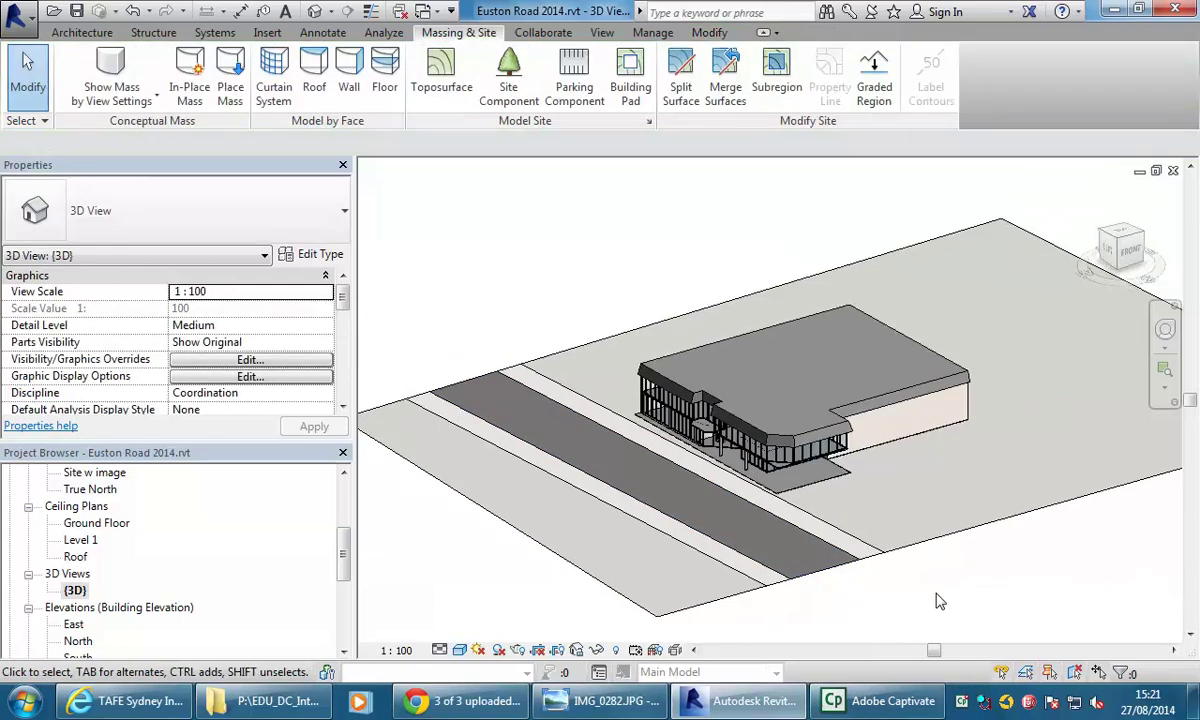
# Step: Open the Site floor plan
pyautogui.scroll(2, 940, 601)
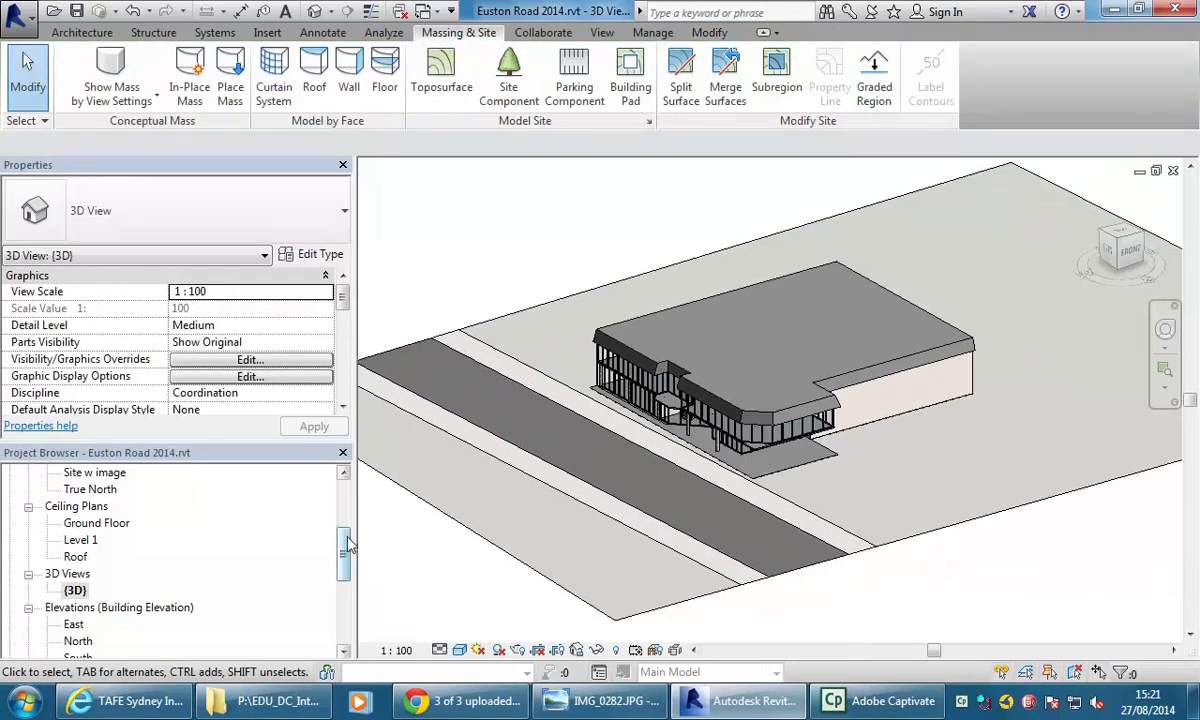
pyautogui.scroll(-3, 325, 530)
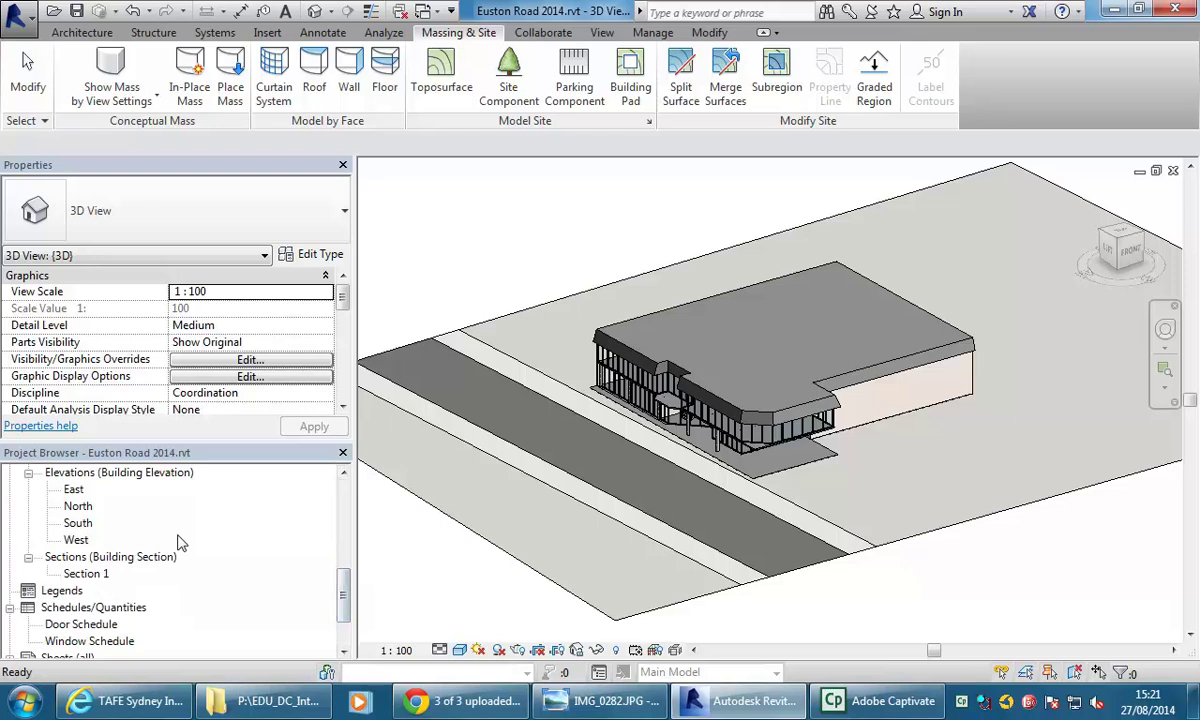
pyautogui.scroll(5, 325, 580)
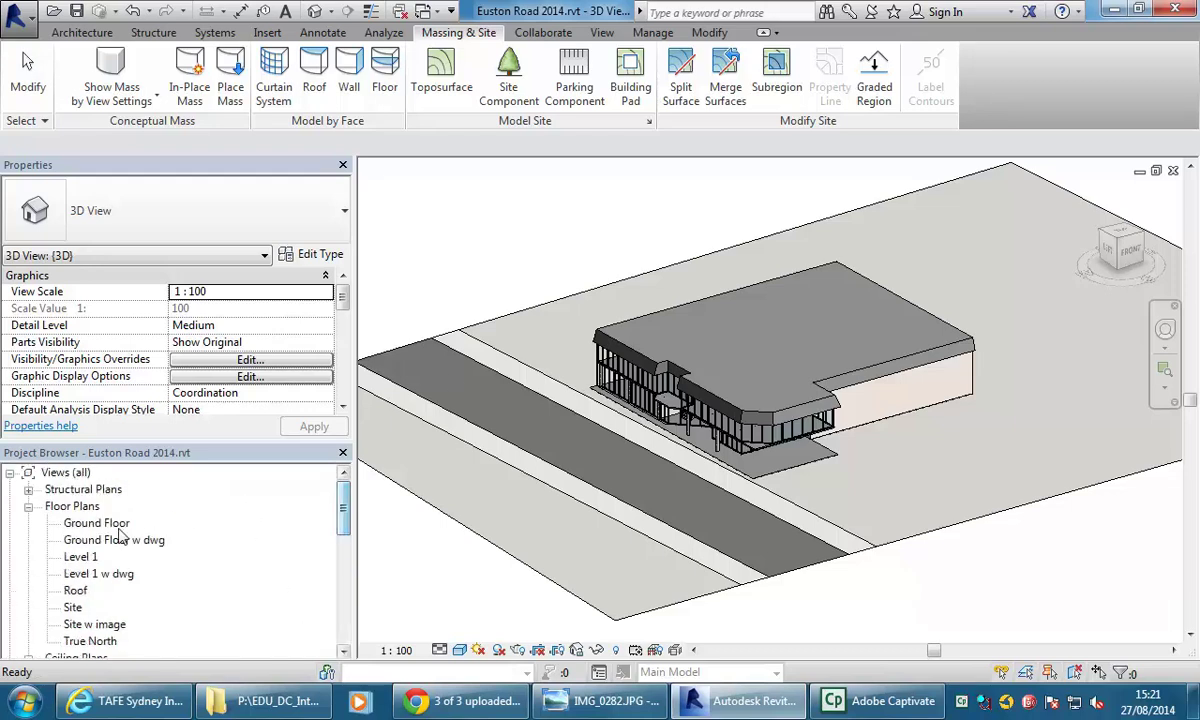
pyautogui.doubleClick(73, 607)
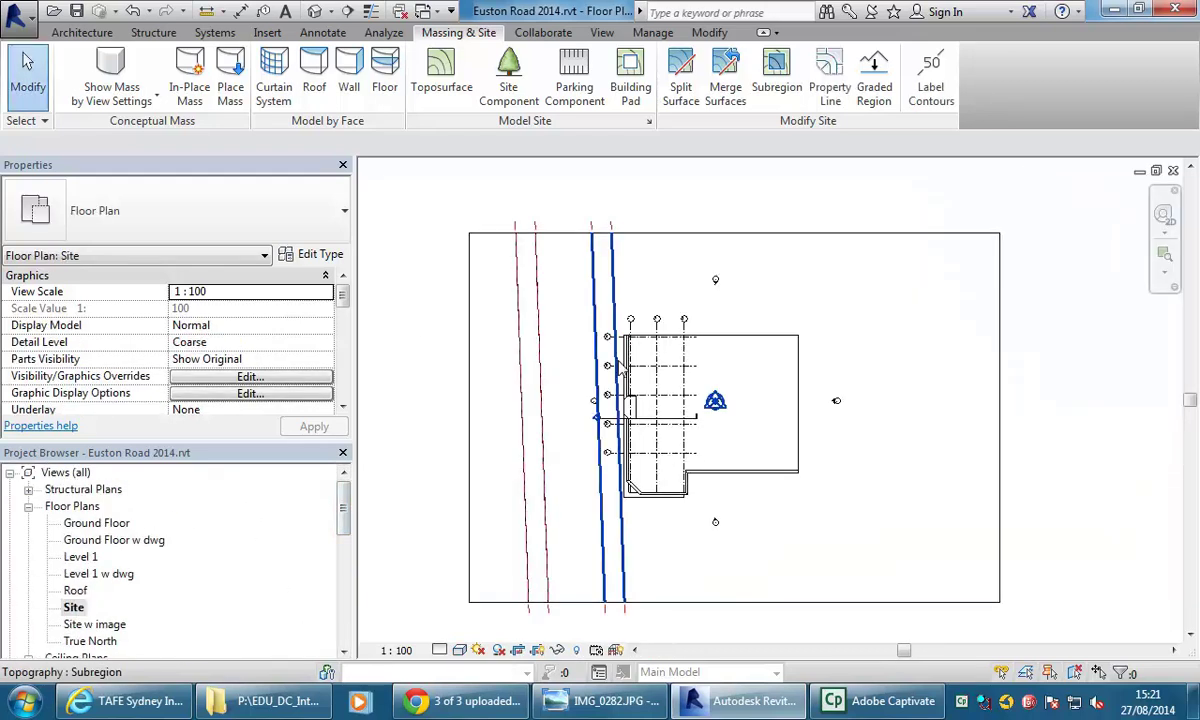
# Step: Extend the section line across Euston Road beyond the outermost reference plane and farther into the building past grid 3, and deselect it
pyautogui.scroll(2, 610, 410)
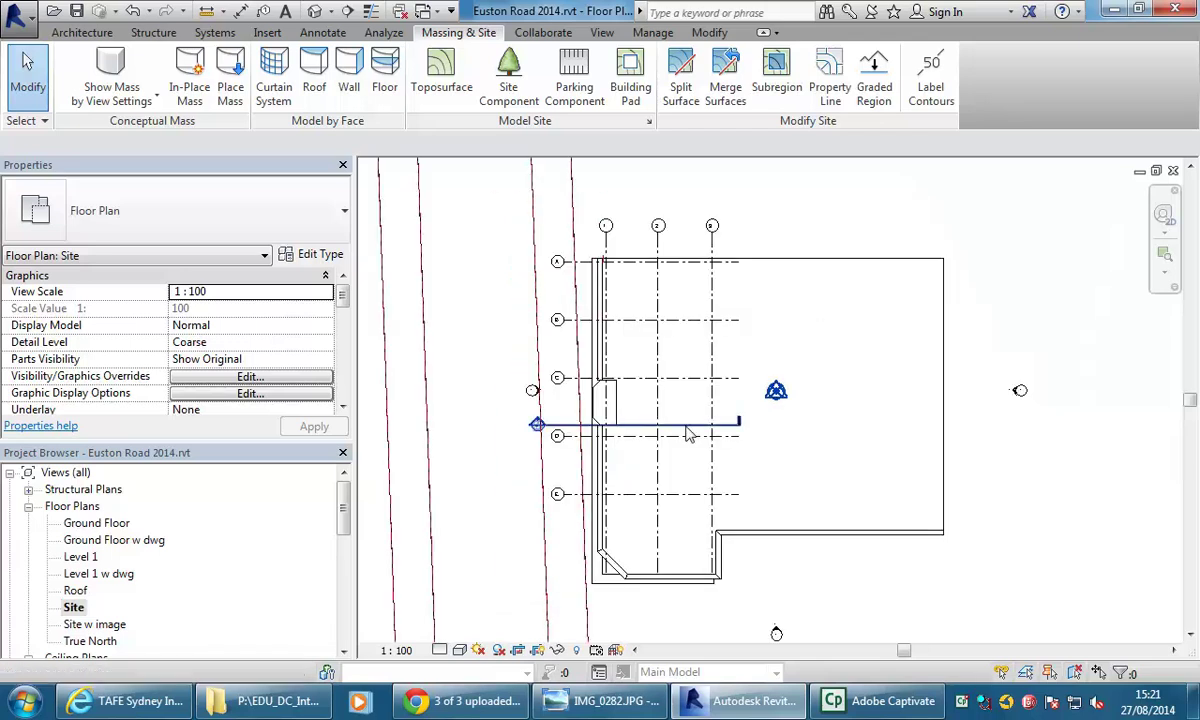
pyautogui.scroll(2, 708, 410)
pyautogui.click(757, 428)
pyautogui.moveTo(653, 356); pyautogui.dragTo(718, 359, button='middle')
pyautogui.moveTo(665, 432); pyautogui.dragTo(445, 432)
pyautogui.moveTo(888, 426); pyautogui.dragTo(946, 426)
pyautogui.moveTo(662, 294); pyautogui.dragTo(695, 330, button='middle')
pyautogui.moveTo(695, 333); pyautogui.dragTo(486, 335)
pyautogui.moveTo(916, 328); pyautogui.dragTo(956, 327)
pyautogui.click(383, 402)
# Step: Open Section 1 and examine the cut ground surface in front of the building
pyautogui.moveTo(343, 518); pyautogui.dragTo(343, 593)
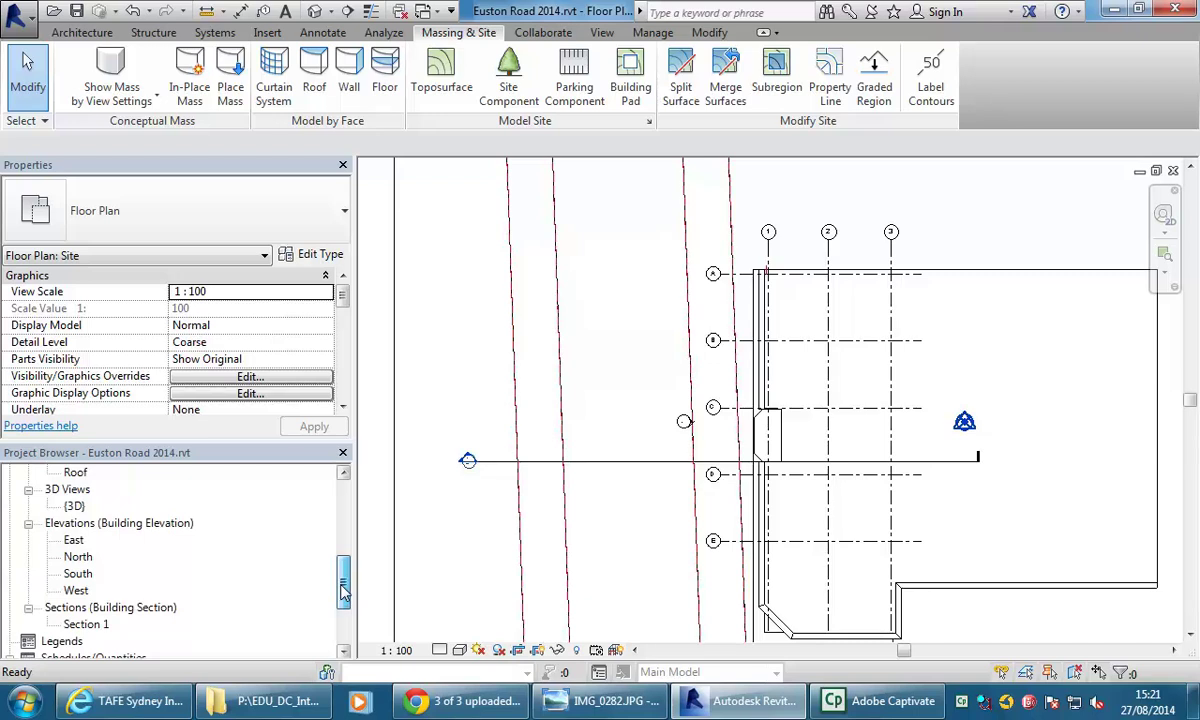
pyautogui.doubleClick(103, 624)
pyautogui.moveTo(718, 527); pyautogui.dragTo(1087, 548, button='middle')
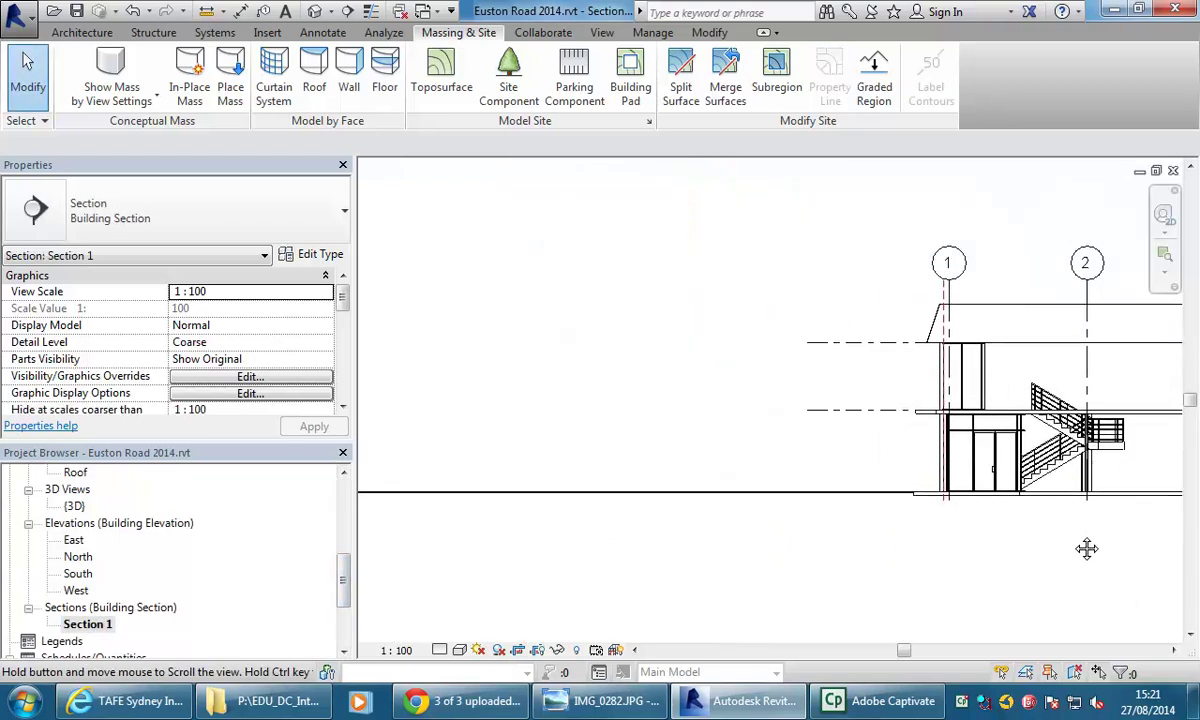
pyautogui.moveTo(686, 410); pyautogui.dragTo(863, 421, button='middle')
pyautogui.scroll(-3, 739, 488)
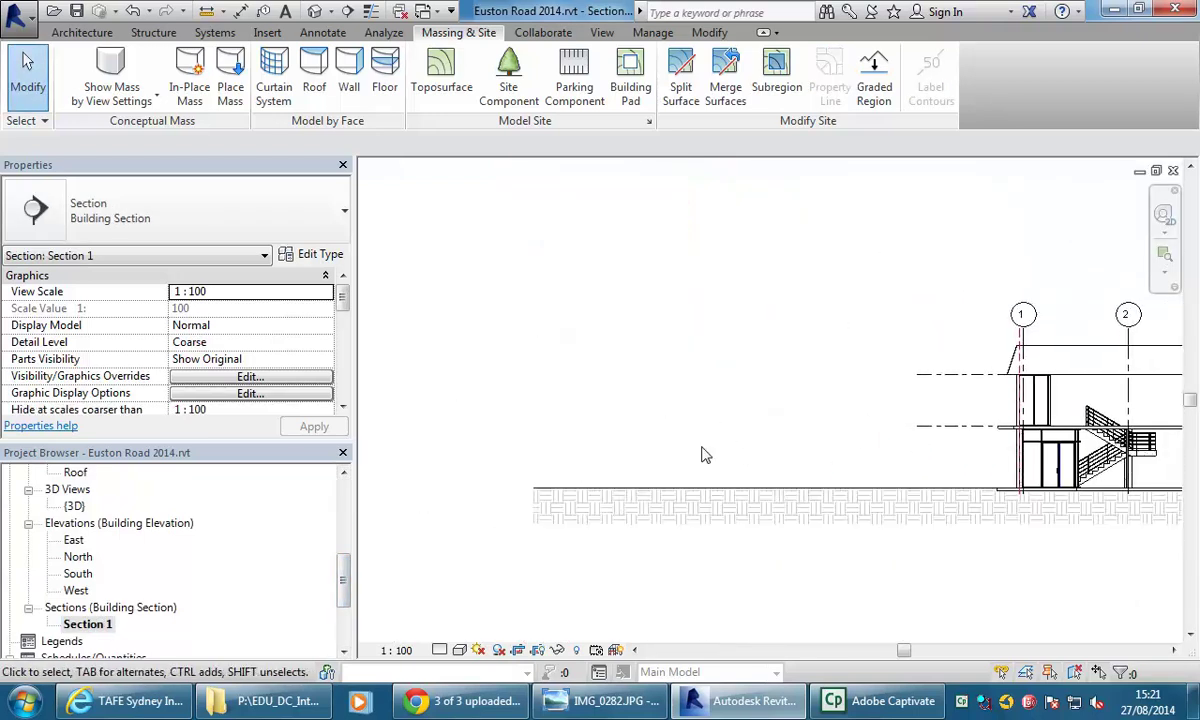
pyautogui.scroll(5, 790, 470)
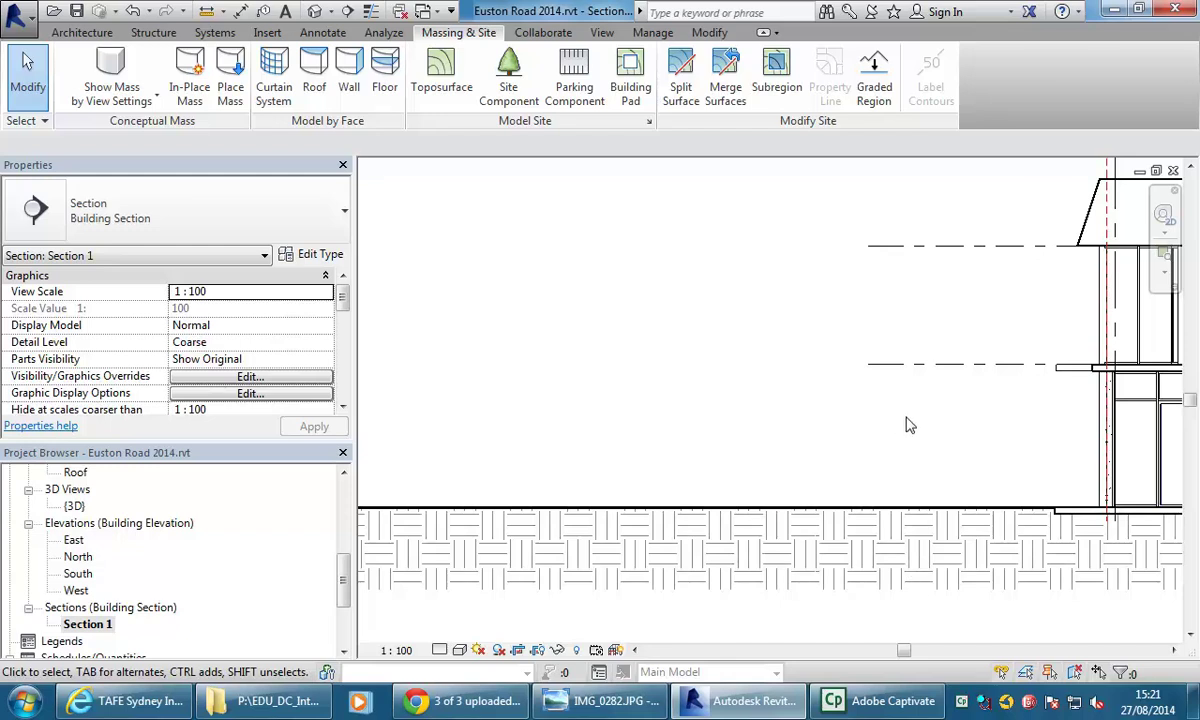
pyautogui.moveTo(908, 425); pyautogui.dragTo(866, 427, button='middle')
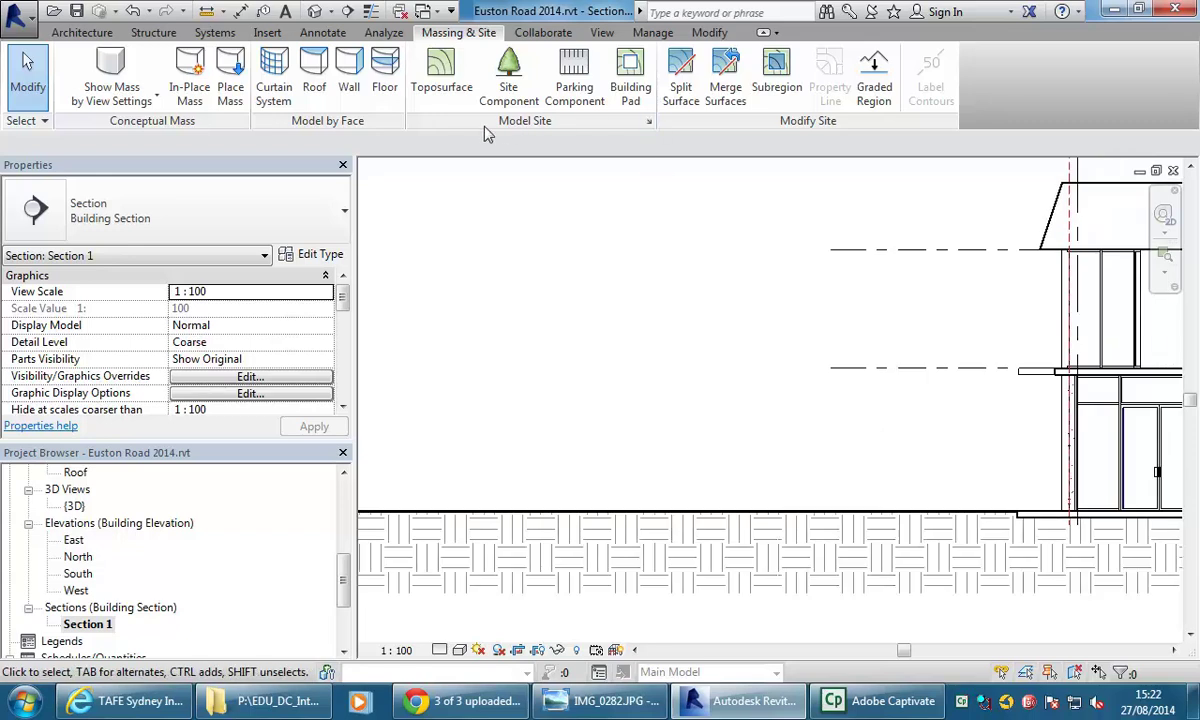
# Step: Review the contour, section cut material and poche base settings in Site Settings, cancel them and inspect the ground fill in Section 1
pyautogui.click(649, 122)
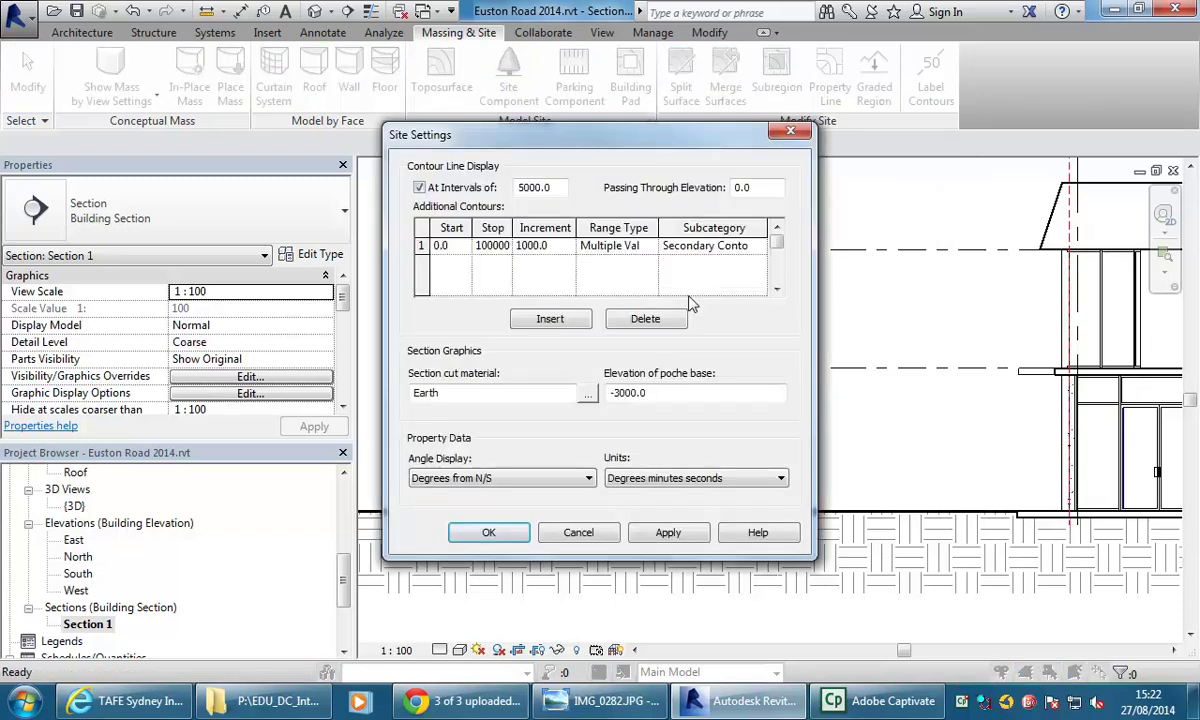
pyautogui.moveTo(618, 127); pyautogui.dragTo(630, 35)
pyautogui.click(493, 300)
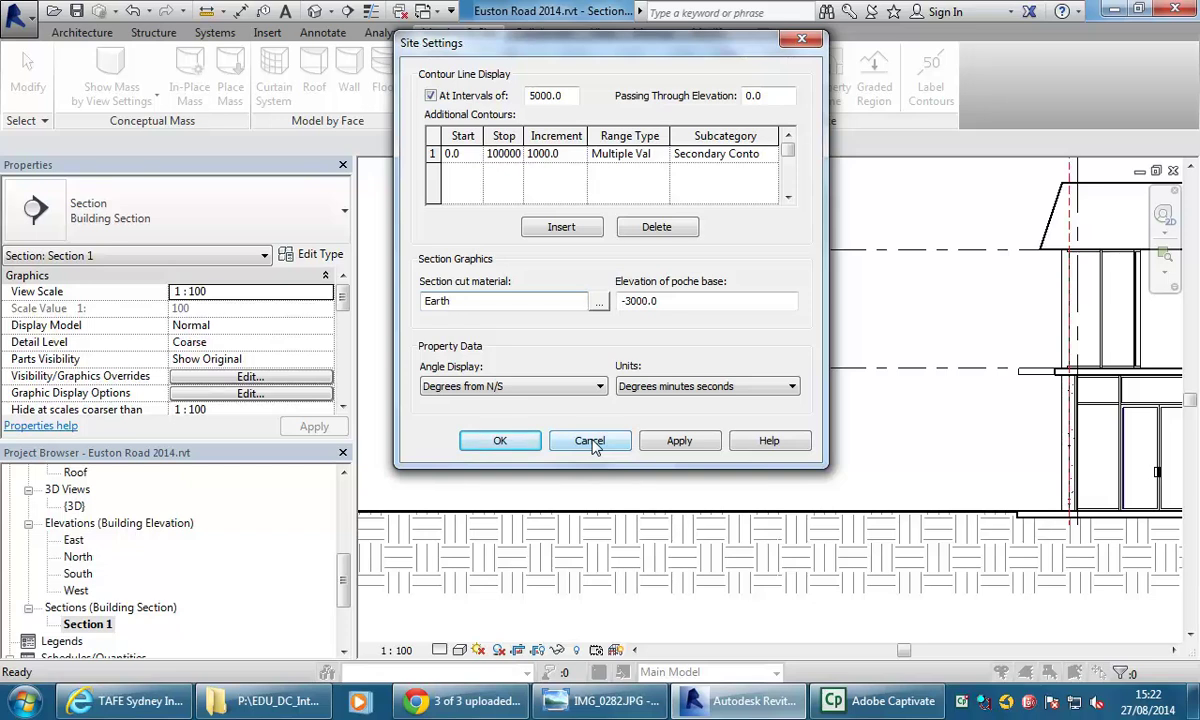
pyautogui.click(590, 442)
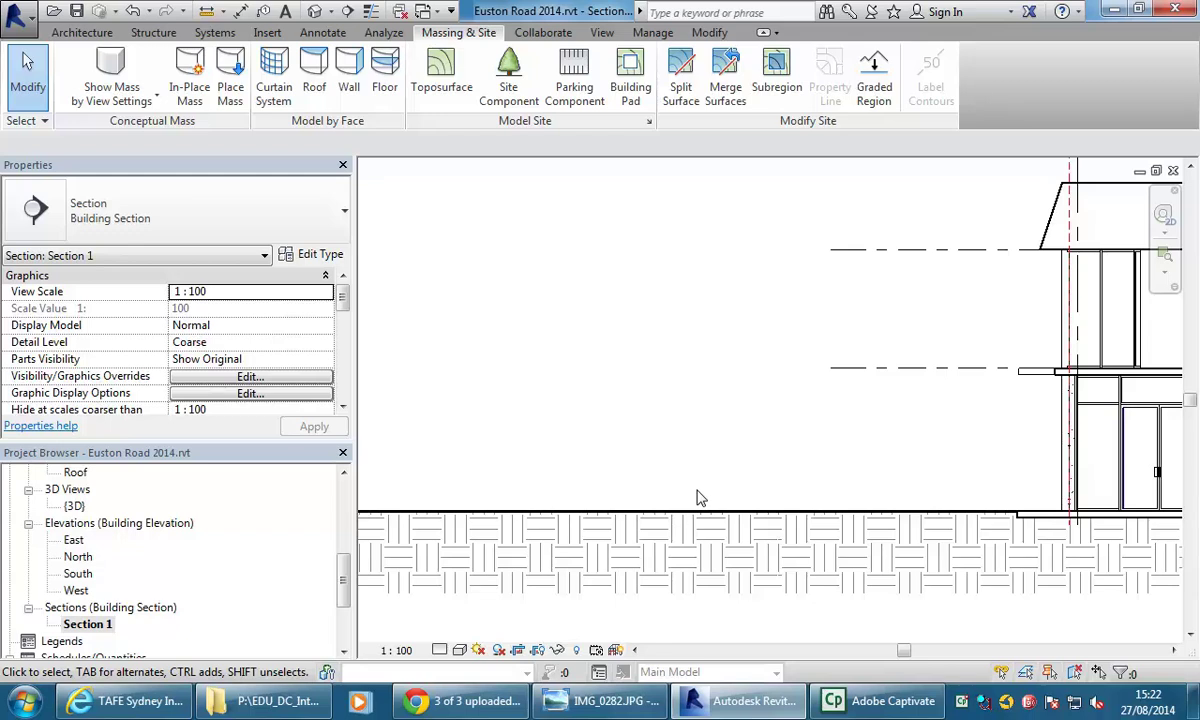
pyautogui.scroll(-3, 705, 424)
pyautogui.moveTo(691, 426); pyautogui.dragTo(640, 436, button='middle')
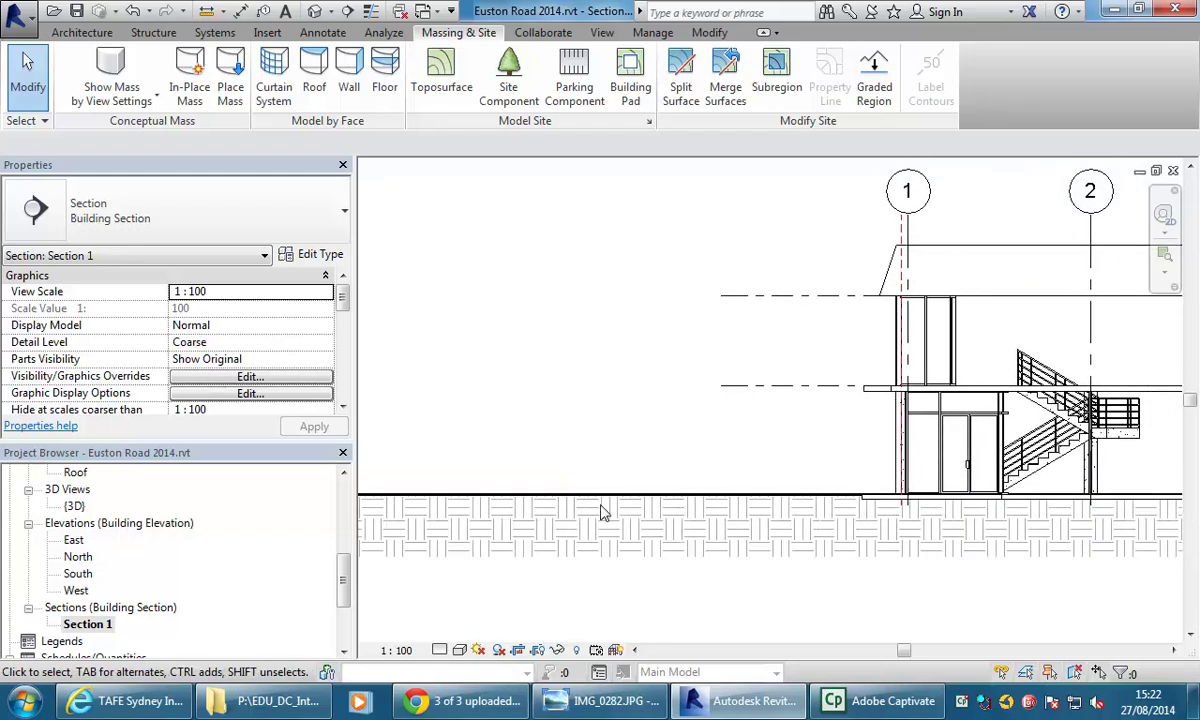
pyautogui.scroll(-3, 628, 418)
pyautogui.moveTo(636, 430); pyautogui.dragTo(657, 472, button='middle')
pyautogui.moveTo(562, 459)
pyautogui.mouseDown(button='middle')
pyautogui.moveTo(616, 474)
pyautogui.moveTo(577, 447)
pyautogui.mouseUp(button='middle')
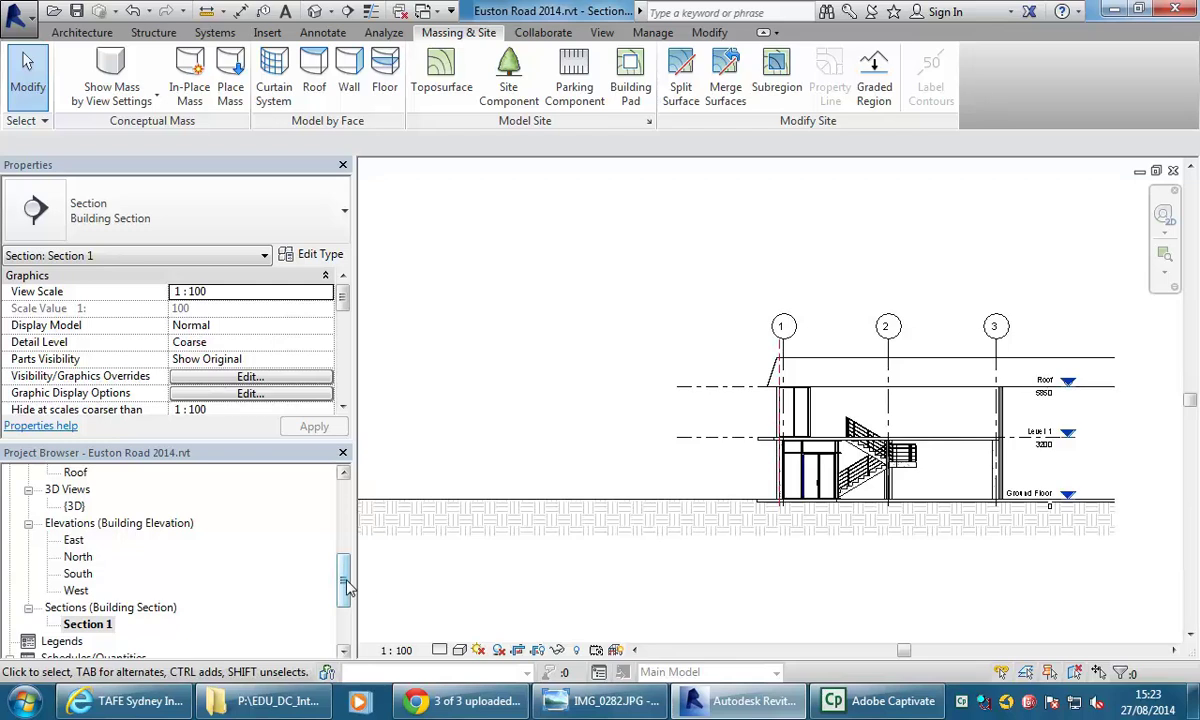
# Step: Open the Ground Floor plan and look over the building and the road reference planes
pyautogui.moveTo(334, 552); pyautogui.dragTo(331, 483)
pyautogui.doubleClick(125, 524)
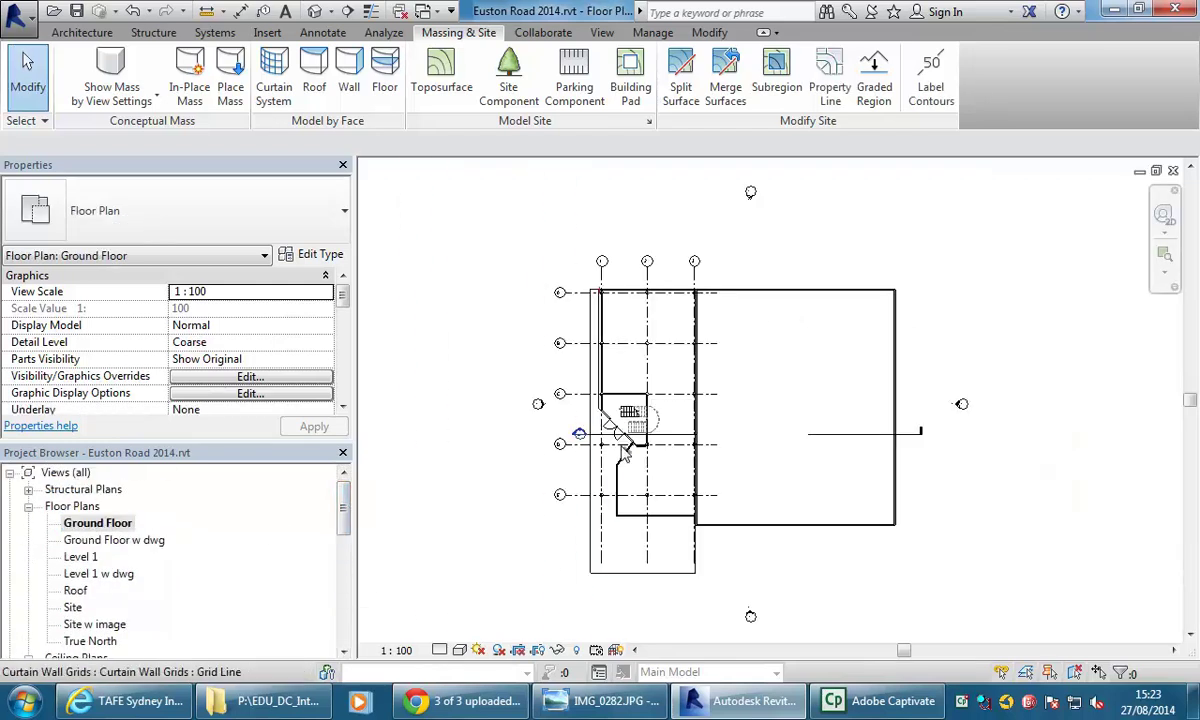
pyautogui.moveTo(560, 472); pyautogui.dragTo(620, 452, button='middle')
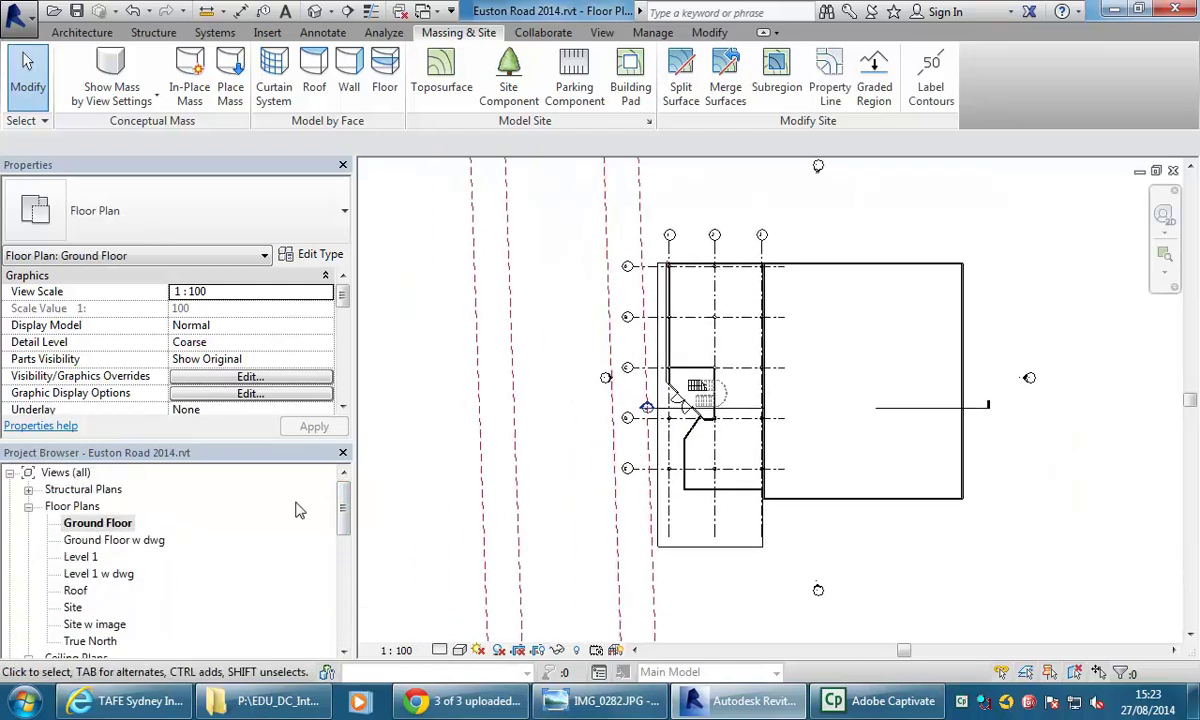
# Step: Open the Site floor plan and bring the whole site boundary and building into view
pyautogui.doubleClick(74, 607)
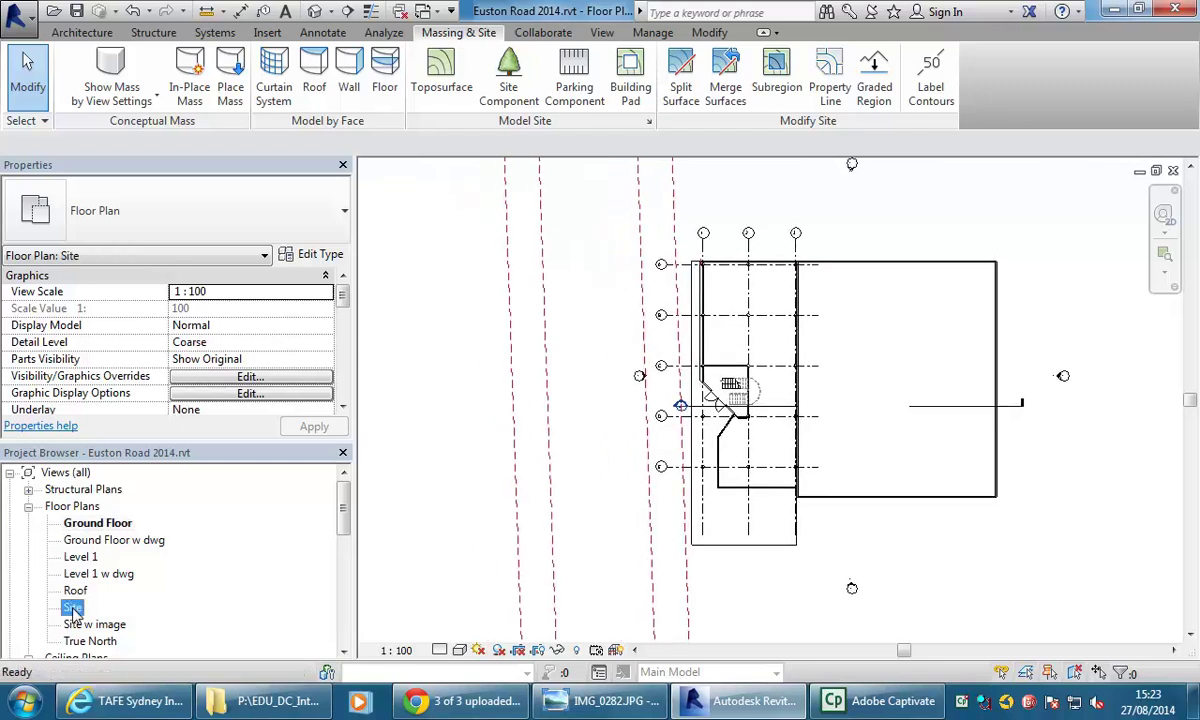
pyautogui.scroll(-3, 468, 470)
pyautogui.moveTo(613, 450); pyautogui.dragTo(593, 370, button='middle')
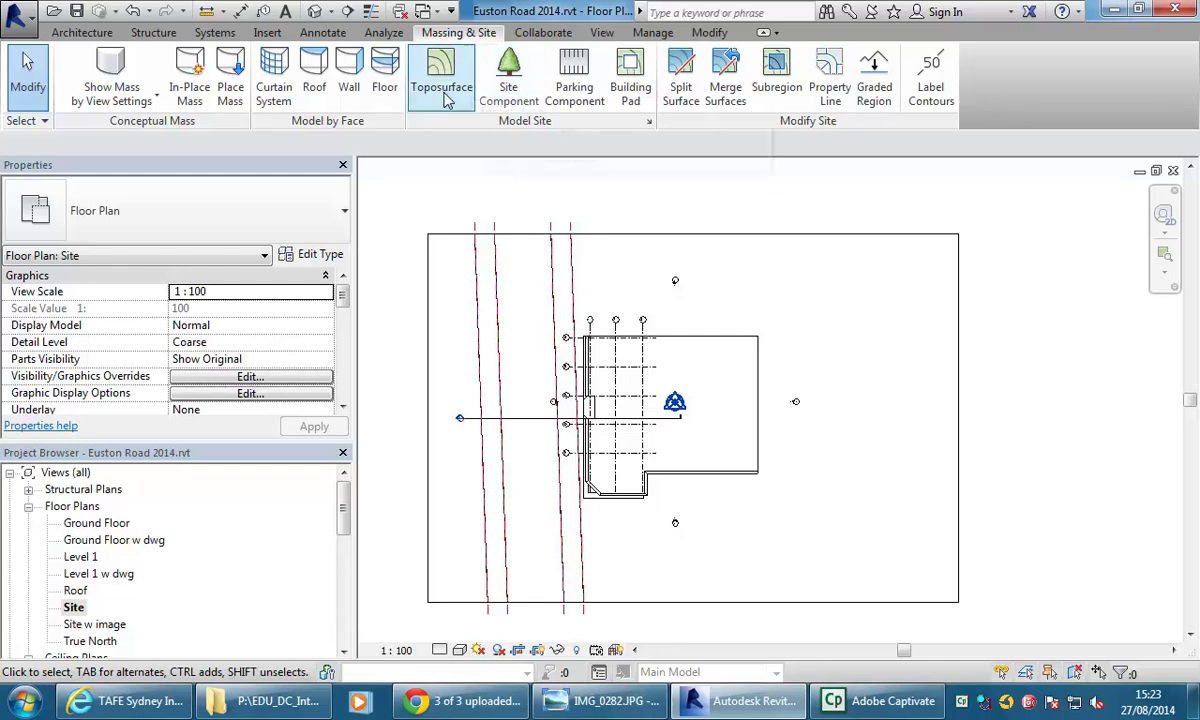
# Step: Start a site component and look through the available RPC Tree - Deciduous types, keeping Scarlet Oak - 12.5 Meters
pyautogui.click(508, 90)
pyautogui.scroll(2, 535, 404)
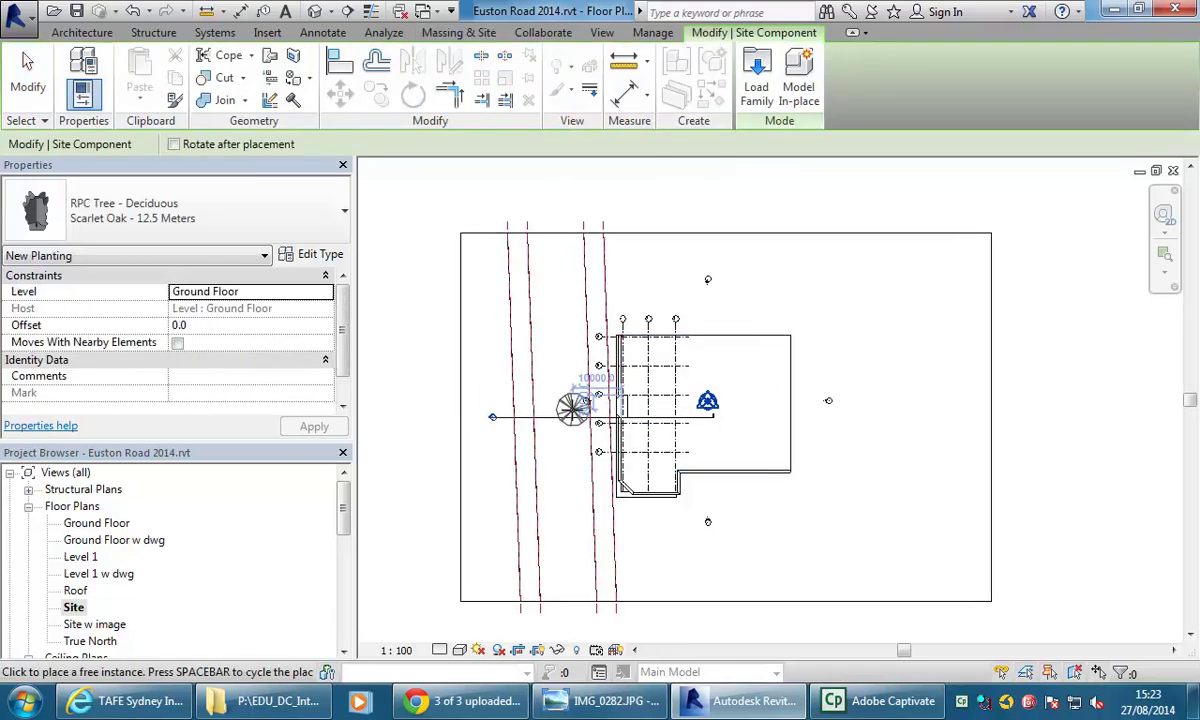
pyautogui.click(250, 220)
pyautogui.scroll(3, 356, 260)
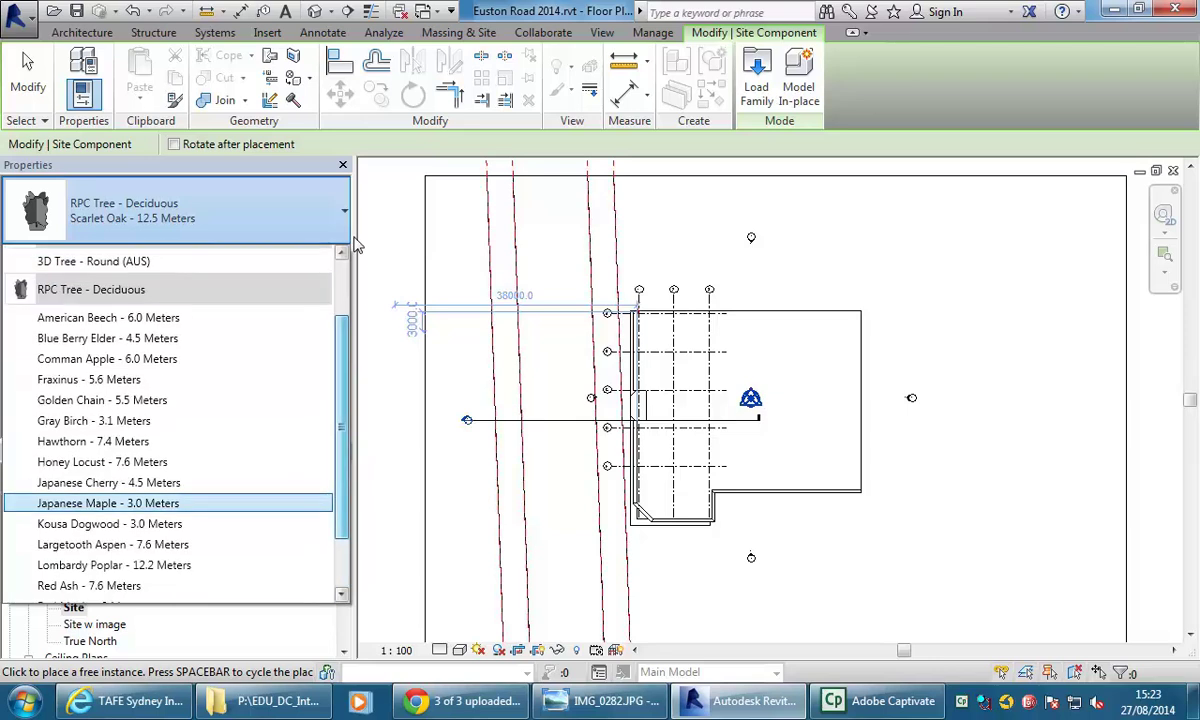
pyautogui.scroll(-3, 343, 537)
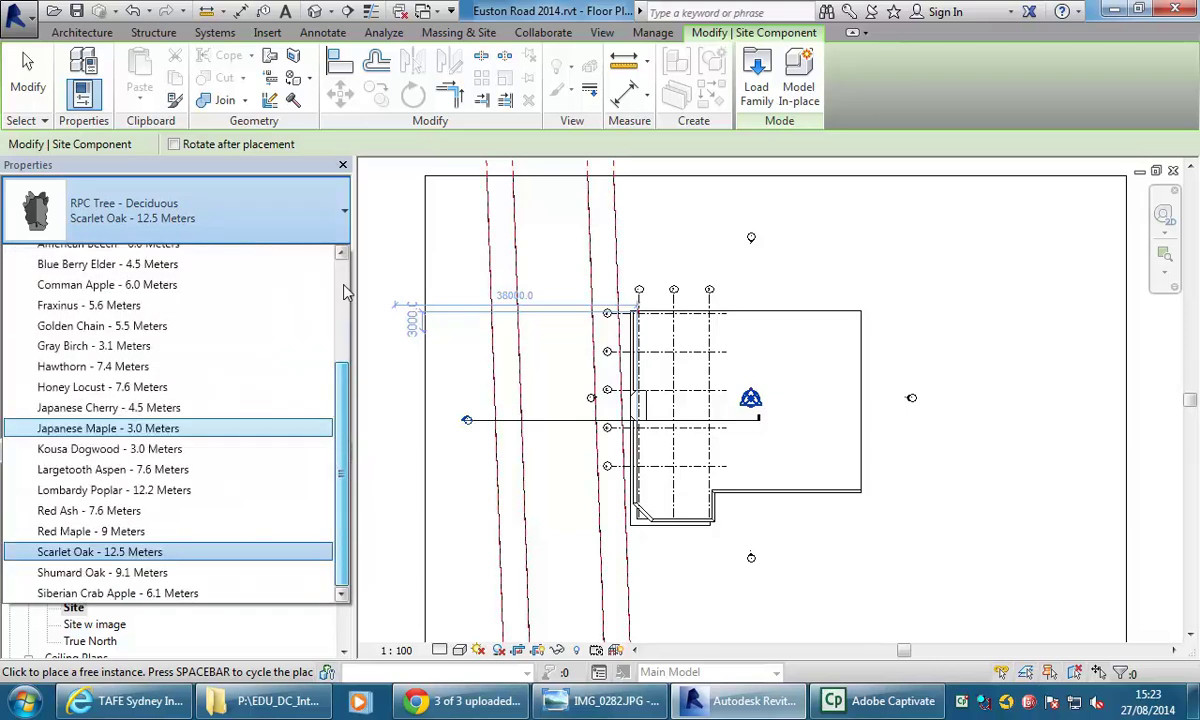
pyautogui.scroll(3, 343, 291)
pyautogui.click(279, 210)
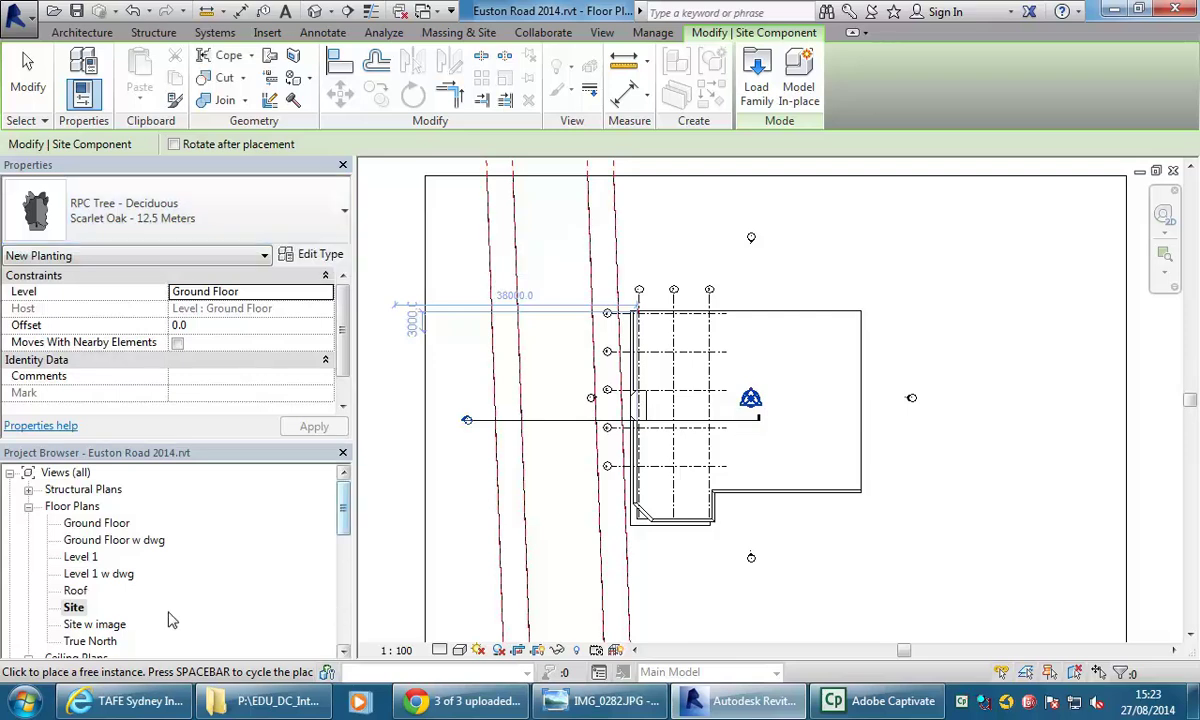
# Step: In the Site w image plan, place a Scarlet Oak - 12.5 Meters over the photographed tree near grid A, about 4100 mm from grid 1
pyautogui.doubleClick(94, 624)
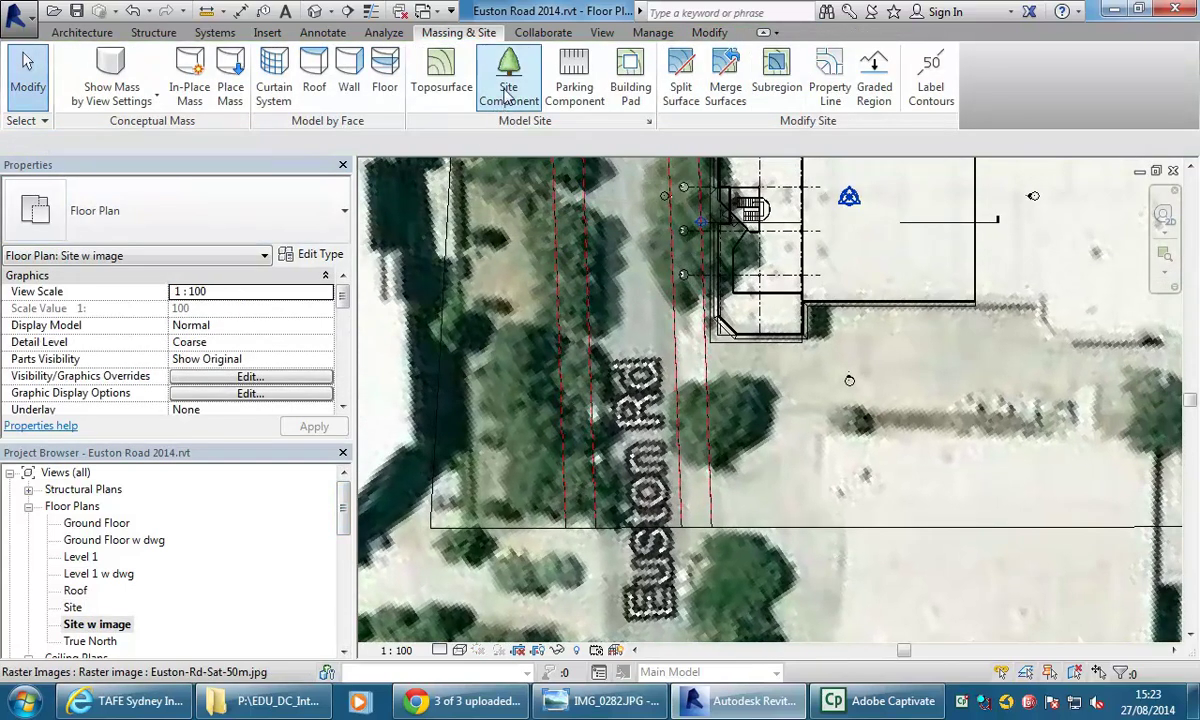
pyautogui.click(508, 92)
pyautogui.moveTo(736, 427); pyautogui.dragTo(680, 484, button='middle')
pyautogui.scroll(-2, 683, 315)
pyautogui.moveTo(685, 312); pyautogui.dragTo(675, 537, button='middle')
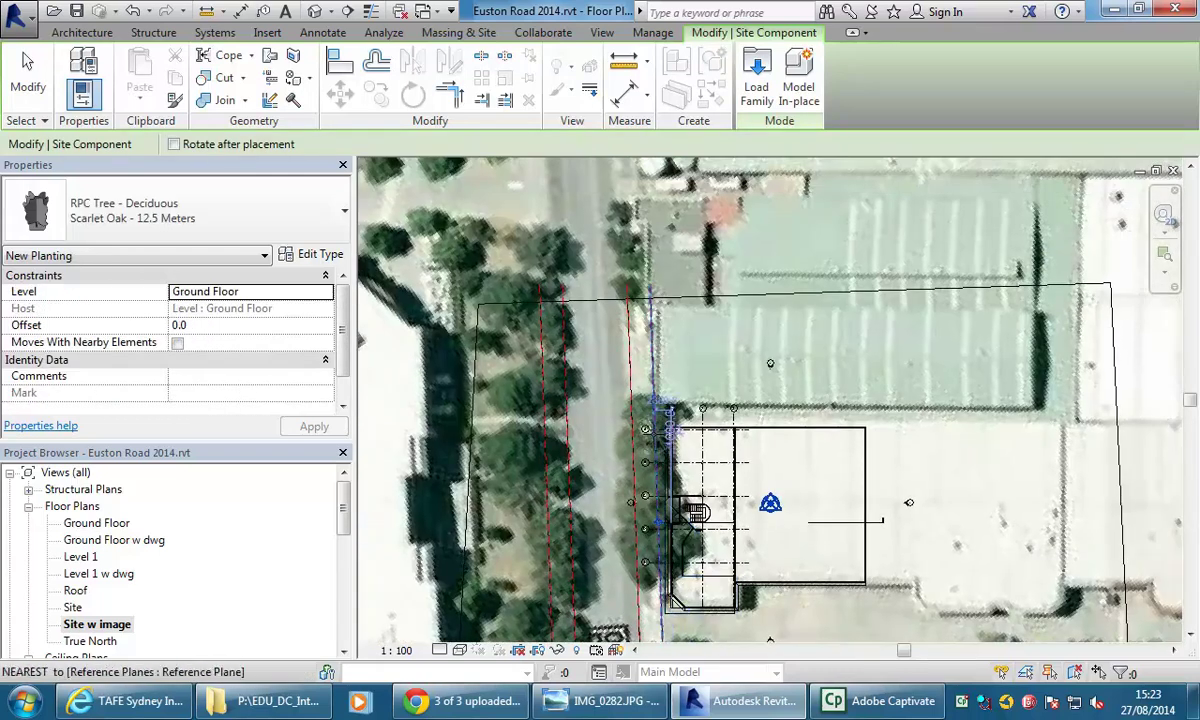
pyautogui.scroll(9, 648, 431)
pyautogui.moveTo(641, 410); pyautogui.dragTo(683, 424, button='middle')
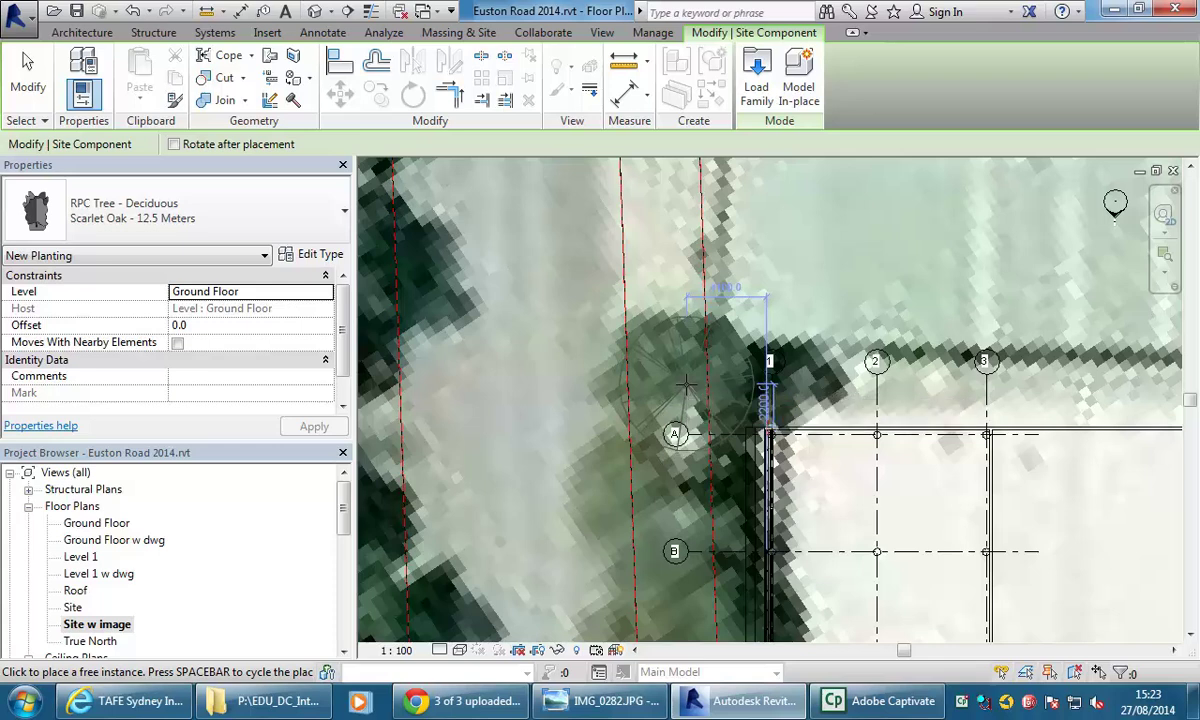
pyautogui.click(686, 384)
# Step: Check the available tree types and load the RPC Tree - Fall.rfa family from the Planting library folder
pyautogui.click(213, 217)
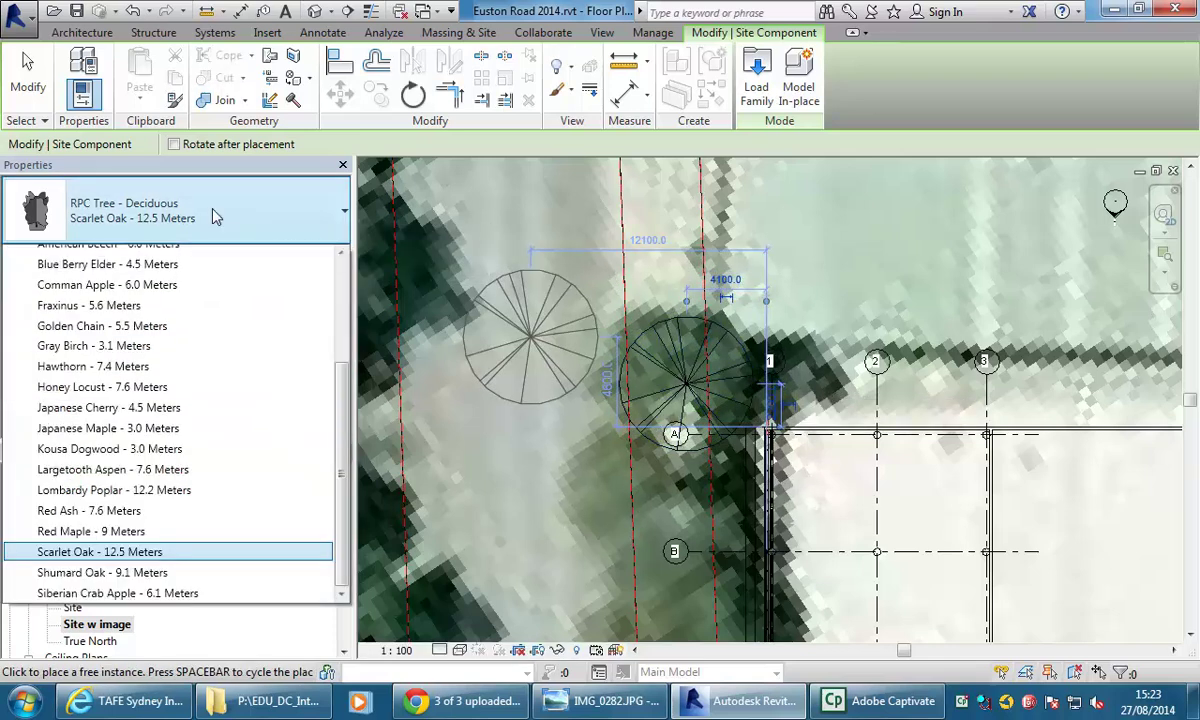
pyautogui.scroll(1, 193, 557)
pyautogui.moveTo(347, 348); pyautogui.dragTo(336, 450)
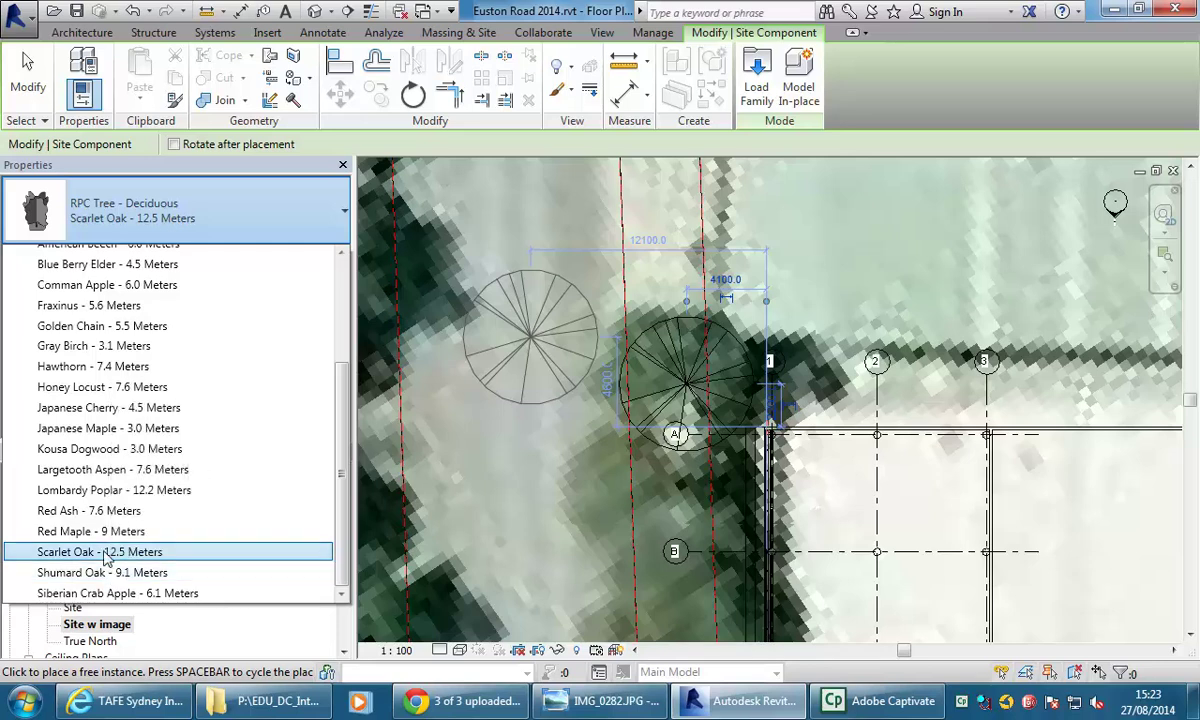
pyautogui.click(757, 80)
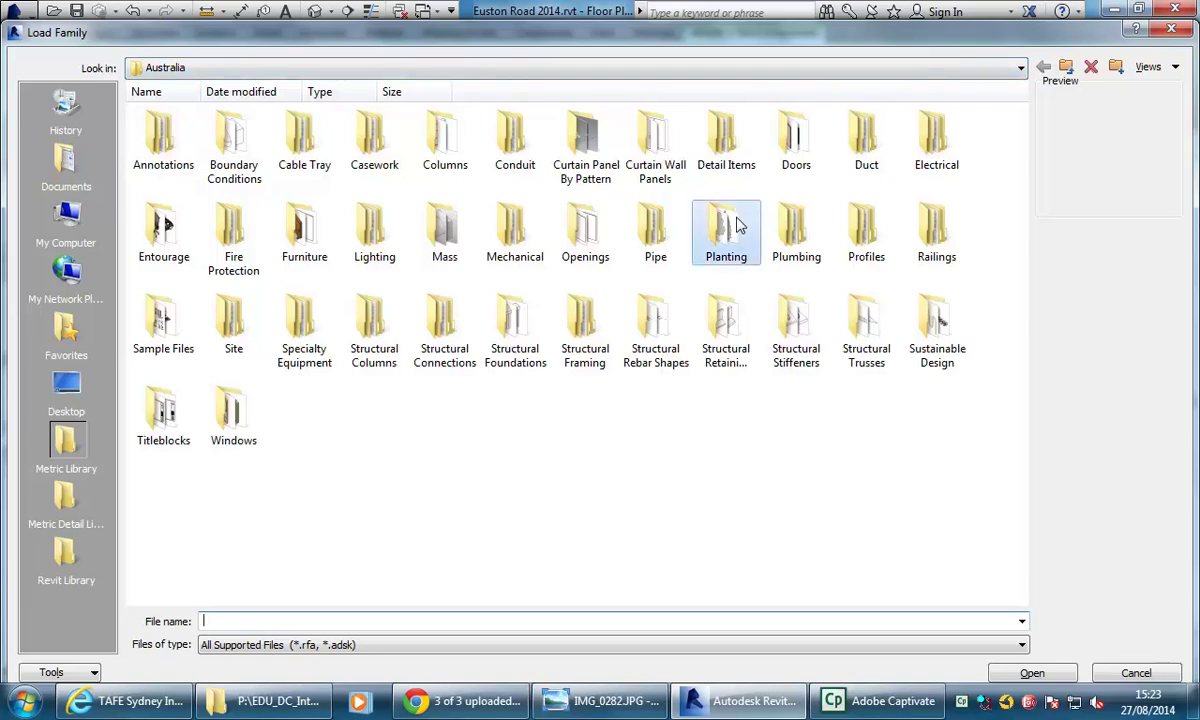
pyautogui.doubleClick(737, 226)
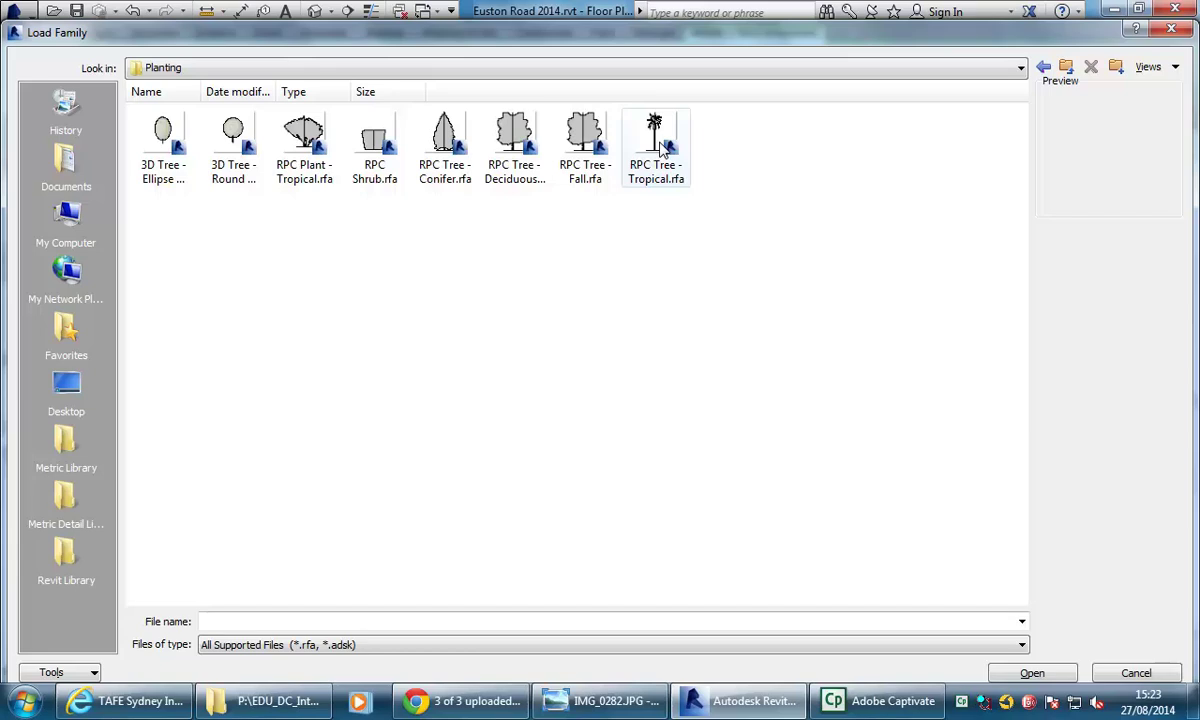
pyautogui.click(573, 159)
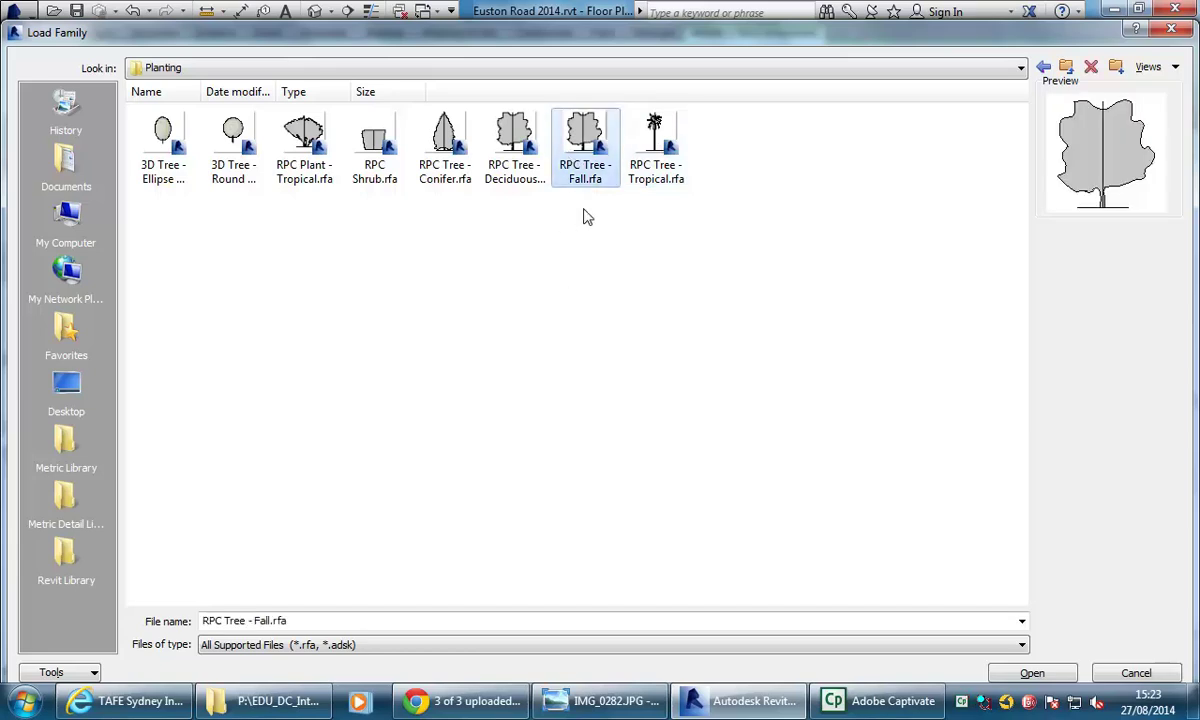
pyautogui.doubleClick(587, 140)
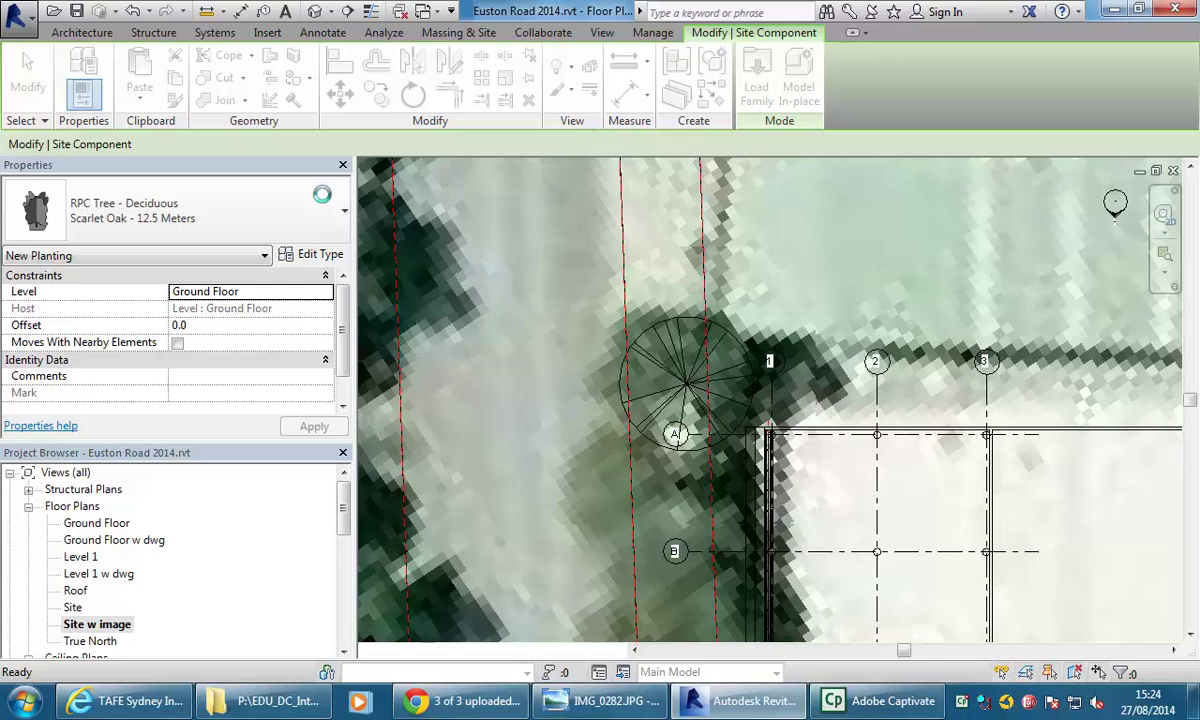
# Step: Place a Black Oak - 18.0 Meters RPC fall tree over the tree canopy across the road from the building
pyautogui.click(266, 230)
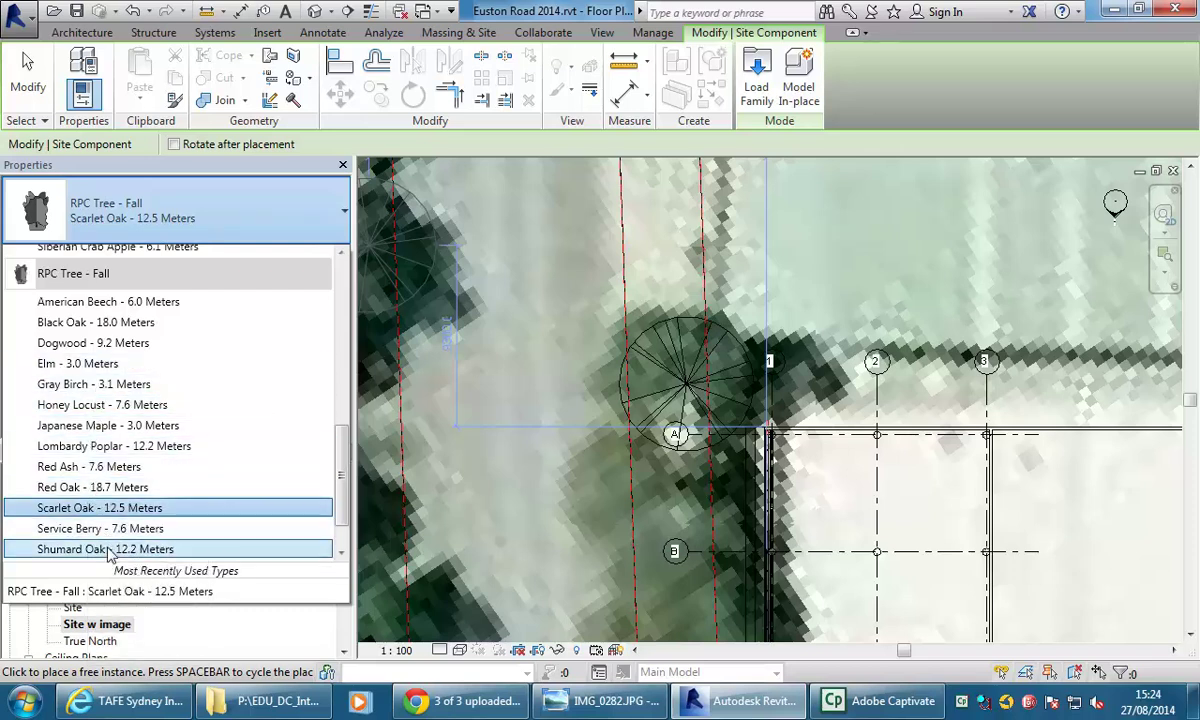
pyautogui.click(97, 326)
pyautogui.scroll(-2, 534, 428)
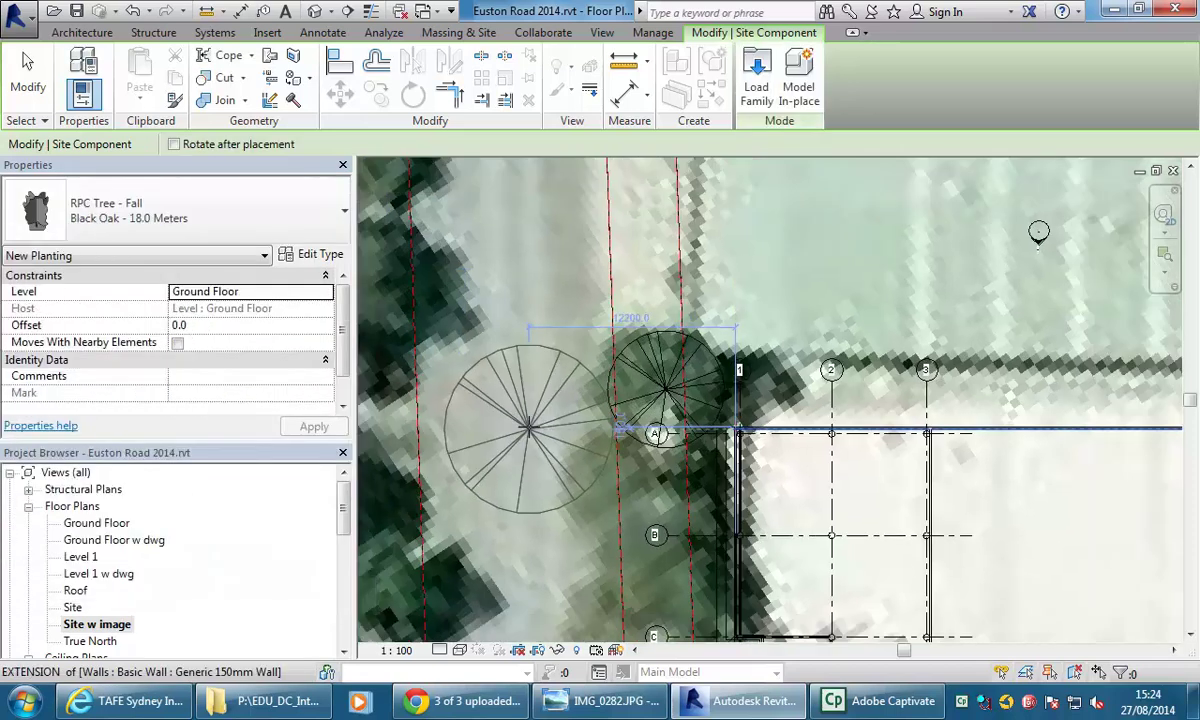
pyautogui.moveTo(540, 427); pyautogui.dragTo(718, 375, button='middle')
pyautogui.scroll(-2, 712, 378)
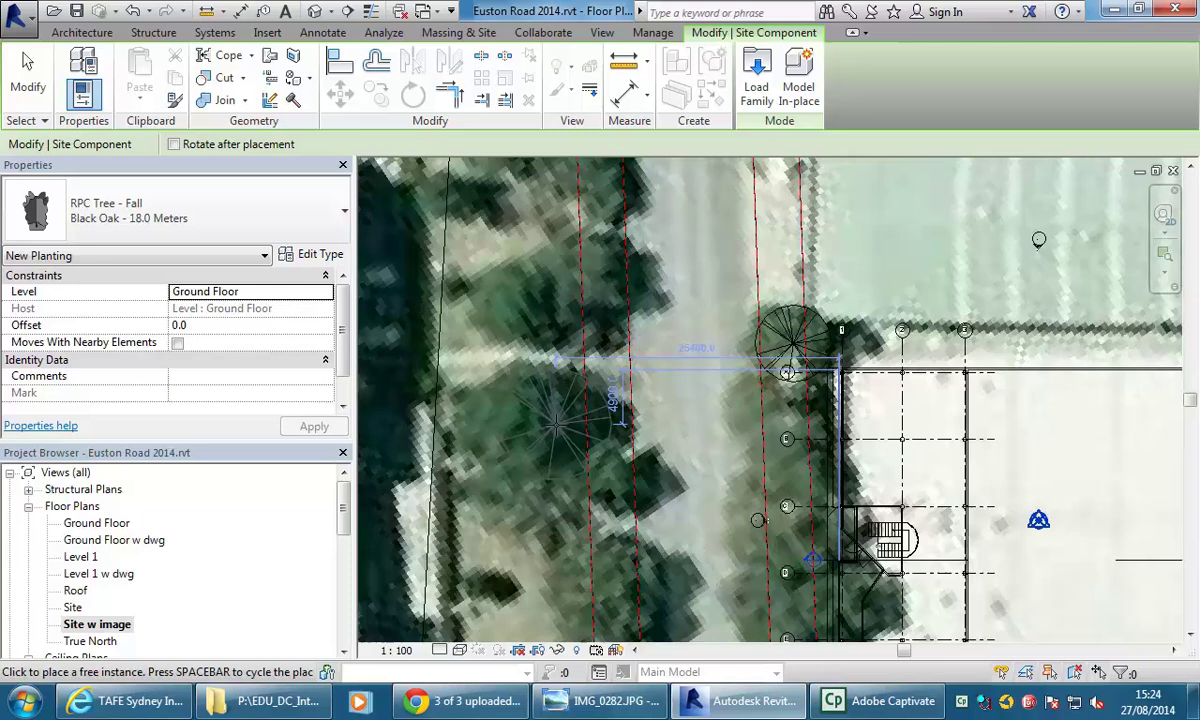
pyautogui.click(543, 425)
# Step: Place a second Black Oak beside the building, between grids D and E along the footpath
pyautogui.scroll(-2, 713, 420)
pyautogui.moveTo(750, 419); pyautogui.dragTo(648, 272, button='middle')
pyautogui.scroll(3, 654, 264)
pyautogui.moveTo(665, 481); pyautogui.dragTo(597, 512, button='middle')
pyautogui.scroll(3, 607, 397)
pyautogui.click(606, 424)
pyautogui.scroll(-2, 597, 372)
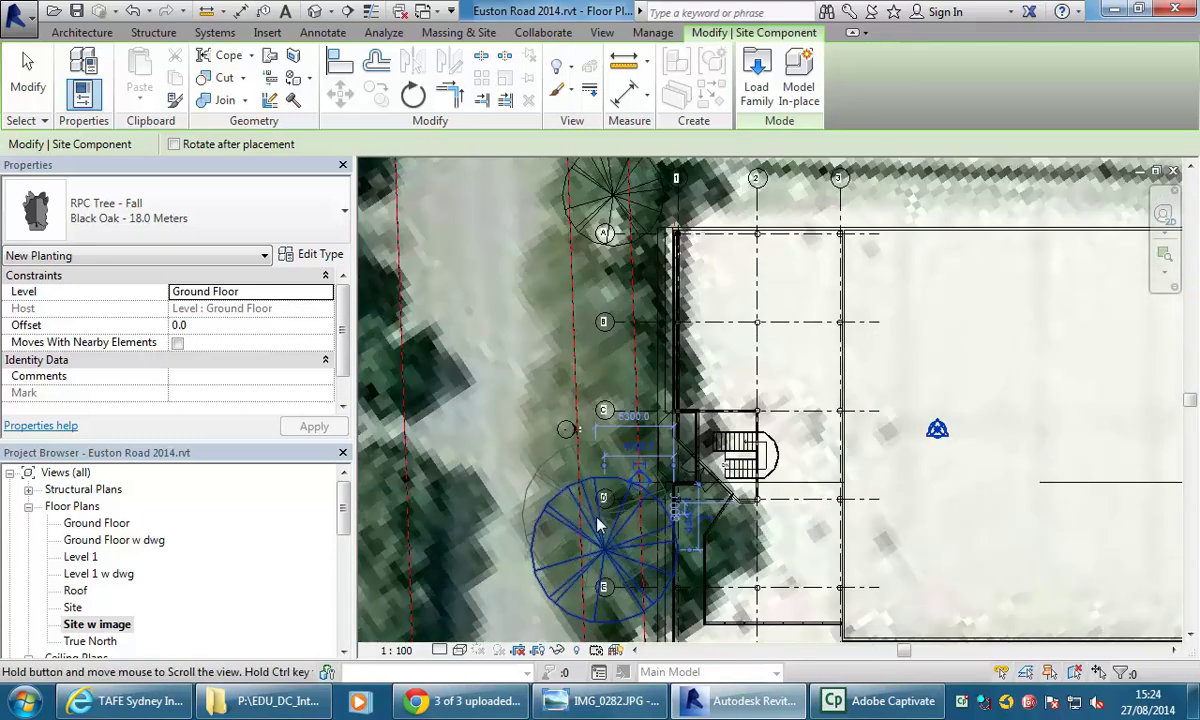
pyautogui.click(172, 205)
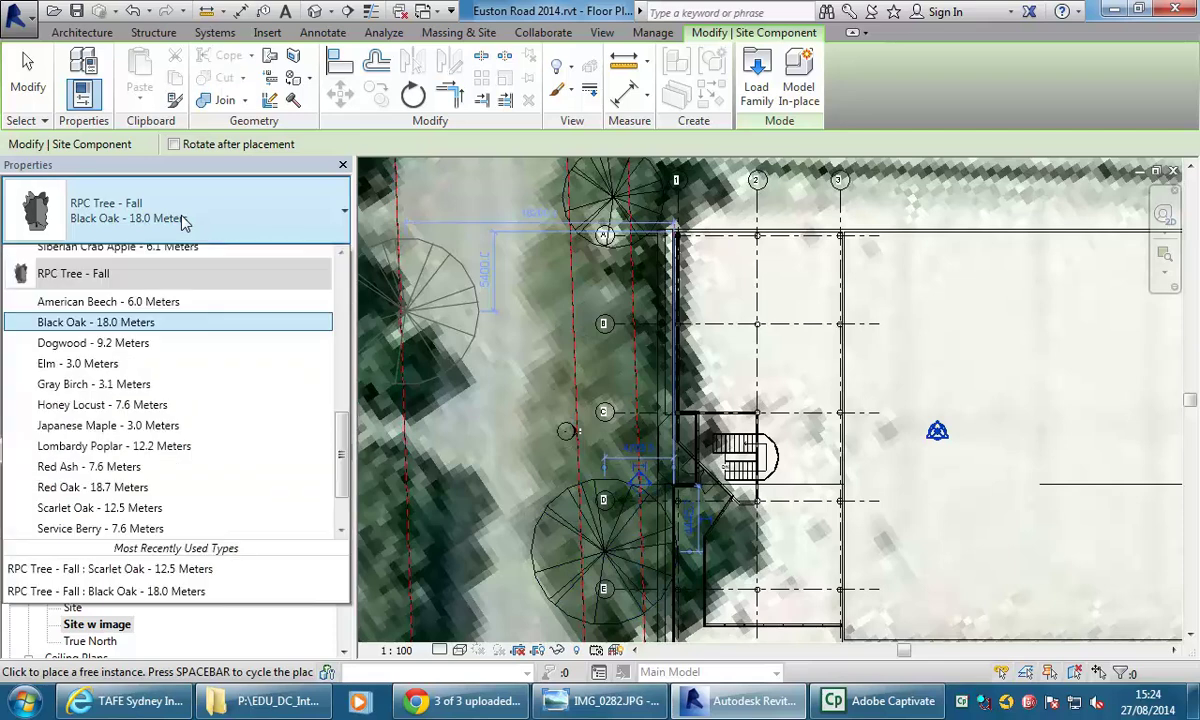
pyautogui.click(95, 352)
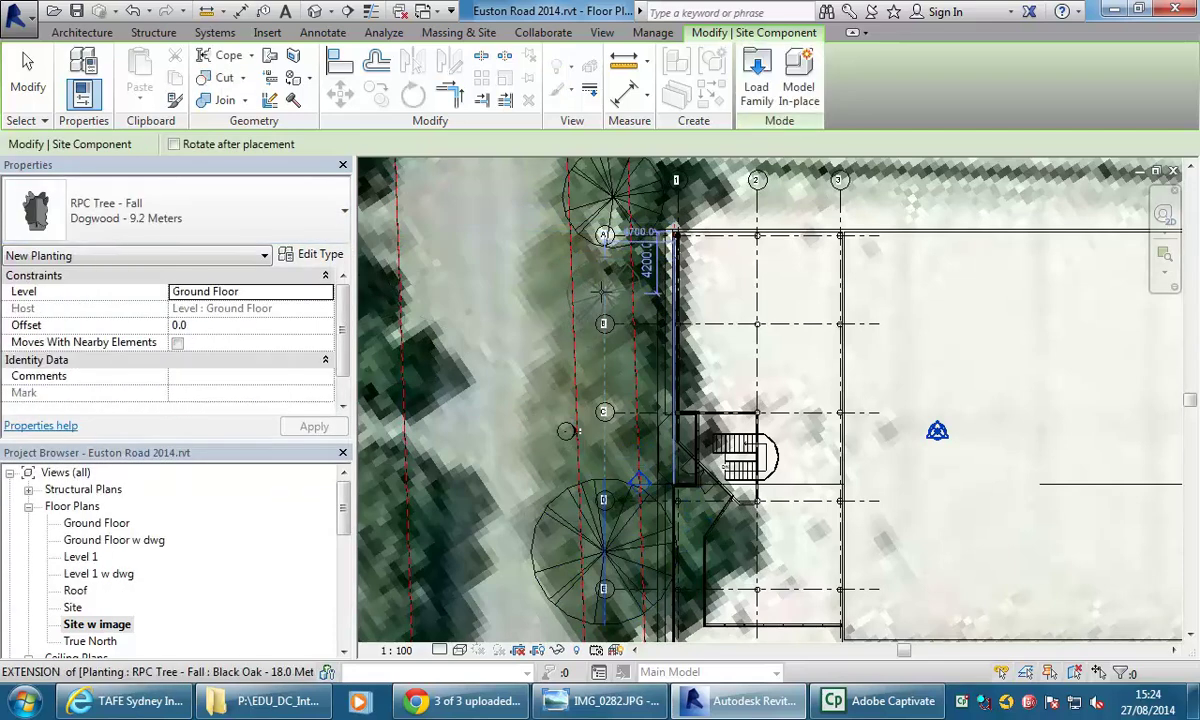
pyautogui.scroll(-1, 560, 600)
# Step: Place two Lombardy Poplar - 12.2 Meters trees along the footpath between grids A and C
pyautogui.click(172, 210)
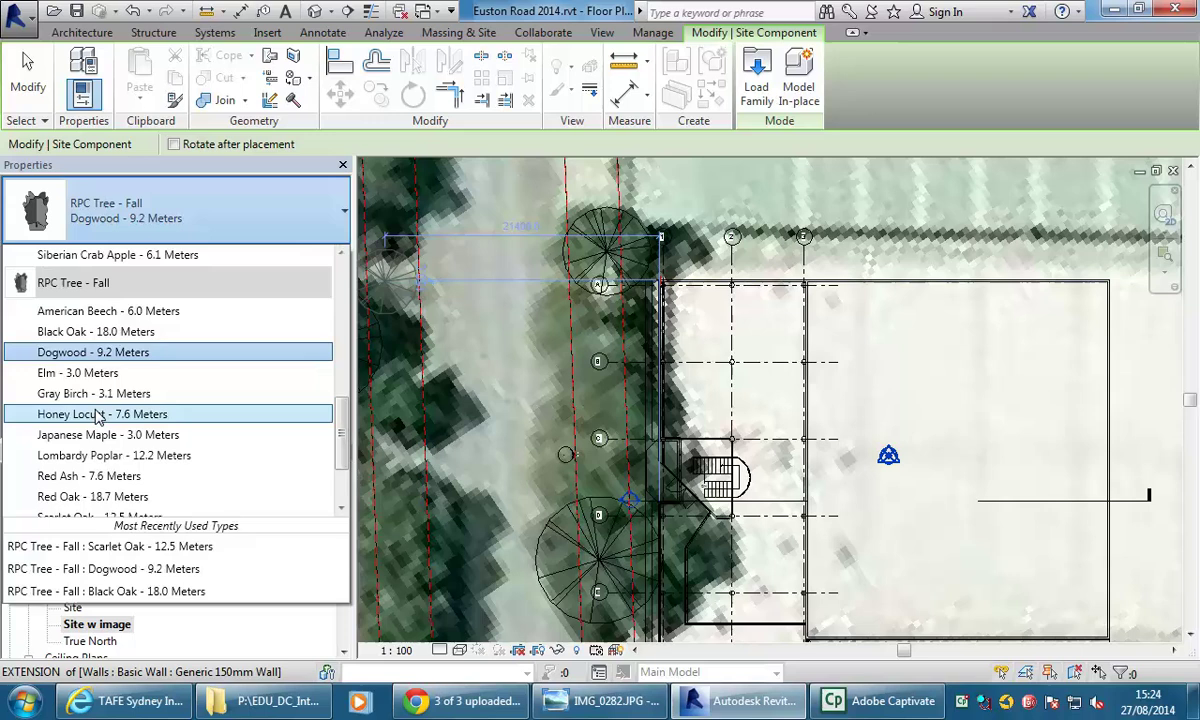
pyautogui.click(140, 455)
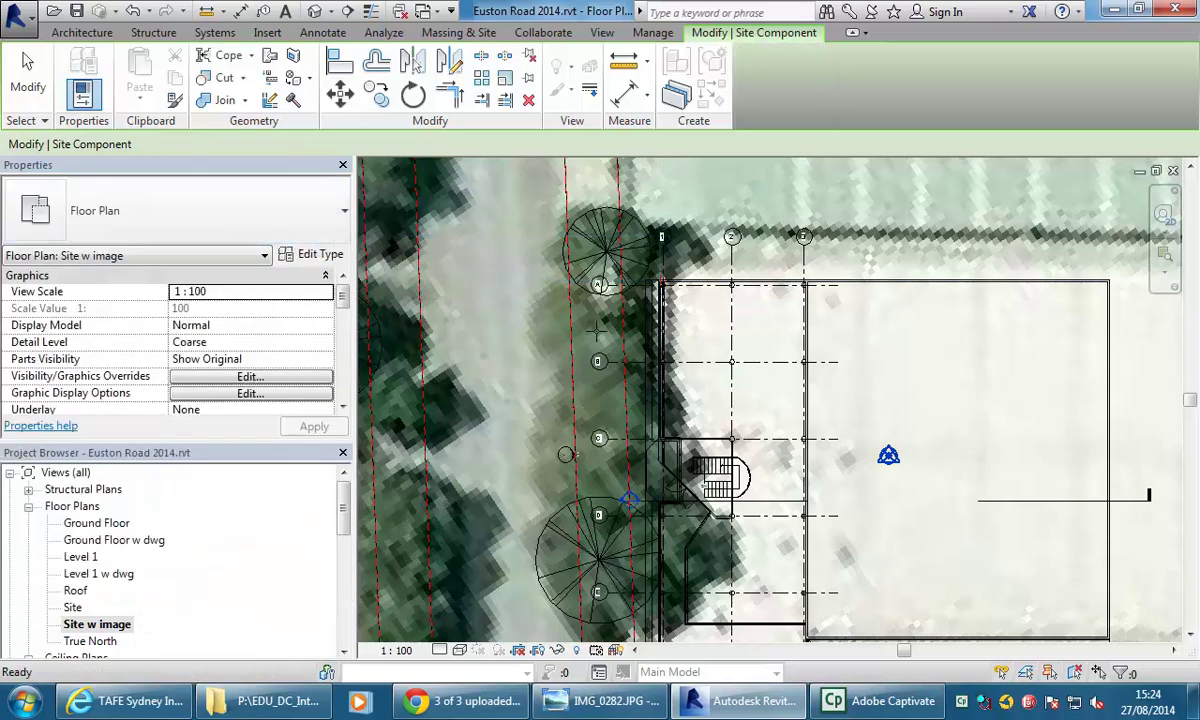
pyautogui.click(590, 325)
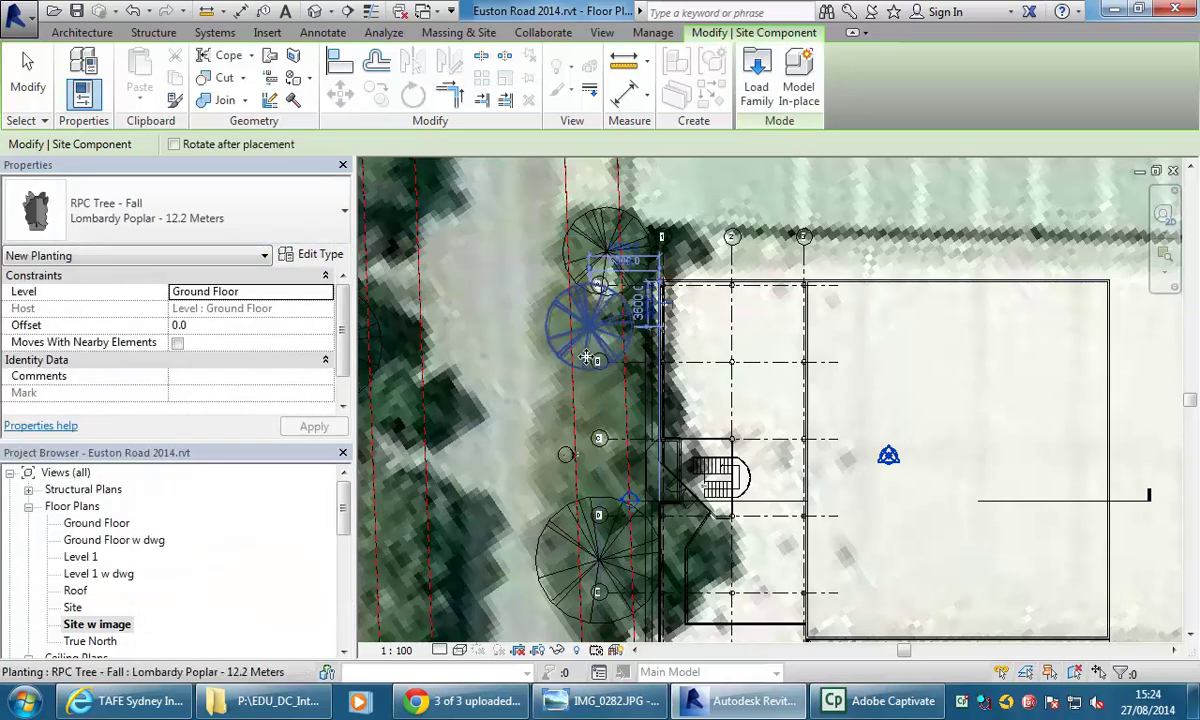
pyautogui.scroll(2, 588, 375)
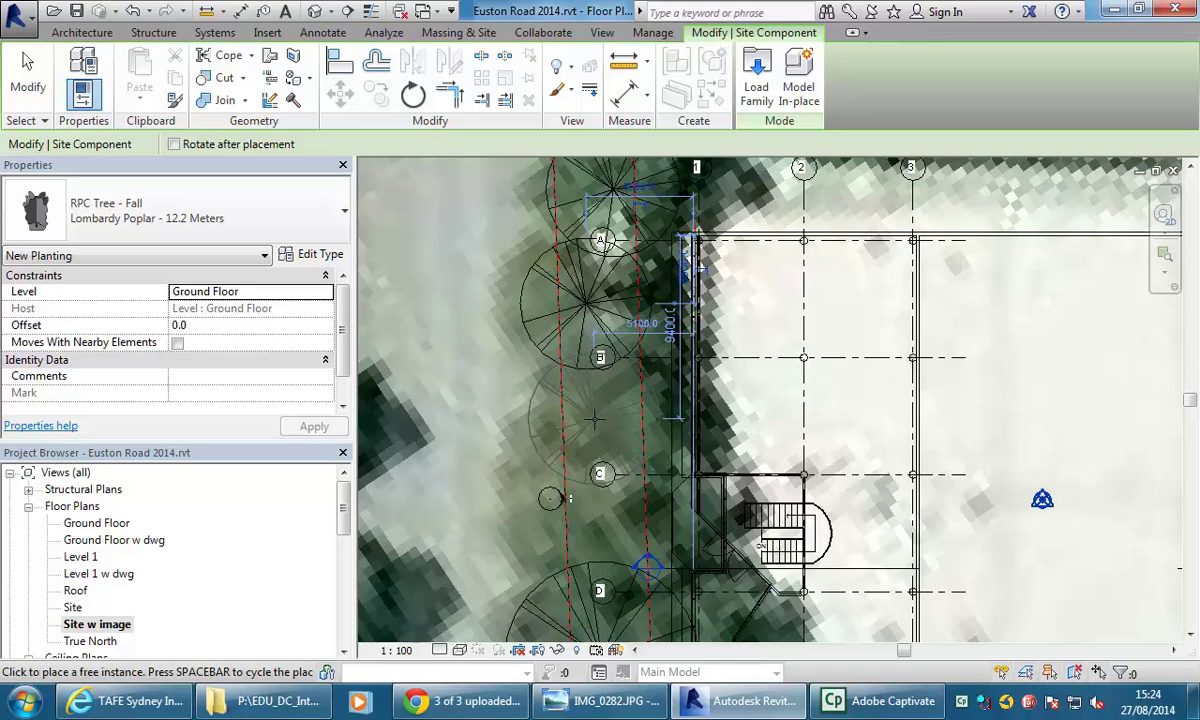
pyautogui.click(596, 418)
pyautogui.scroll(-2, 596, 418)
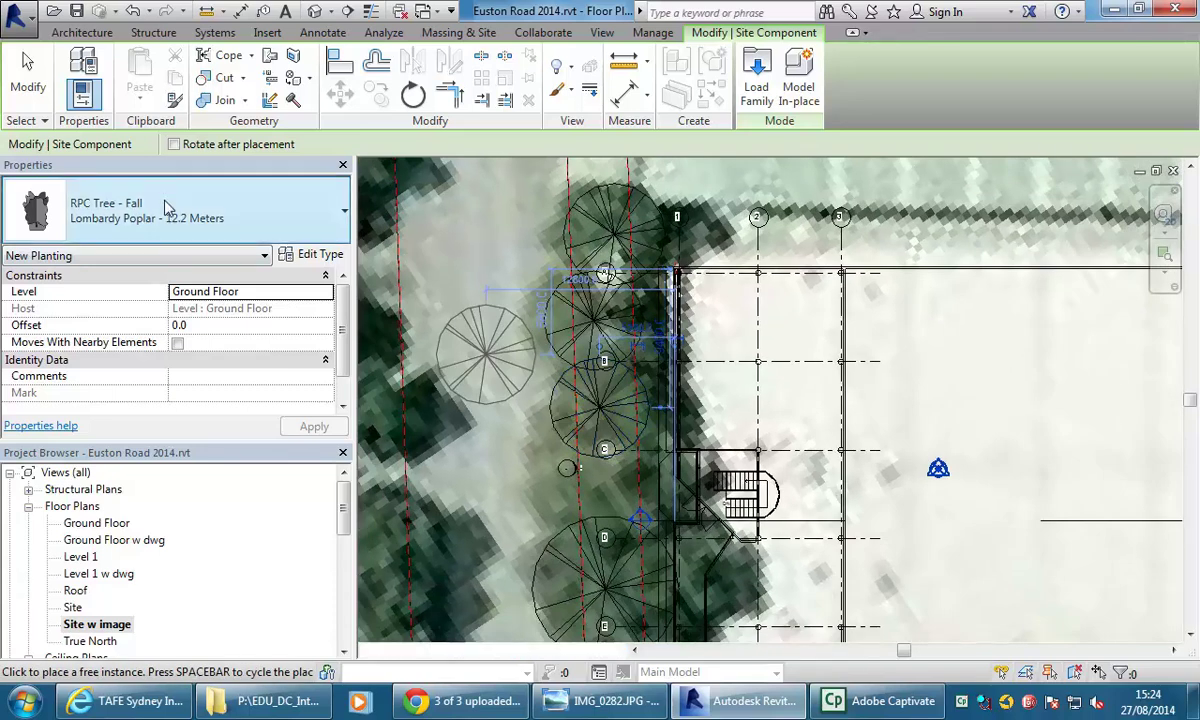
# Step: Place a Red Oak - 18.7 Meters tree over the canopy beside the road, just south of the building
pyautogui.click(165, 205)
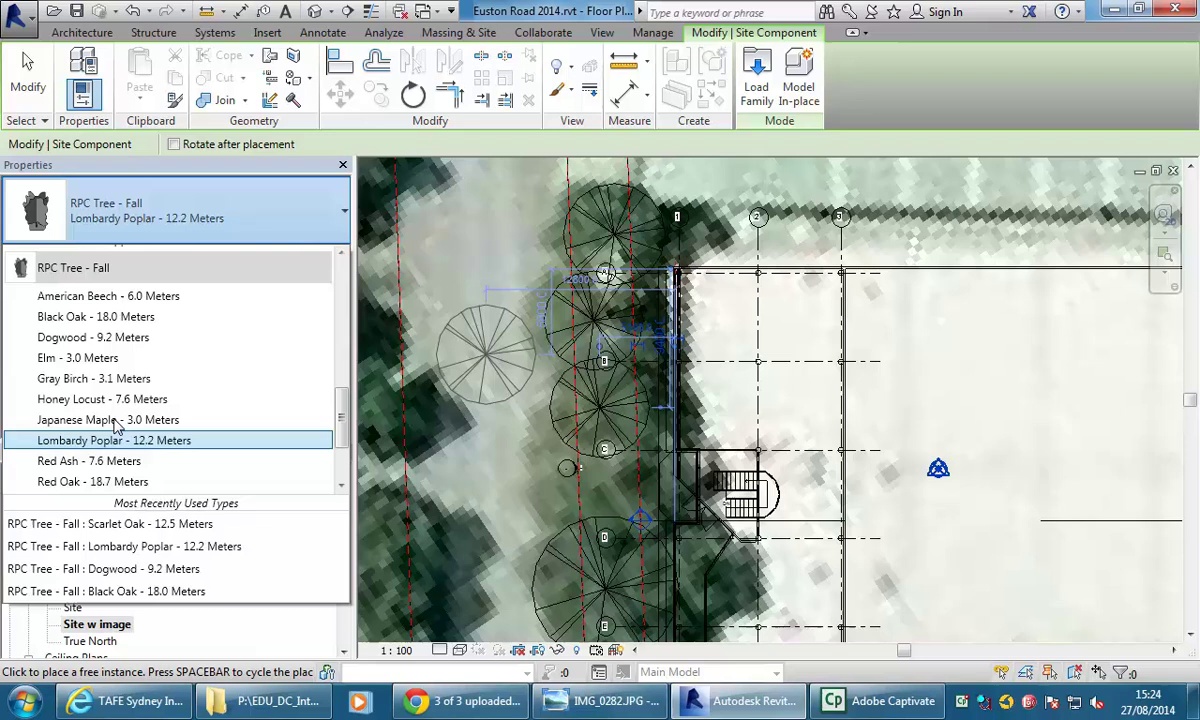
pyautogui.scroll(-1, 120, 470)
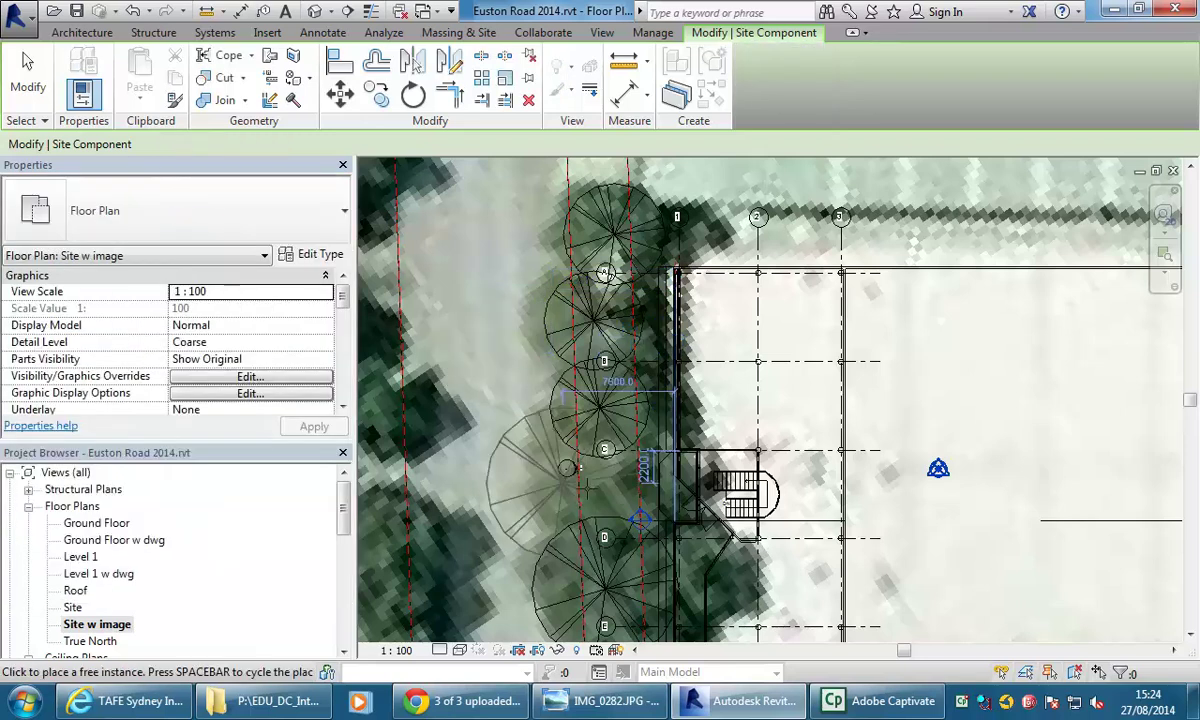
pyautogui.scroll(-2, 601, 430)
pyautogui.moveTo(609, 453); pyautogui.dragTo(601, 393, button='middle')
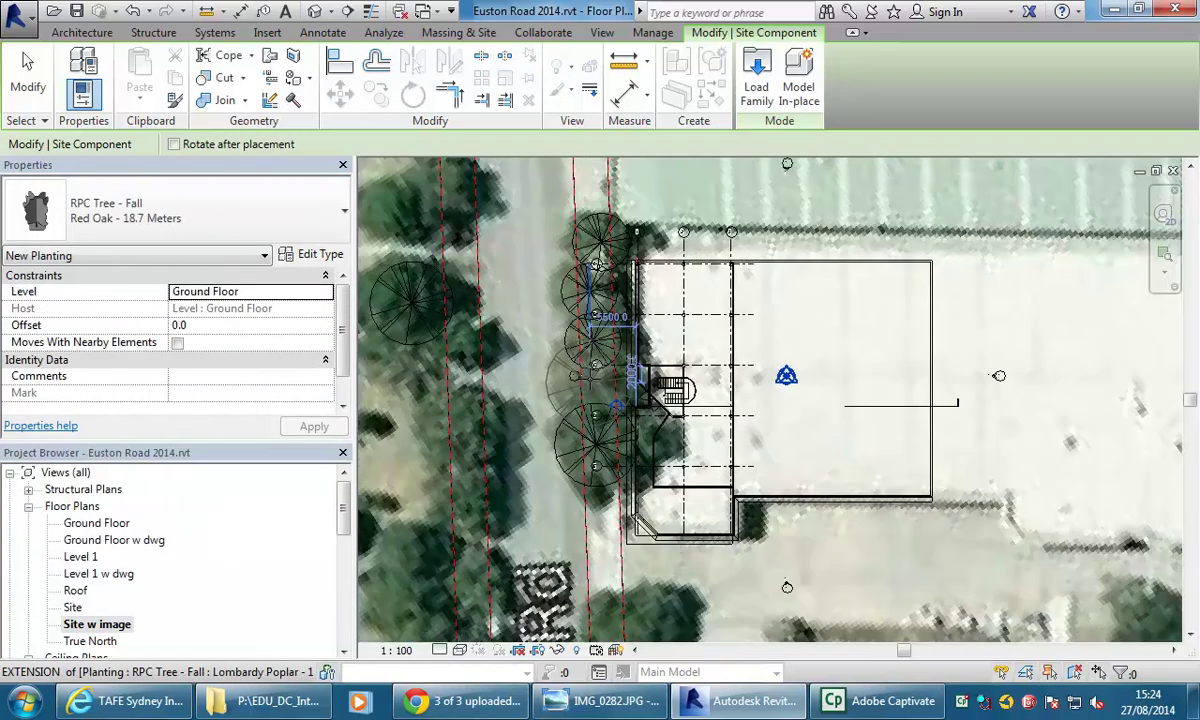
pyautogui.scroll(1, 617, 405)
pyautogui.scroll(2, 595, 397)
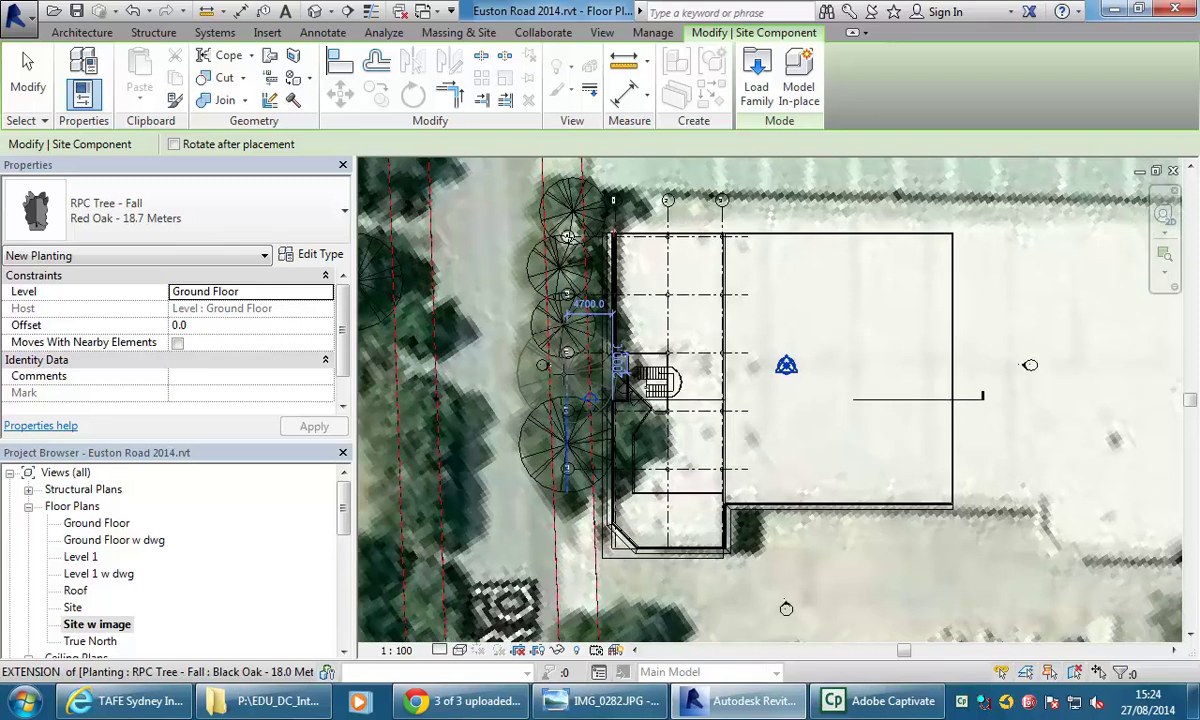
pyautogui.scroll(-1, 558, 372)
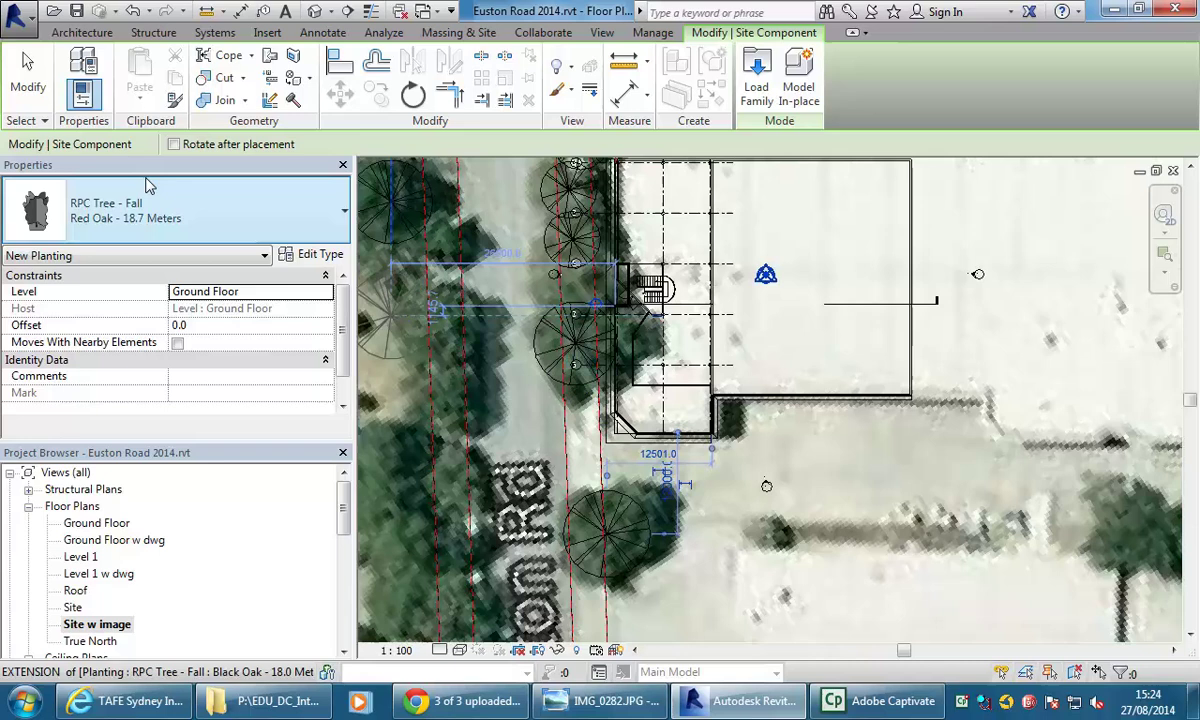
# Step: Place a Honey Locust - 7.6 Meters tree on the footpath just below grid C
pyautogui.click(183, 217)
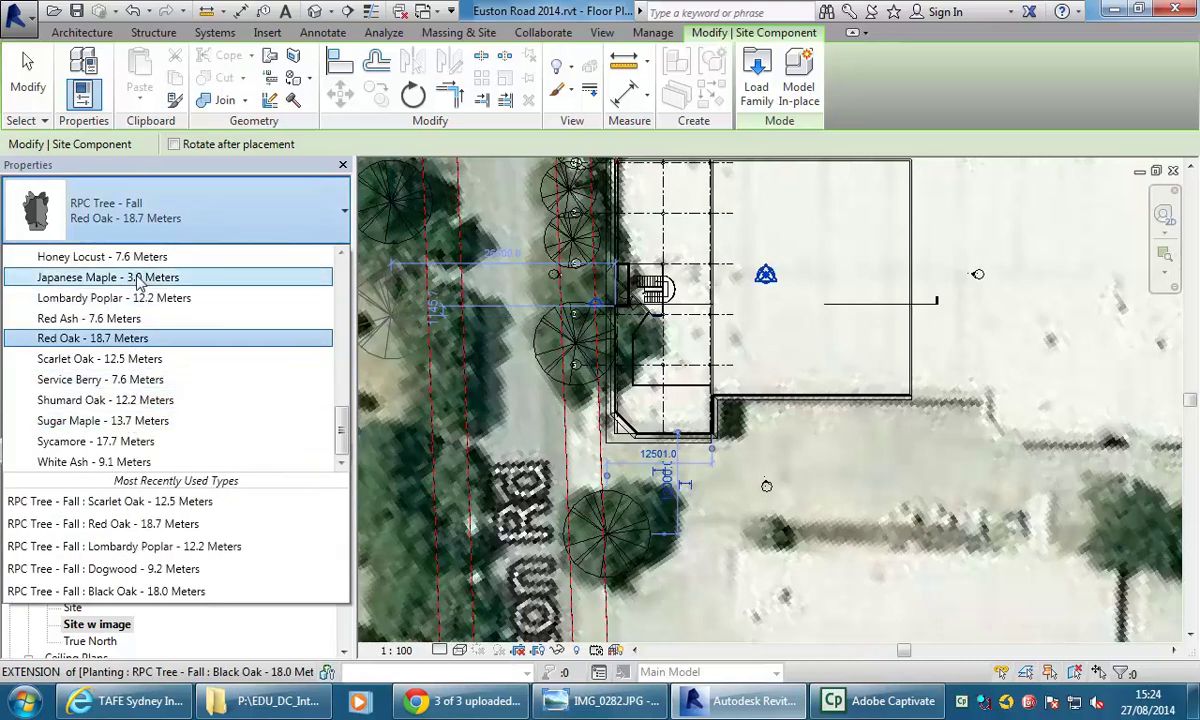
pyautogui.scroll(1, 136, 283)
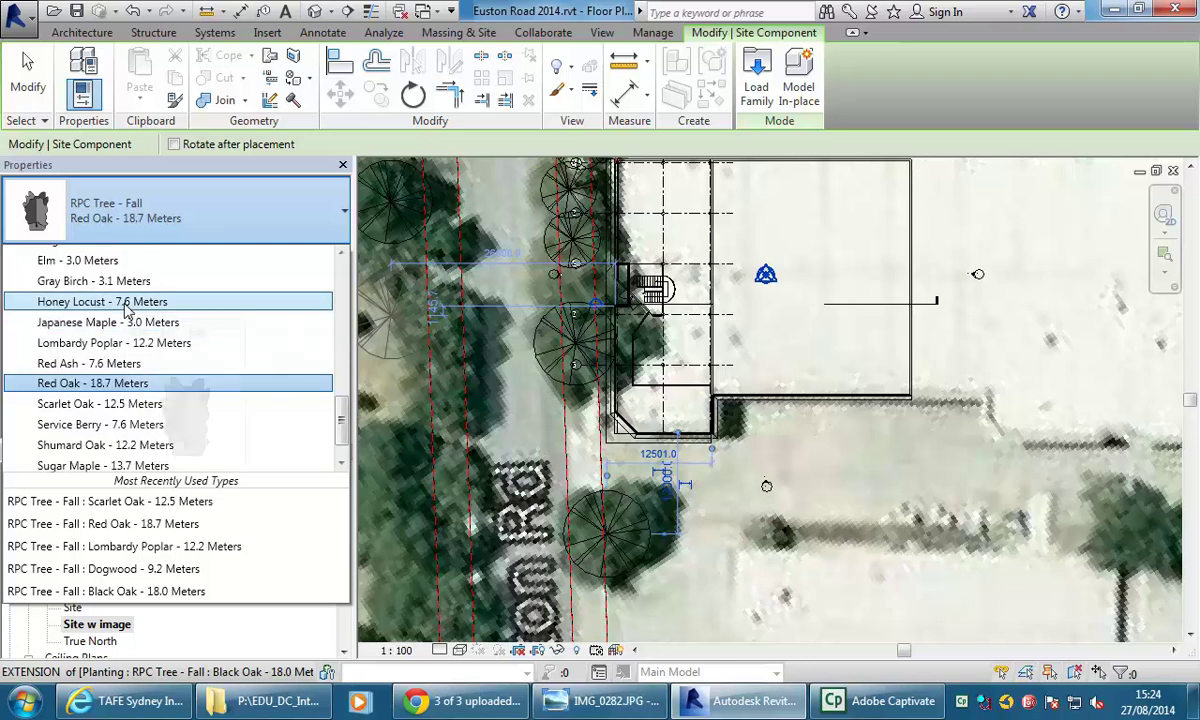
pyautogui.click(125, 310)
pyautogui.scroll(3, 550, 275)
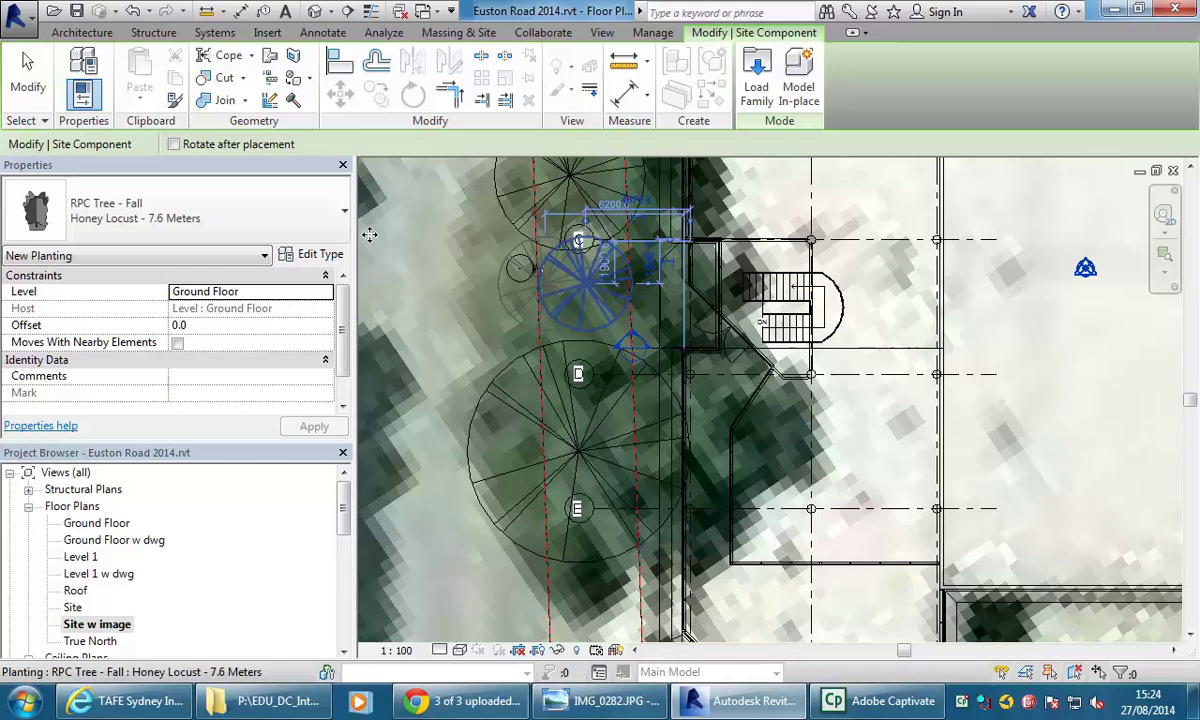
# Step: Place an American Beech - 6.0 Meters tree between the Honey Locust and the Black Oak, and finish placing site components
pyautogui.click(225, 200)
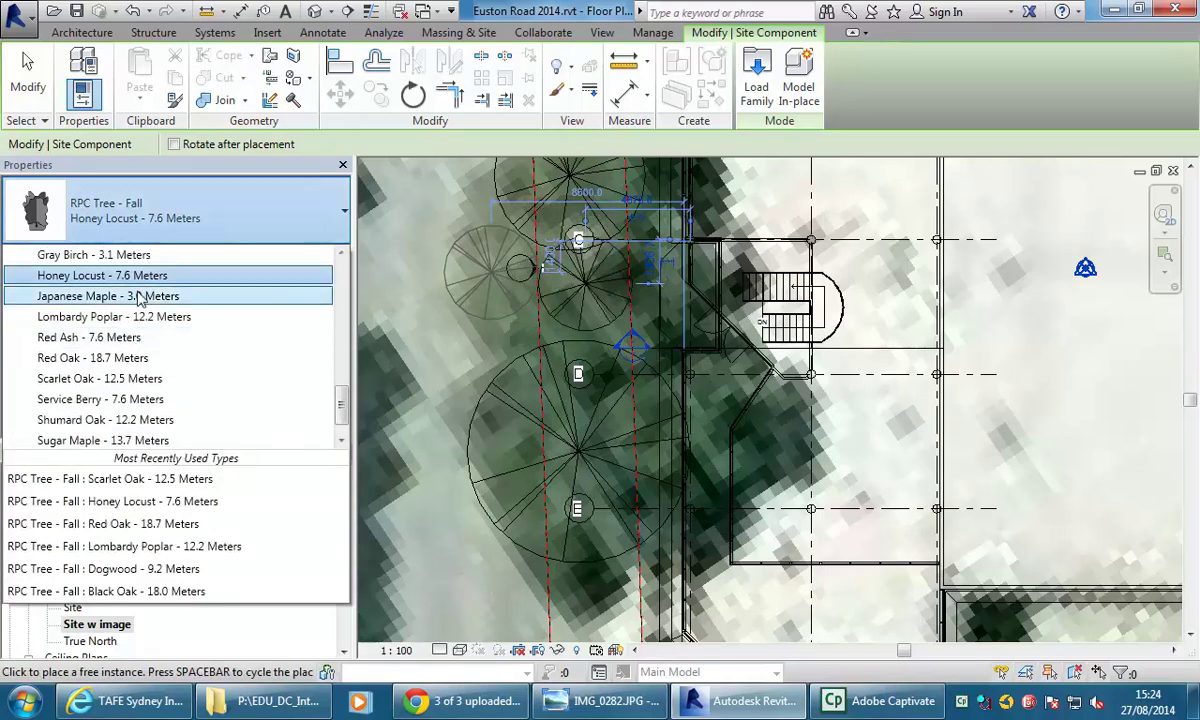
pyautogui.scroll(2, 140, 310)
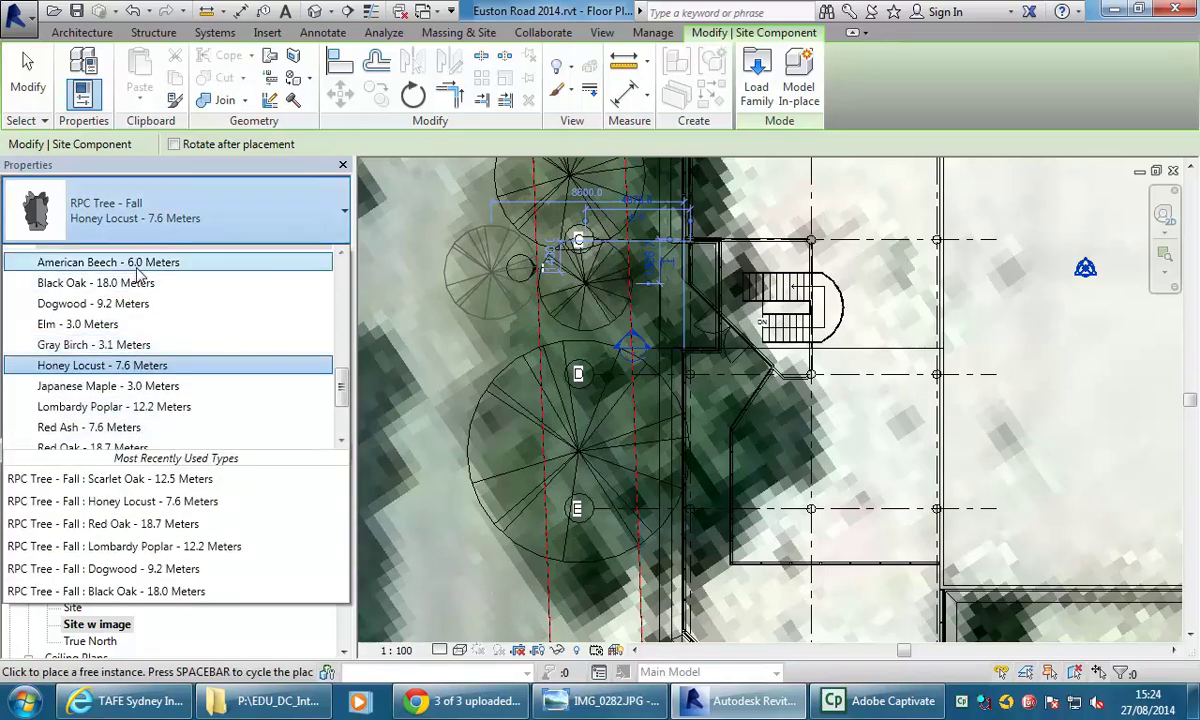
pyautogui.click(130, 262)
pyautogui.scroll(-3, 650, 330)
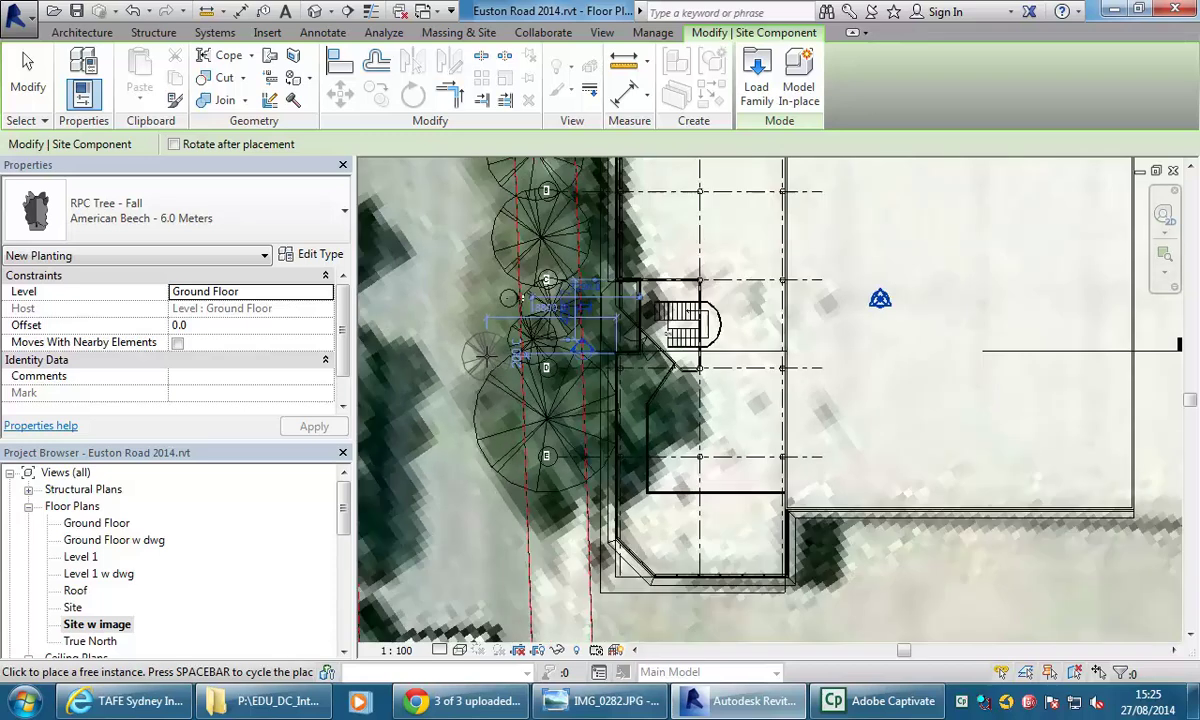
pyautogui.press('Escape')
pyautogui.press('Escape')
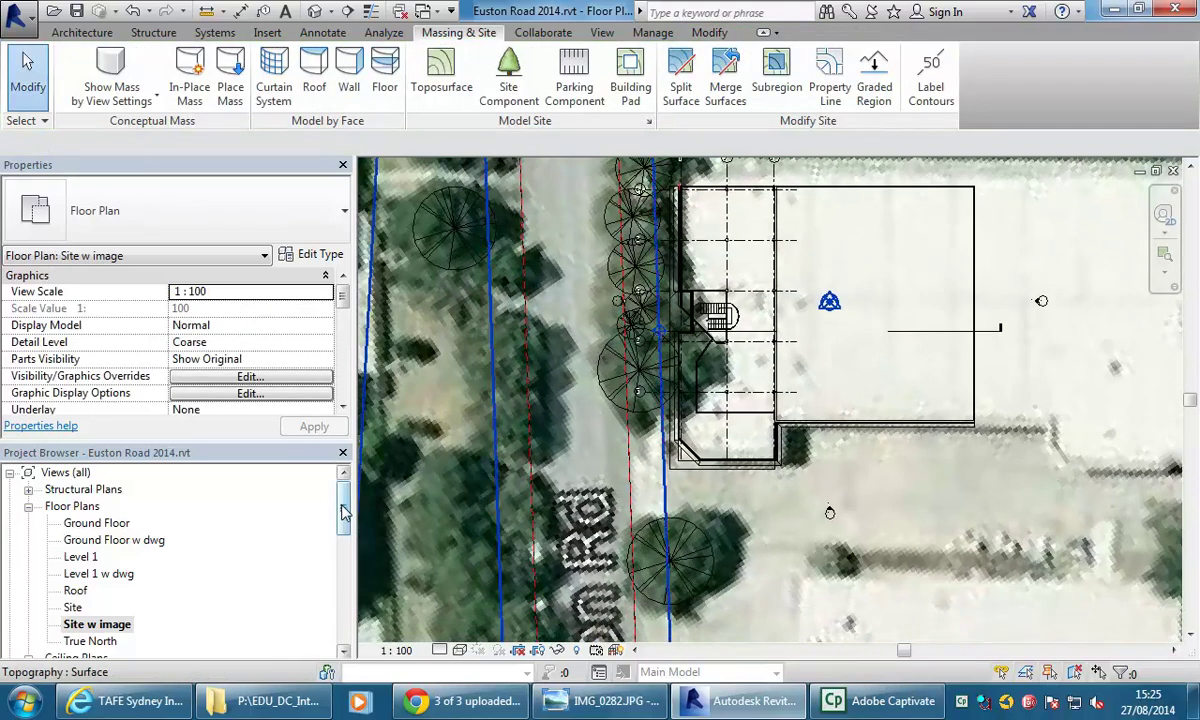
# Step: Open the {3D} view to show the trees planted along the street
pyautogui.moveTo(342, 512); pyautogui.dragTo(342, 557)
pyautogui.doubleClick(72, 574)
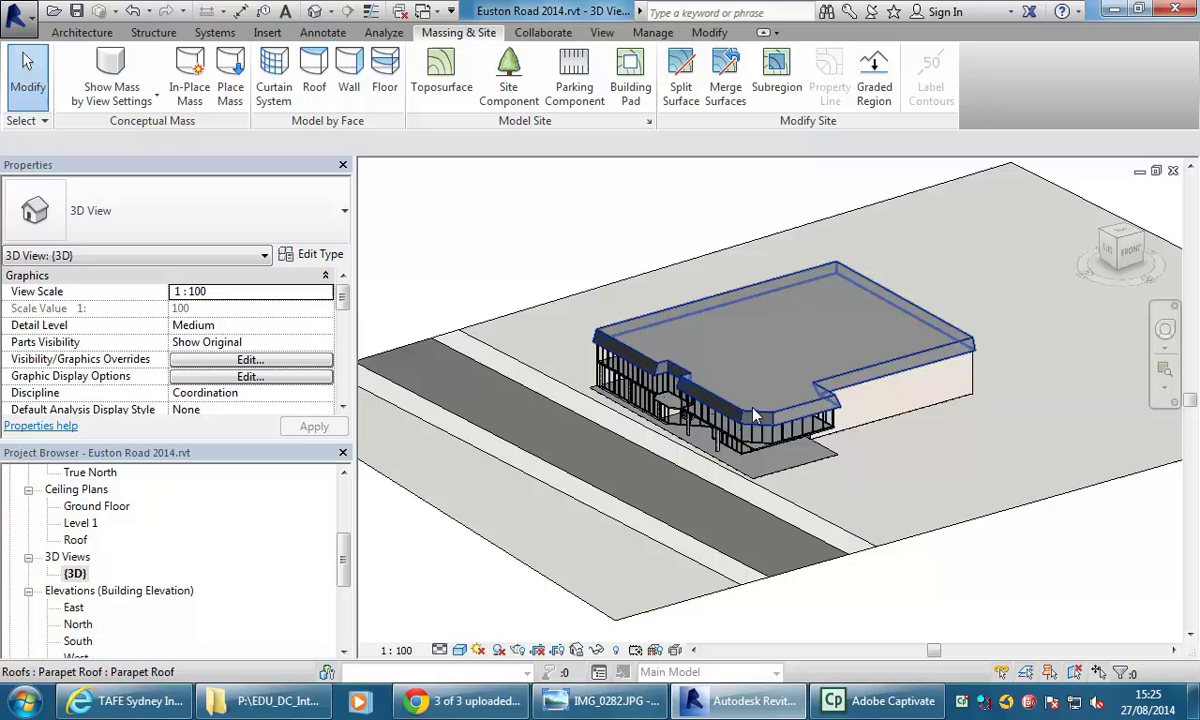
pyautogui.keyDown('shift'); pyautogui.moveTo(700, 474); pyautogui.dragTo(655, 410, button='middle'); pyautogui.keyUp('shift')
pyautogui.scroll(4, 645, 392)
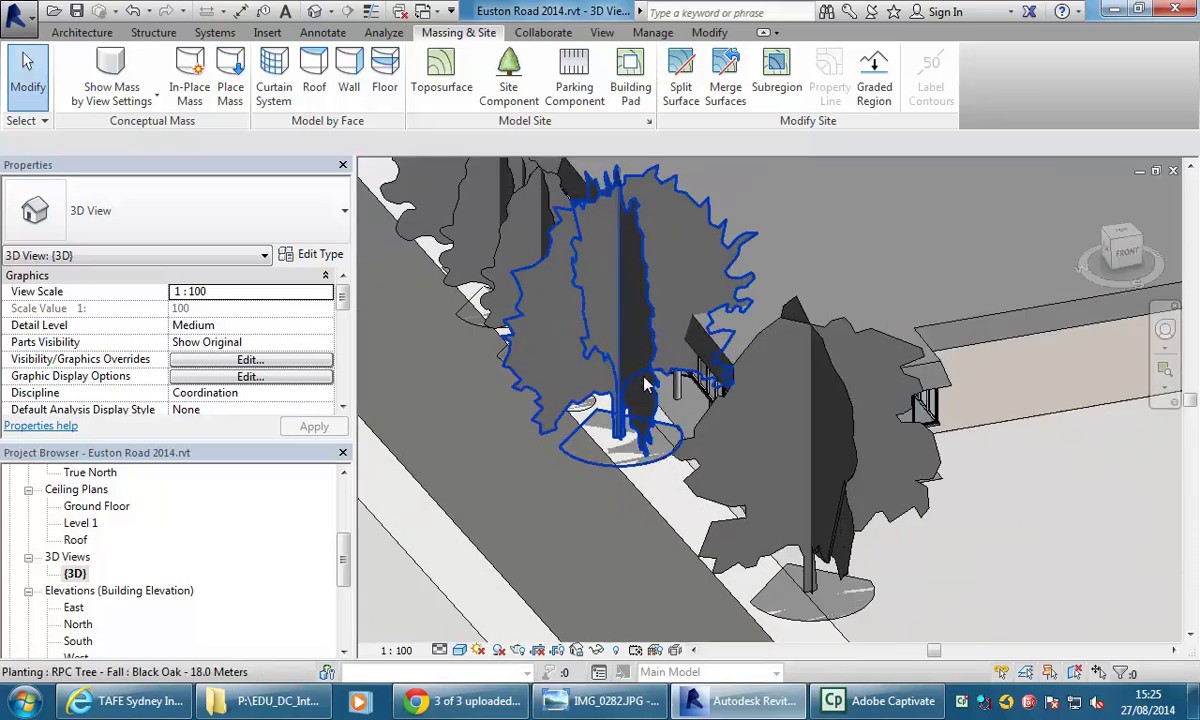
# Step: Examine the planting types available for the Black Oak beside the building, leaving its type as it is
pyautogui.click(645, 385)
pyautogui.scroll(-3, 645, 385)
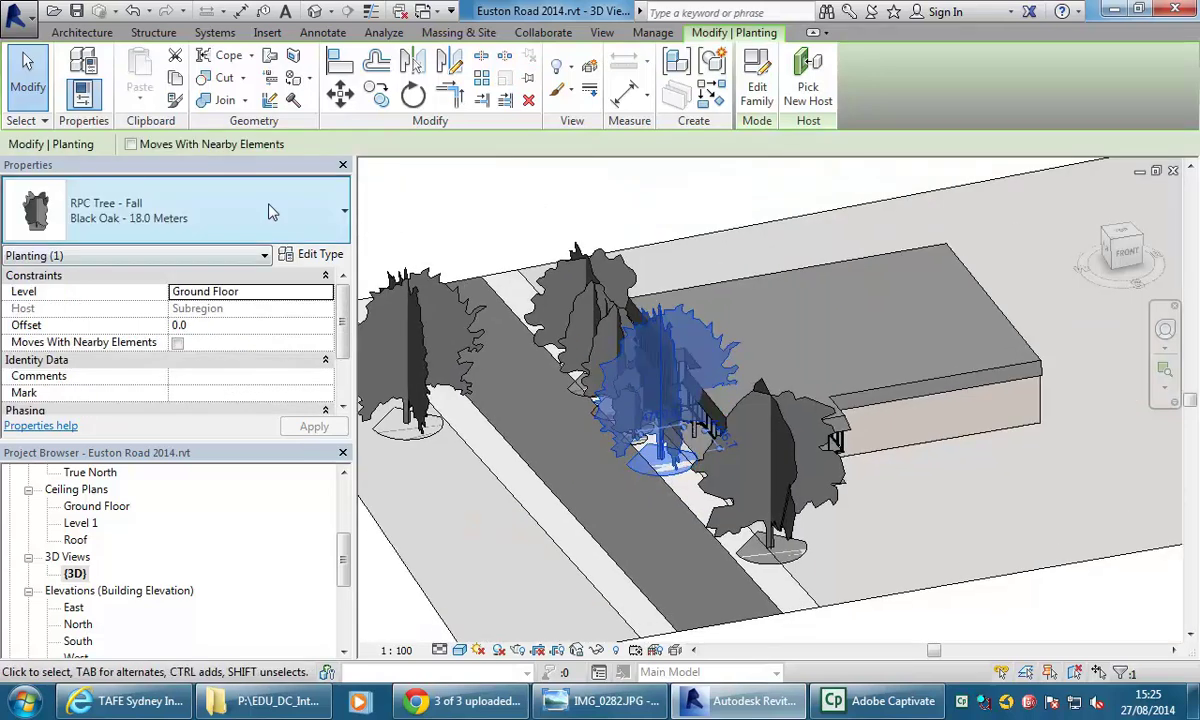
pyautogui.click(270, 212)
pyautogui.scroll(2, 155, 333)
pyautogui.scroll(-2, 155, 333)
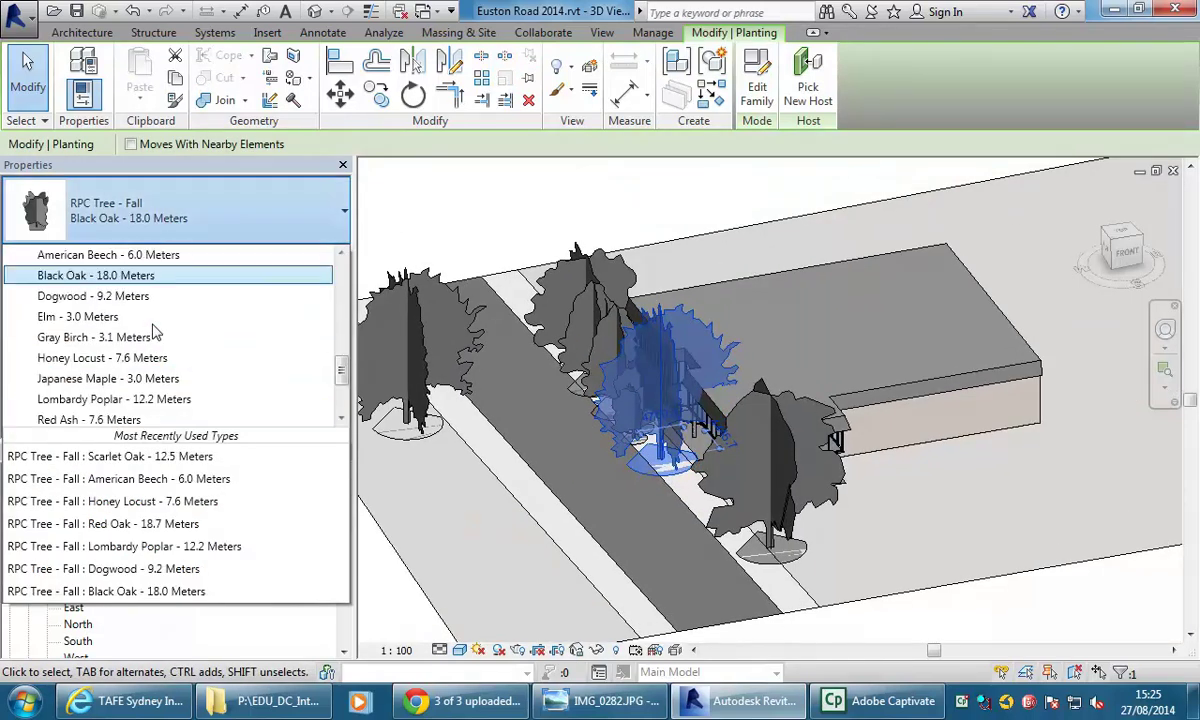
pyautogui.scroll(-1, 193, 351)
pyautogui.press('Escape')
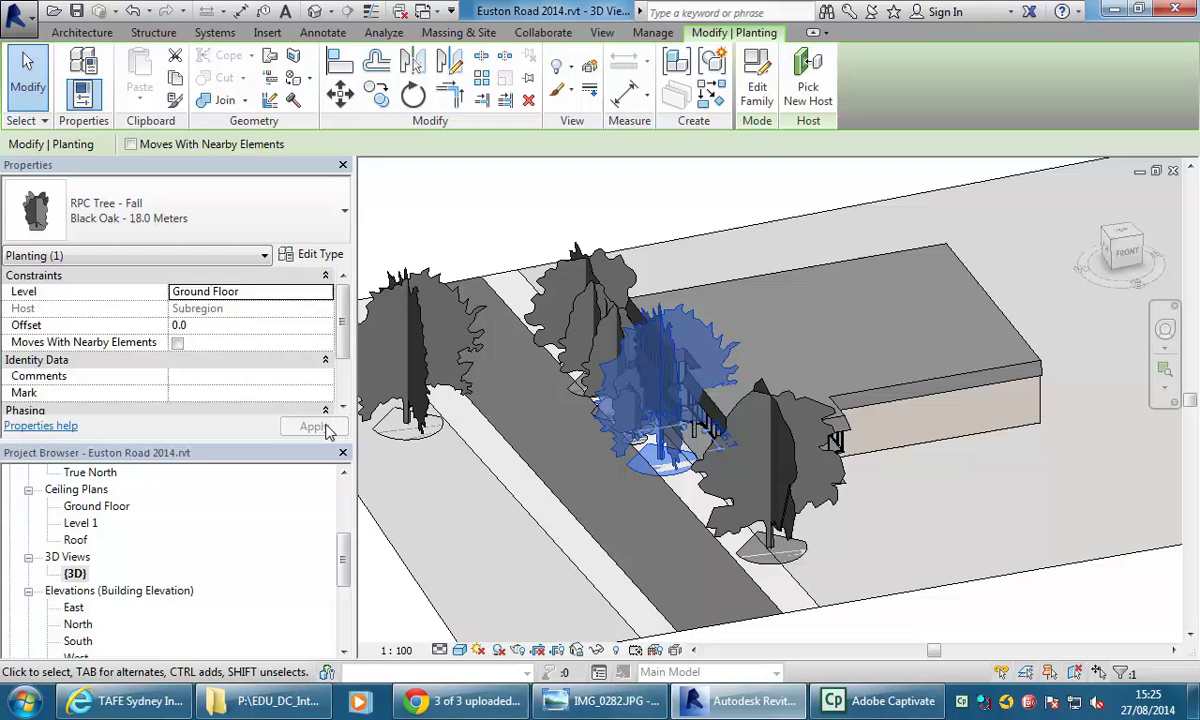
pyautogui.press('Escape')
# Step: Set the 3D view's visual style to Realistic
pyautogui.keyDown('shift'); pyautogui.moveTo(628, 435); pyautogui.dragTo(657, 487, button='middle'); pyautogui.keyUp('shift')
pyautogui.click(460, 651)
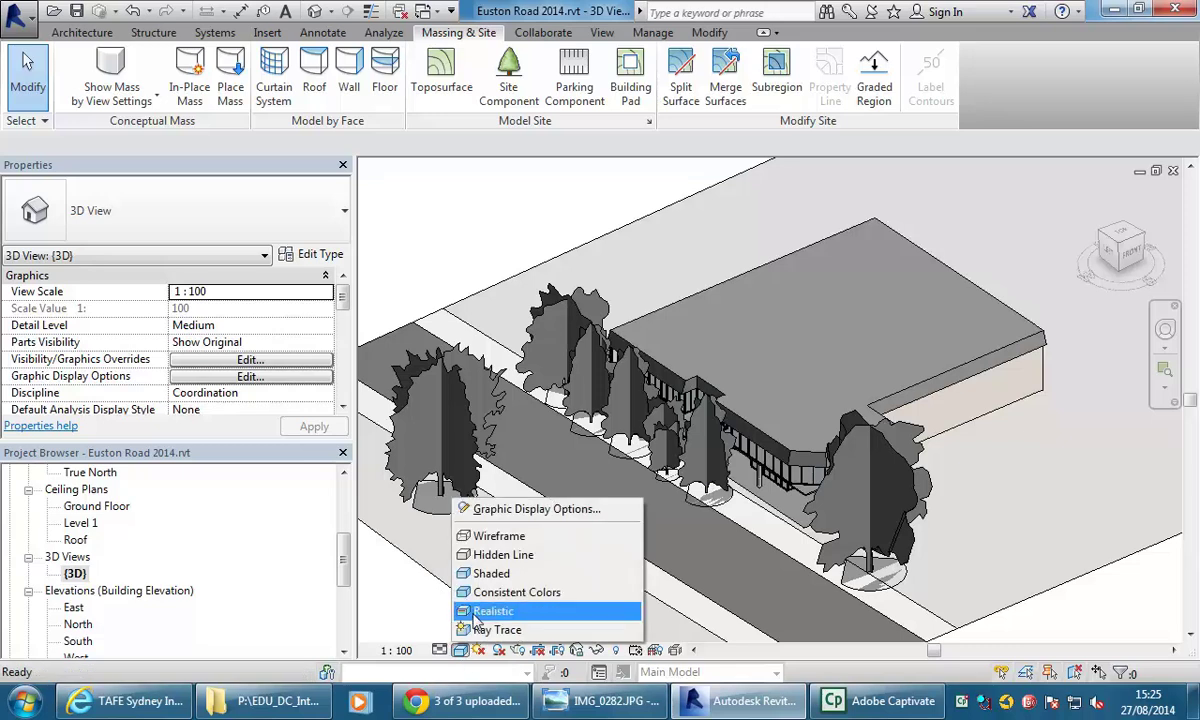
pyautogui.click(492, 611)
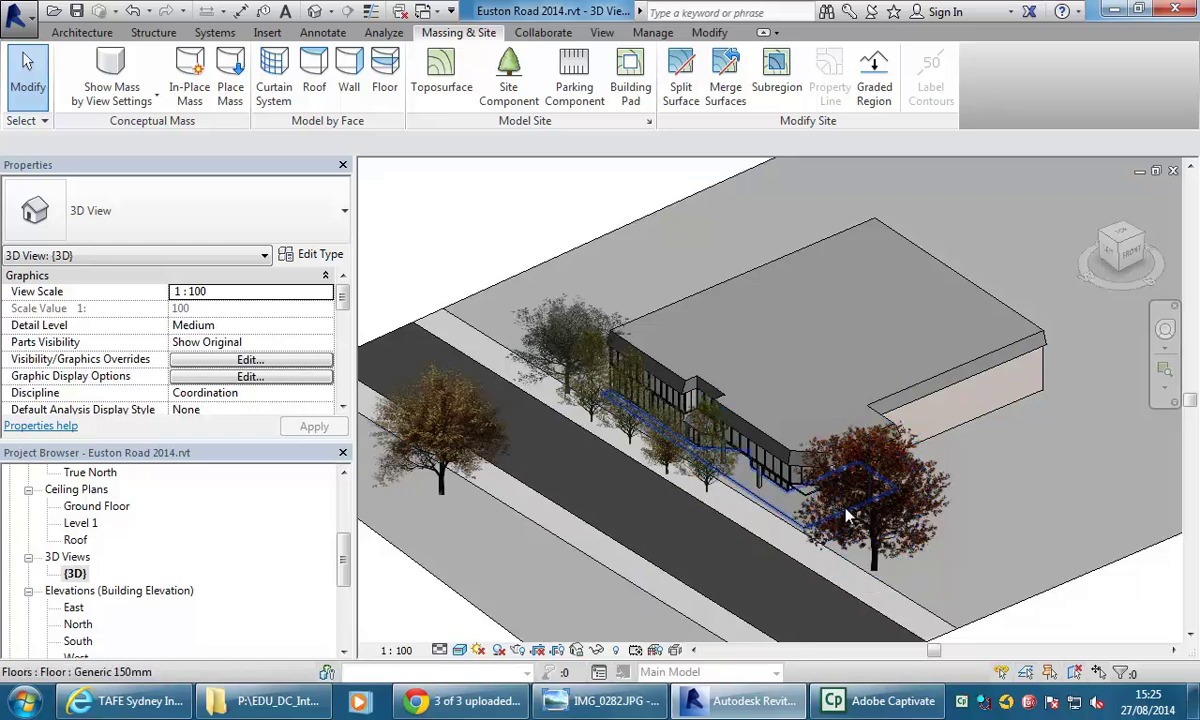
# Step: Examine the realistic street trees and the curtain-walled building frontage behind them
pyautogui.keyDown('shift'); pyautogui.moveTo(792, 475); pyautogui.dragTo(718, 458, button='middle'); pyautogui.keyUp('shift')
pyautogui.scroll(2, 718, 458)
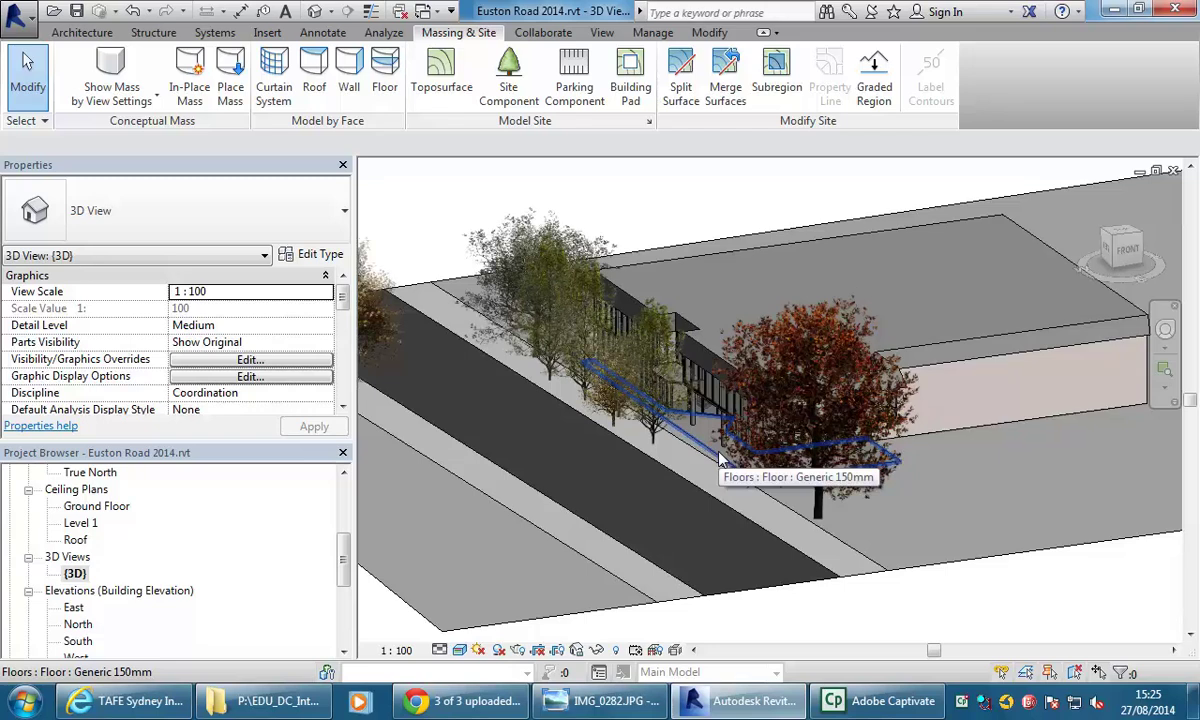
pyautogui.scroll(2, 770, 463)
pyautogui.scroll(3, 770, 463)
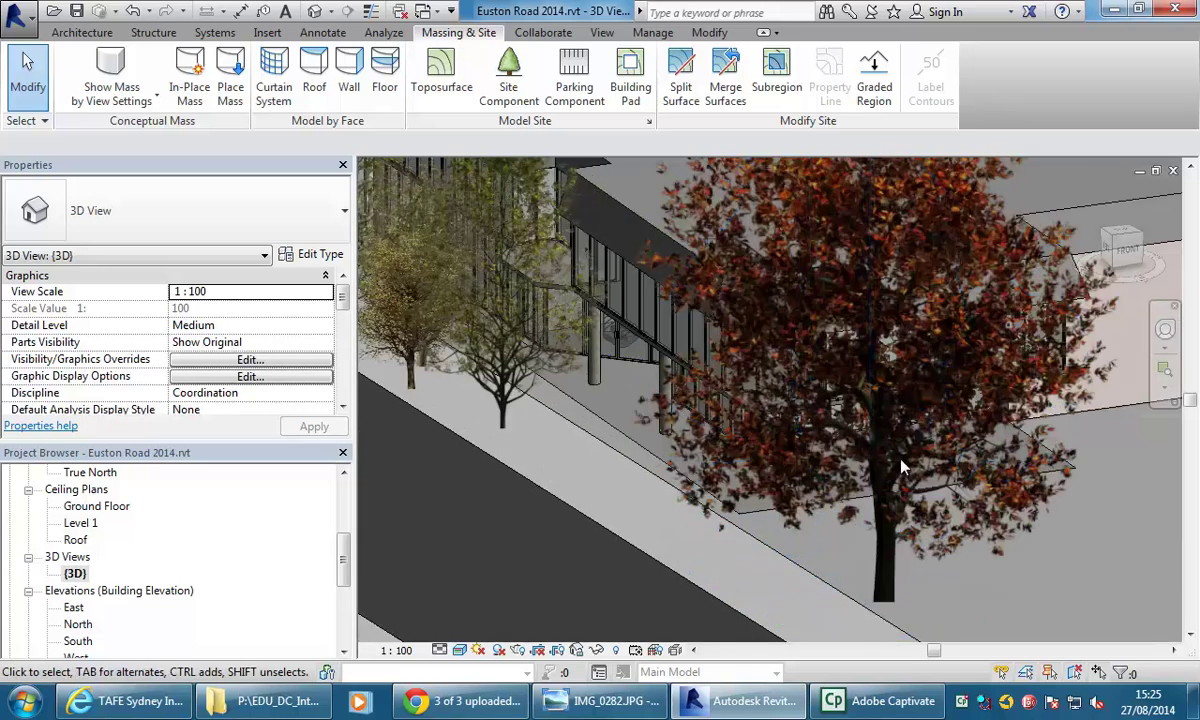
pyautogui.moveTo(590, 355); pyautogui.dragTo(697, 446, button='middle')
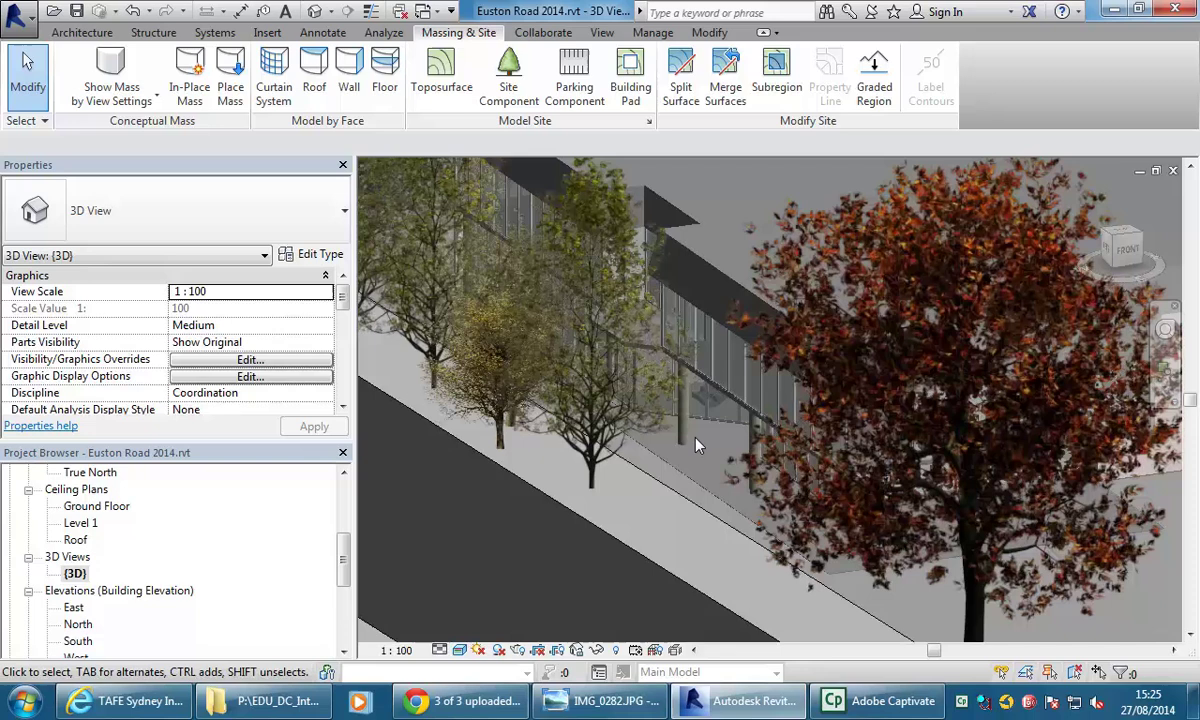
pyautogui.scroll(2, 658, 398)
pyautogui.scroll(2, 658, 398)
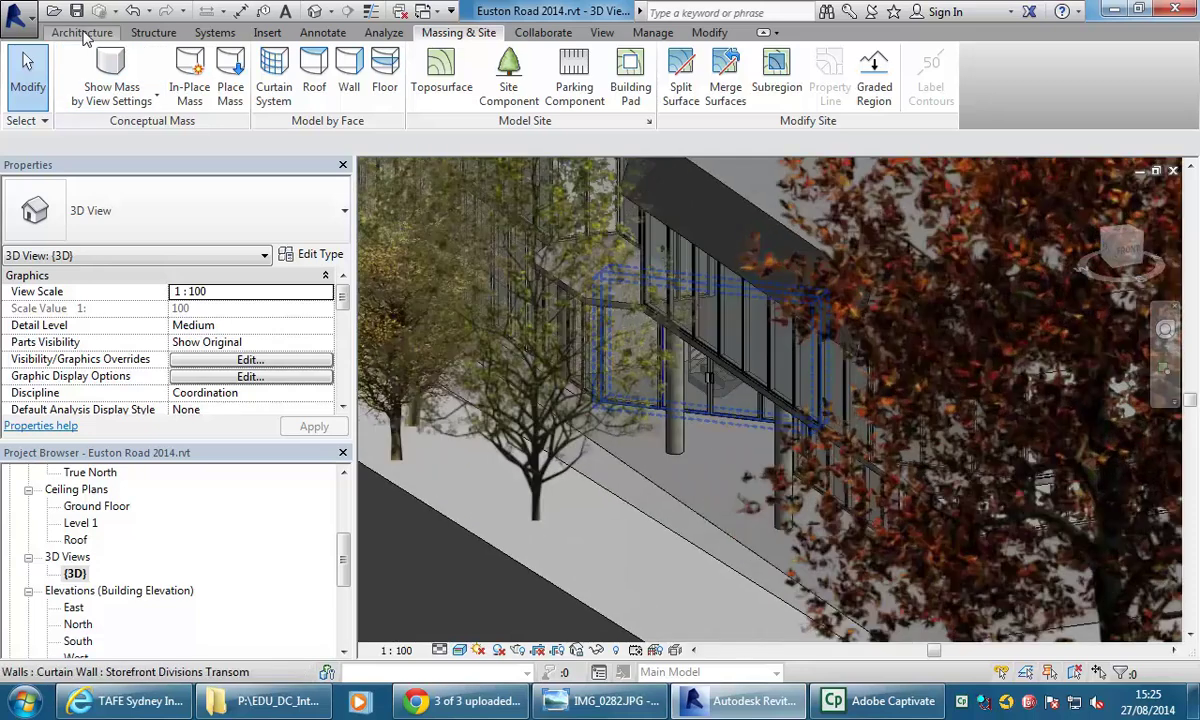
# Step: Load the RPC Male family from the Entourage folder of the Australian metric library as a new component
pyautogui.click(84, 33)
pyautogui.click(181, 80)
pyautogui.click(756, 75)
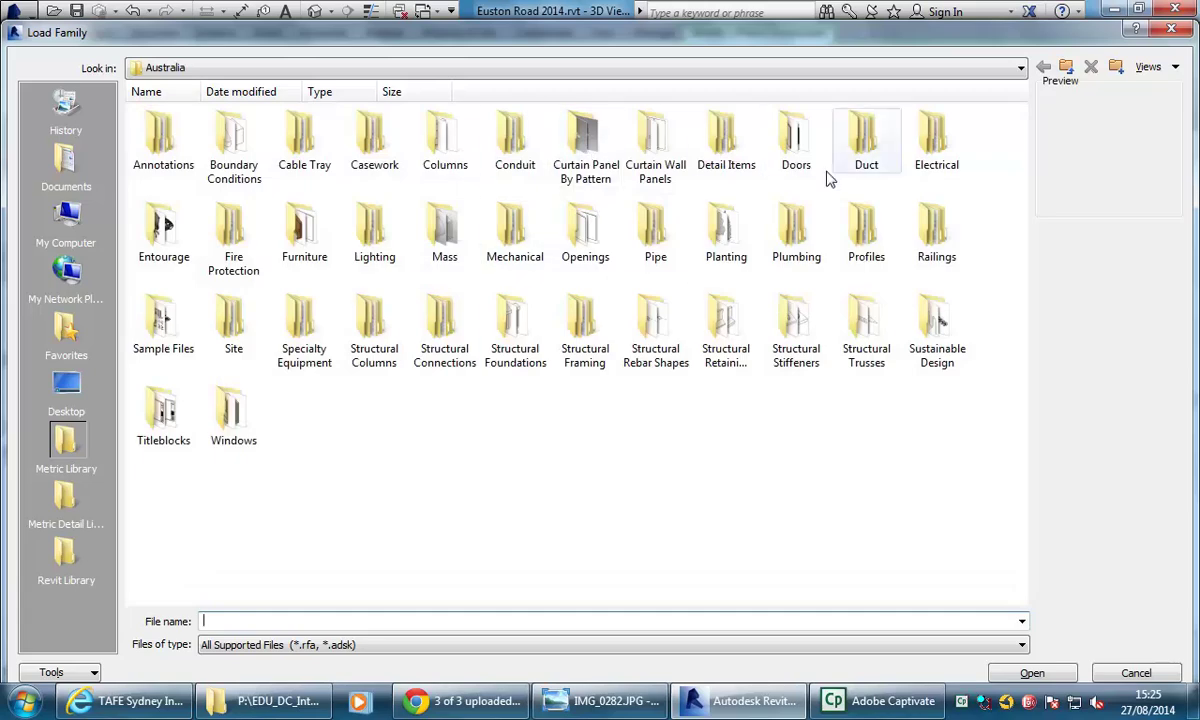
pyautogui.doubleClick(178, 245)
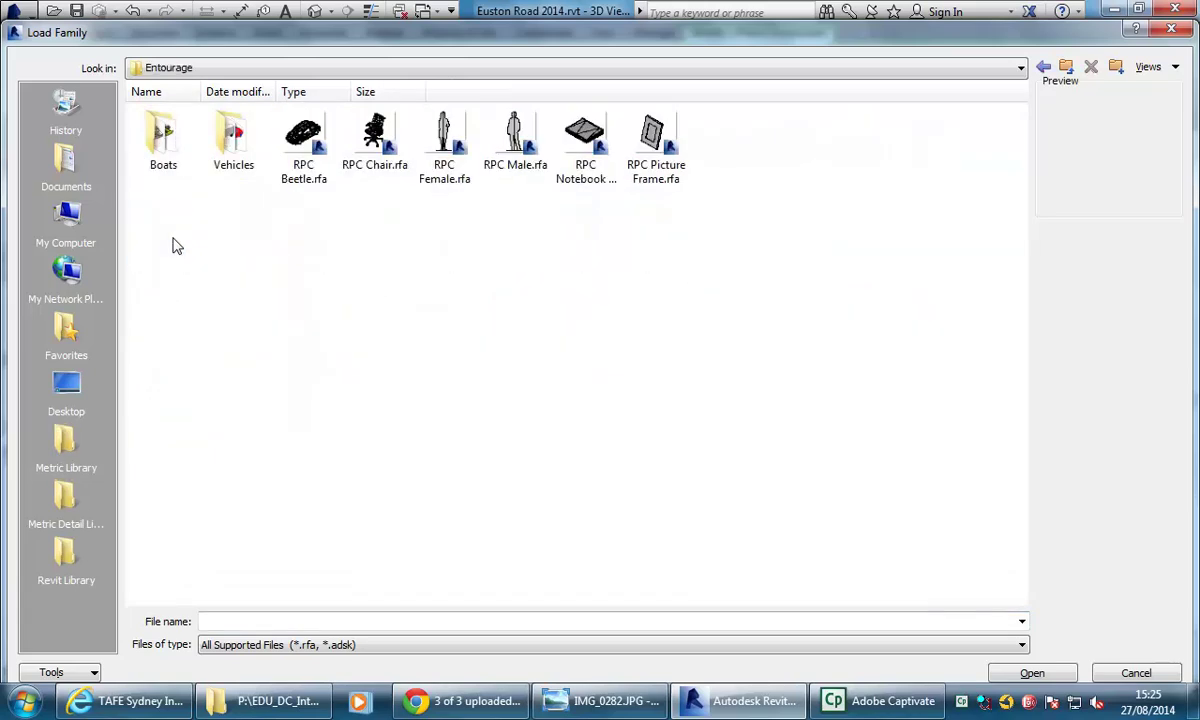
pyautogui.click(440, 163)
pyautogui.click(527, 138)
pyautogui.click(437, 151)
pyautogui.click(529, 150)
pyautogui.click(447, 124)
pyautogui.click(527, 165)
pyautogui.doubleClick(507, 150)
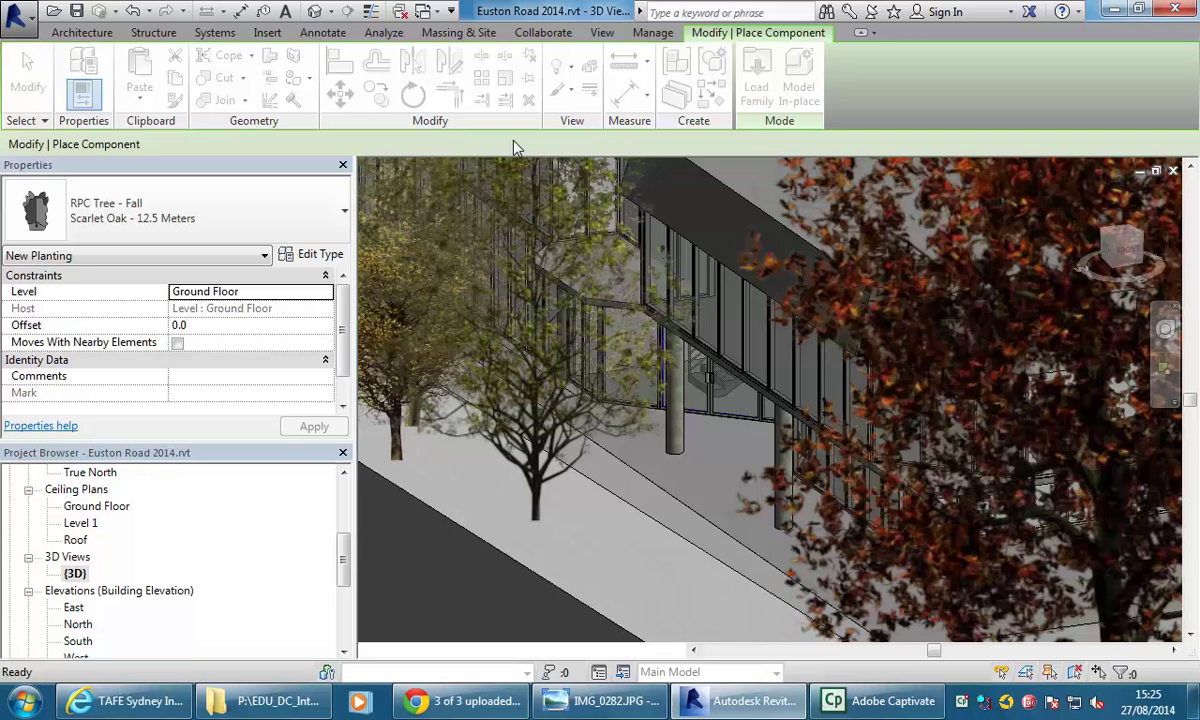
# Step: Place an RPC Male figure of type Jay on the paving beside the entrance column and end placement
pyautogui.click(268, 205)
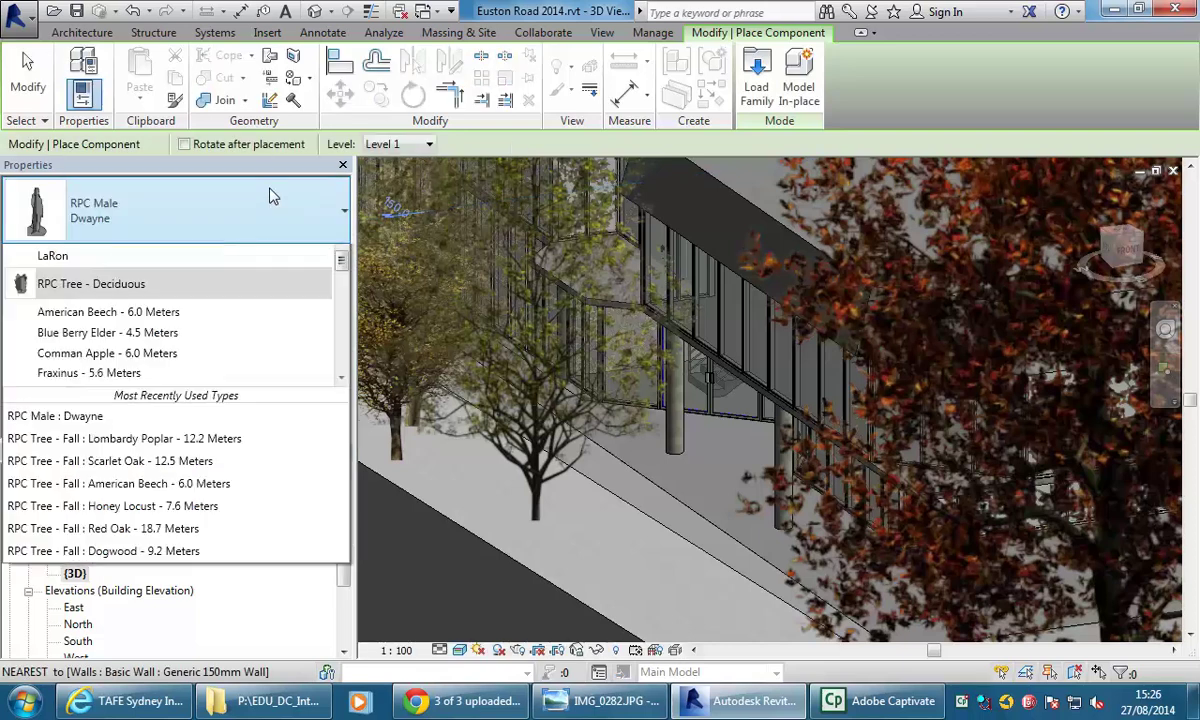
pyautogui.scroll(3, 115, 312)
pyautogui.scroll(1, 100, 310)
pyautogui.scroll(-1, 90, 318)
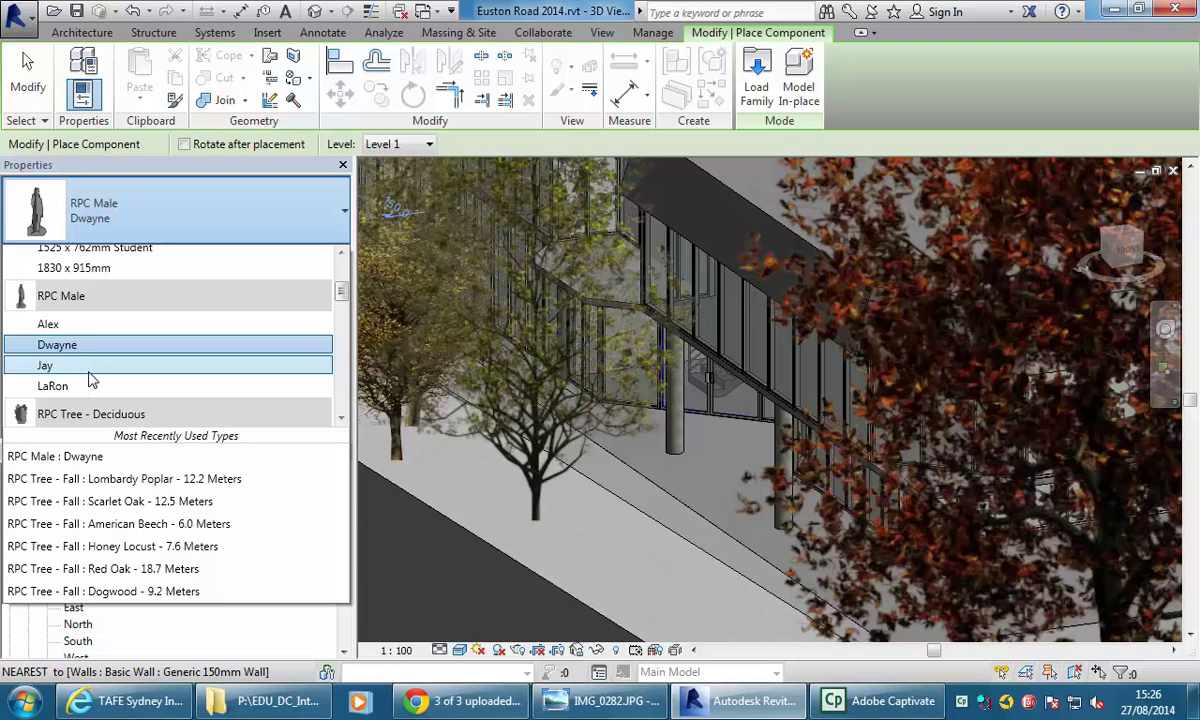
pyautogui.click(89, 370)
pyautogui.click(681, 455)
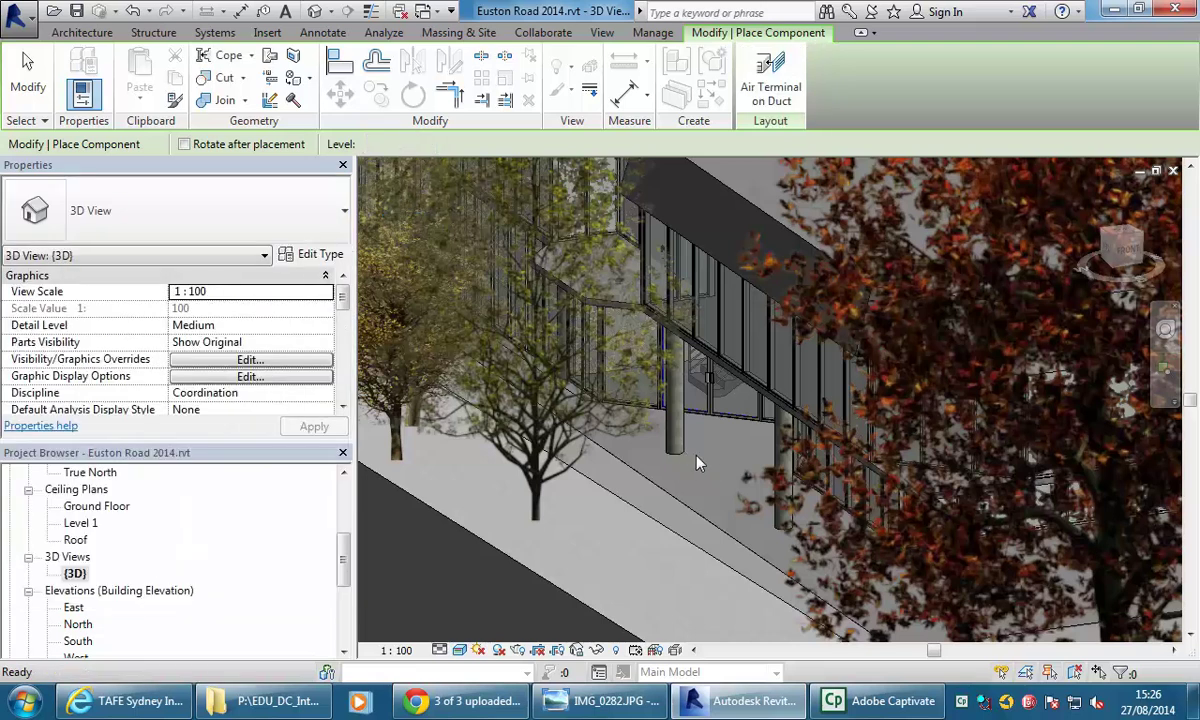
pyautogui.scroll(2, 670, 440)
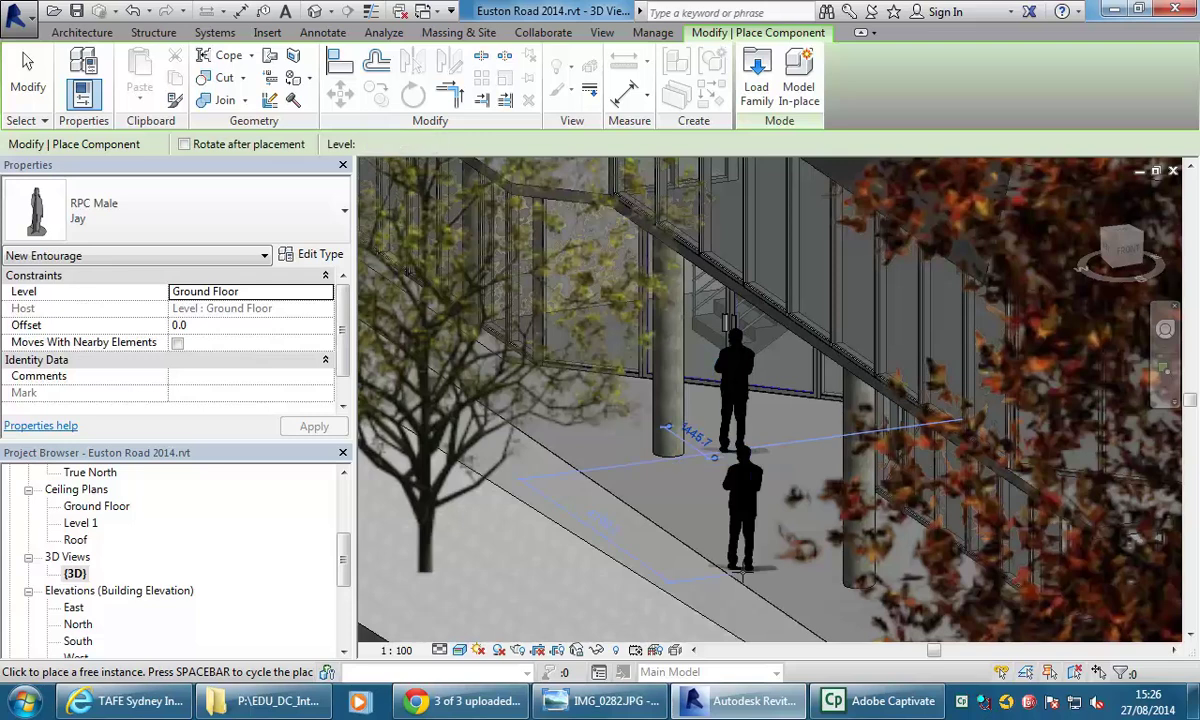
pyautogui.press('Escape')
pyautogui.press('Escape')
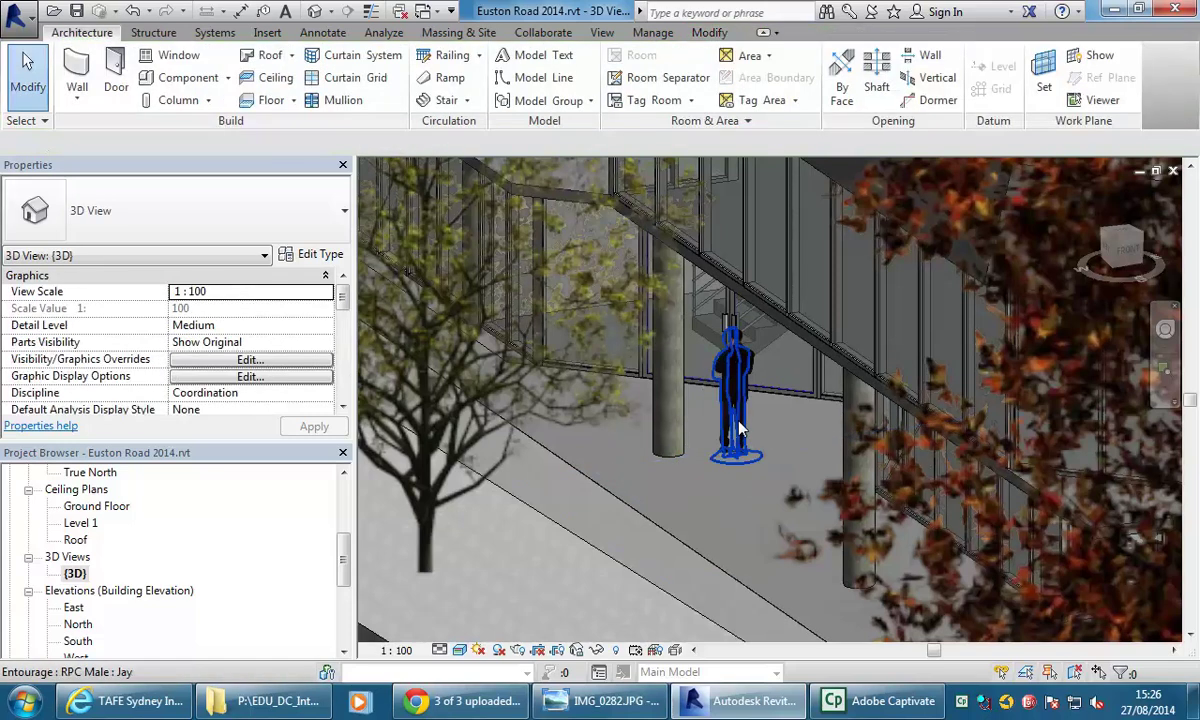
# Step: Rotate the male figure in front of the entrance doors in 90-degree increments so it faces outward
pyautogui.click(707, 389)
pyautogui.scroll(2, 707, 389)
pyautogui.press('space')
pyautogui.press('space')
pyautogui.click(832, 443)
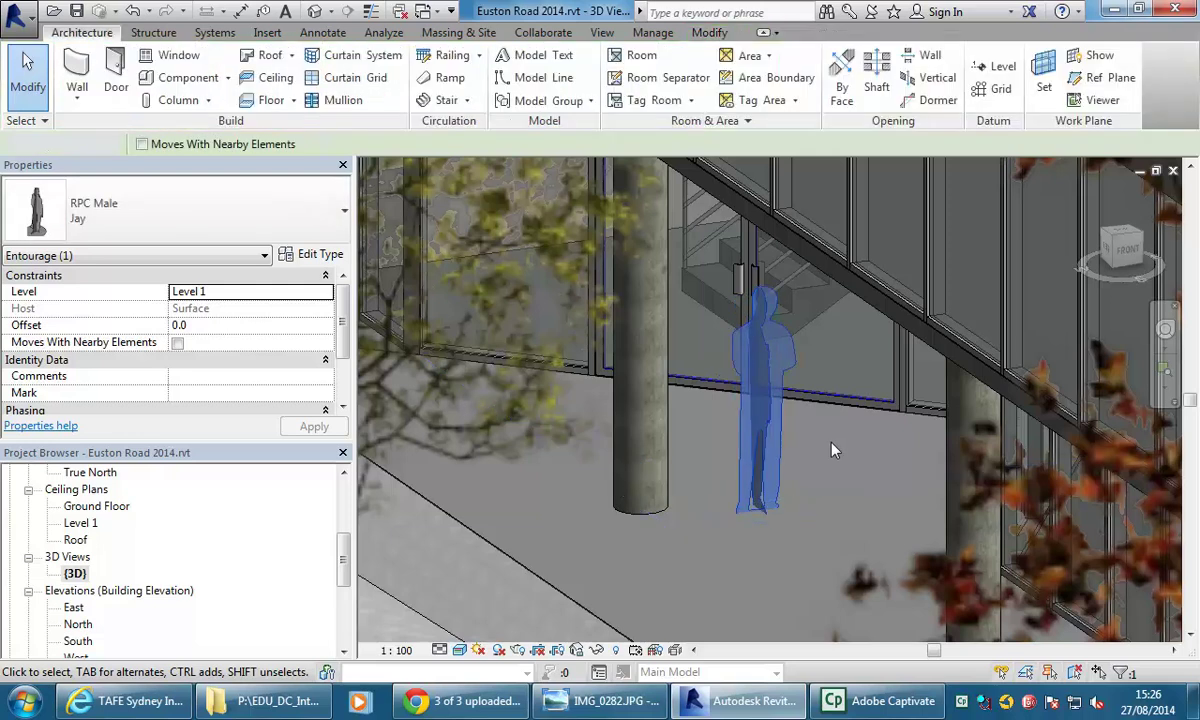
pyautogui.scroll(1, 833, 434)
pyautogui.moveTo(833, 434); pyautogui.dragTo(841, 461, button='middle')
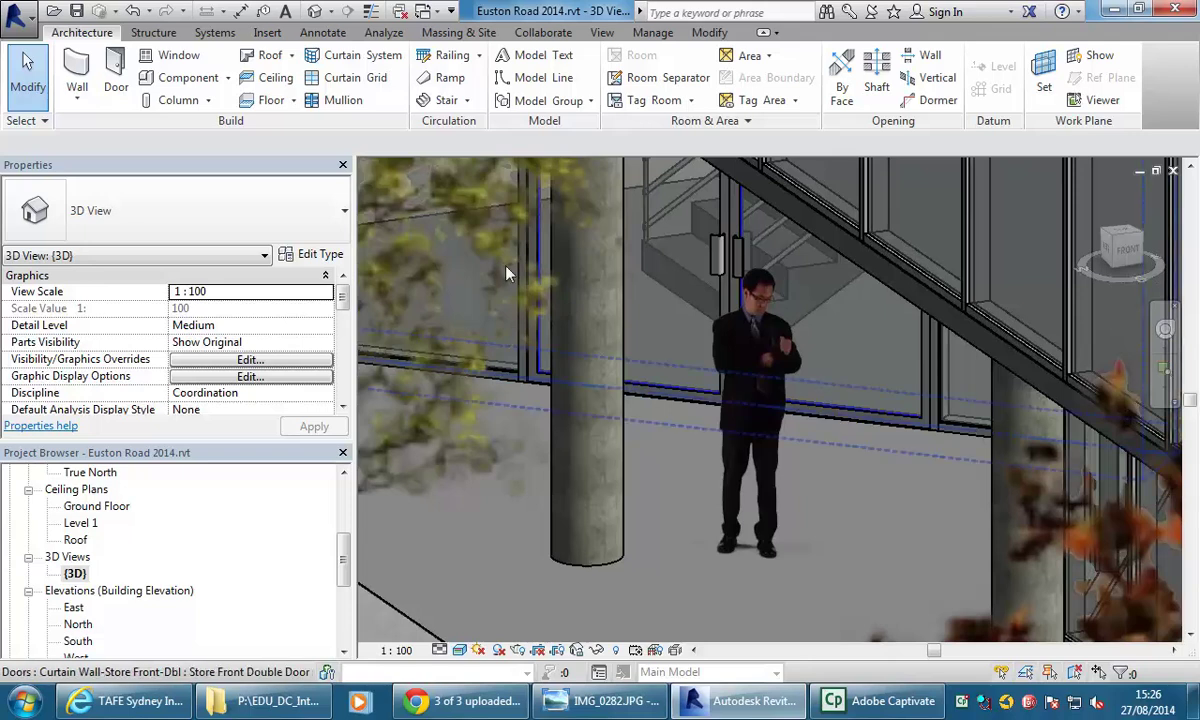
# Step: Change the figure in front of the entrance doors to the RPC Male type Alex
pyautogui.click(752, 420)
pyautogui.click(230, 217)
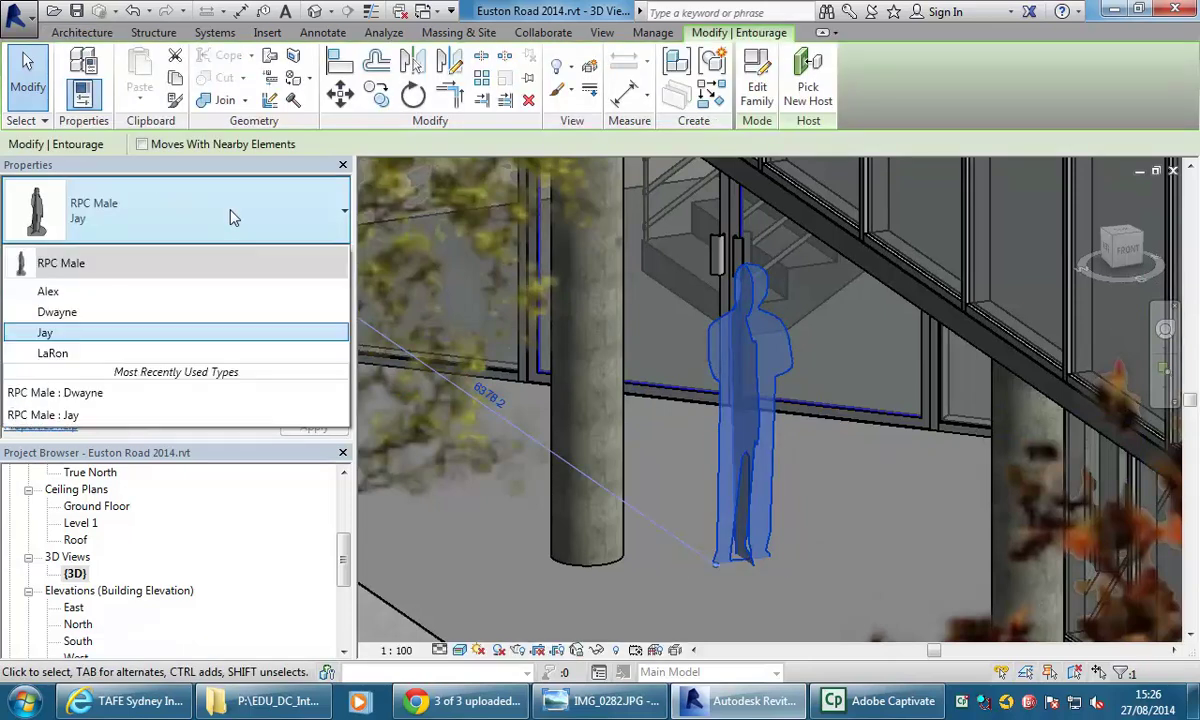
pyautogui.click(147, 290)
pyautogui.click(873, 510)
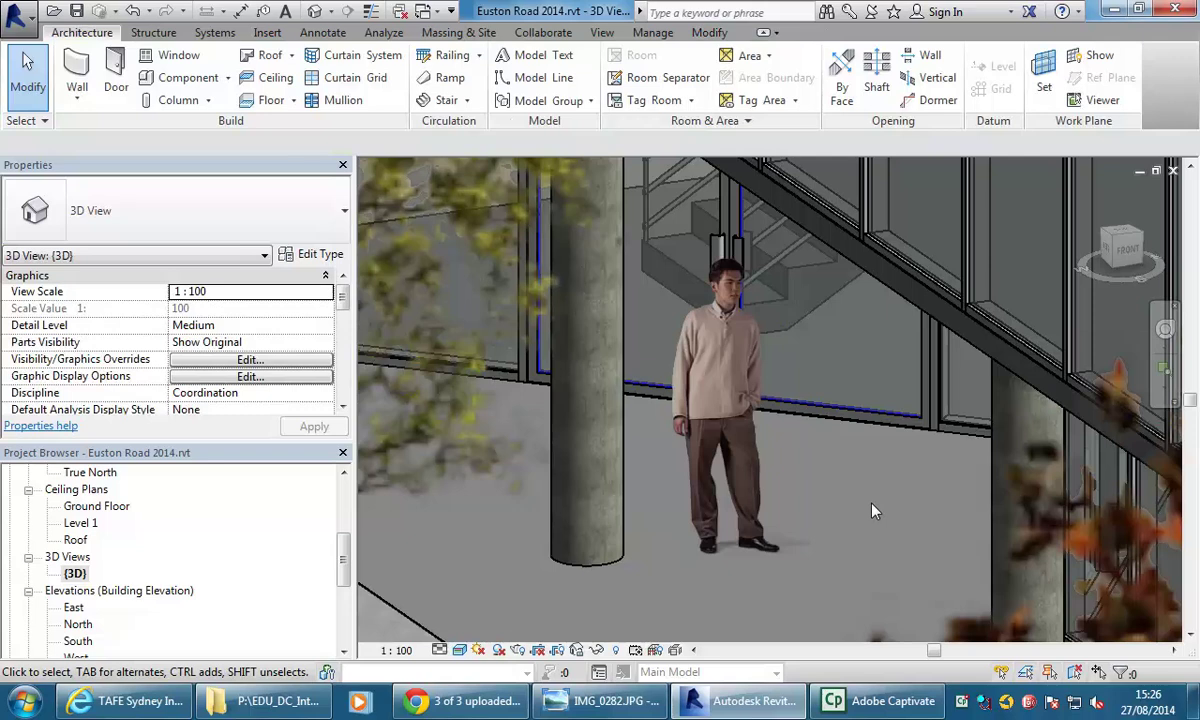
pyautogui.scroll(-2, 870, 510)
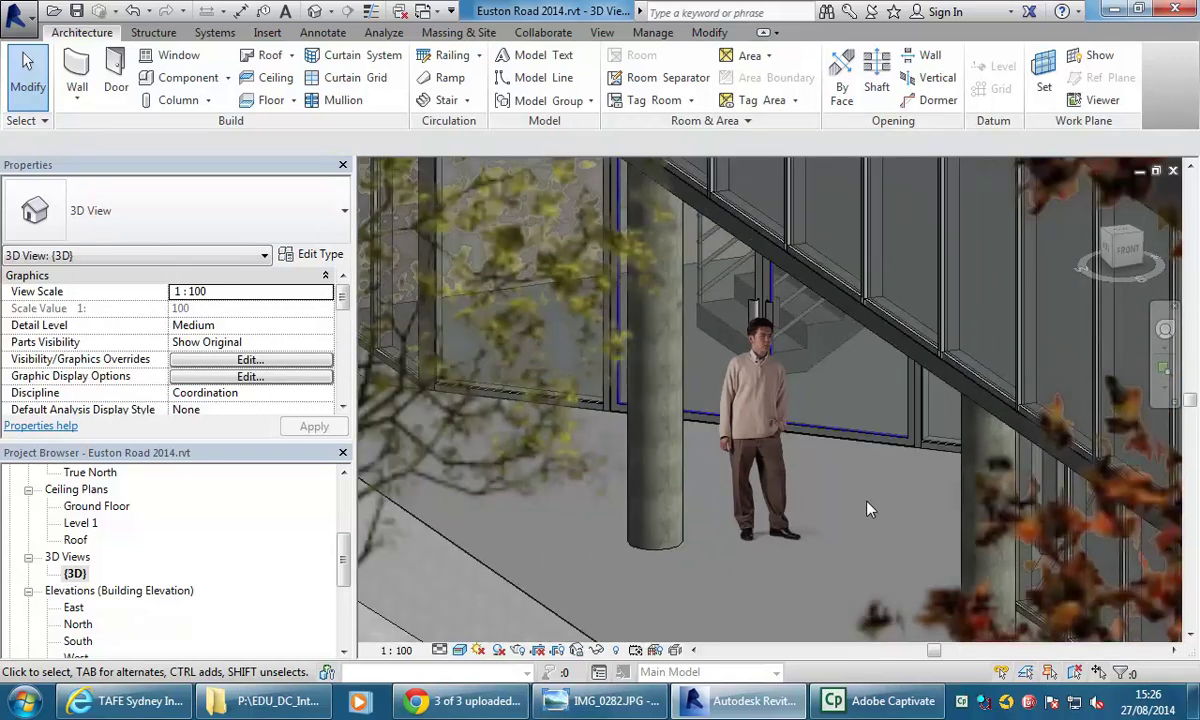
pyautogui.scroll(-2, 865, 510)
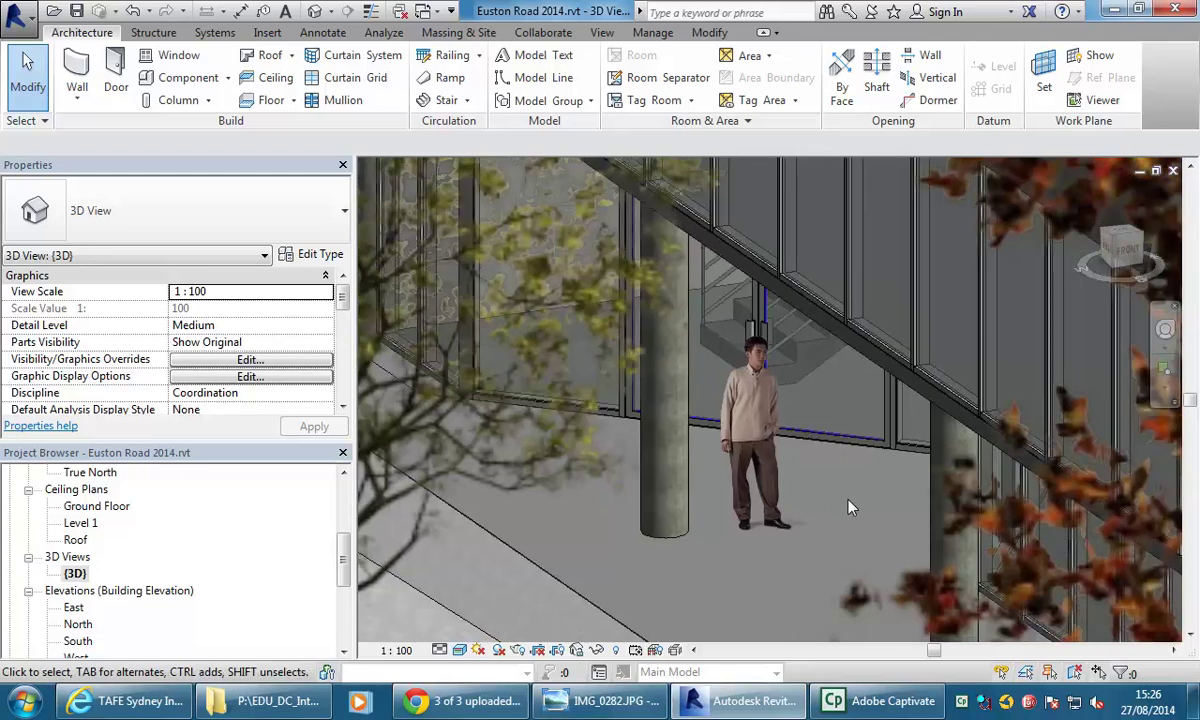
pyautogui.moveTo(849, 507); pyautogui.dragTo(810, 462, button='middle')
pyautogui.scroll(-2, 810, 462)
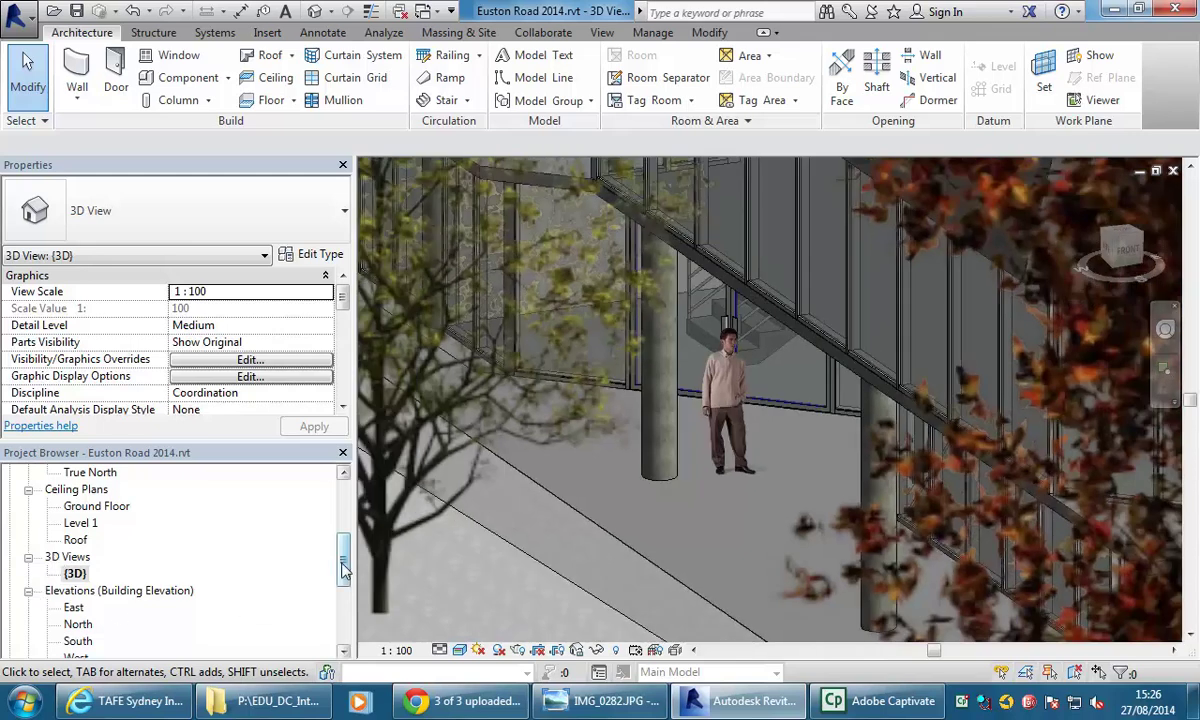
# Step: Open the Site floor plan and start a parking component with the 4800 x 2500 parking space type
pyautogui.moveTo(343, 568); pyautogui.dragTo(343, 510)
pyautogui.doubleClick(73, 607)
pyautogui.scroll(-2, 680, 424)
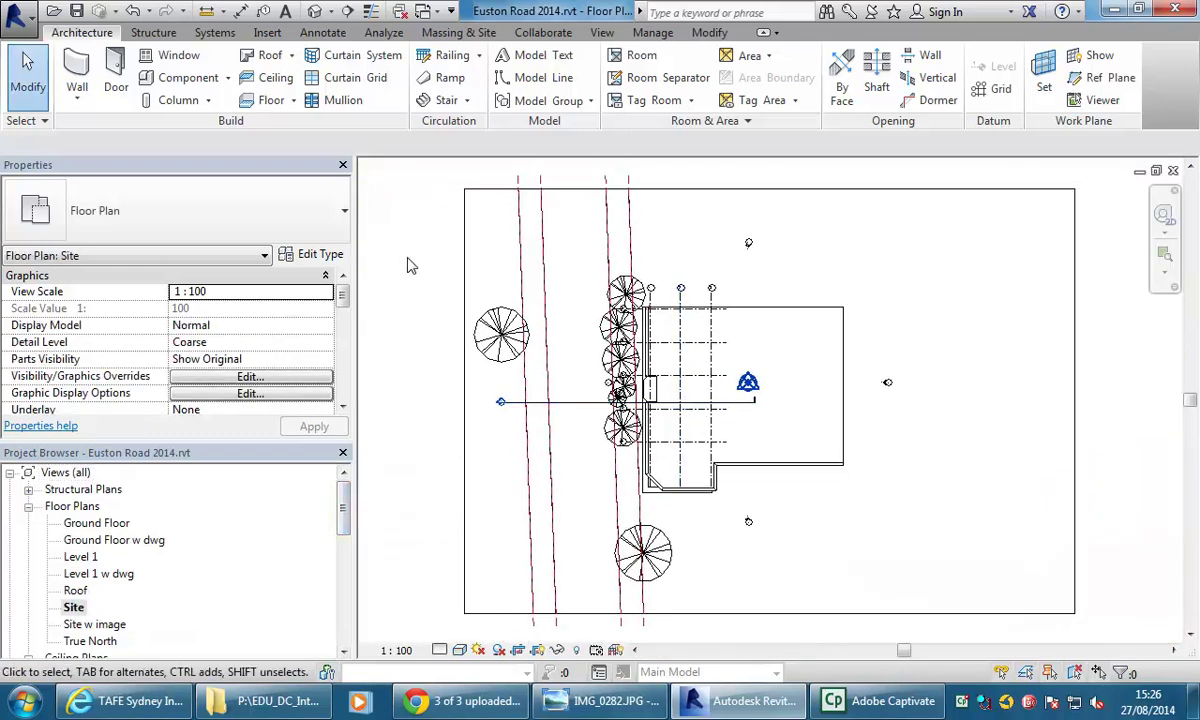
pyautogui.click(455, 32)
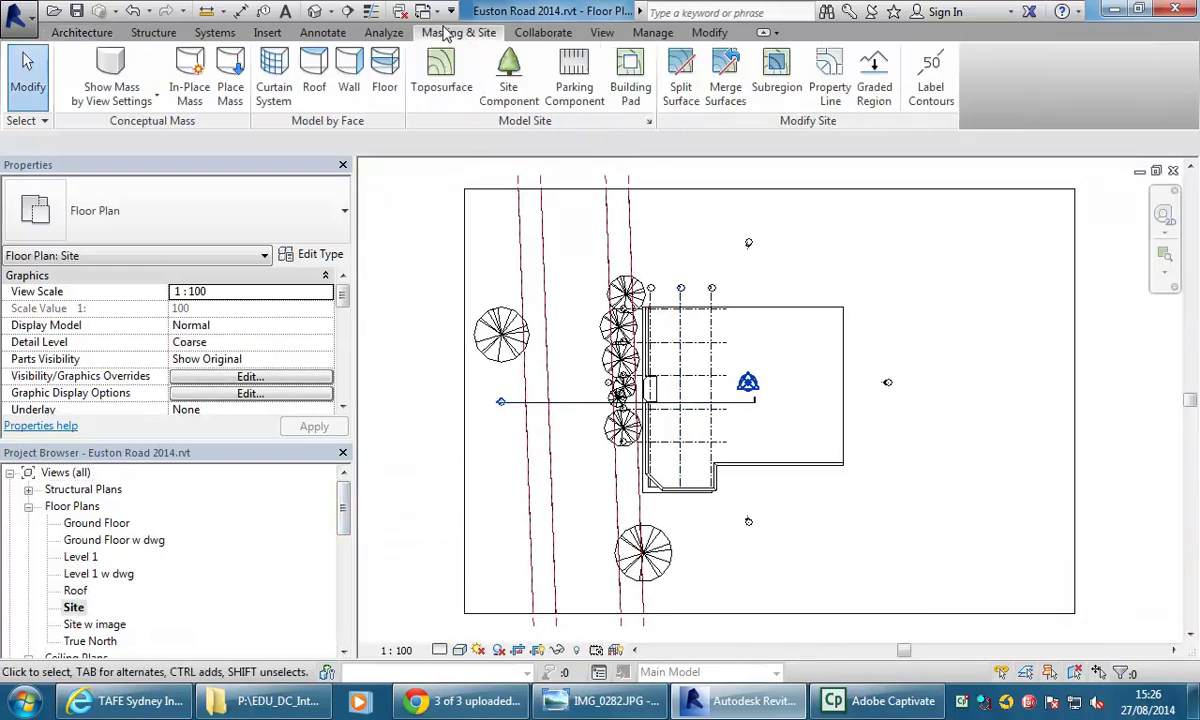
pyautogui.click(568, 80)
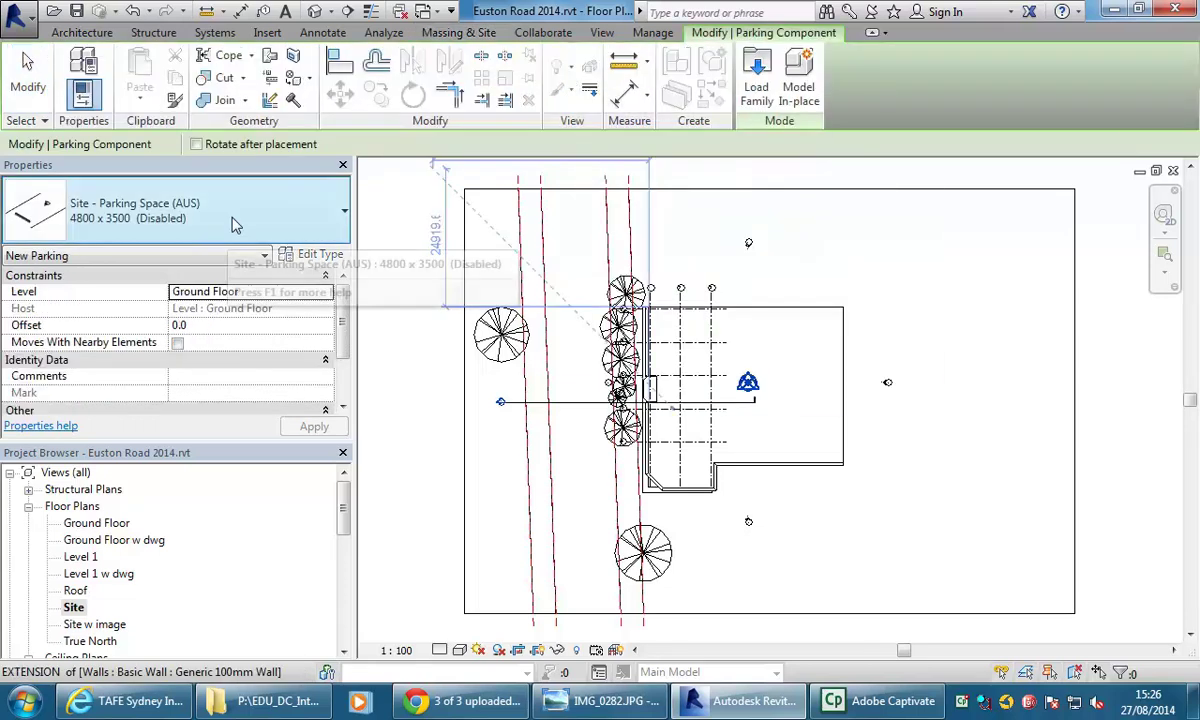
pyautogui.click(197, 220)
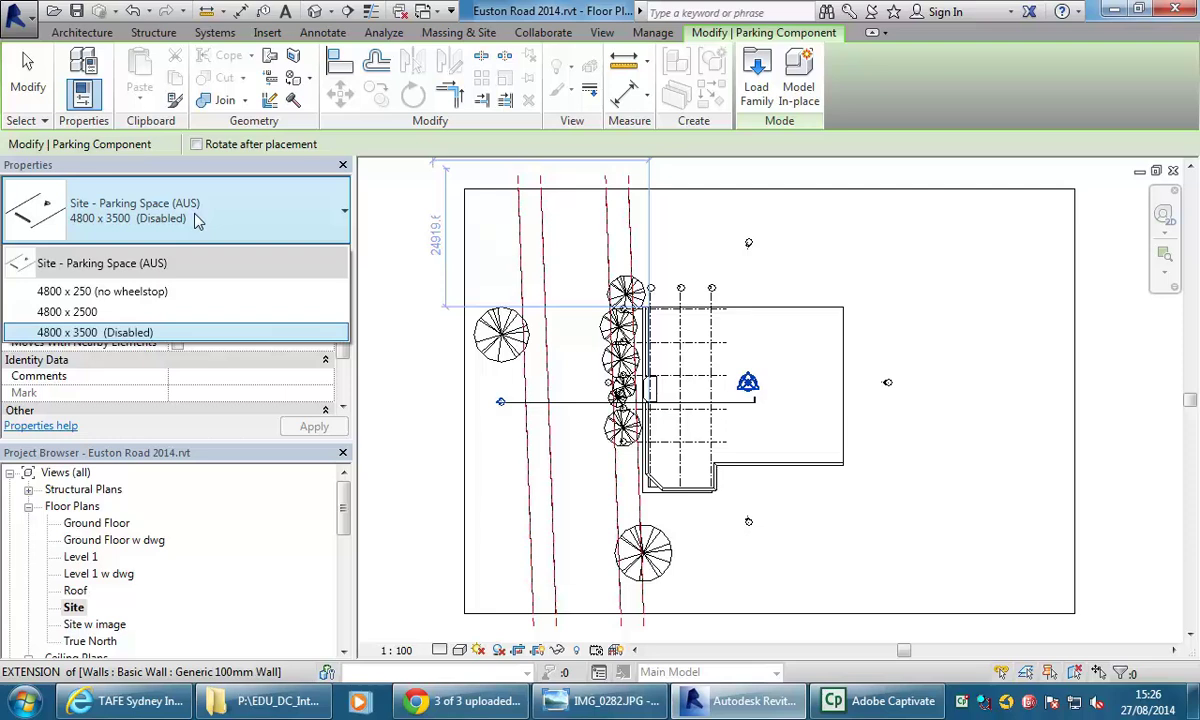
pyautogui.click(160, 311)
# Step: Switch to the Ground Floor plan and show the open slab area below the storefront curtain wall
pyautogui.scroll(2, 680, 480)
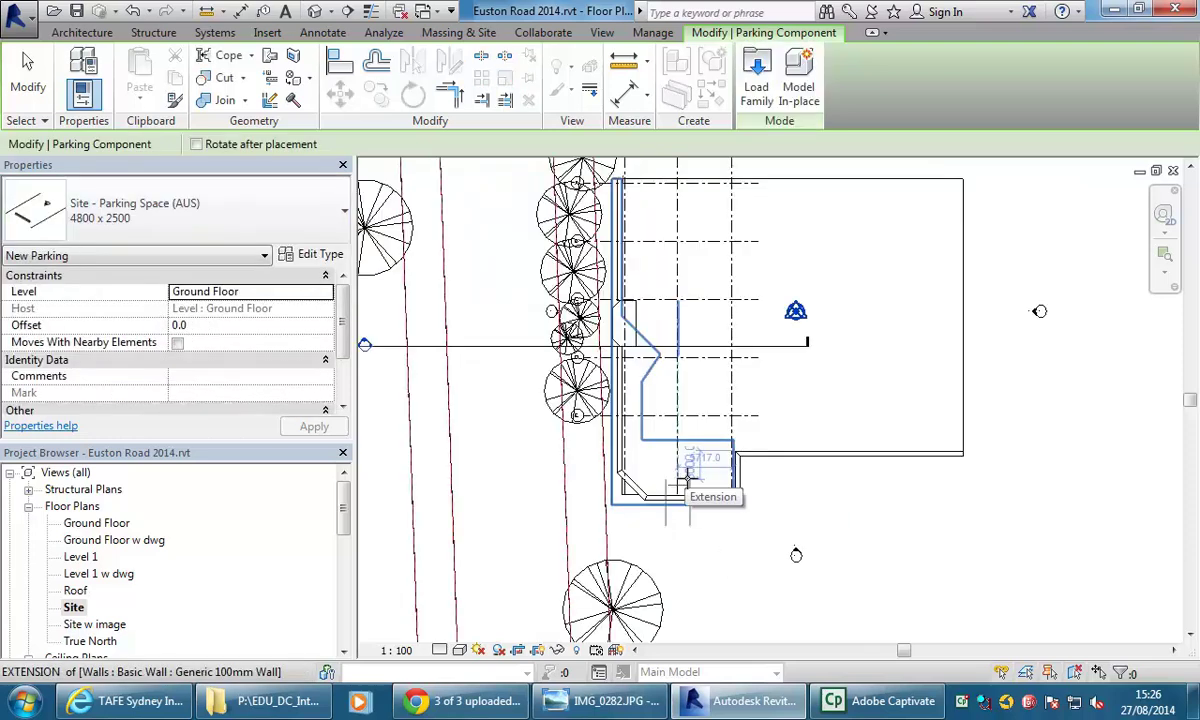
pyautogui.scroll(3, 686, 478)
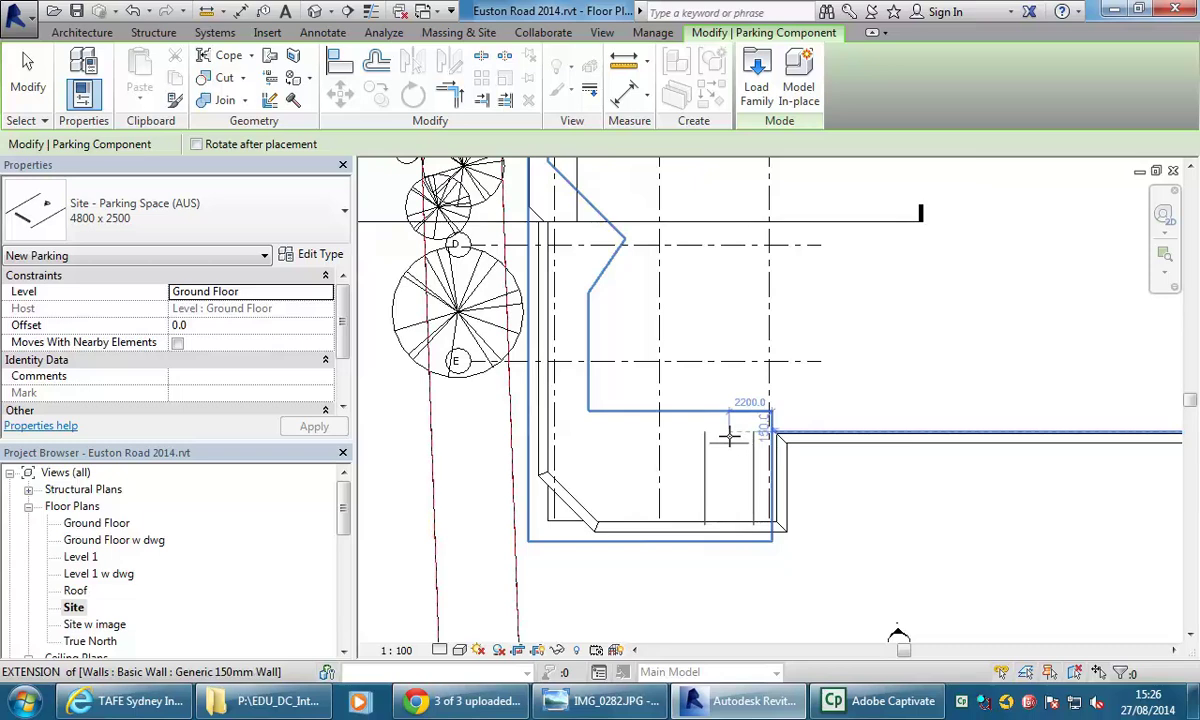
pyautogui.moveTo(729, 436); pyautogui.dragTo(745, 435, button='middle')
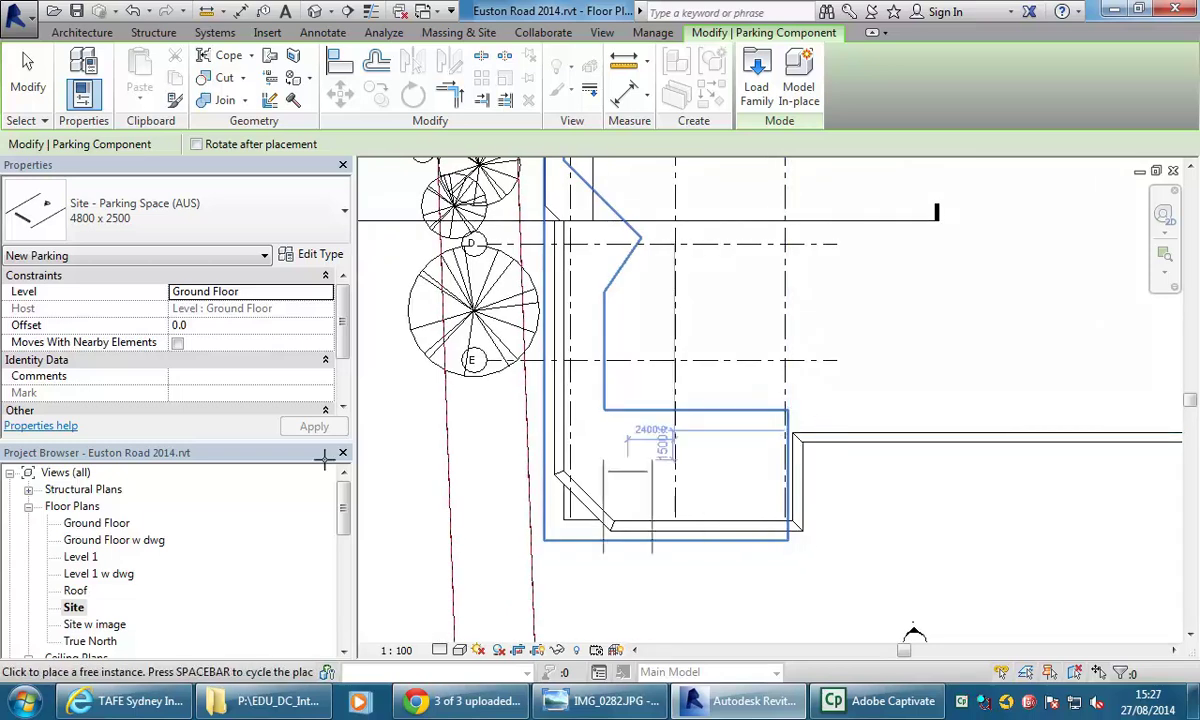
pyautogui.click(100, 524)
pyautogui.doubleClick(102, 523)
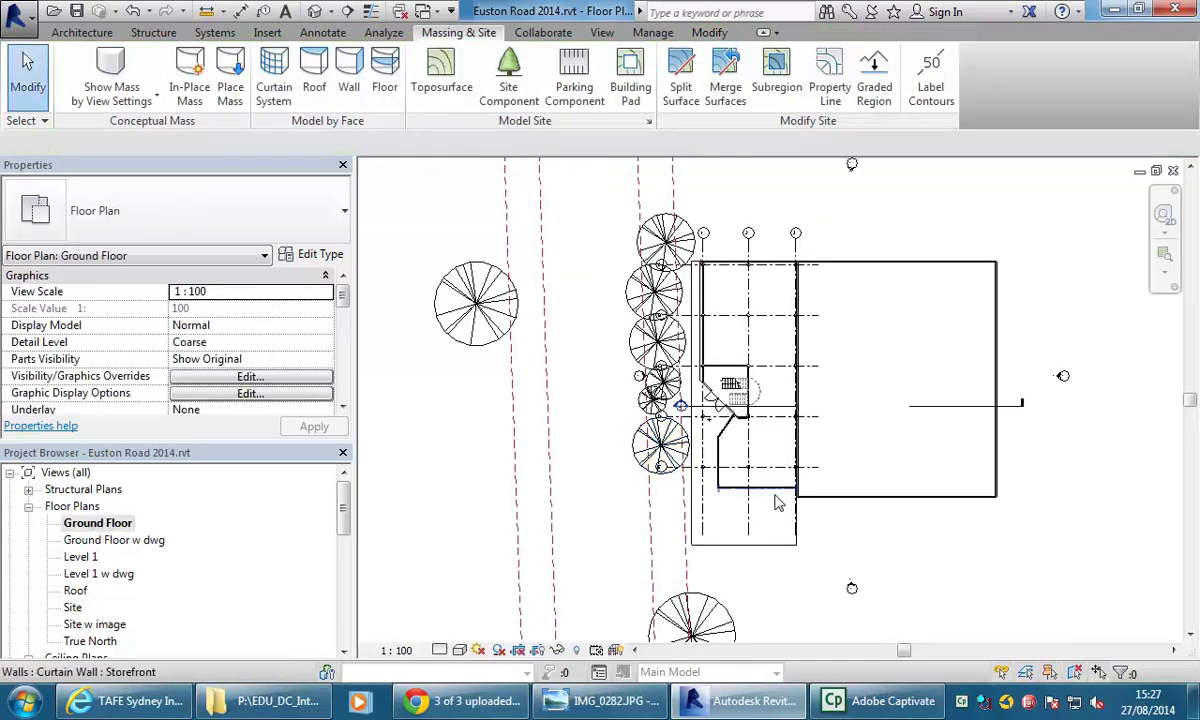
pyautogui.scroll(2, 773, 507)
pyautogui.moveTo(774, 514); pyautogui.dragTo(747, 502, button='middle')
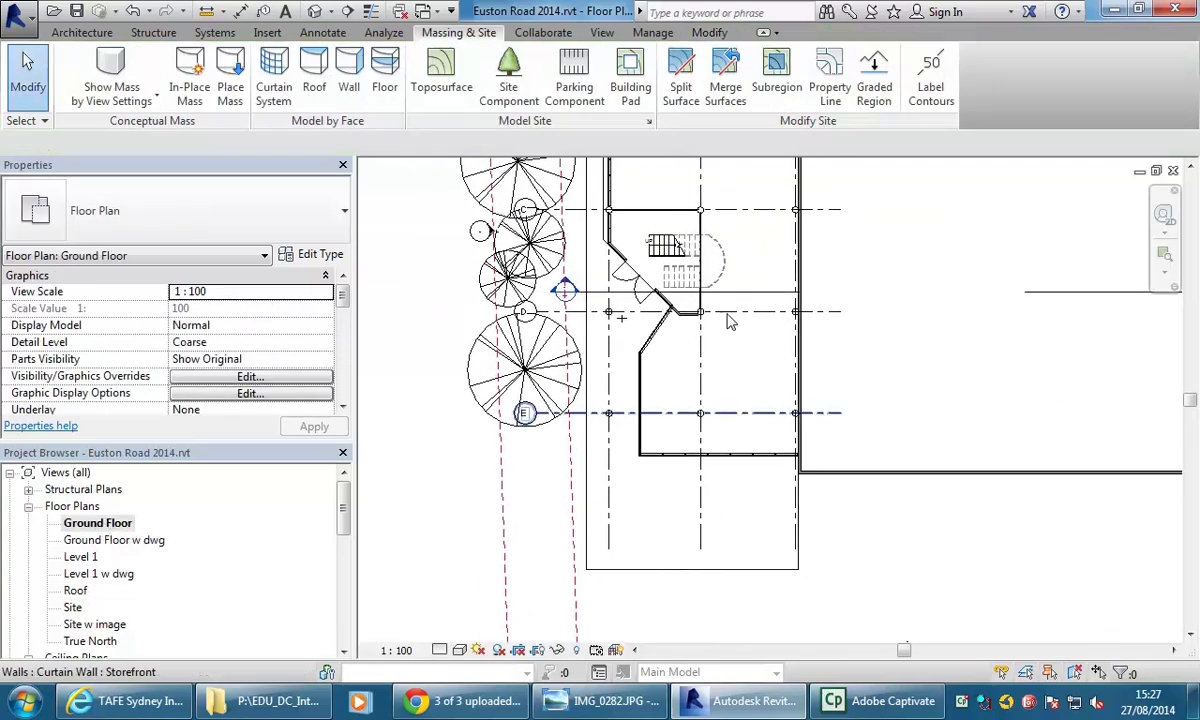
# Step: Place a 4800 x 2500 parking space about 700 mm below the storefront wall and about 1500 mm from its right end
pyautogui.click(574, 85)
pyautogui.scroll(1, 750, 499)
pyautogui.moveTo(758, 508); pyautogui.dragTo(803, 446, button='middle')
pyautogui.scroll(1, 778, 470)
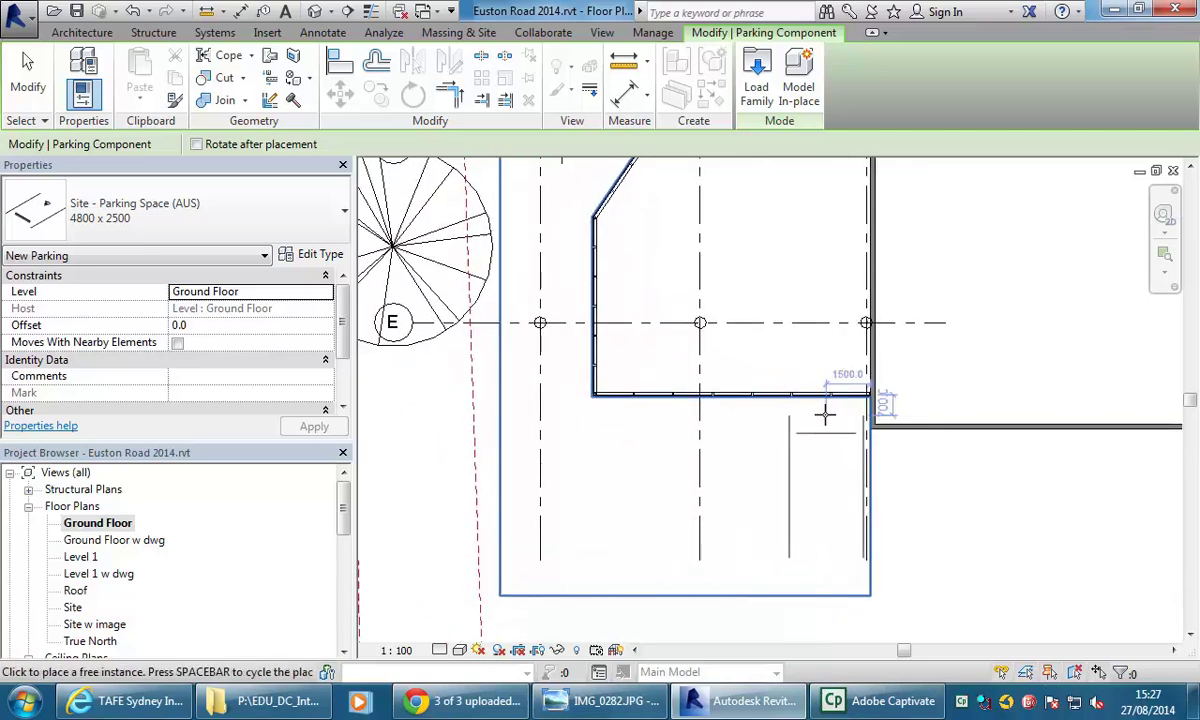
pyautogui.scroll(1, 825, 414)
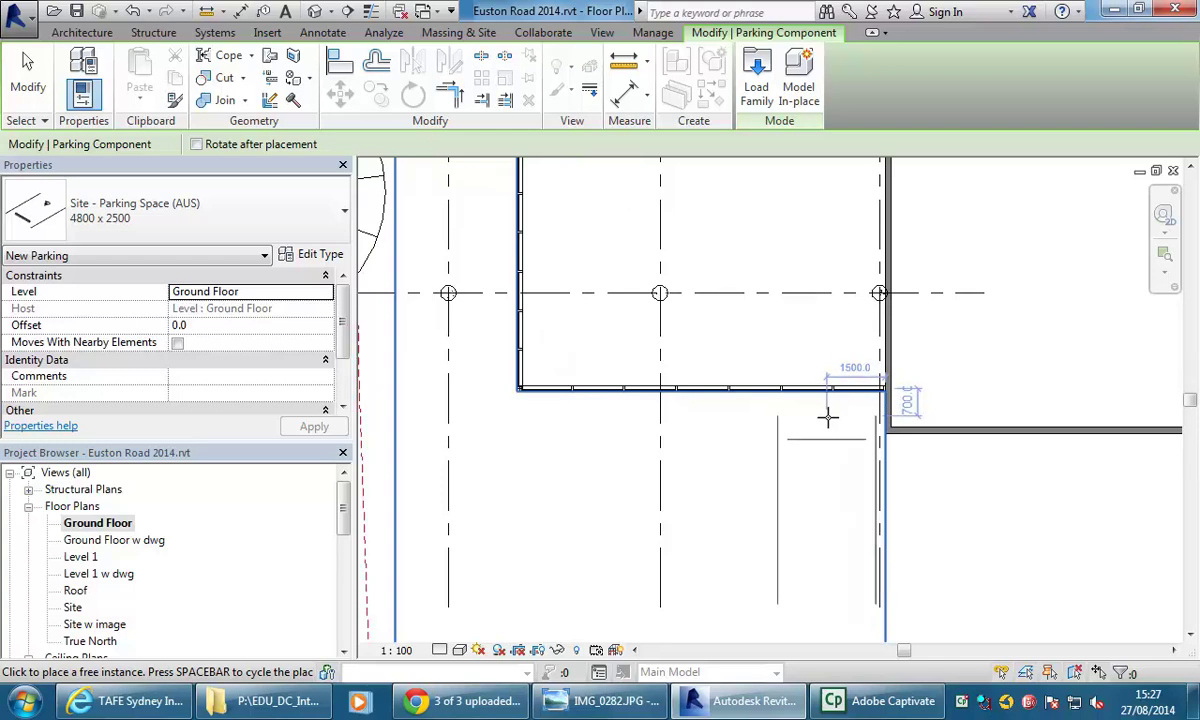
pyautogui.moveTo(827, 417); pyautogui.dragTo(876, 383, button='middle')
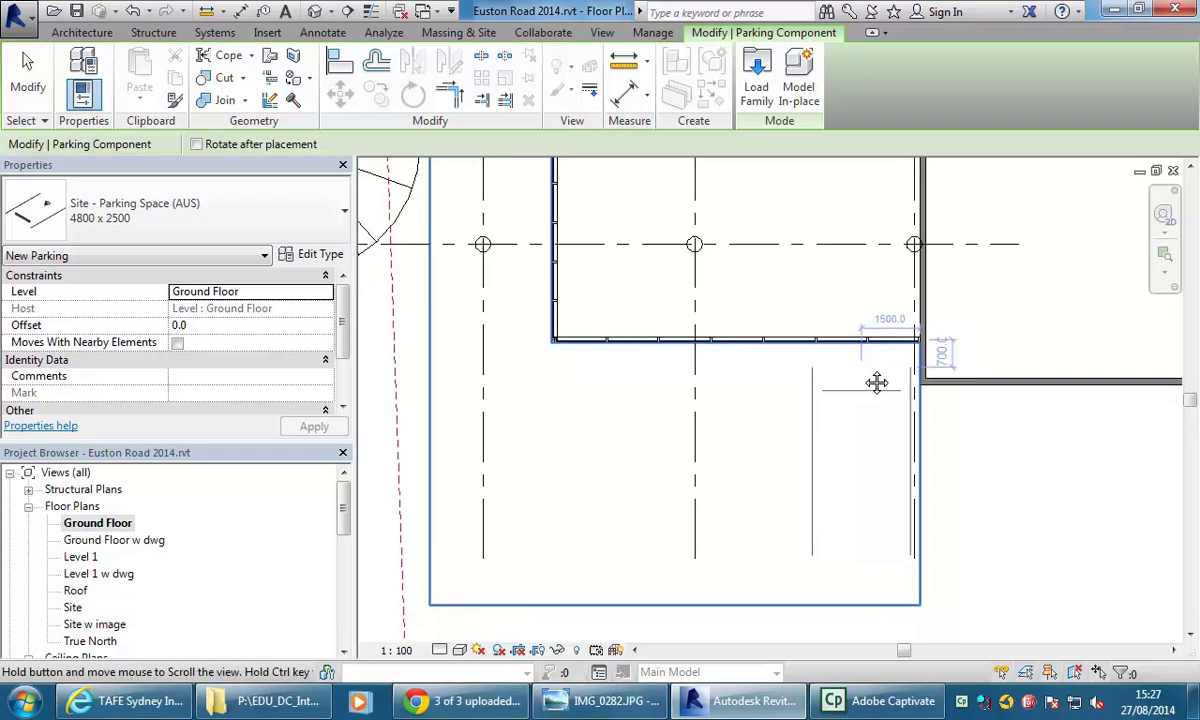
pyautogui.scroll(1, 862, 368)
pyautogui.click(862, 368)
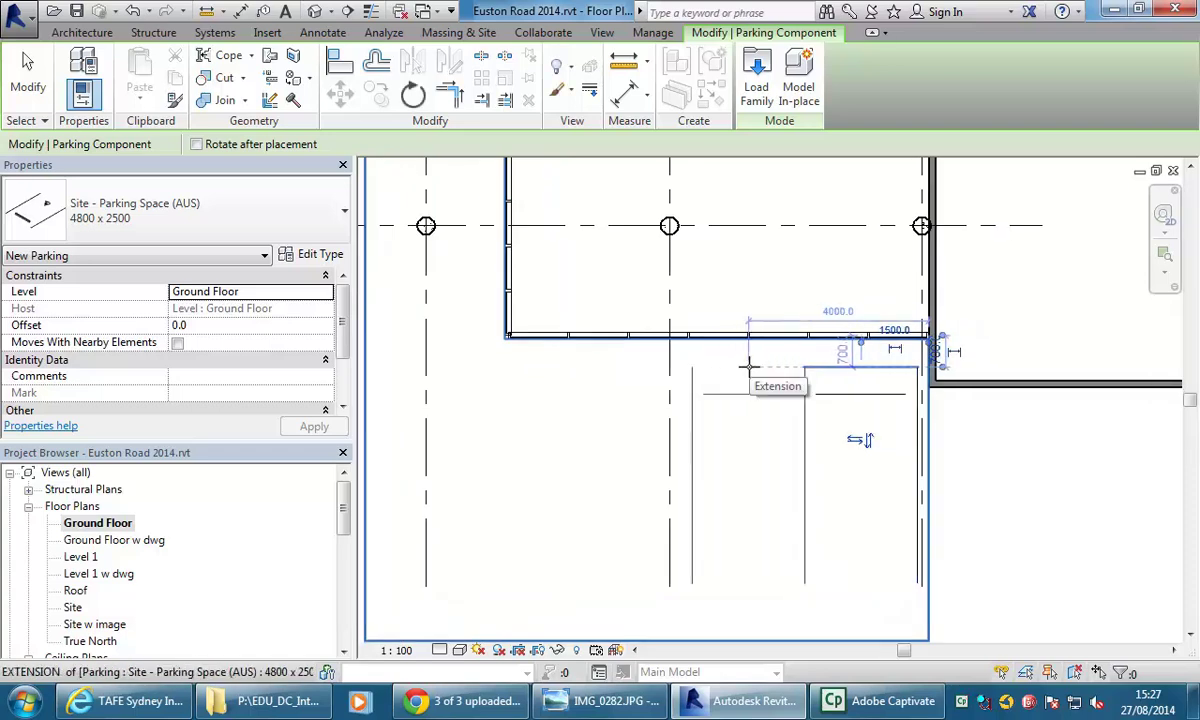
# Step: Place three more 4800 x 2500 parking spaces in line with the first, leaving a gap at the middle grid line
pyautogui.click(749, 367)
pyautogui.moveTo(590, 379); pyautogui.dragTo(693, 378, button='middle')
pyautogui.scroll(1, 694, 377)
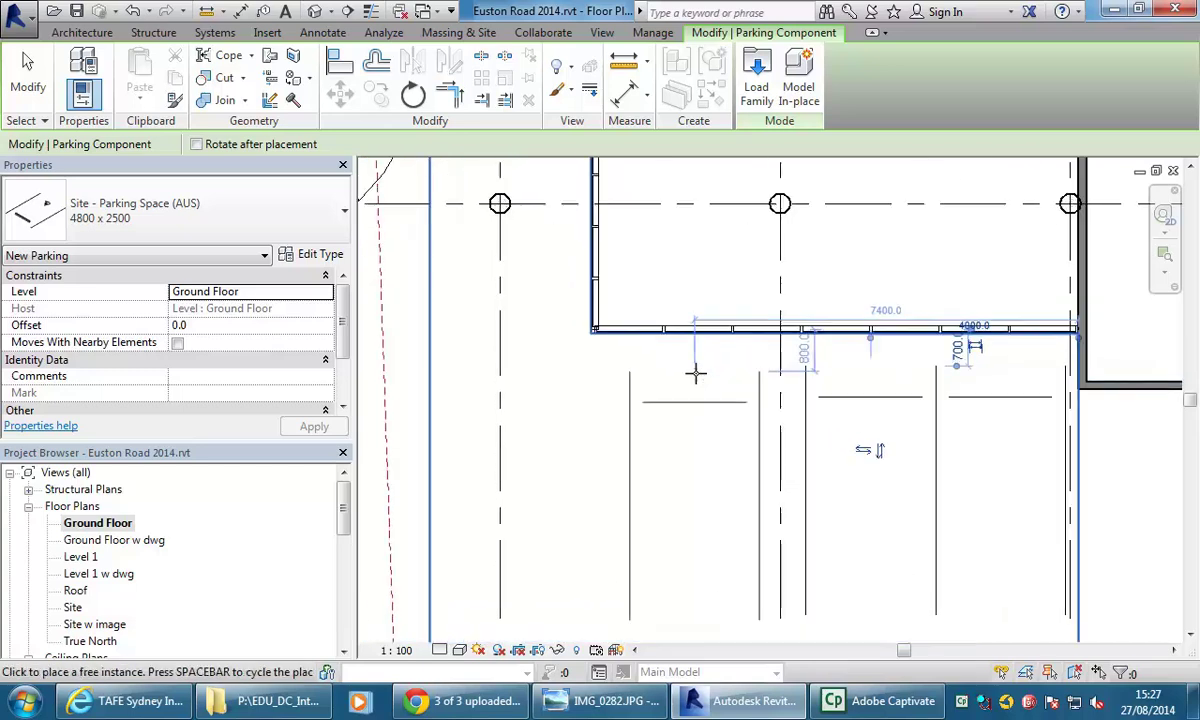
pyautogui.click(697, 368)
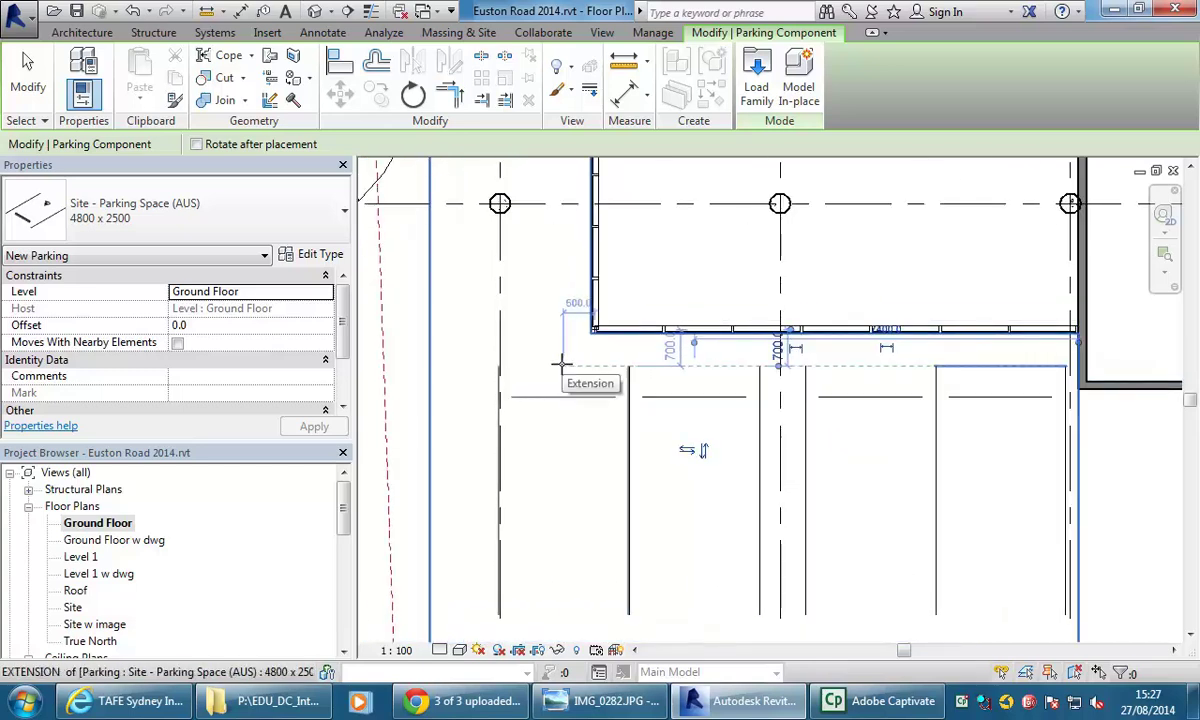
pyautogui.scroll(2, 565, 366)
pyautogui.scroll(3, 563, 366)
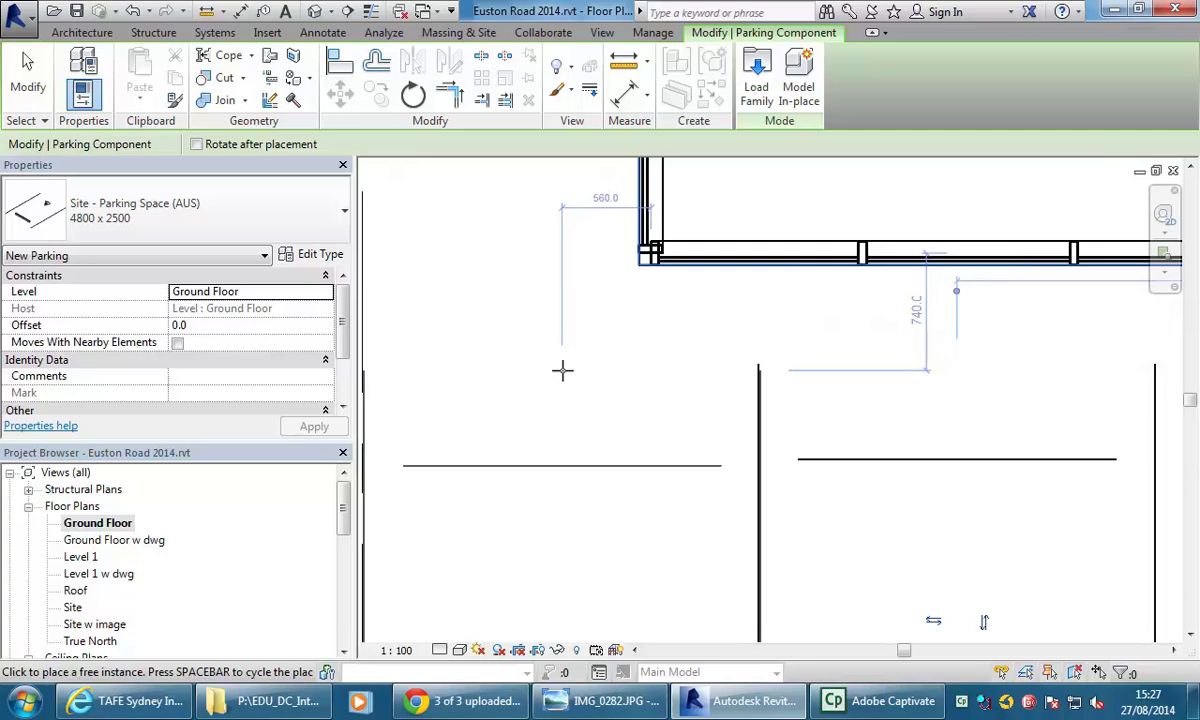
pyautogui.scroll(-4, 559, 362)
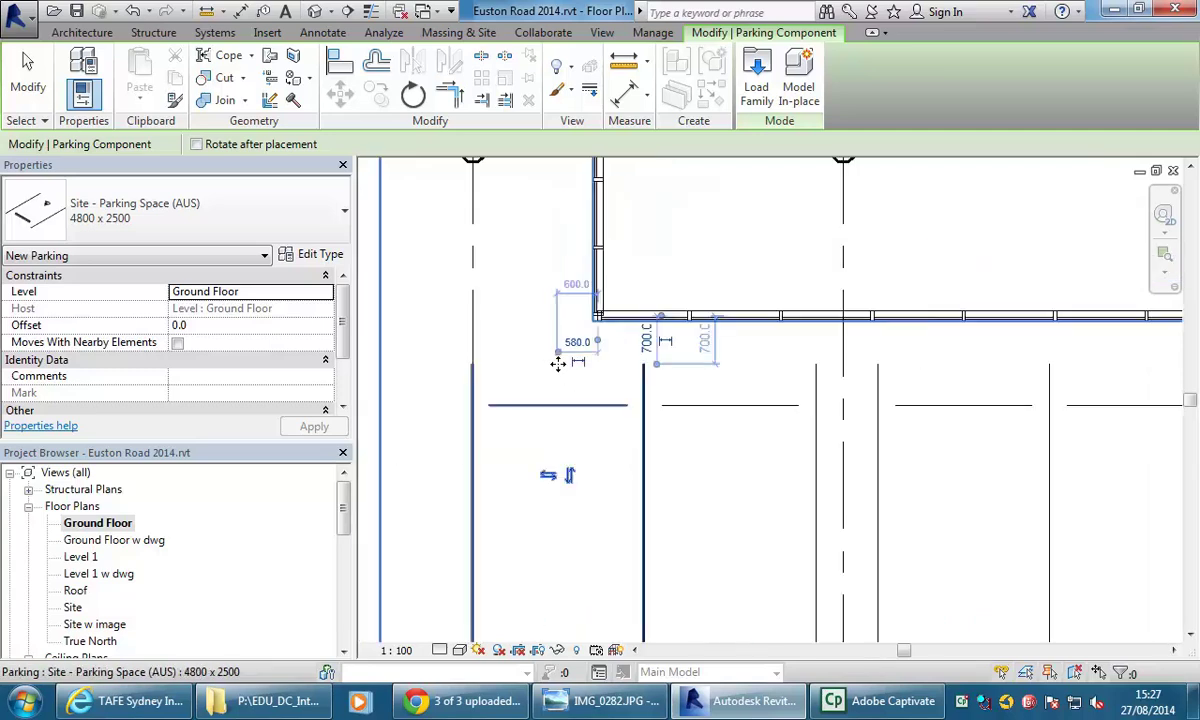
pyautogui.press('Escape')
pyautogui.press('Escape')
# Step: Nudge the two left-hand parking spaces slightly towards the middle grid line, clear of the outer grid line
pyautogui.scroll(-2, 559, 380)
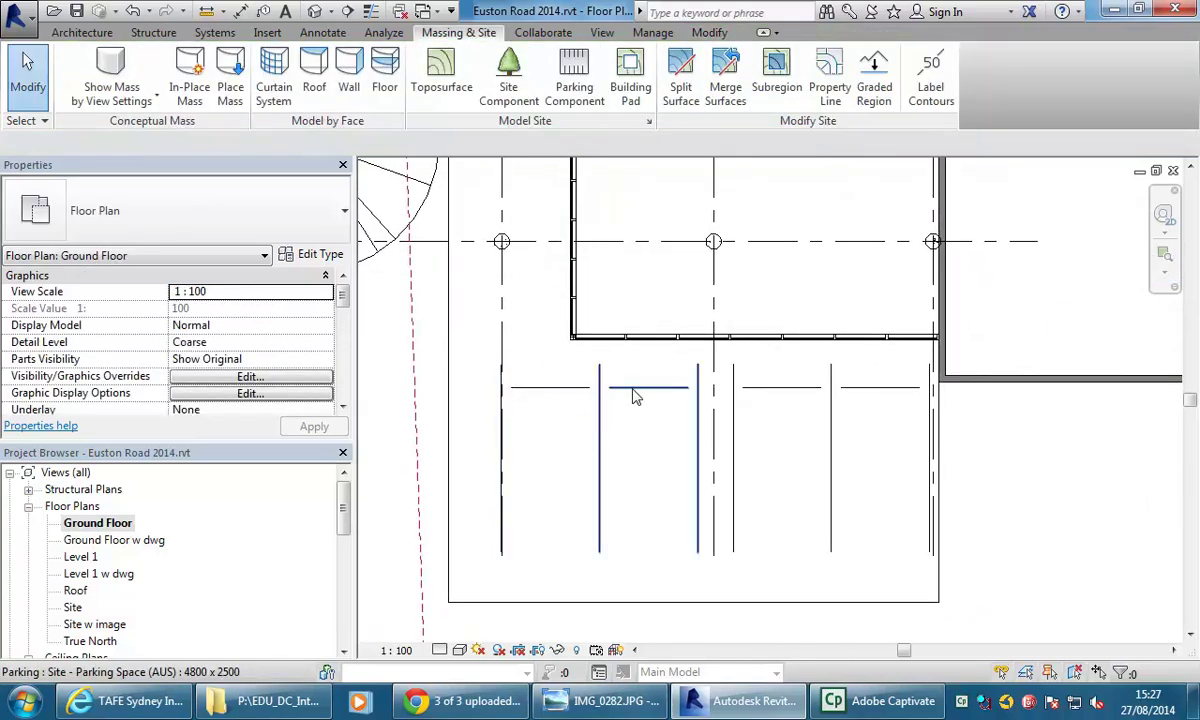
pyautogui.click(632, 396)
pyautogui.keyDown('ctrl'); pyautogui.click(522, 362); pyautogui.keyUp('ctrl')
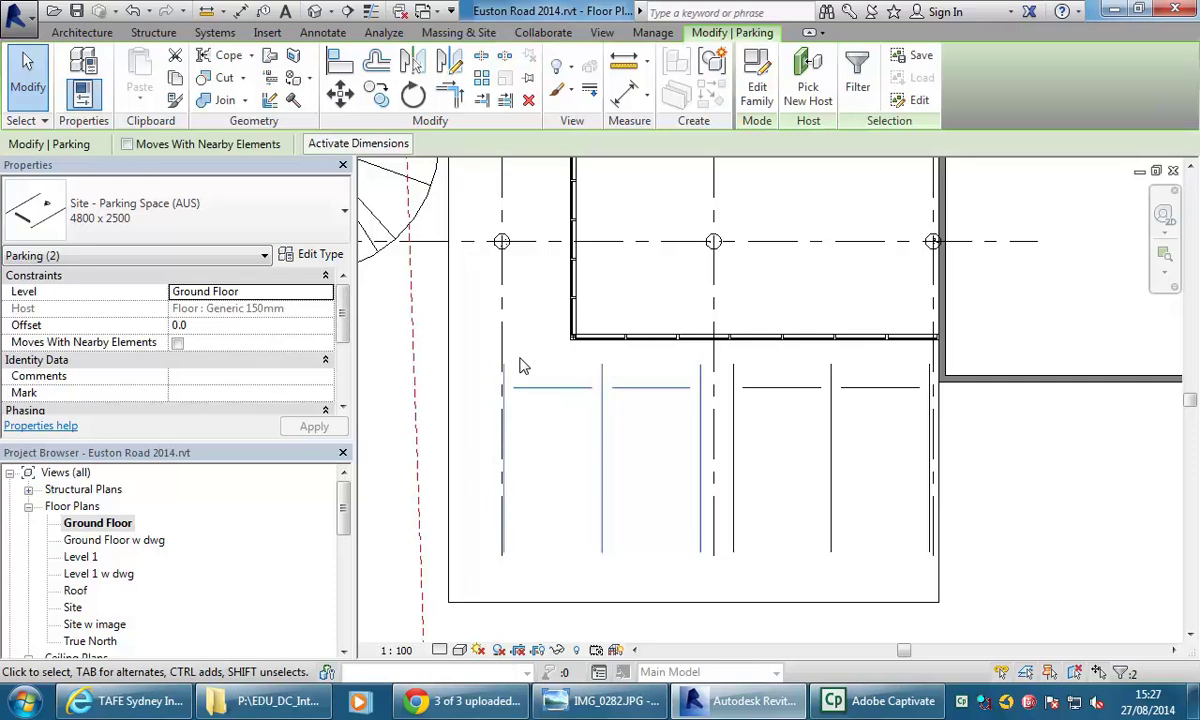
pyautogui.click(1026, 547)
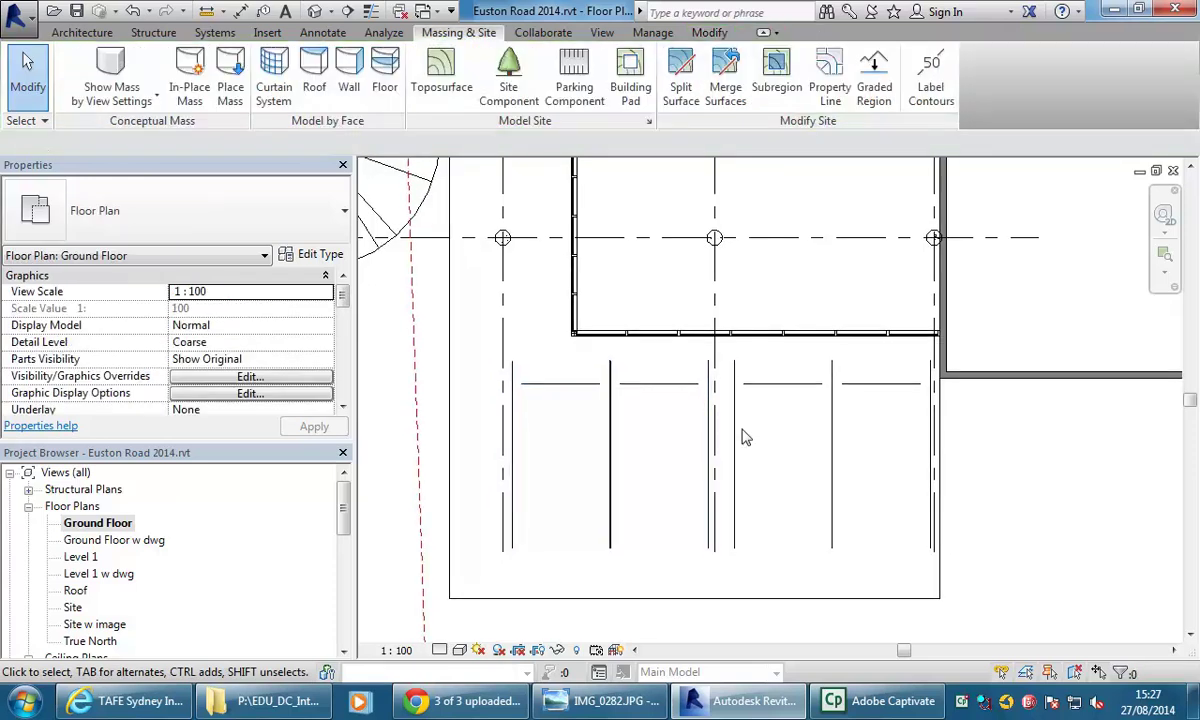
# Step: Move the outer left parking space 10 mm towards its neighbour so that their adjoining stripes coincide
pyautogui.scroll(5, 560, 402)
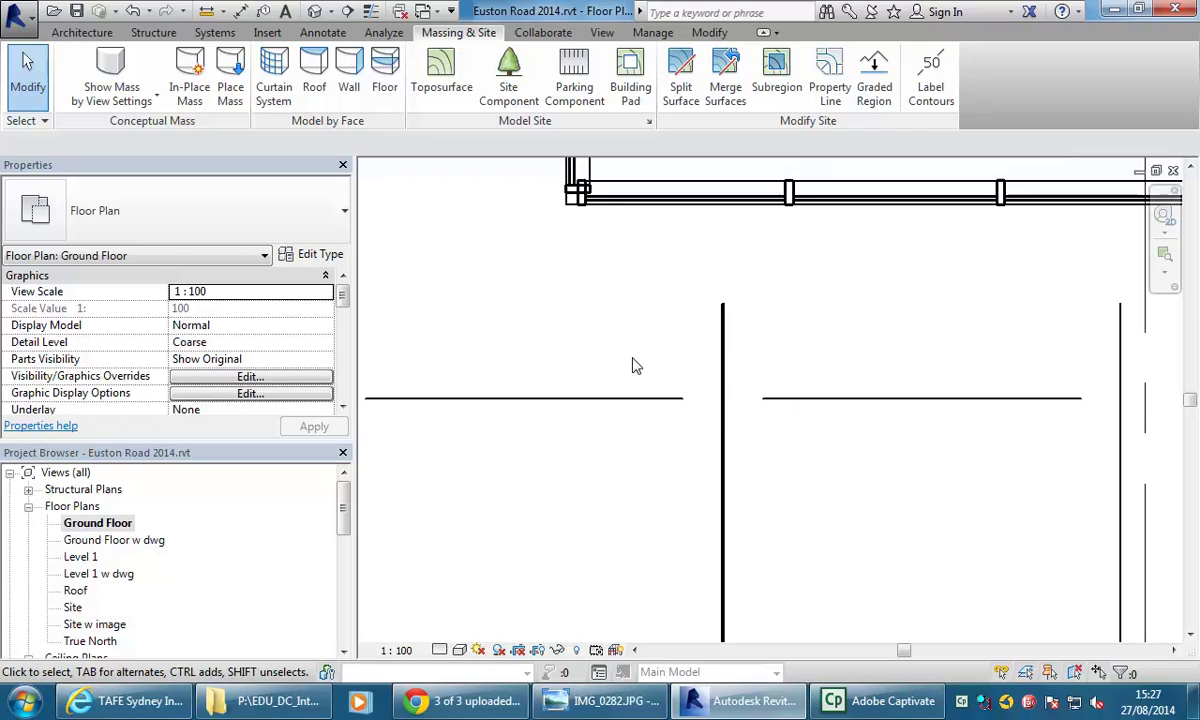
pyautogui.scroll(-3, 638, 369)
pyautogui.scroll(5, 690, 300)
pyautogui.scroll(1, 735, 344)
pyautogui.click(735, 344)
pyautogui.scroll(1, 740, 303)
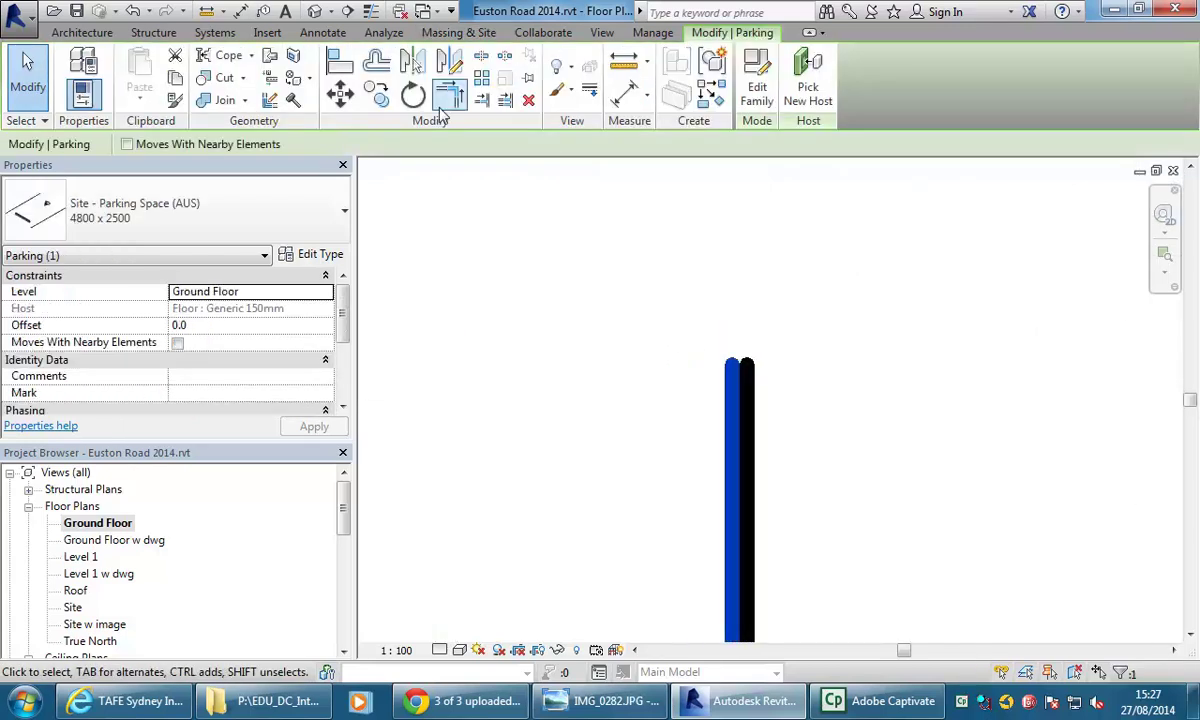
pyautogui.click(339, 93)
pyautogui.click(668, 345)
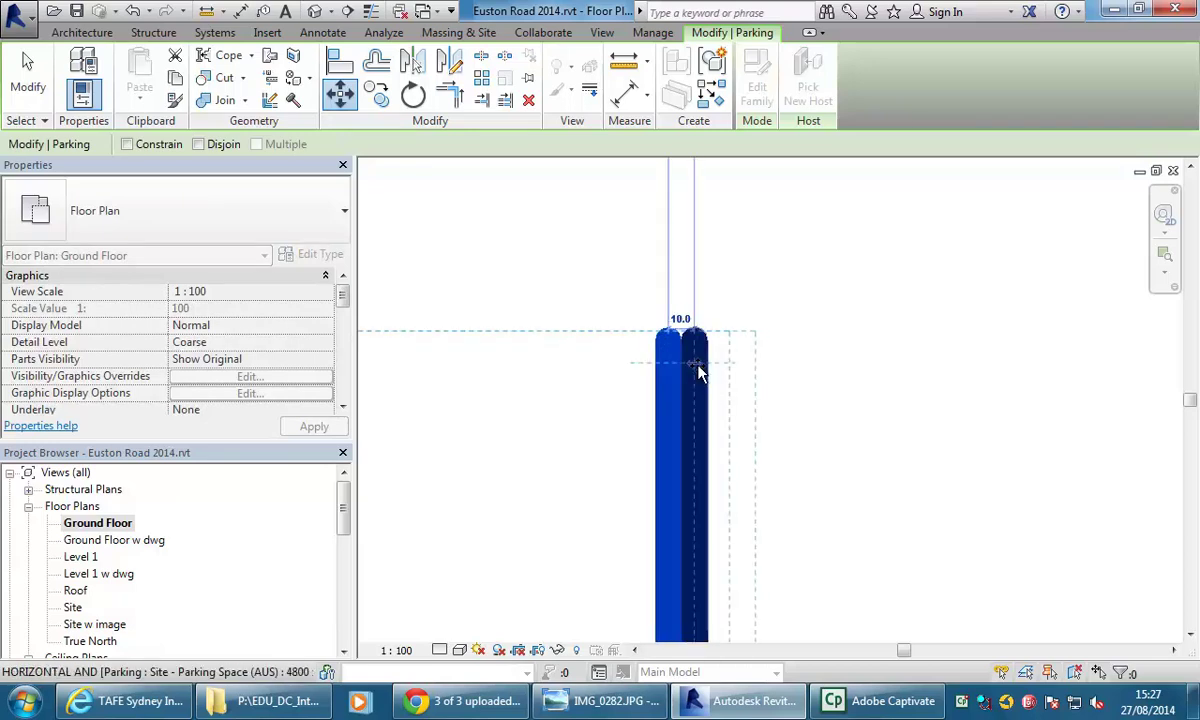
pyautogui.click(698, 372)
pyautogui.scroll(-5, 698, 372)
pyautogui.press('Escape')
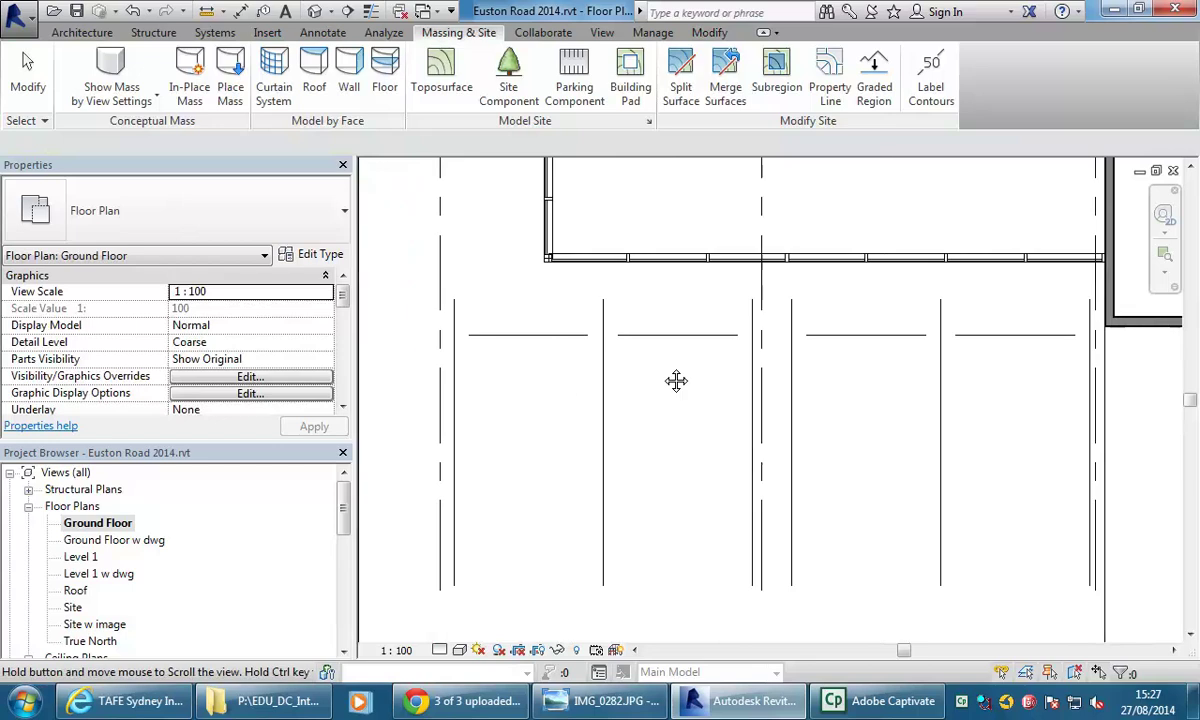
# Step: Open the {3D} view, set its visual style to Shaded and show the parking spaces beside the building up close
pyautogui.scroll(-3, 668, 374)
pyautogui.moveTo(349, 510); pyautogui.dragTo(187, 570)
pyautogui.click(75, 591)
pyautogui.doubleClick(74, 591)
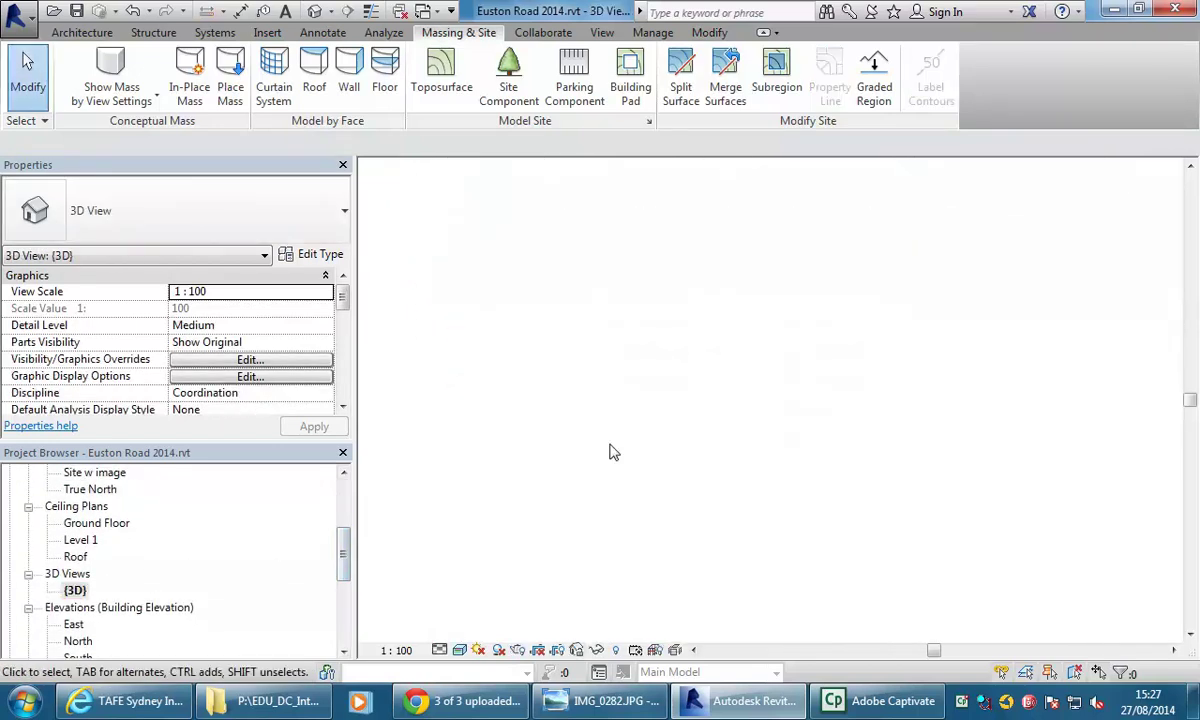
pyautogui.scroll(-5, 790, 457)
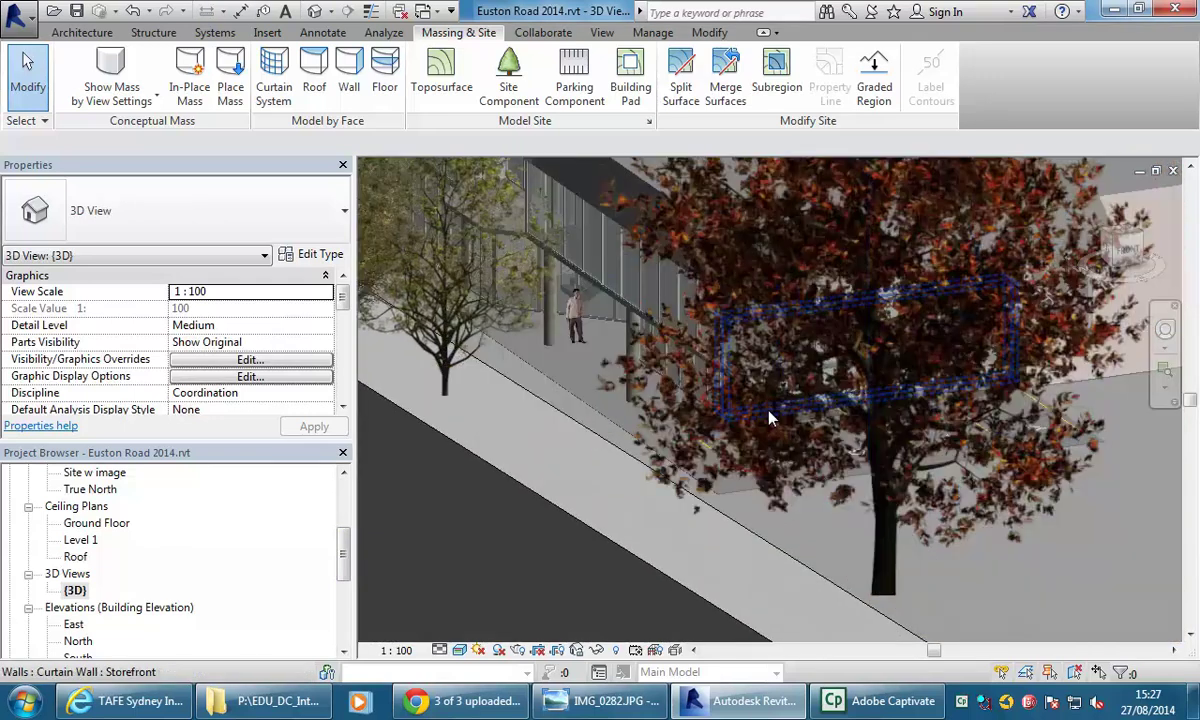
pyautogui.moveTo(770, 418); pyautogui.dragTo(733, 408, button='middle')
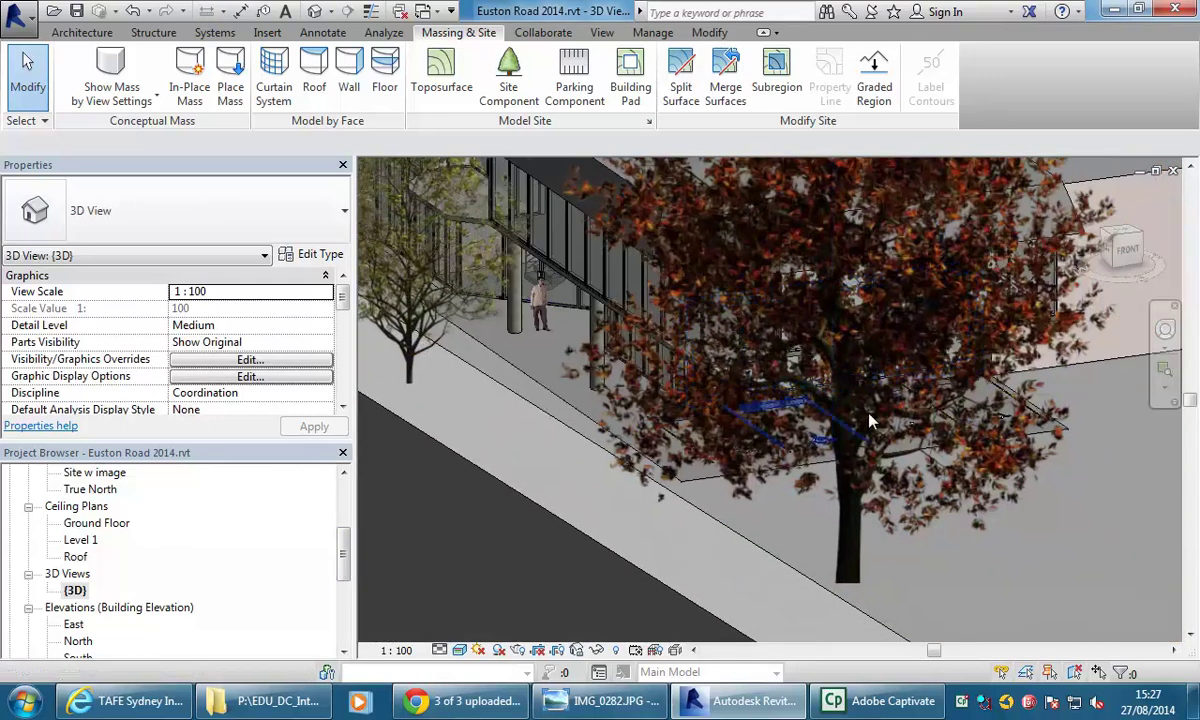
pyautogui.click(461, 651)
pyautogui.click(495, 572)
pyautogui.moveTo(880, 453)
pyautogui.keyDown('shift'); pyautogui.mouseDown(button='middle')
pyautogui.moveTo(798, 469)
pyautogui.moveTo(694, 388)
pyautogui.moveTo(710, 493)
pyautogui.moveTo(765, 519)
pyautogui.mouseUp(button='middle'); pyautogui.keyUp('shift')
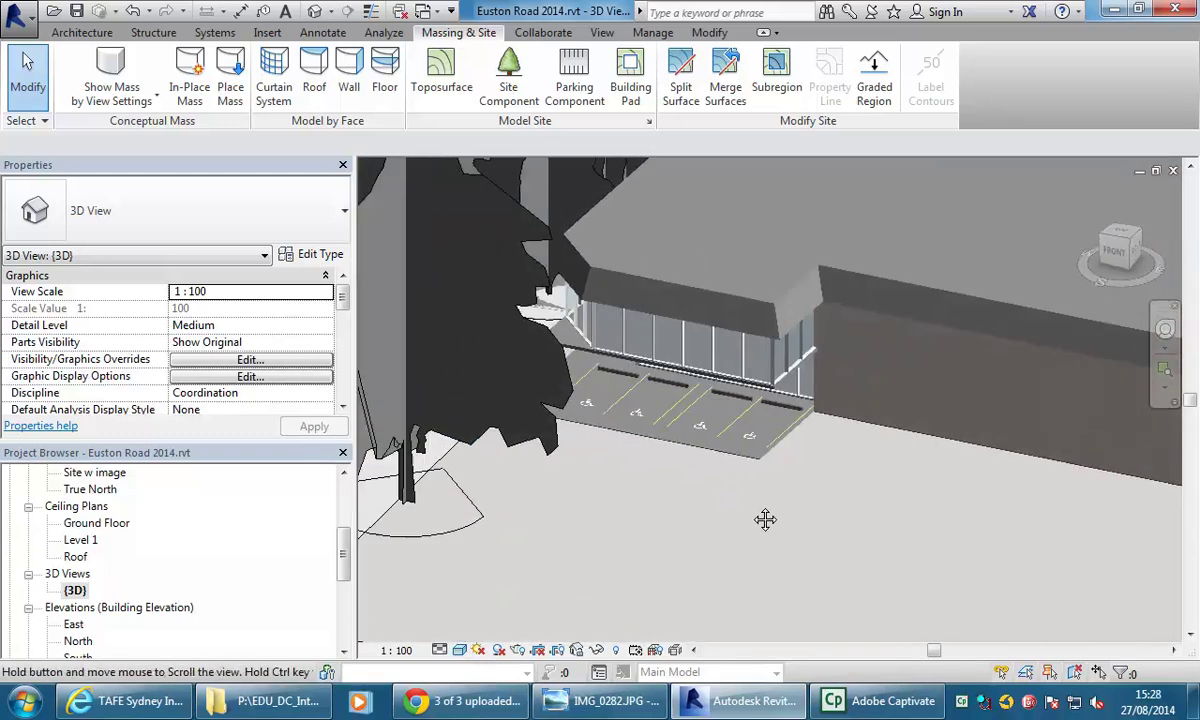
pyautogui.scroll(6, 765, 519)
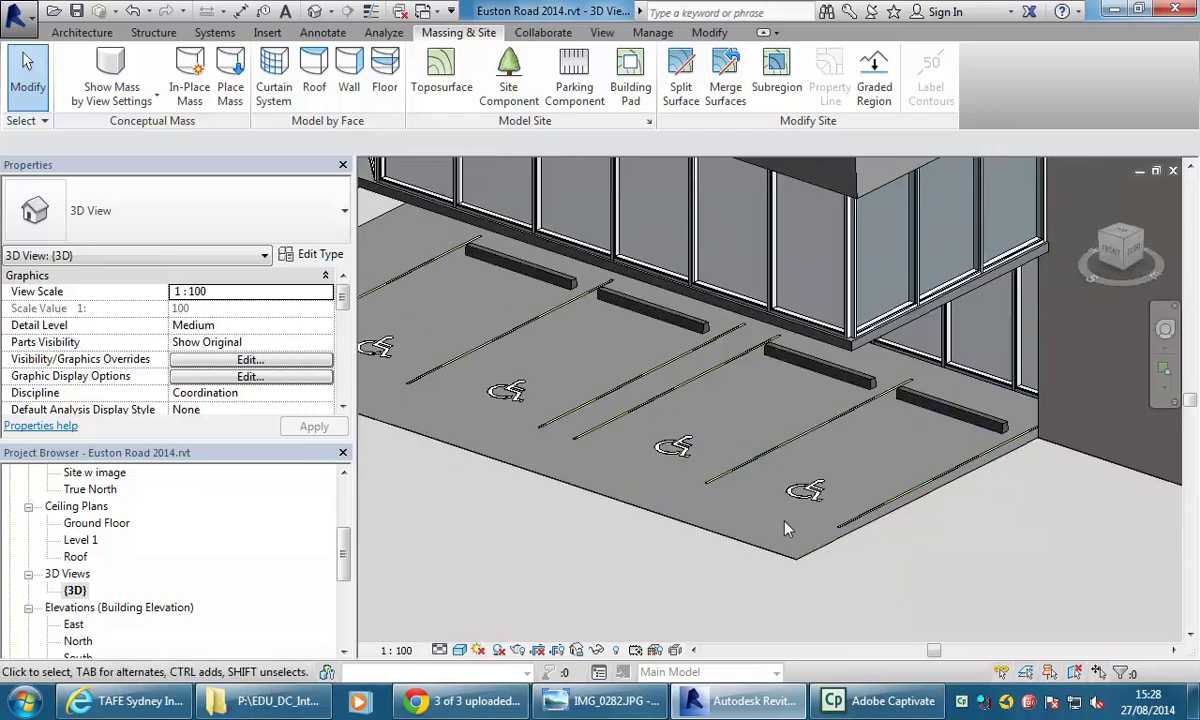
# Step: Turn off the Disabled Parking Space option for all four parking spaces
pyautogui.click(800, 510)
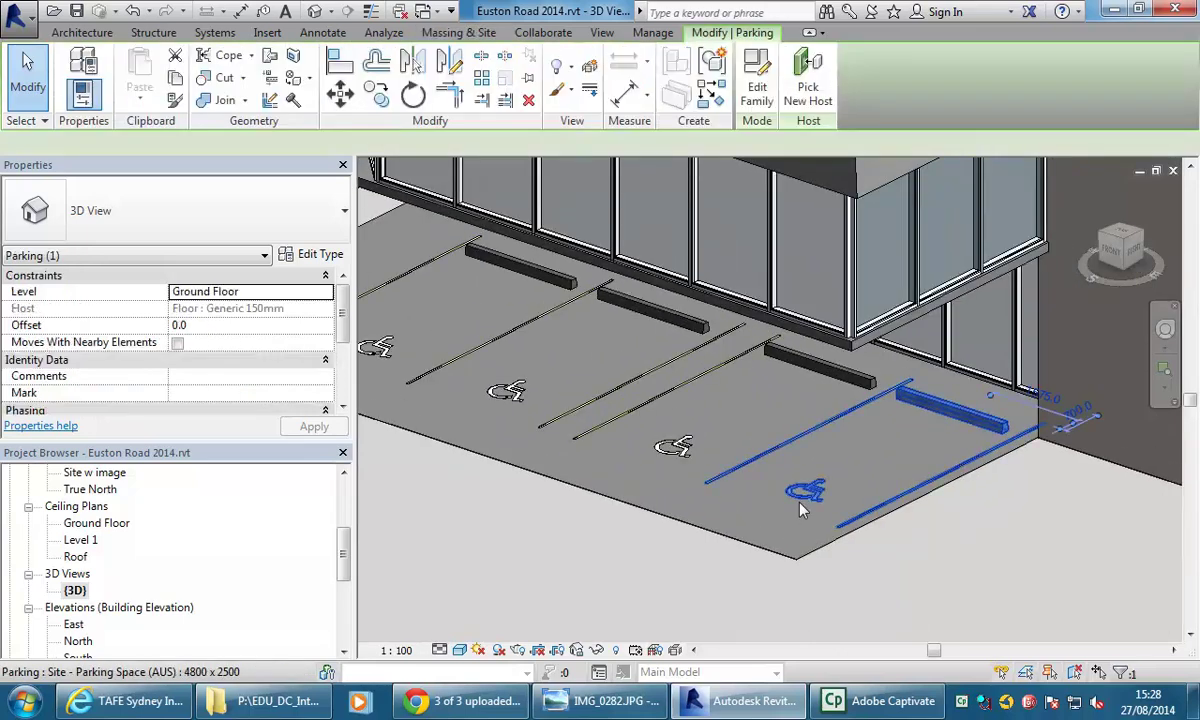
pyautogui.click(304, 259)
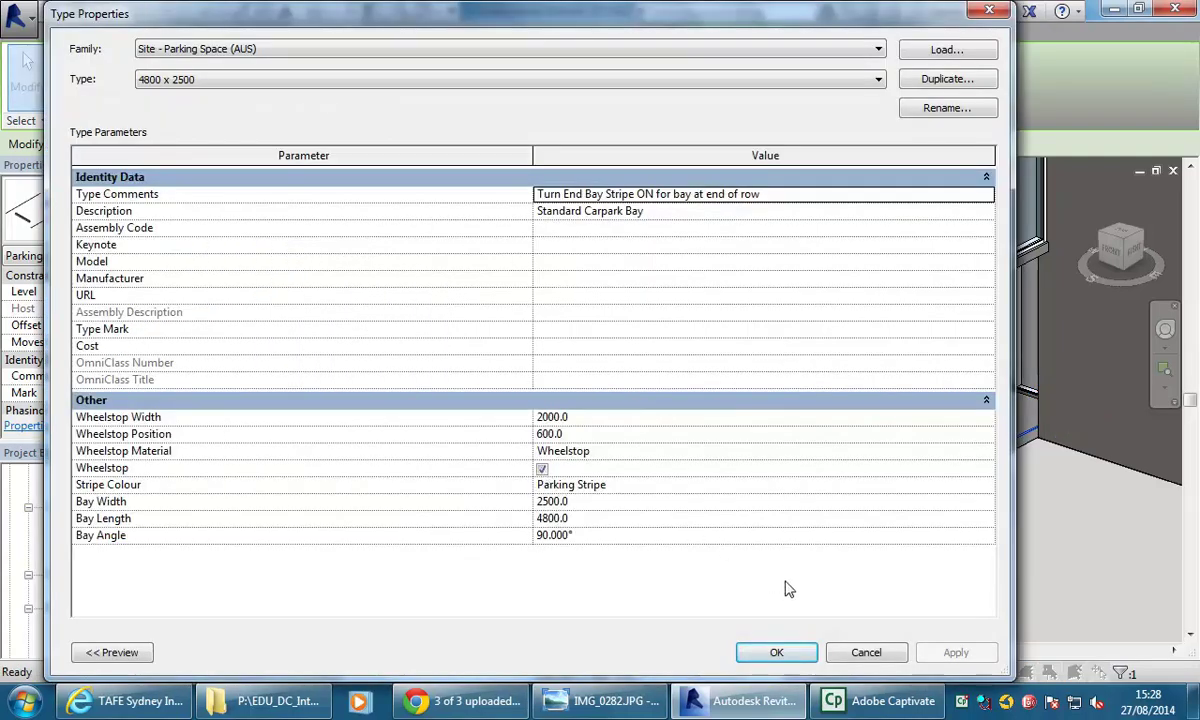
pyautogui.click(866, 652)
pyautogui.scroll(-3, 325, 300)
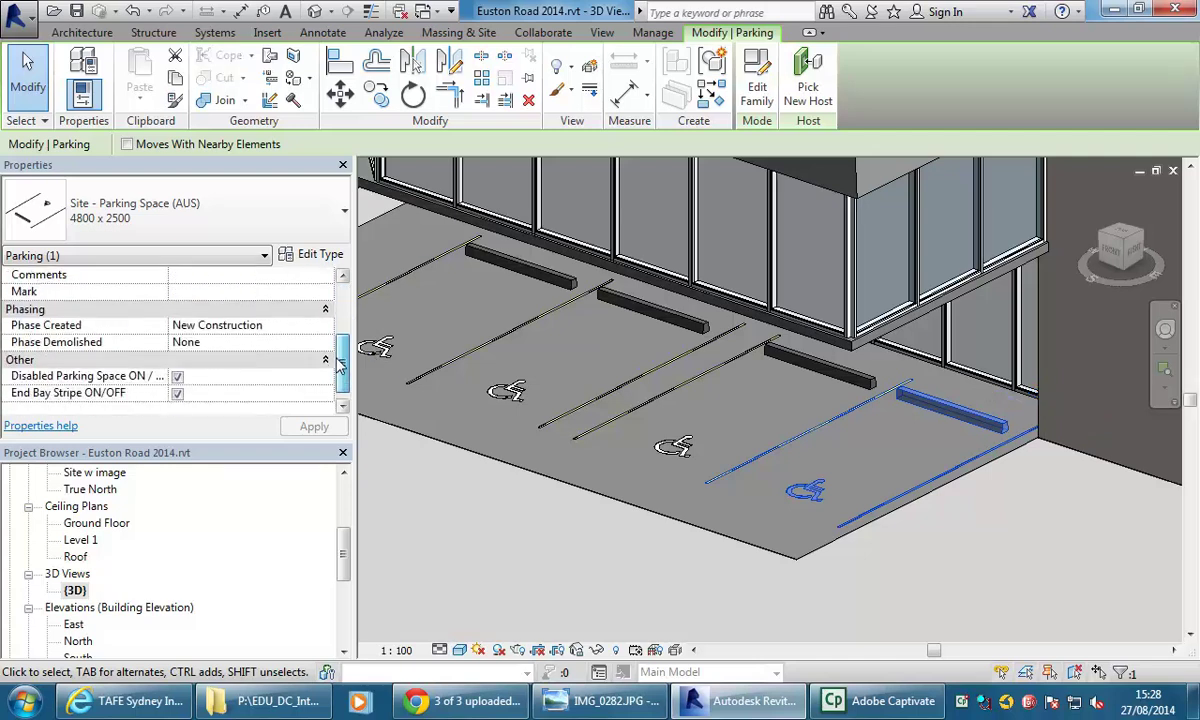
pyautogui.scroll(3, 115, 320)
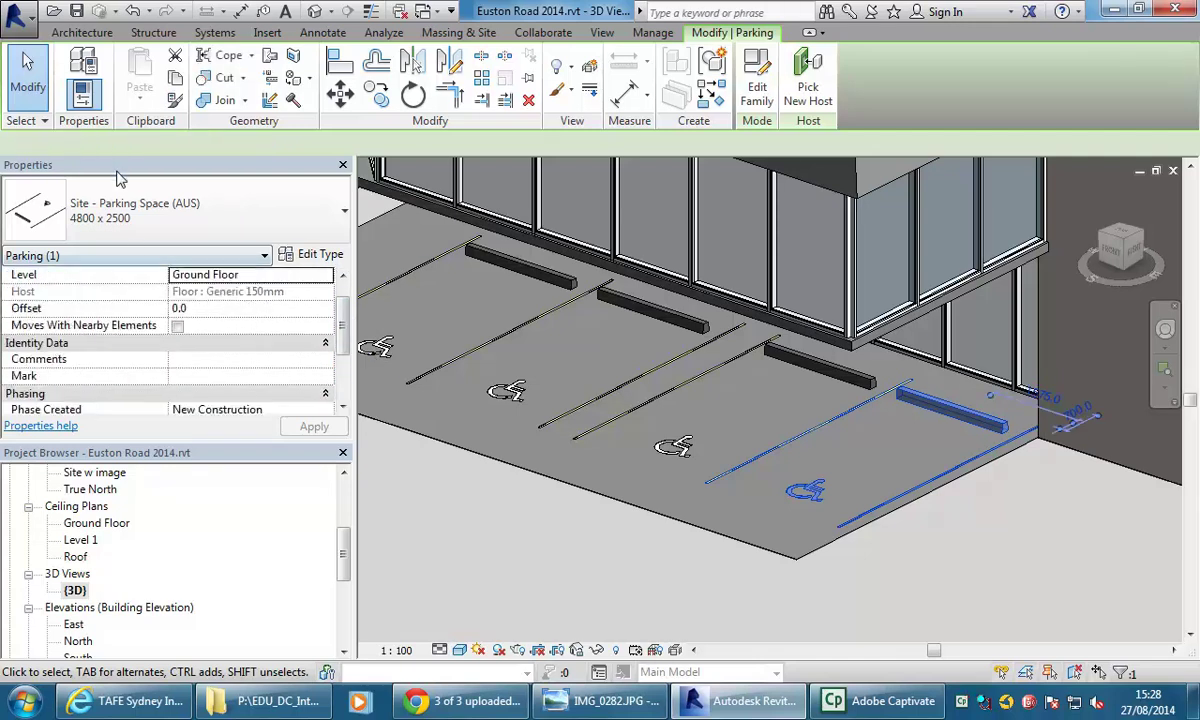
pyautogui.keyDown('ctrl'); pyautogui.click(673, 447); pyautogui.keyUp('ctrl')
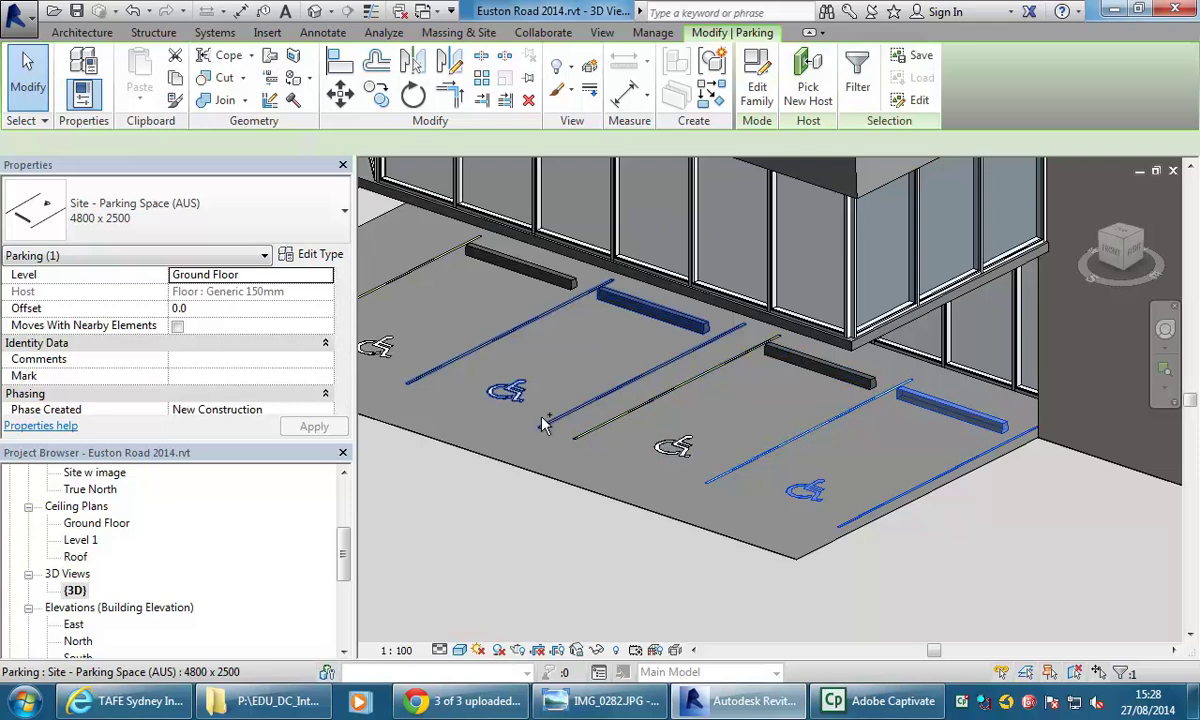
pyautogui.keyDown('ctrl'); pyautogui.click(507, 390); pyautogui.keyUp('ctrl')
pyautogui.keyDown('ctrl'); pyautogui.click(397, 352); pyautogui.keyUp('ctrl')
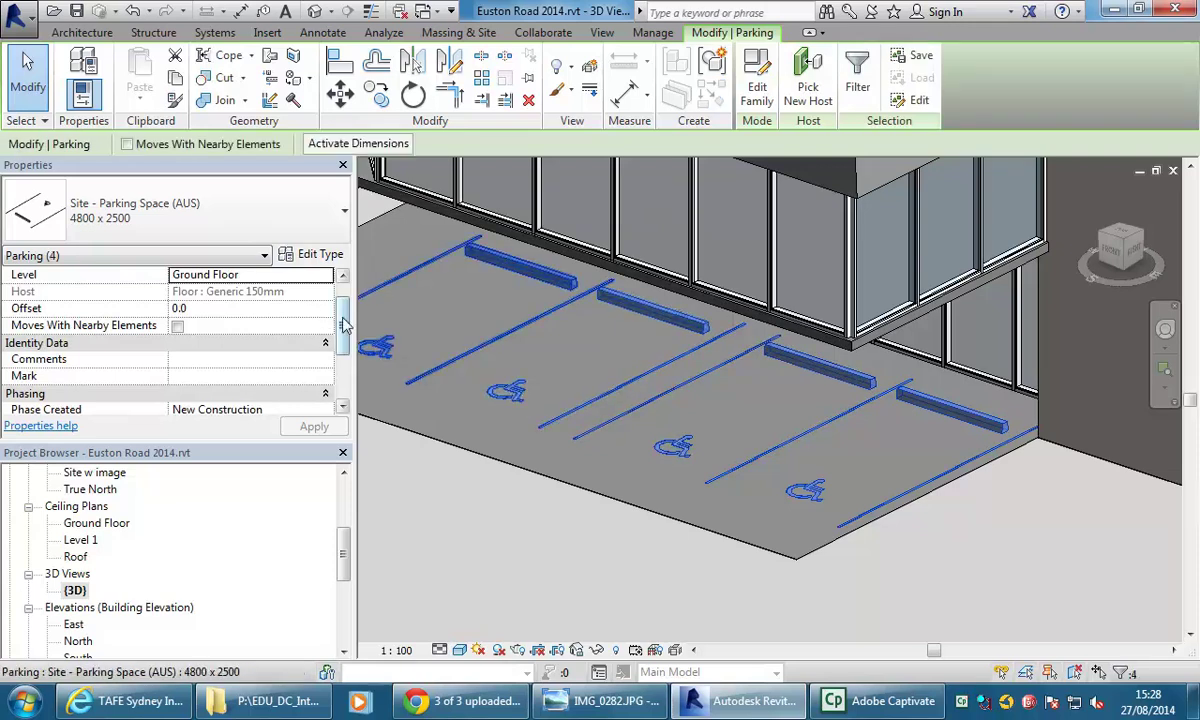
pyautogui.scroll(-3, 343, 385)
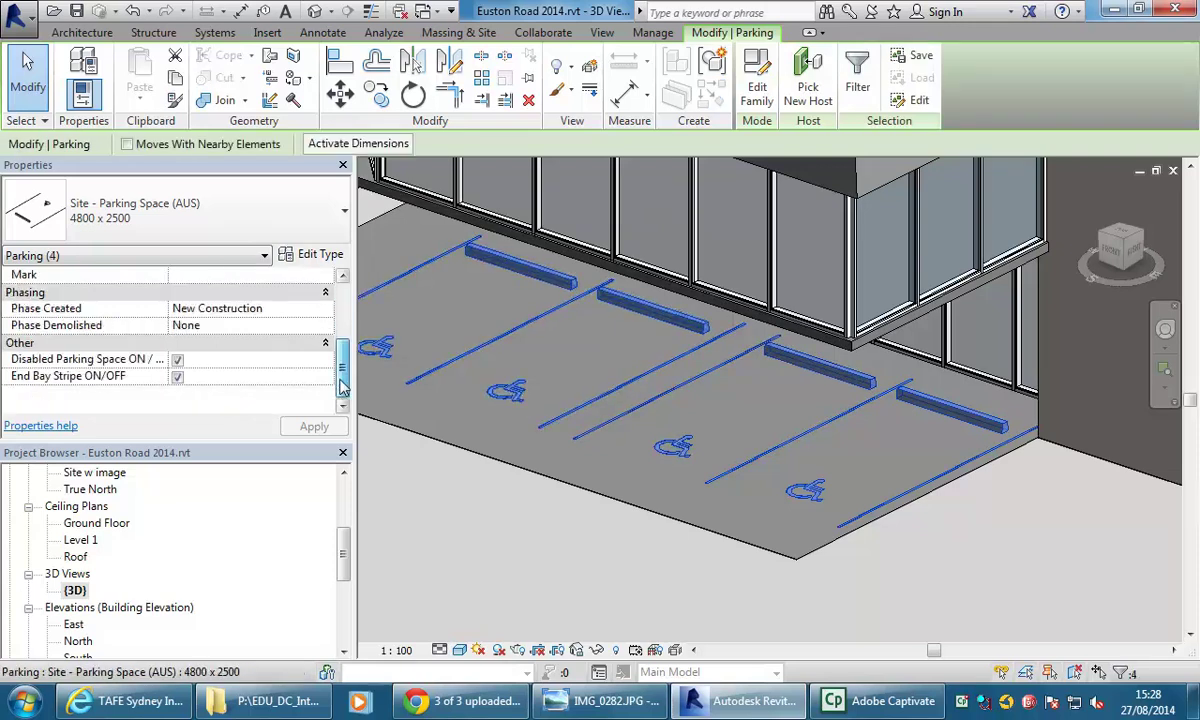
pyautogui.click(177, 359)
pyautogui.press('Escape')
pyautogui.keyDown('shift'); pyautogui.moveTo(524, 475); pyautogui.dragTo(705, 458, button='middle'); pyautogui.keyUp('shift')
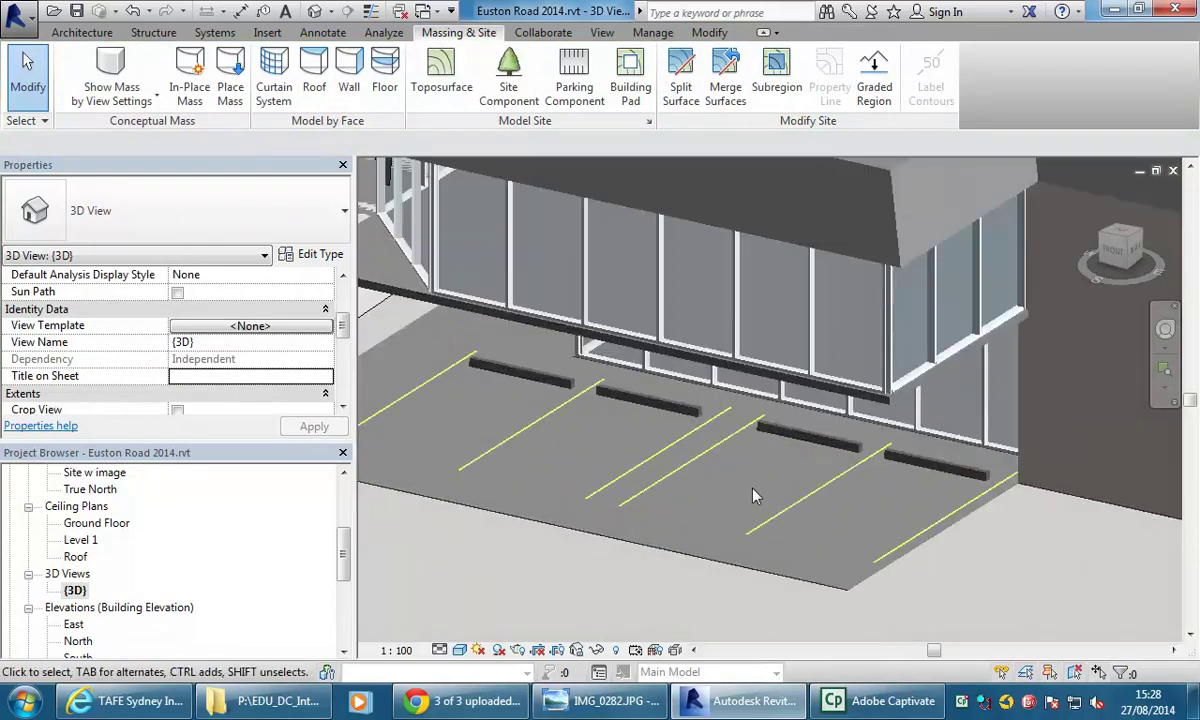
# Step: Load the RPC Beetle family from the Entourage folder and place one car in the end parking space beside the dark wall
pyautogui.click(85, 32)
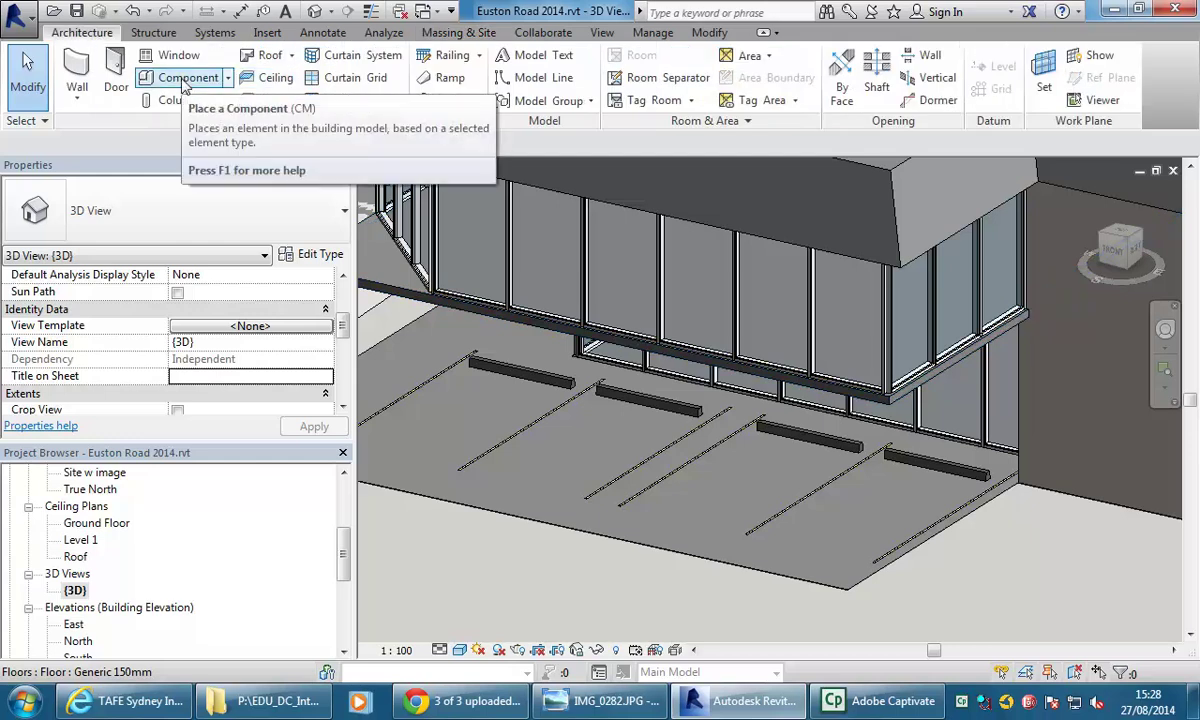
pyautogui.click(185, 80)
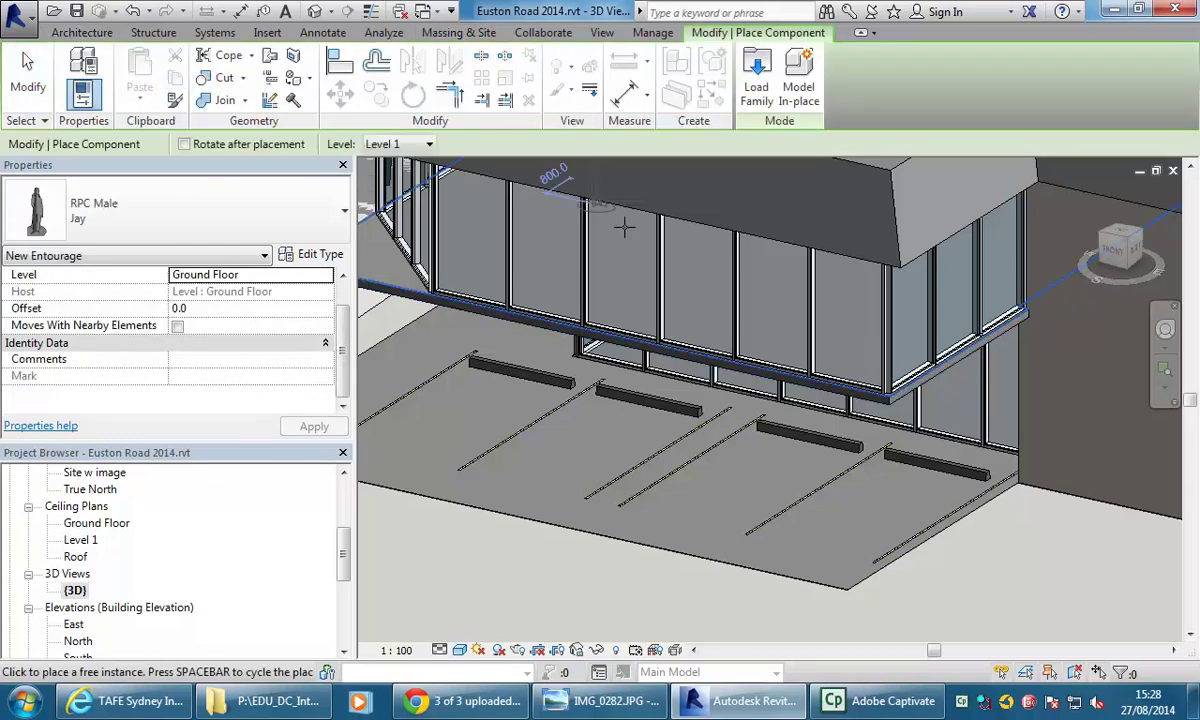
pyautogui.click(762, 84)
pyautogui.doubleClick(160, 240)
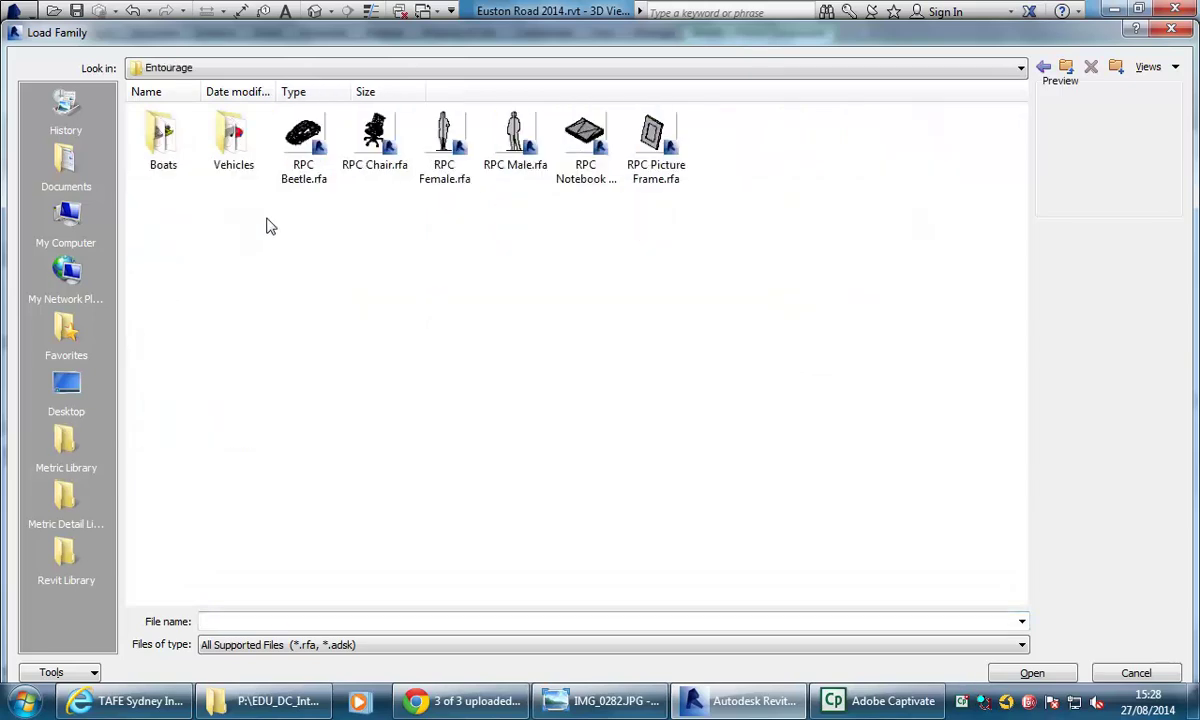
pyautogui.click(318, 149)
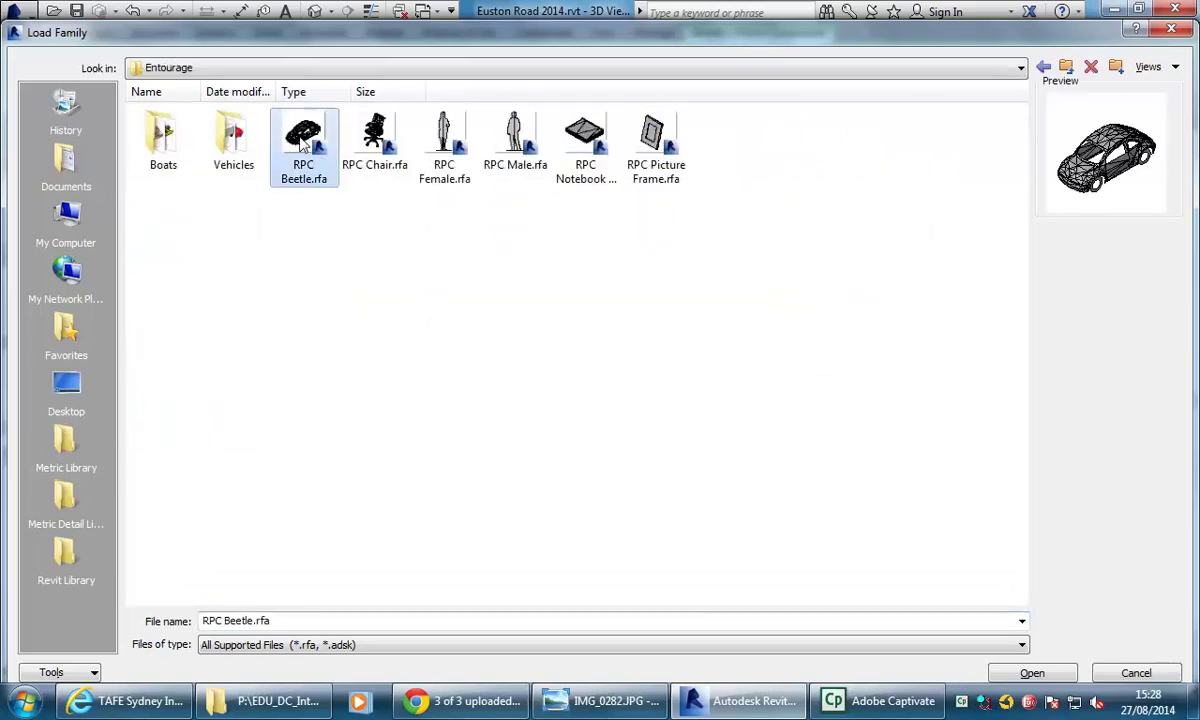
pyautogui.doubleClick(308, 147)
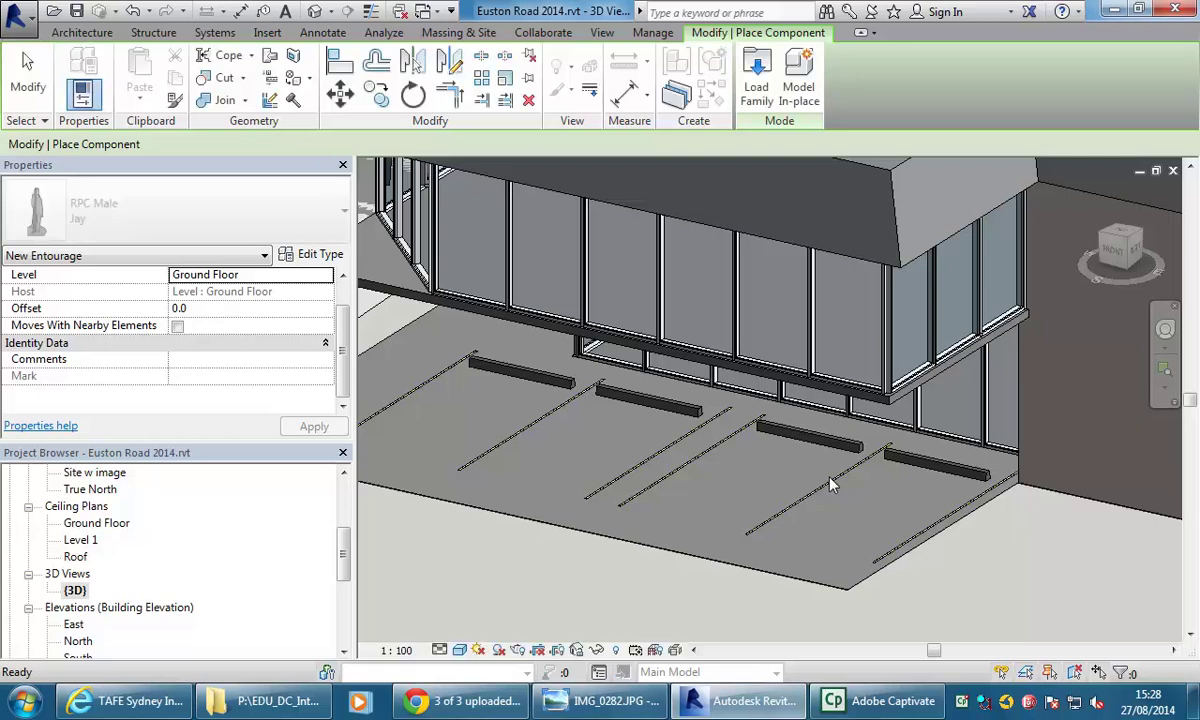
pyautogui.click(835, 548)
pyautogui.press('Escape')
pyautogui.press('Escape')
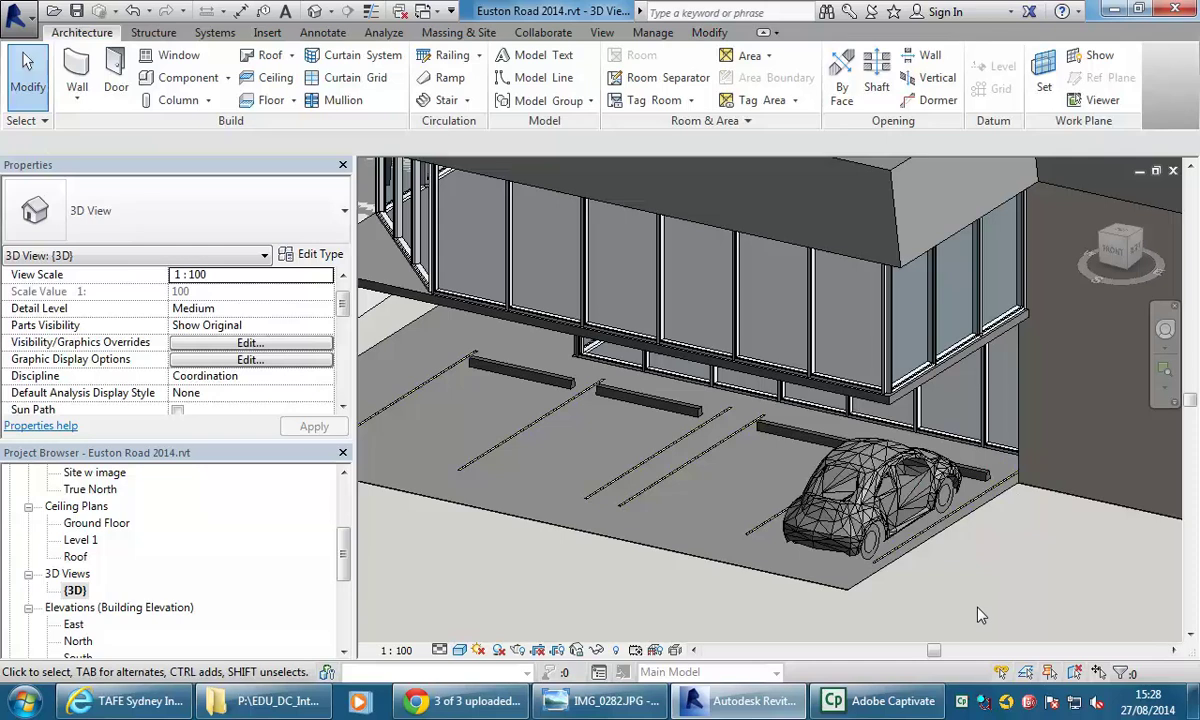
# Step: Set the 3D view's visual style to Realistic and show the parked Beetle with the row of parking spaces
pyautogui.scroll(3, 980, 615)
pyautogui.click(459, 650)
pyautogui.click(500, 608)
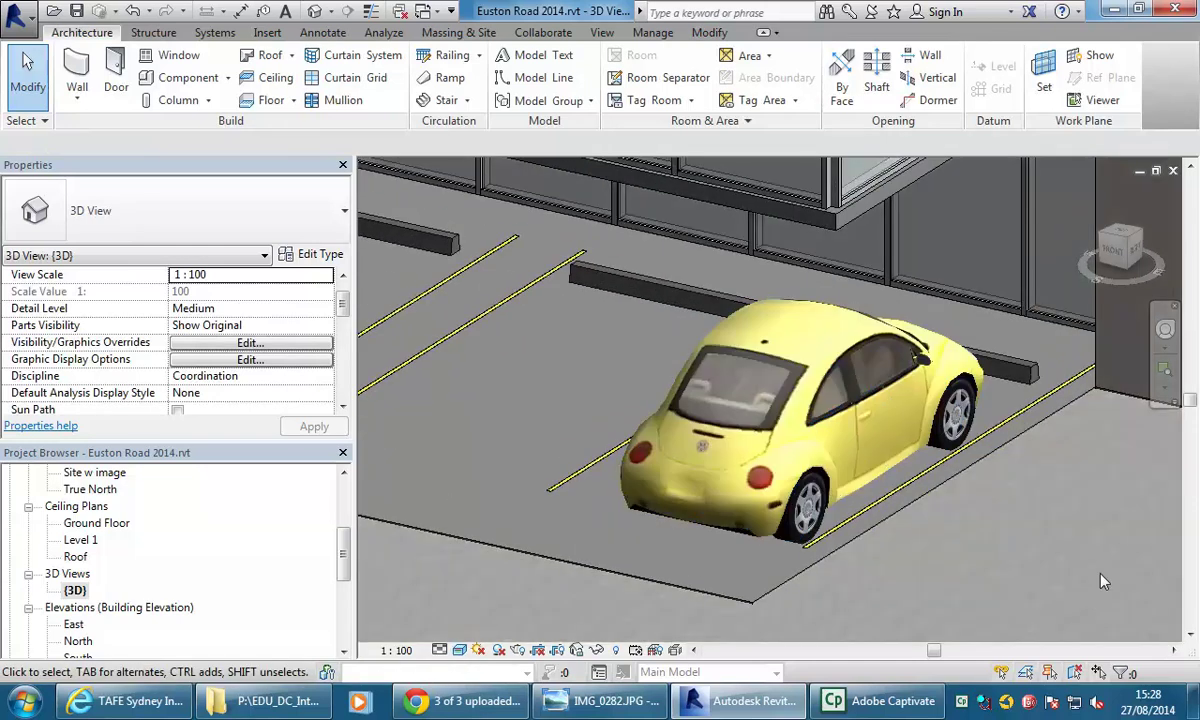
pyautogui.scroll(-2, 584, 383)
pyautogui.moveTo(584, 383); pyautogui.dragTo(779, 473, button='middle')
pyautogui.scroll(-2, 698, 447)
pyautogui.moveTo(698, 447); pyautogui.dragTo(766, 496, button='middle')
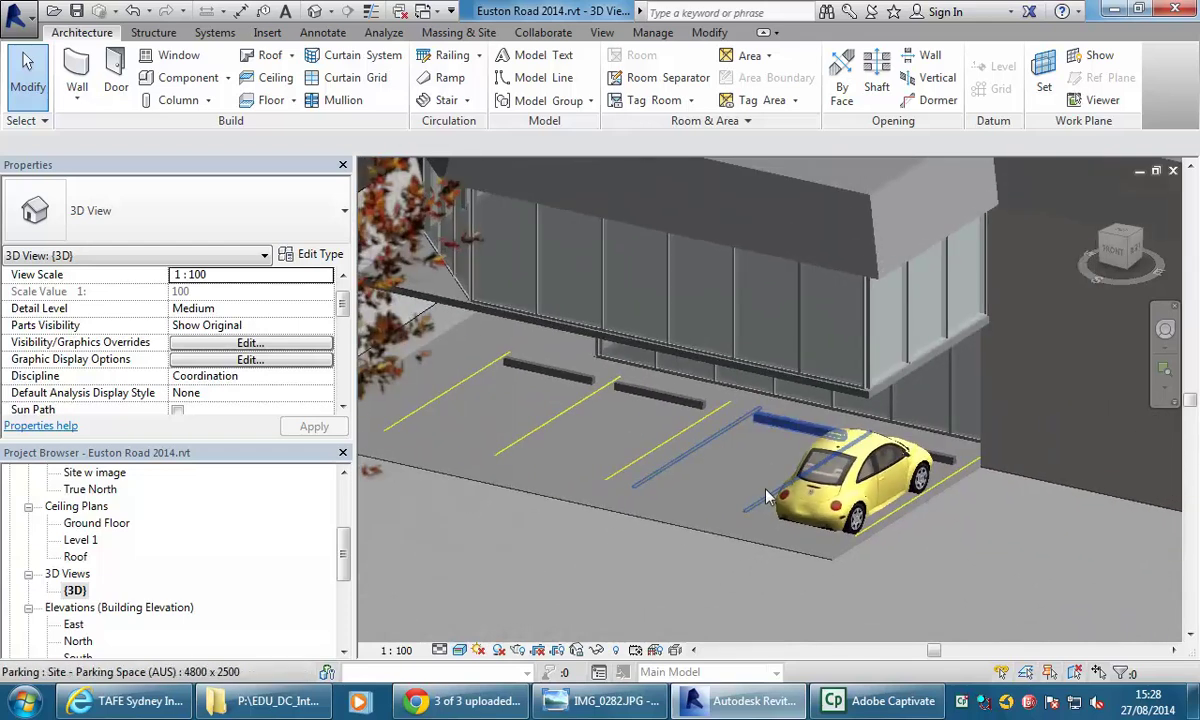
# Step: Examine the Beetle's type properties, including its render appearance settings and the render appearance library, without changing anything
pyautogui.scroll(2, 766, 496)
pyautogui.click(925, 580)
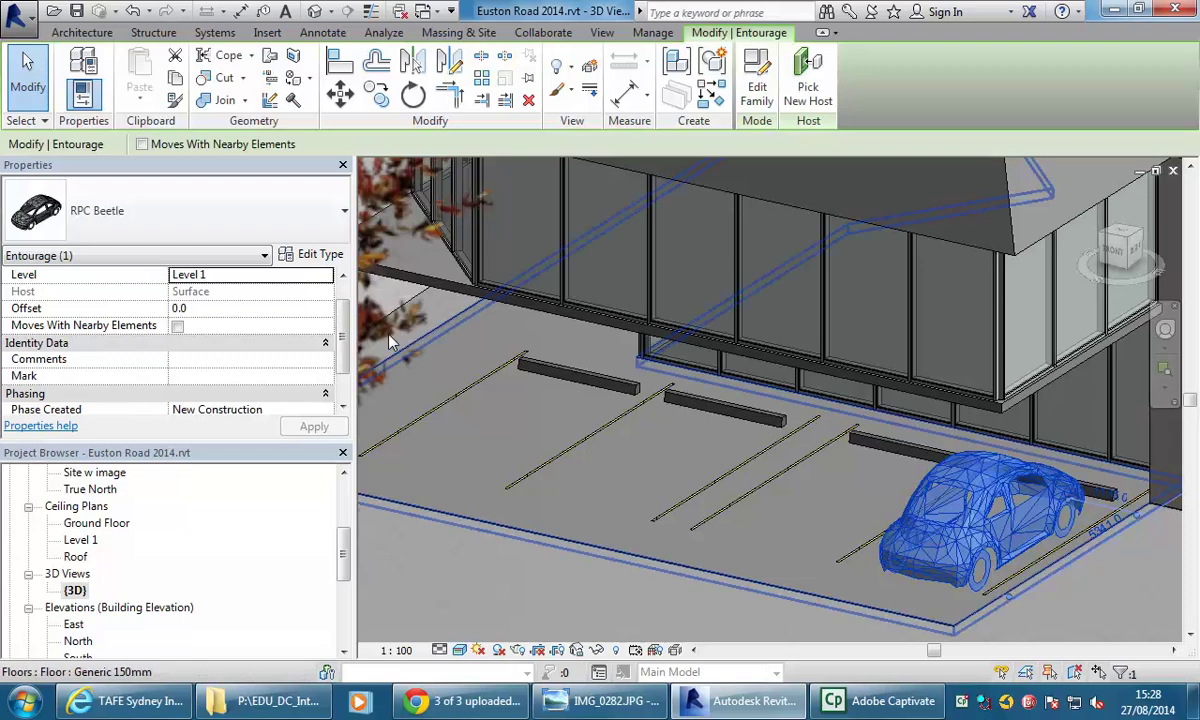
pyautogui.click(312, 255)
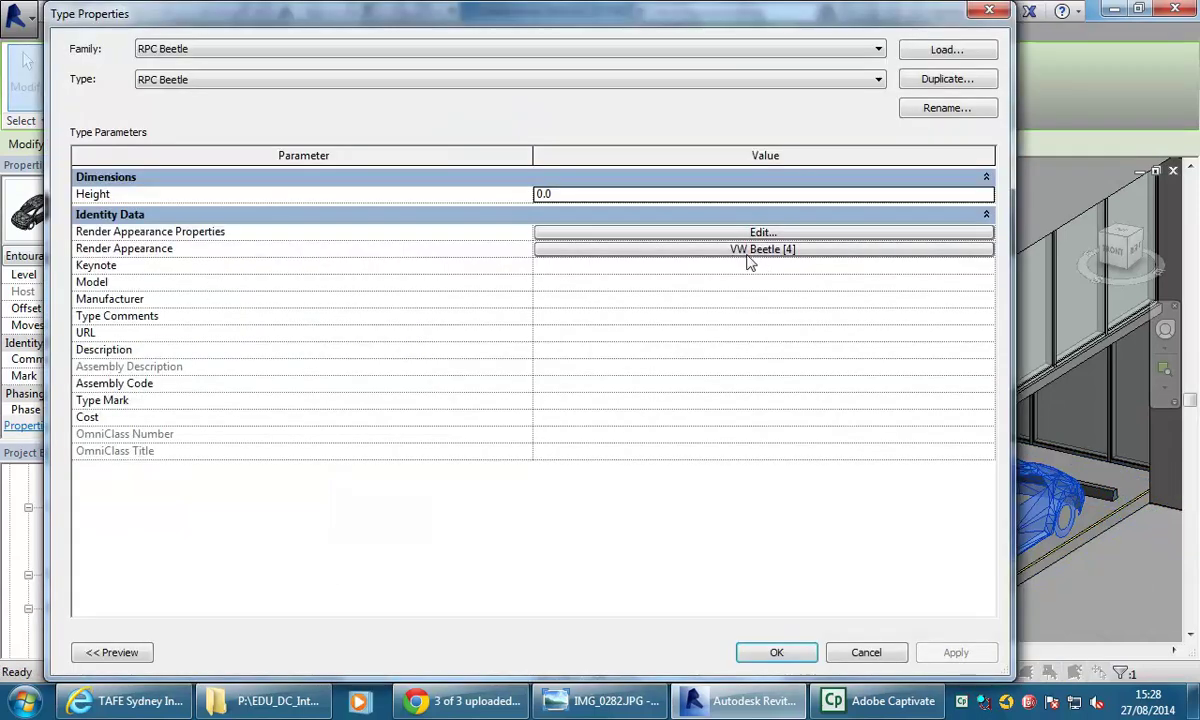
pyautogui.click(655, 234)
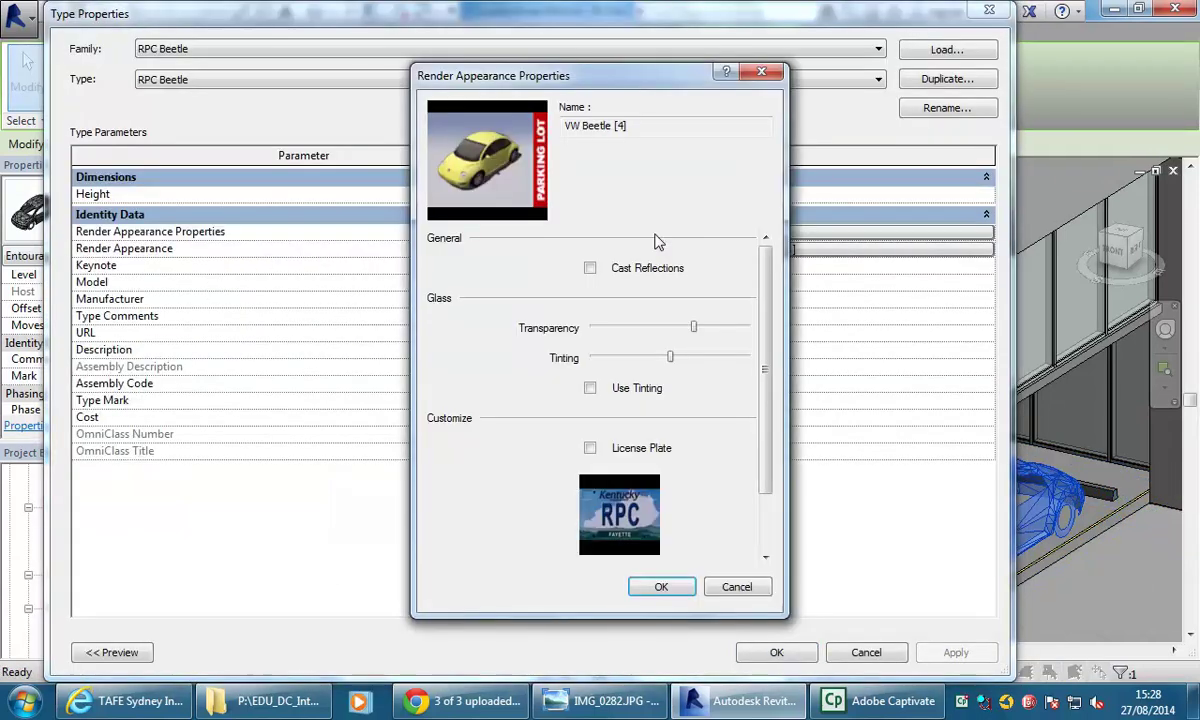
pyautogui.moveTo(763, 289)
pyautogui.mouseDown()
pyautogui.moveTo(769, 340)
pyautogui.moveTo(759, 269)
pyautogui.moveTo(750, 477)
pyautogui.moveTo(750, 269)
pyautogui.mouseUp()
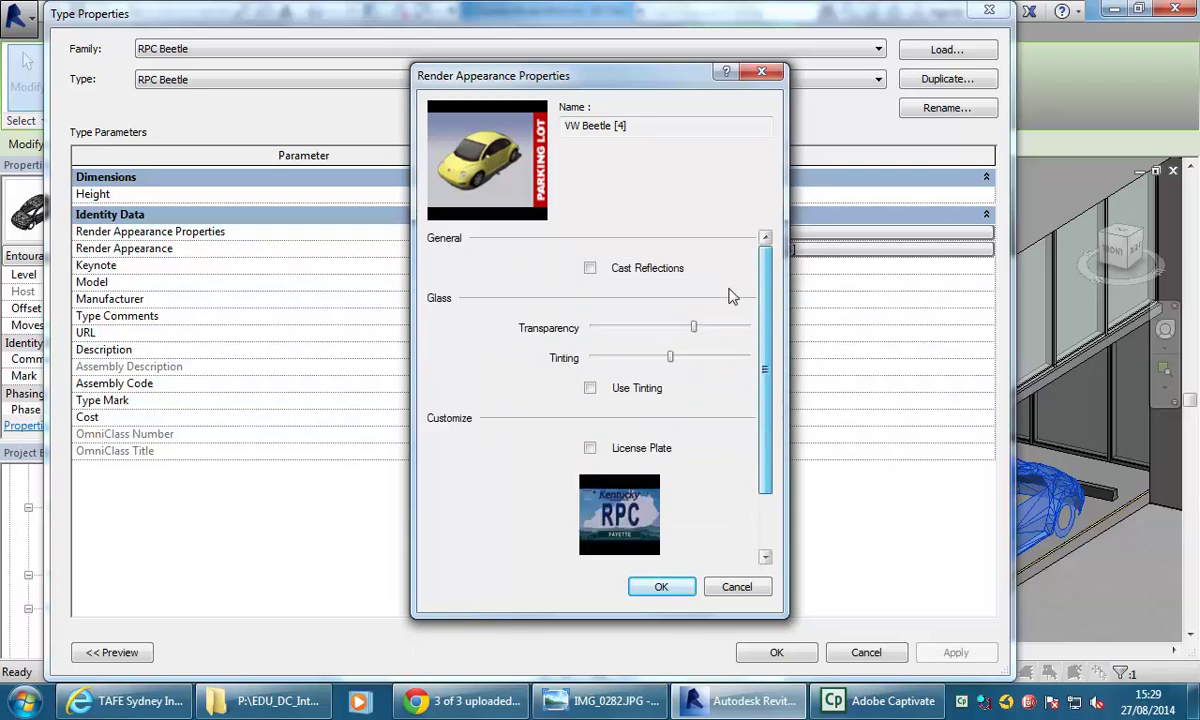
pyautogui.click(724, 588)
pyautogui.click(675, 250)
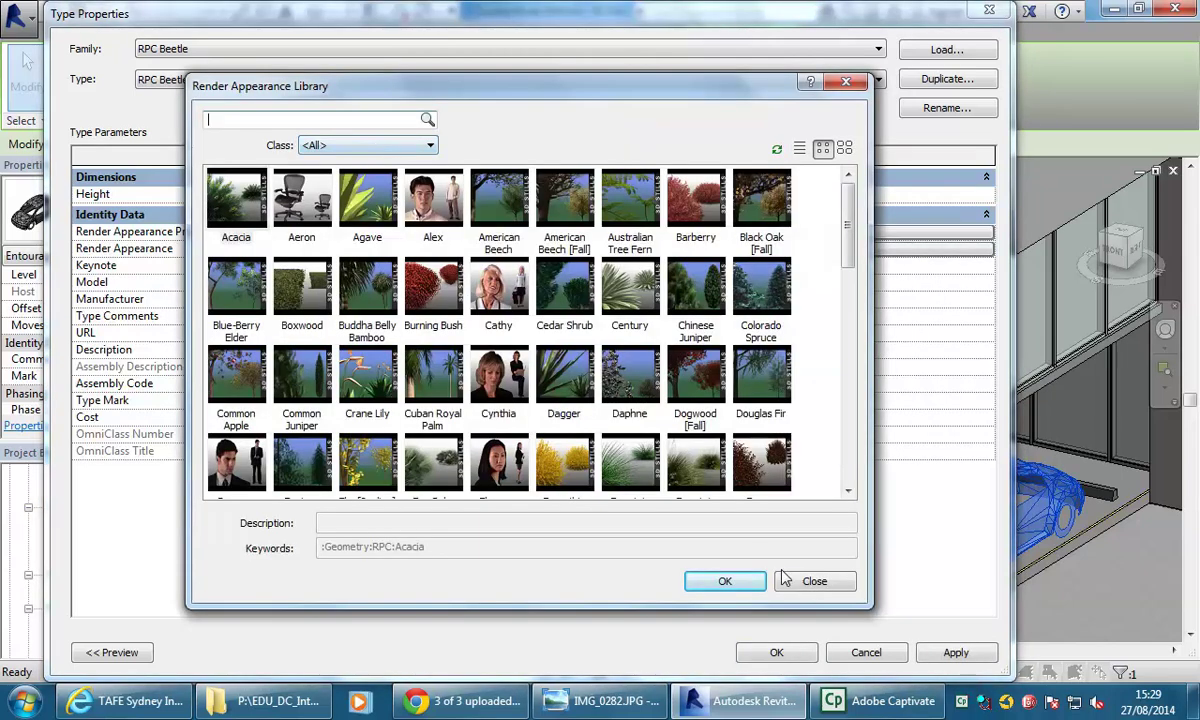
pyautogui.click(815, 582)
pyautogui.click(866, 652)
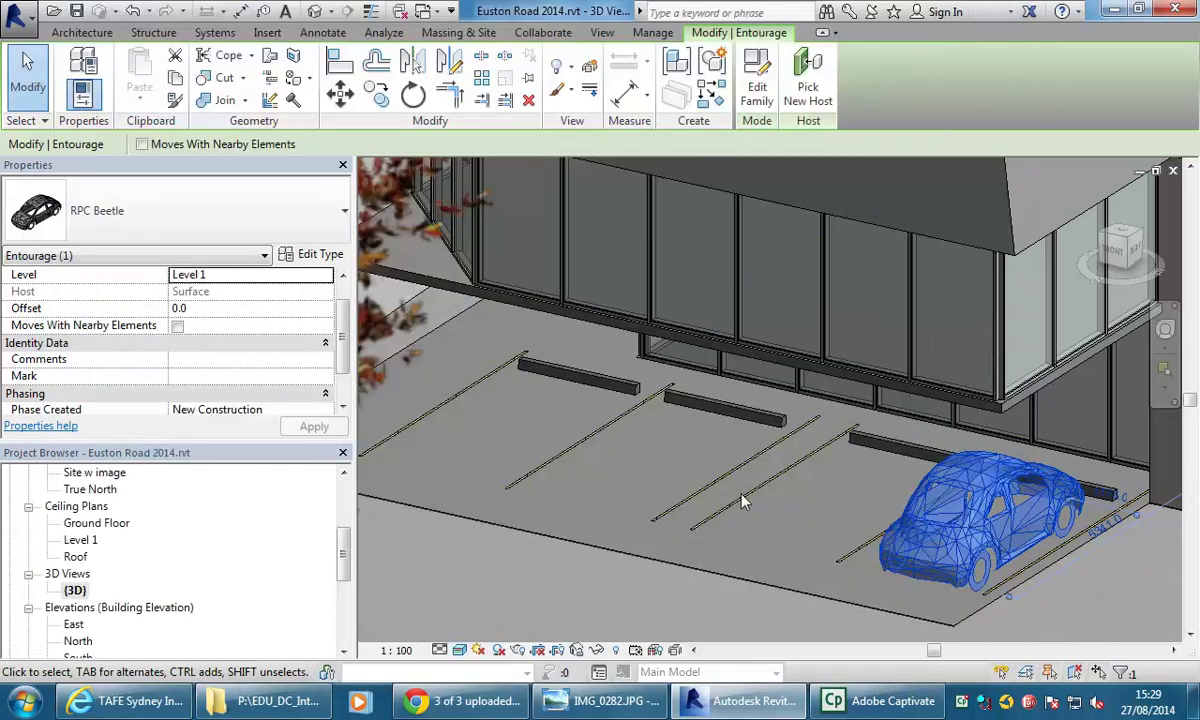
pyautogui.click(785, 510)
# Step: Load the 4WD - Totota_Landcruiser (AUS) family from the Vehicles subfolder of the Entourage library for placement as a component
pyautogui.click(188, 77)
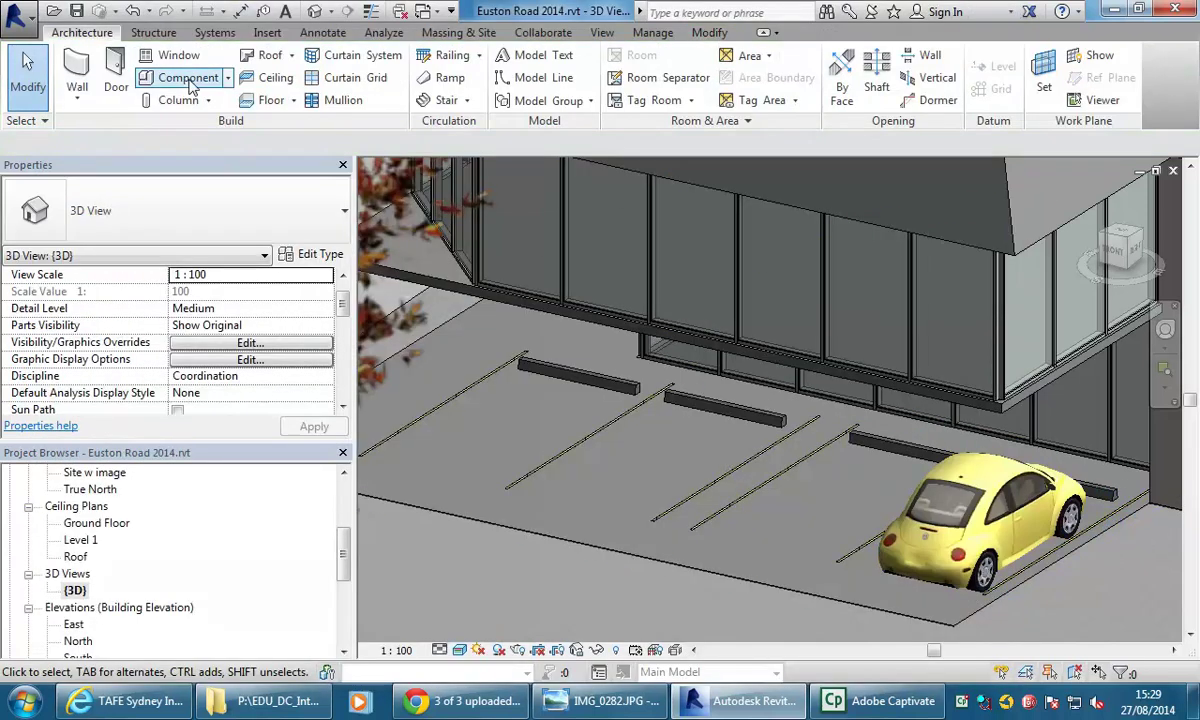
pyautogui.click(756, 82)
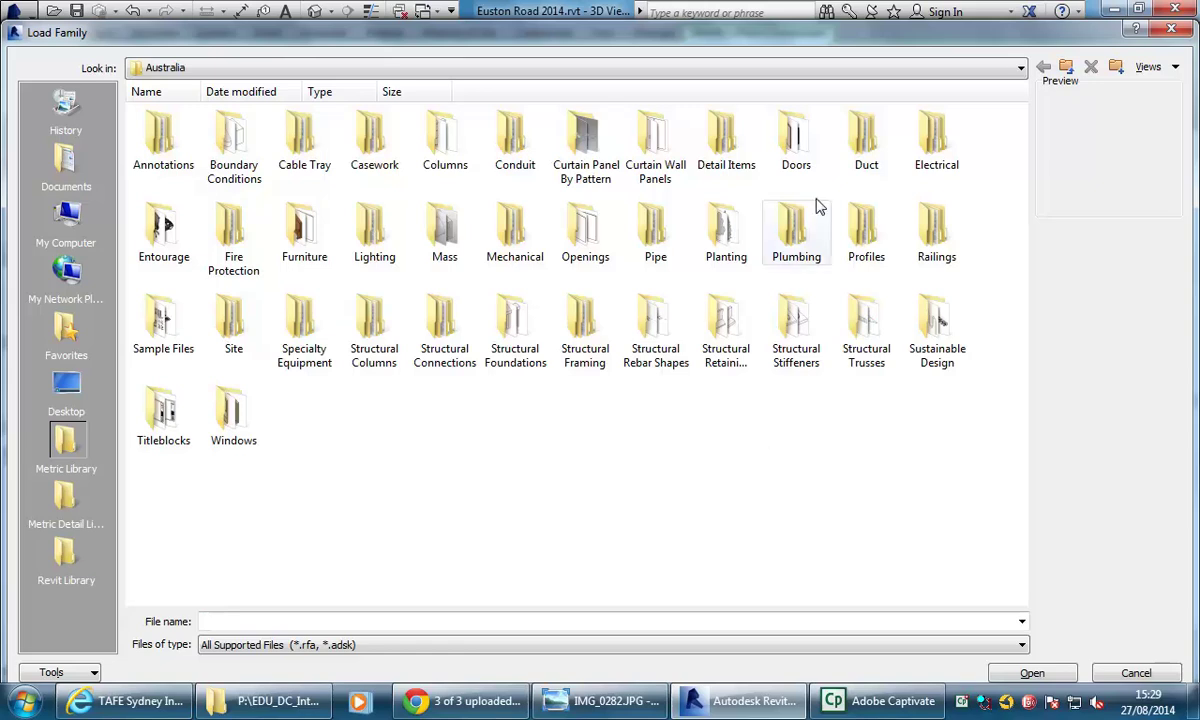
pyautogui.doubleClick(172, 232)
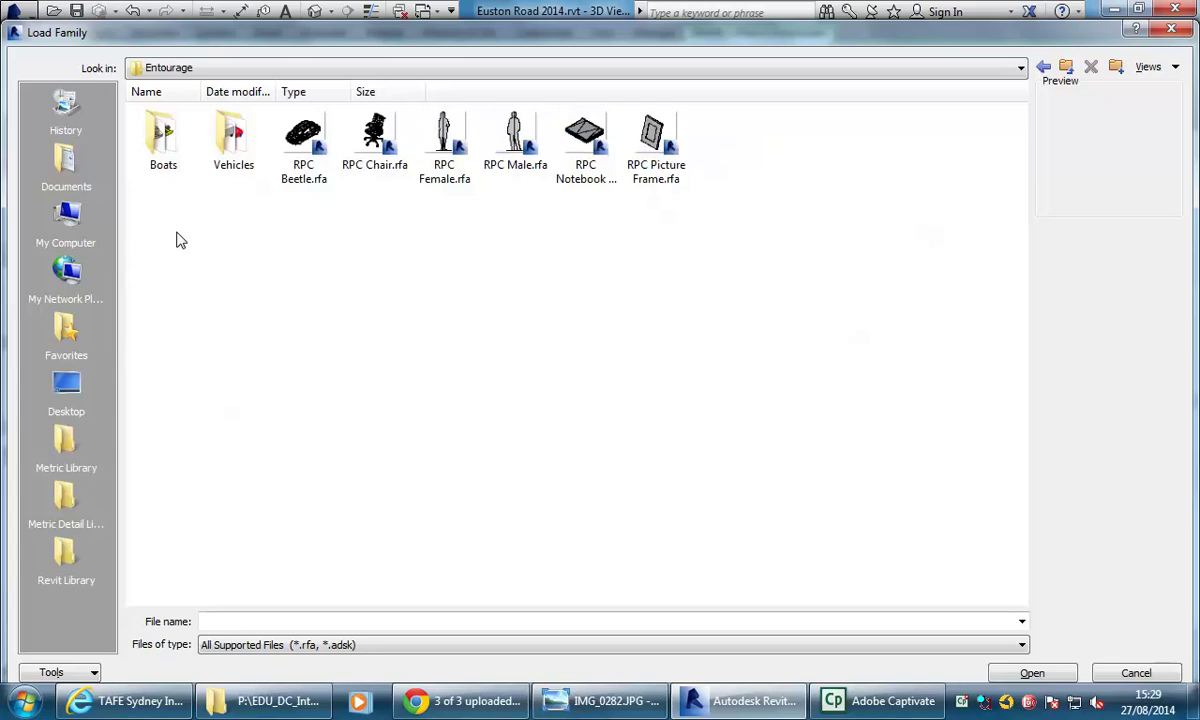
pyautogui.doubleClick(228, 145)
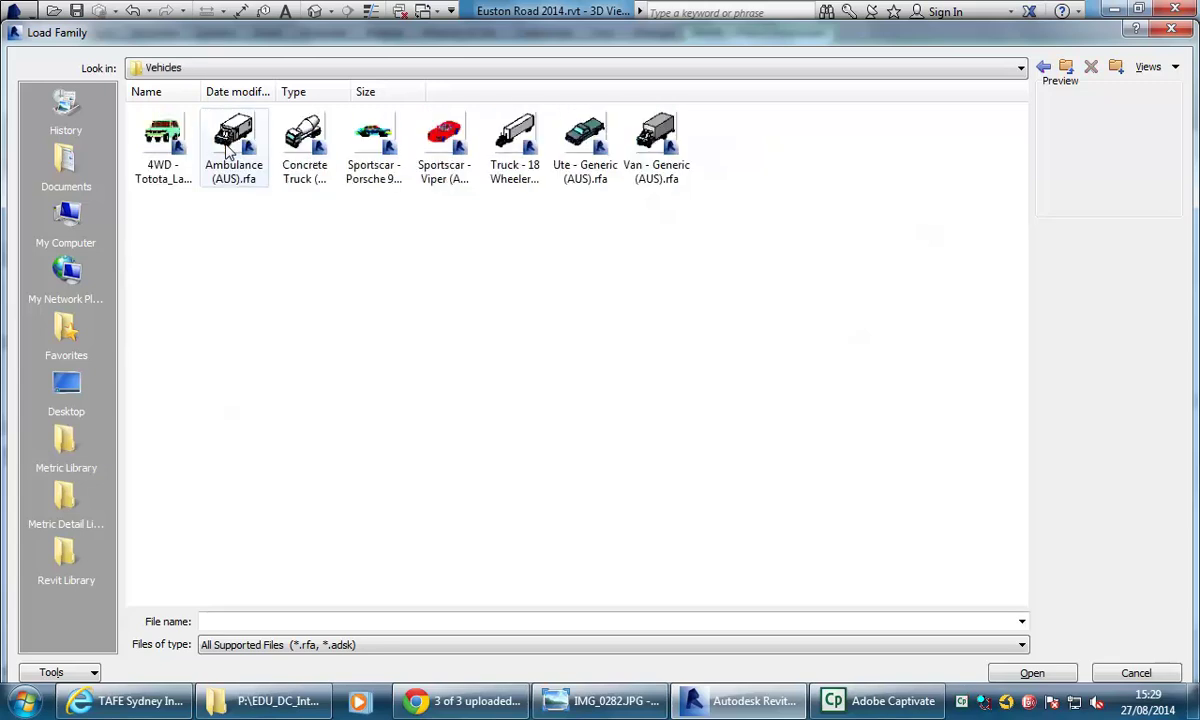
pyautogui.click(433, 170)
pyautogui.click(160, 143)
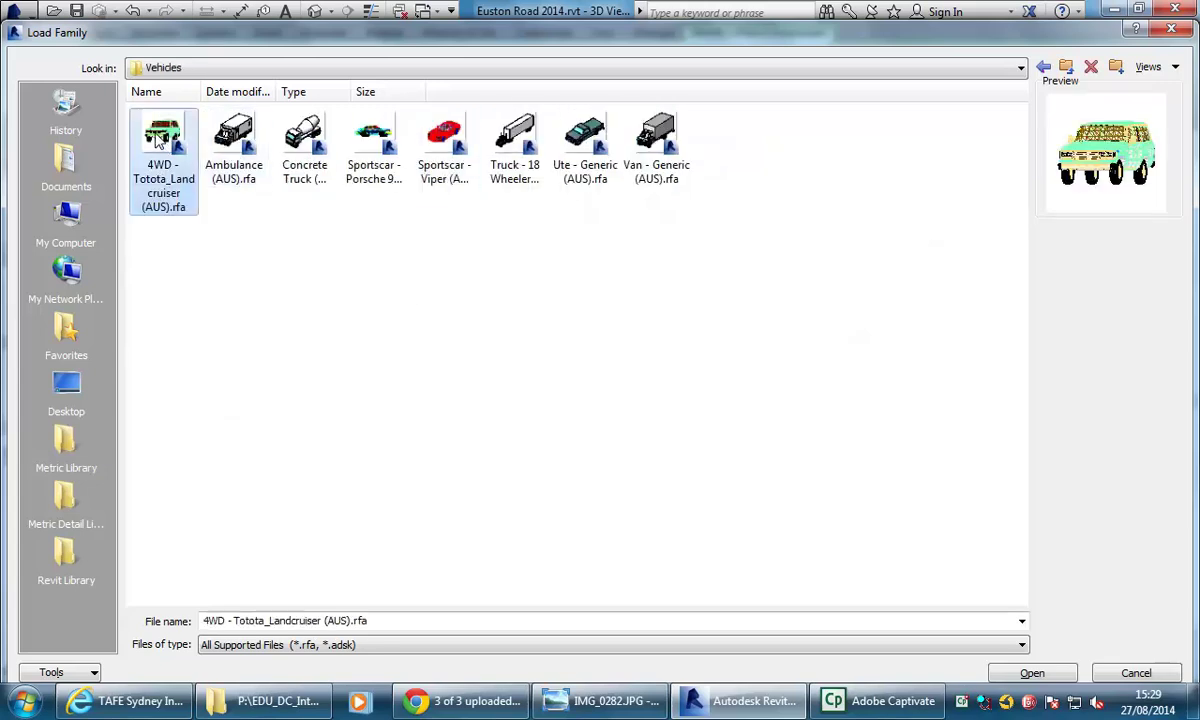
pyautogui.click(1032, 673)
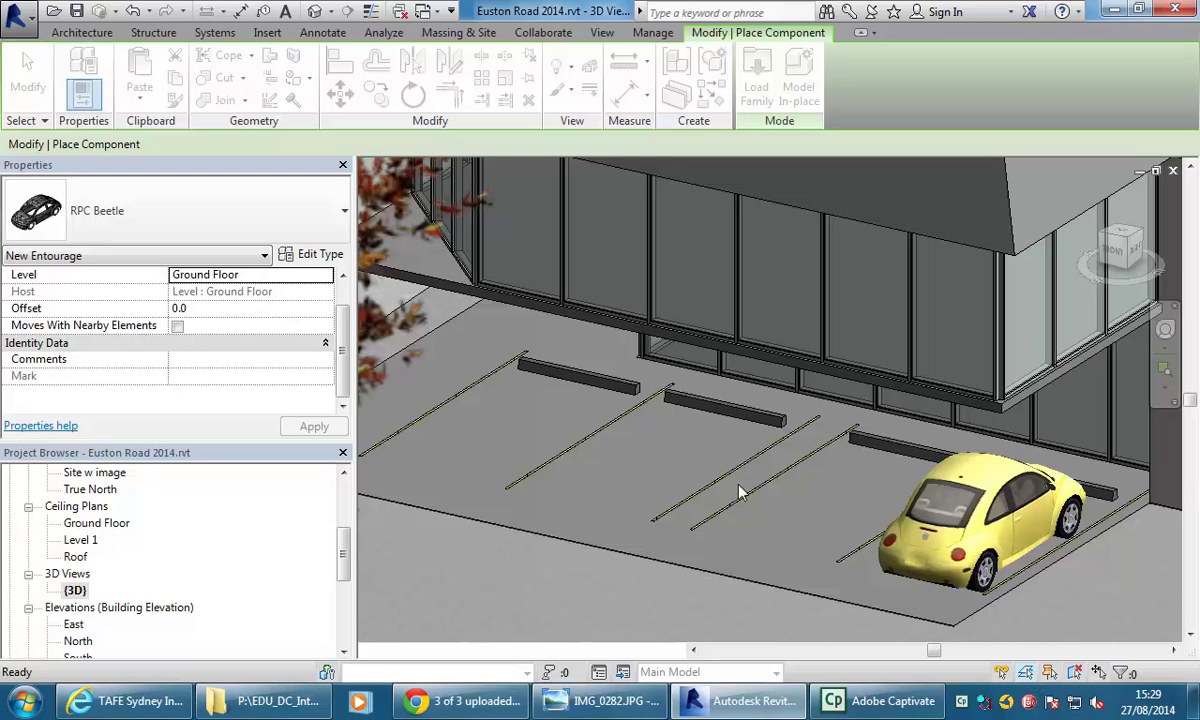
# Step: Rotate the Landcruiser to face the building and place one in the second parking space from the street side
pyautogui.press('space')
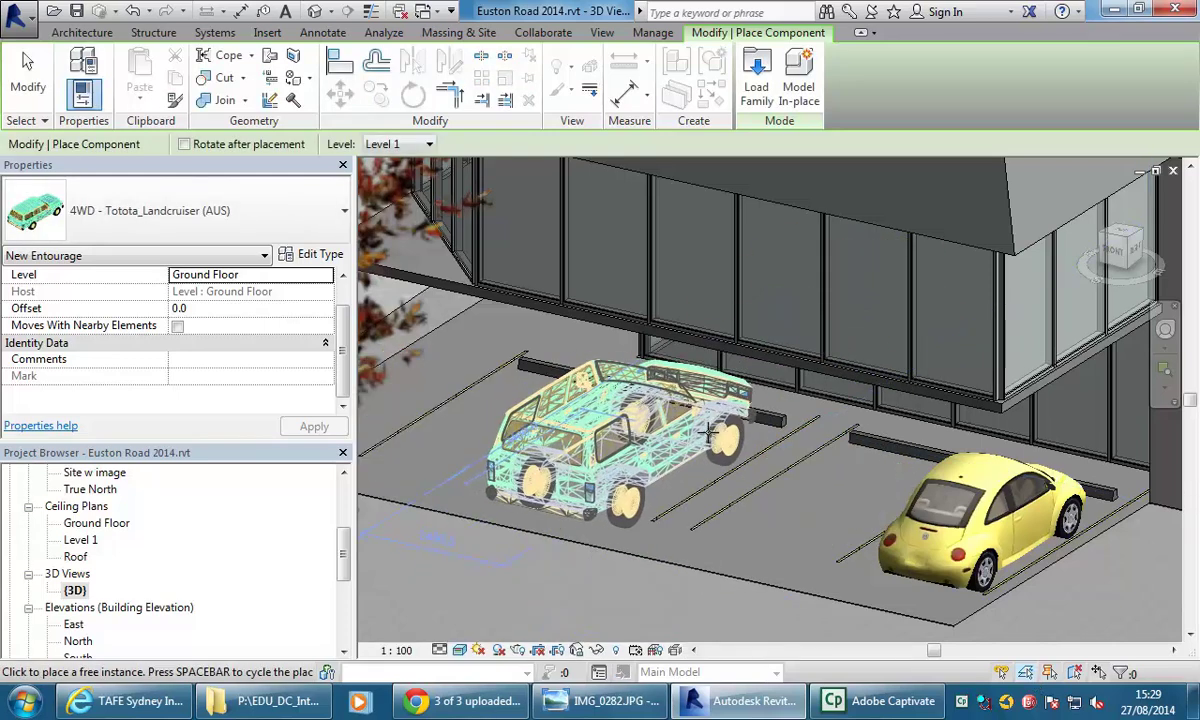
pyautogui.click(712, 432)
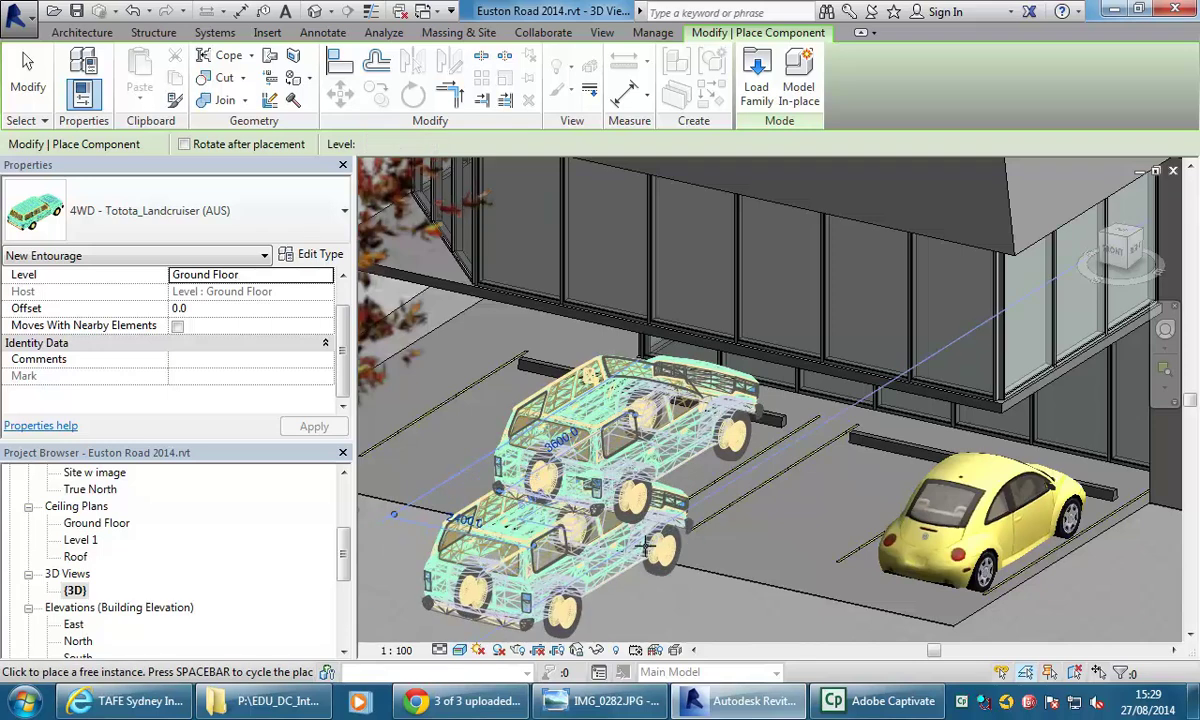
pyautogui.press('Escape')
pyautogui.press('Escape')
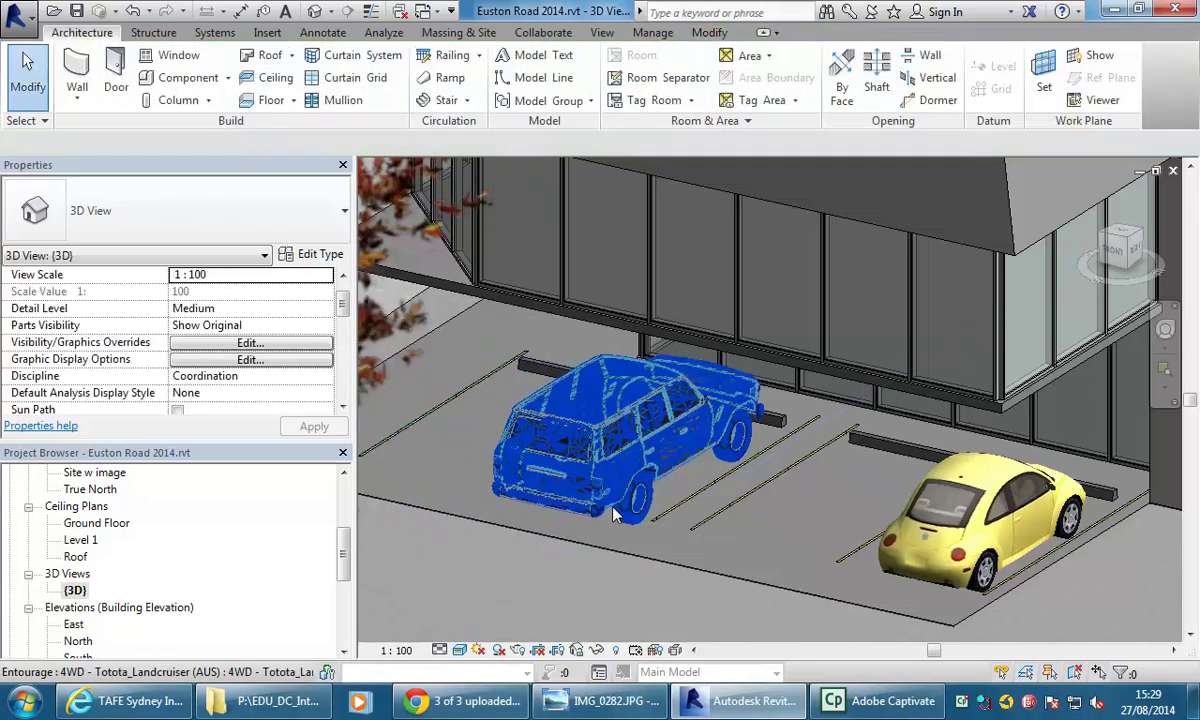
# Step: Turn off Show Edges in the {3D} view's graphic display options, keeping the Realistic style
pyautogui.scroll(2, 614, 514)
pyautogui.keyDown('shift'); pyautogui.moveTo(790, 557); pyautogui.dragTo(810, 559, button='middle'); pyautogui.keyUp('shift')
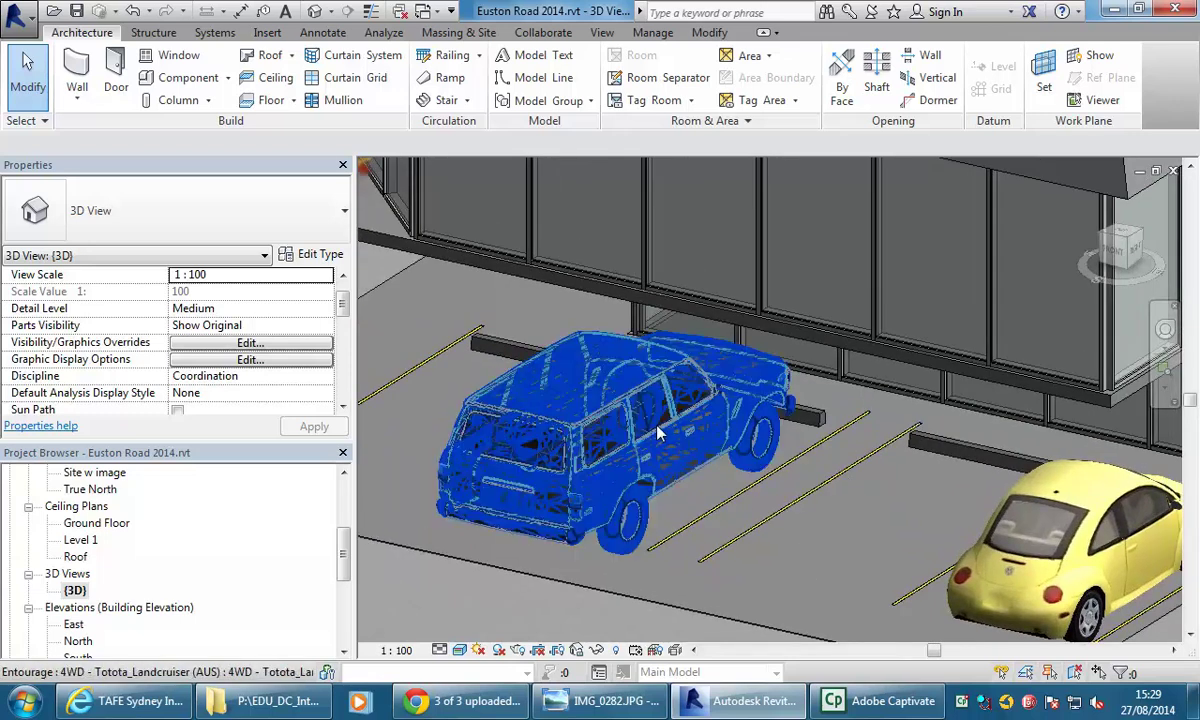
pyautogui.click(459, 651)
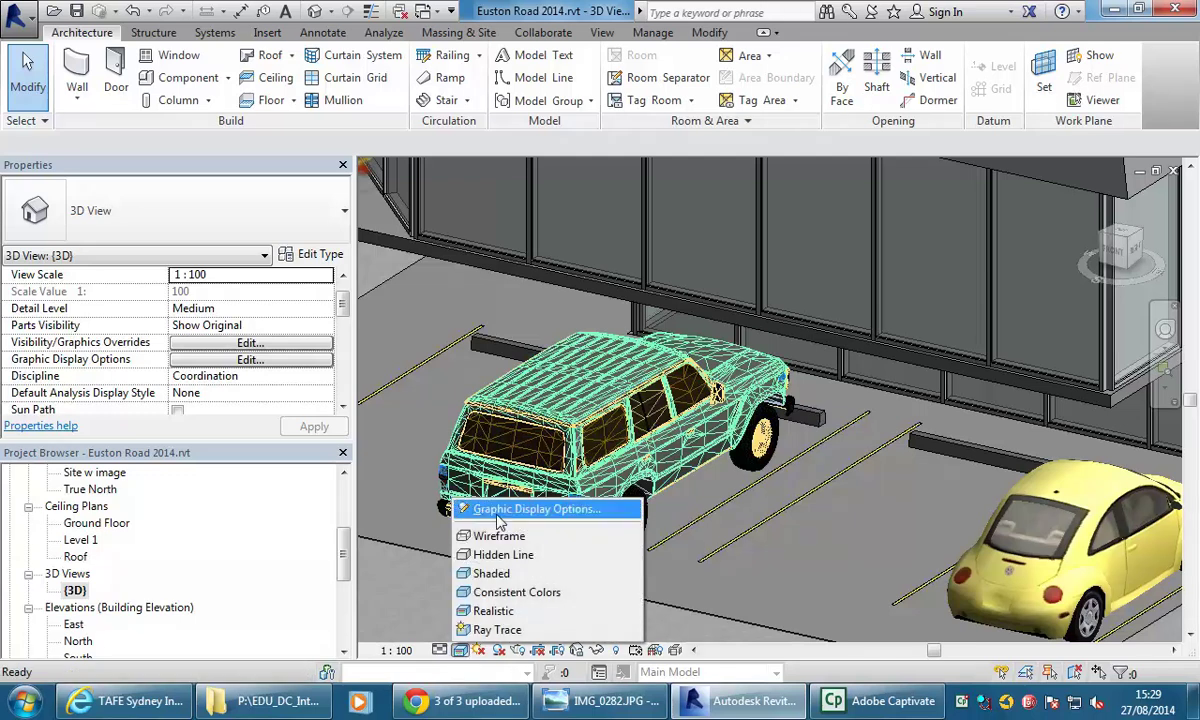
pyautogui.click(500, 521)
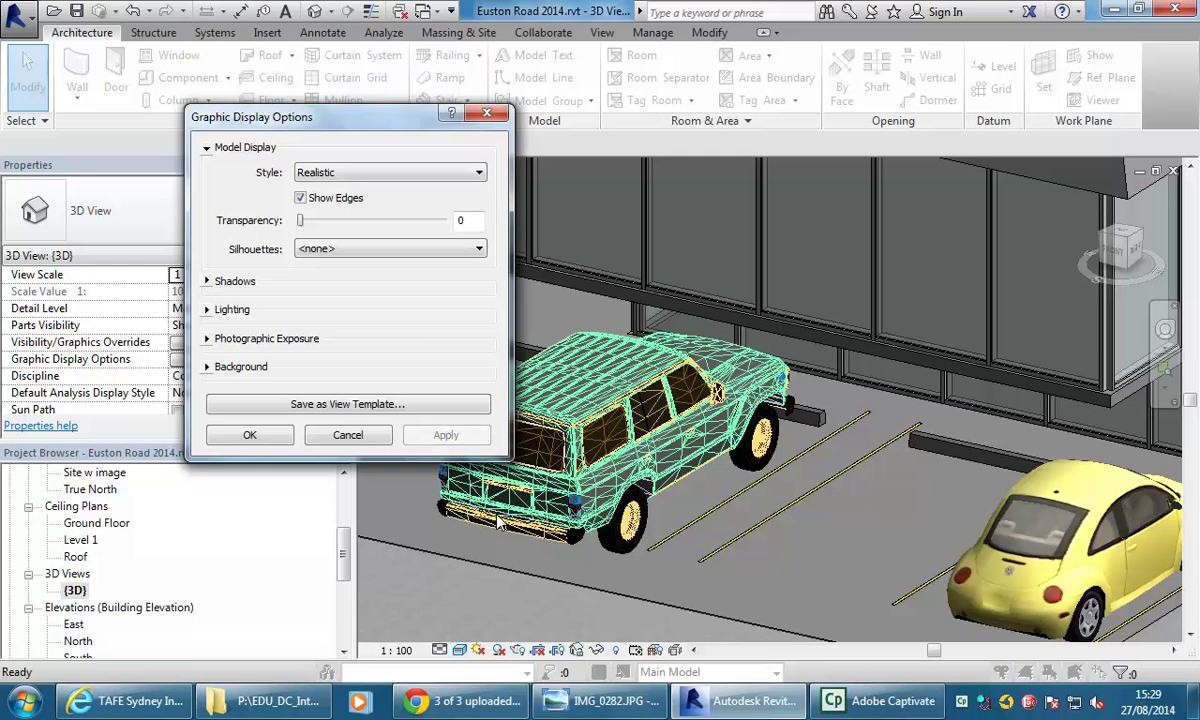
pyautogui.click(301, 199)
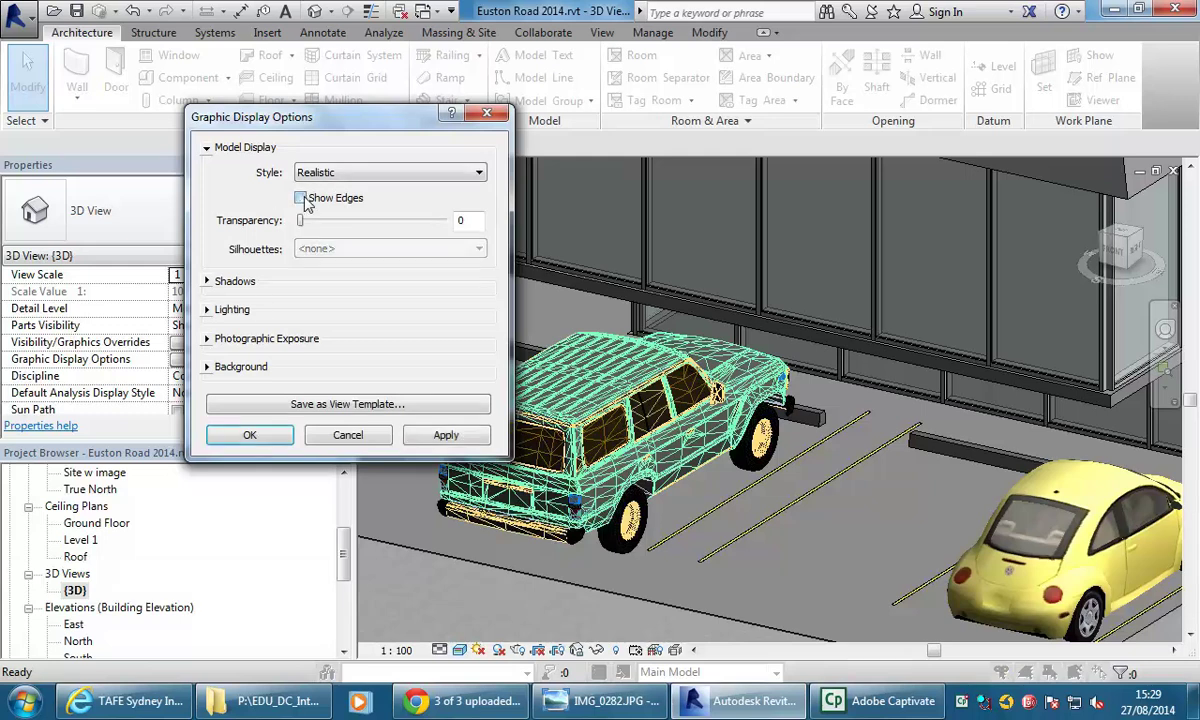
pyautogui.click(250, 435)
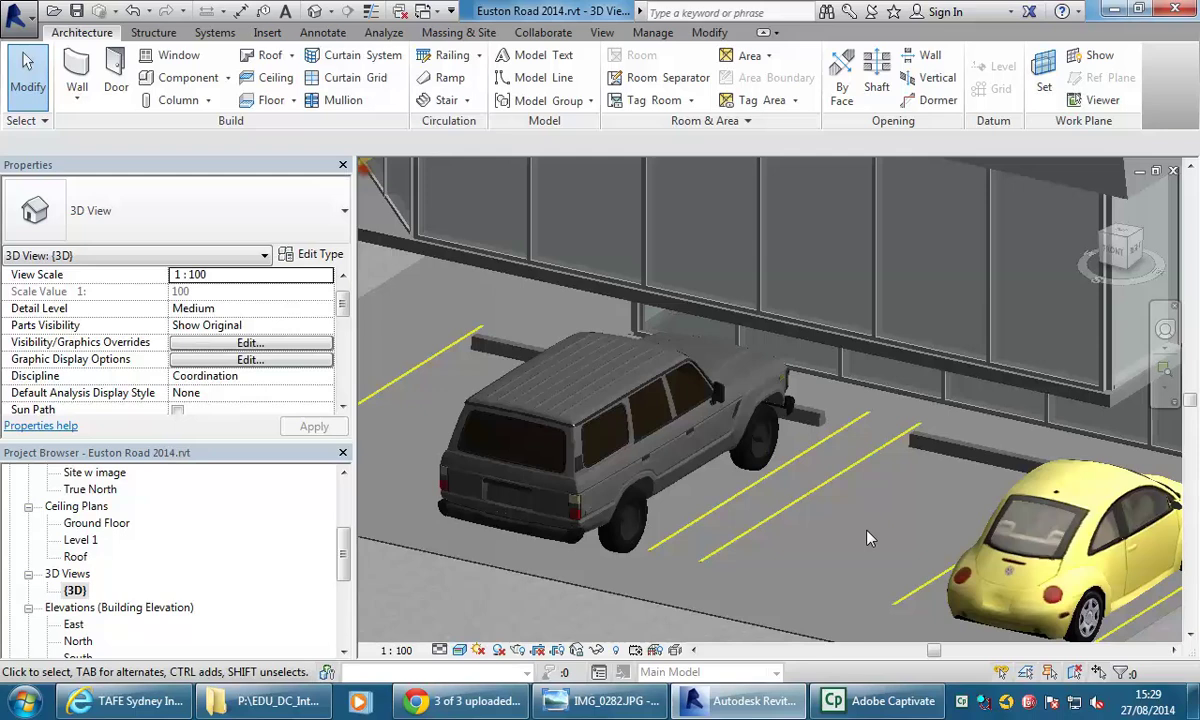
# Step: Orient the {3D} view to show the street frontage with its trees, duplicate it and rename the copy 3D Realistic
pyautogui.keyDown('shift'); pyautogui.moveTo(857, 536); pyautogui.dragTo(868, 539, button='middle'); pyautogui.keyUp('shift')
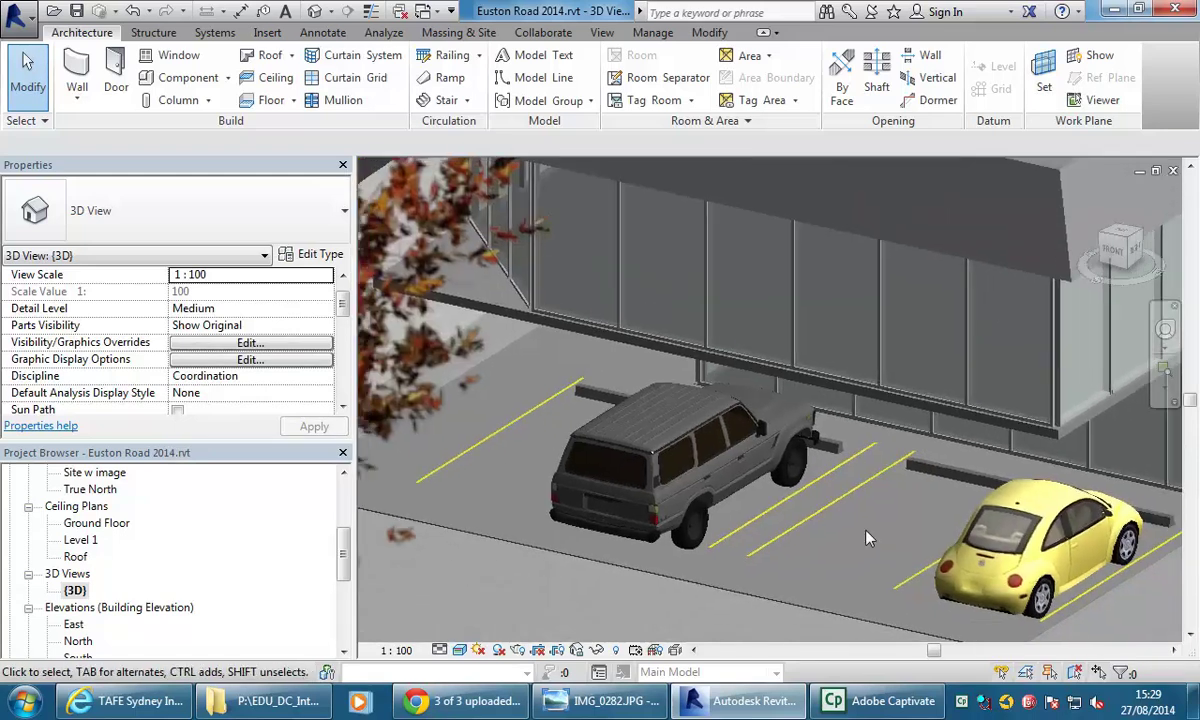
pyautogui.scroll(-8, 825, 527)
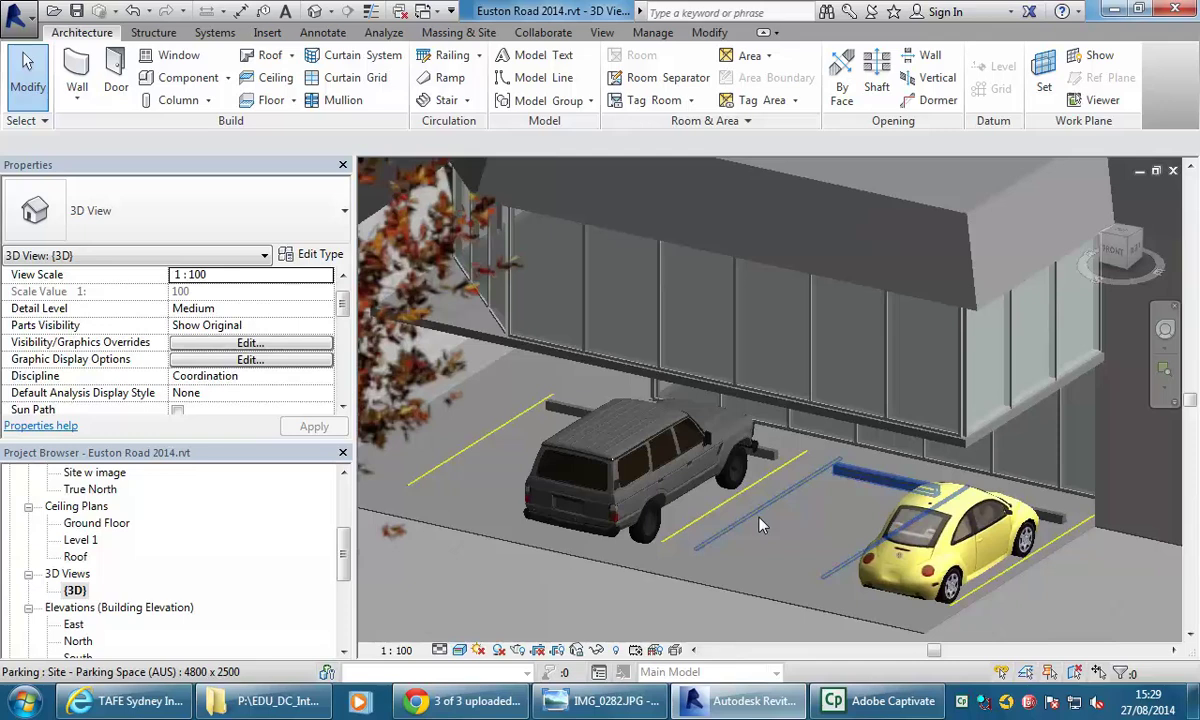
pyautogui.scroll(-5, 694, 472)
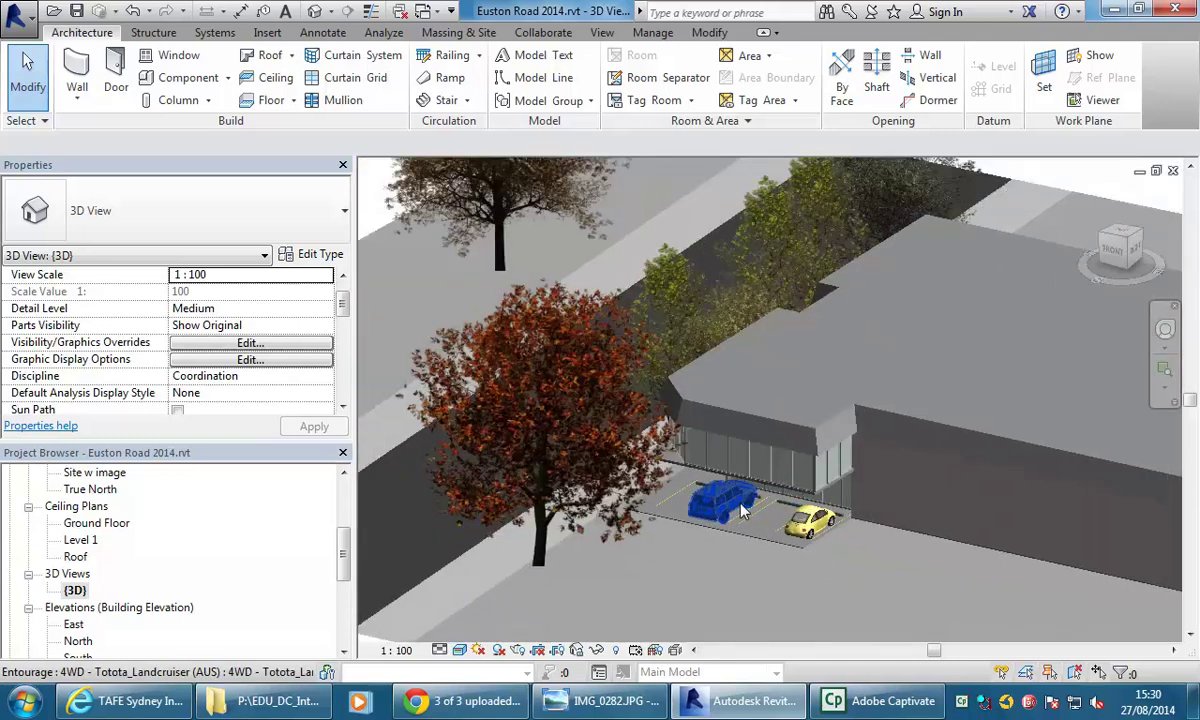
pyautogui.keyDown('shift'); pyautogui.moveTo(655, 447); pyautogui.dragTo(848, 540, button='middle'); pyautogui.keyUp('shift')
pyautogui.keyDown('shift'); pyautogui.moveTo(762, 566); pyautogui.dragTo(837, 525, button='middle'); pyautogui.keyUp('shift')
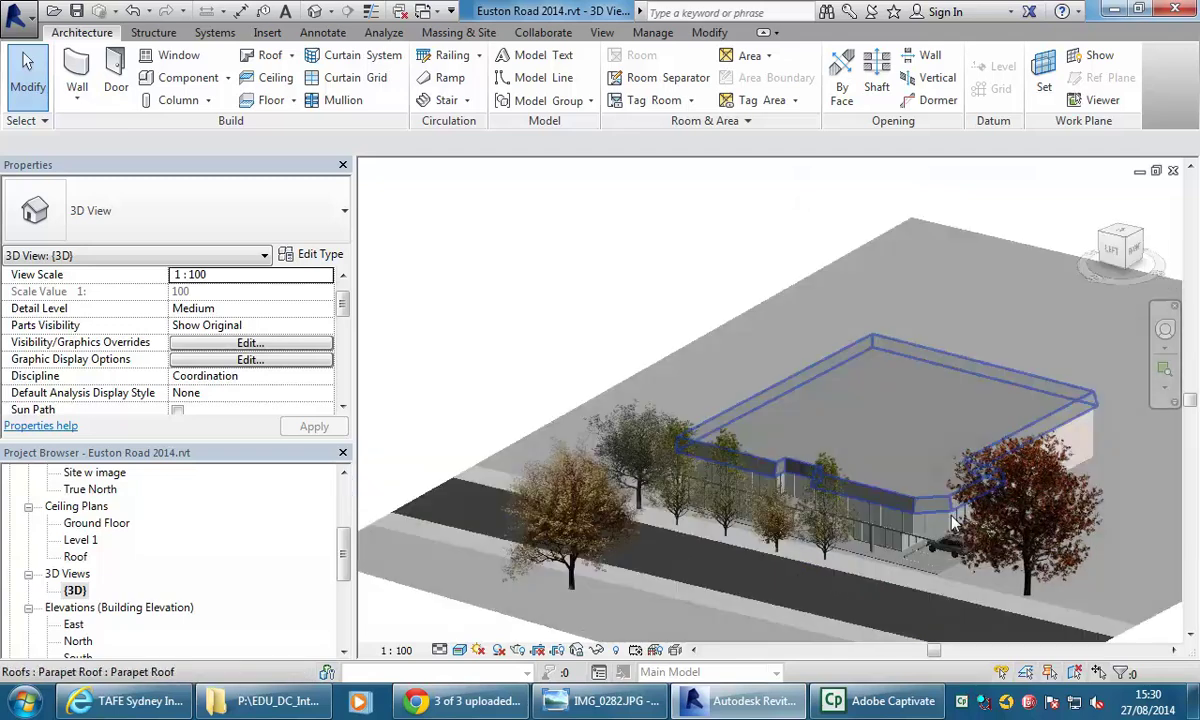
pyautogui.rightClick(75, 590)
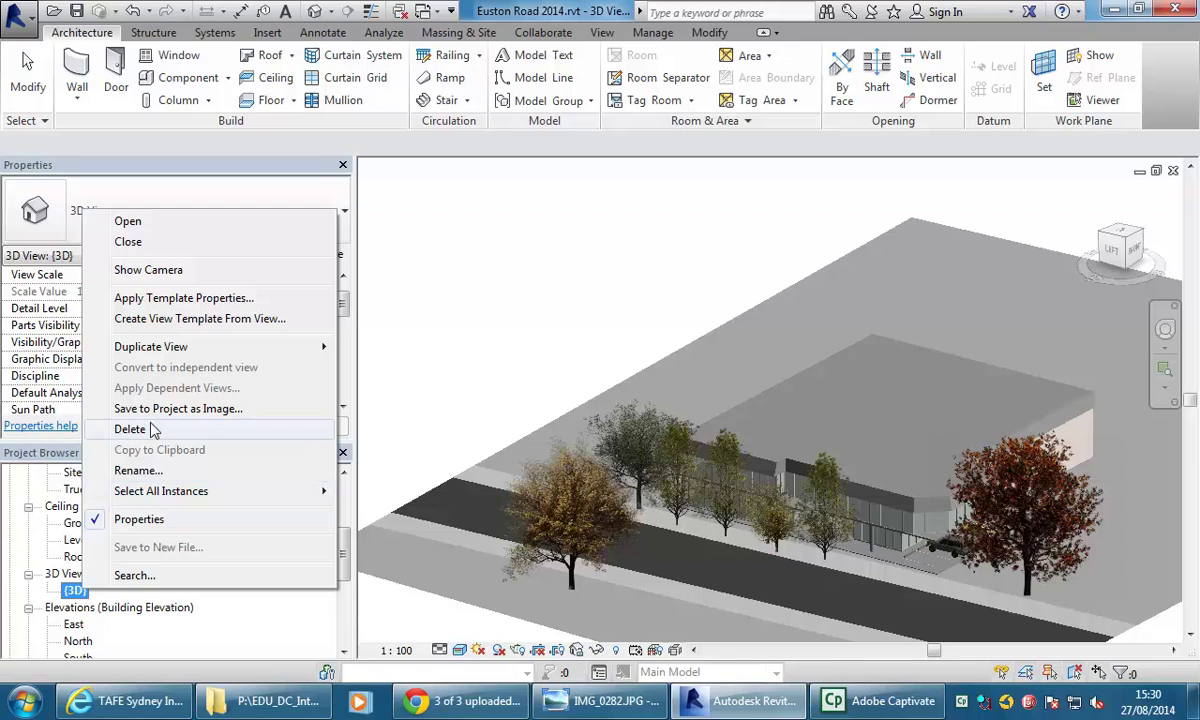
pyautogui.moveTo(160, 346)
pyautogui.click(420, 350)
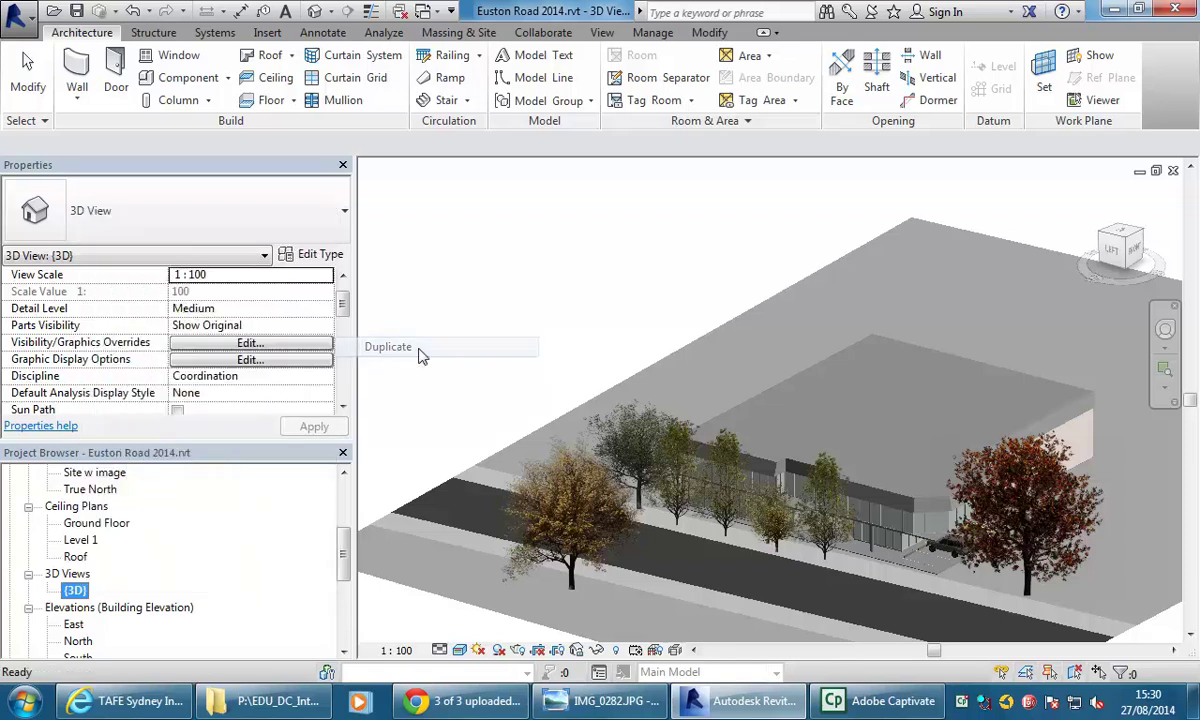
pyautogui.rightClick(97, 590)
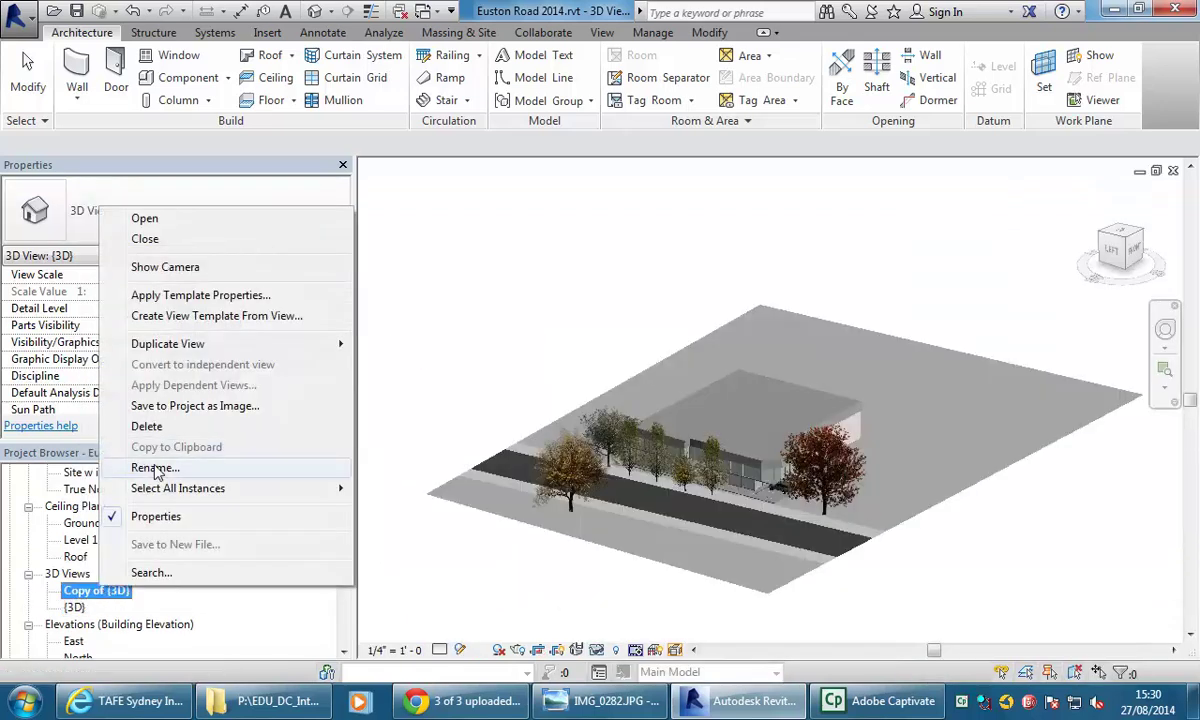
pyautogui.click(153, 467)
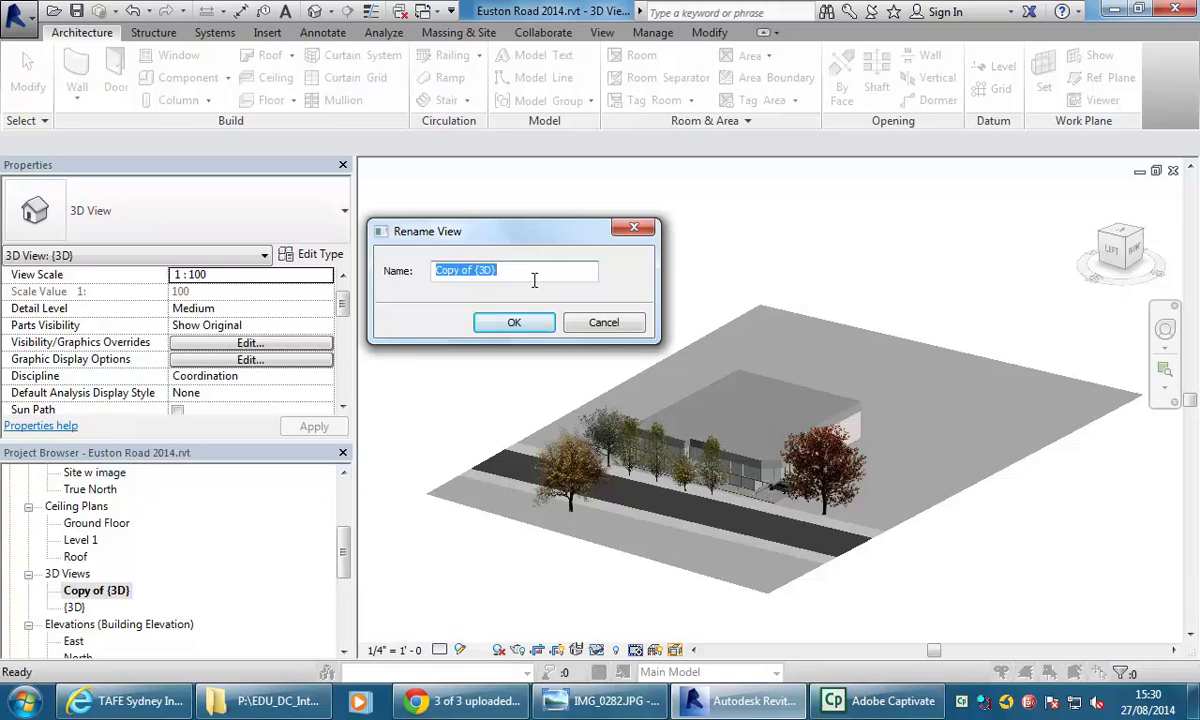
pyautogui.write('3D Realistic')
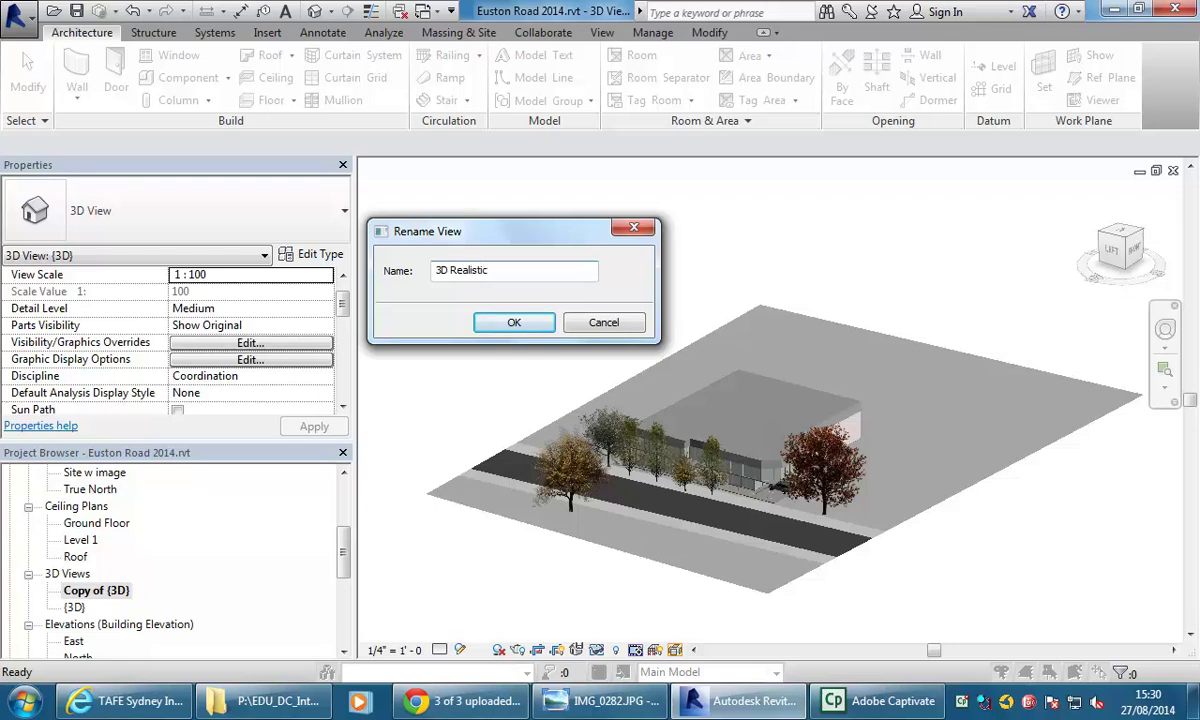
pyautogui.click(485, 321)
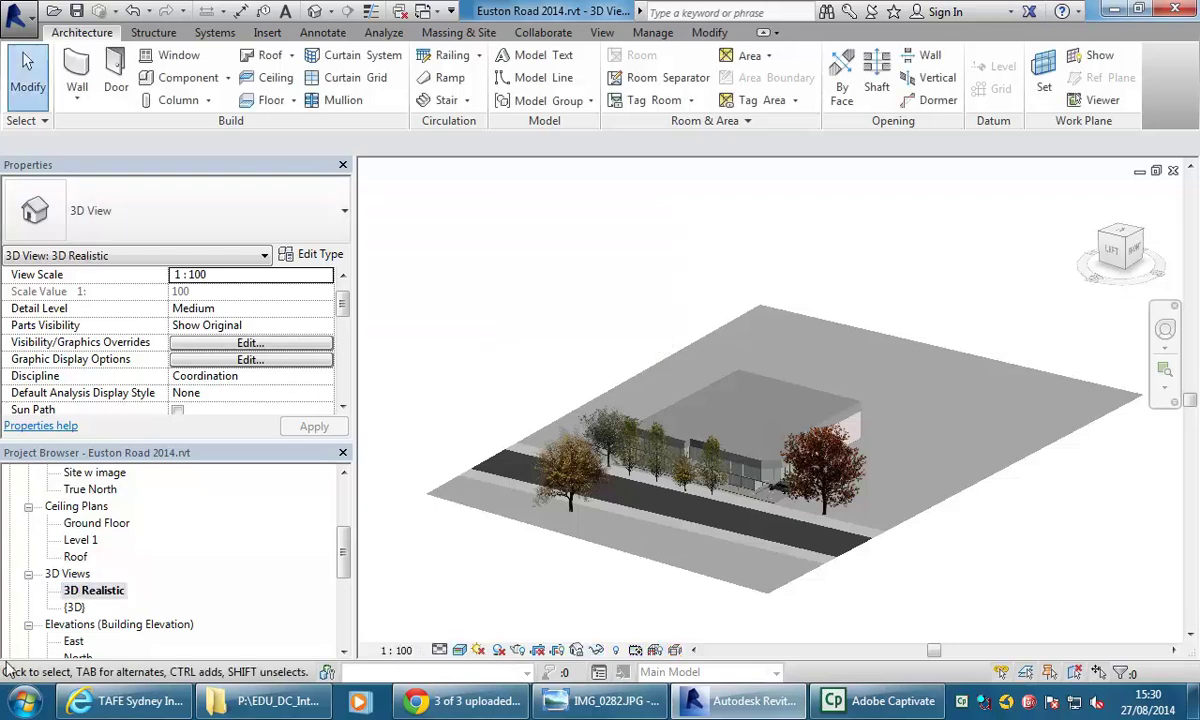
# Step: Reopen the original {3D} view, set its visual style to Shaded and inspect the parked Landcruiser and street frontage
pyautogui.doubleClick(73, 608)
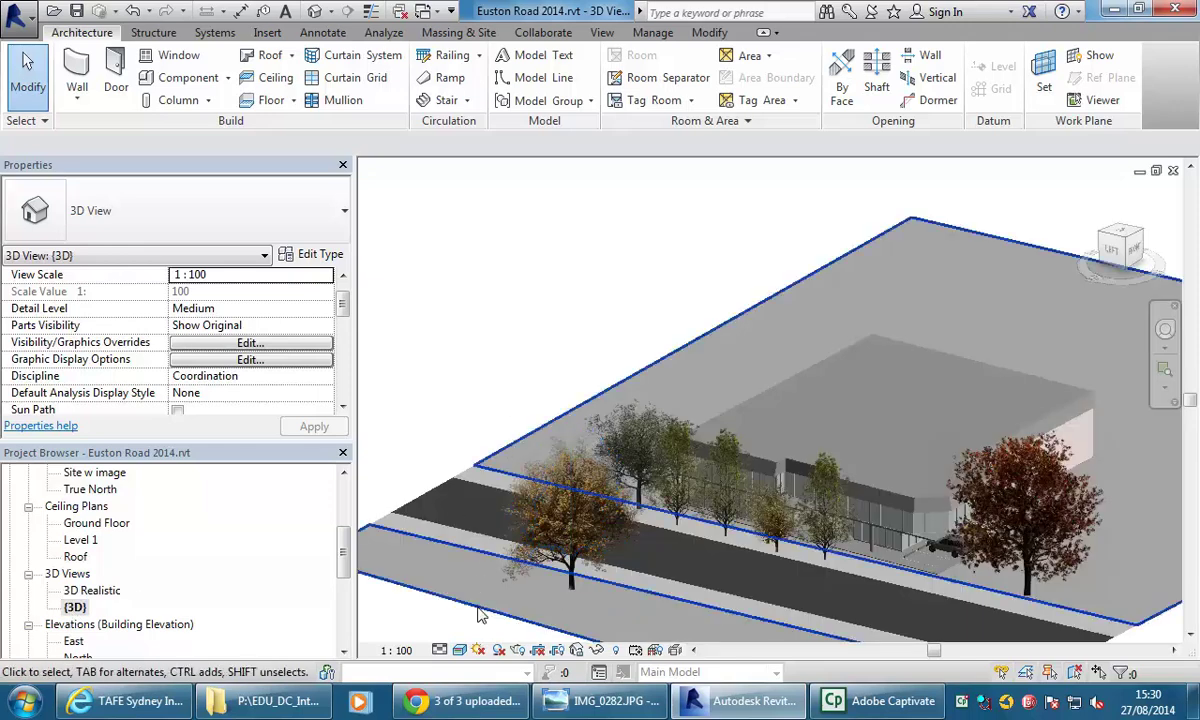
pyautogui.click(460, 651)
pyautogui.click(485, 573)
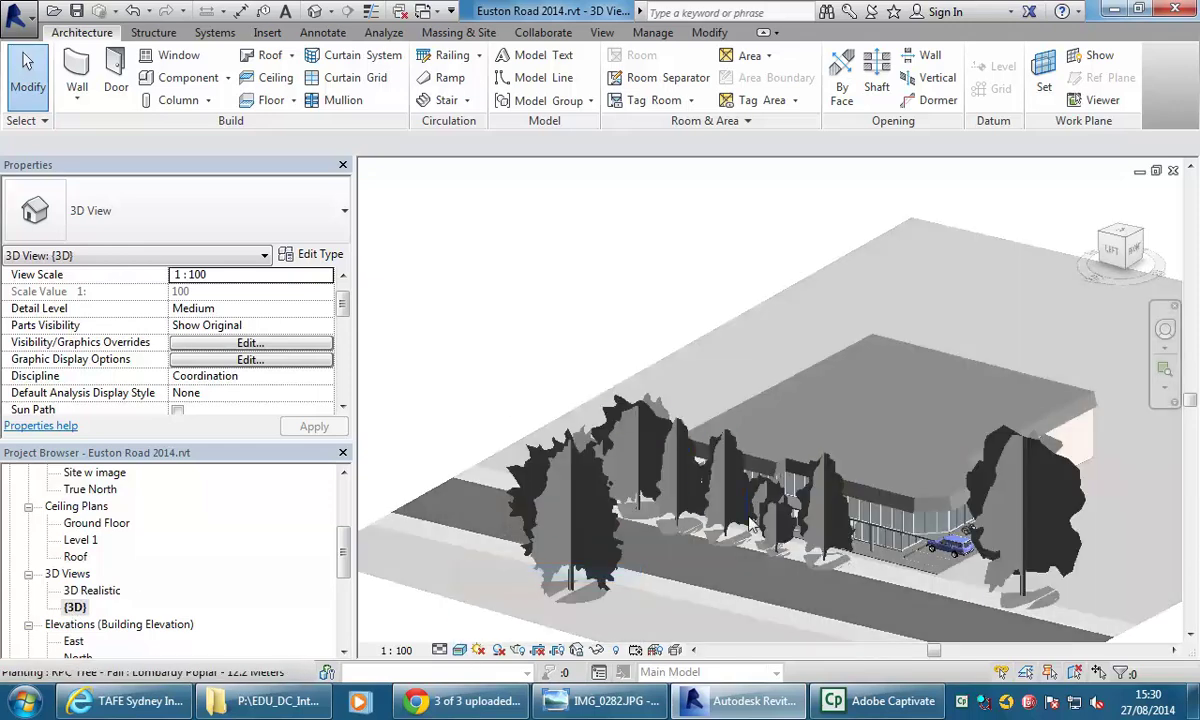
pyautogui.moveTo(835, 493)
pyautogui.keyDown('shift'); pyautogui.mouseDown(button='middle')
pyautogui.moveTo(611, 477)
pyautogui.moveTo(847, 481)
pyautogui.mouseUp(button='middle'); pyautogui.keyUp('shift')
pyautogui.scroll(10, 847, 481)
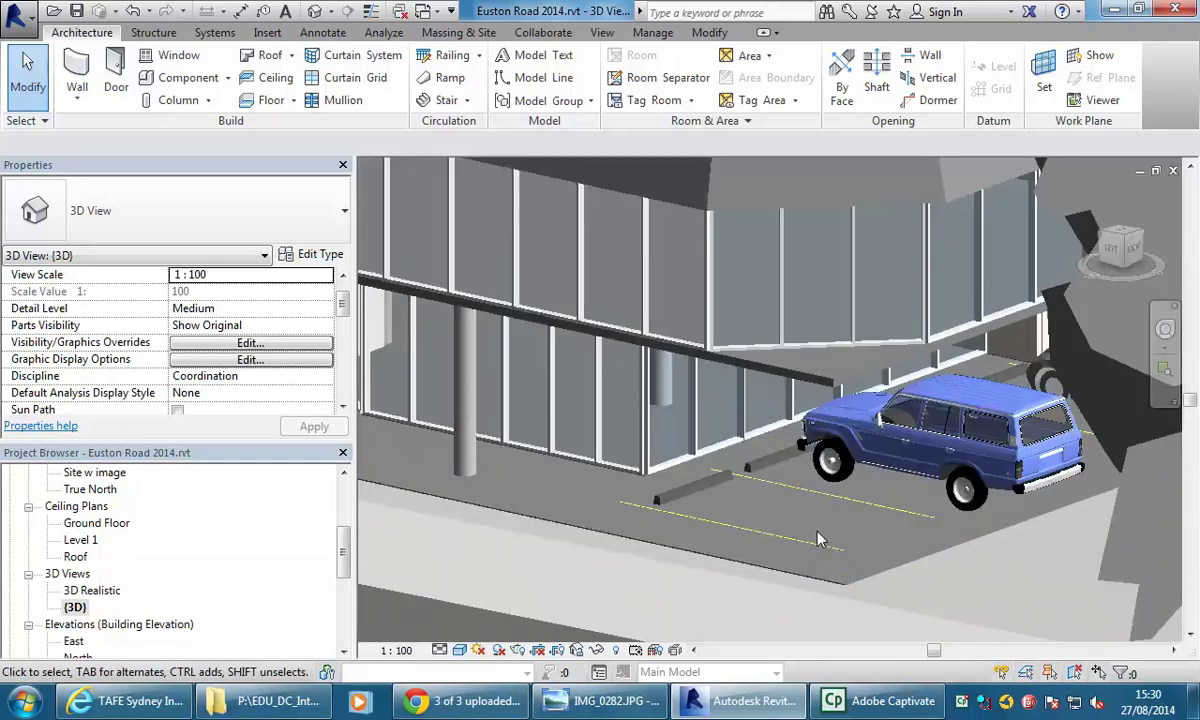
pyautogui.moveTo(966, 431); pyautogui.dragTo(882, 502, button='middle')
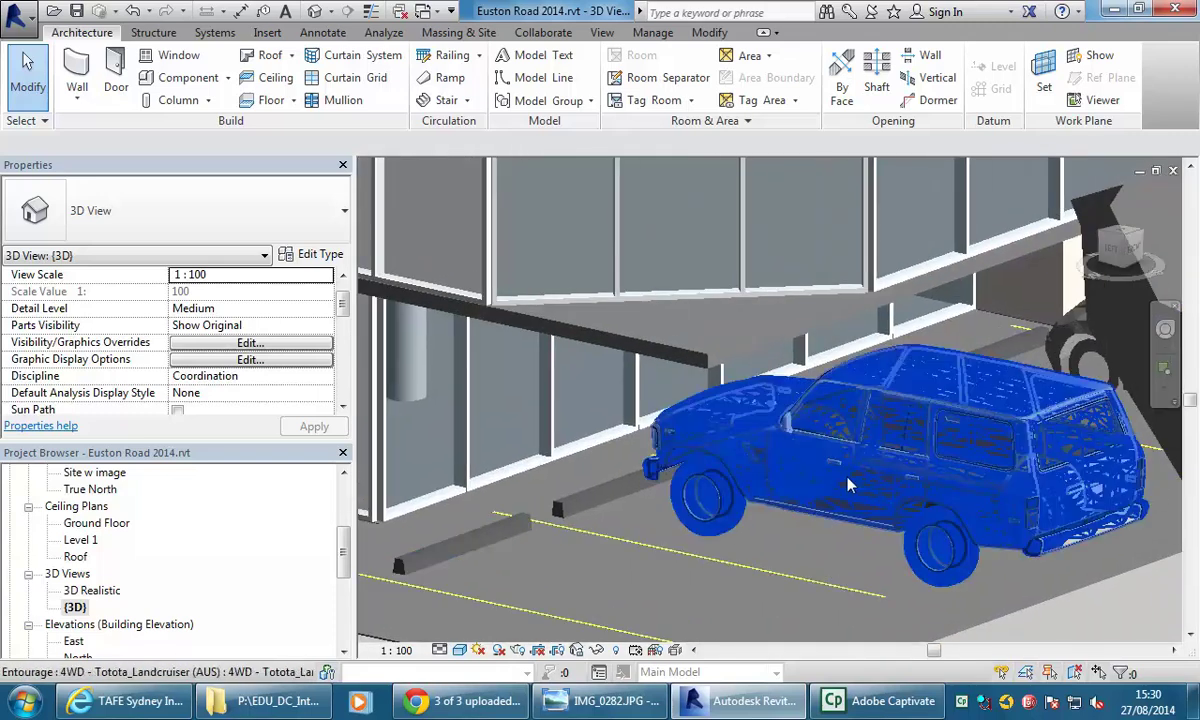
pyautogui.scroll(-10, 848, 485)
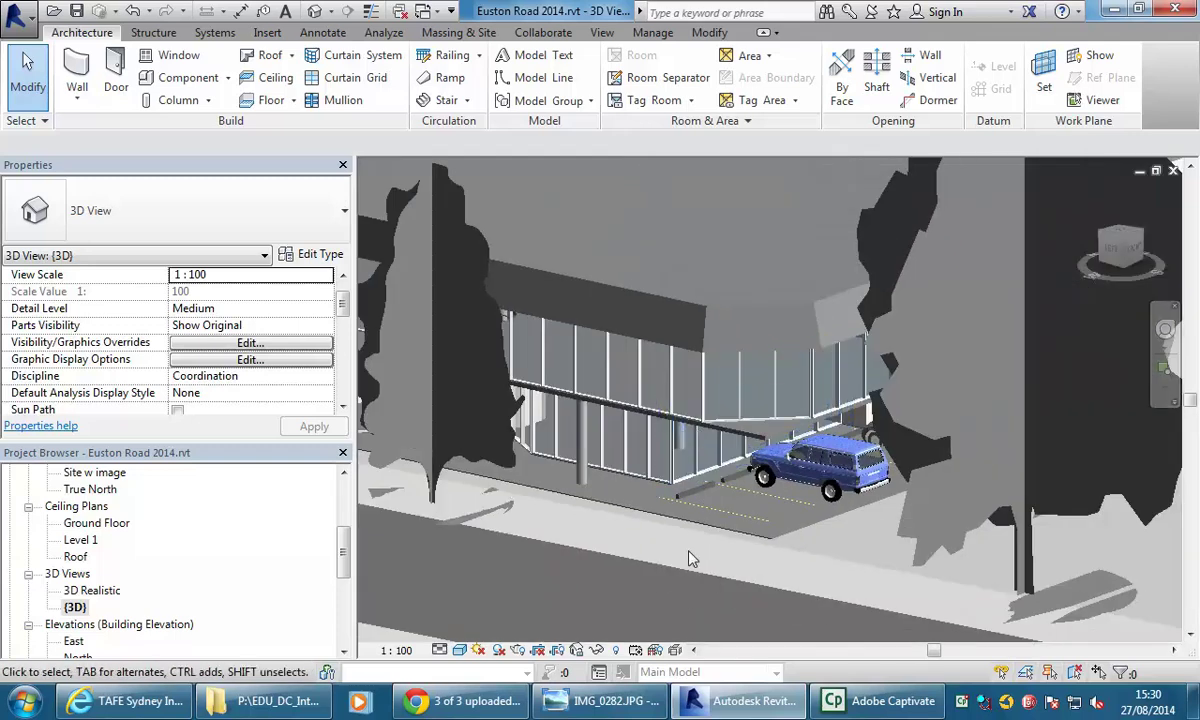
pyautogui.keyDown('shift'); pyautogui.moveTo(690, 558); pyautogui.dragTo(1020, 600, button='middle'); pyautogui.keyUp('shift')
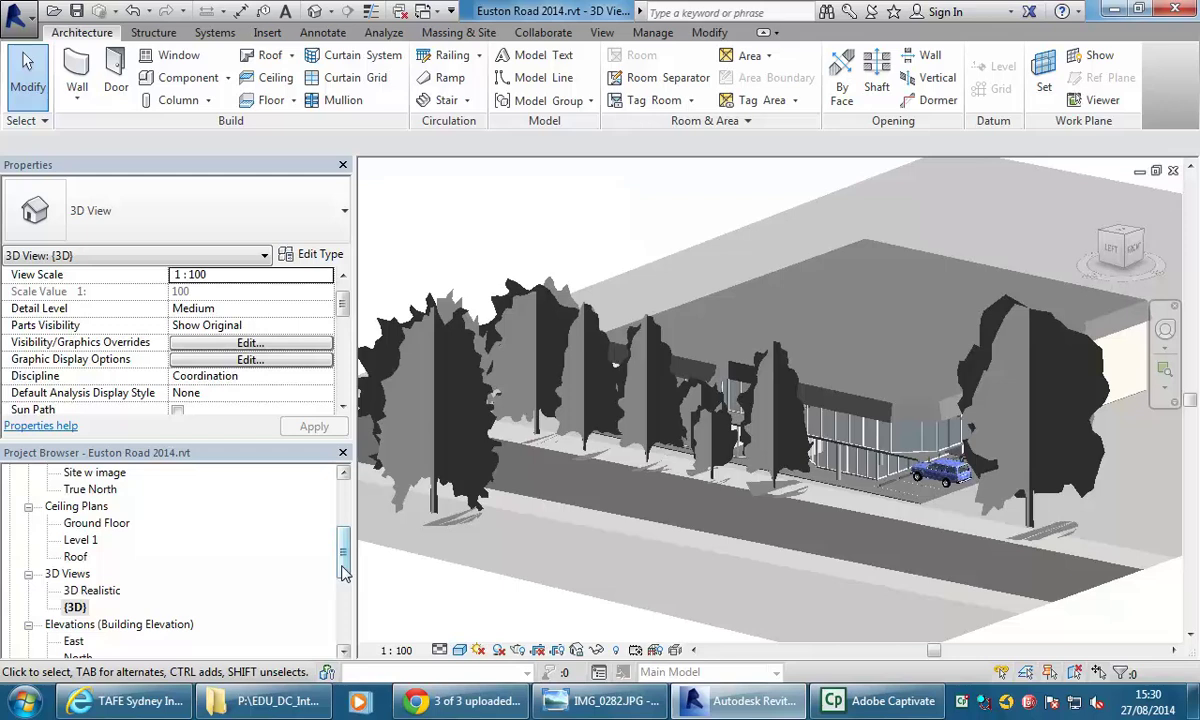
# Step: In the Ground Floor plan, create a perspective camera view from the street near the parking spaces, aimed diagonally across the building's entrance
pyautogui.moveTo(343, 558); pyautogui.dragTo(343, 512)
pyautogui.doubleClick(90, 523)
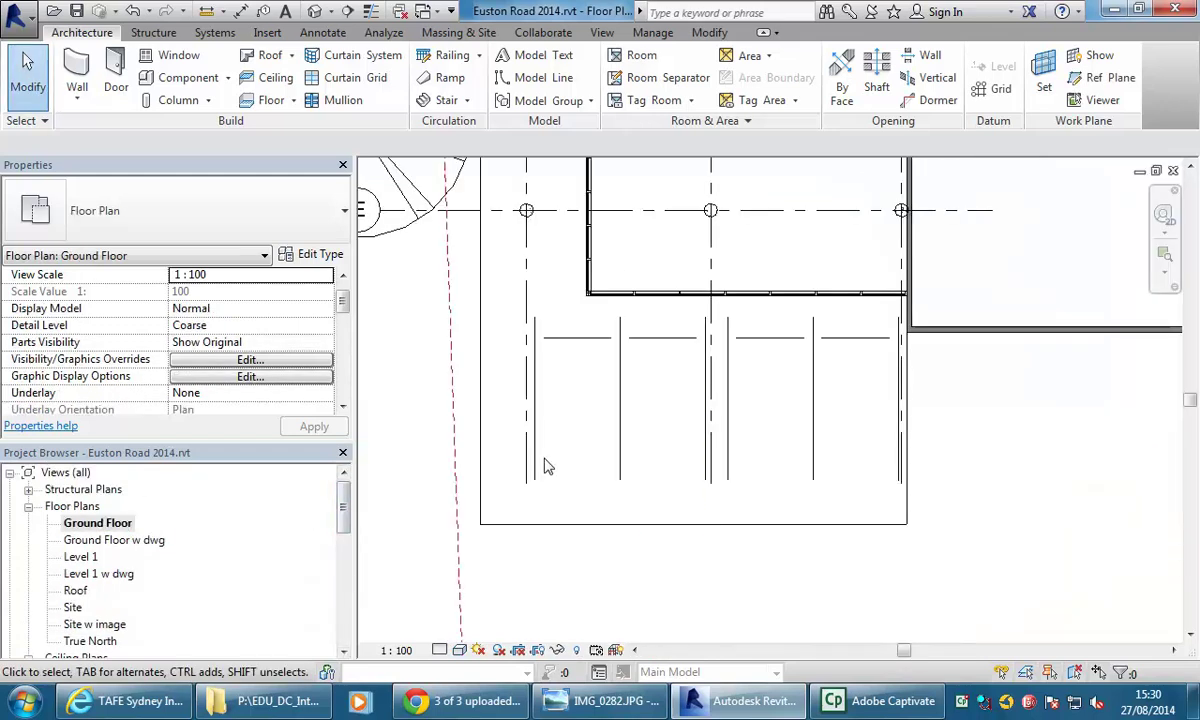
pyautogui.scroll(-2, 434, 450)
pyautogui.moveTo(434, 450); pyautogui.dragTo(592, 562, button='middle')
pyautogui.scroll(-1, 689, 458)
pyautogui.scroll(-1, 578, 544)
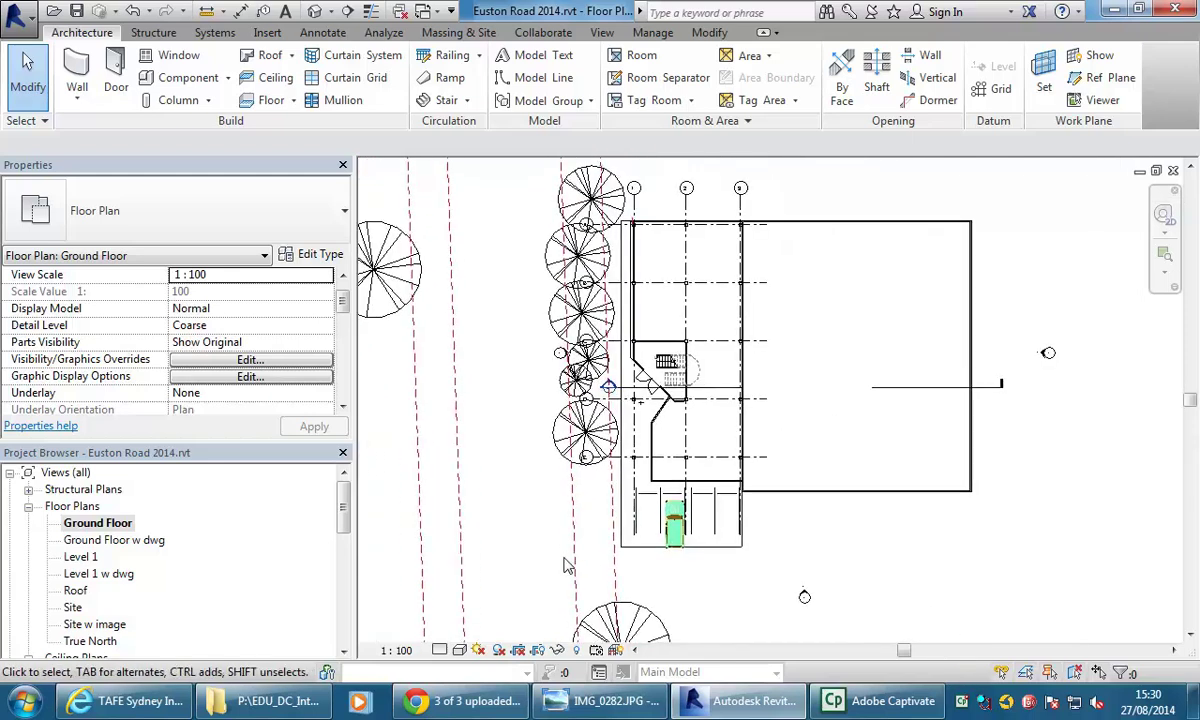
pyautogui.click(323, 12)
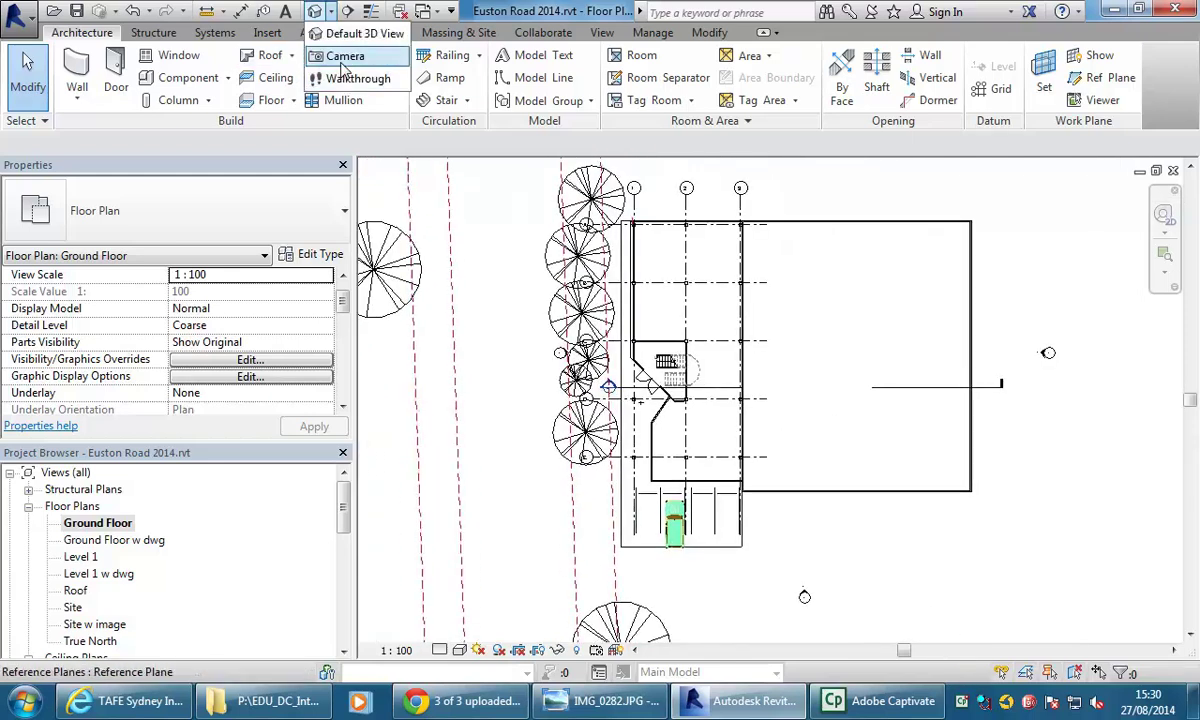
pyautogui.click(345, 51)
pyautogui.click(527, 546)
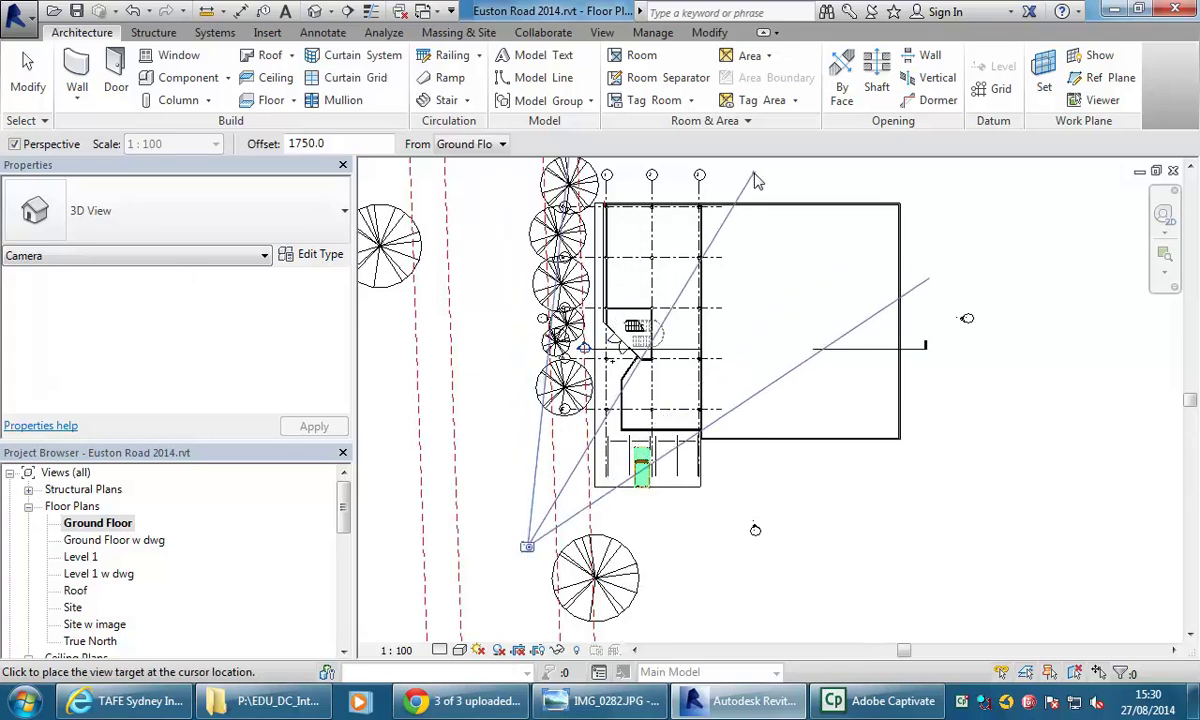
pyautogui.click(758, 179)
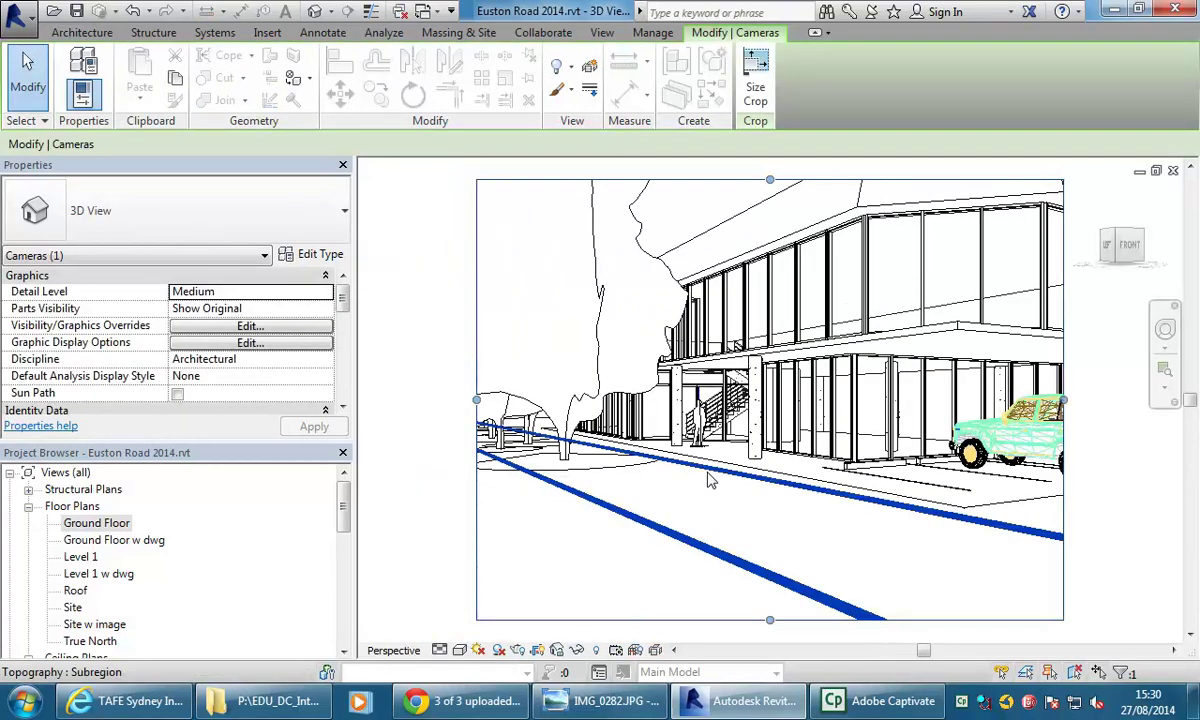
# Step: Extend the new perspective view's crop region on all sides to take in the street trees, the roof, the parked vehicles and more road
pyautogui.moveTo(961, 424); pyautogui.dragTo(1070, 424)
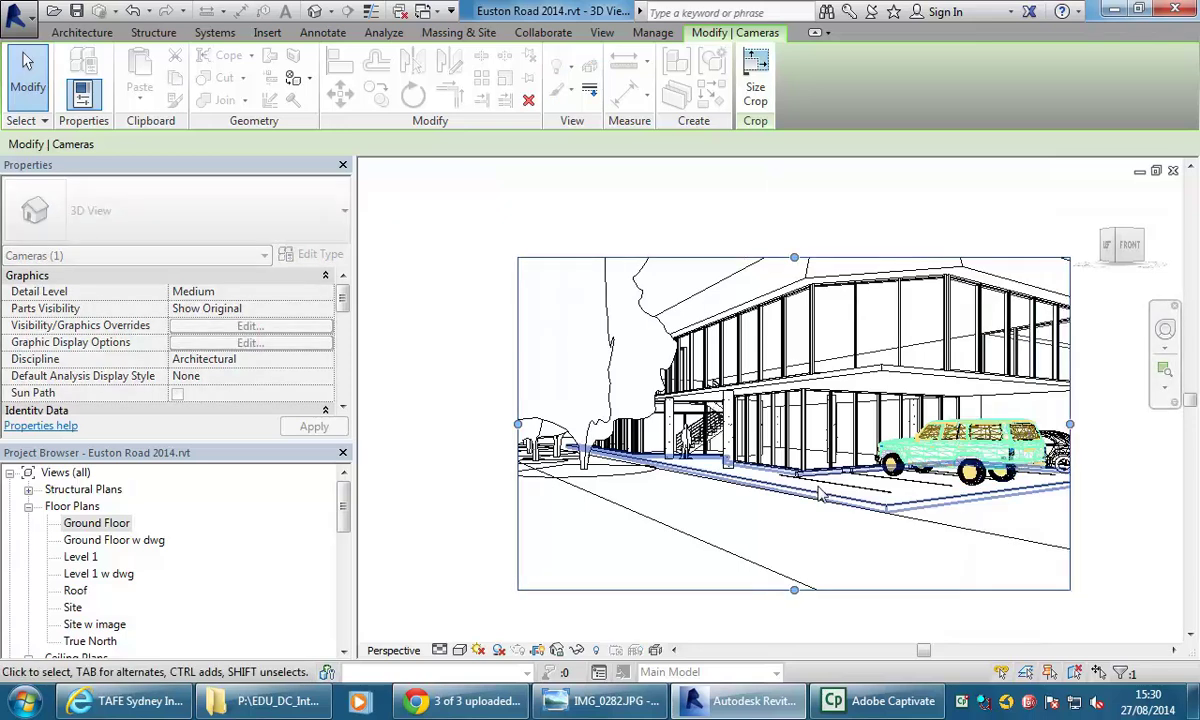
pyautogui.moveTo(518, 424); pyautogui.dragTo(461, 424)
pyautogui.moveTo(766, 257); pyautogui.dragTo(765, 197)
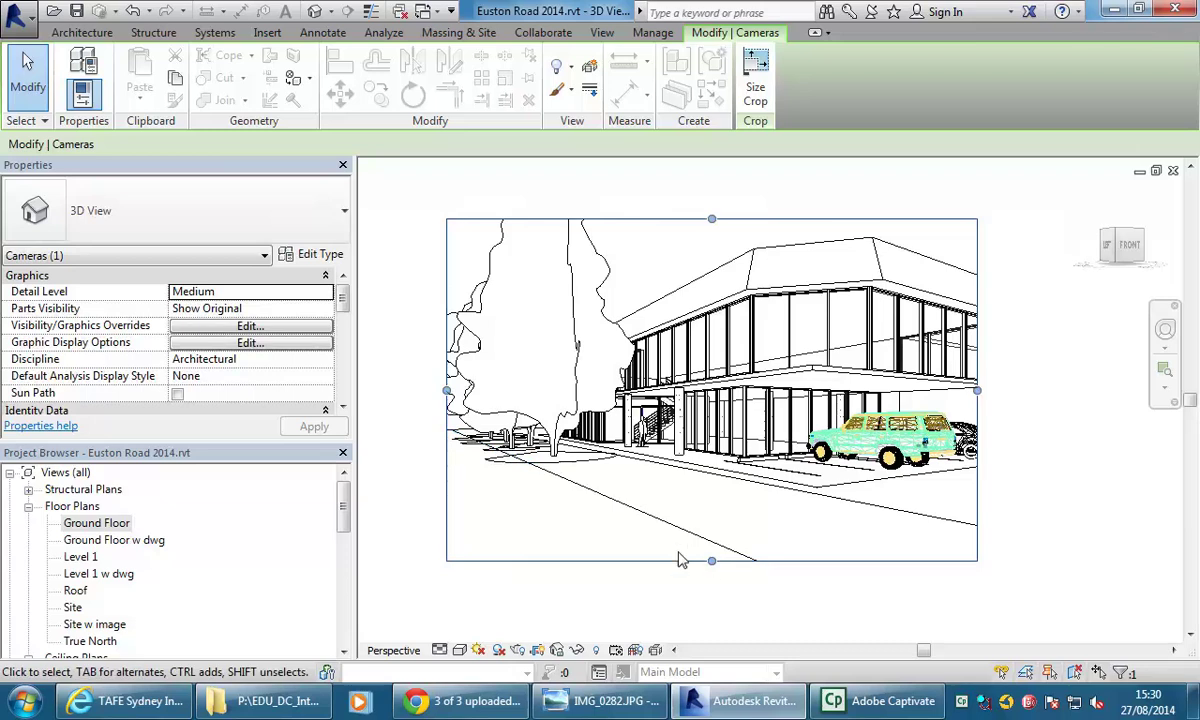
pyautogui.moveTo(712, 563); pyautogui.dragTo(710, 656)
pyautogui.click(520, 600)
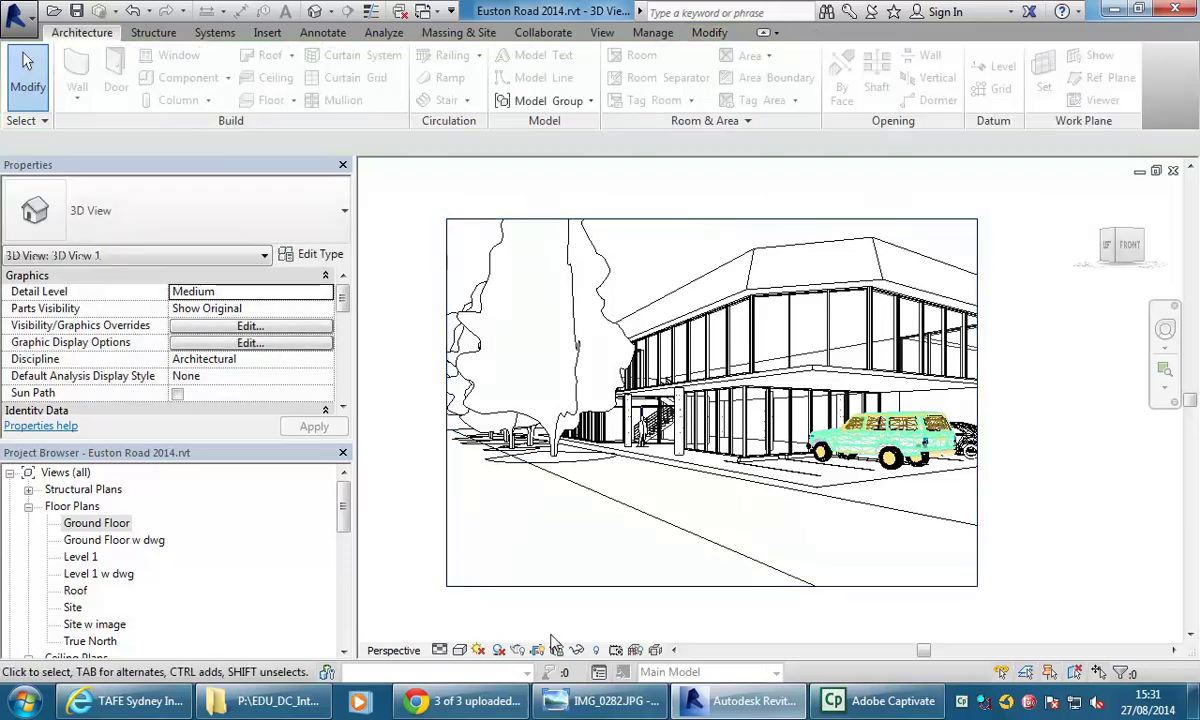
# Step: Set the perspective view to the Realistic visual style and turn off Show Edges in its graphic display options
pyautogui.click(459, 650)
pyautogui.click(478, 610)
pyautogui.scroll(1, 740, 395)
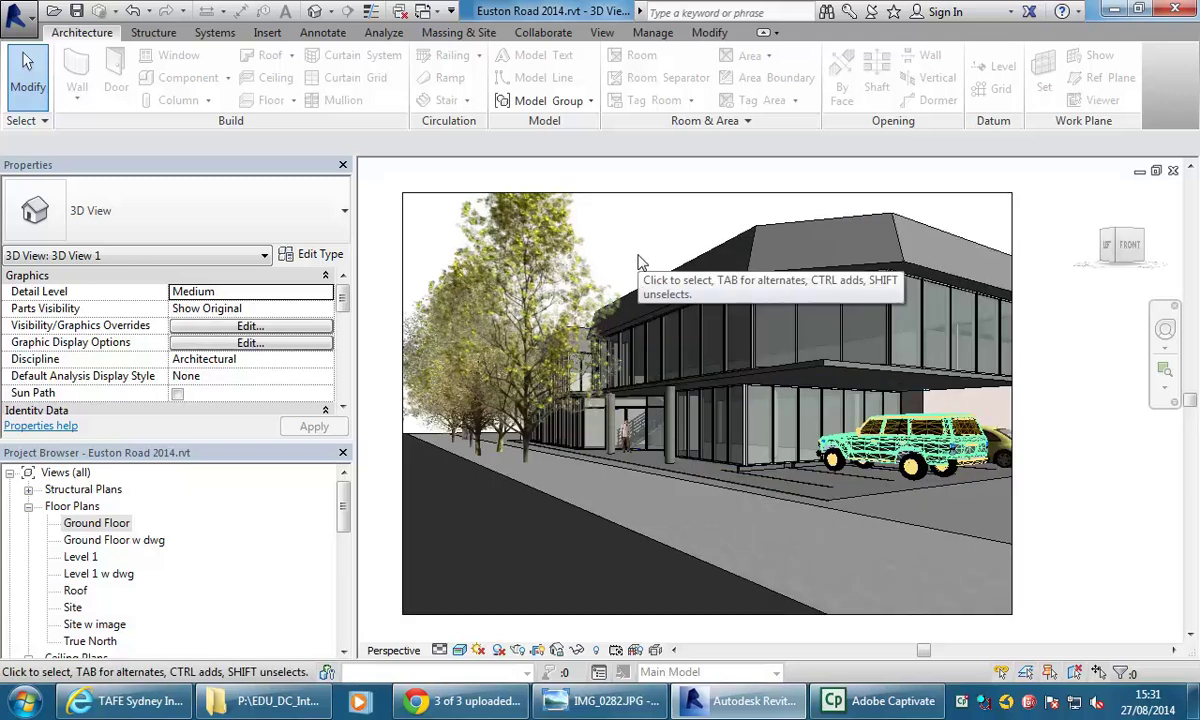
pyautogui.click(459, 650)
pyautogui.click(490, 510)
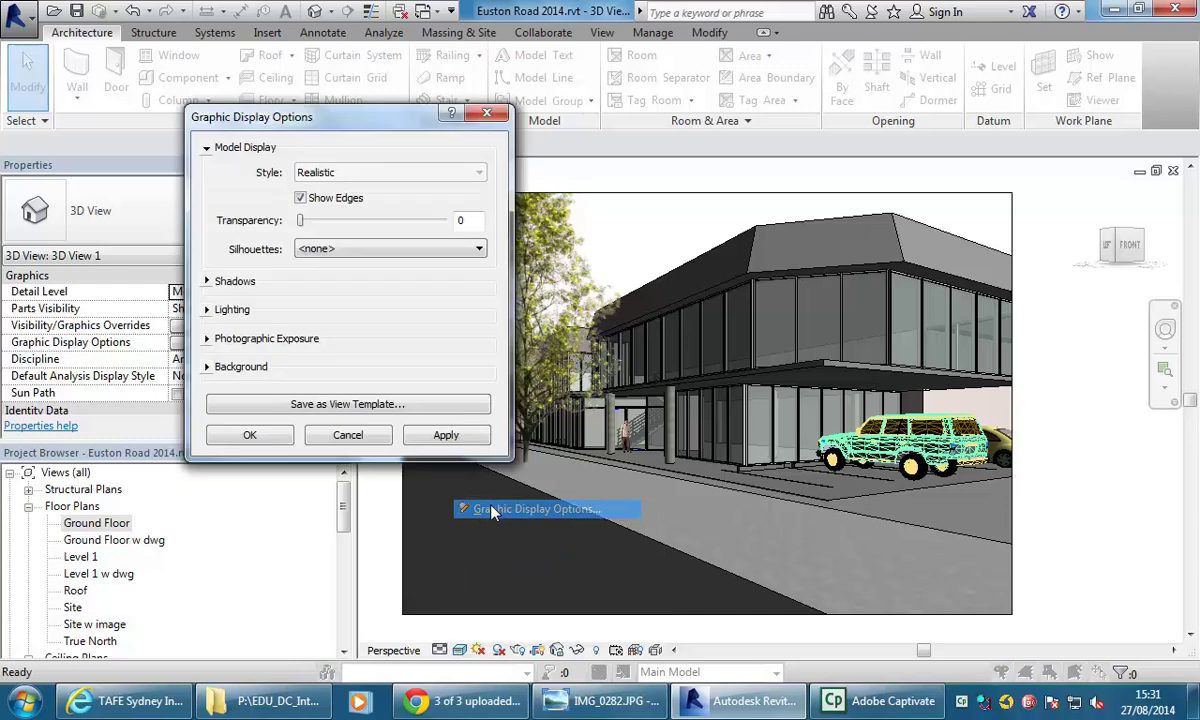
pyautogui.click(300, 198)
pyautogui.click(250, 435)
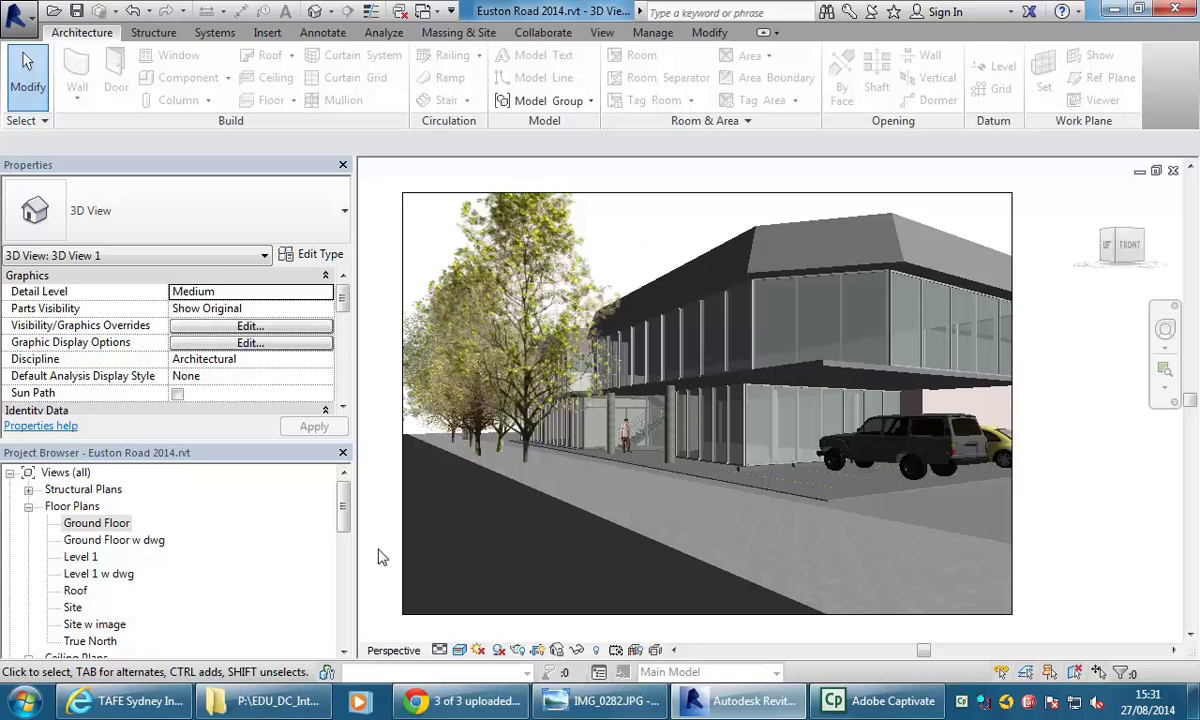
# Step: Open the True North and Site w image floor plans in turn and examine how the aerial image sits relative to the building
pyautogui.moveTo(341, 495); pyautogui.dragTo(341, 525)
pyautogui.doubleClick(90, 540)
pyautogui.scroll(-1, 640, 335)
pyautogui.moveTo(640, 335); pyautogui.dragTo(725, 370, button='middle')
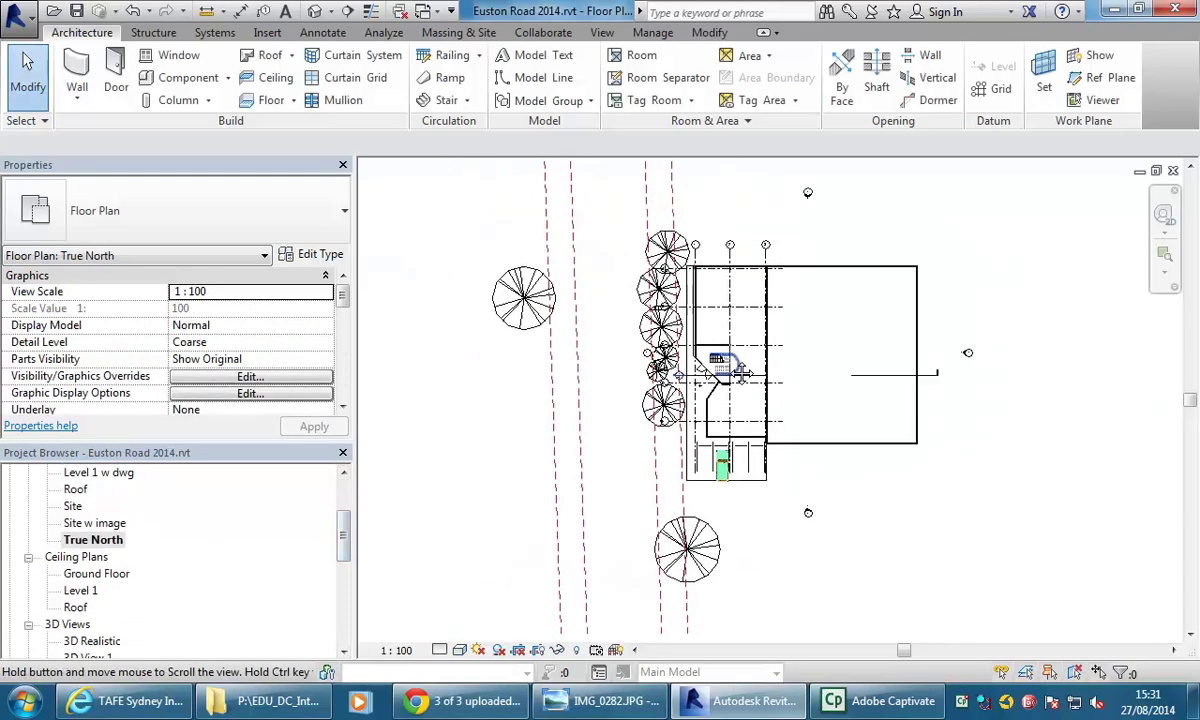
pyautogui.doubleClick(97, 523)
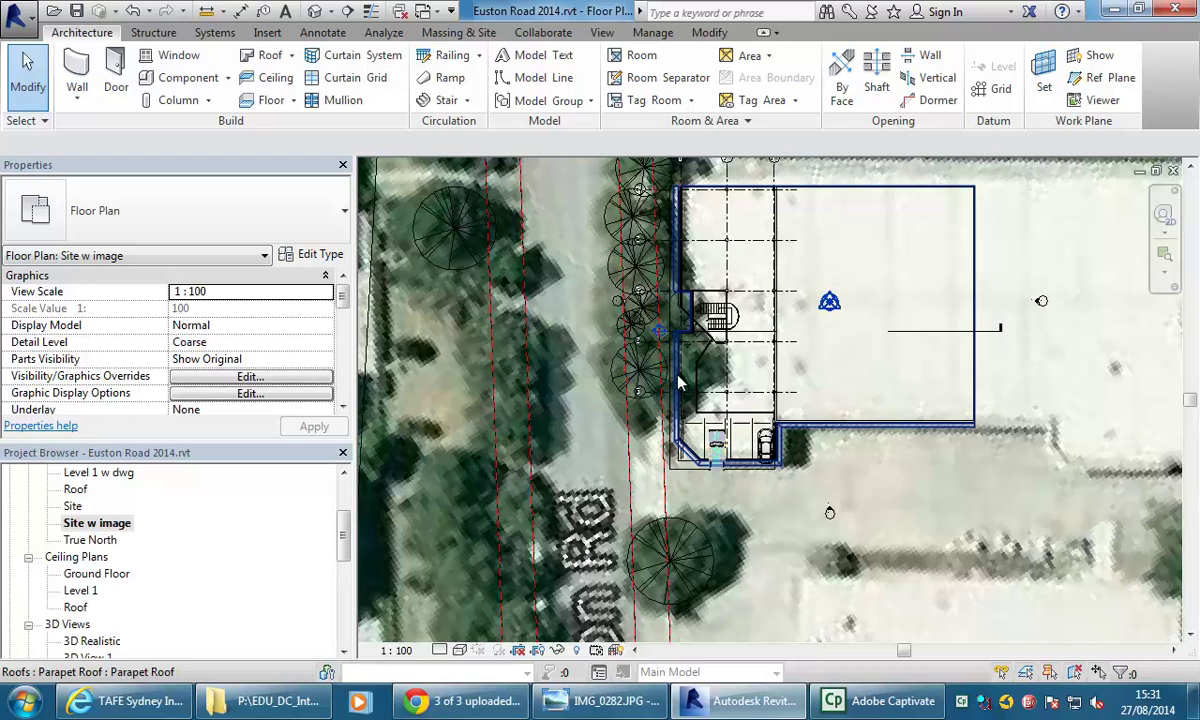
pyautogui.scroll(-2, 683, 377)
pyautogui.moveTo(698, 363); pyautogui.dragTo(683, 463, button='middle')
pyautogui.scroll(-4, 683, 463)
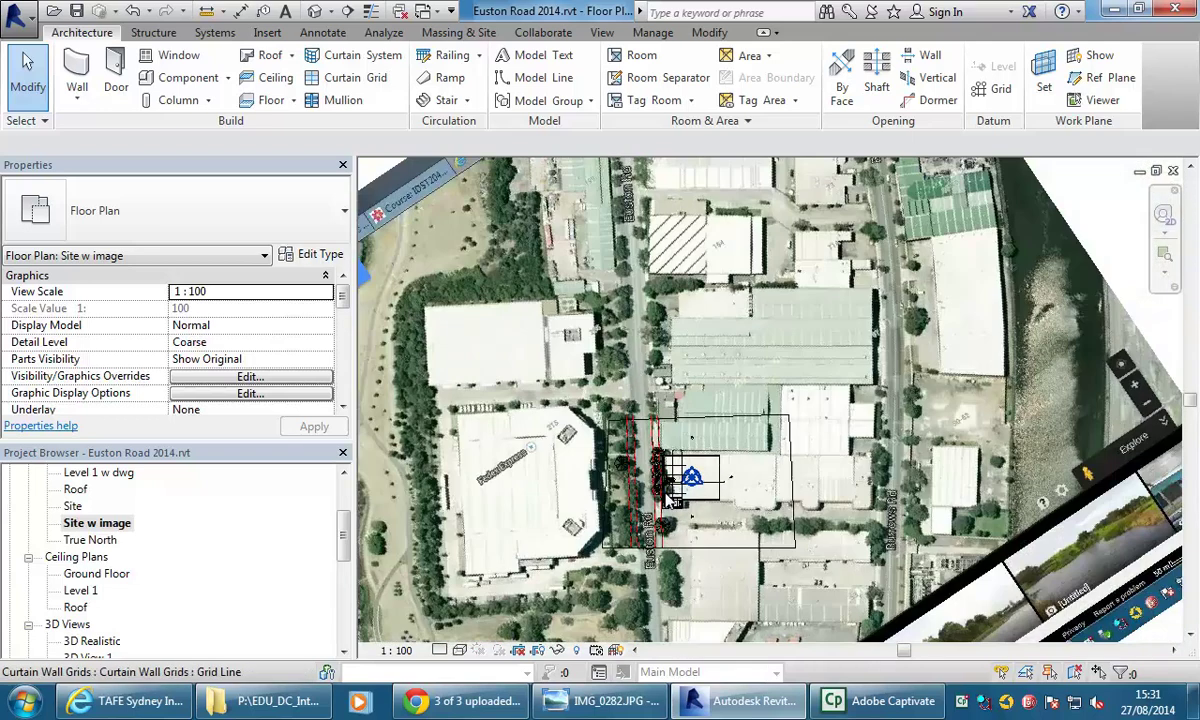
pyautogui.moveTo(685, 412); pyautogui.dragTo(673, 380, button='middle')
pyautogui.scroll(-3, 723, 387)
pyautogui.scroll(2, 673, 380)
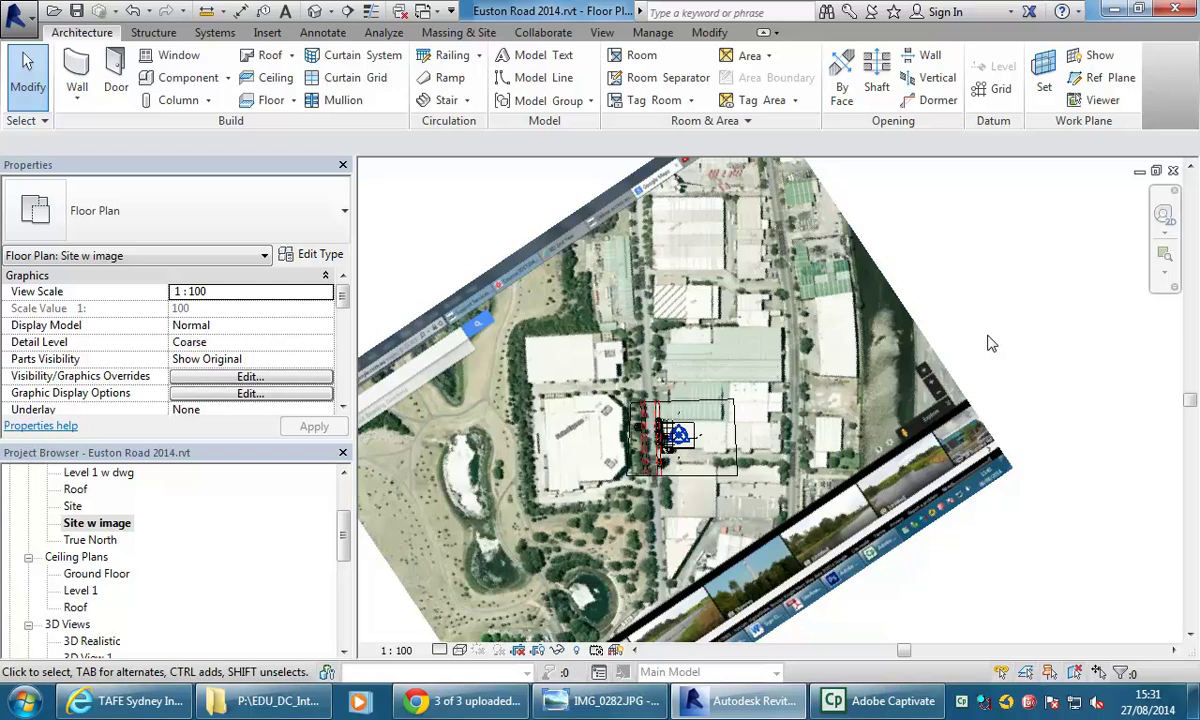
# Step: Draw a reference plane along the river-side edge of the rotated aerial image in the Site w image plan
pyautogui.click(1118, 77)
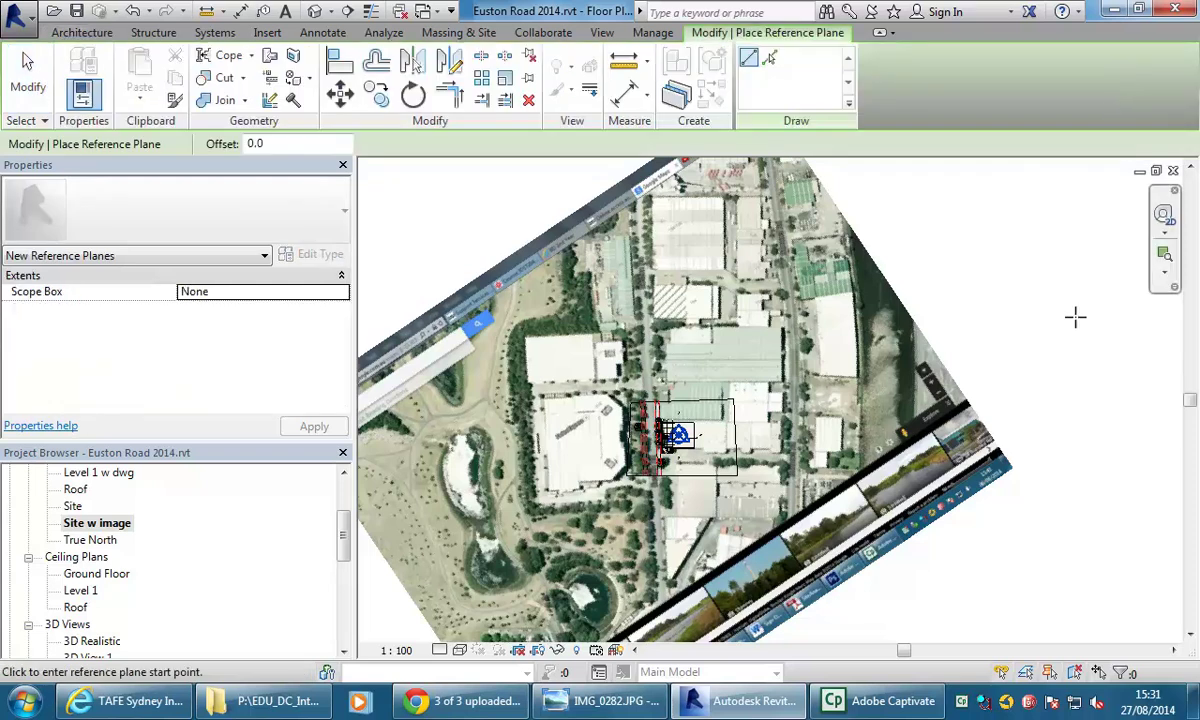
pyautogui.click(1013, 463)
pyautogui.moveTo(946, 268); pyautogui.dragTo(909, 525, button='middle')
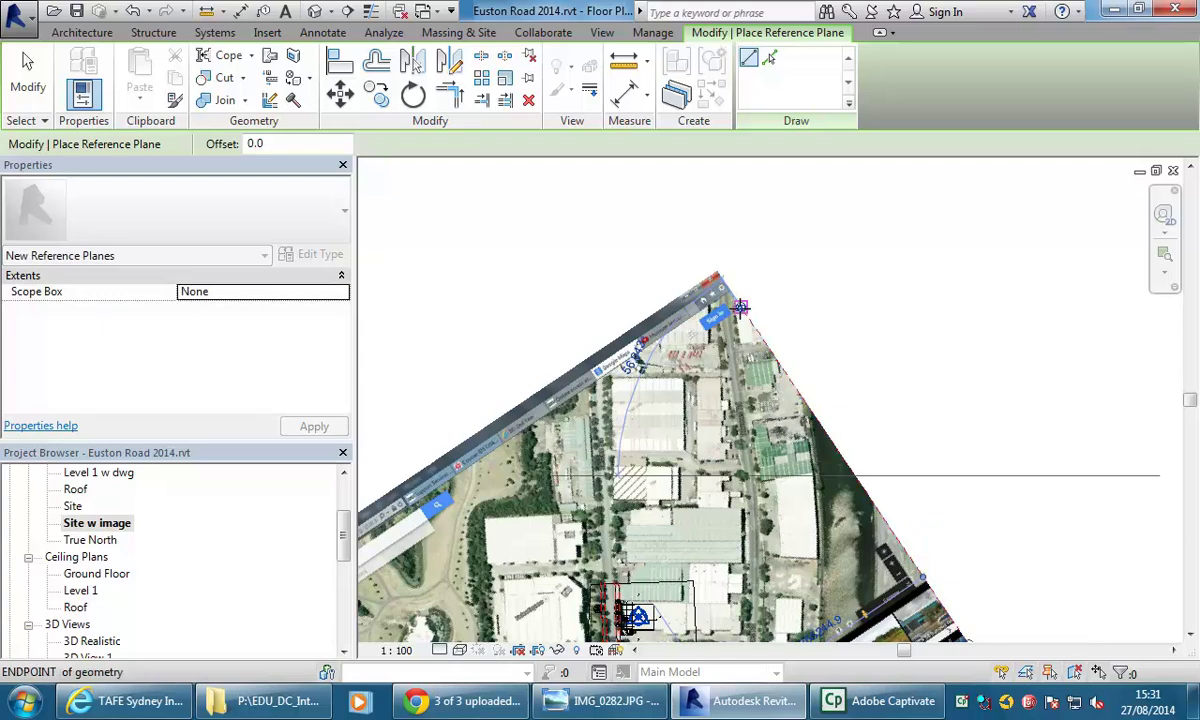
pyautogui.press('Escape')
pyautogui.rightClick(565, 258)
pyautogui.click(585, 262)
pyautogui.scroll(-2, 614, 277)
pyautogui.moveTo(614, 277); pyautogui.dragTo(624, 243, button='middle')
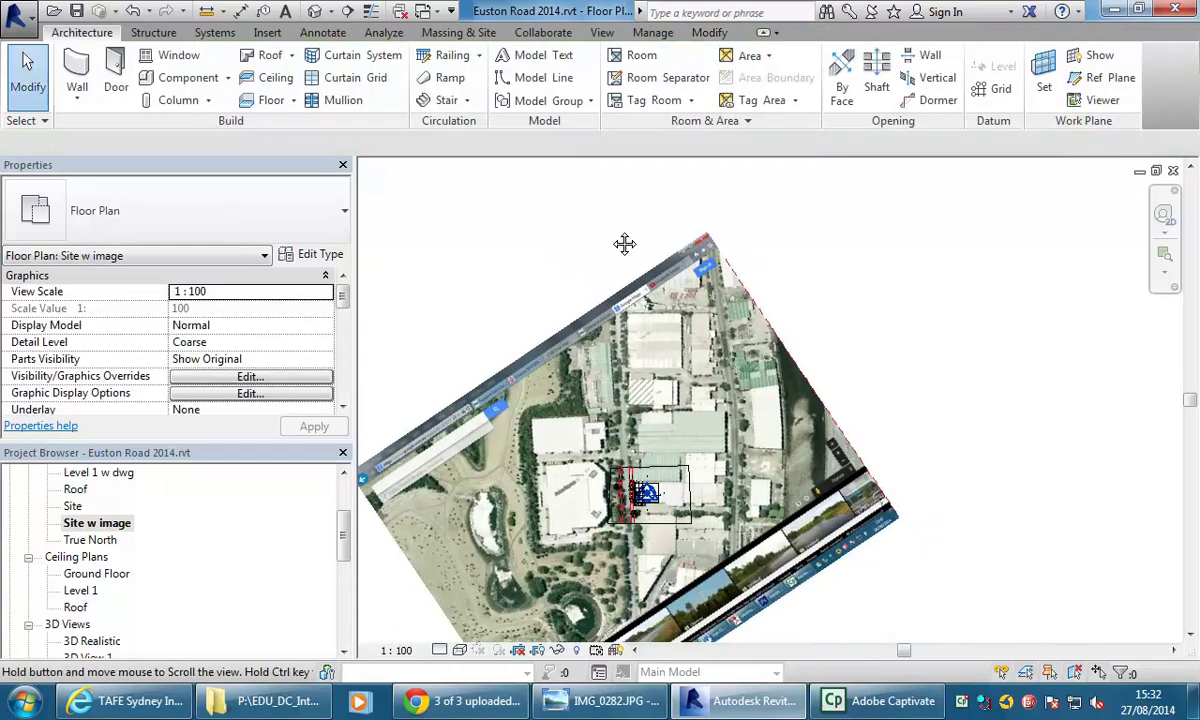
# Step: Reopen the True North floor plan and bring both the building and the slanted reference plane into view
pyautogui.doubleClick(80, 541)
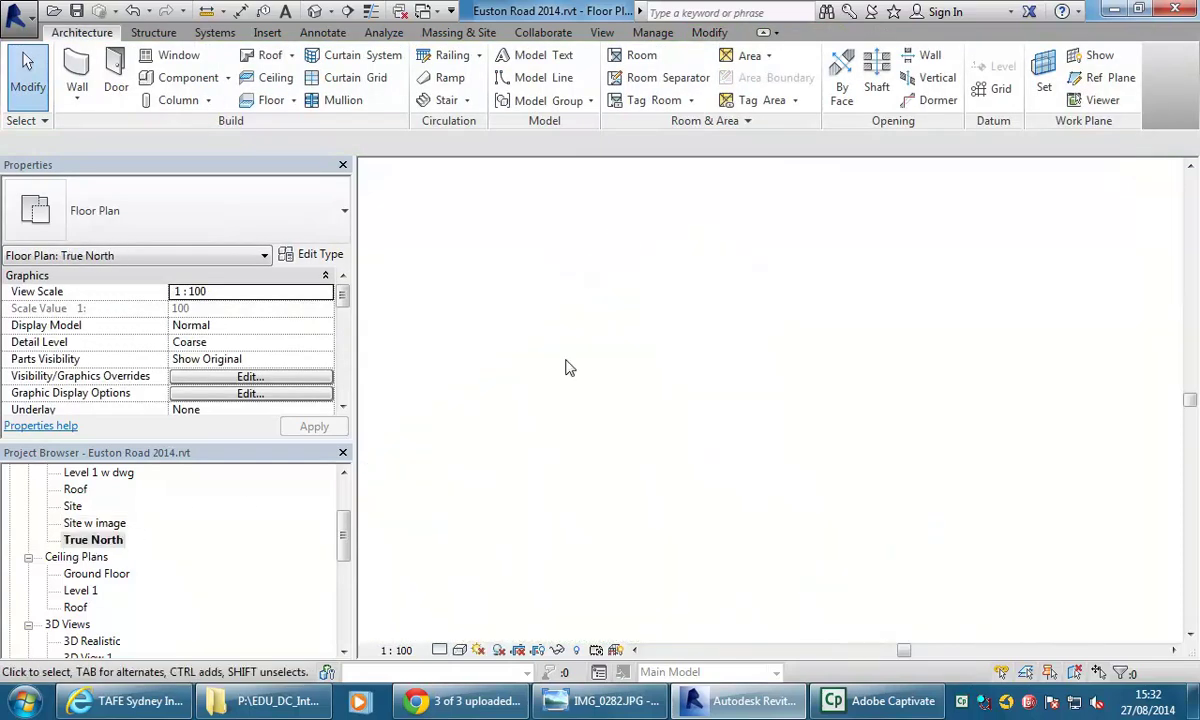
pyautogui.scroll(-5, 760, 485)
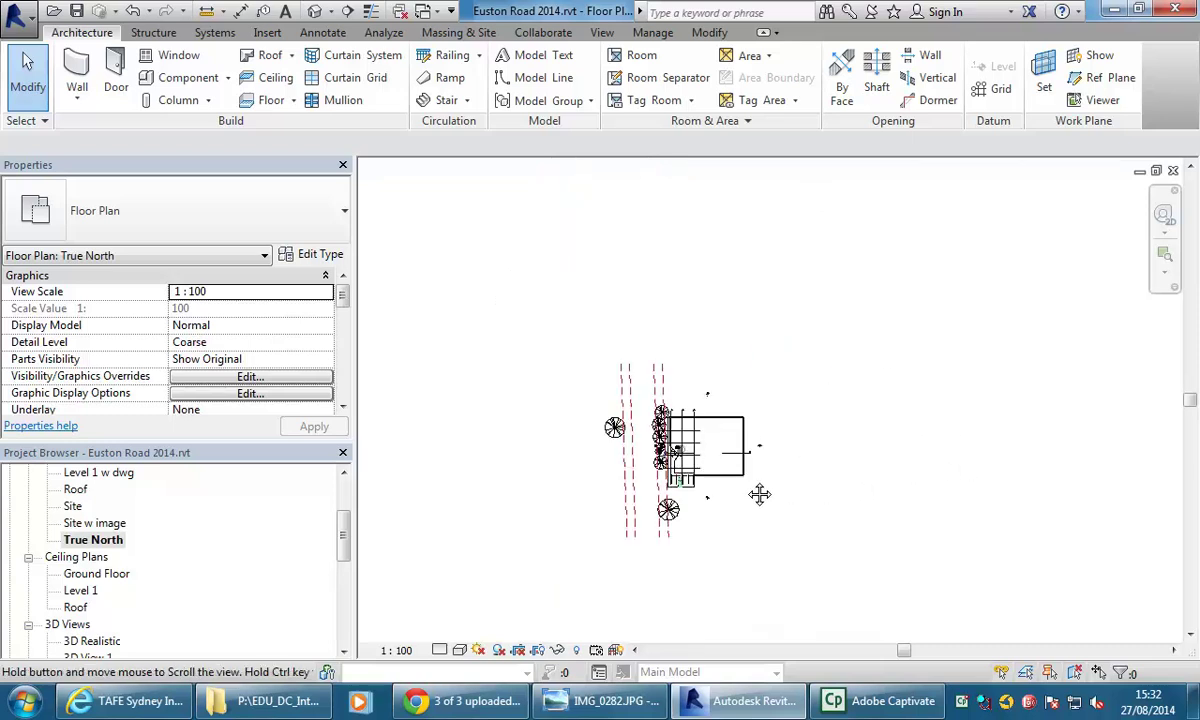
pyautogui.scroll(1, 753, 470)
pyautogui.scroll(-2, 873, 402)
pyautogui.moveTo(873, 402); pyautogui.dragTo(645, 466, button='middle')
pyautogui.scroll(-2, 735, 445)
pyautogui.moveTo(747, 455); pyautogui.dragTo(790, 477, button='middle')
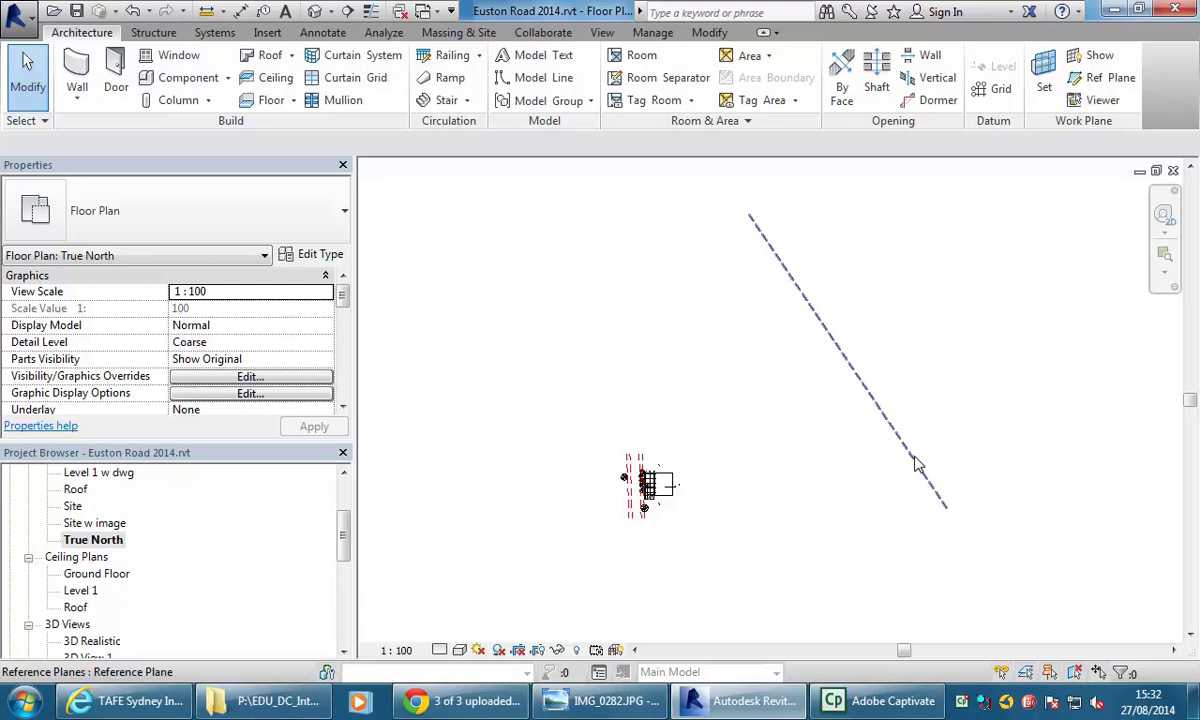
pyautogui.moveTo(725, 412); pyautogui.dragTo(675, 440, button='middle')
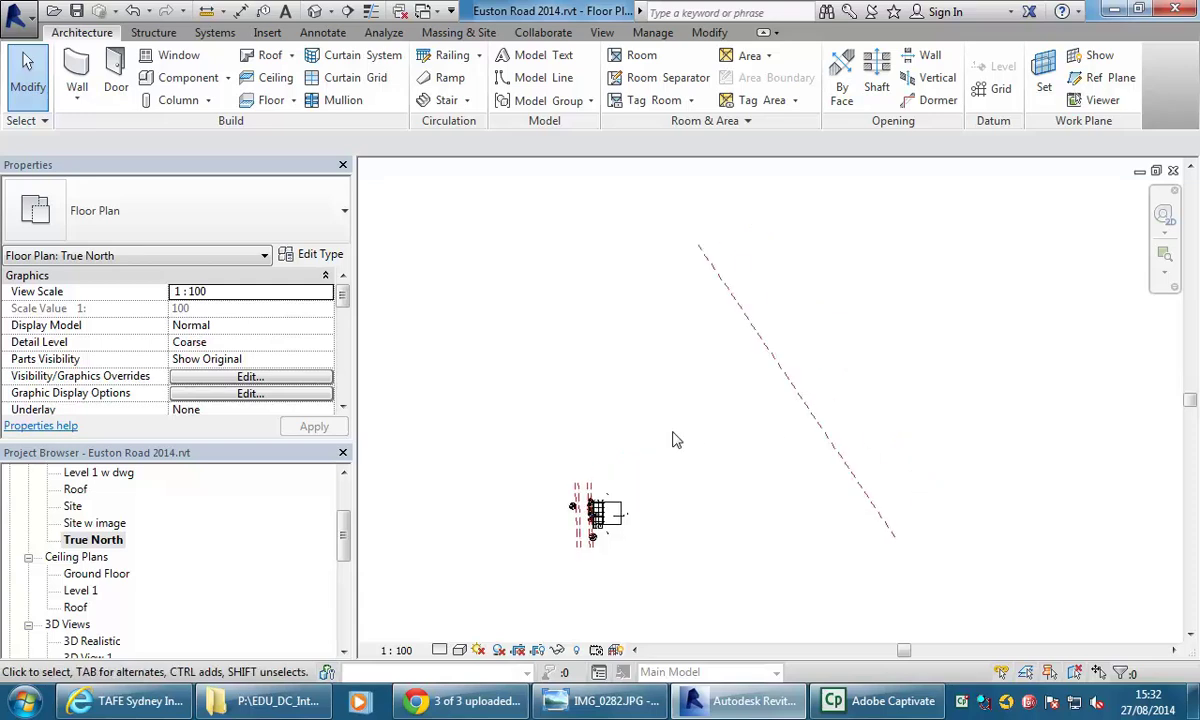
# Step: Rotate True North about a point near the slanted reference plane's lower end, from the plane's direction to vertical
pyautogui.click(653, 33)
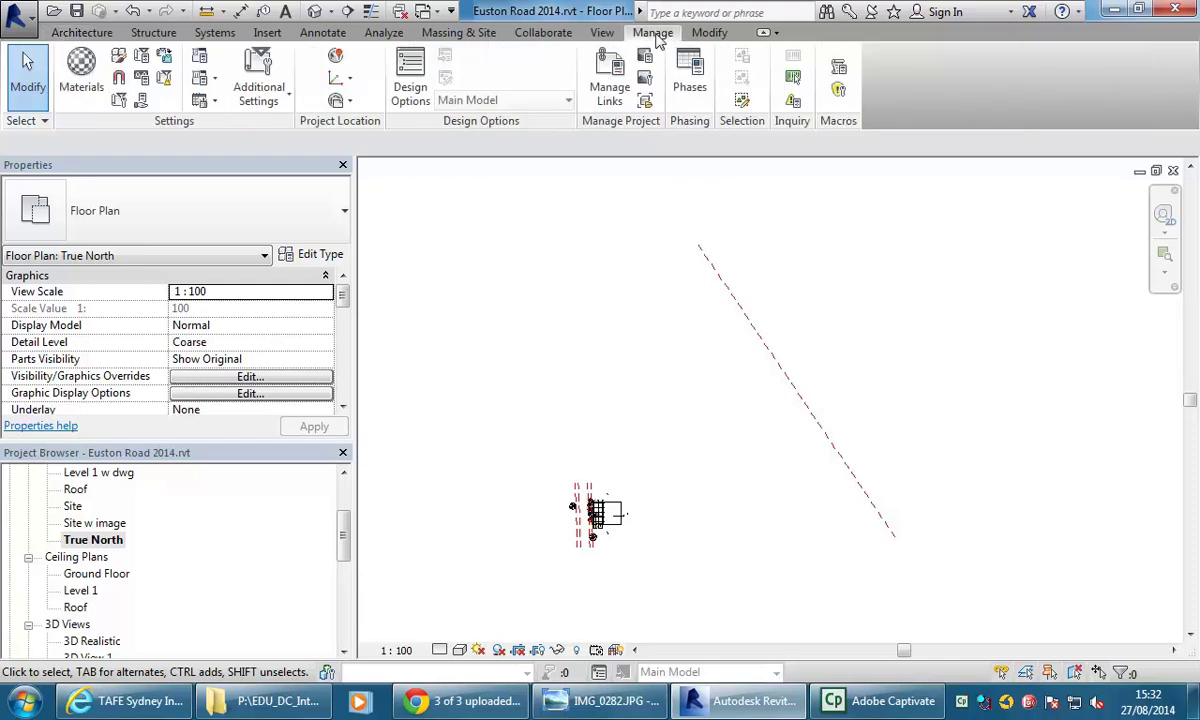
pyautogui.click(338, 100)
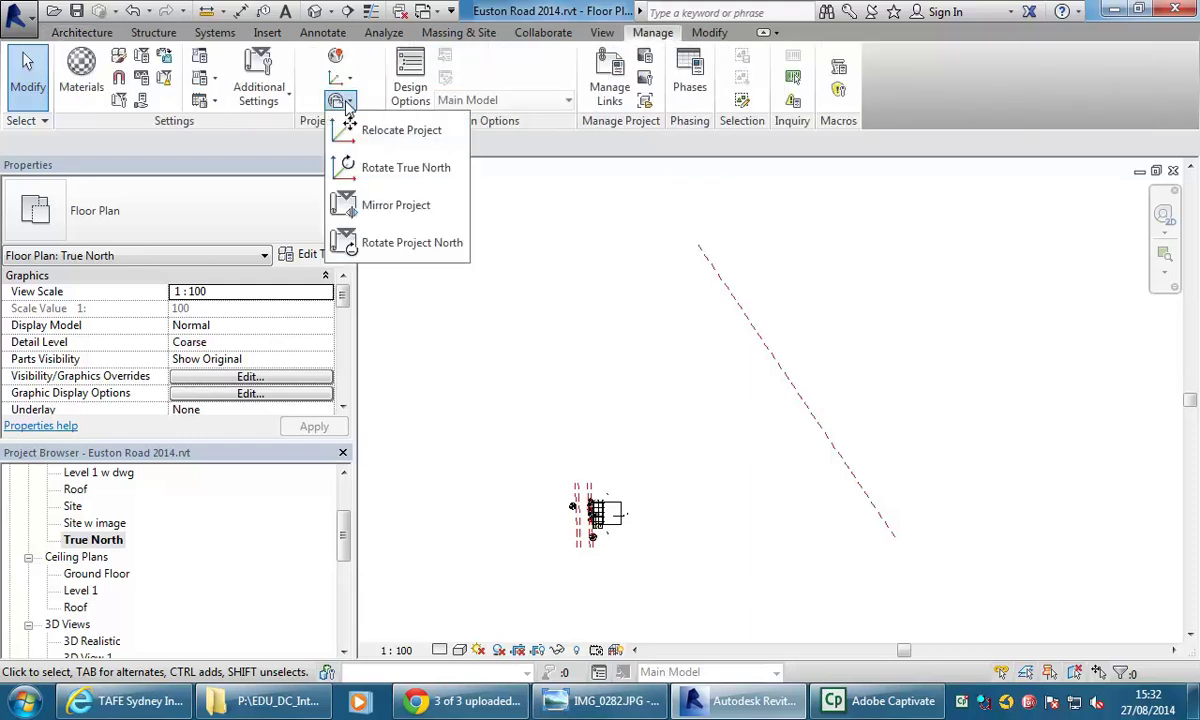
pyautogui.click(389, 168)
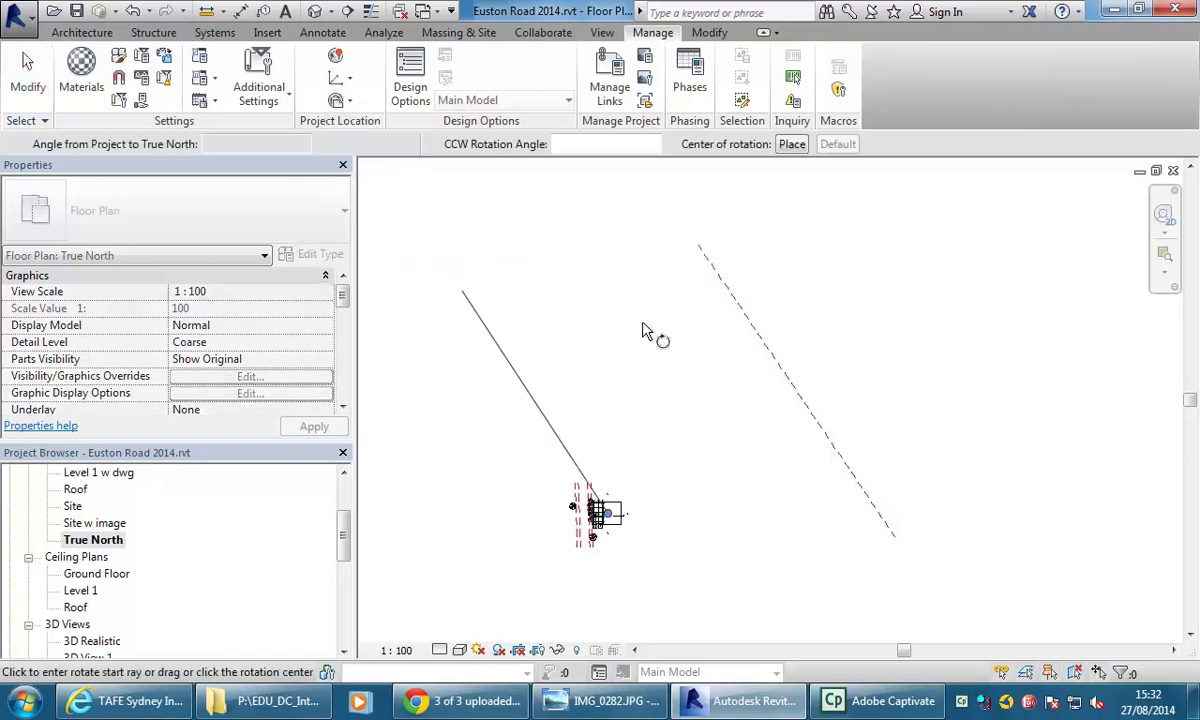
pyautogui.click(791, 144)
pyautogui.click(886, 527)
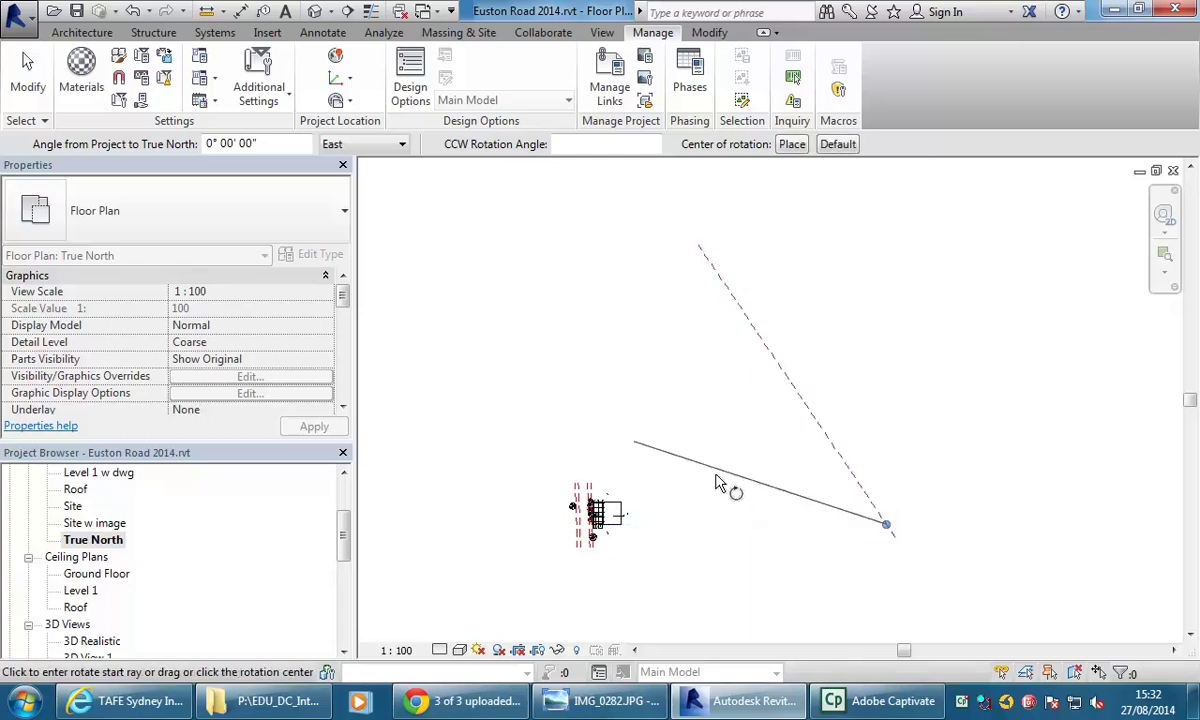
pyautogui.click(762, 341)
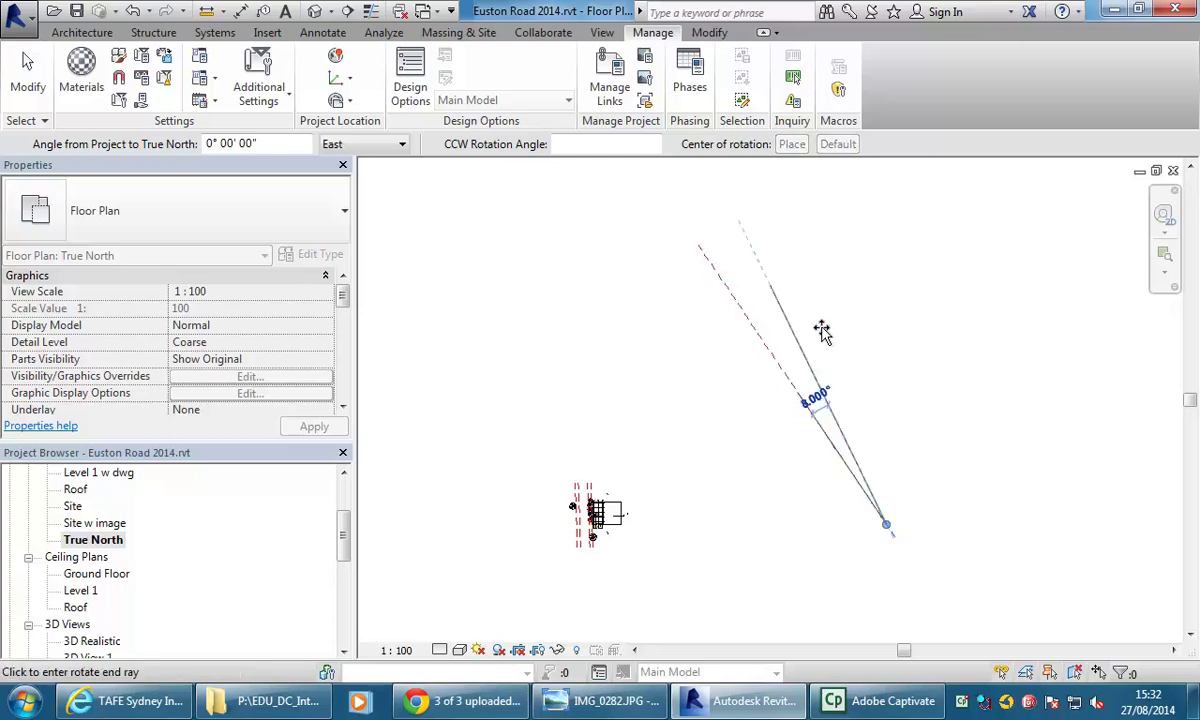
pyautogui.click(893, 326)
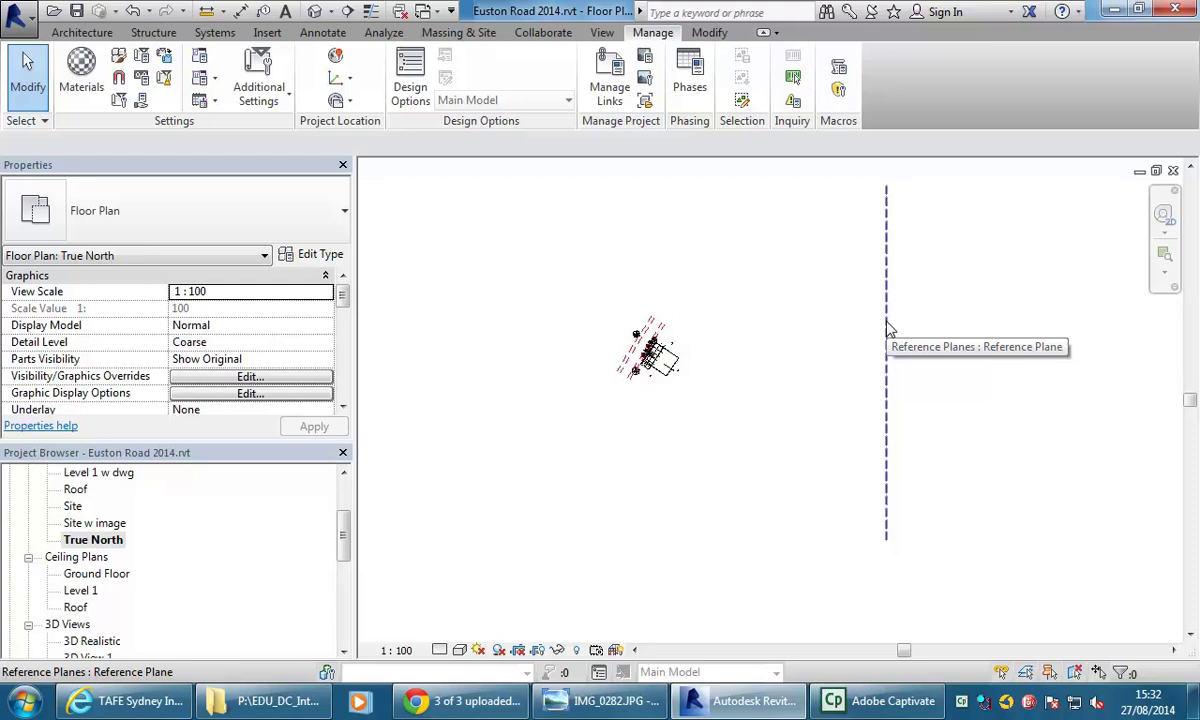
# Step: Compare the building's orientation in the Site and True North plans, and undo the True North rotation
pyautogui.click(91, 540)
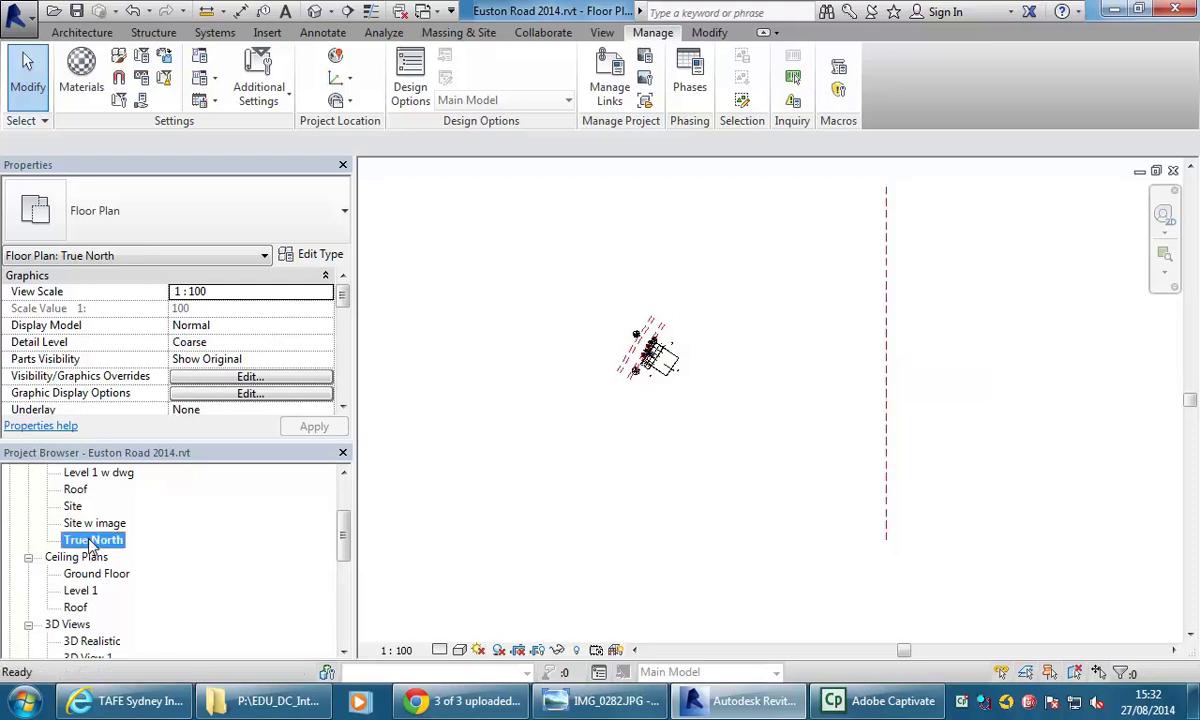
pyautogui.doubleClick(75, 506)
pyautogui.scroll(-3, 813, 360)
pyautogui.moveTo(813, 360); pyautogui.dragTo(741, 417, button='middle')
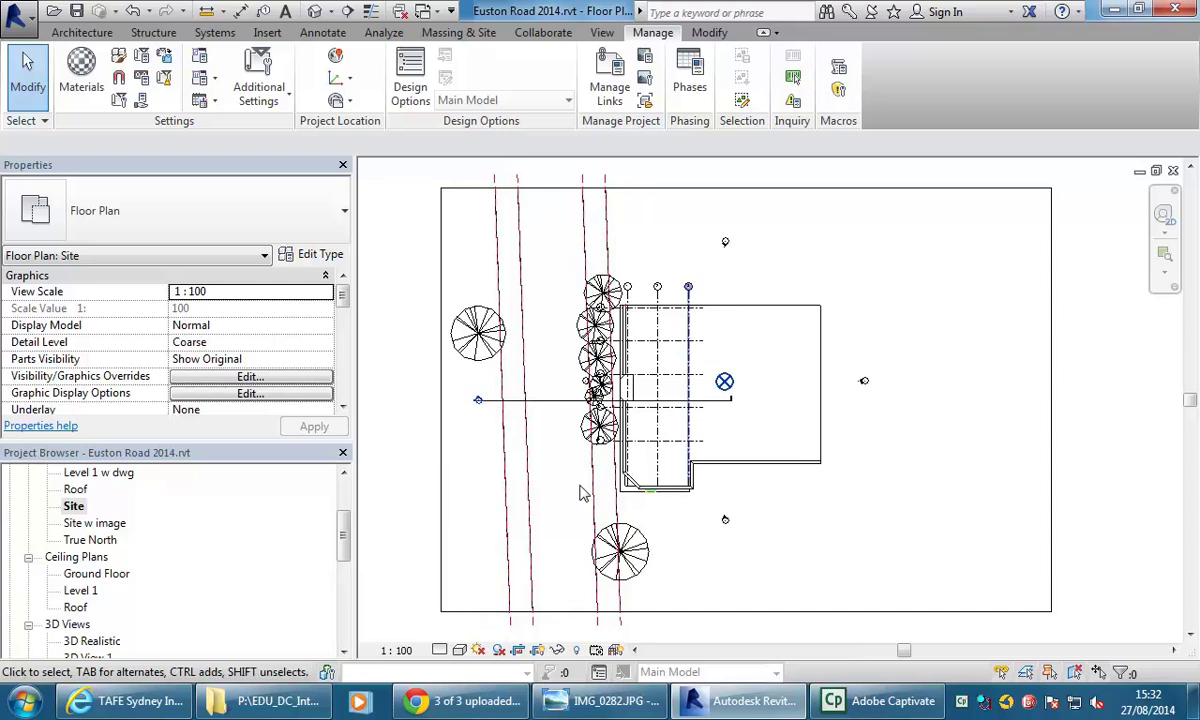
pyautogui.click(340, 103)
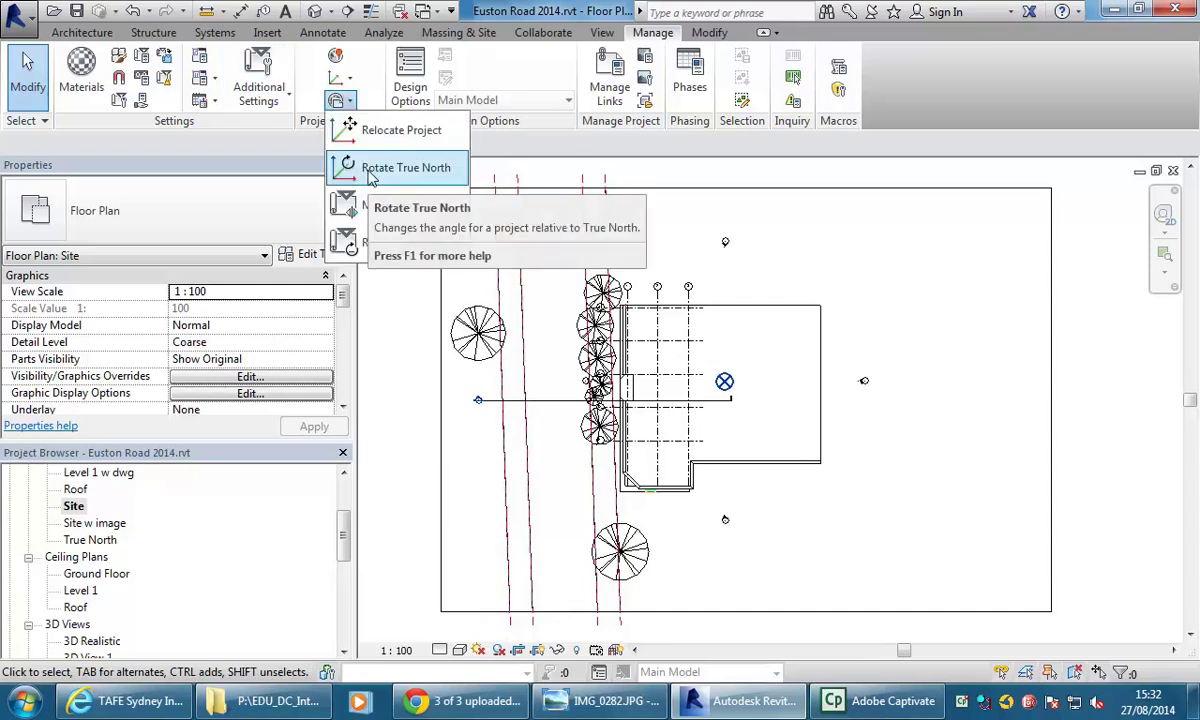
pyautogui.click(80, 540)
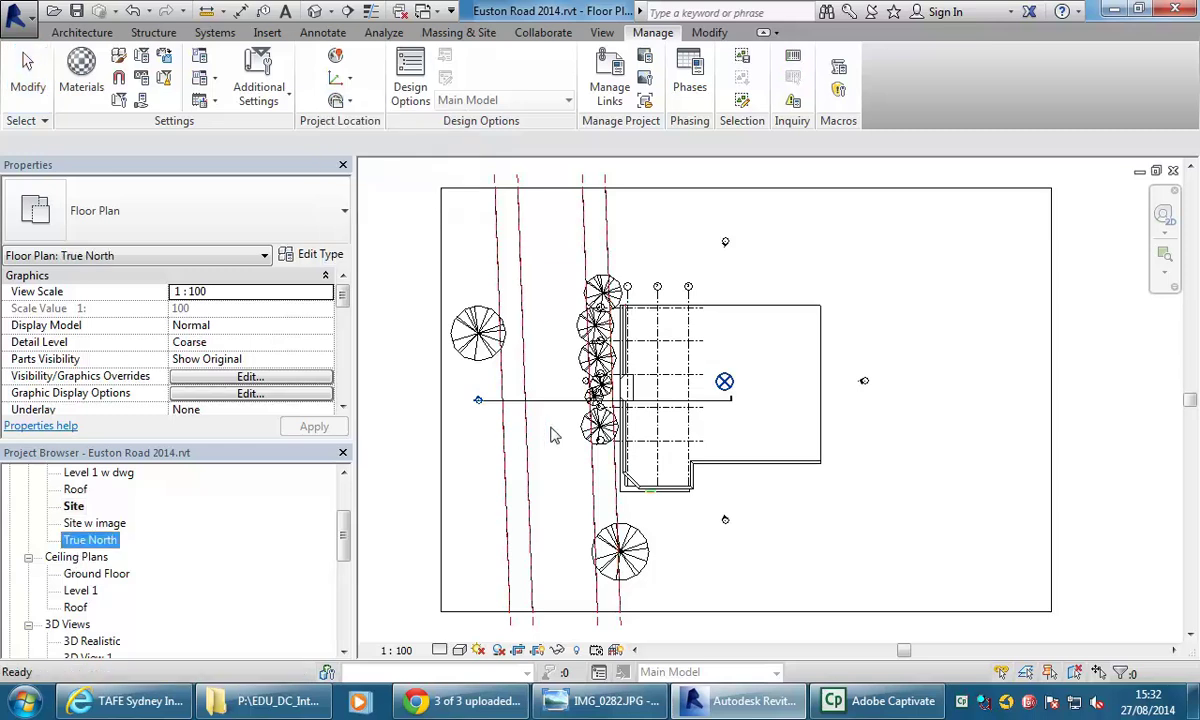
pyautogui.doubleClick(70, 541)
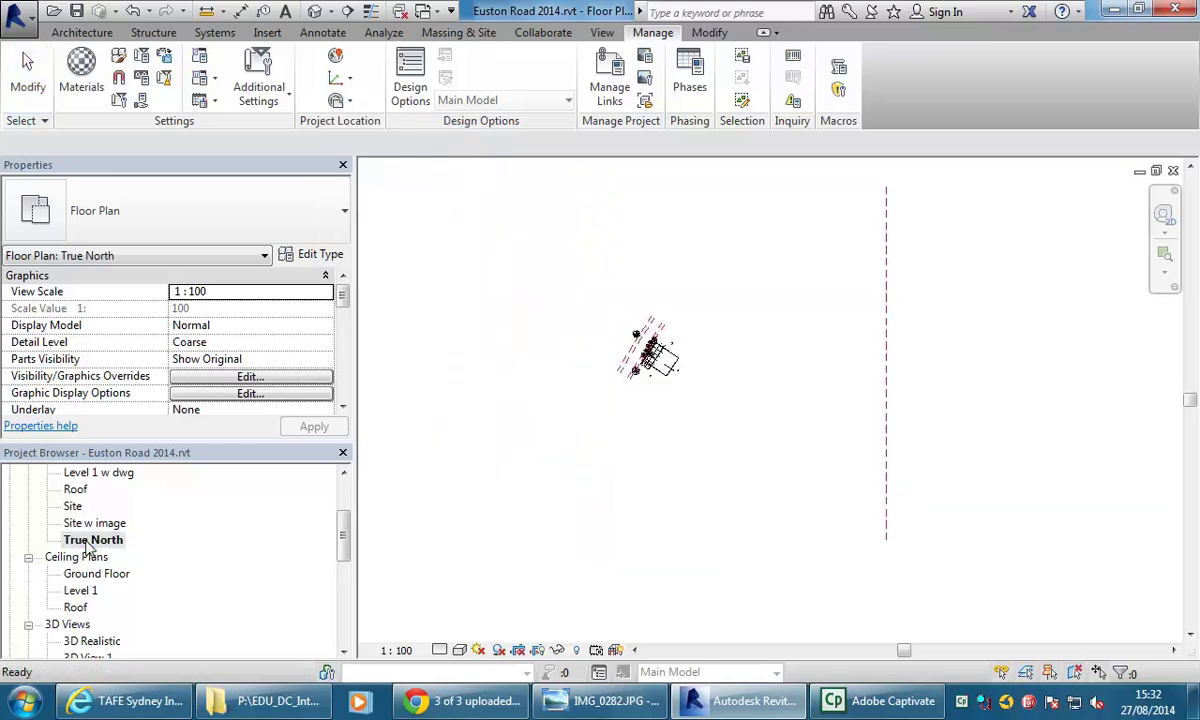
pyautogui.moveTo(743, 470); pyautogui.dragTo(694, 517, button='middle')
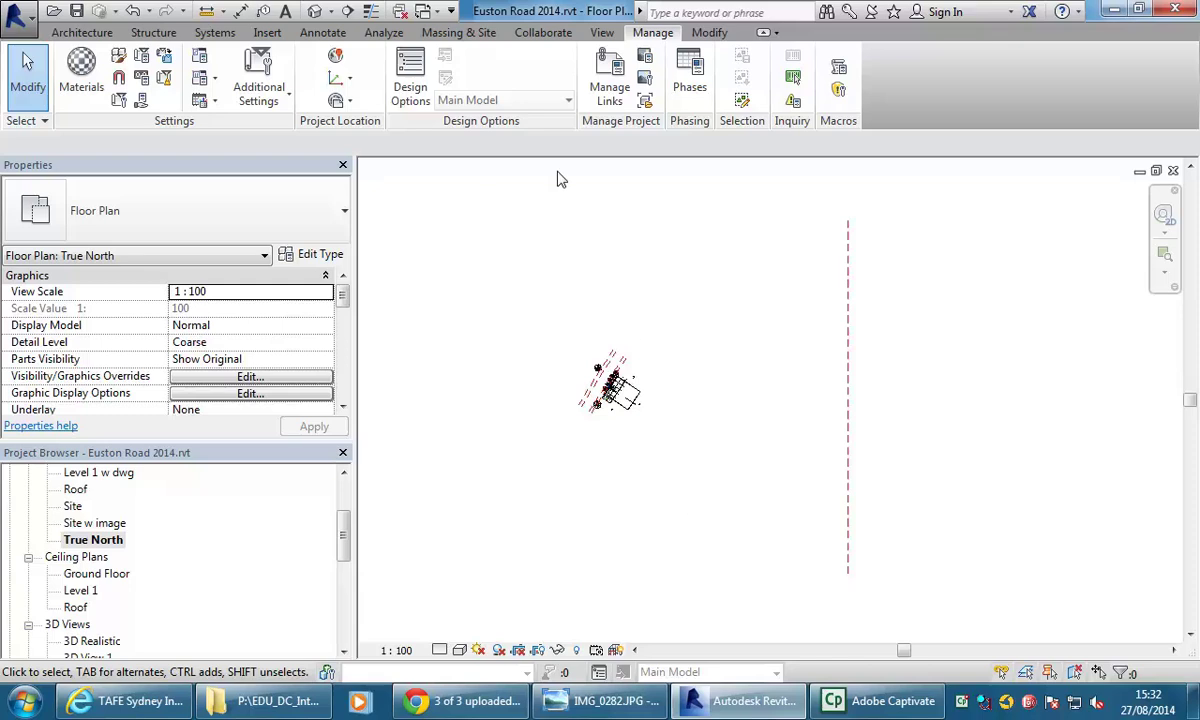
pyautogui.click(133, 12)
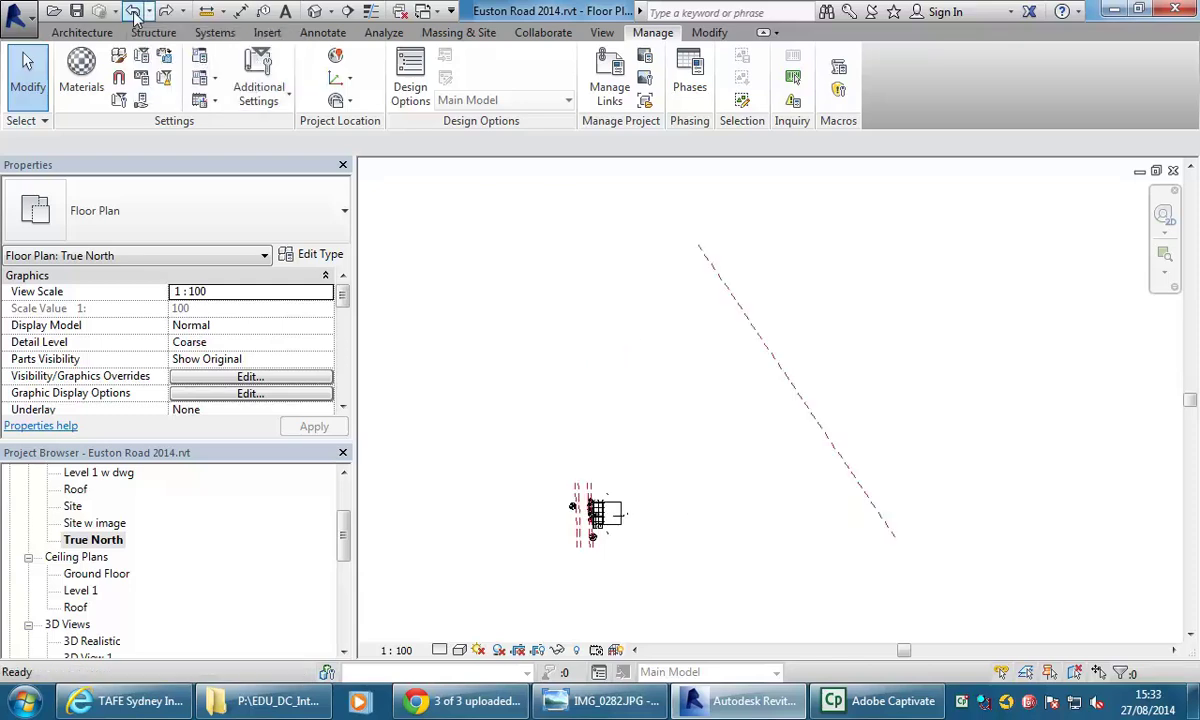
# Step: Rotate True North by 33.957° about a point on the slanted reference plane, from the plane's direction to vertical
pyautogui.click(337, 100)
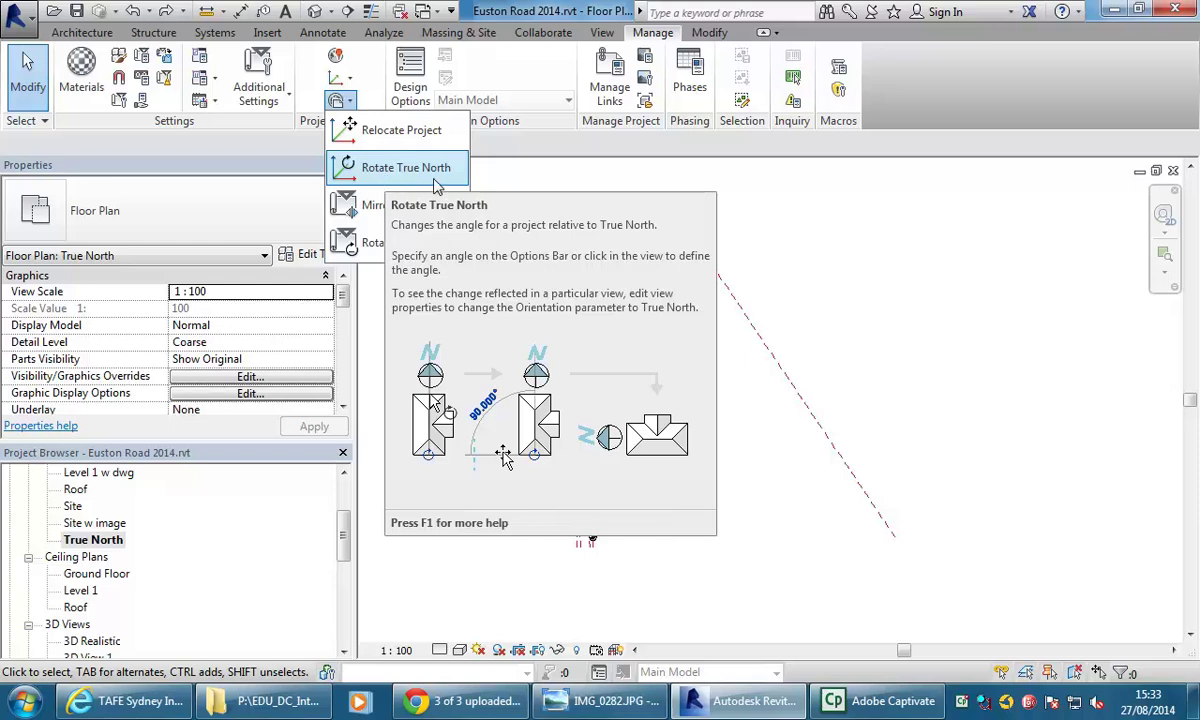
pyautogui.click(371, 172)
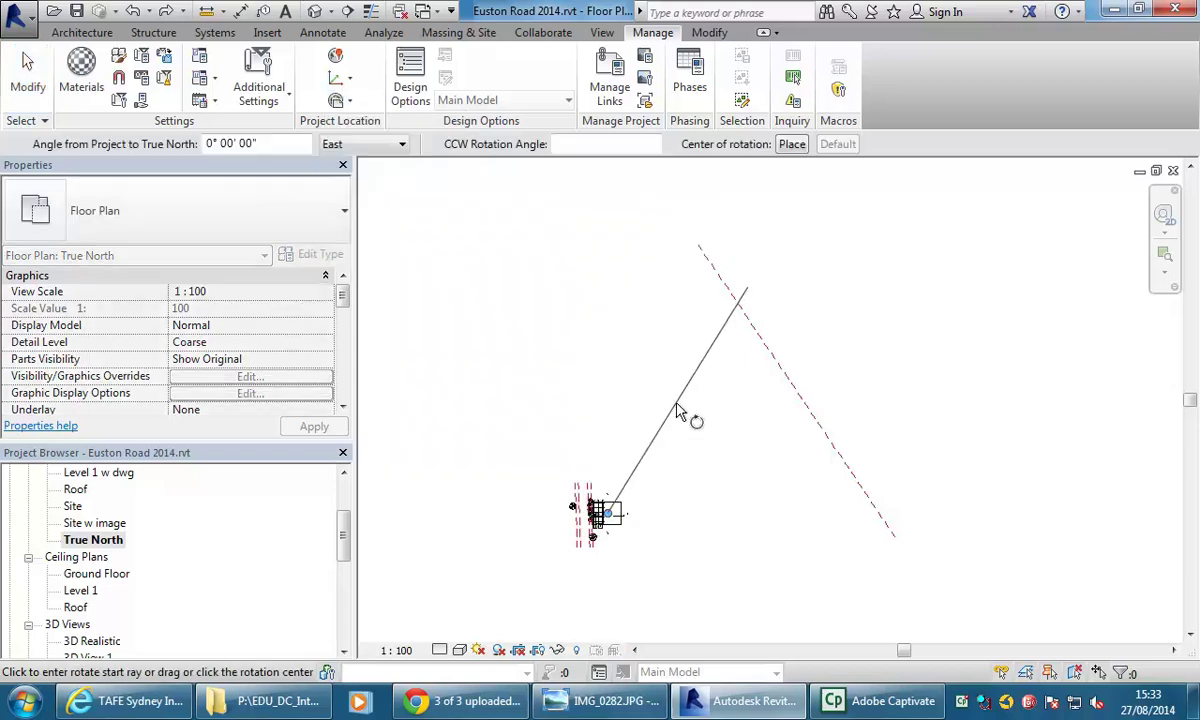
pyautogui.moveTo(627, 527); pyautogui.dragTo(868, 494)
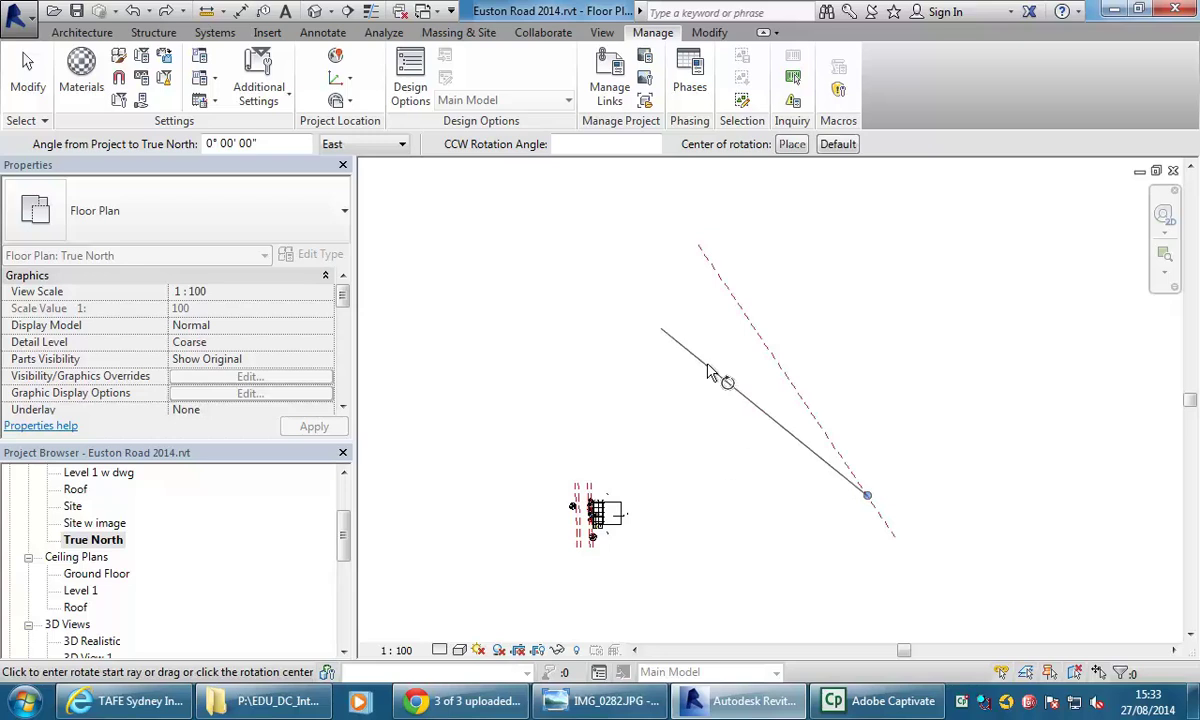
pyautogui.click(763, 352)
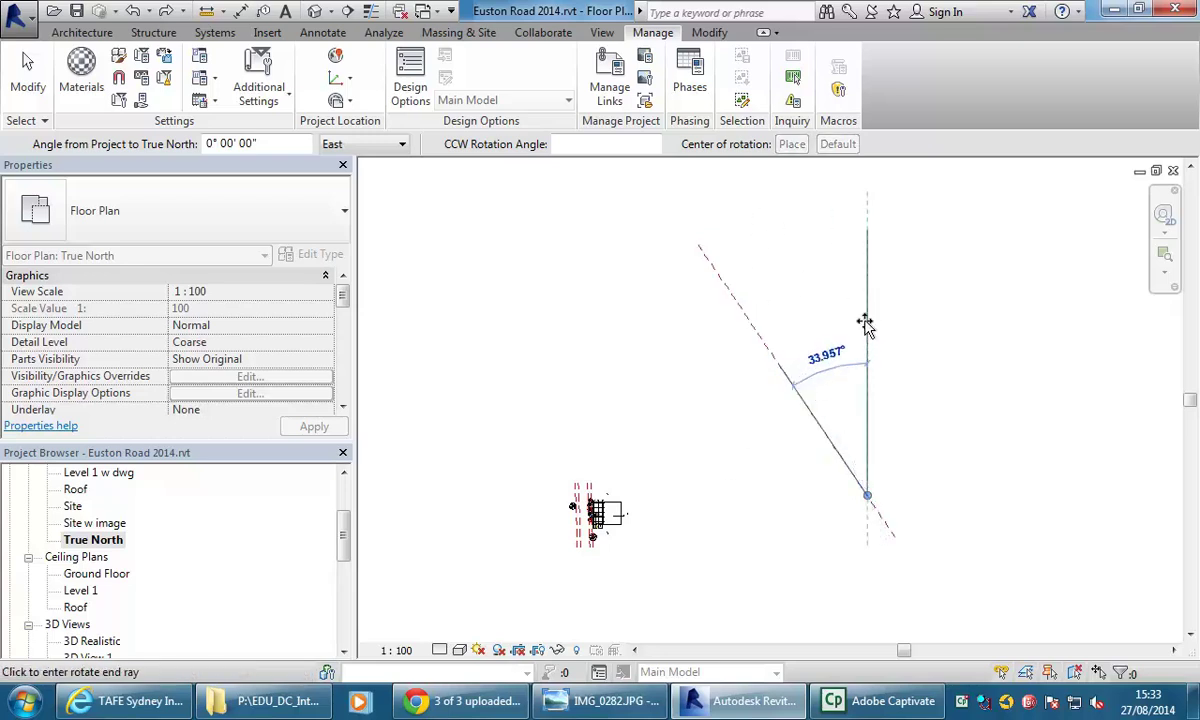
pyautogui.click(870, 323)
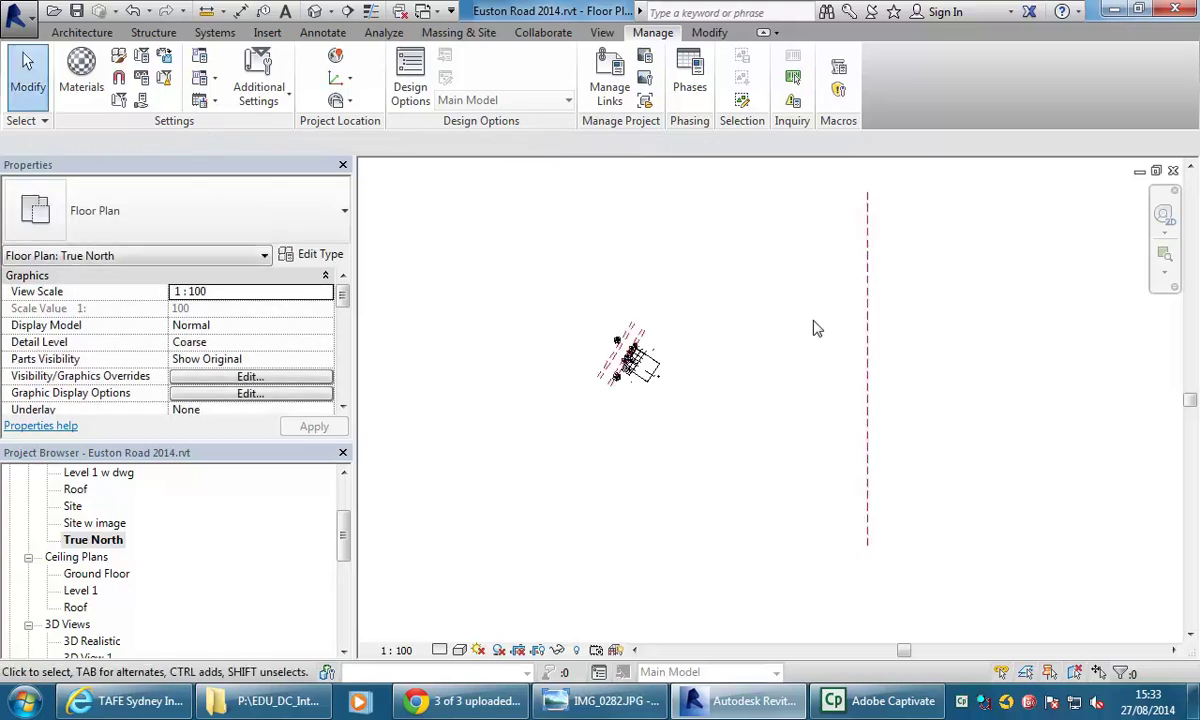
# Step: Examine the rotated building in the True North plan and compare its orientation with the Site plan
pyautogui.scroll(5, 672, 289)
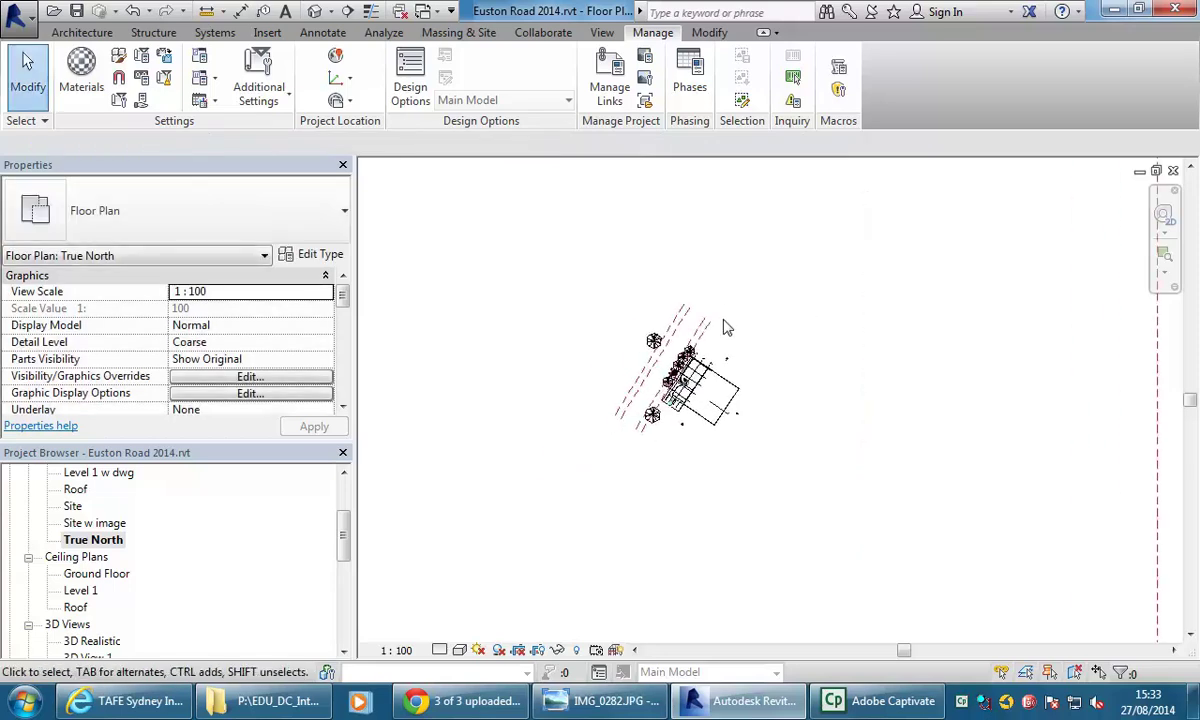
pyautogui.scroll(4, 668, 442)
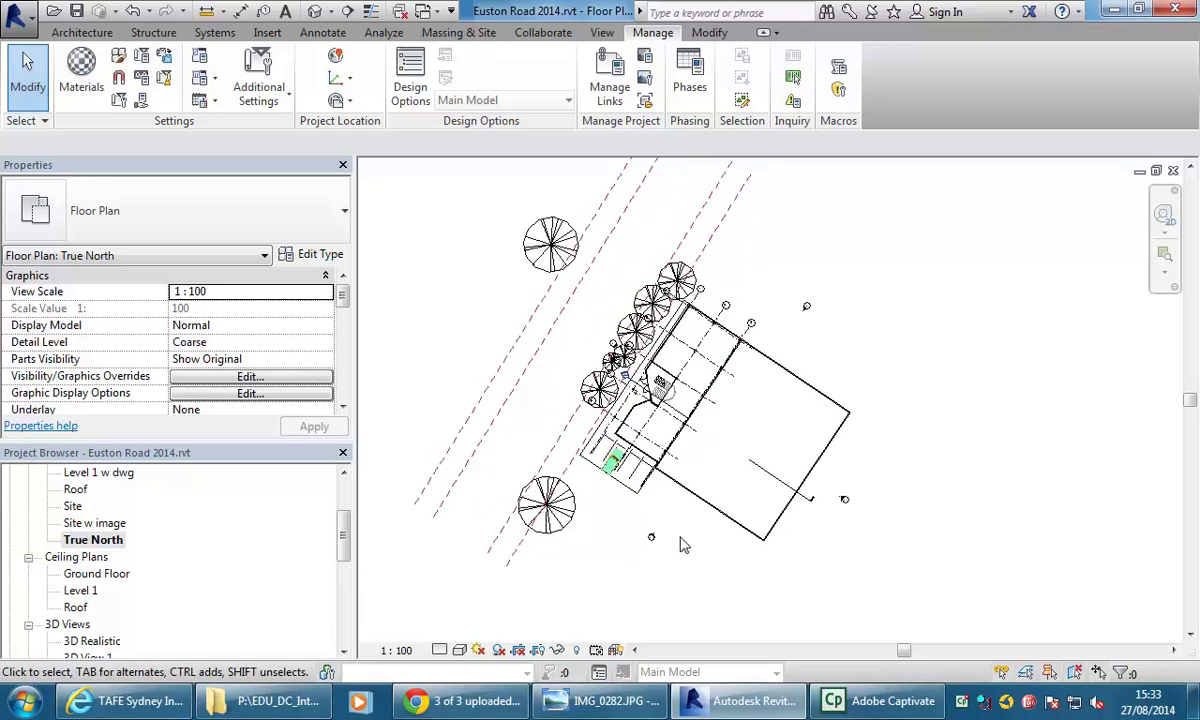
pyautogui.doubleClick(72, 506)
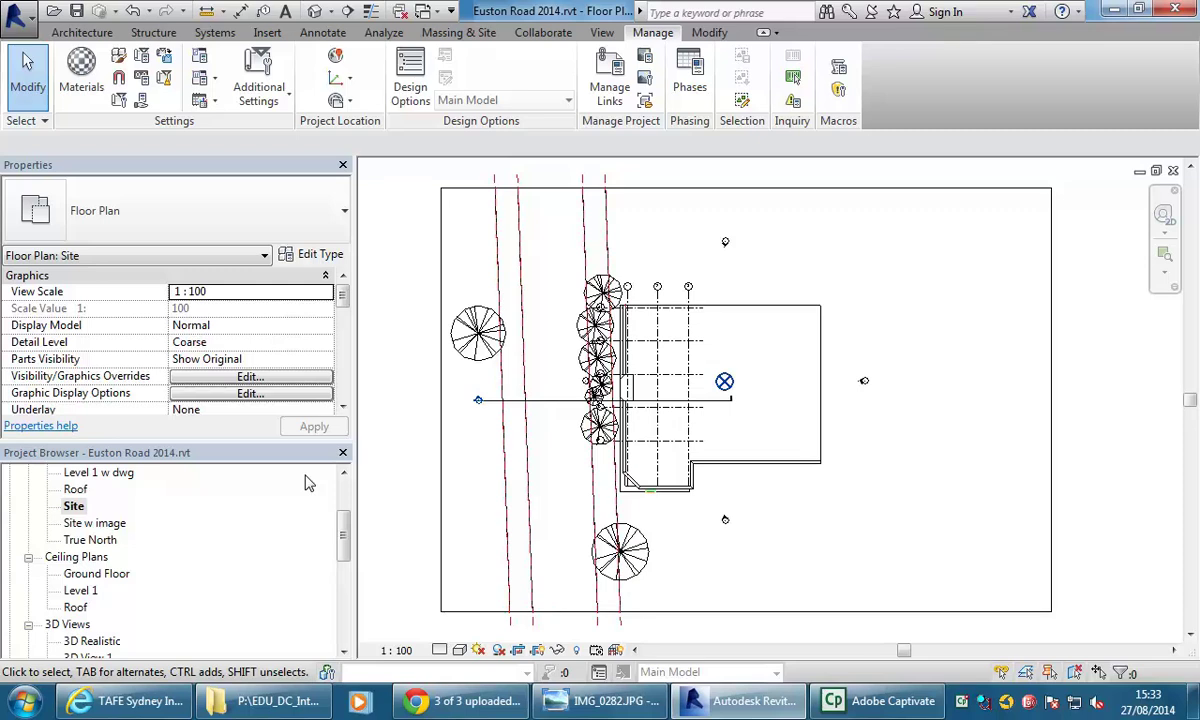
# Step: In the 3D View 1 perspective, set the sun settings to a Still solar study with the ground plane at level disabled
pyautogui.moveTo(340, 540); pyautogui.dragTo(340, 565)
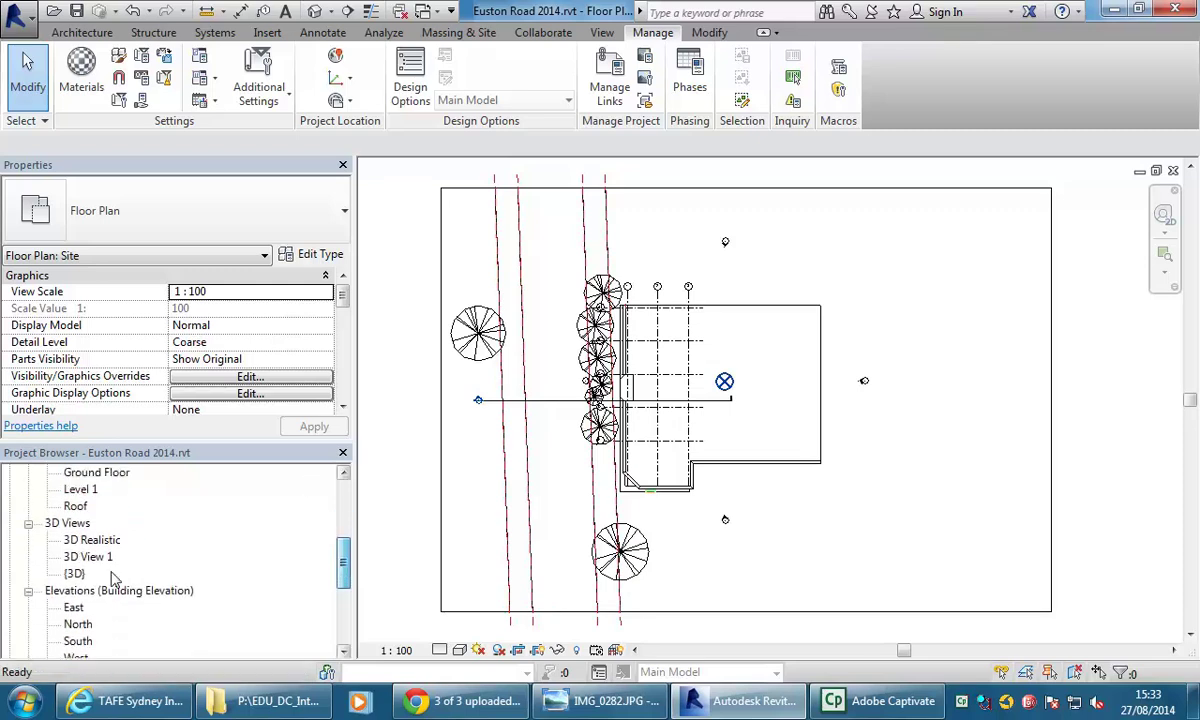
pyautogui.doubleClick(88, 557)
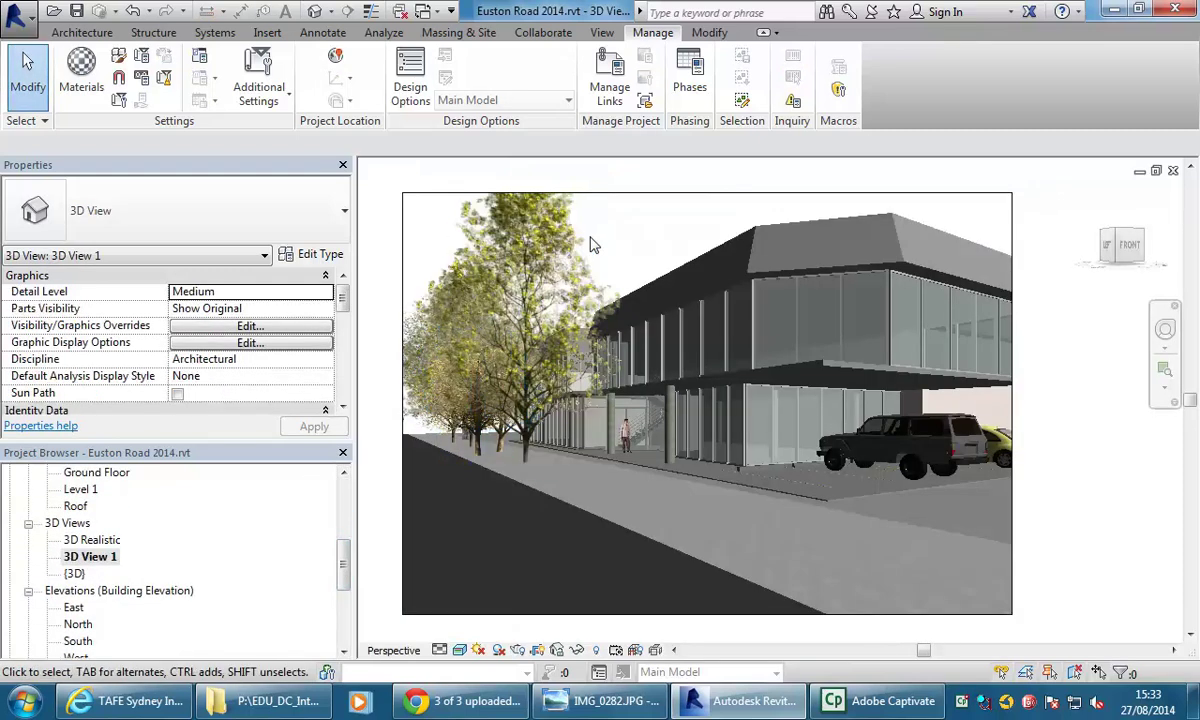
pyautogui.click(479, 650)
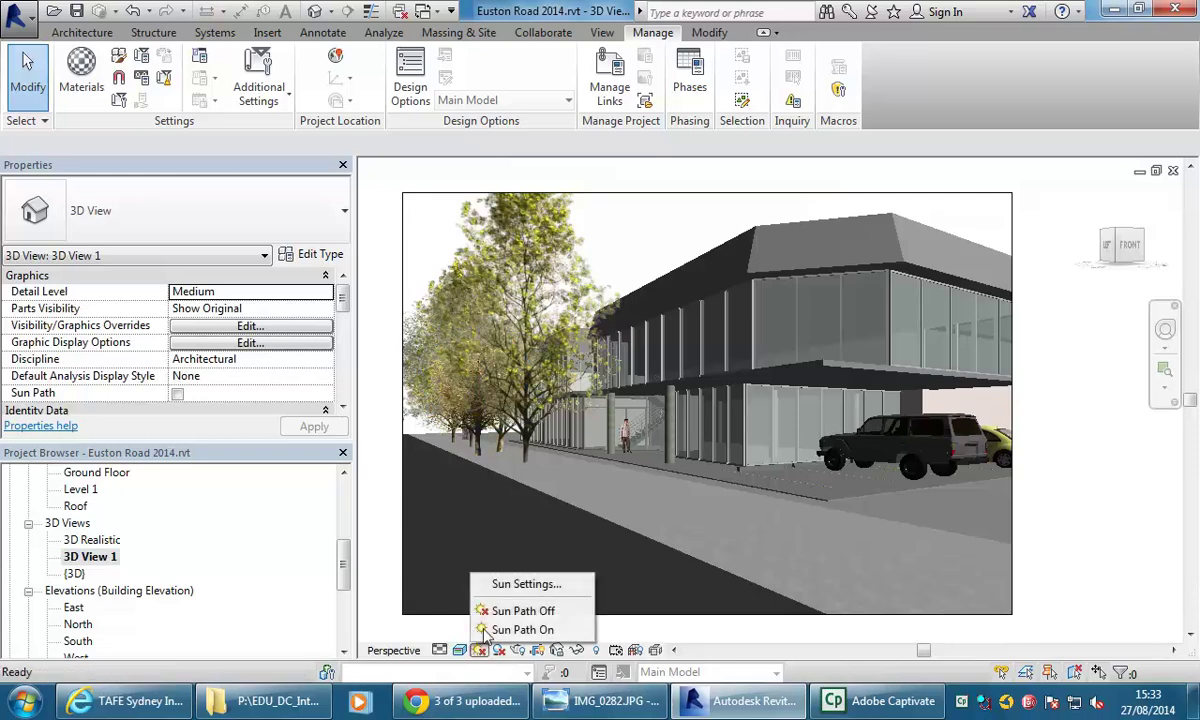
pyautogui.click(512, 586)
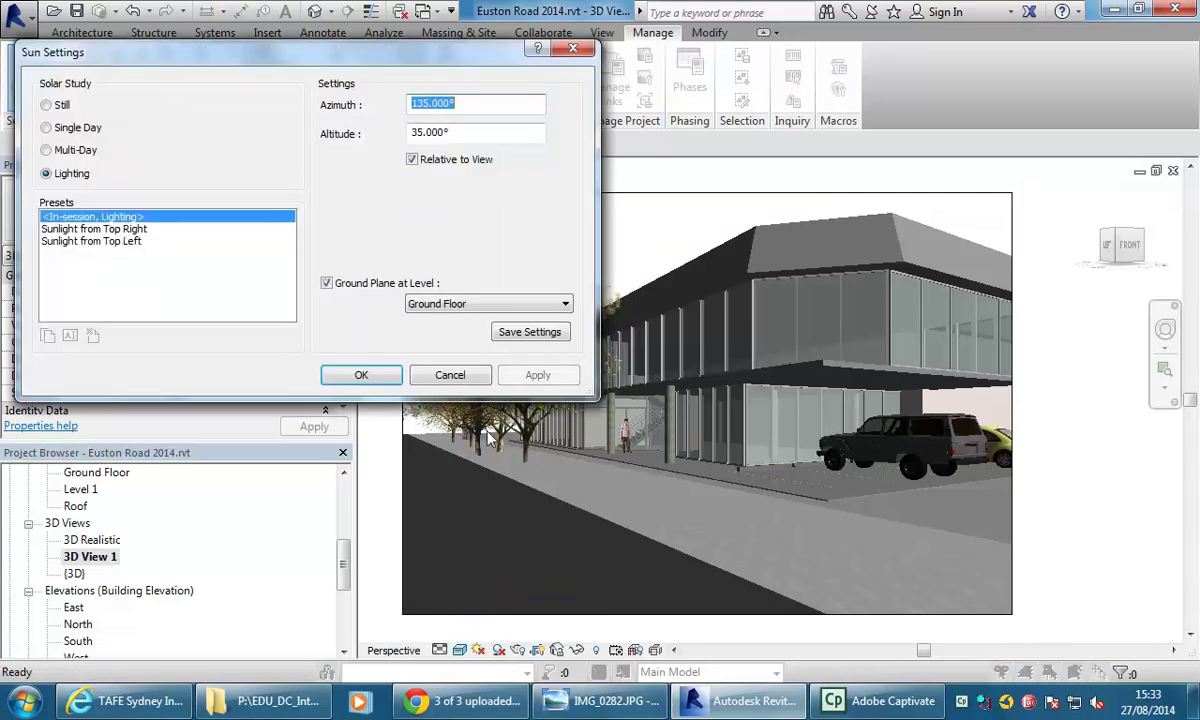
pyautogui.click(46, 106)
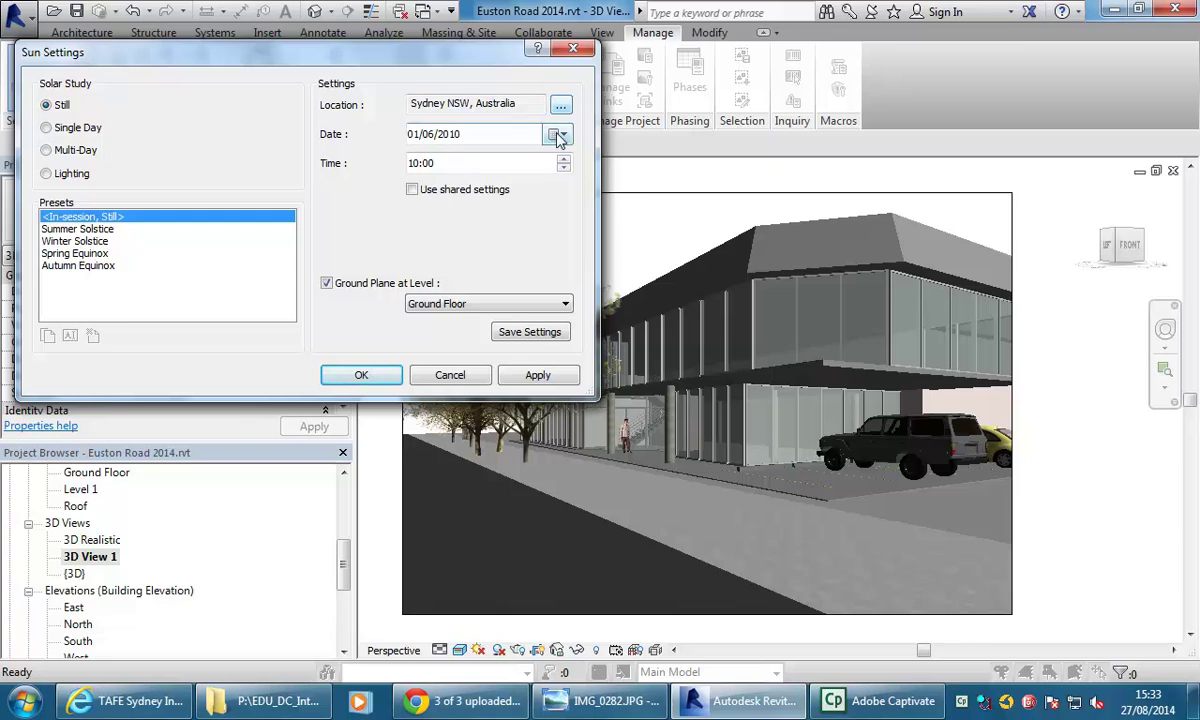
pyautogui.click(326, 283)
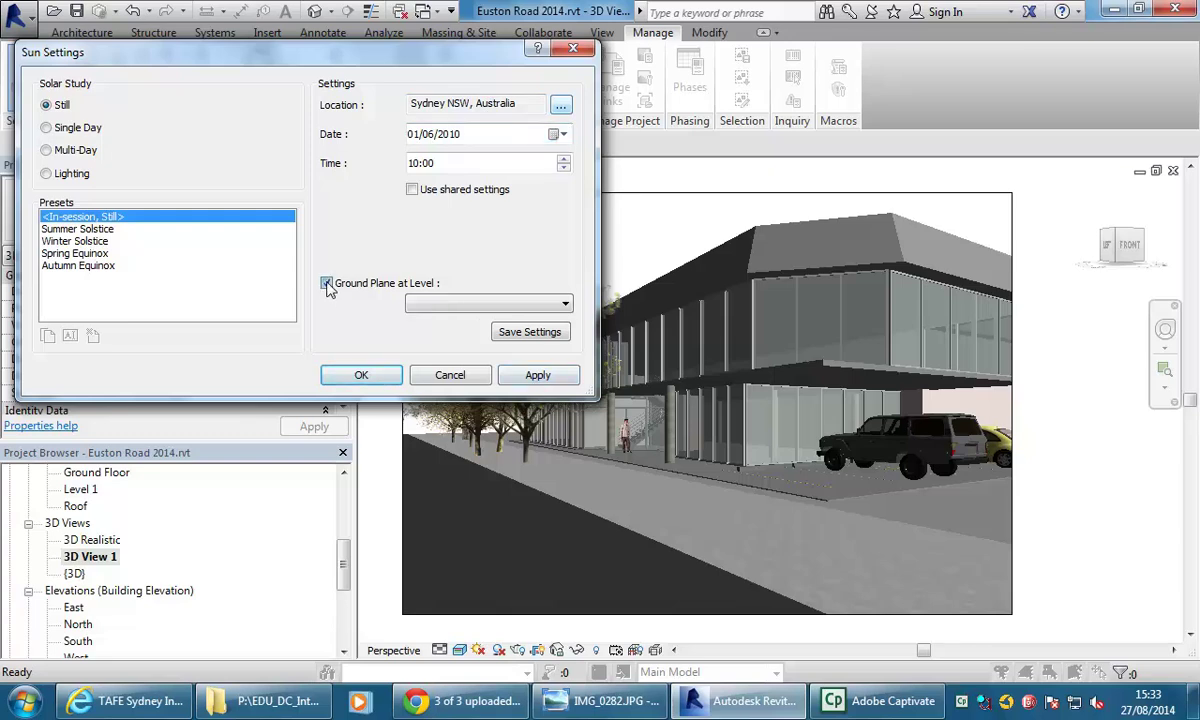
pyautogui.click(538, 376)
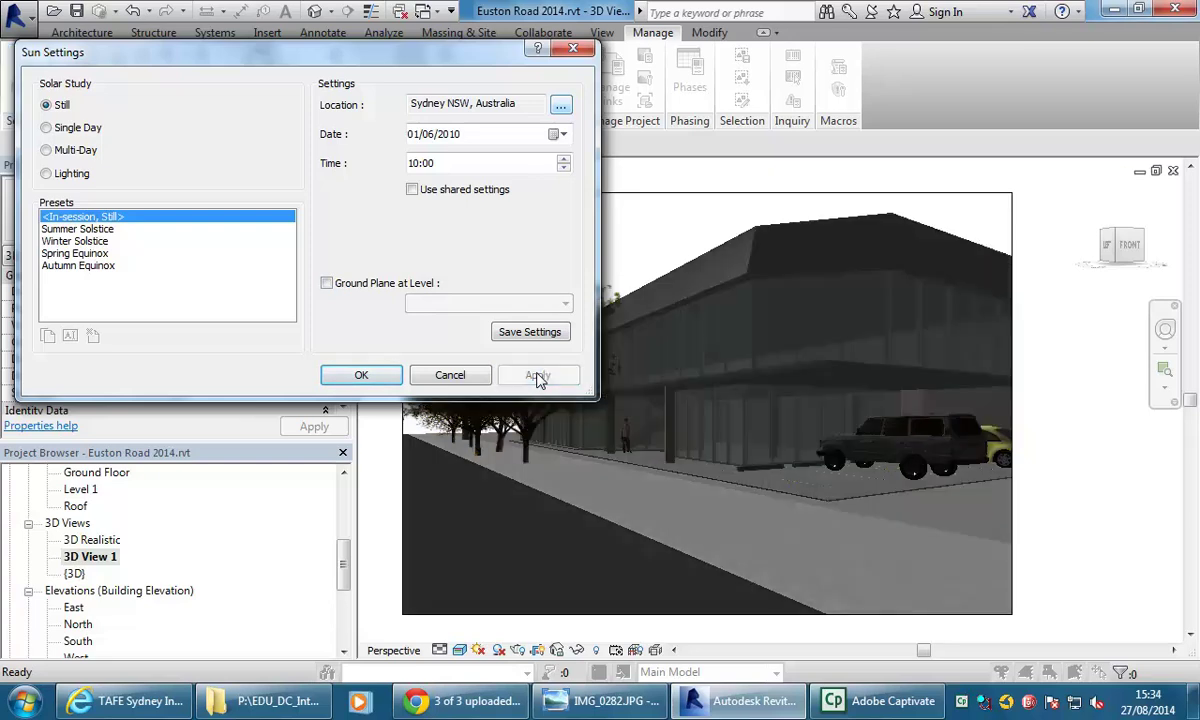
# Step: Set the still solar study's date to 22/12/2010 and accept the sun settings
pyautogui.click(561, 142)
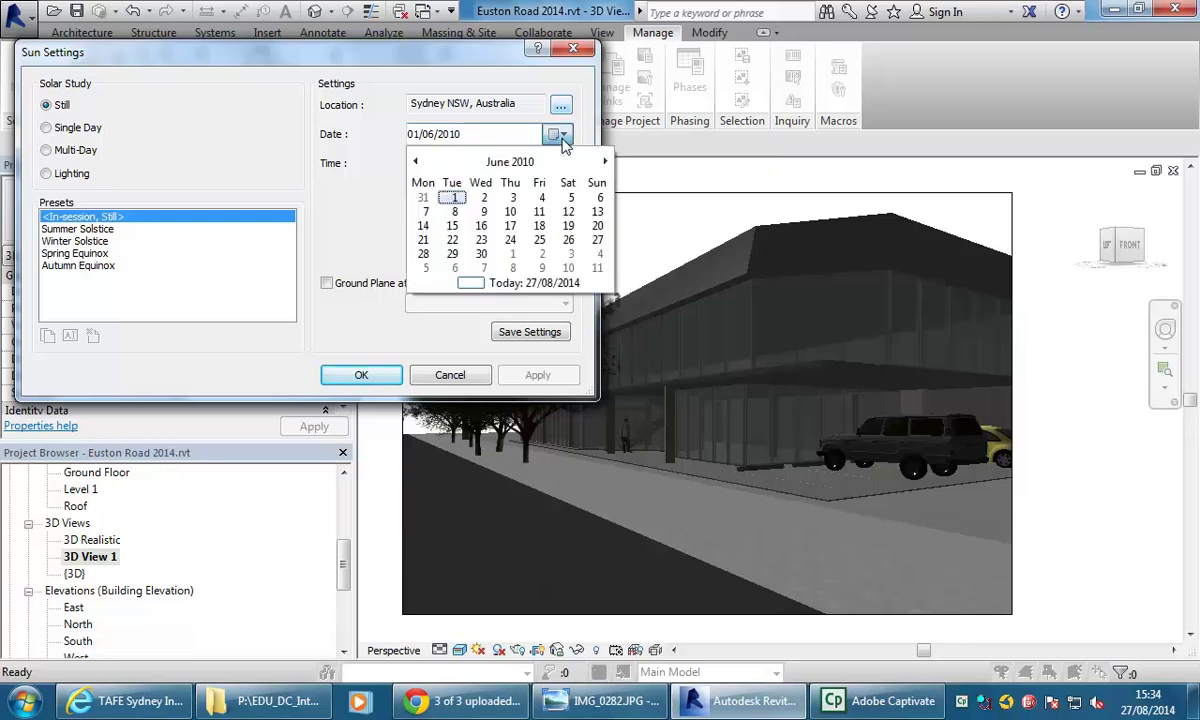
pyautogui.click(604, 161)
pyautogui.click(604, 161)
pyautogui.click(604, 161)
pyautogui.click(604, 161)
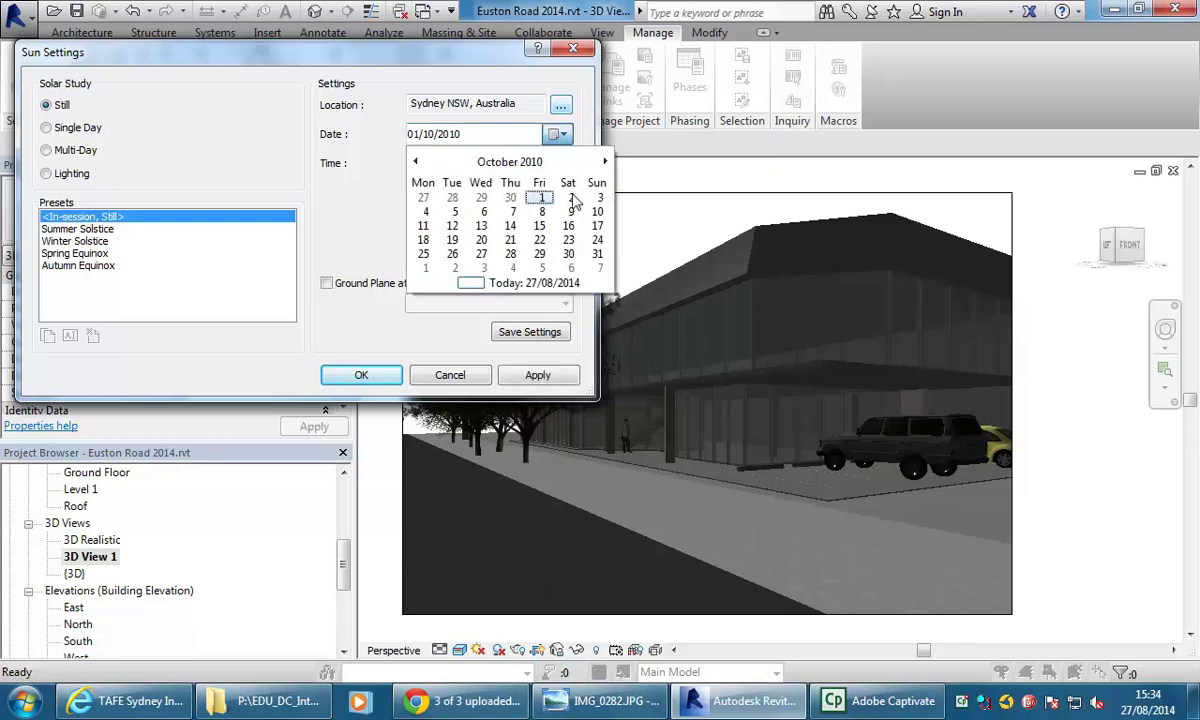
pyautogui.click(604, 161)
pyautogui.click(604, 161)
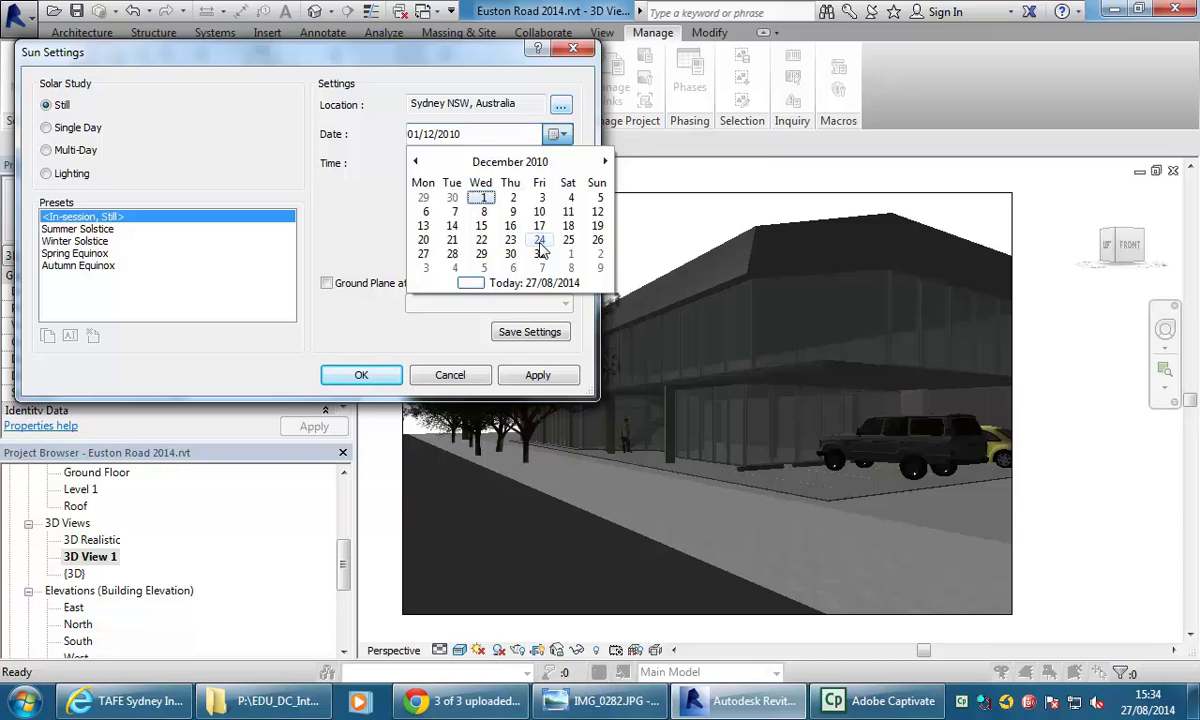
pyautogui.click(481, 239)
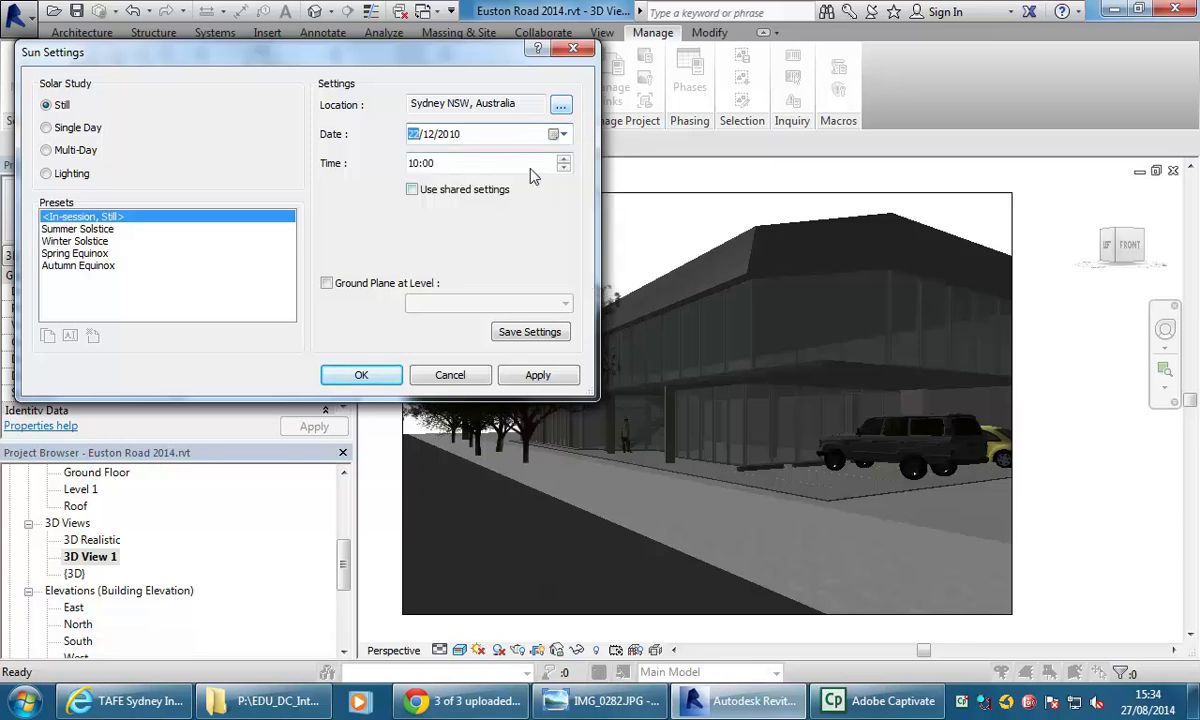
pyautogui.click(537, 374)
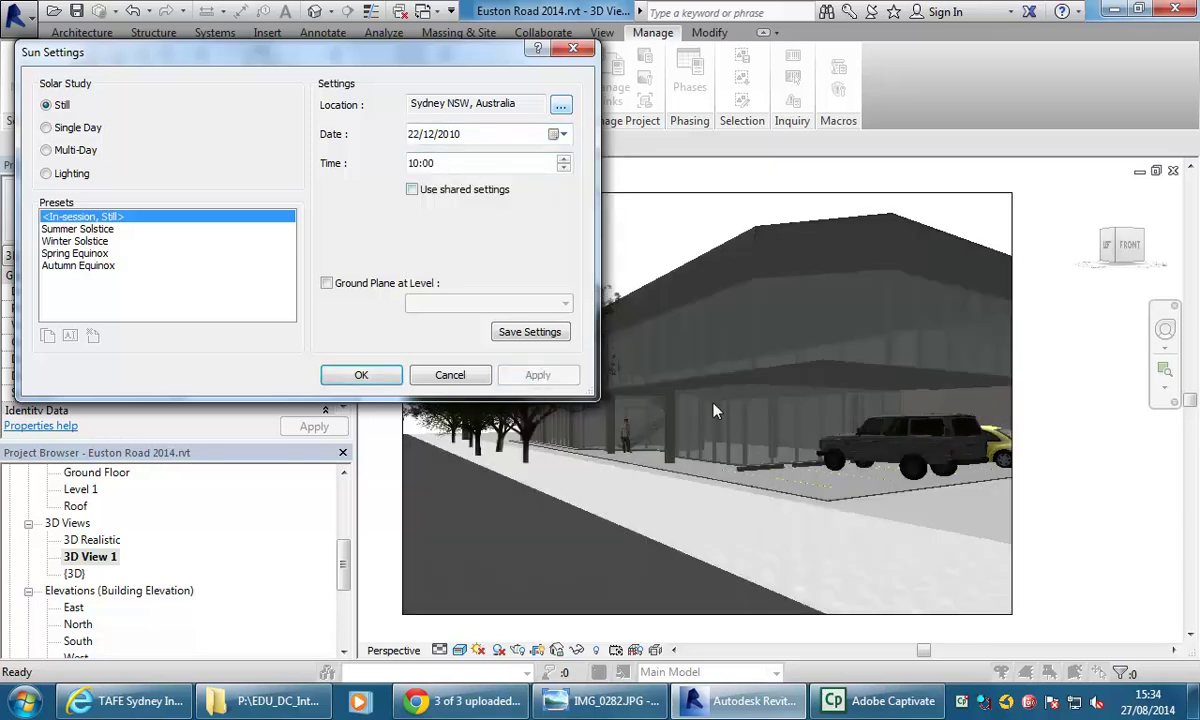
pyautogui.click(361, 374)
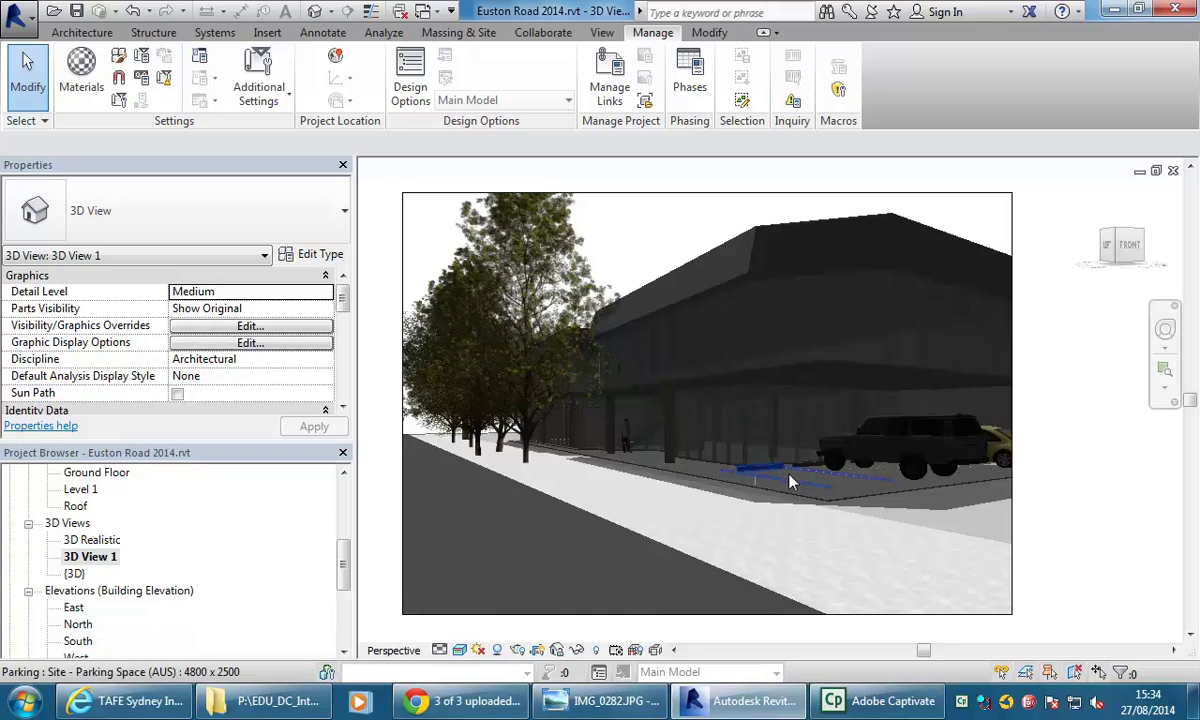
# Step: Preview the perspective's sunlight at 12:00 and 14:00, and set the still solar study's time to 16:00
pyautogui.click(481, 649)
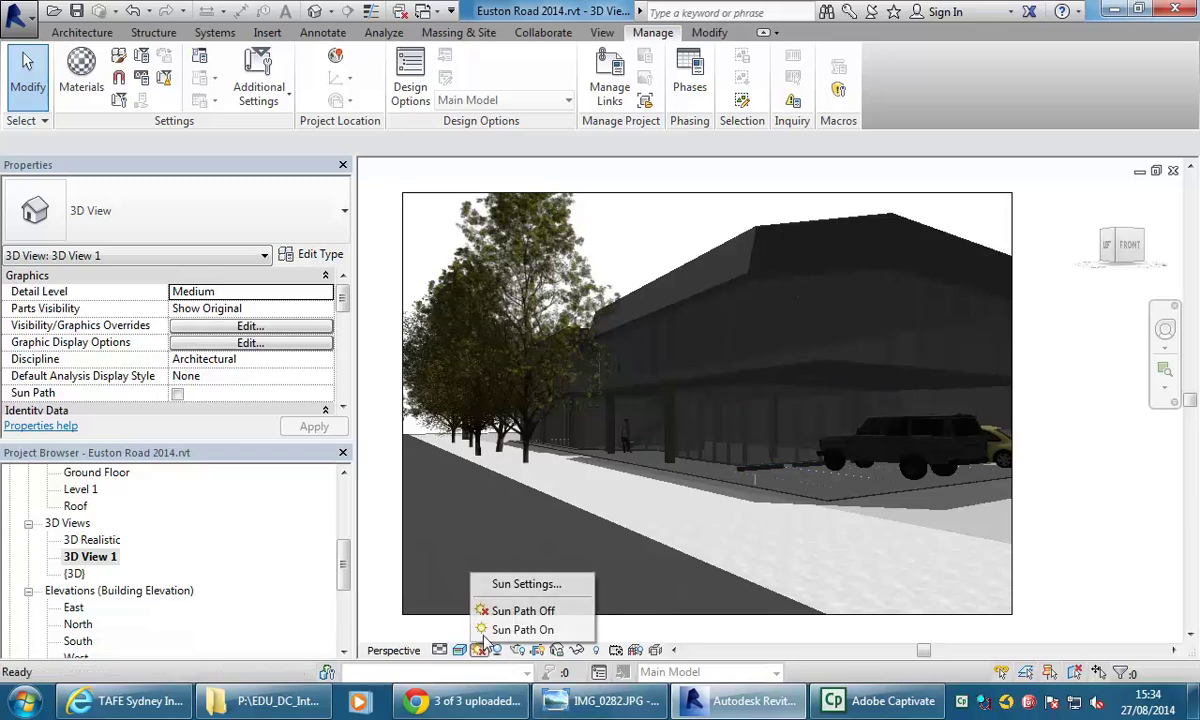
pyautogui.click(515, 588)
pyautogui.click(563, 157)
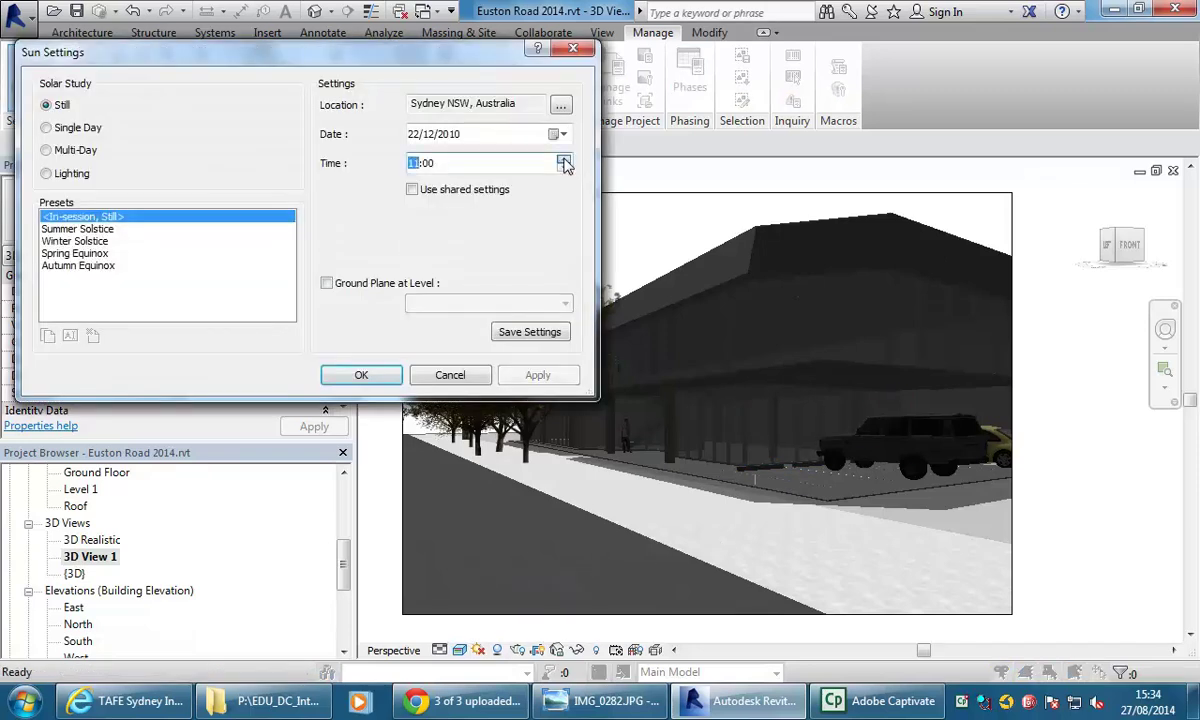
pyautogui.click(537, 377)
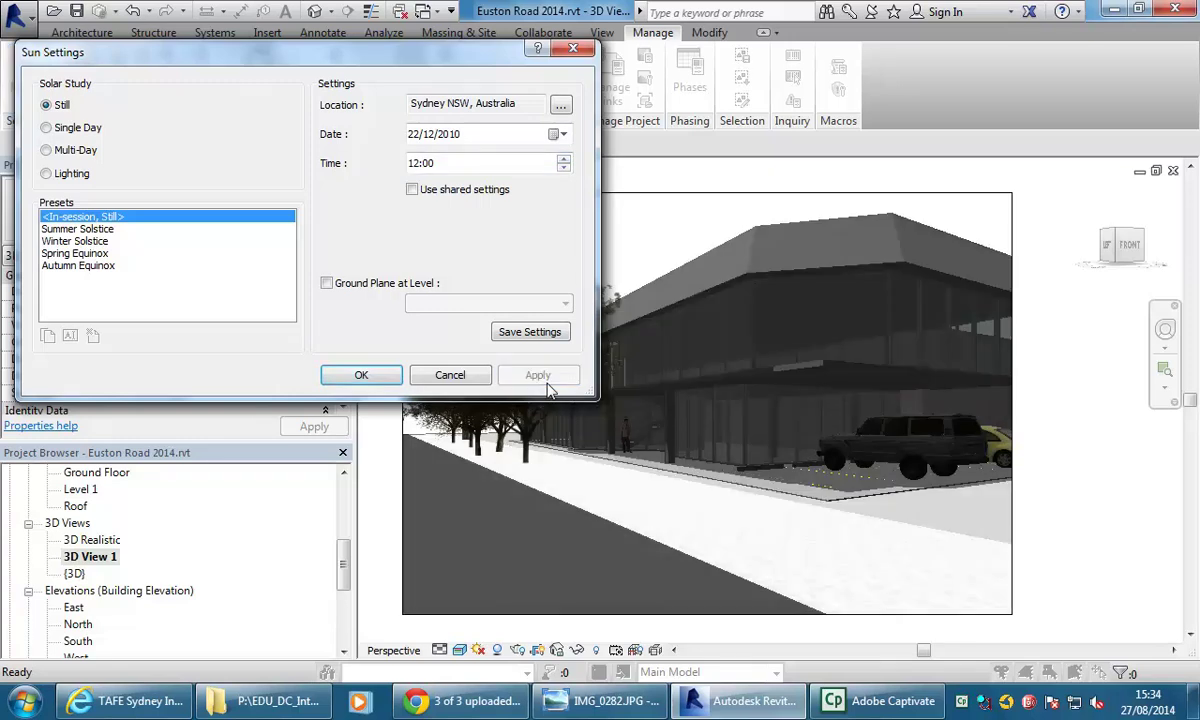
pyautogui.click(563, 157)
pyautogui.click(563, 157)
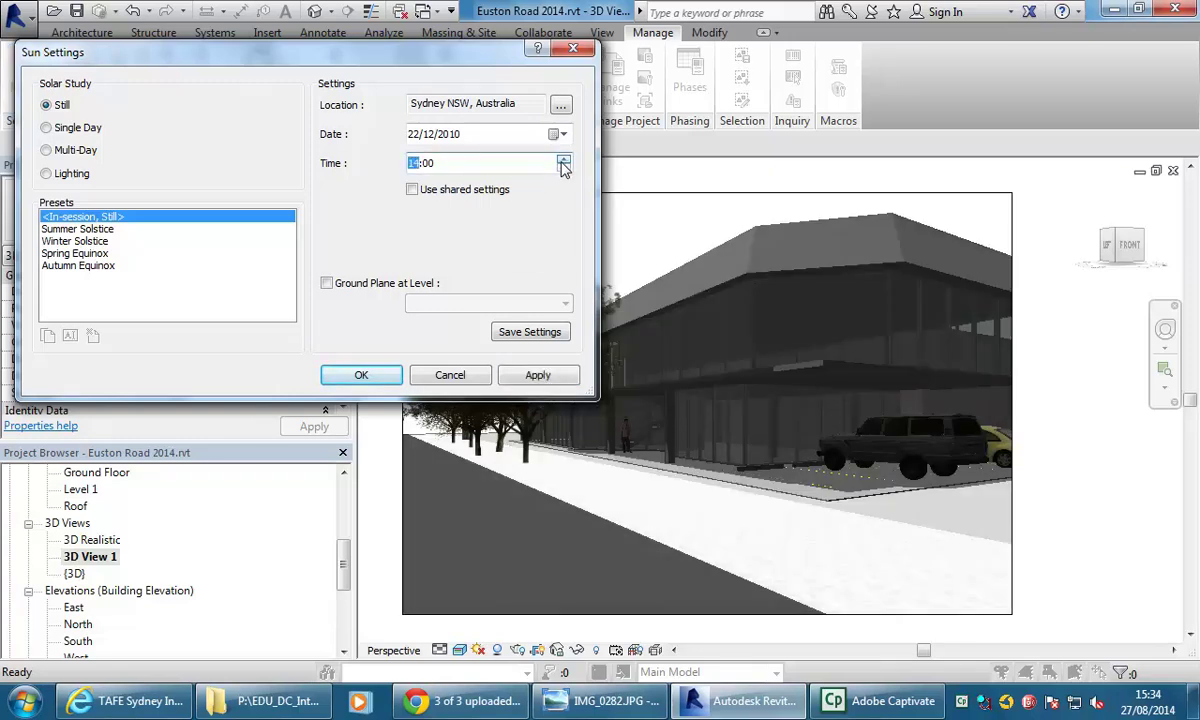
pyautogui.click(547, 378)
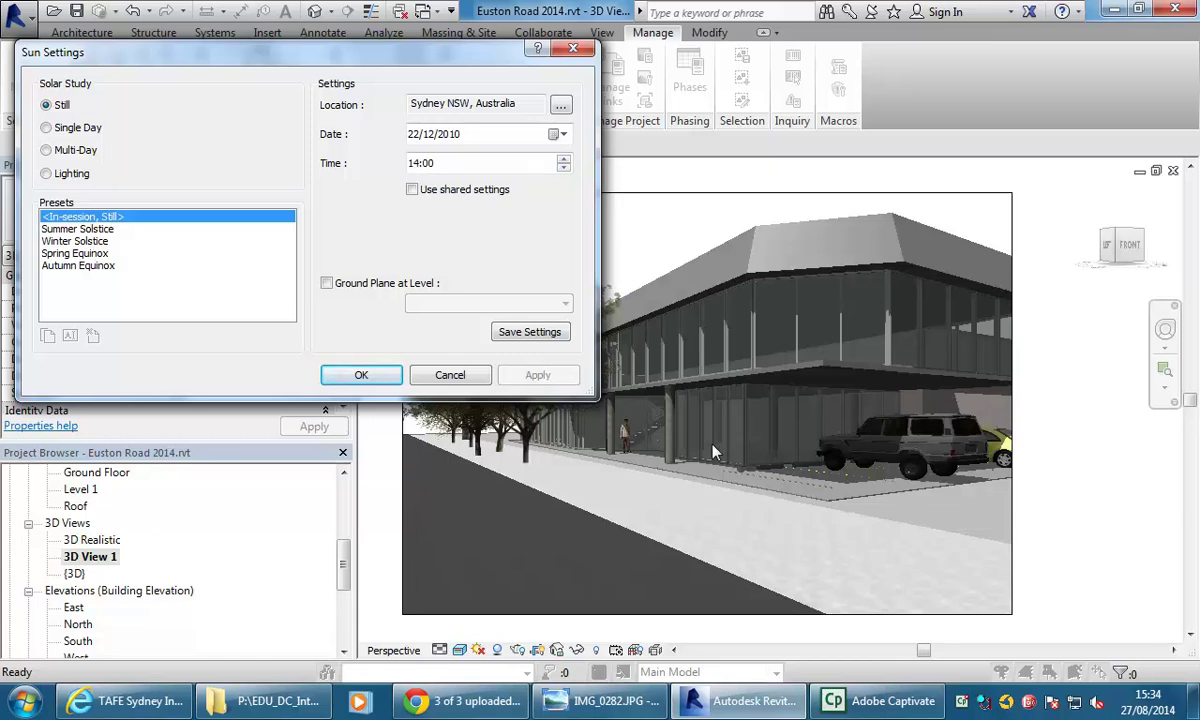
pyautogui.click(562, 158)
pyautogui.click(563, 158)
pyautogui.click(537, 376)
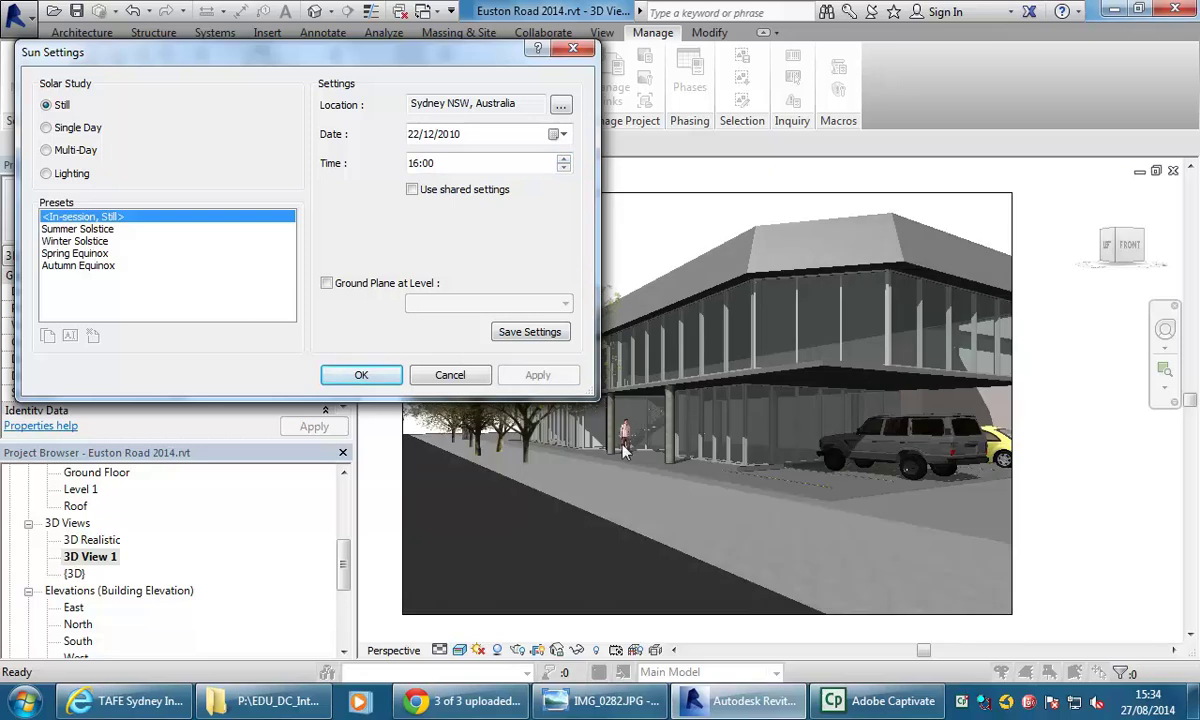
pyautogui.click(362, 376)
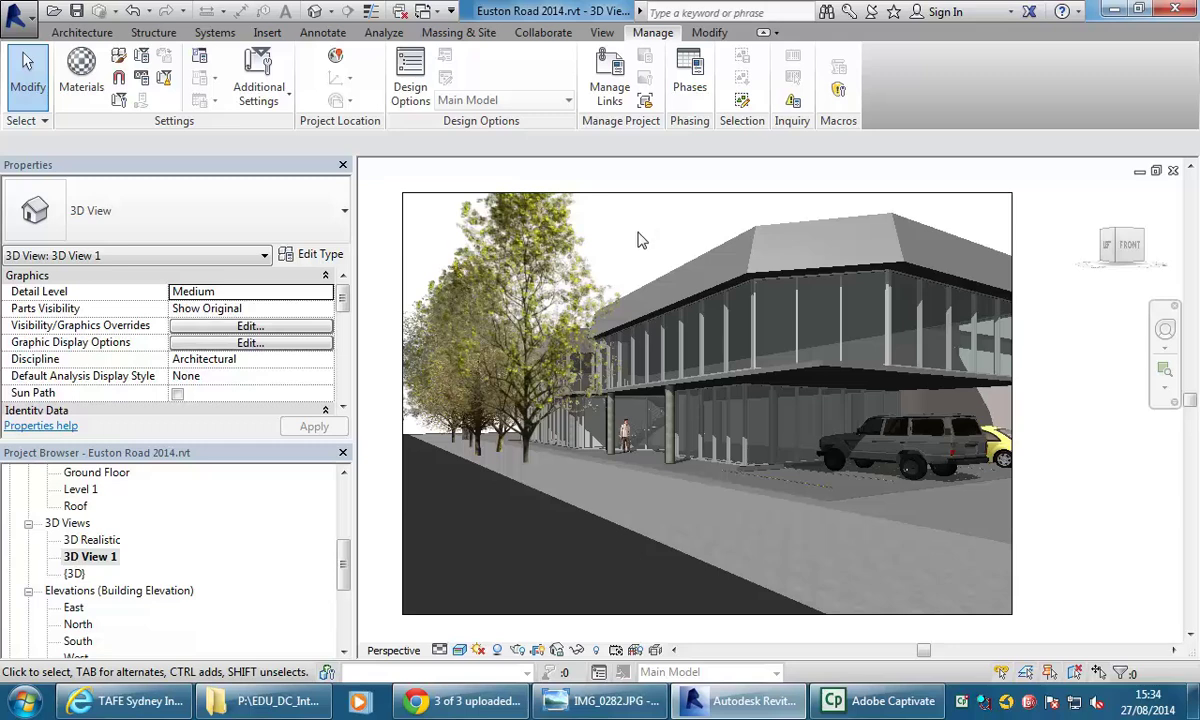
# Step: Reopen the Site floor plan and pull in the right, upper and lower edges of its crop region around the building and street
pyautogui.moveTo(344, 575); pyautogui.dragTo(343, 505)
pyautogui.click(75, 592)
pyautogui.doubleClick(75, 592)
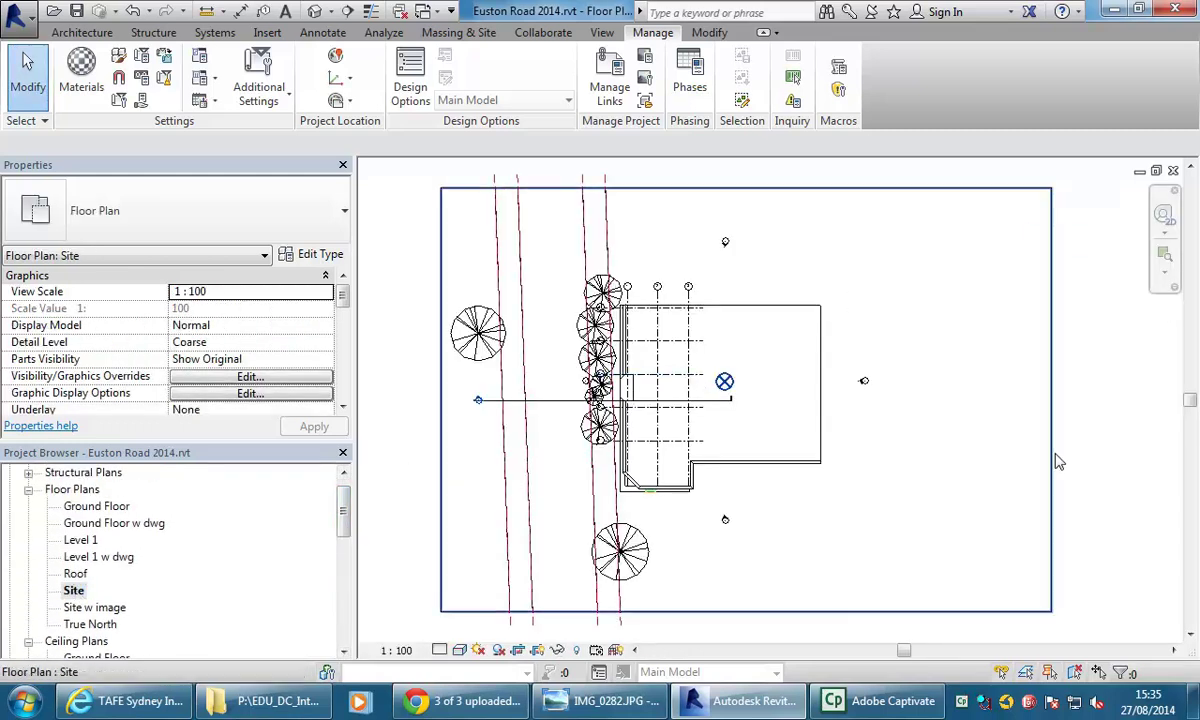
pyautogui.click(1050, 400)
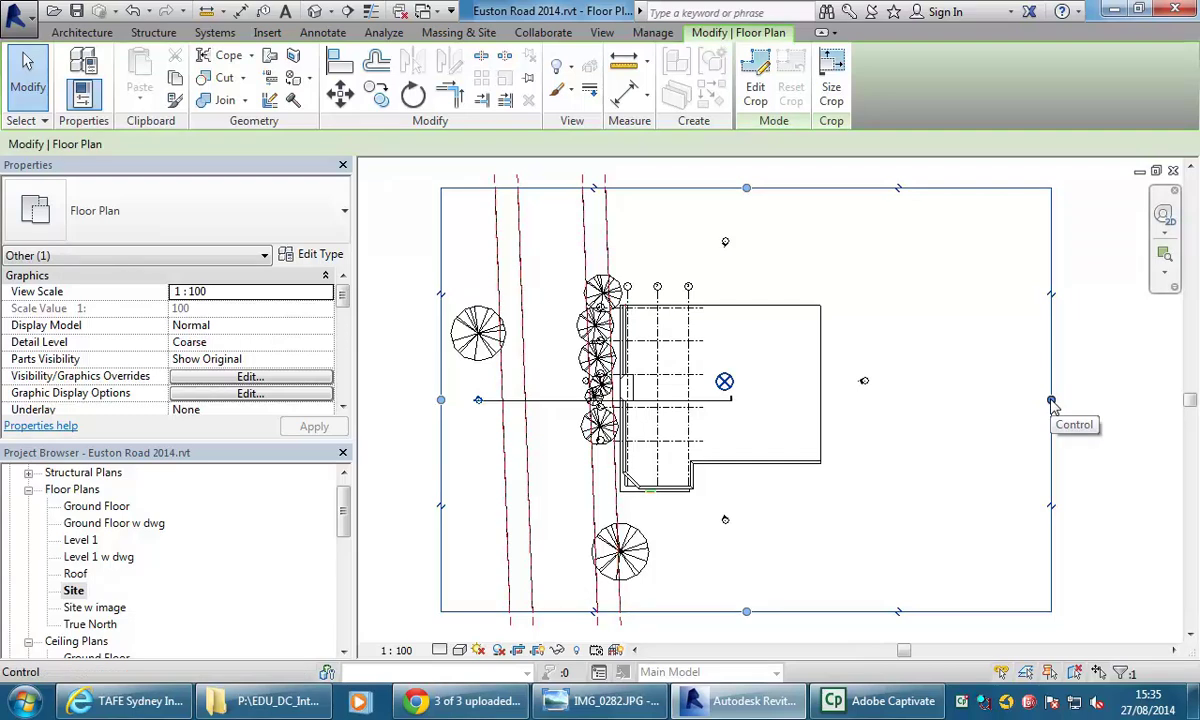
pyautogui.moveTo(1050, 400); pyautogui.dragTo(750, 400)
pyautogui.moveTo(595, 188); pyautogui.dragTo(590, 263)
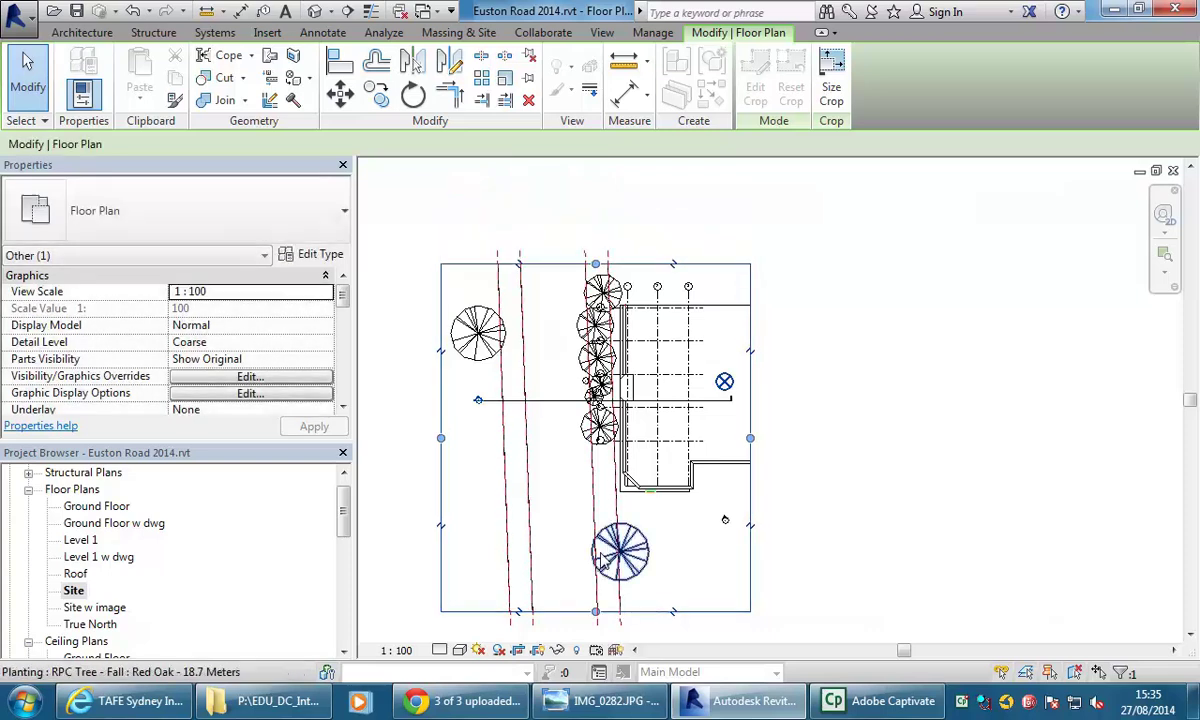
pyautogui.moveTo(595, 611); pyautogui.dragTo(591, 587)
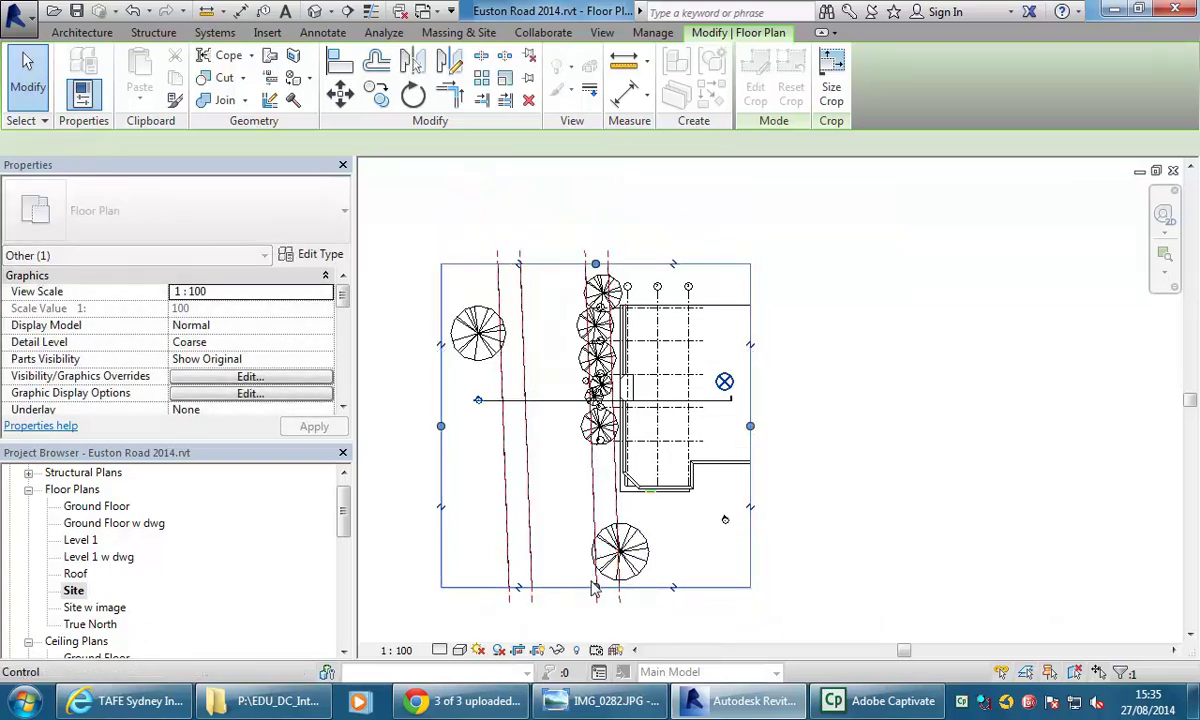
pyautogui.press('Escape')
# Step: Hide the elevation marker below the building in the Site plan
pyautogui.moveTo(738, 541); pyautogui.dragTo(656, 473)
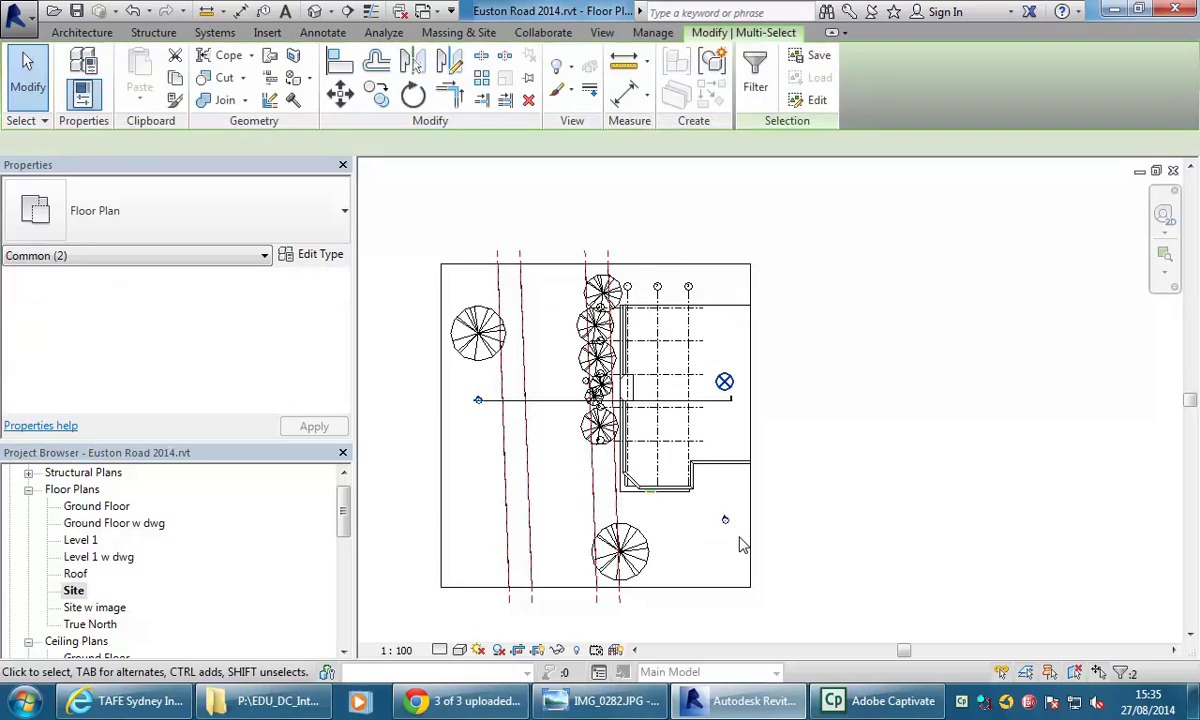
pyautogui.rightClick(727, 524)
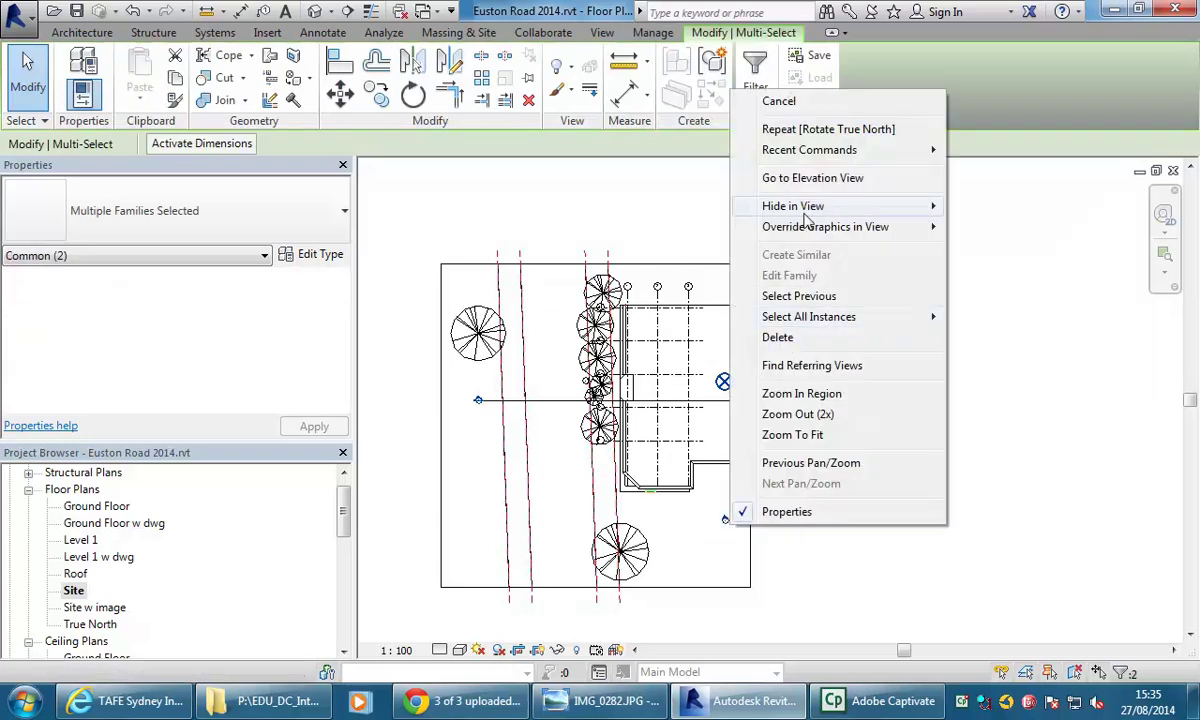
pyautogui.moveTo(847, 204)
pyautogui.click(980, 227)
# Step: Change the Site plan's visual style to Shaded
pyautogui.moveTo(580, 440); pyautogui.dragTo(620, 434, button='middle')
pyautogui.scroll(1, 619, 446)
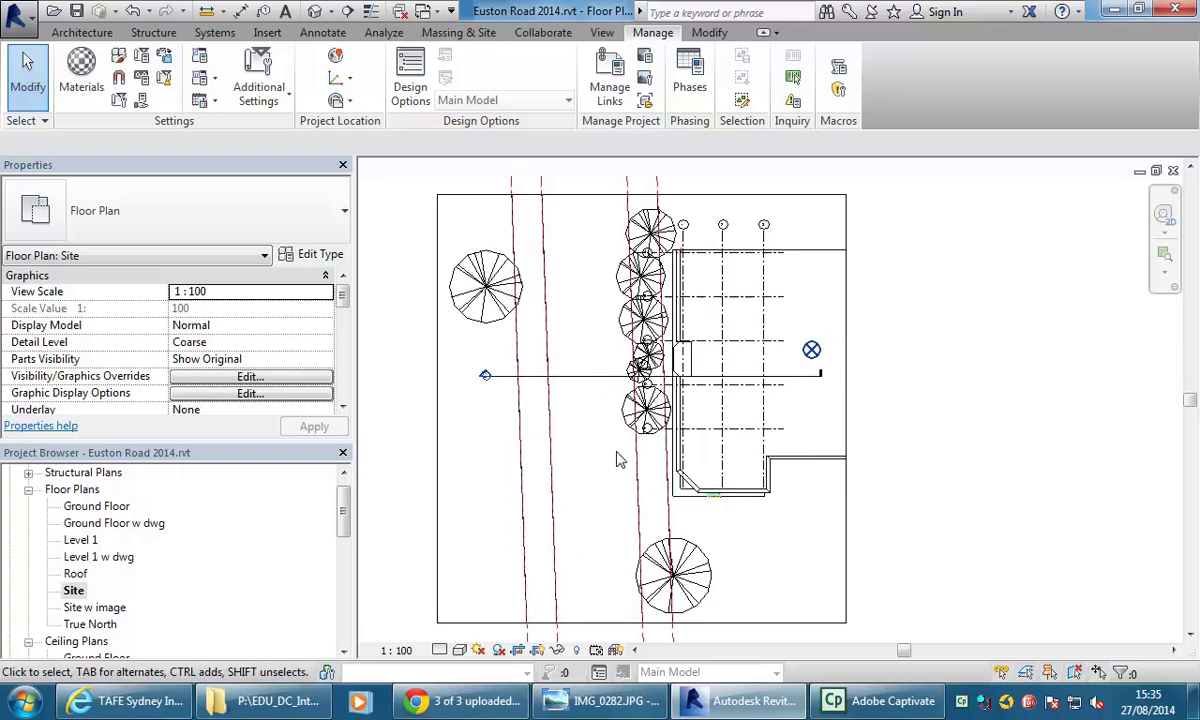
pyautogui.click(459, 650)
pyautogui.click(490, 570)
pyautogui.moveTo(602, 428); pyautogui.dragTo(611, 421, button='middle')
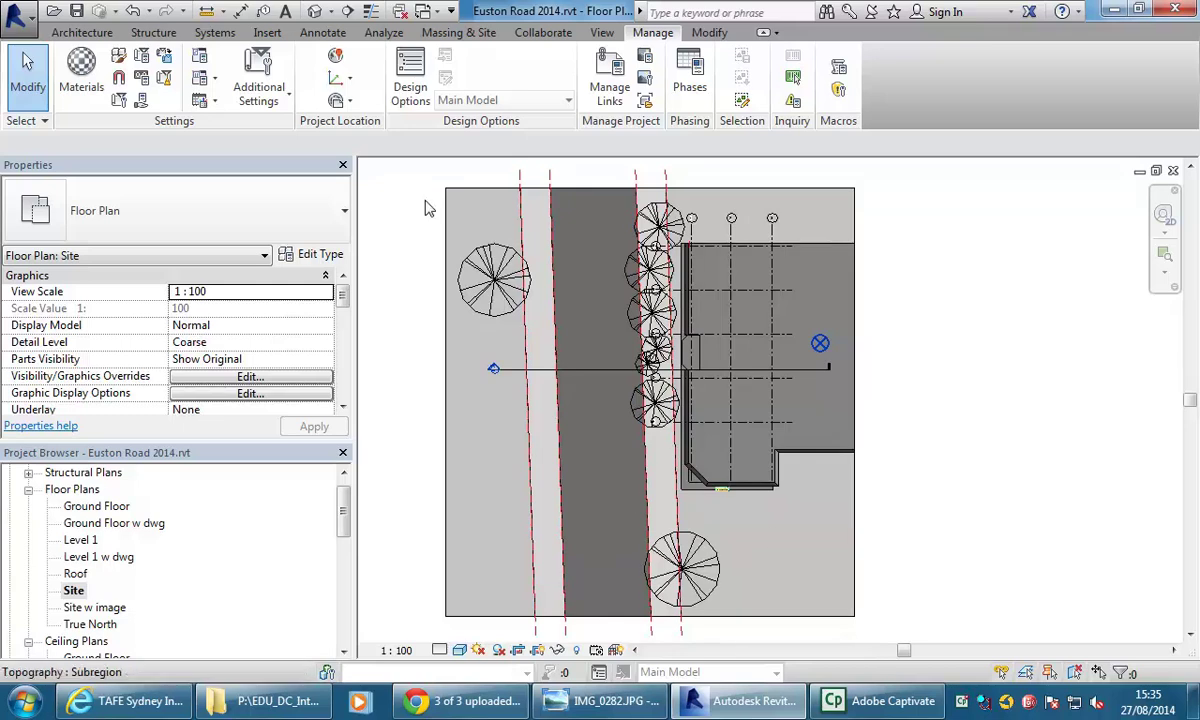
# Step: Place a text note of type Arial 5.0mm reading EUSTON RD on the road in the Site plan
pyautogui.click(318, 34)
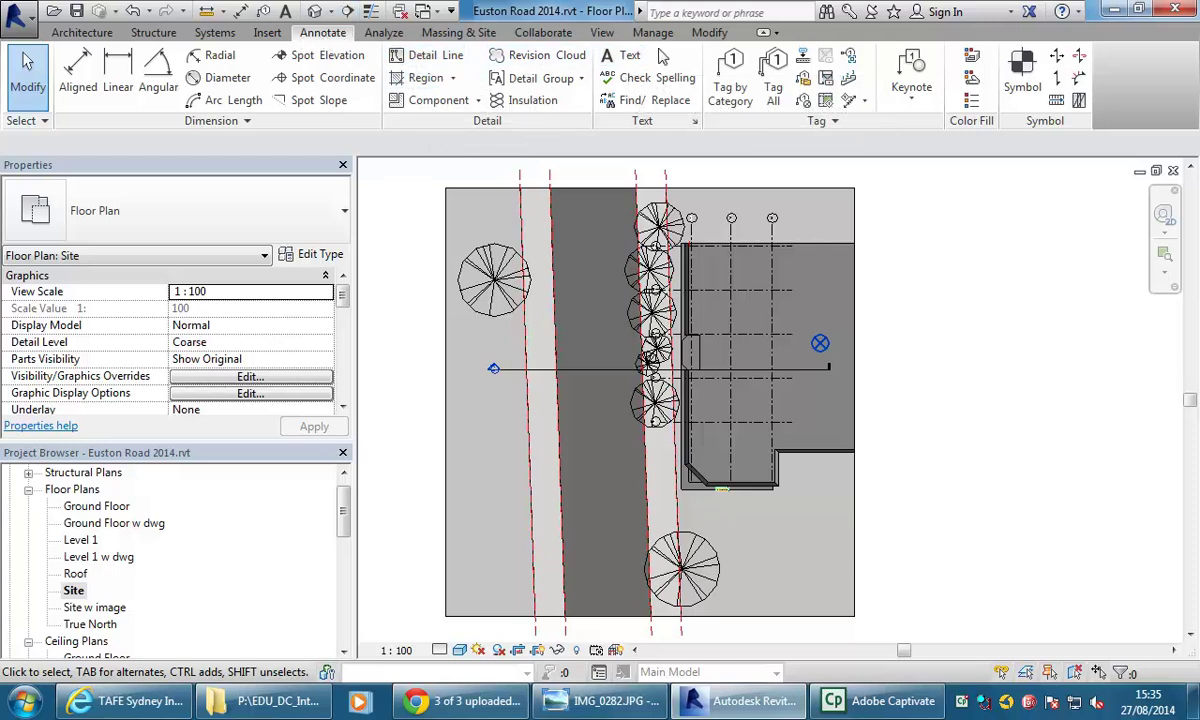
pyautogui.click(628, 57)
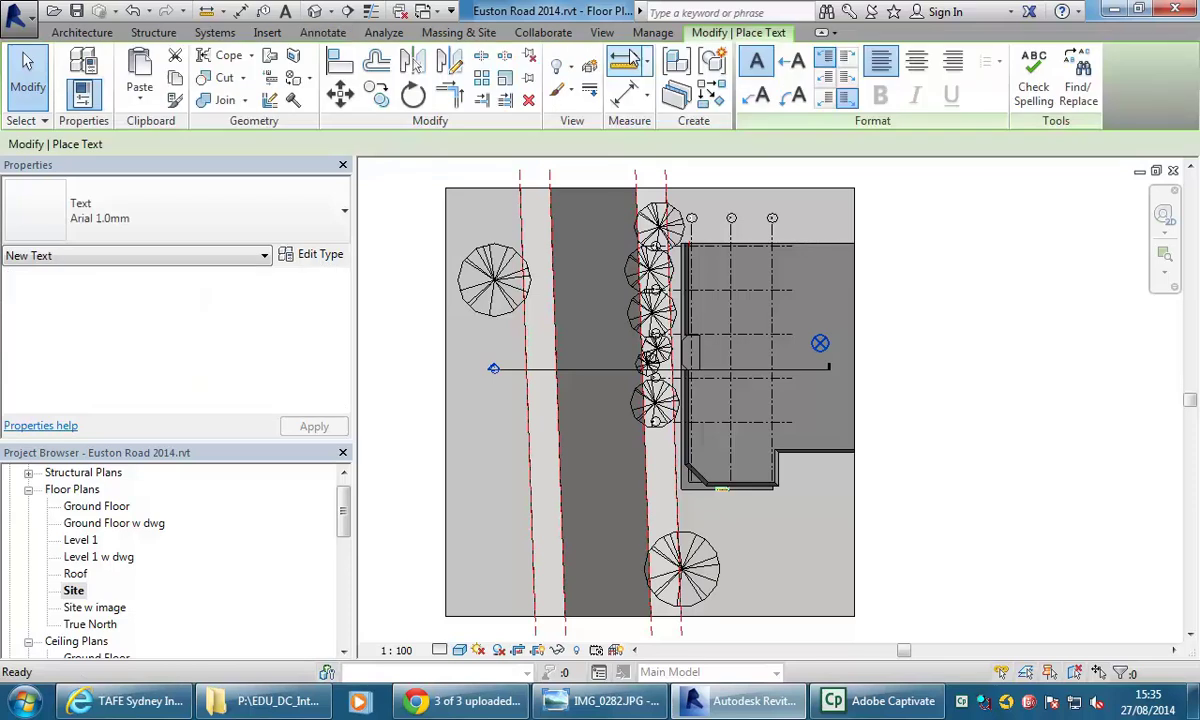
pyautogui.click(158, 185)
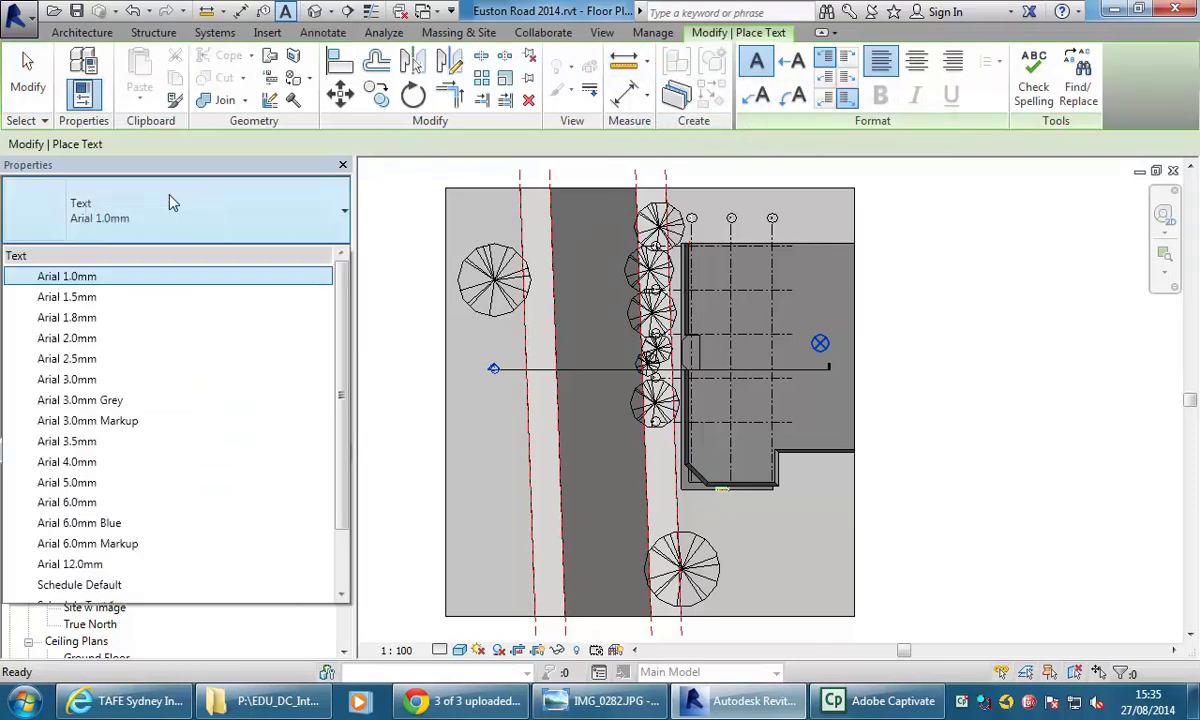
pyautogui.click(110, 483)
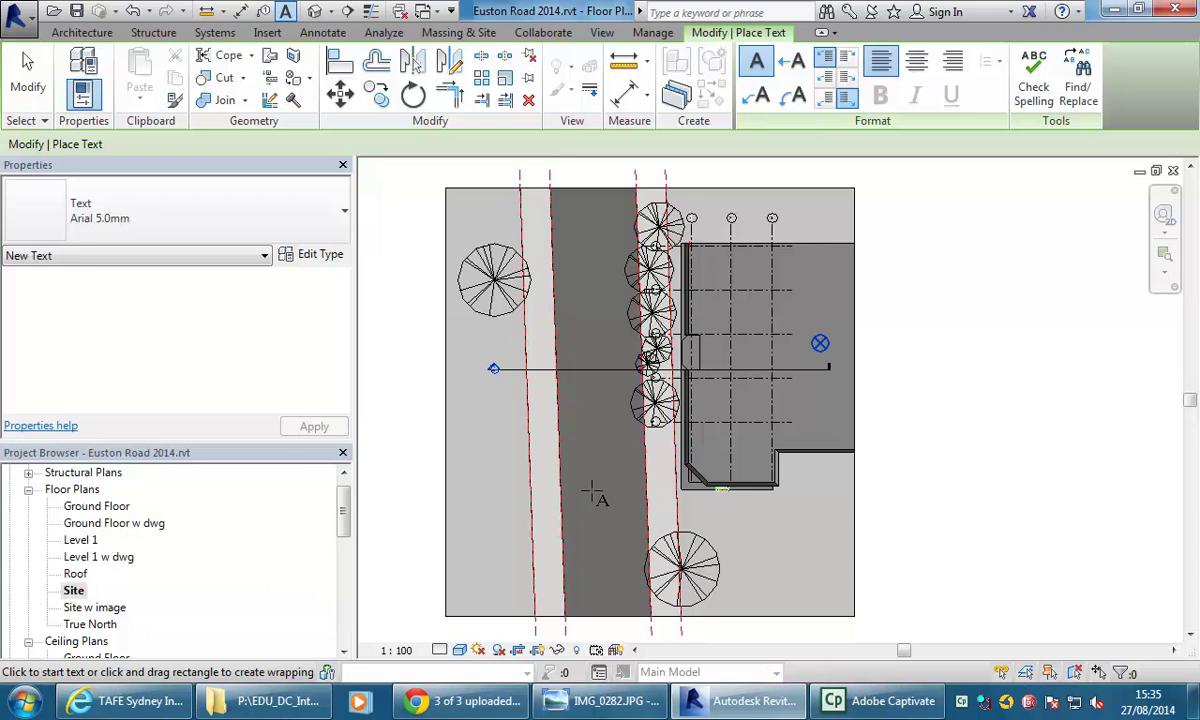
pyautogui.click(590, 494)
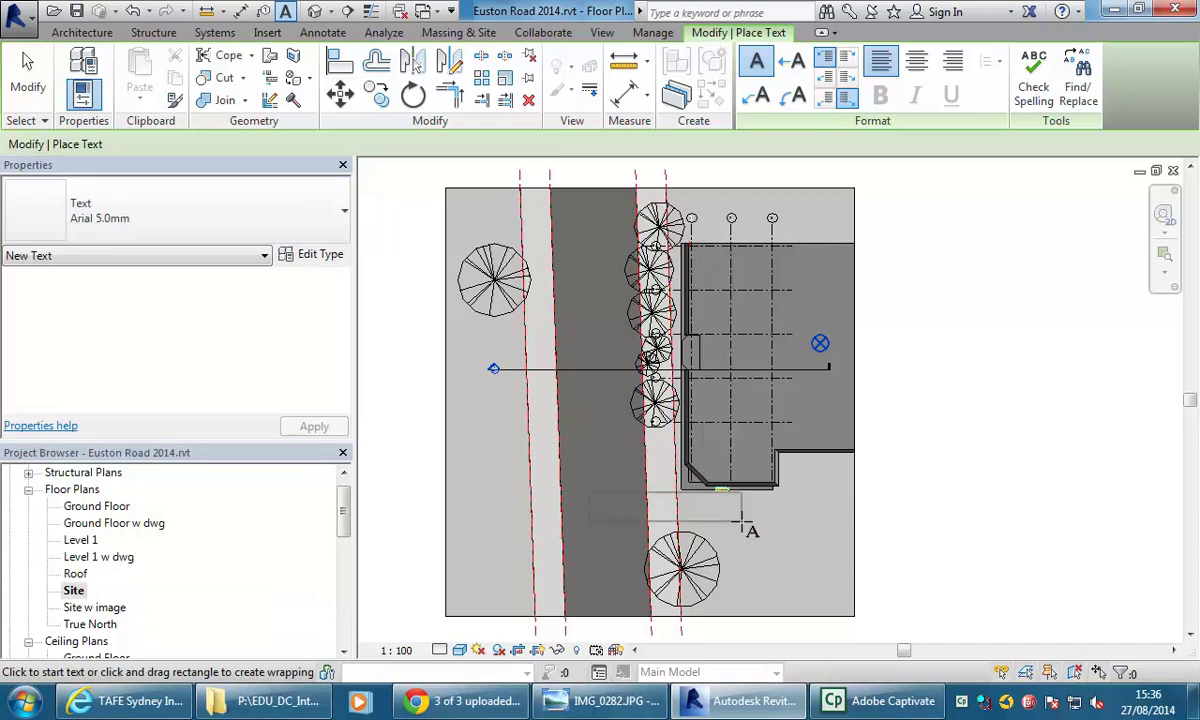
pyautogui.write('EUSTON RD')
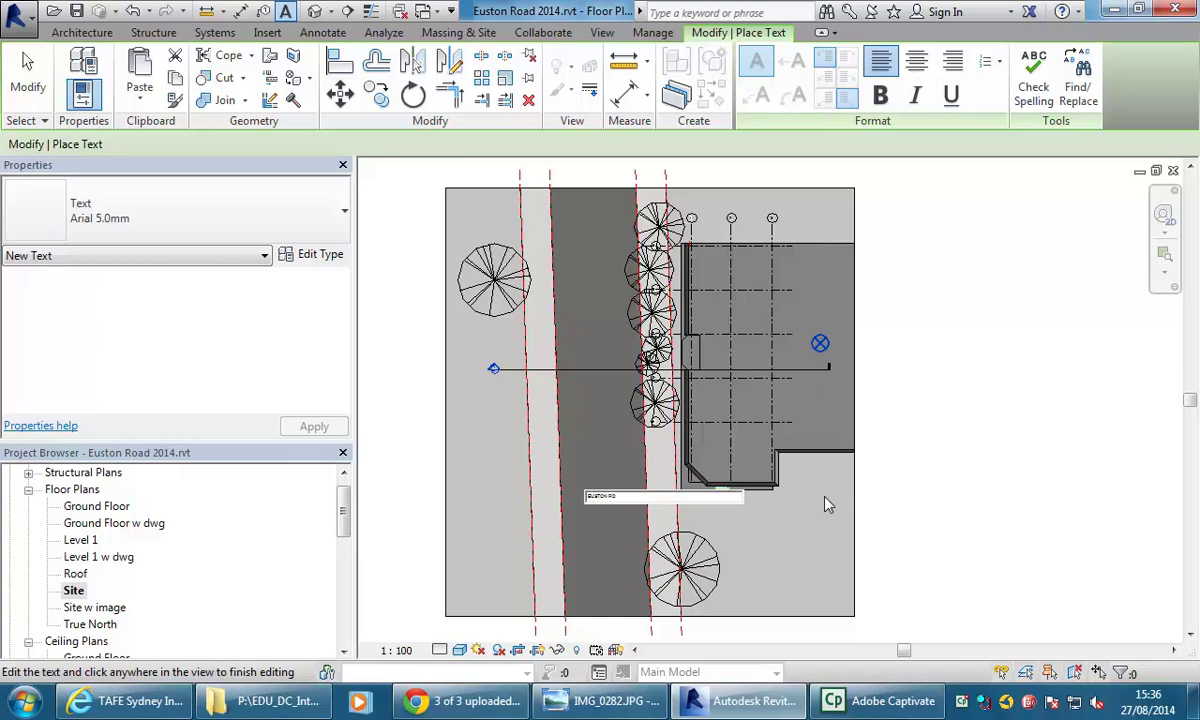
pyautogui.click(905, 534)
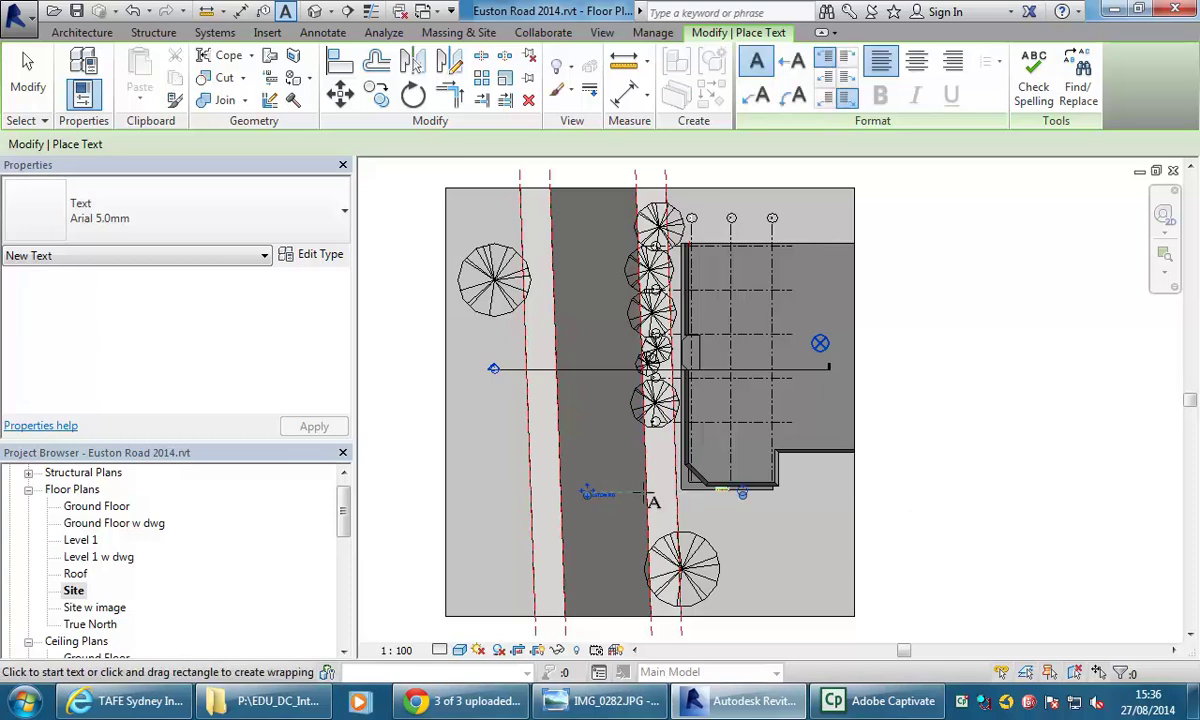
# Step: Rotate the EUSTON RD note to run along the street and move it onto the dark road surface
pyautogui.scroll(1, 654, 490)
pyautogui.moveTo(771, 493); pyautogui.dragTo(654, 400)
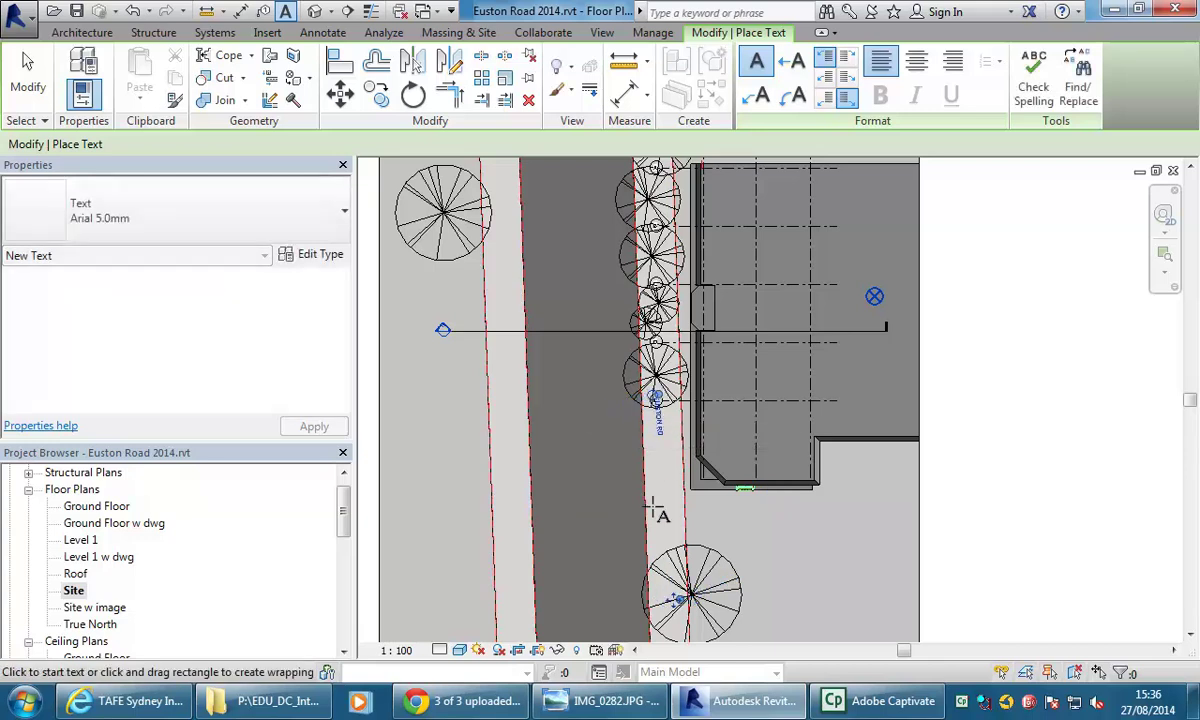
pyautogui.moveTo(663, 458); pyautogui.dragTo(616, 420, button='middle')
pyautogui.moveTo(626, 564); pyautogui.dragTo(531, 507)
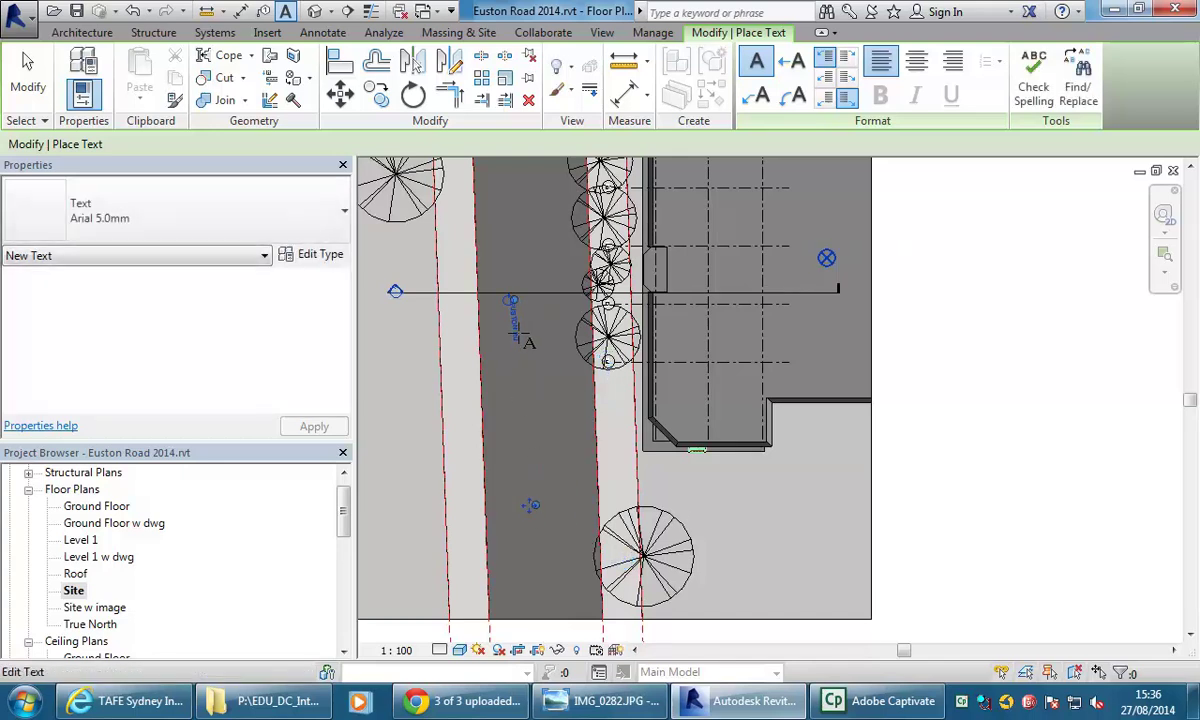
pyautogui.click(516, 337)
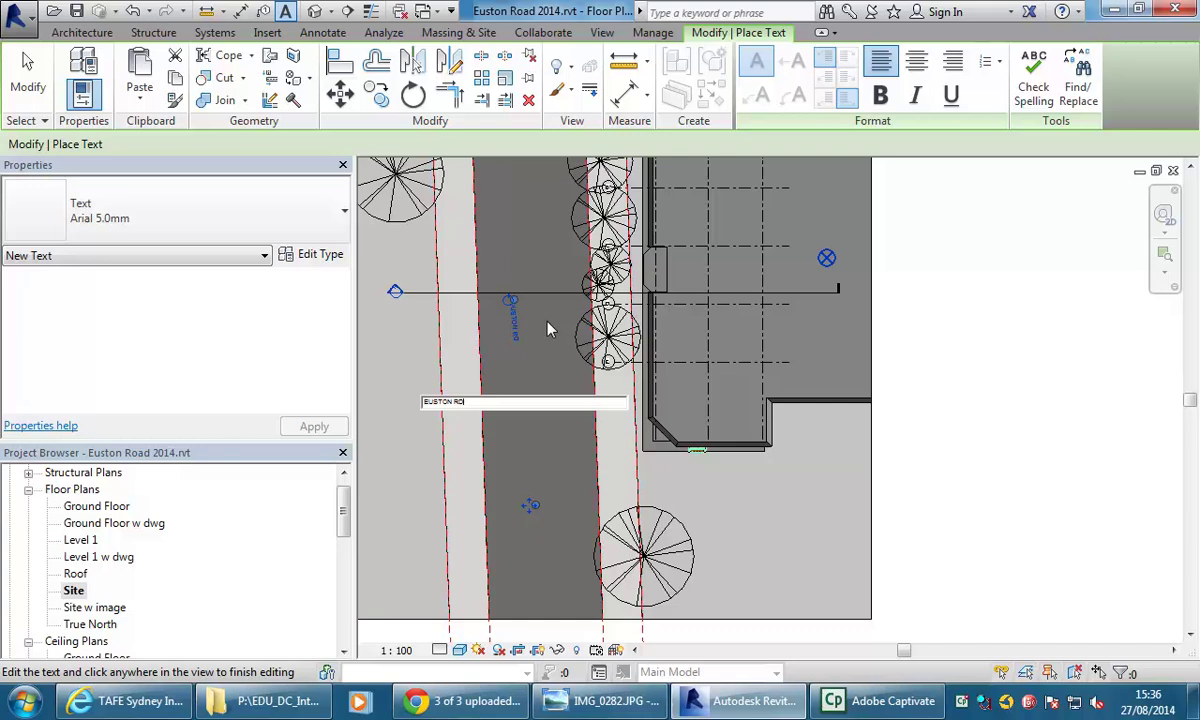
pyautogui.click(465, 352)
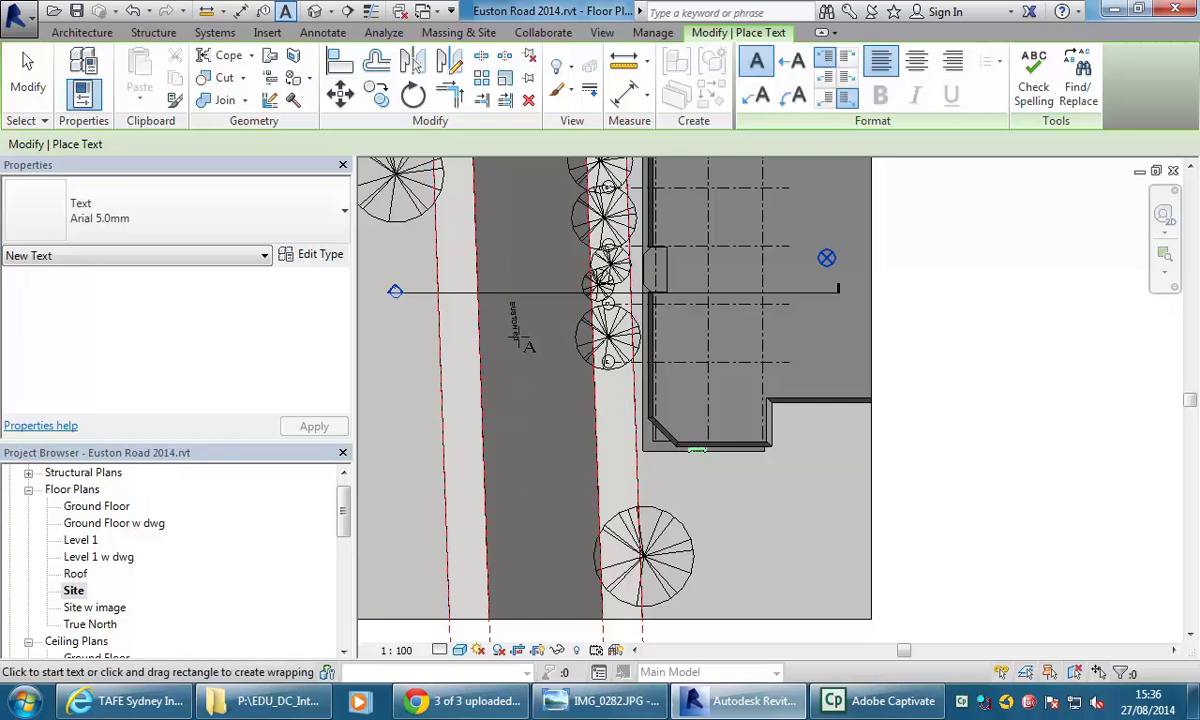
# Step: Select the street name note and adjust its rotation so the lettering follows the road's slope
pyautogui.press('Escape')
pyautogui.click(526, 478)
pyautogui.moveTo(528, 444); pyautogui.dragTo(480, 330)
pyautogui.scroll(2, 485, 316)
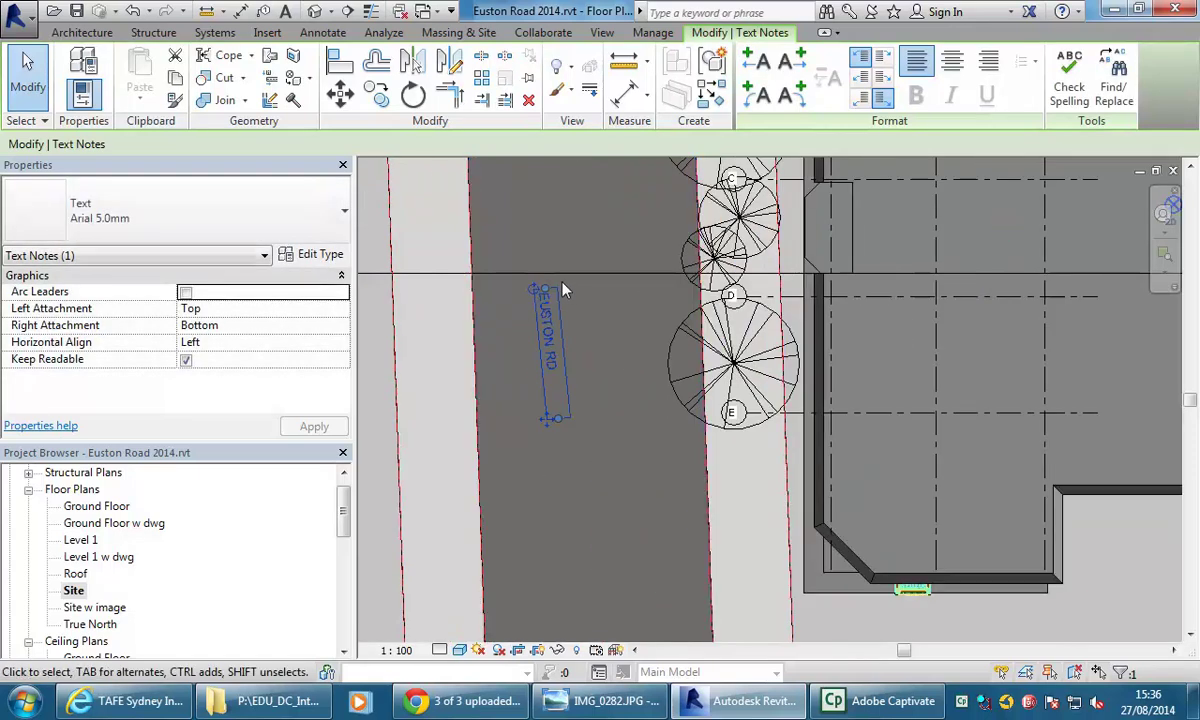
pyautogui.moveTo(537, 291); pyautogui.dragTo(528, 252)
pyautogui.scroll(2, 525, 260)
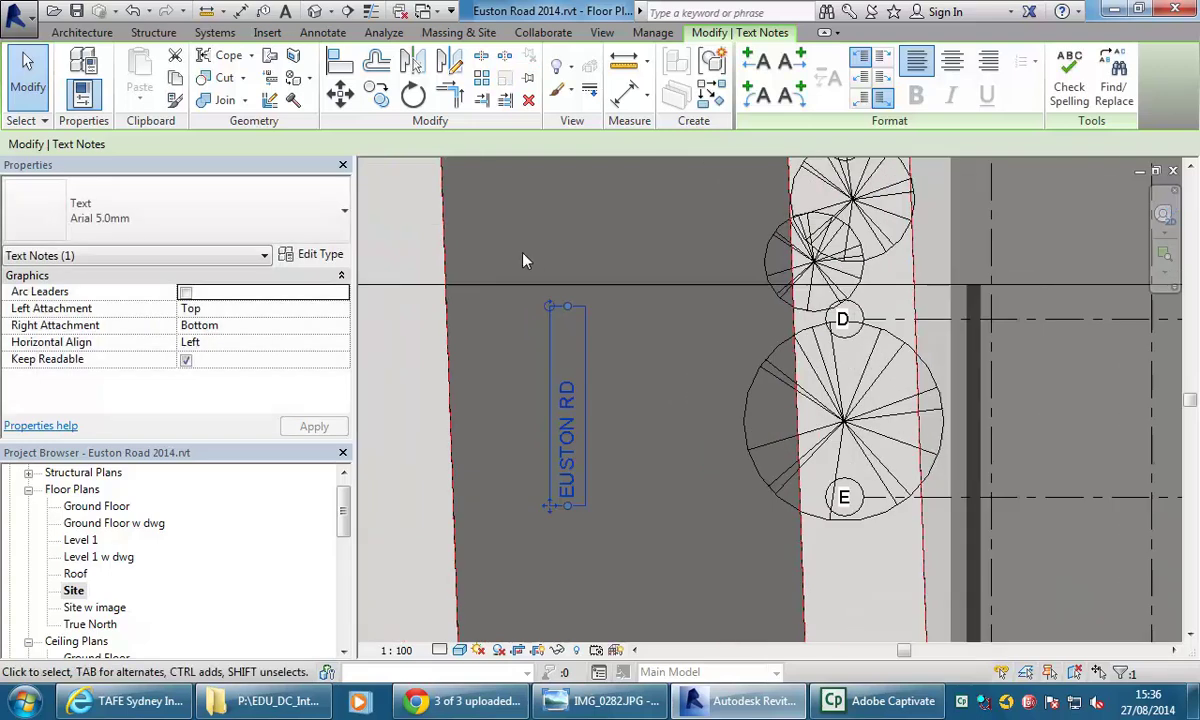
pyautogui.moveTo(537, 308); pyautogui.dragTo(595, 523)
pyautogui.scroll(-1, 511, 397)
pyautogui.scroll(2, 547, 453)
pyautogui.moveTo(612, 582); pyautogui.dragTo(616, 576)
pyautogui.scroll(-1, 620, 520)
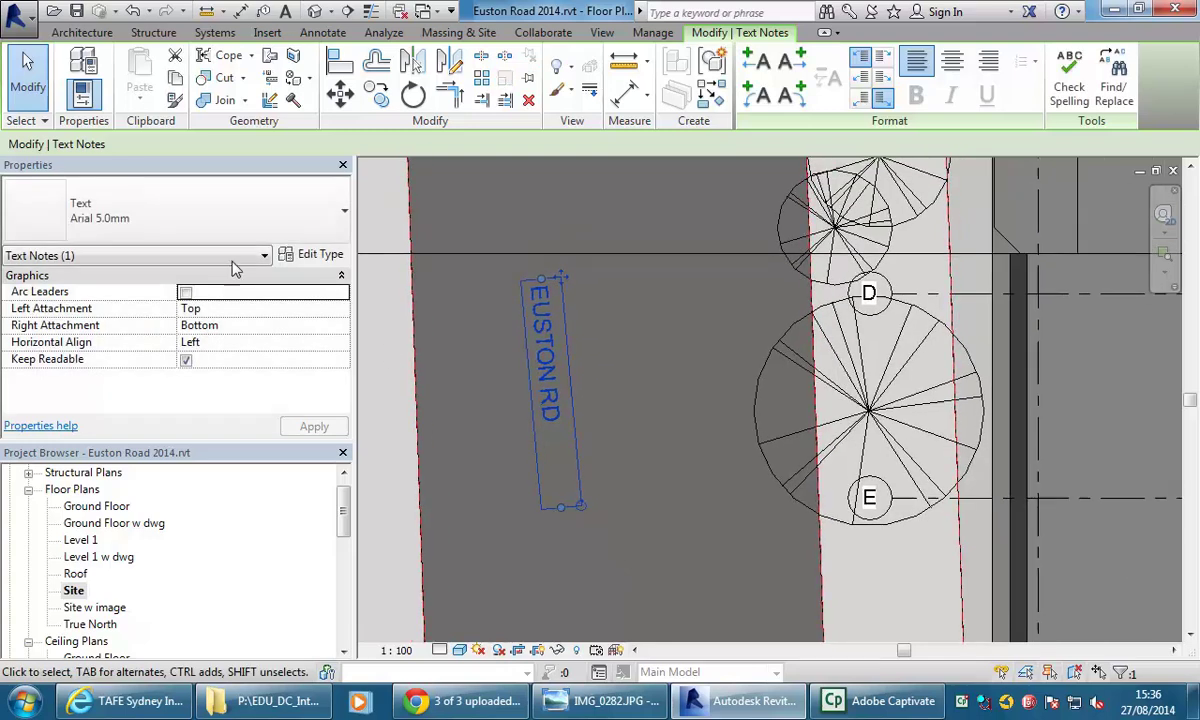
# Step: Change the EUSTON RD note's text type to Arial 12.0mm
pyautogui.click(323, 220)
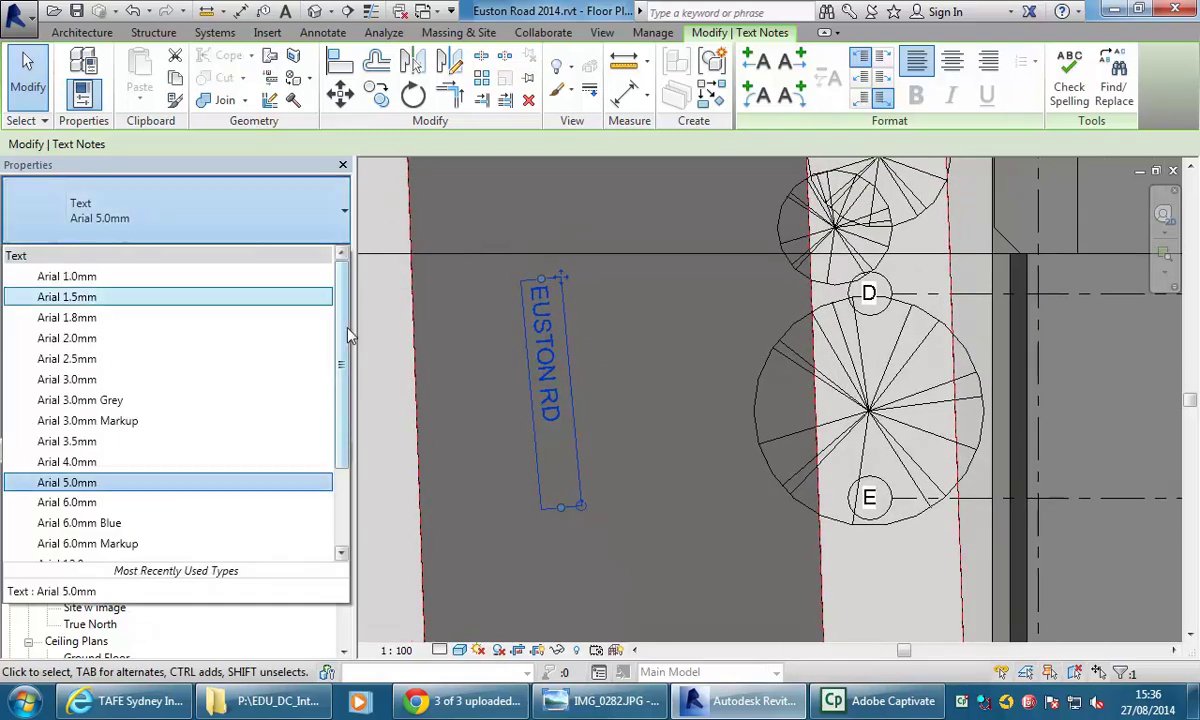
pyautogui.scroll(-2, 324, 400)
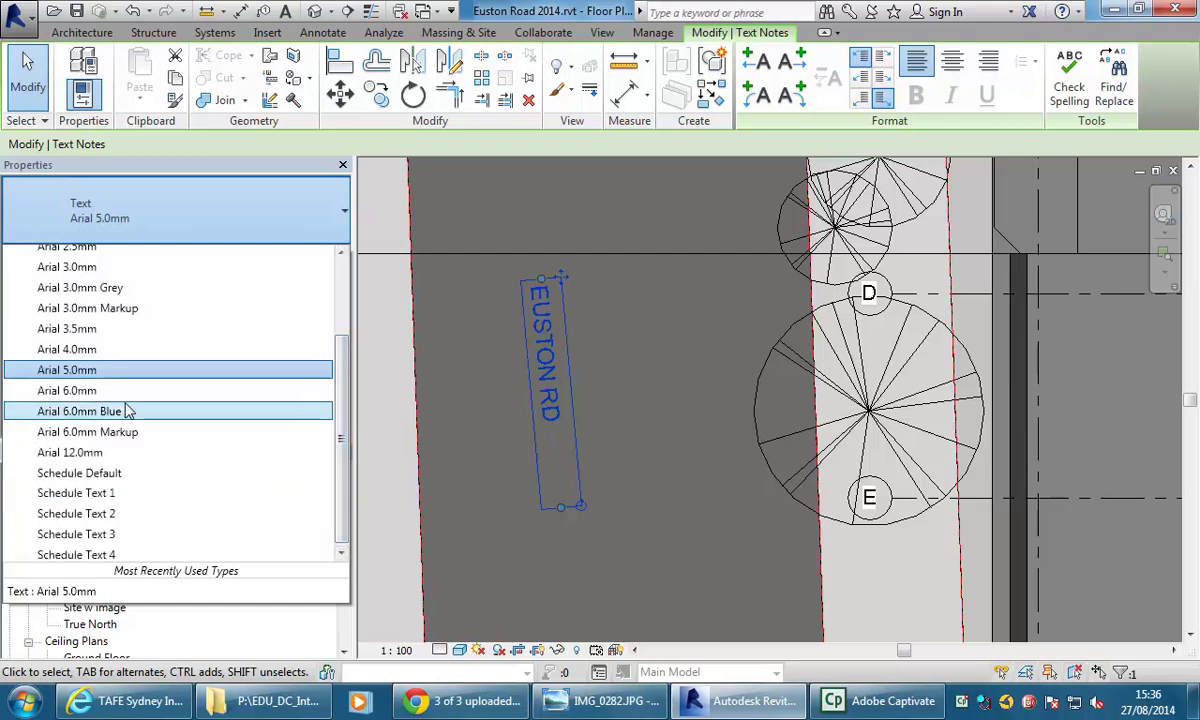
pyautogui.click(110, 453)
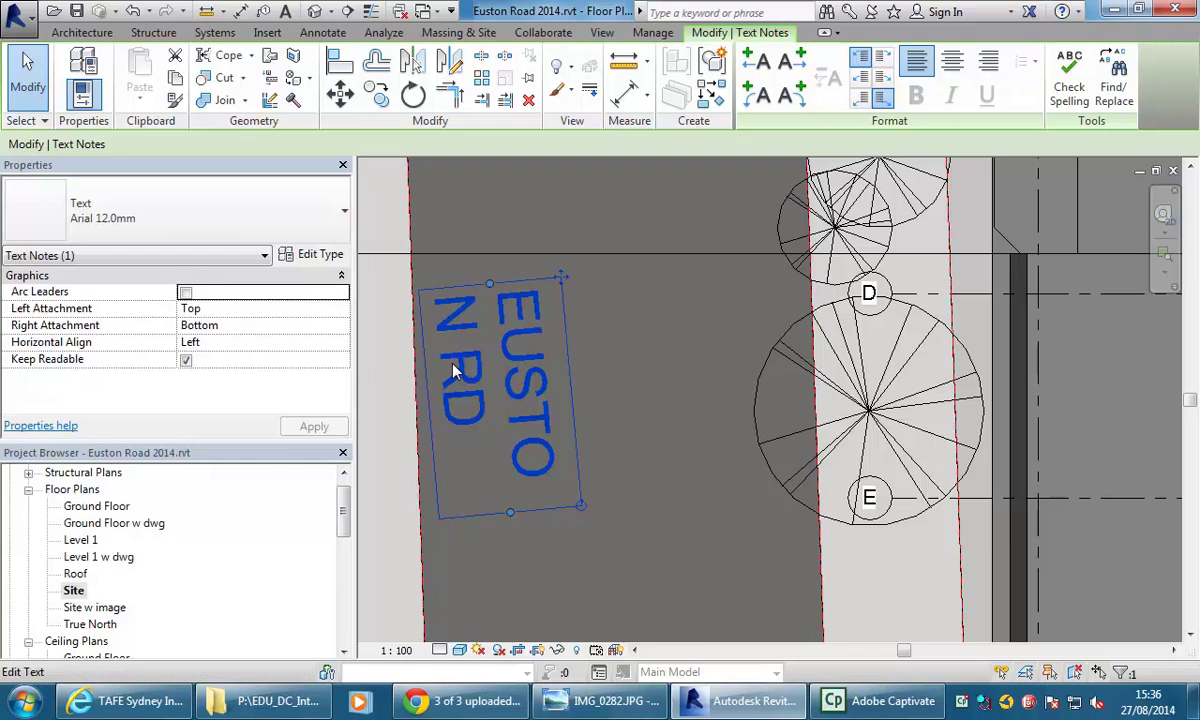
pyautogui.scroll(-4, 656, 356)
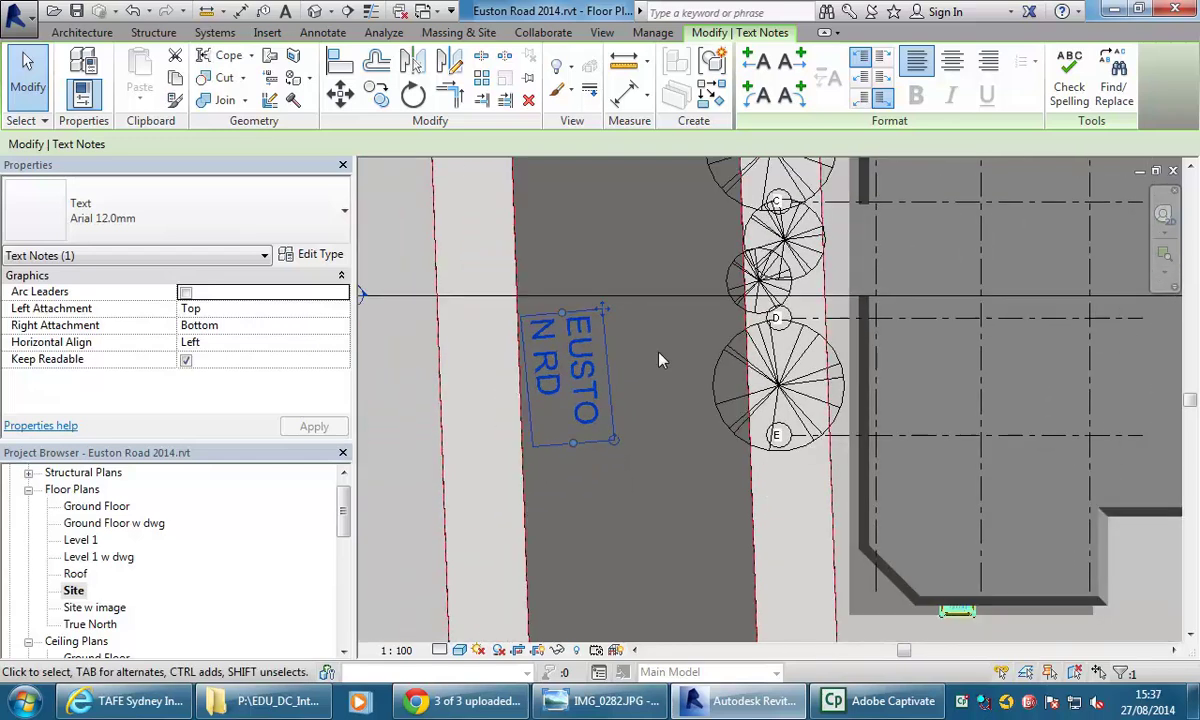
# Step: Lengthen the note's text box so EUSTON RD fits on a single line, and tilt it along the road
pyautogui.scroll(-2, 659, 360)
pyautogui.moveTo(699, 348); pyautogui.dragTo(718, 273, button='middle')
pyautogui.moveTo(645, 336); pyautogui.dragTo(684, 462)
pyautogui.scroll(2, 675, 489)
pyautogui.scroll(3, 688, 458)
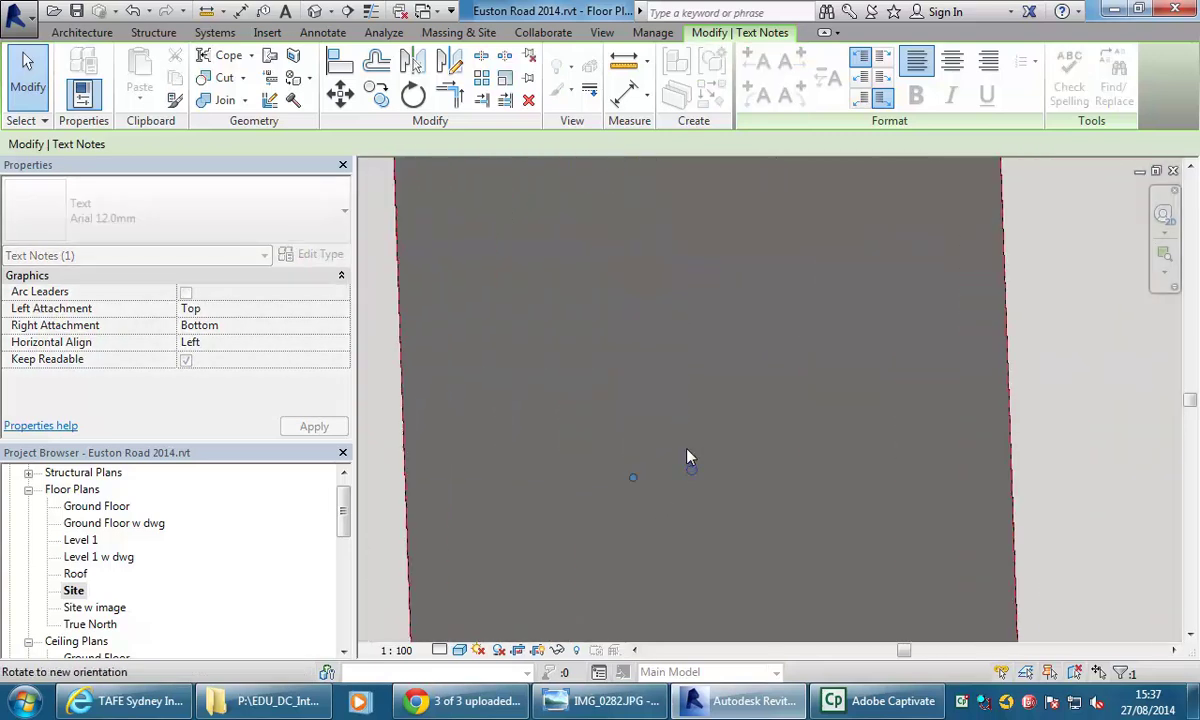
pyautogui.scroll(-5, 688, 458)
pyautogui.moveTo(704, 316)
pyautogui.mouseDown(button='middle')
pyautogui.moveTo(683, 517)
pyautogui.moveTo(680, 430)
pyautogui.mouseUp(button='middle')
pyautogui.press('Escape')
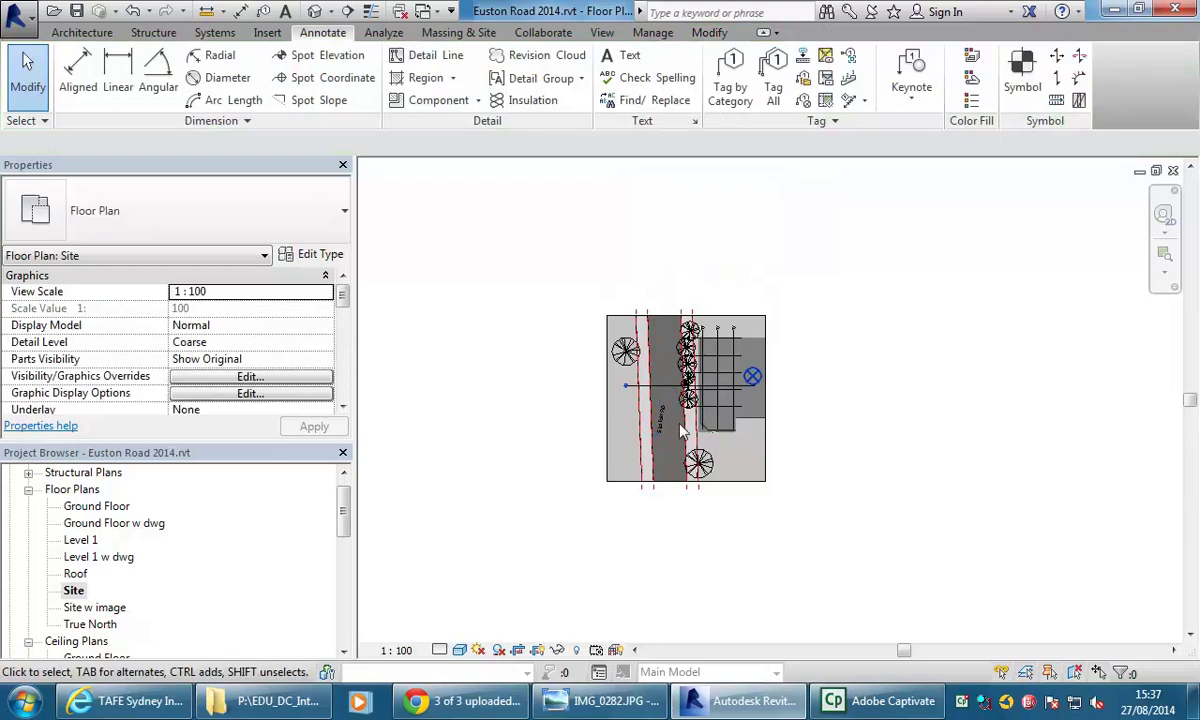
pyautogui.scroll(1, 640, 400)
pyautogui.click(628, 362)
pyautogui.scroll(2, 628, 362)
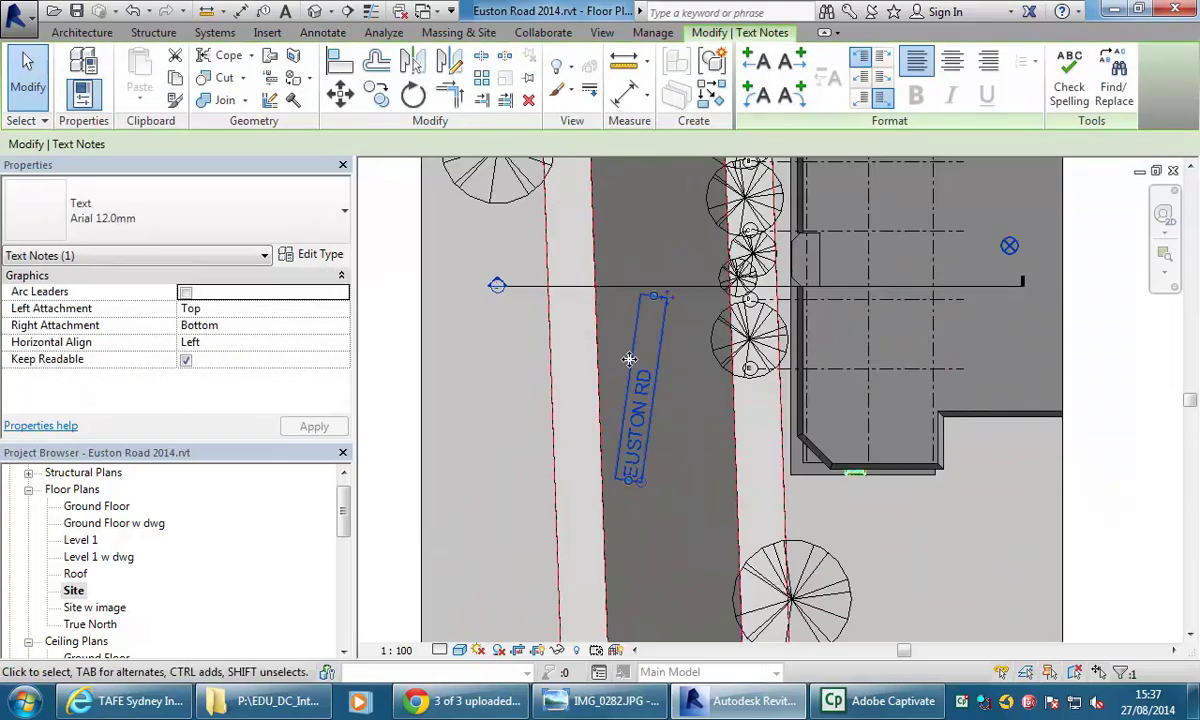
# Step: Rotate the EUSTON RD note upright to read upwards and move it to the middle of the road
pyautogui.moveTo(608, 453); pyautogui.dragTo(686, 555)
pyautogui.scroll(2, 670, 500)
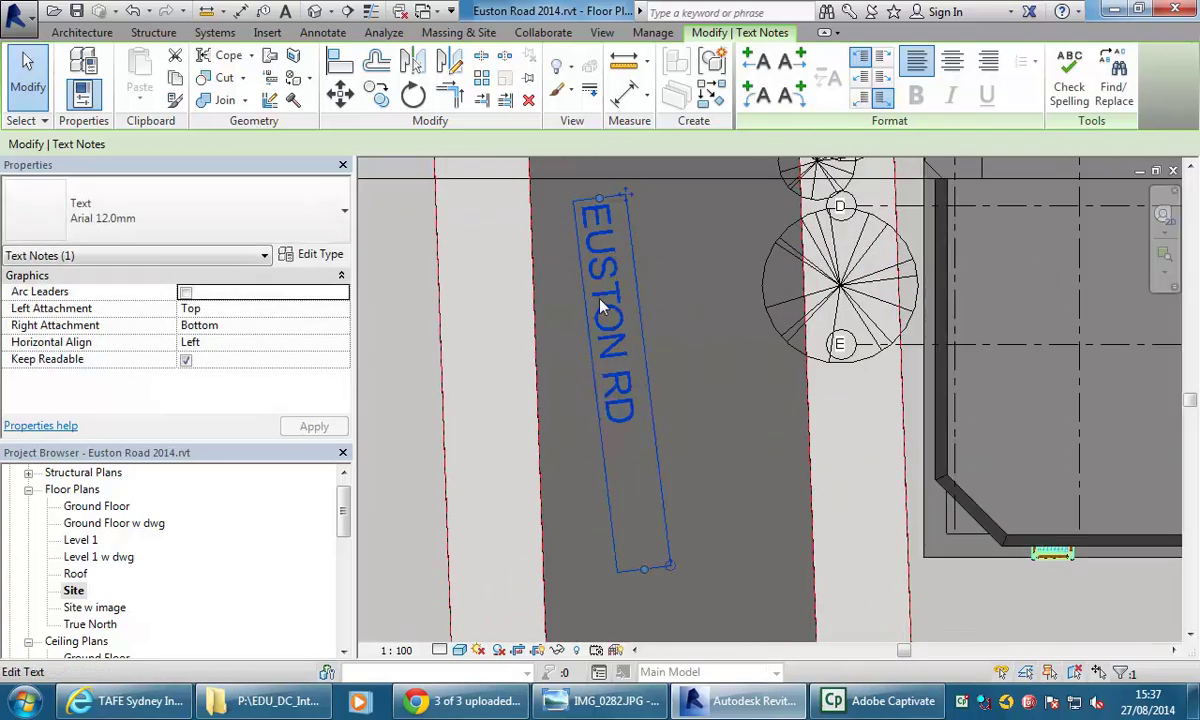
pyautogui.moveTo(628, 200); pyautogui.dragTo(497, 202)
pyautogui.moveTo(610, 588); pyautogui.dragTo(650, 508, button='middle')
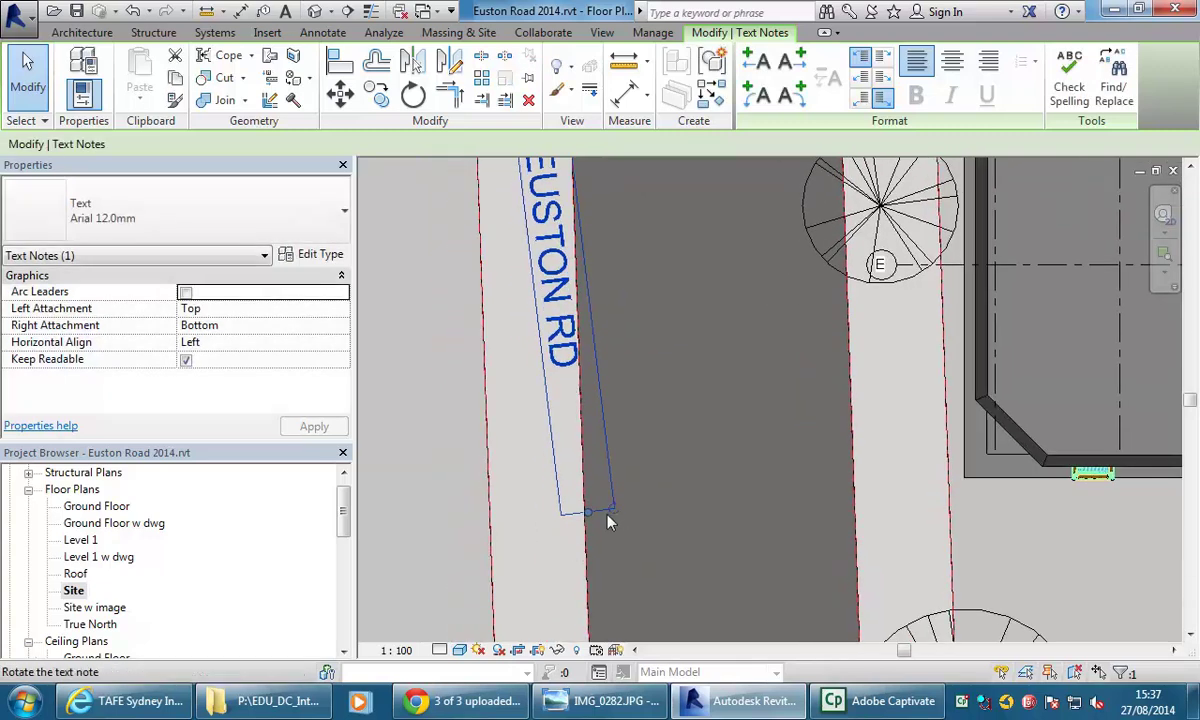
pyautogui.moveTo(611, 512); pyautogui.dragTo(615, 588)
pyautogui.scroll(-2, 634, 515)
pyautogui.moveTo(635, 515); pyautogui.dragTo(590, 552, button='middle')
pyautogui.moveTo(561, 296); pyautogui.dragTo(638, 270)
pyautogui.scroll(-1, 638, 270)
pyautogui.moveTo(614, 326); pyautogui.dragTo(526, 369, button='middle')
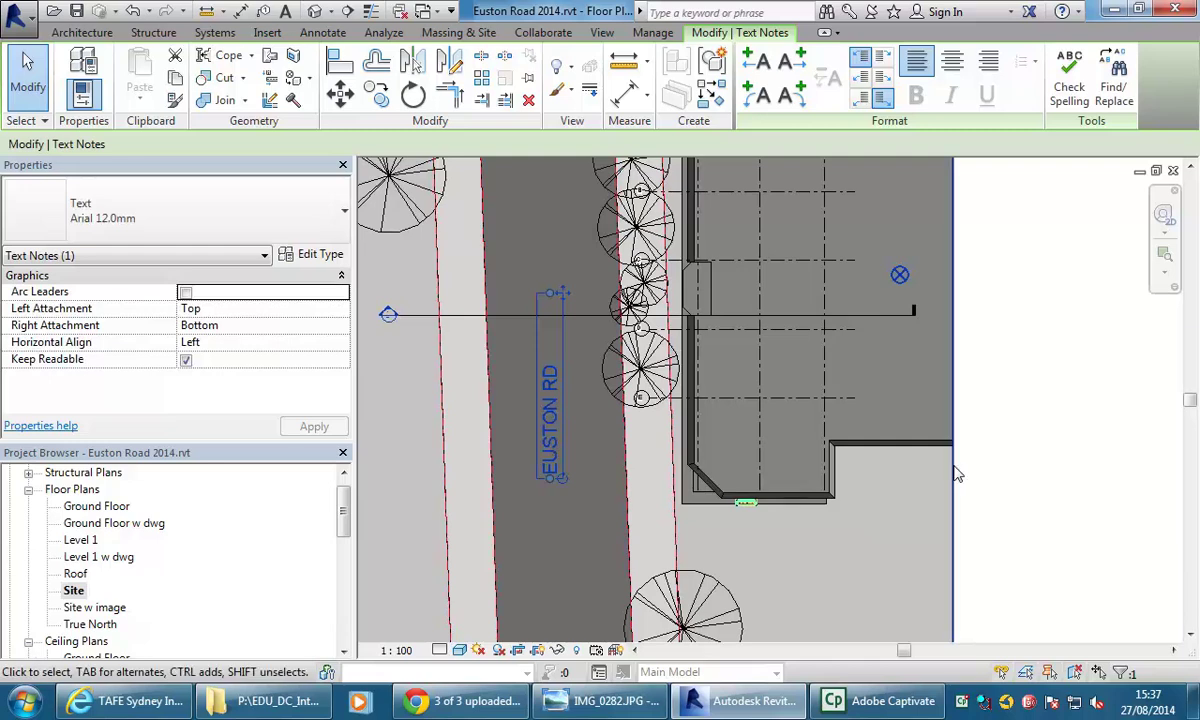
pyautogui.click(1023, 495)
pyautogui.click(560, 426)
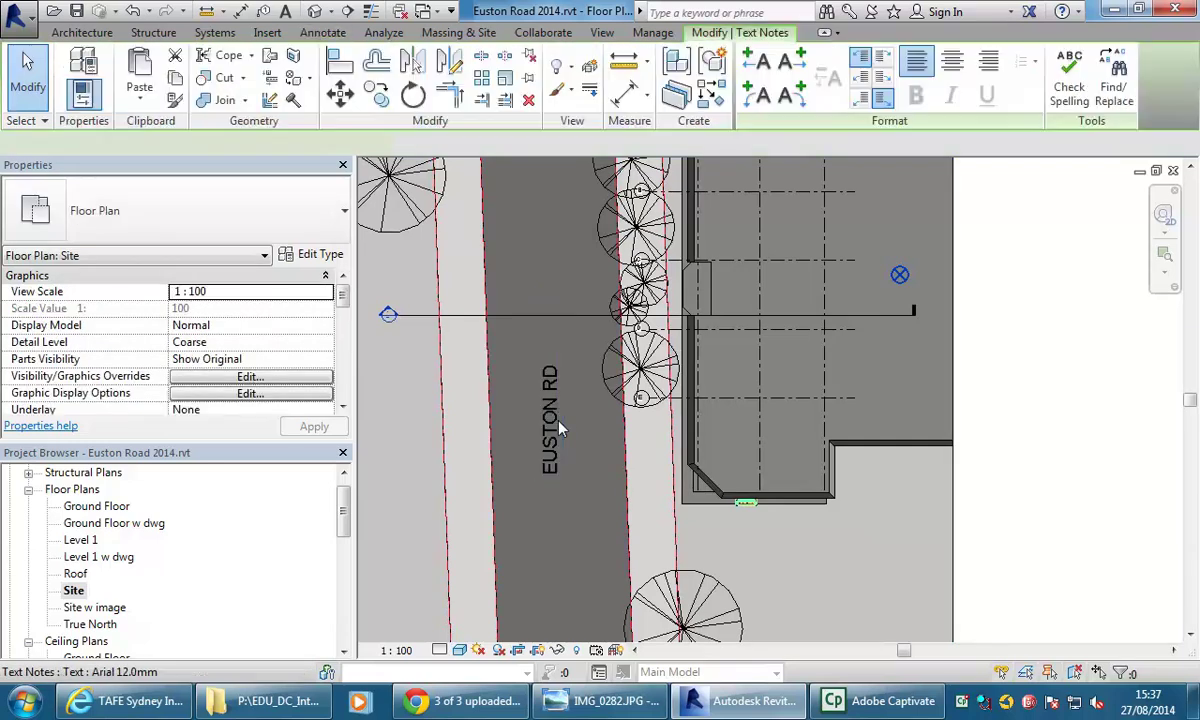
pyautogui.moveTo(549, 415); pyautogui.dragTo(567, 357, button='middle')
pyautogui.scroll(-1, 1069, 493)
pyautogui.moveTo(1069, 493); pyautogui.dragTo(906, 485, button='middle')
pyautogui.click(906, 485)
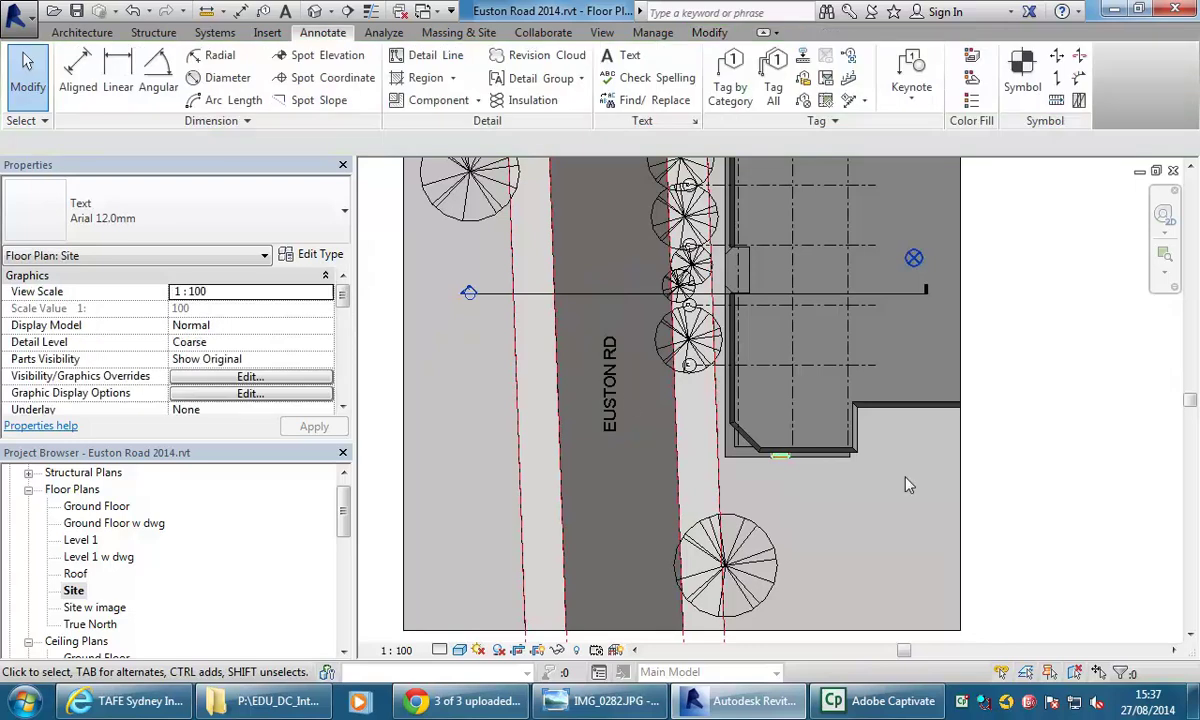
# Step: Set the Site plan's view scale to 1:200
pyautogui.click(613, 400)
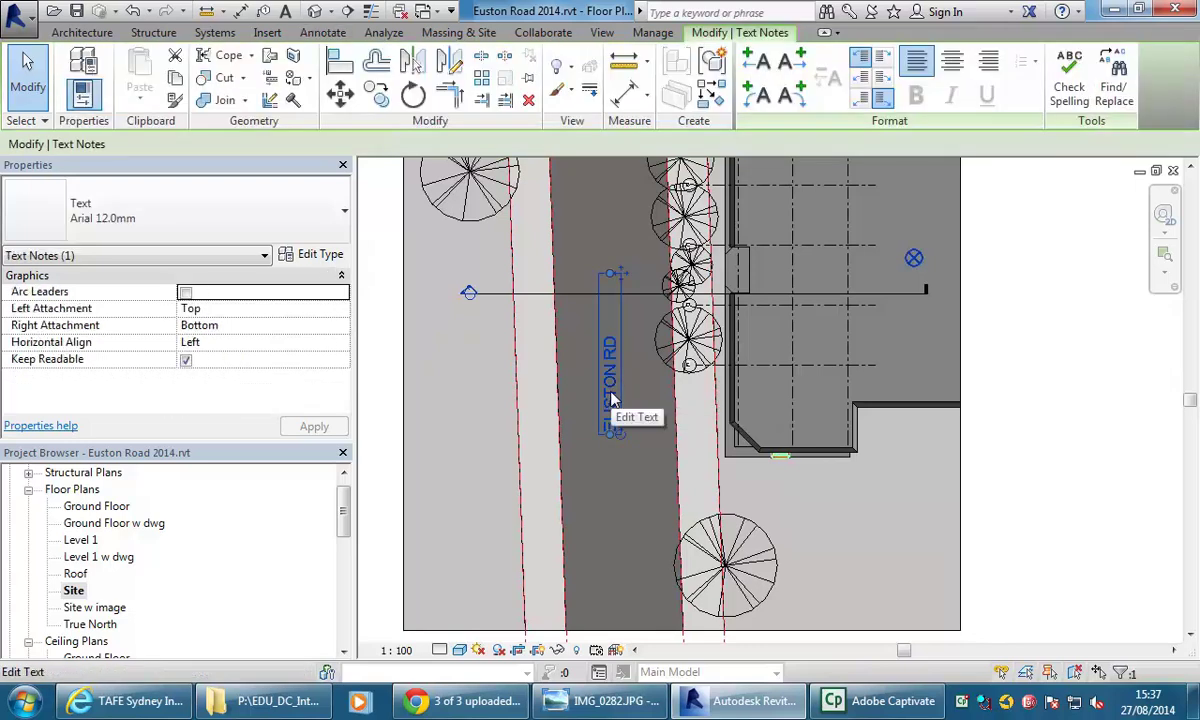
pyautogui.click(398, 651)
pyautogui.click(406, 546)
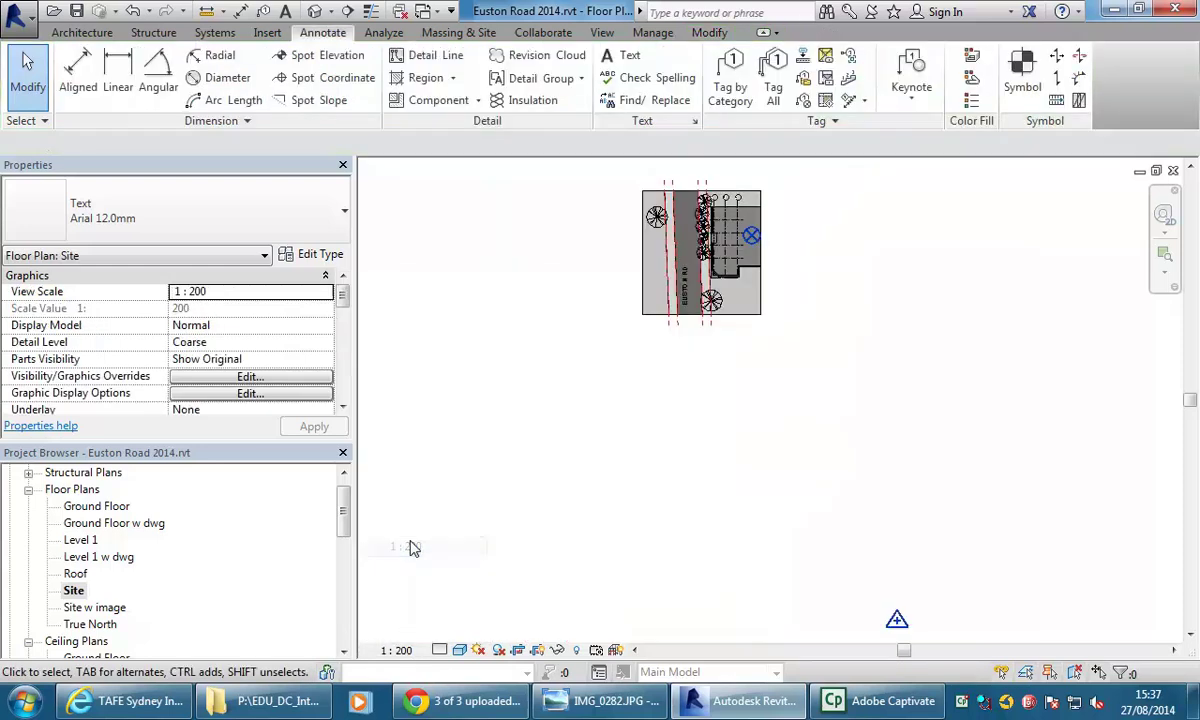
pyautogui.moveTo(646, 257); pyautogui.dragTo(571, 340, button='middle')
pyautogui.scroll(4, 571, 340)
pyautogui.scroll(2, 583, 380)
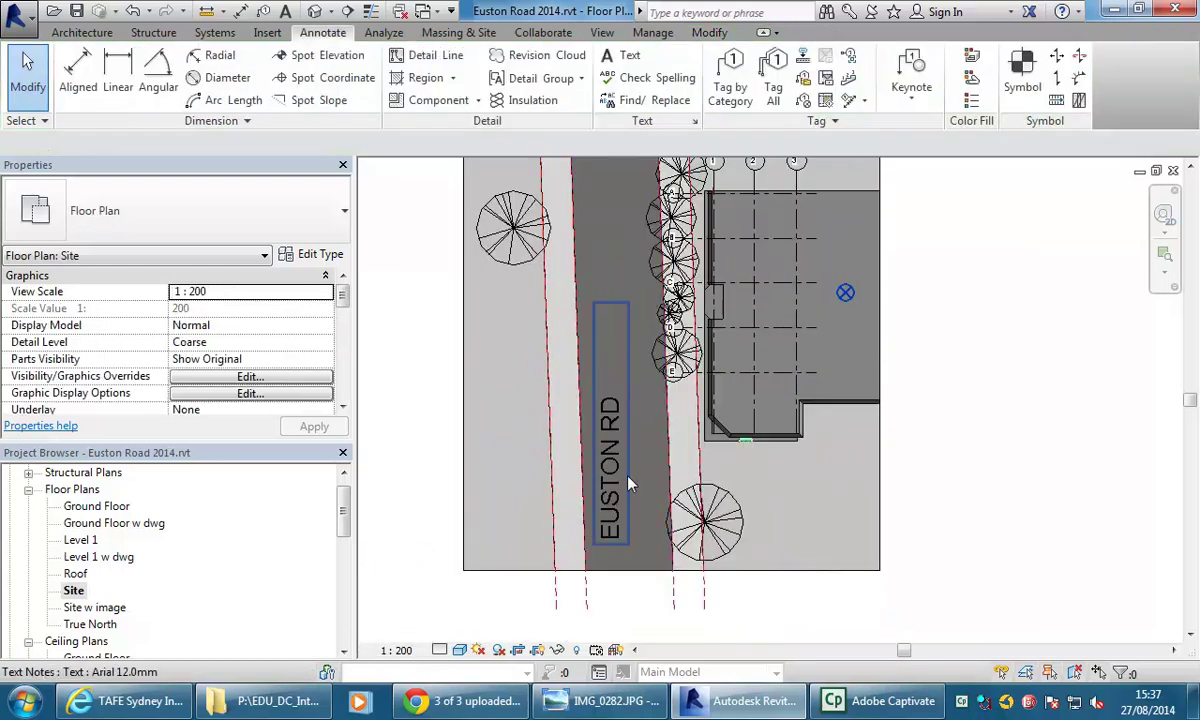
# Step: Move the EUSTON RD note further up the road and change its text type to Arial 6.0mm
pyautogui.click(590, 370)
pyautogui.scroll(-1, 583, 357)
pyautogui.moveTo(573, 329); pyautogui.dragTo(640, 212)
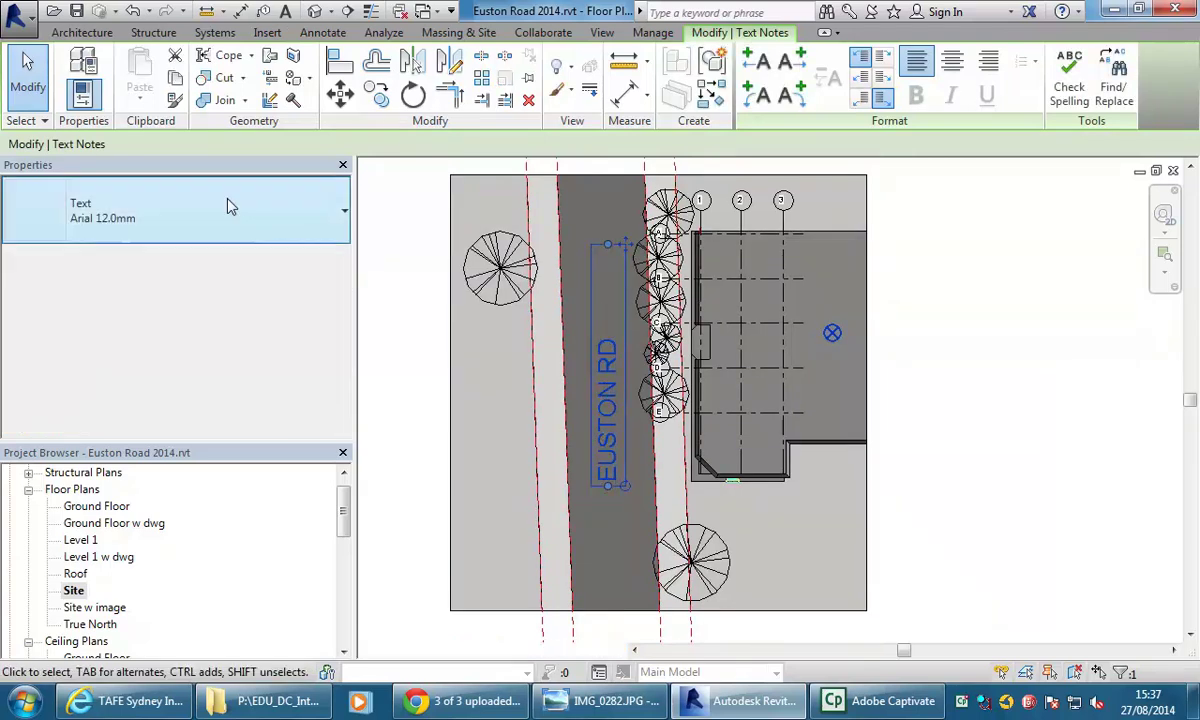
pyautogui.click(228, 204)
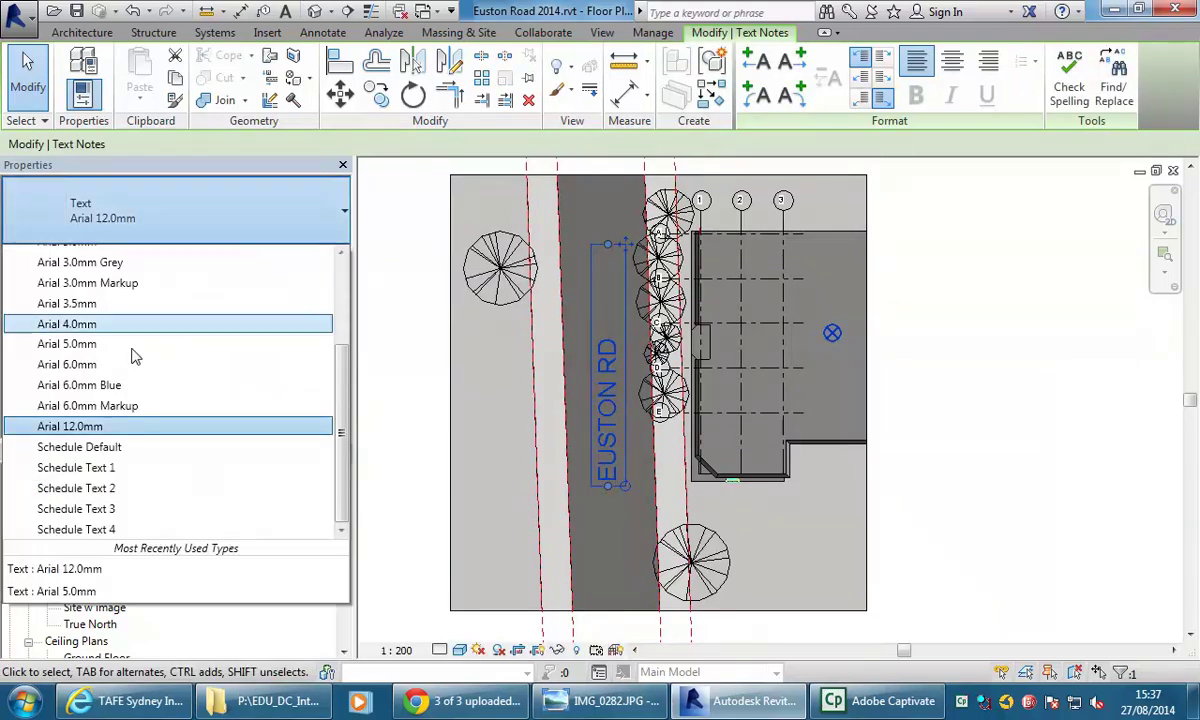
pyautogui.click(80, 364)
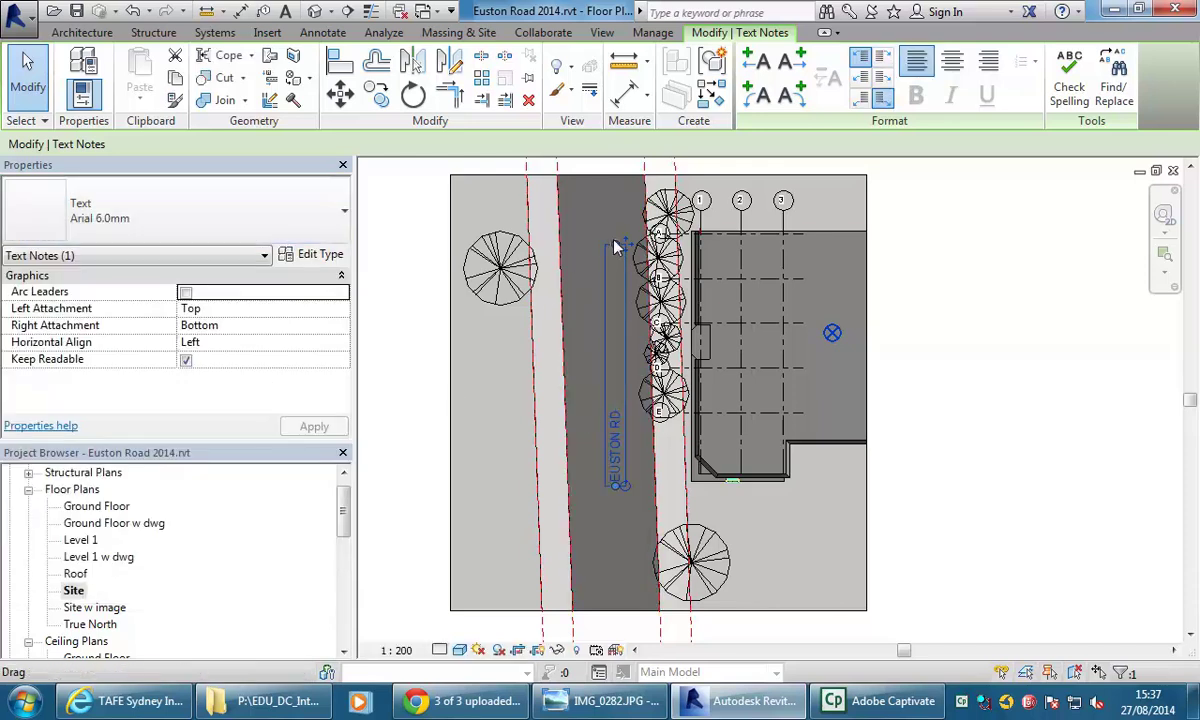
# Step: Shorten the EUSTON RD note's text box from its upper end
pyautogui.click(613, 365)
pyautogui.scroll(3, 616, 430)
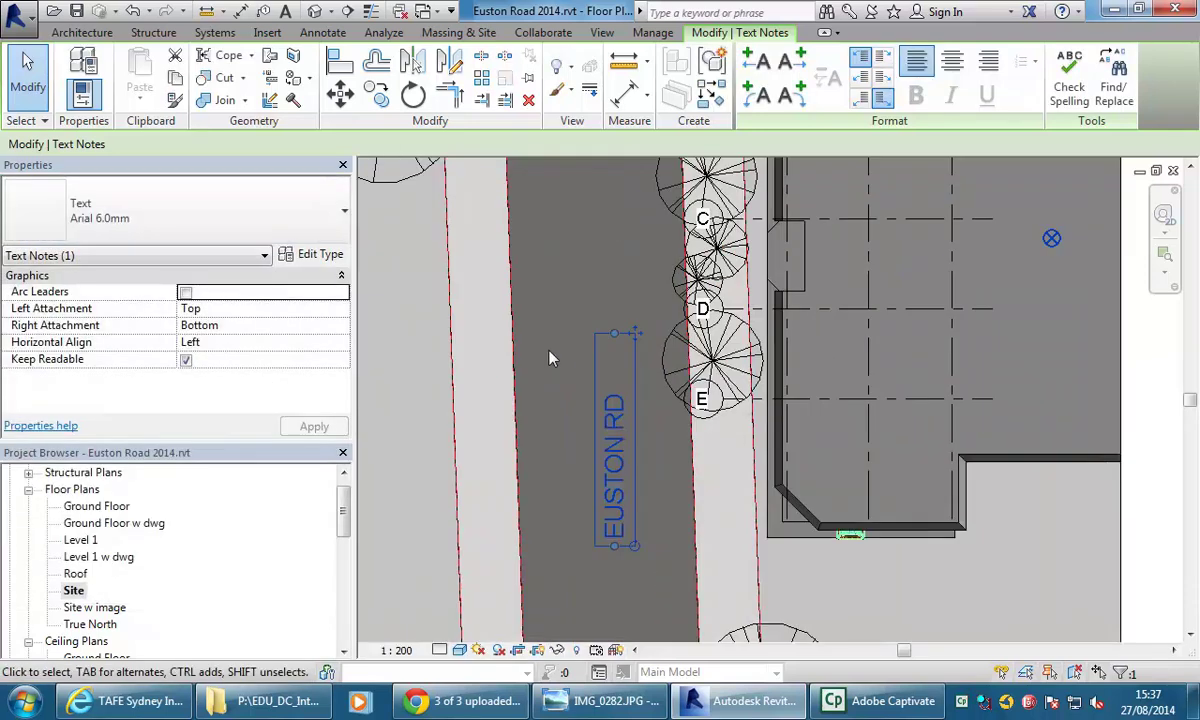
pyautogui.click(549, 356)
pyautogui.scroll(-2, 549, 356)
pyautogui.scroll(1, 571, 375)
# Step: Space out the lettering of the EUSTON RD note by inserting gaps between its letters, as in "E U S T O N R D"
pyautogui.doubleClick(598, 460)
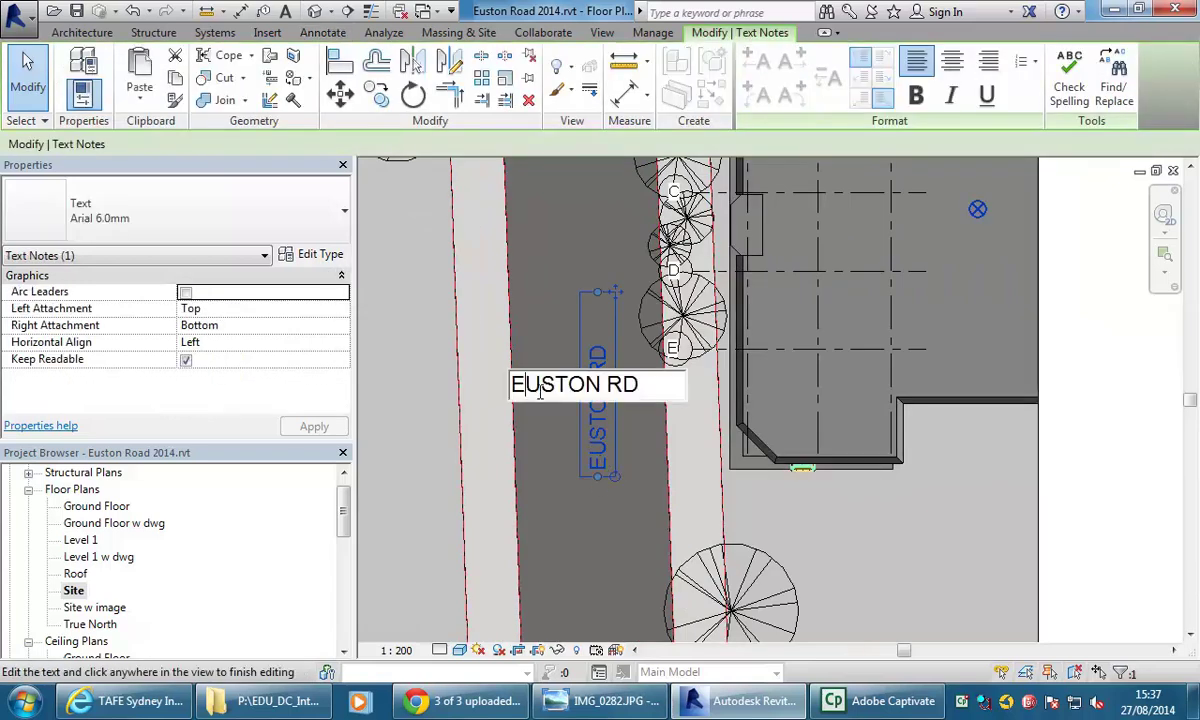
pyautogui.press('Right')
pyautogui.press('Right')
pyautogui.press('Right')
pyautogui.press('Right')
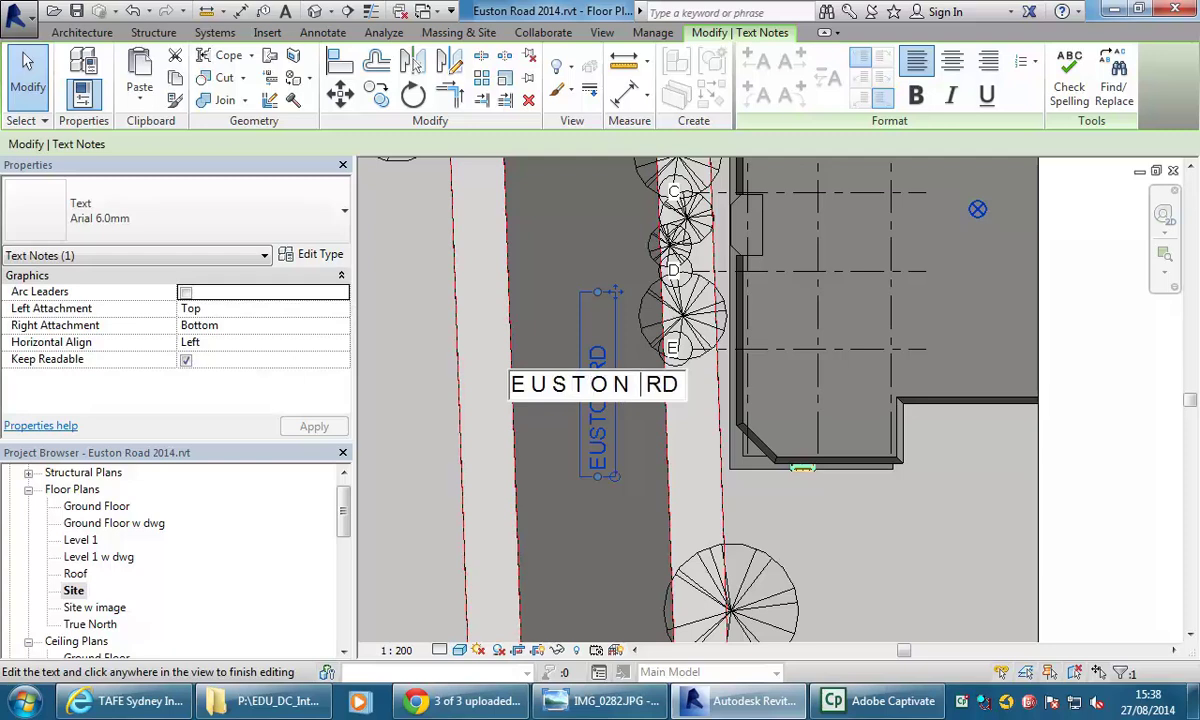
pyautogui.click(1025, 405)
pyautogui.moveTo(1077, 420); pyautogui.dragTo(1032, 460, button='middle')
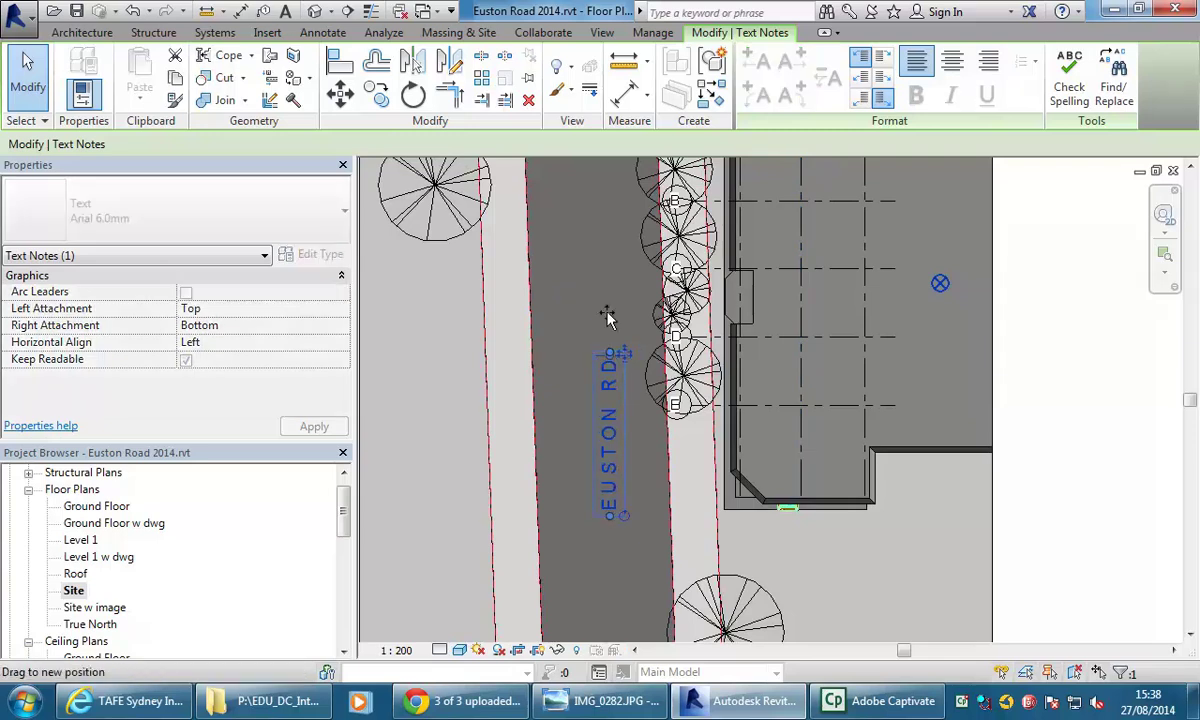
pyautogui.click(1030, 495)
# Step: Try to rotate the EUSTON RD note freehand to follow the road's slant, and undo the rotation
pyautogui.scroll(-2, 1040, 505)
pyautogui.scroll(1, 1044, 515)
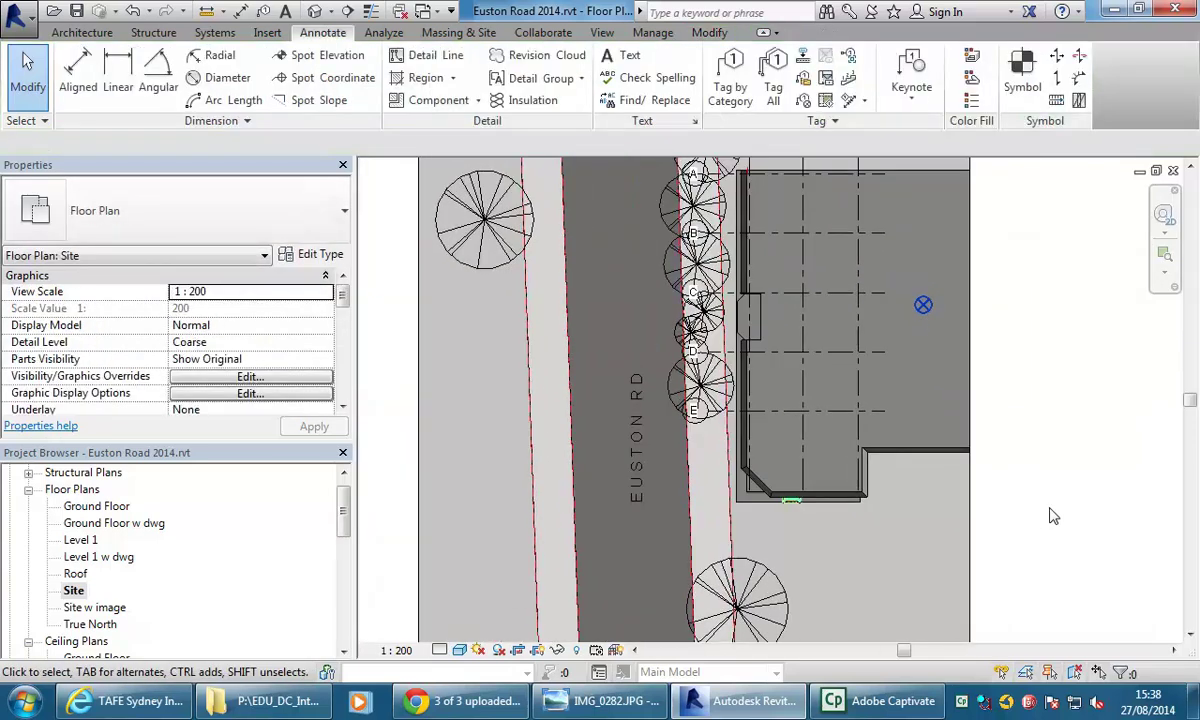
pyautogui.scroll(-2, 1052, 515)
pyautogui.moveTo(1064, 519); pyautogui.dragTo(967, 501, button='middle')
pyautogui.moveTo(1057, 510); pyautogui.dragTo(1007, 511, button='middle')
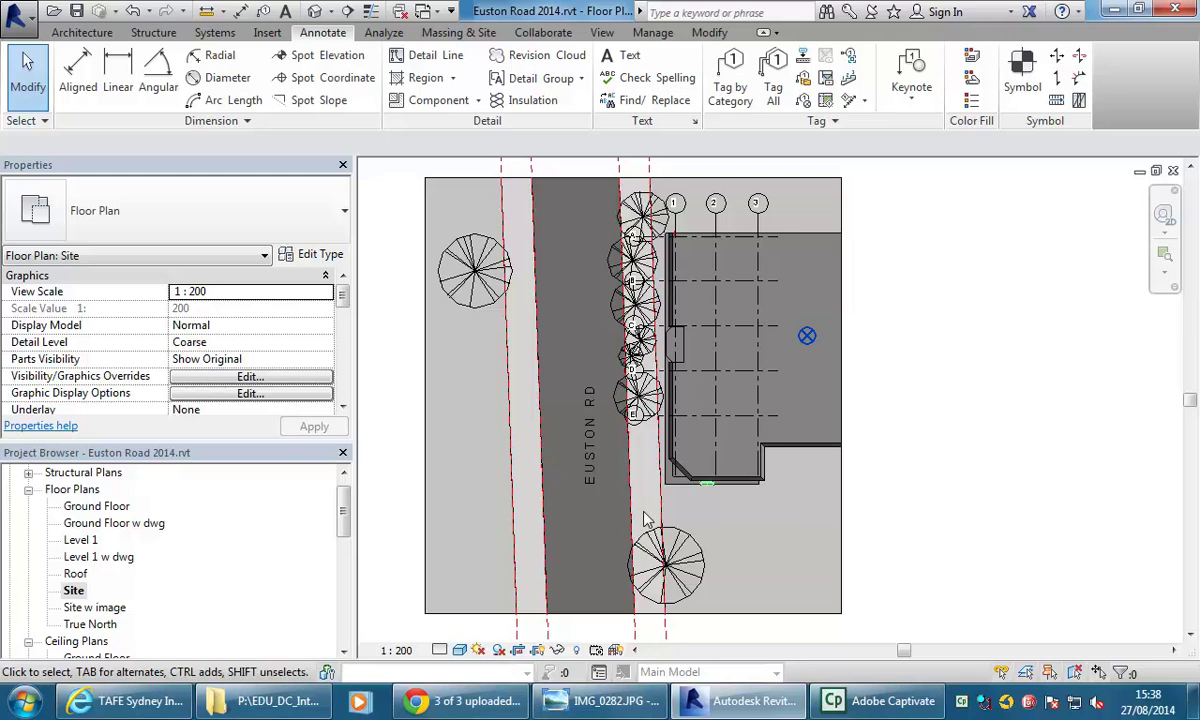
pyautogui.click(594, 470)
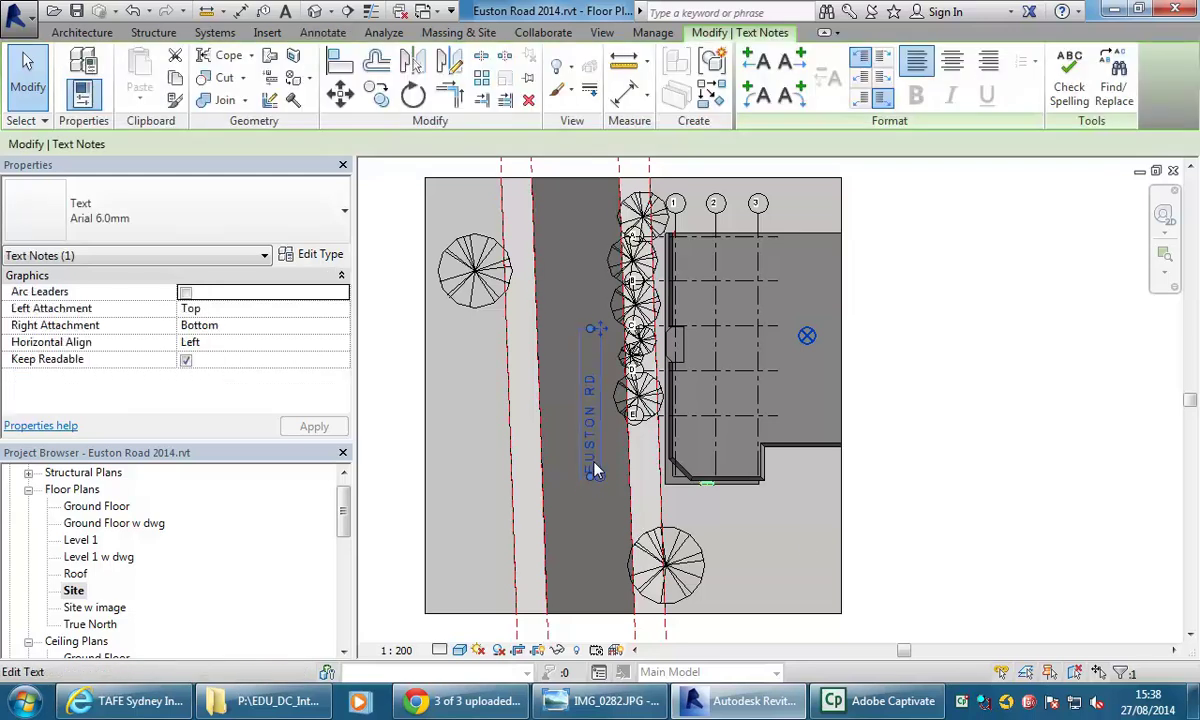
pyautogui.scroll(2, 571, 440)
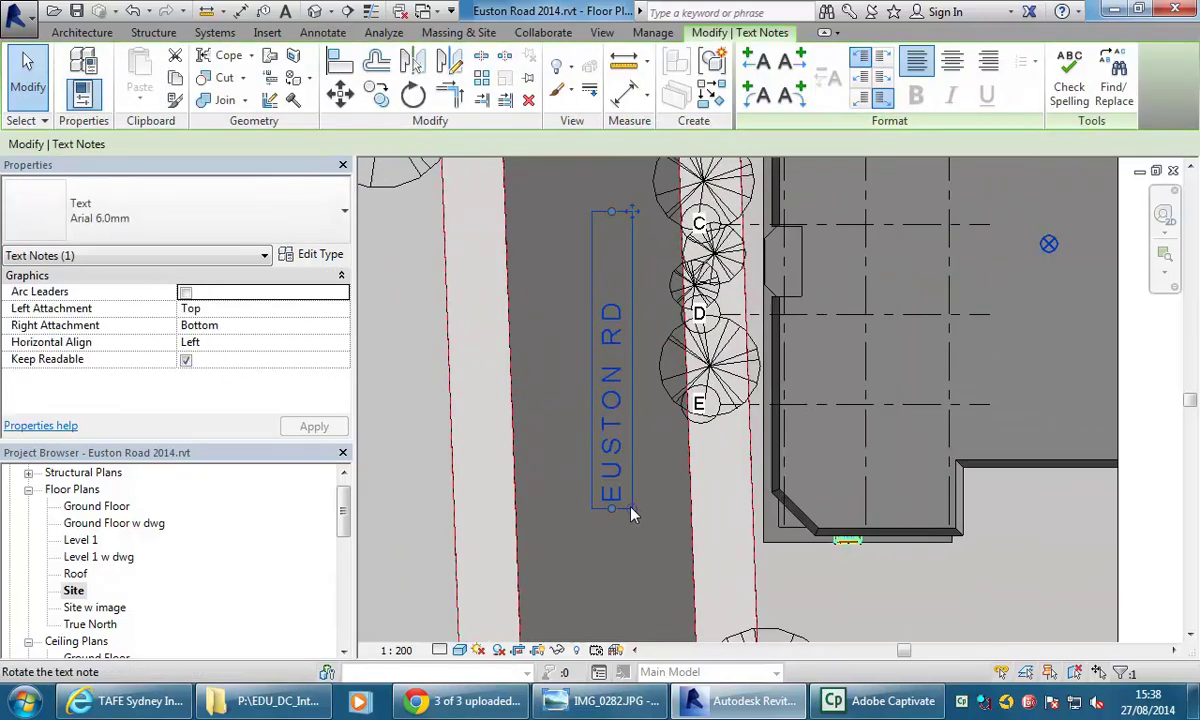
pyautogui.scroll(2, 633, 510)
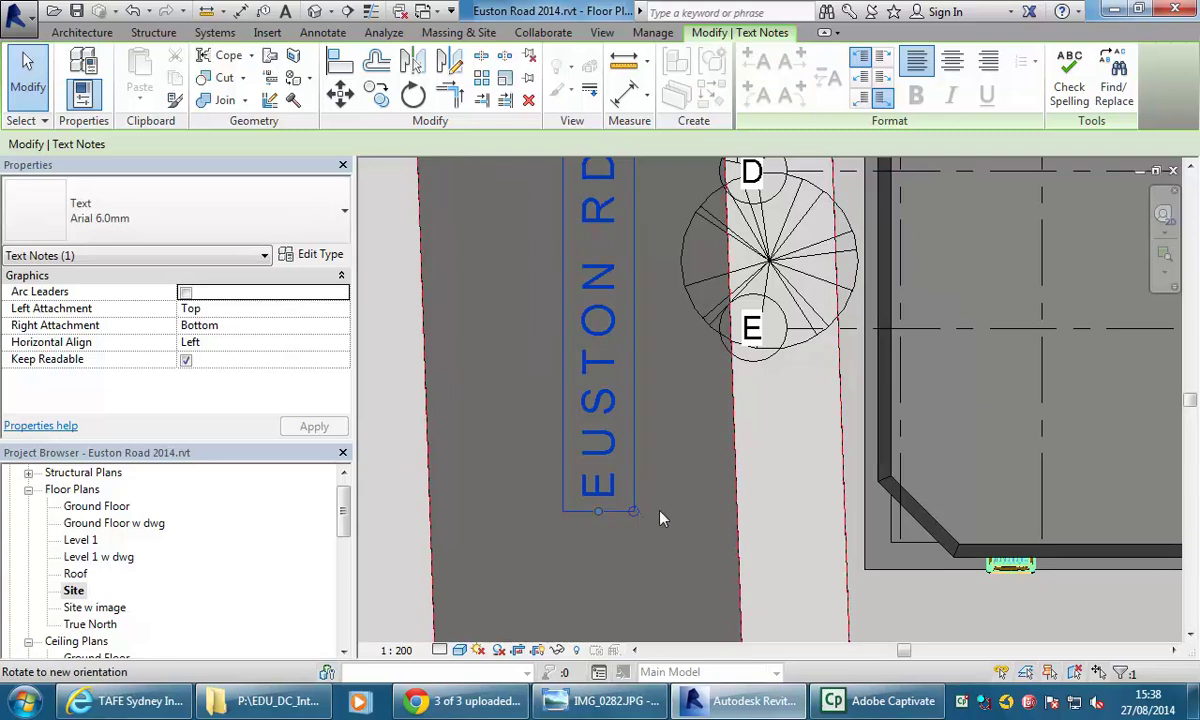
pyautogui.scroll(4, 656, 512)
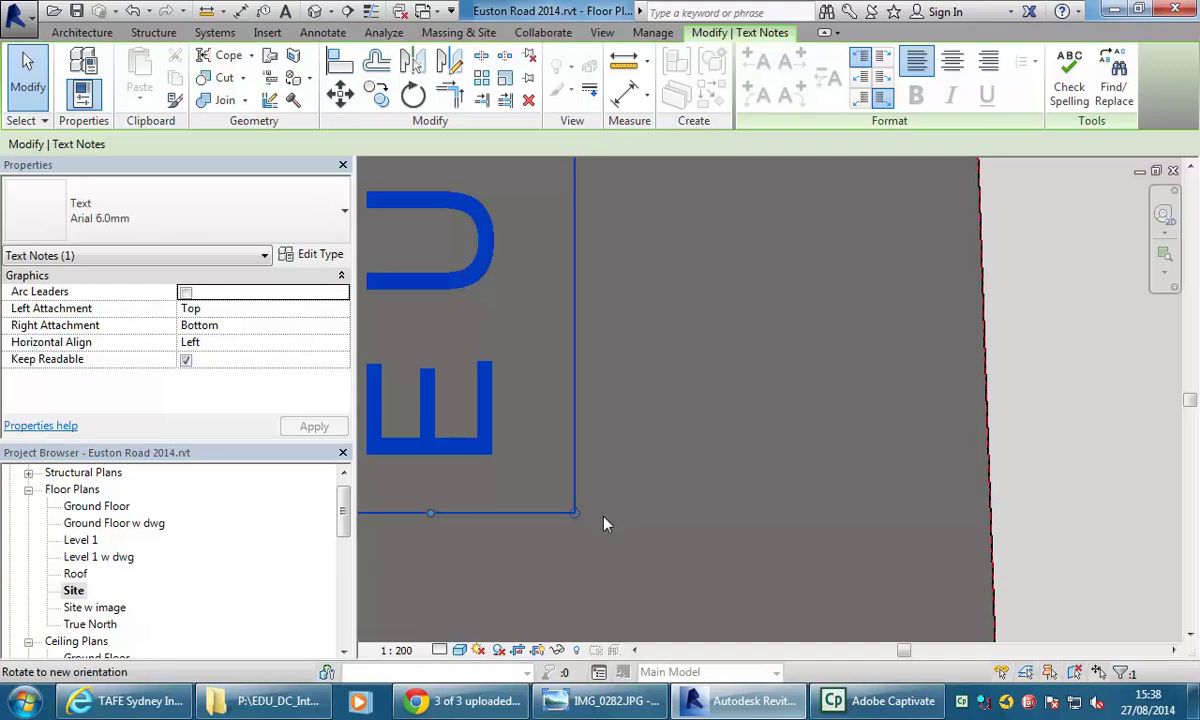
pyautogui.moveTo(686, 493); pyautogui.dragTo(680, 527)
pyautogui.scroll(-5, 680, 527)
pyautogui.scroll(1, 612, 570)
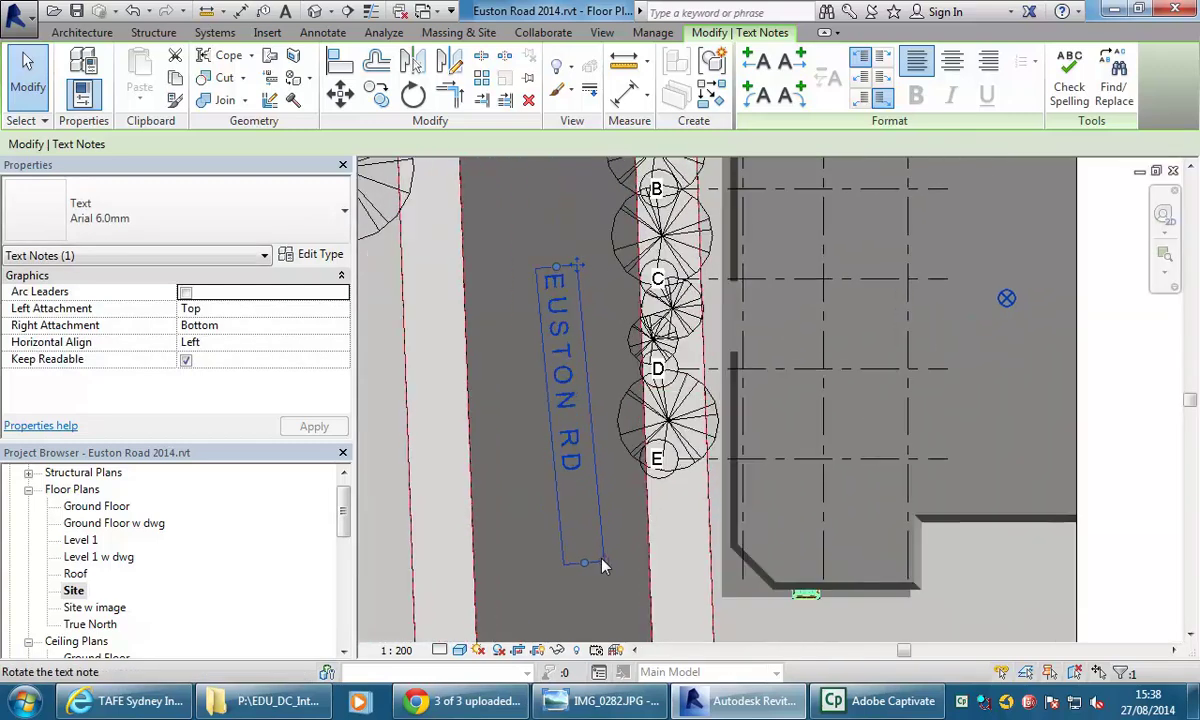
pyautogui.click(137, 15)
# Step: Rotate the EUSTON RD note slightly counter-clockwise about its centre with the Rotate tool, towards the road's slant
pyautogui.scroll(6, 583, 550)
pyautogui.scroll(-2, 513, 428)
pyautogui.moveTo(496, 429); pyautogui.dragTo(536, 513, button='middle')
pyautogui.click(594, 456)
pyautogui.scroll(-2, 560, 471)
pyautogui.click(413, 96)
pyautogui.scroll(-1, 536, 513)
pyautogui.click(538, 556)
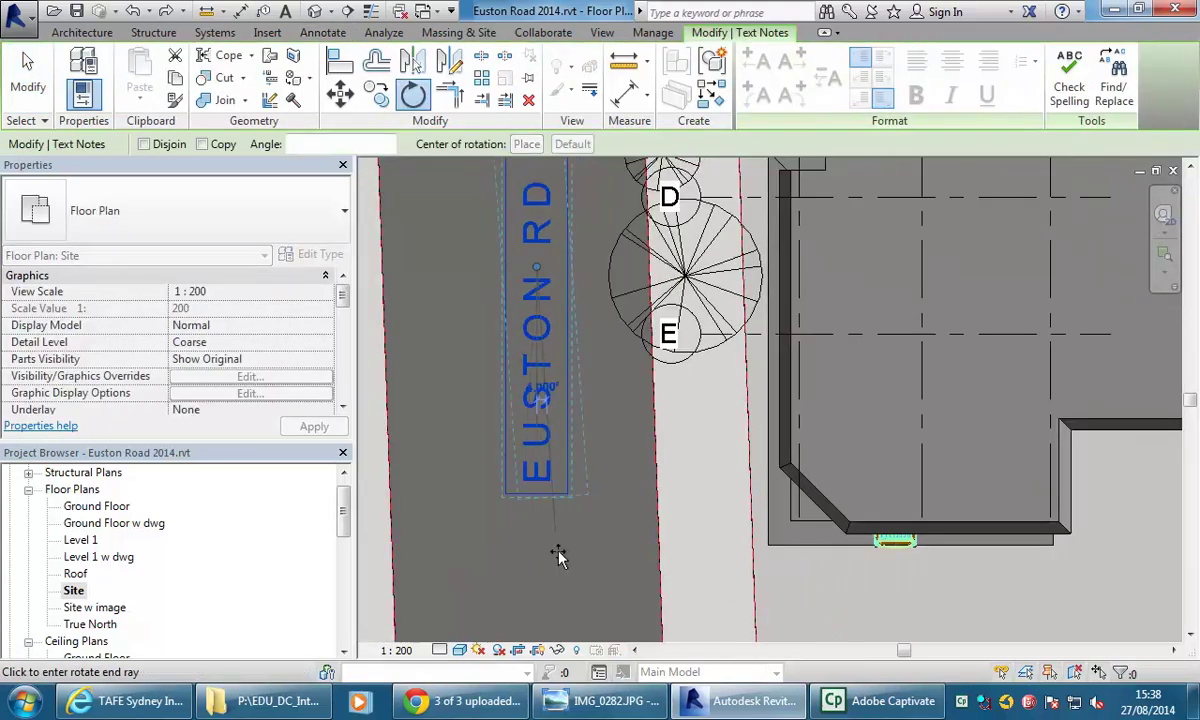
pyautogui.scroll(2, 555, 558)
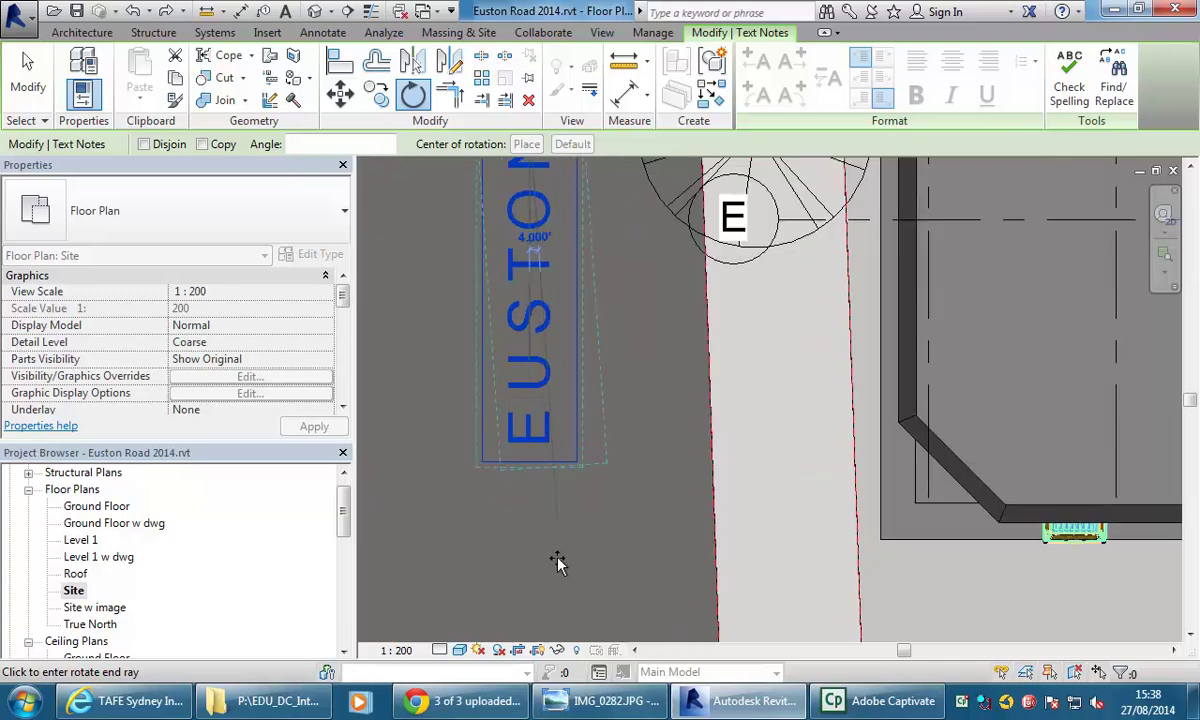
pyautogui.write('180')
pyautogui.press('Return')
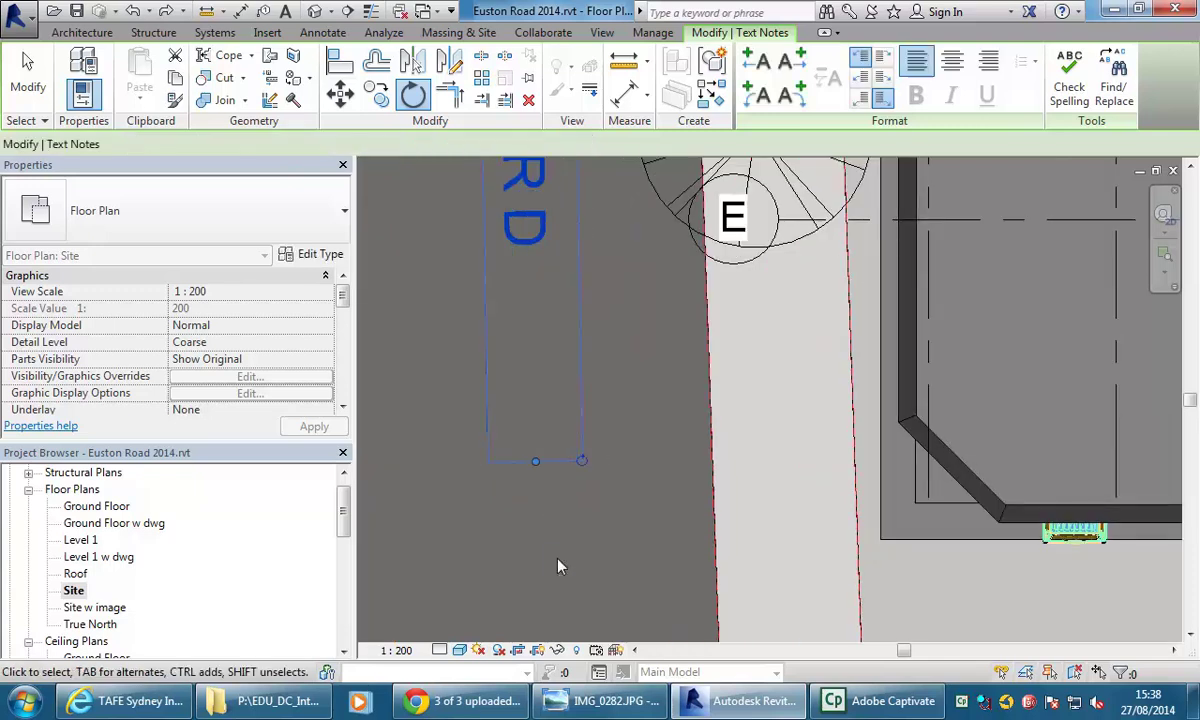
# Step: Rotate the EUSTON RD note by a further 1° so it runs parallel to the road edges, and deselect it
pyautogui.scroll(-2, 558, 566)
pyautogui.scroll(-2, 559, 566)
pyautogui.moveTo(559, 566); pyautogui.dragTo(557, 549, button='middle')
pyautogui.scroll(1, 555, 532)
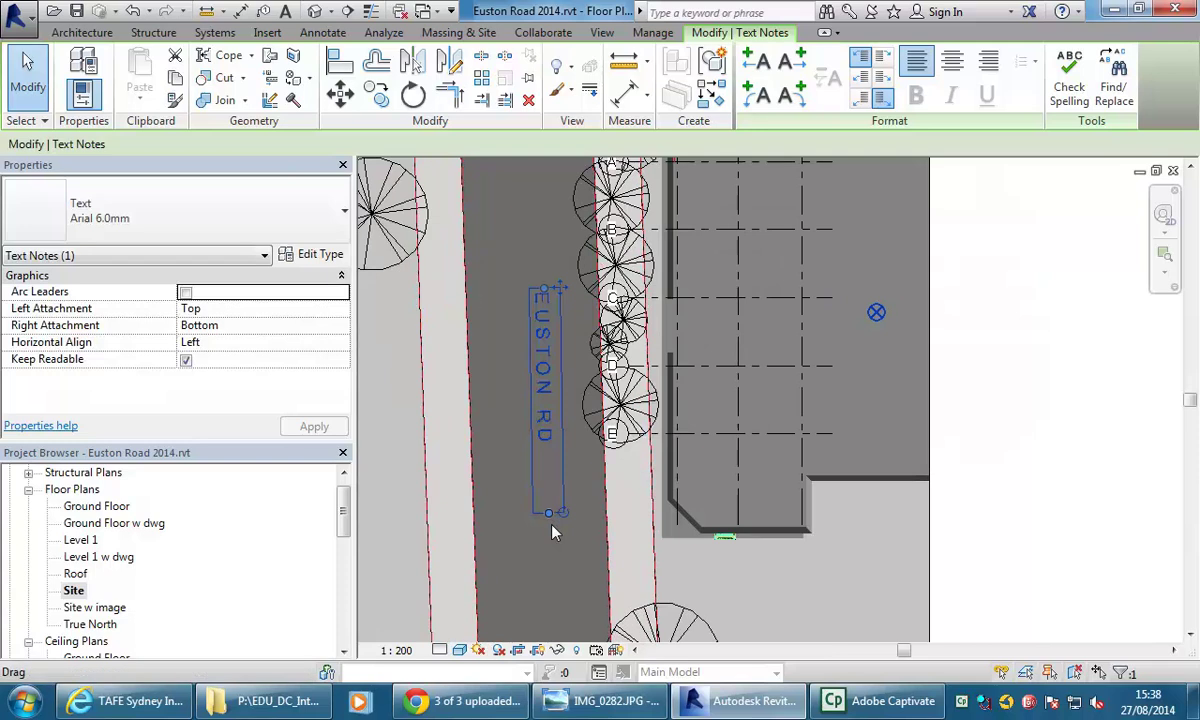
pyautogui.click(412, 95)
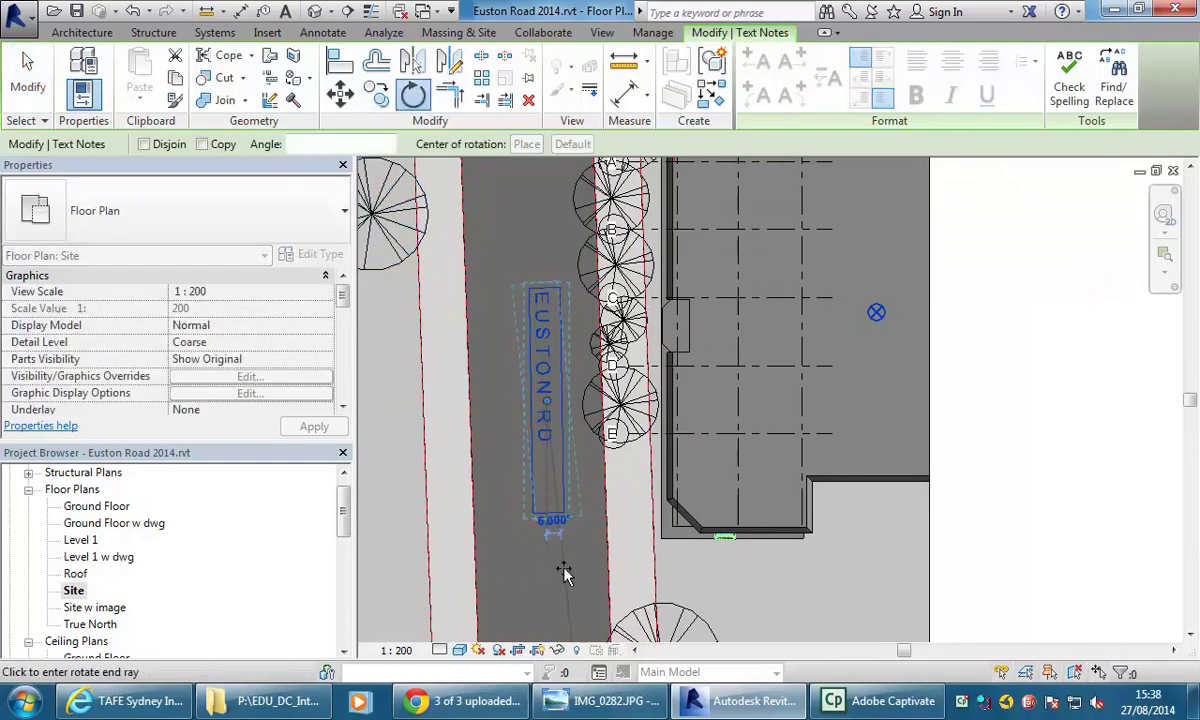
pyautogui.write('1')
pyautogui.press('Return')
pyautogui.press('Escape')
pyautogui.scroll(-2, 565, 575)
pyautogui.moveTo(565, 575); pyautogui.dragTo(570, 510, button='middle')
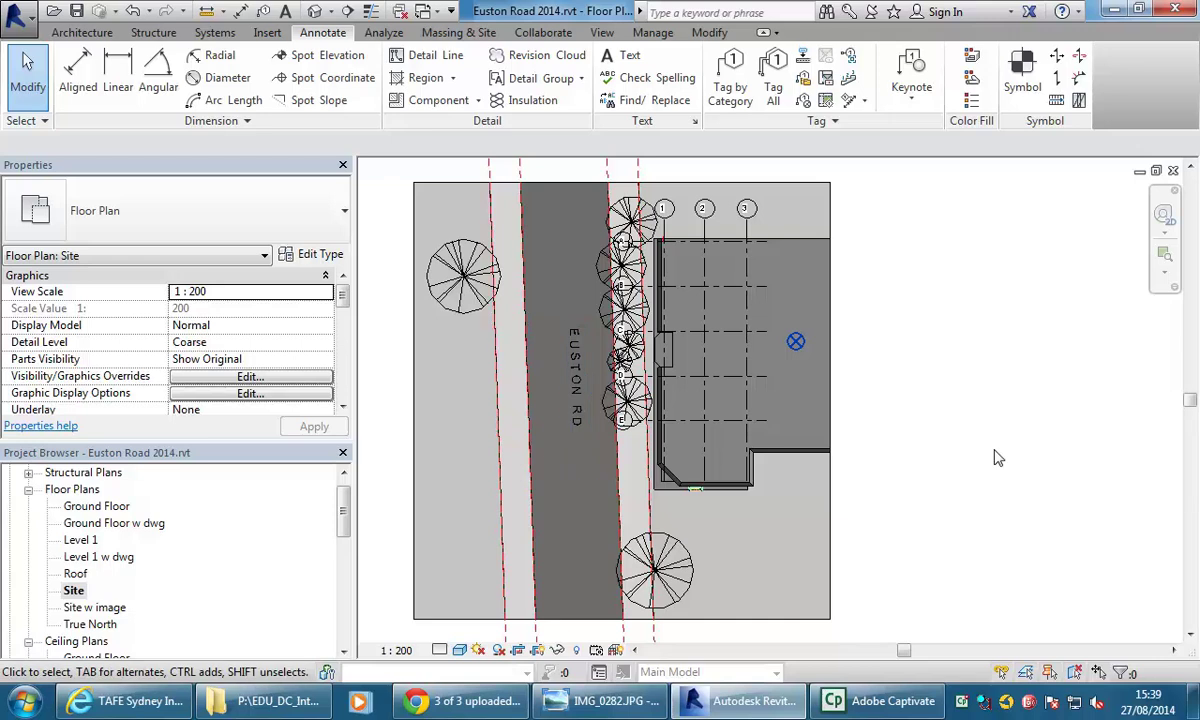
pyautogui.moveTo(910, 450); pyautogui.dragTo(975, 463, button='middle')
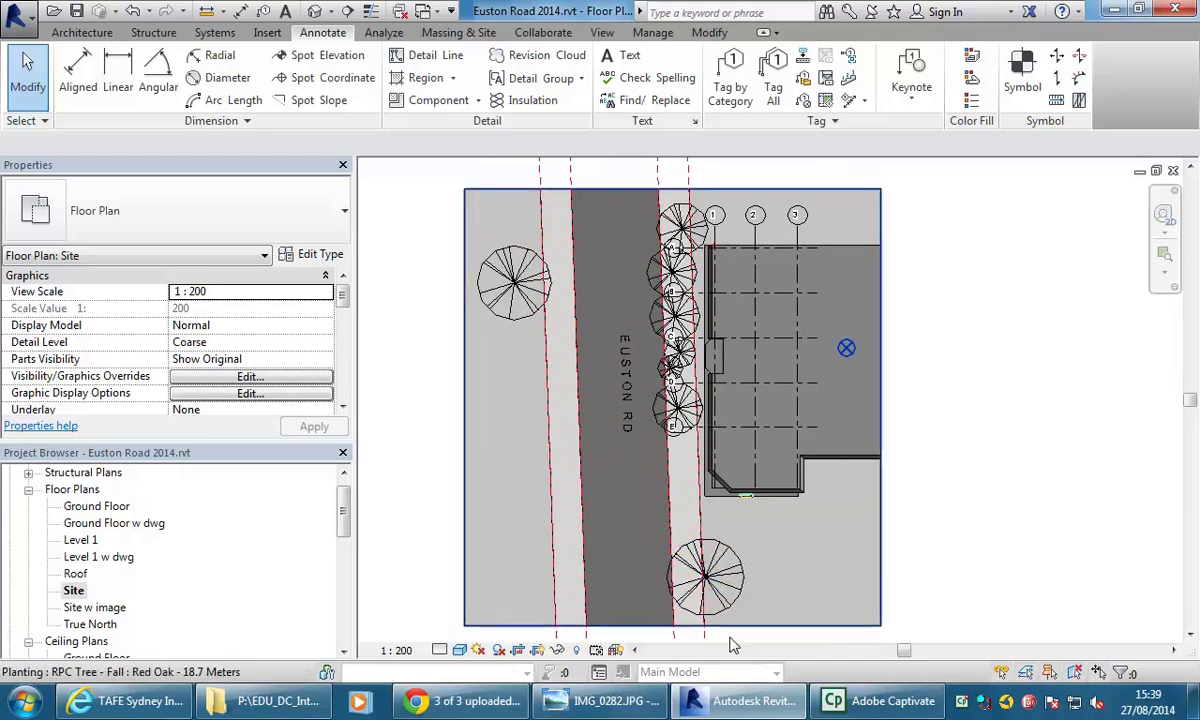